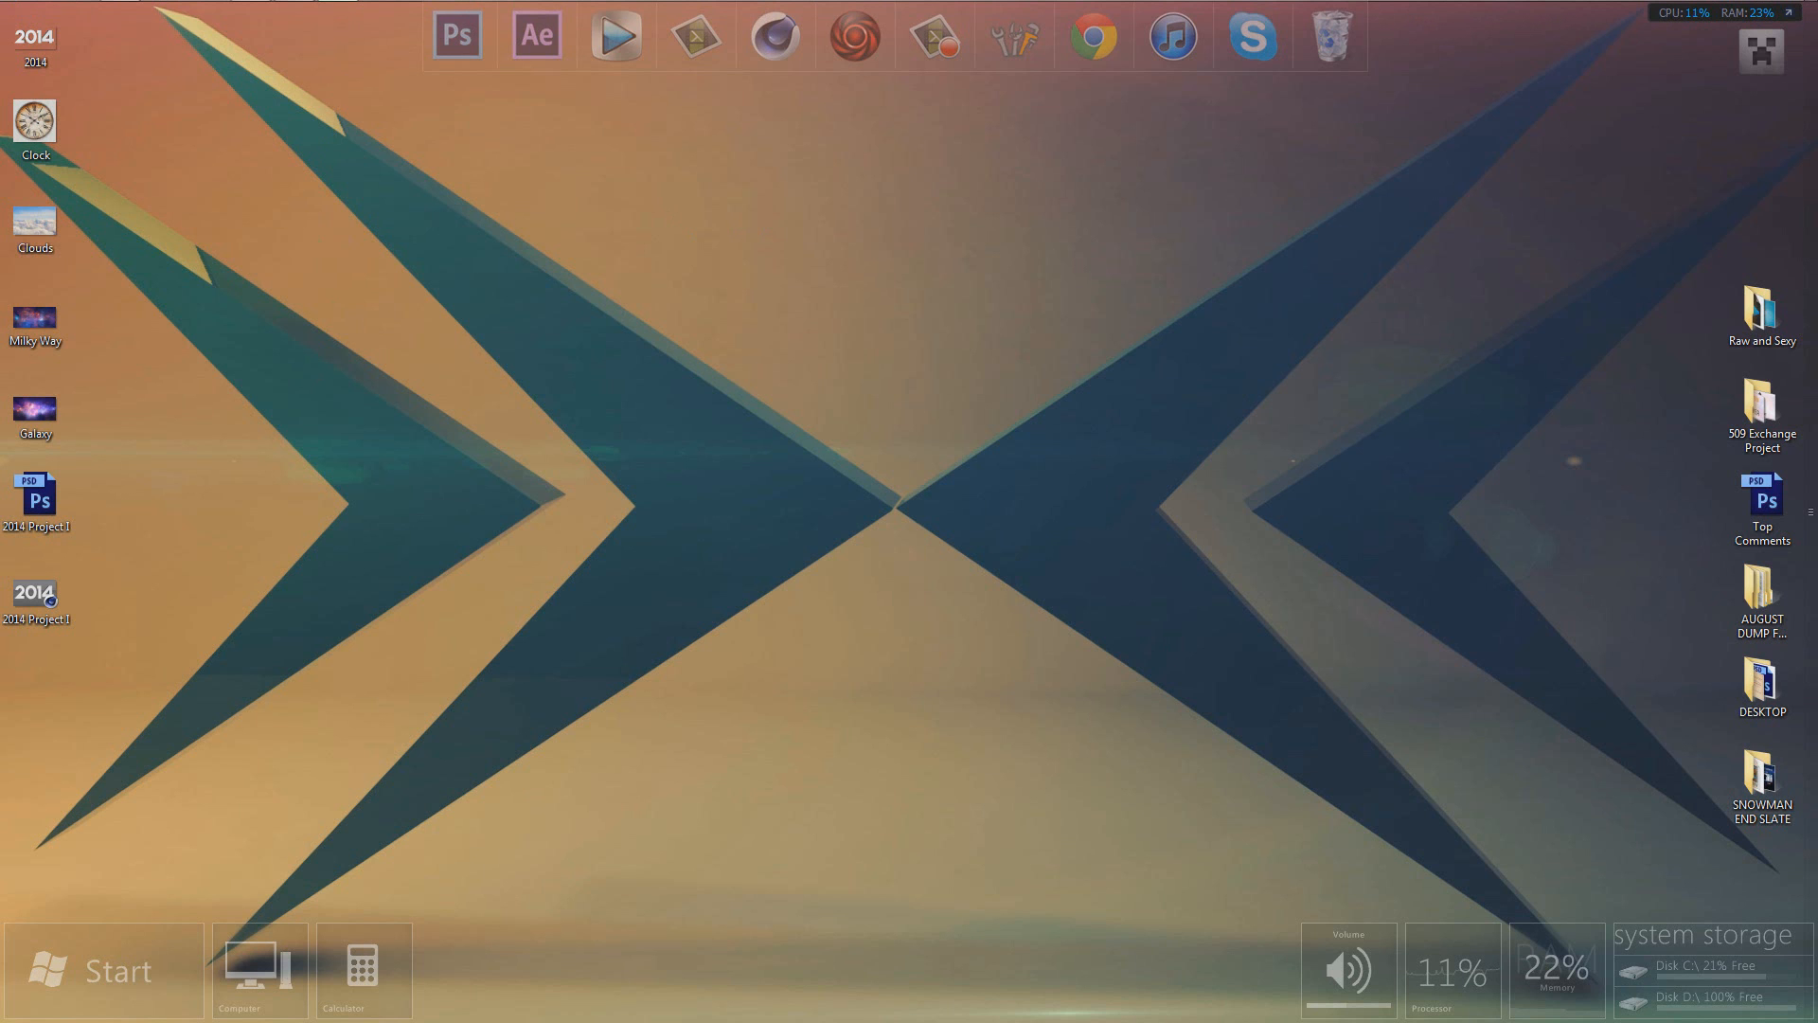
Step: Switch to Cinema 4D and open the LargeProductStudio.c4d scene from the GreyScaleGorilla Light Kit Pro library
click(295, 14)
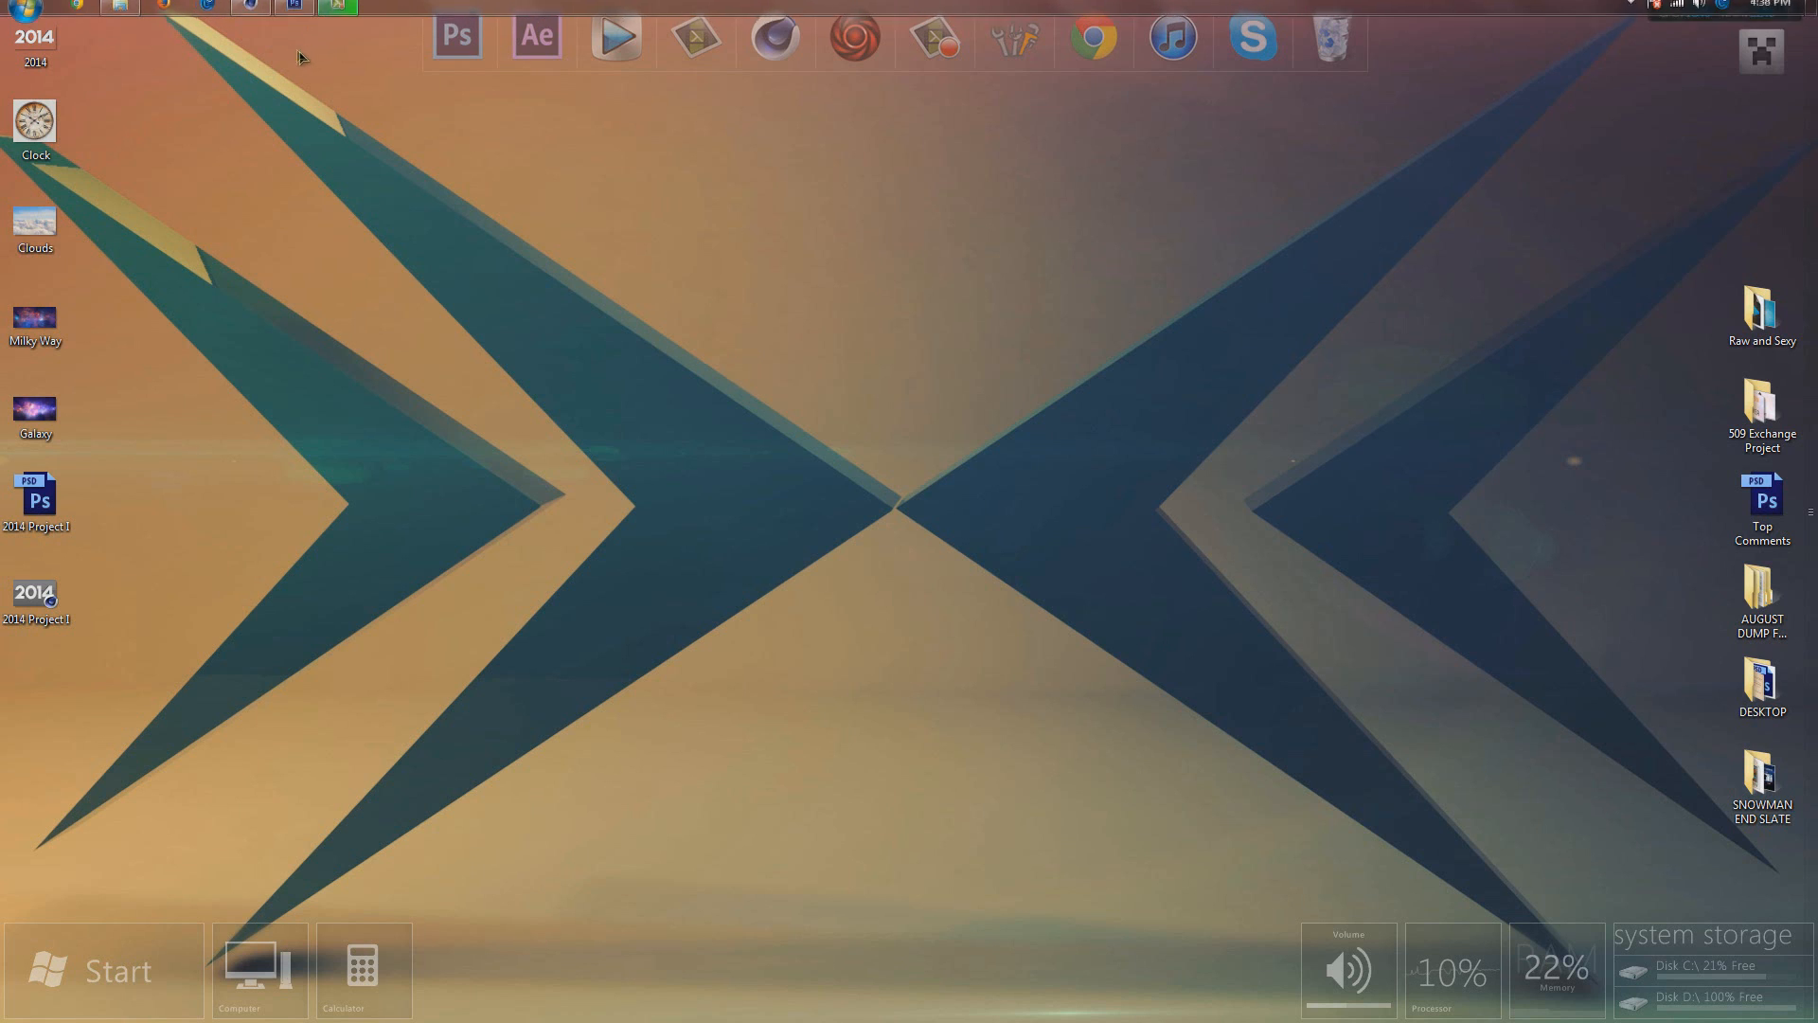
click(251, 14)
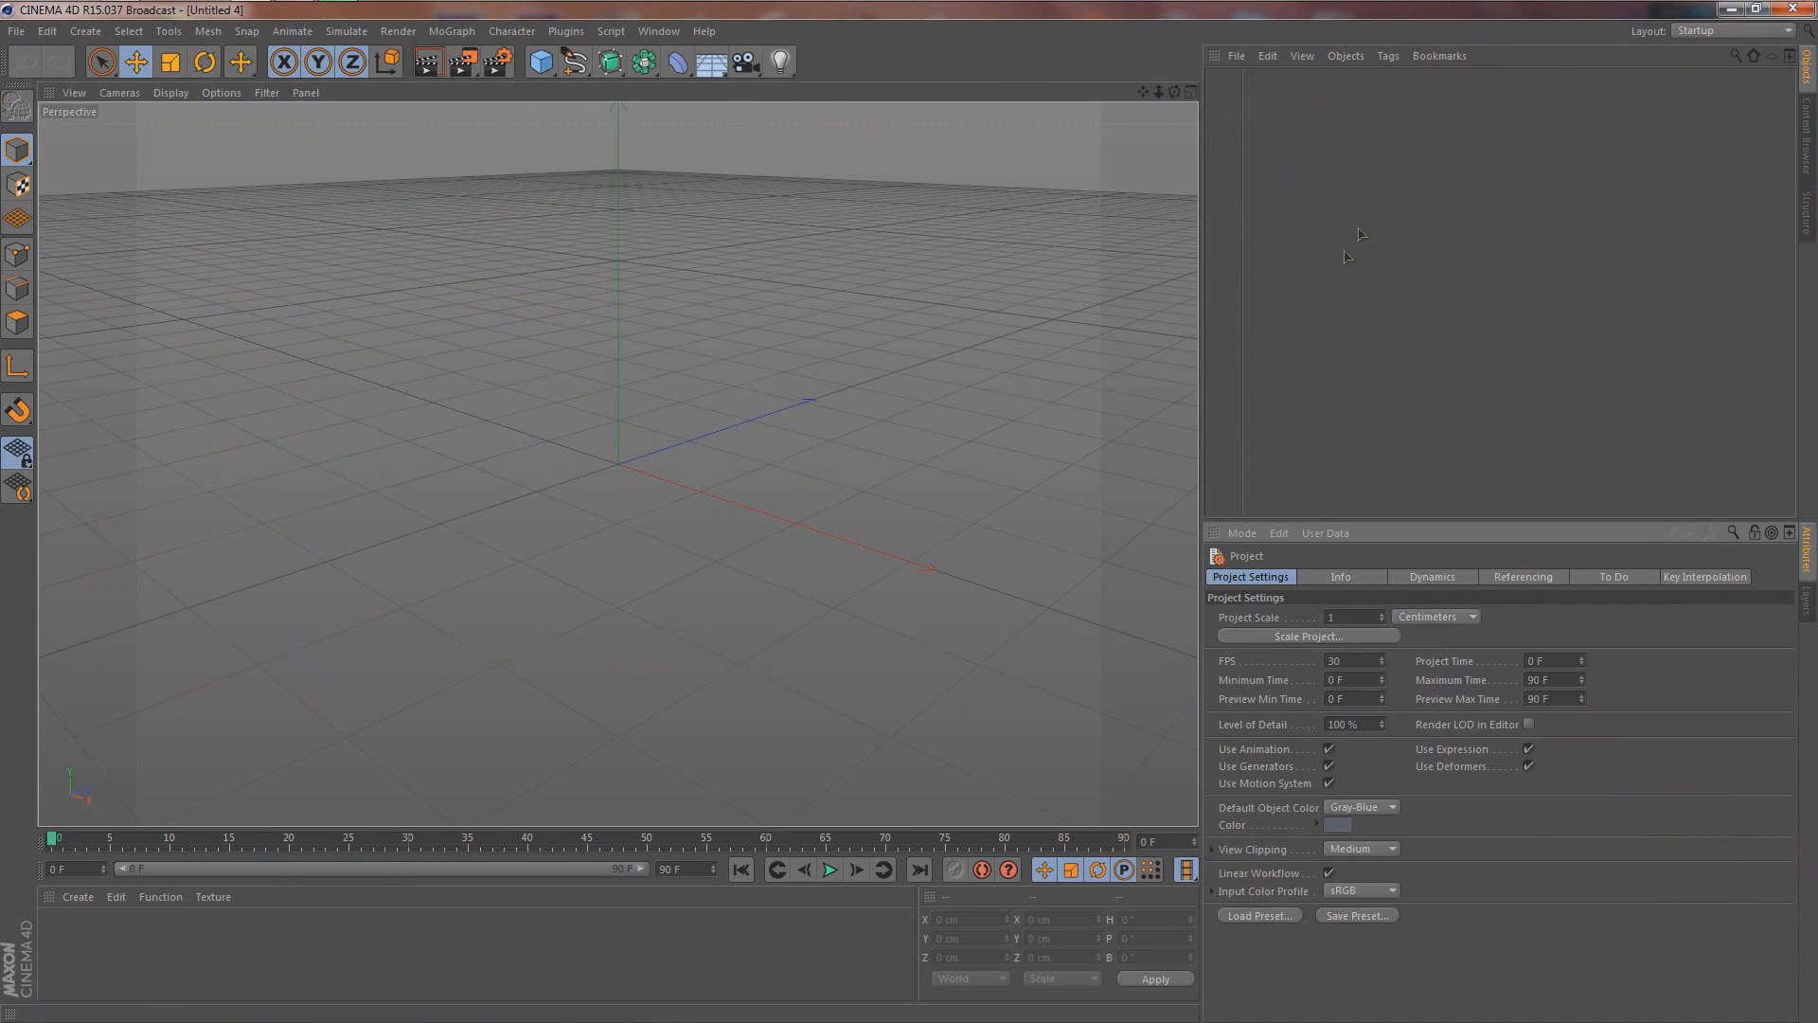
click(1808, 161)
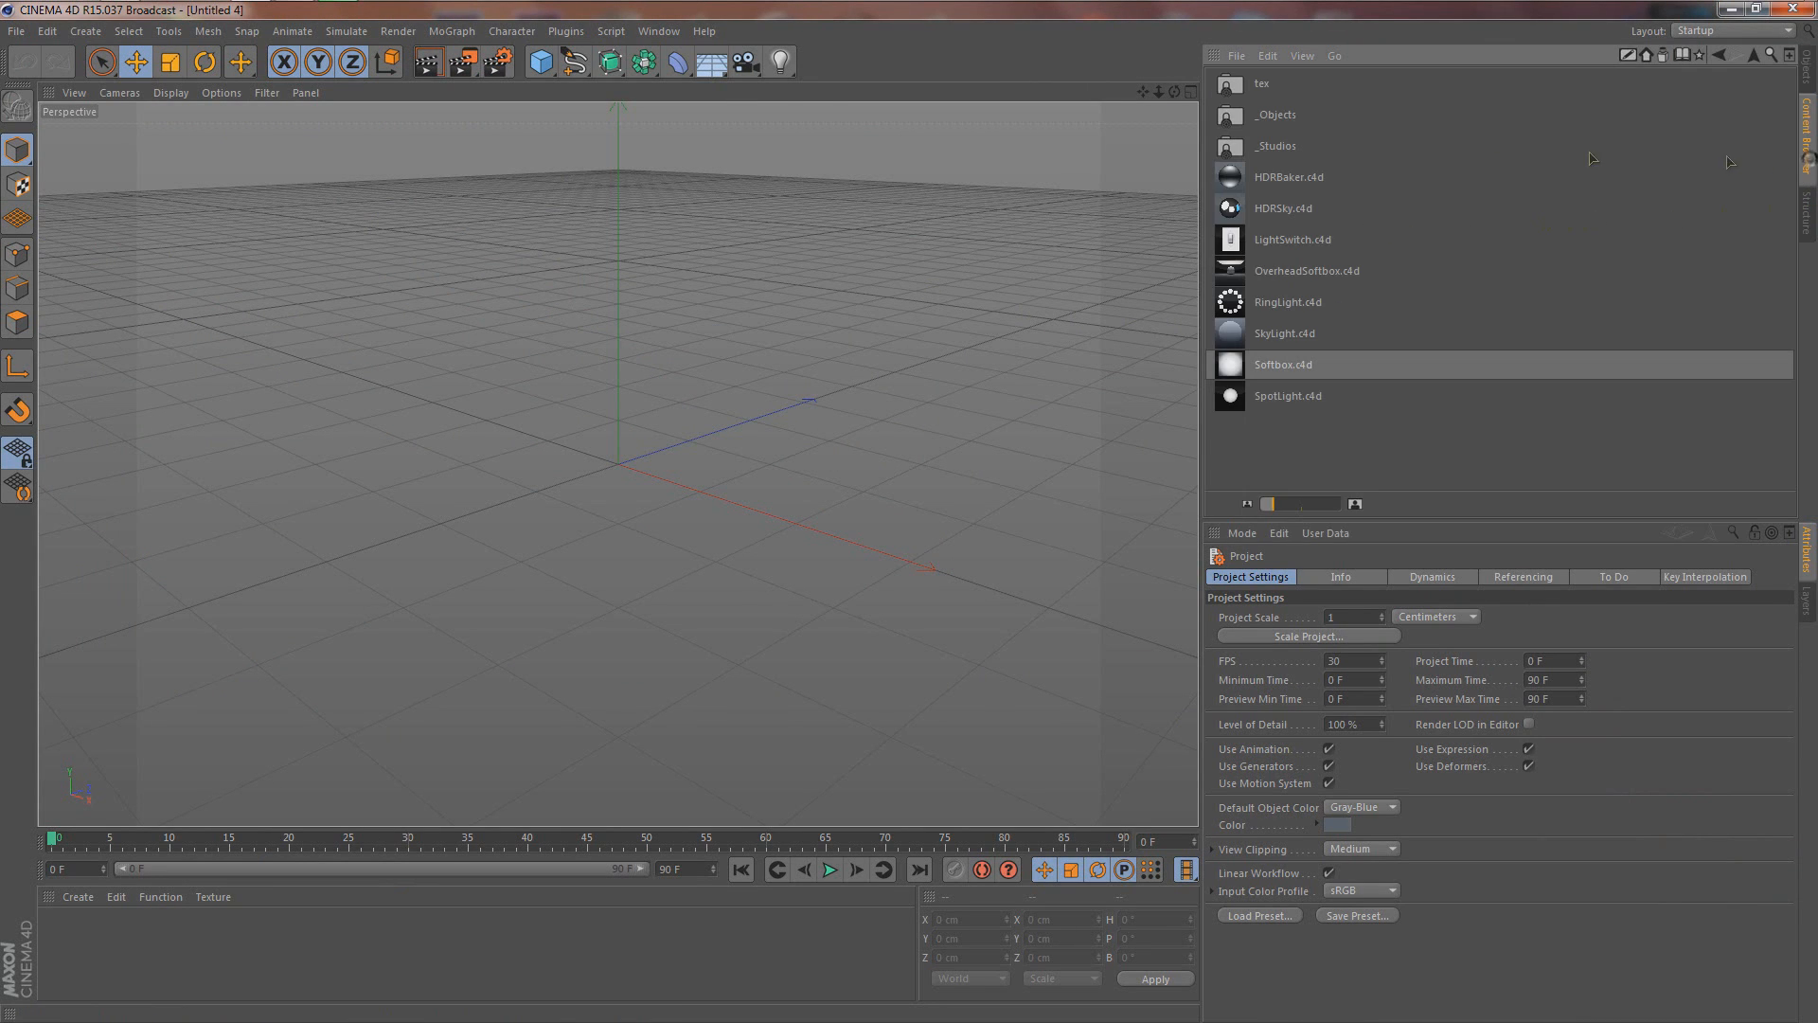
click(1700, 56)
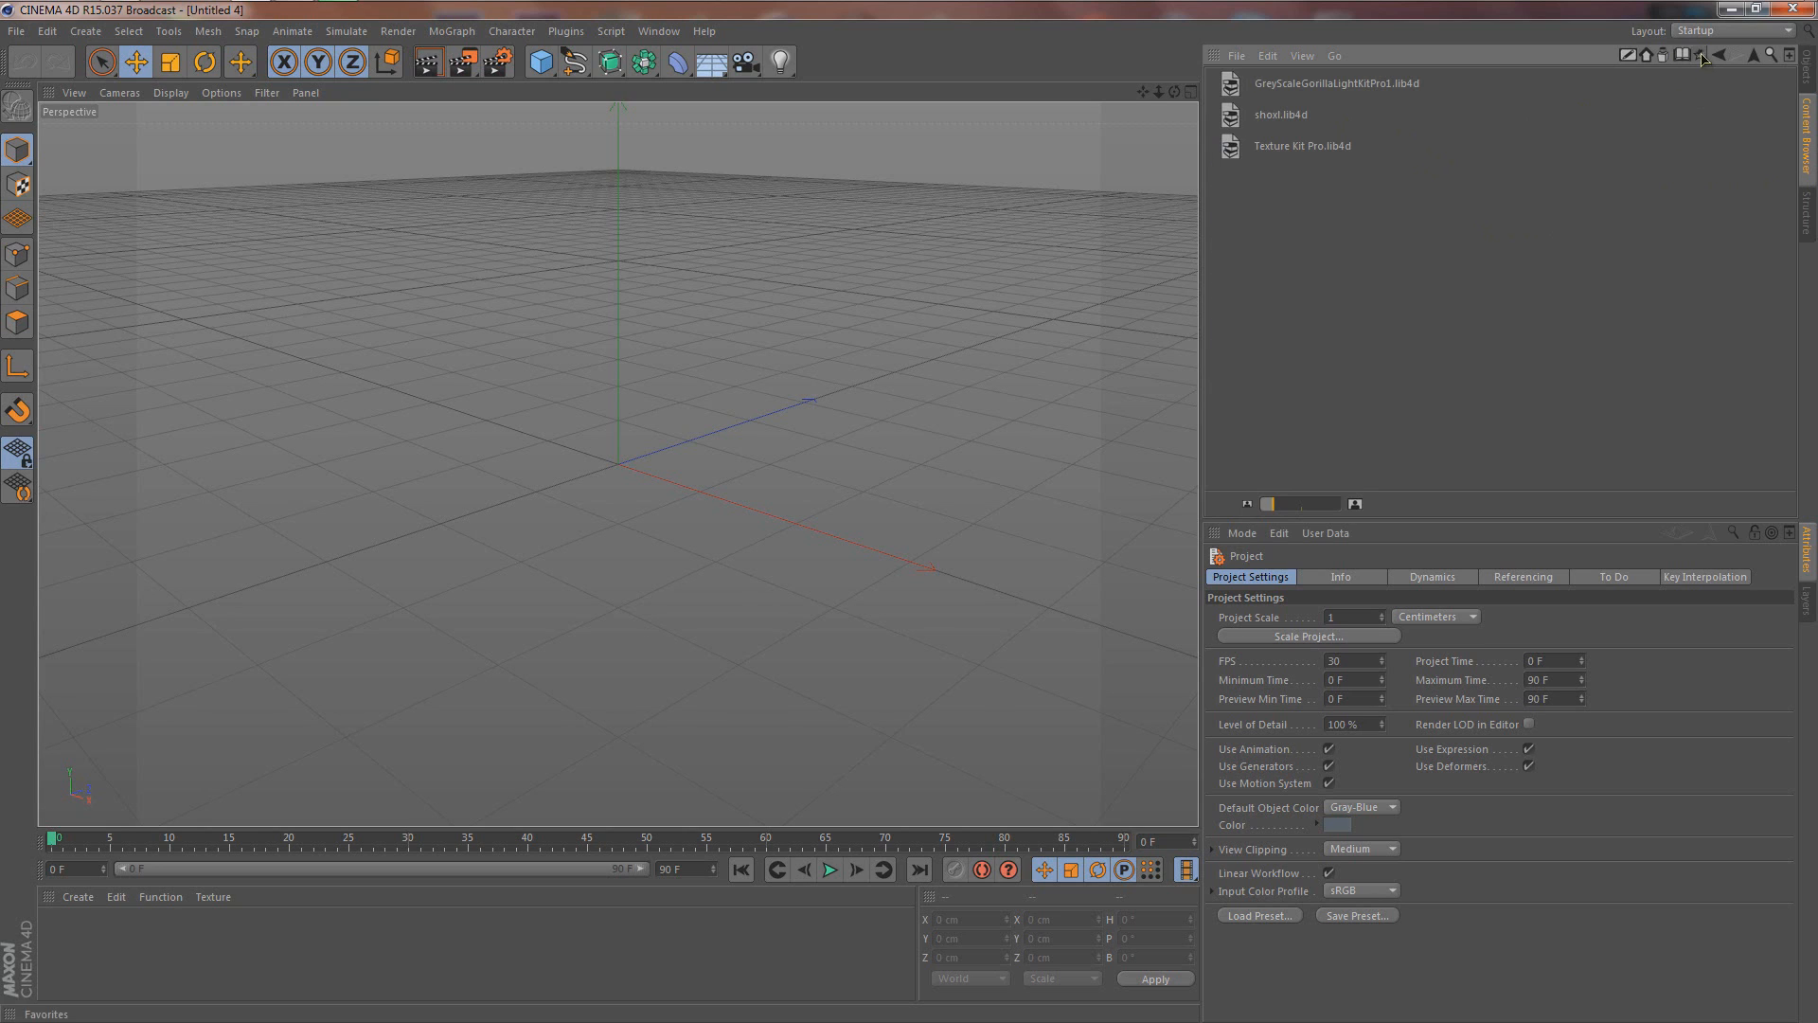
double_click(1336, 84)
double_click(1276, 147)
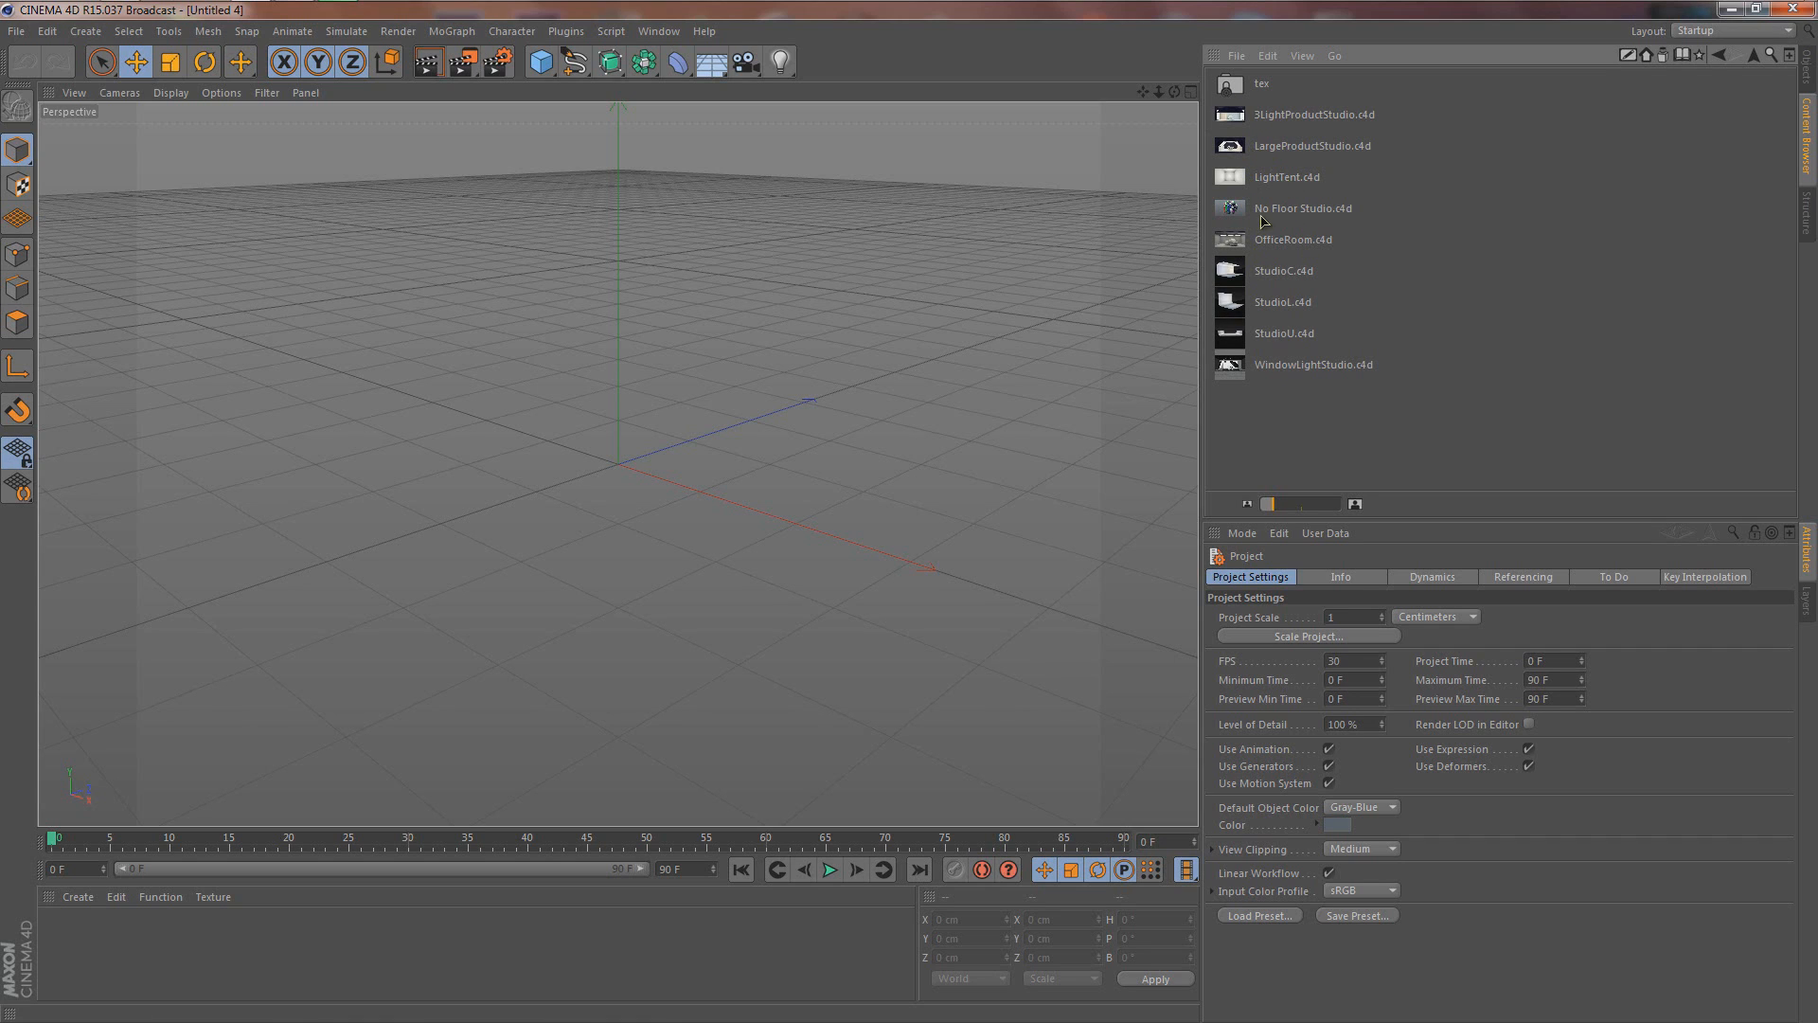
double_click(1278, 147)
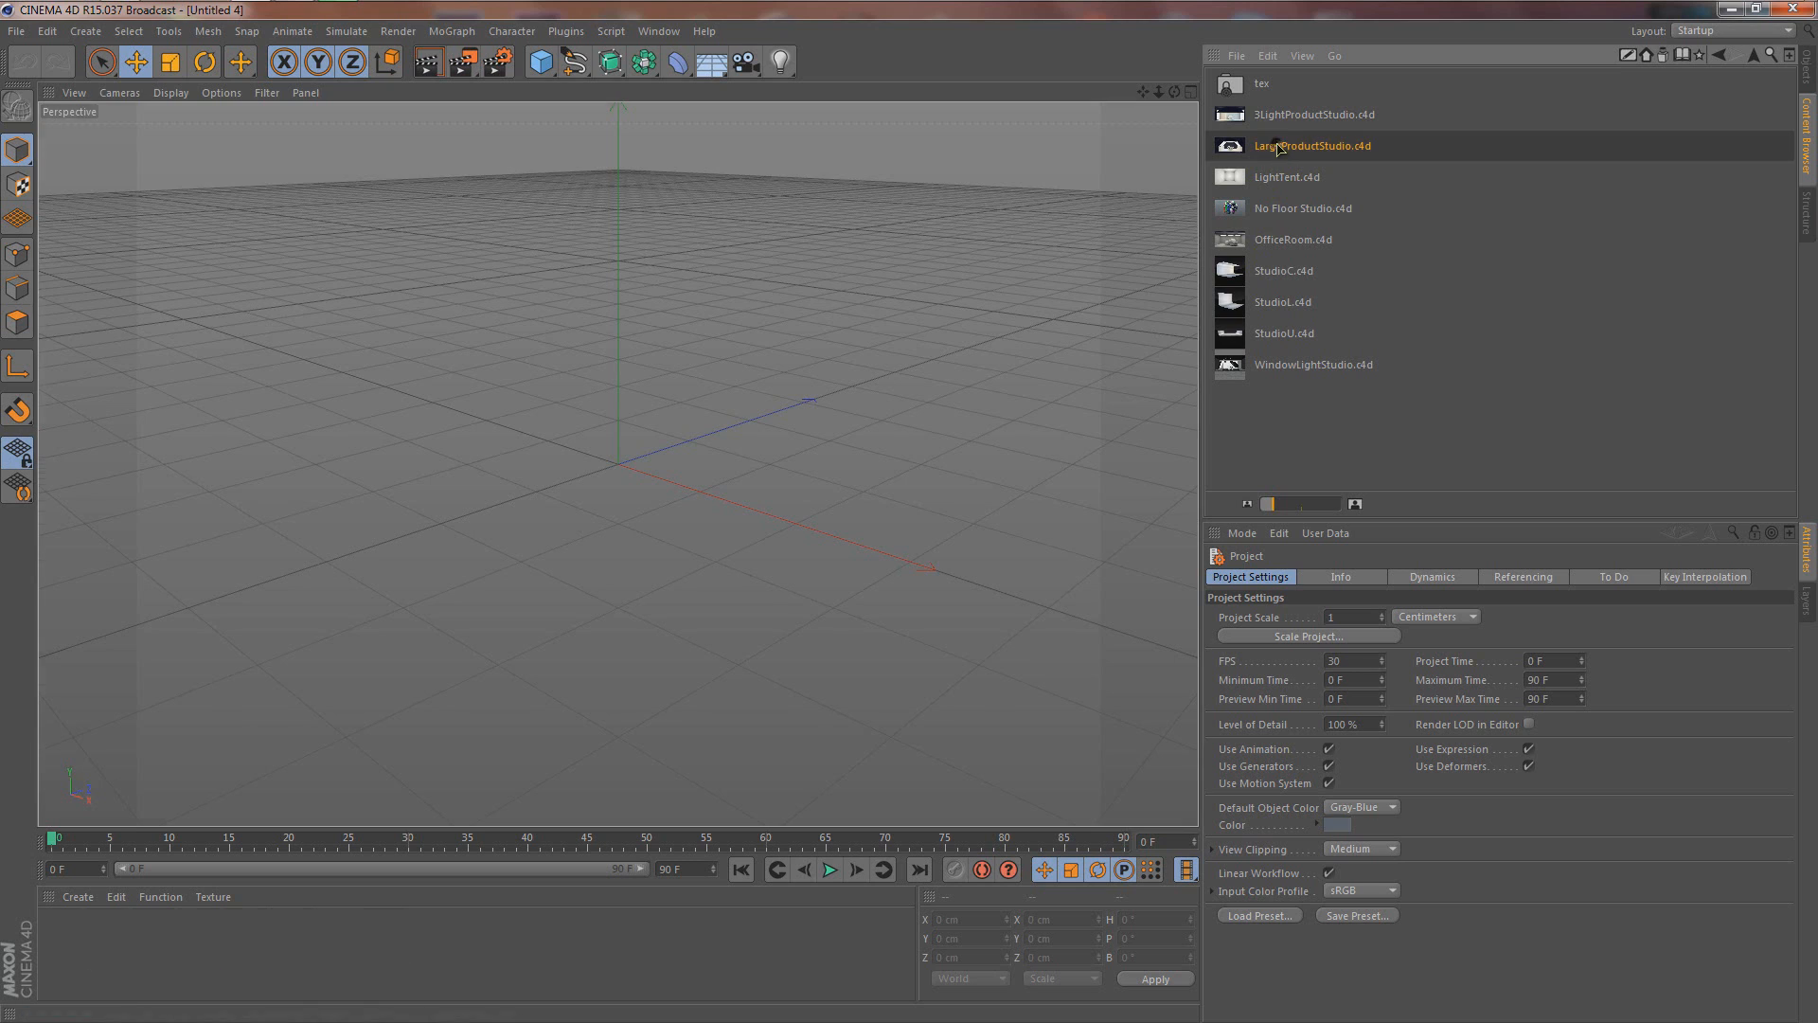
click(1807, 76)
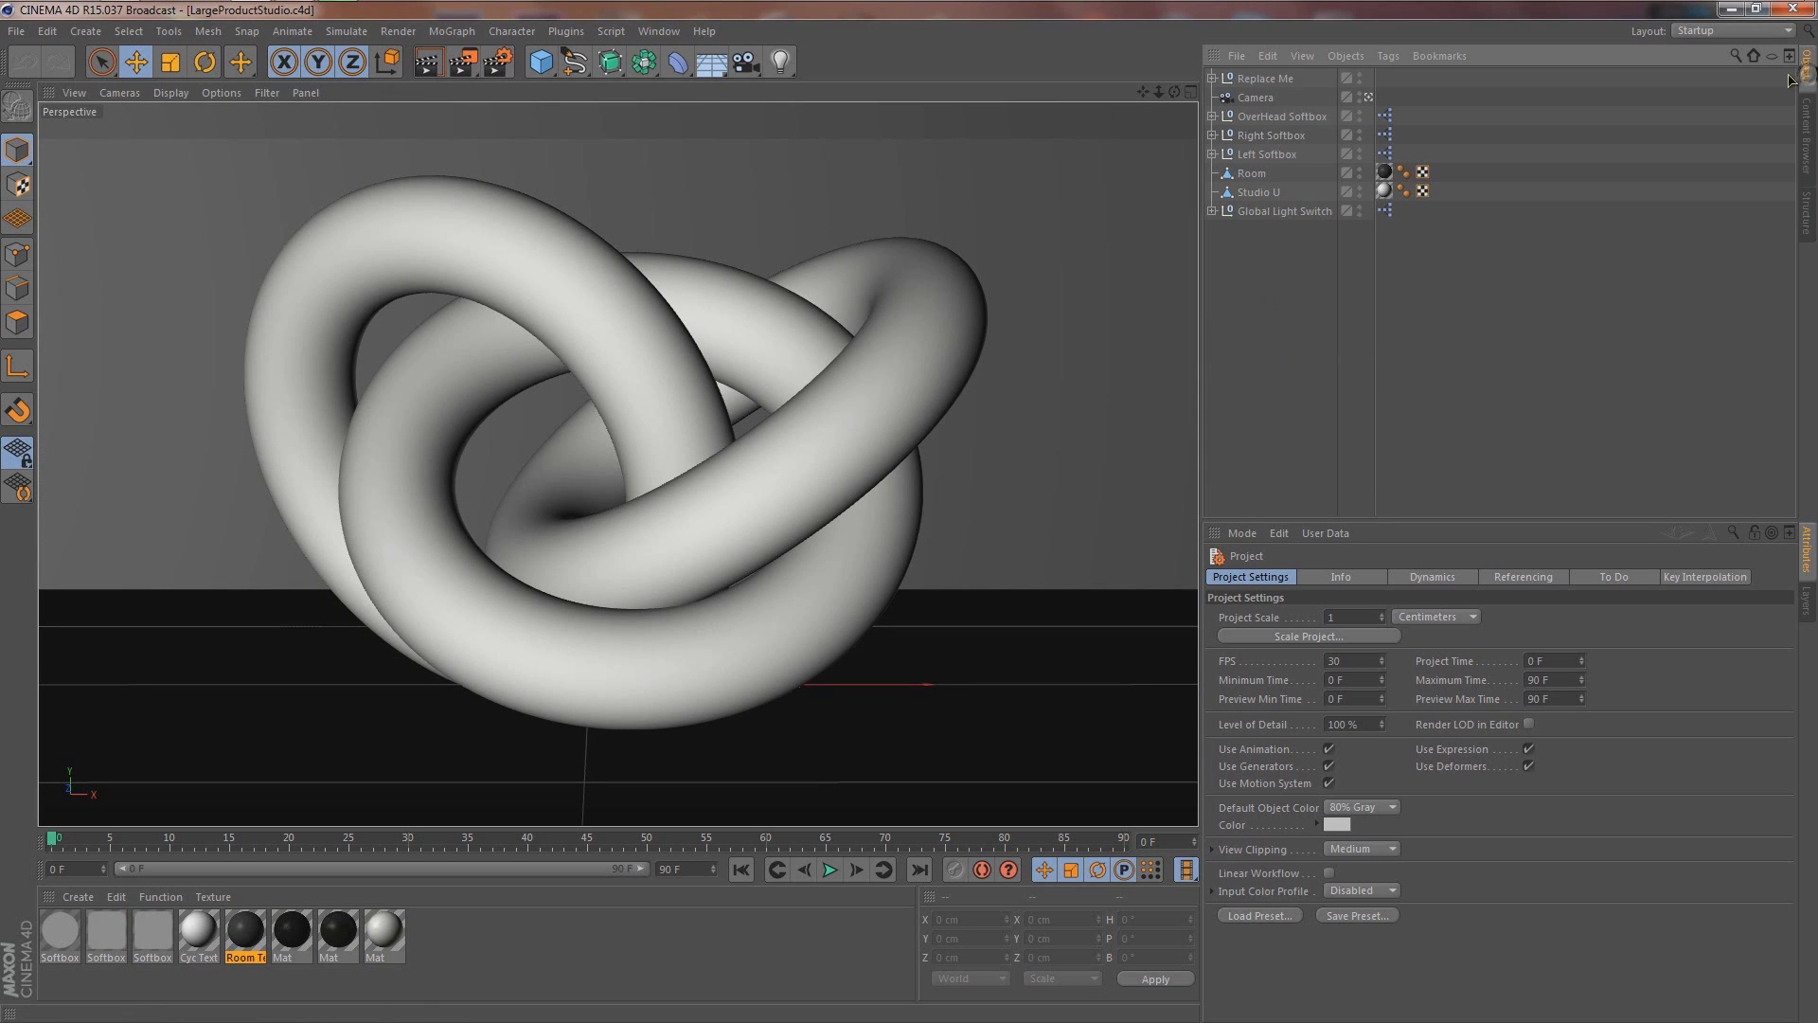
Step: Delete the Studio U, Room and Replace Me objects from the scene
click(1267, 192)
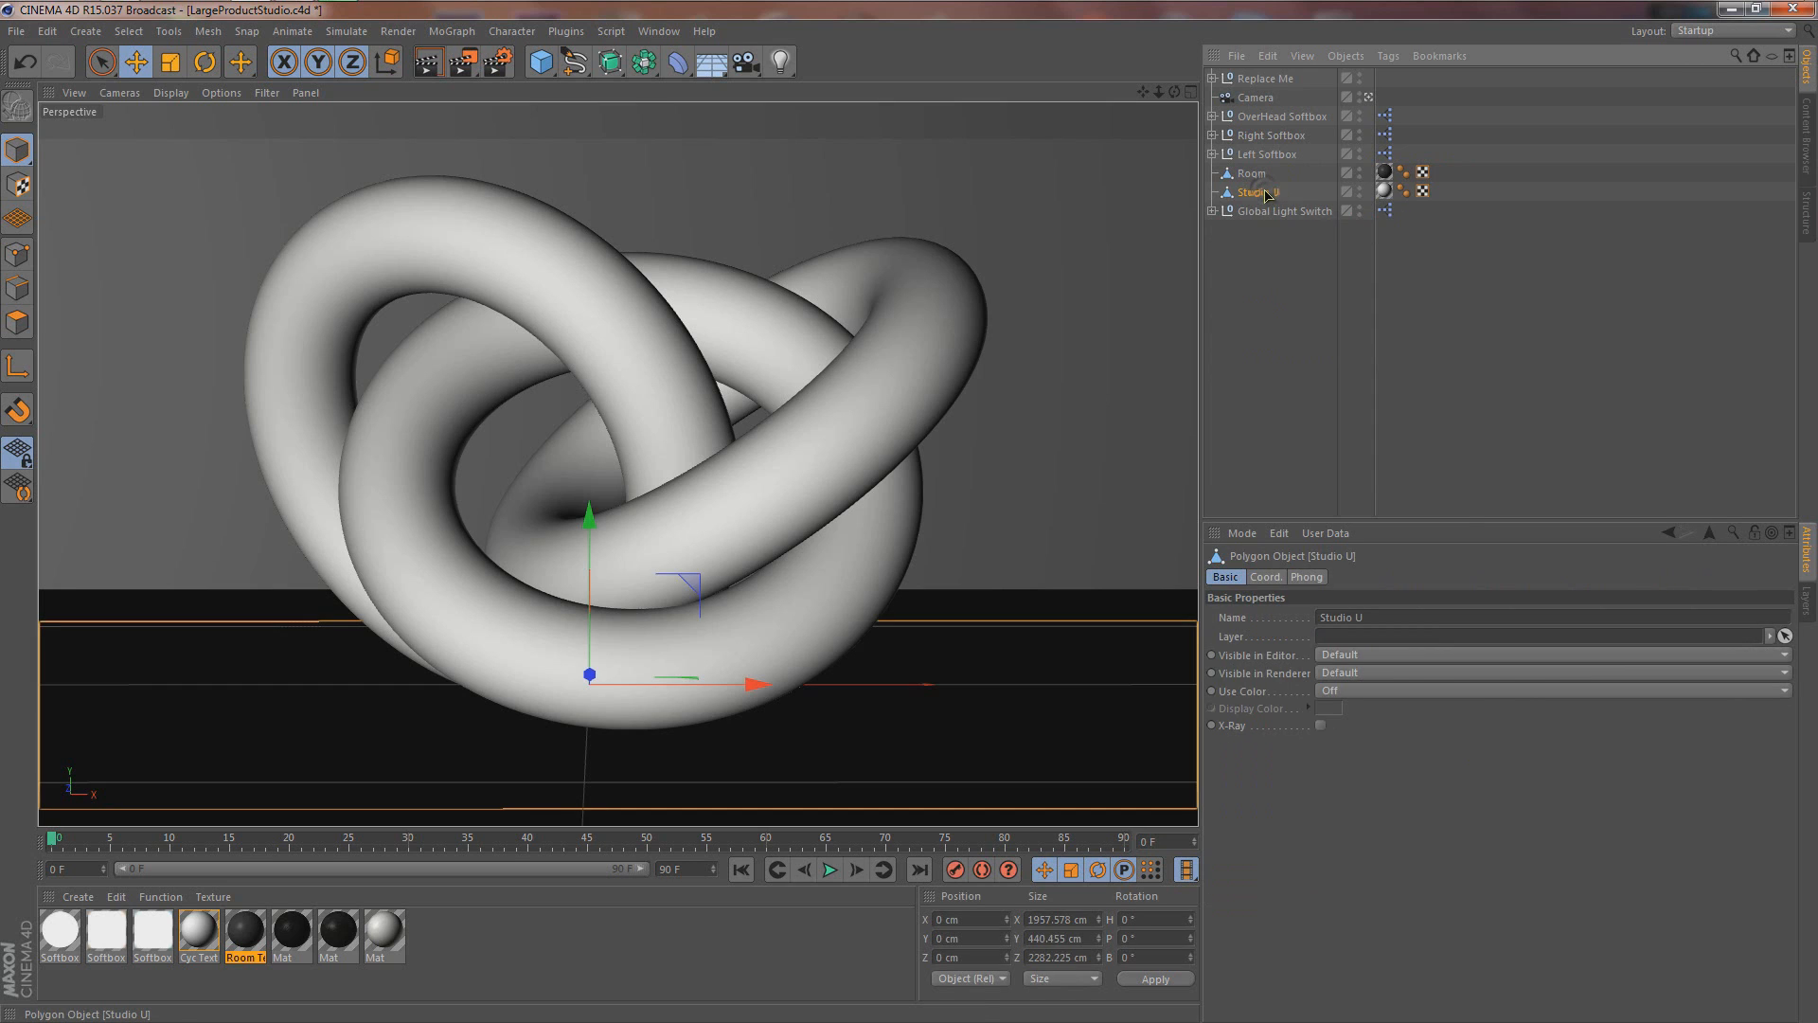
key(Delete)
click(1258, 175)
key(Delete)
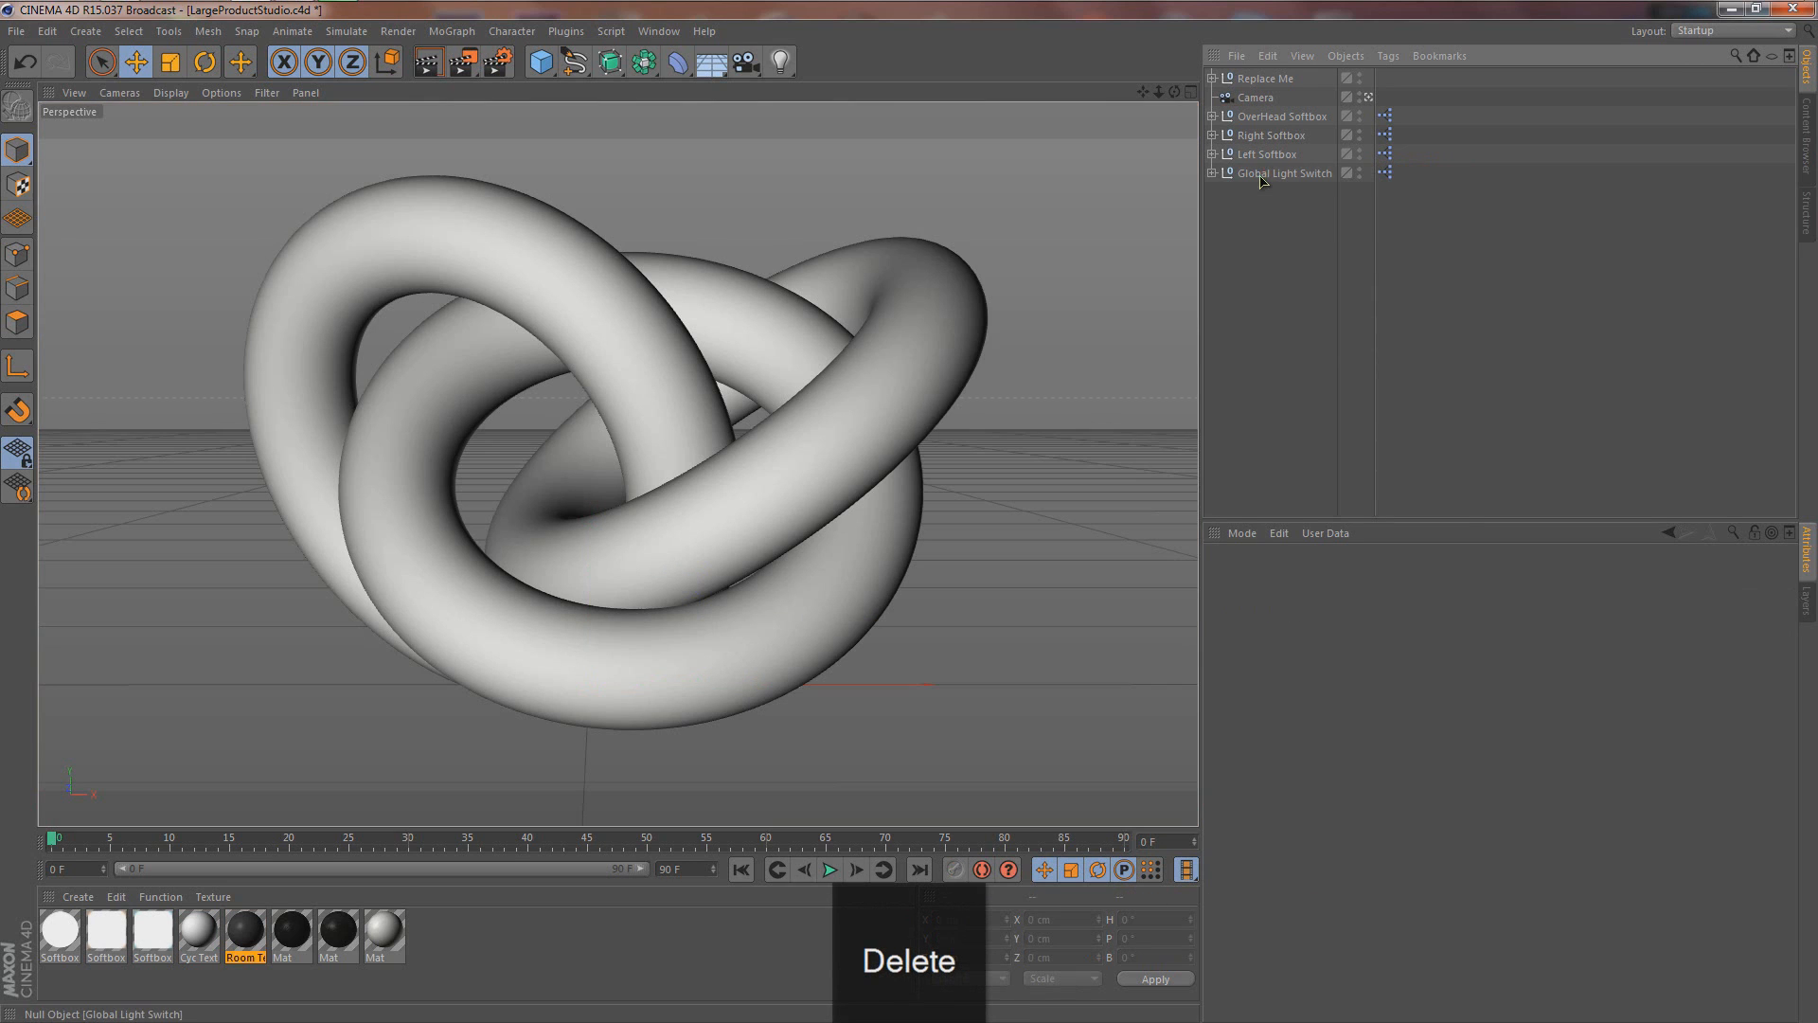
click(1260, 81)
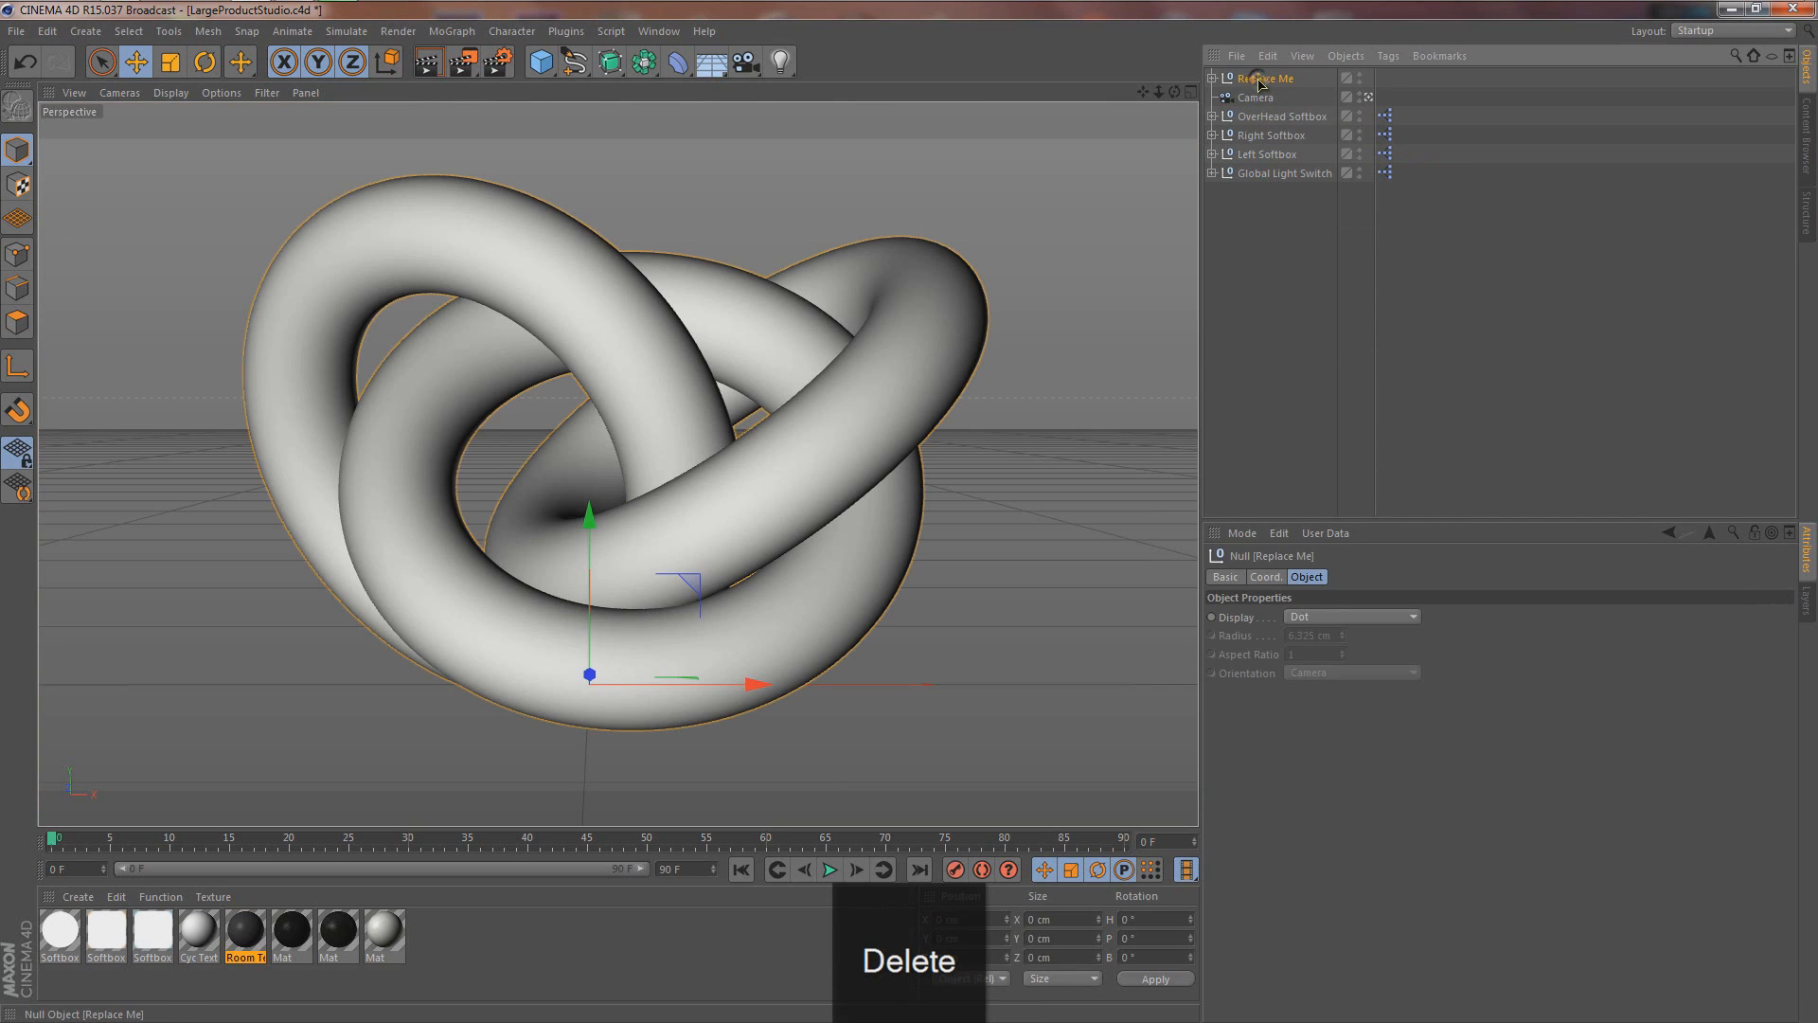
key(Delete)
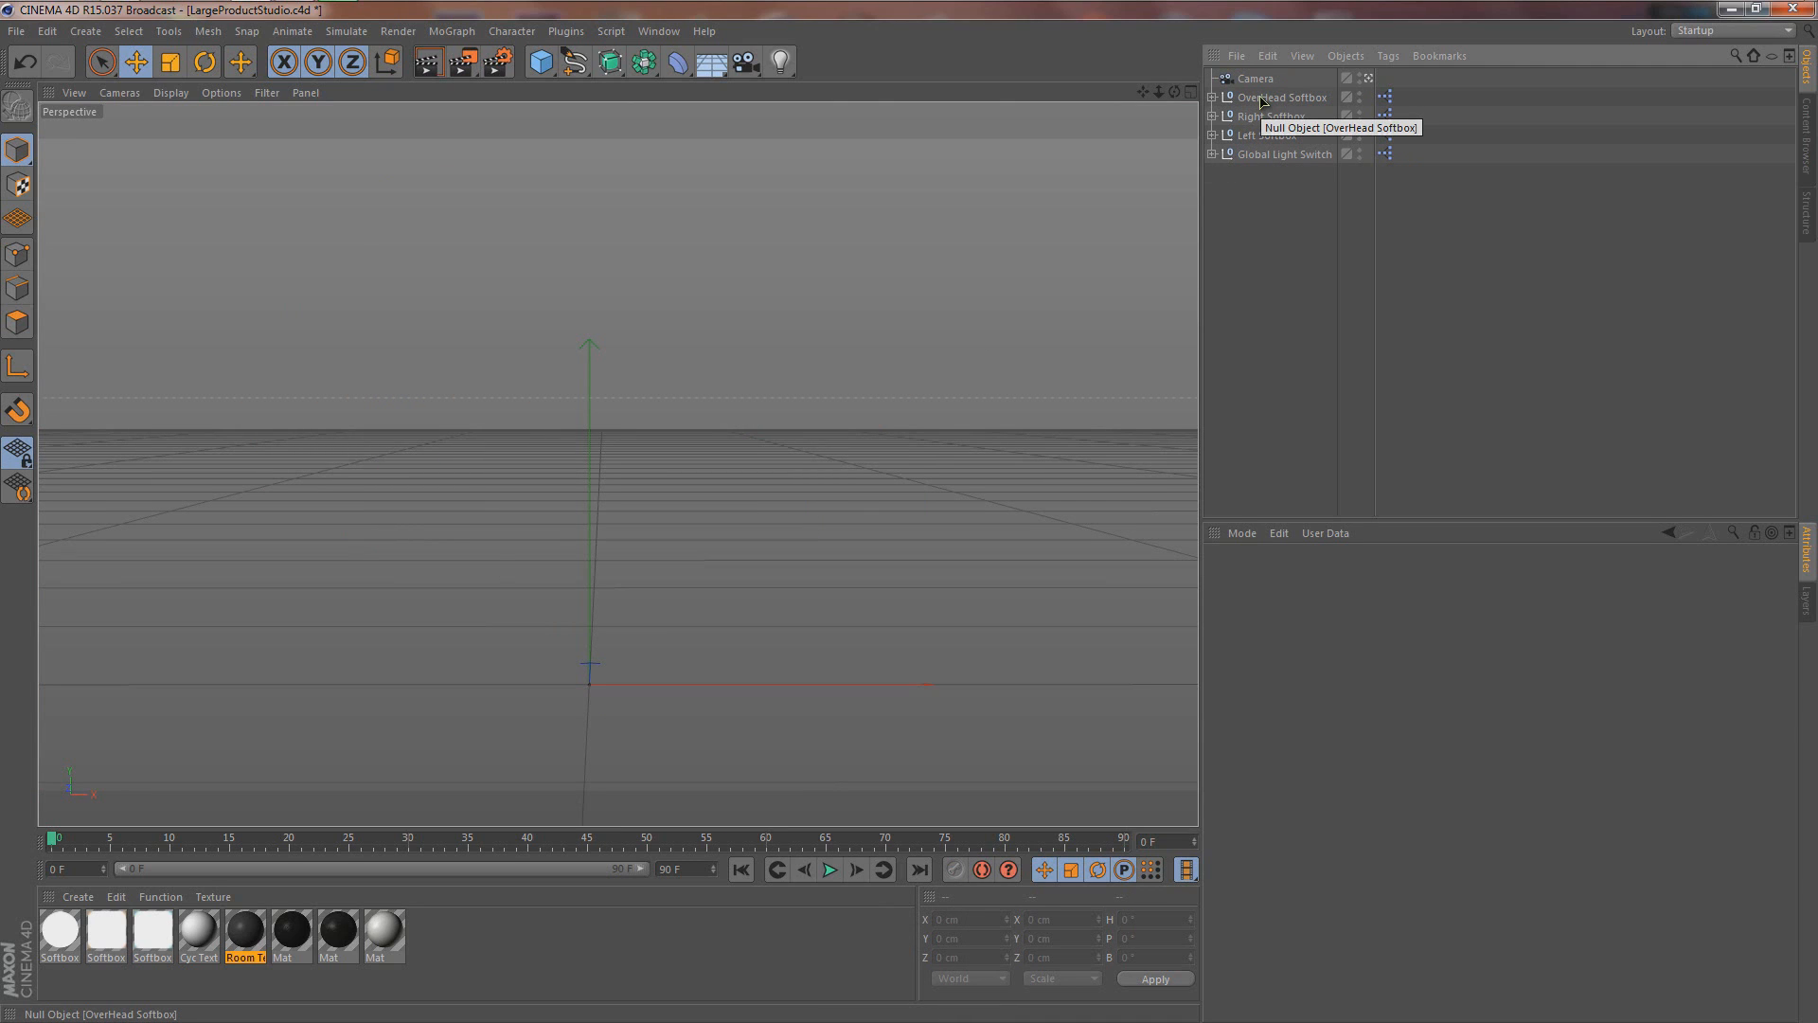
Step: Add a MoText object reading "2014" and set its alignment to Middle
click(452, 31)
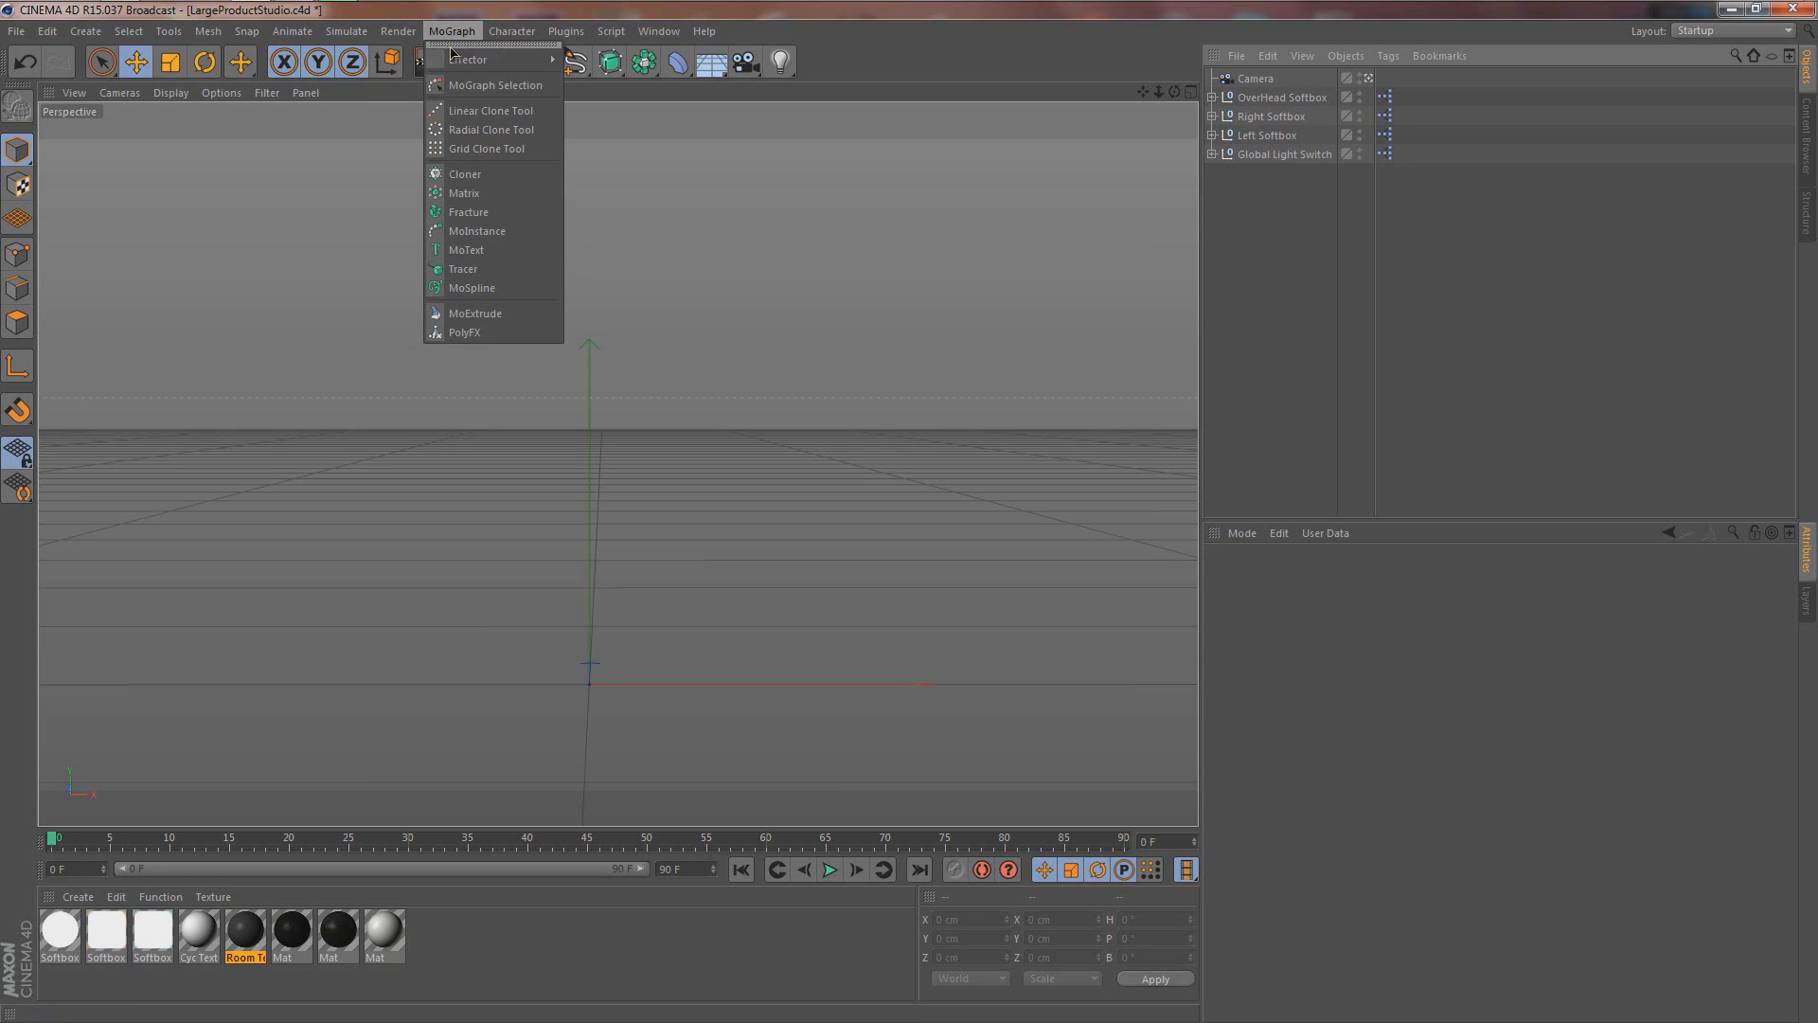
click(466, 251)
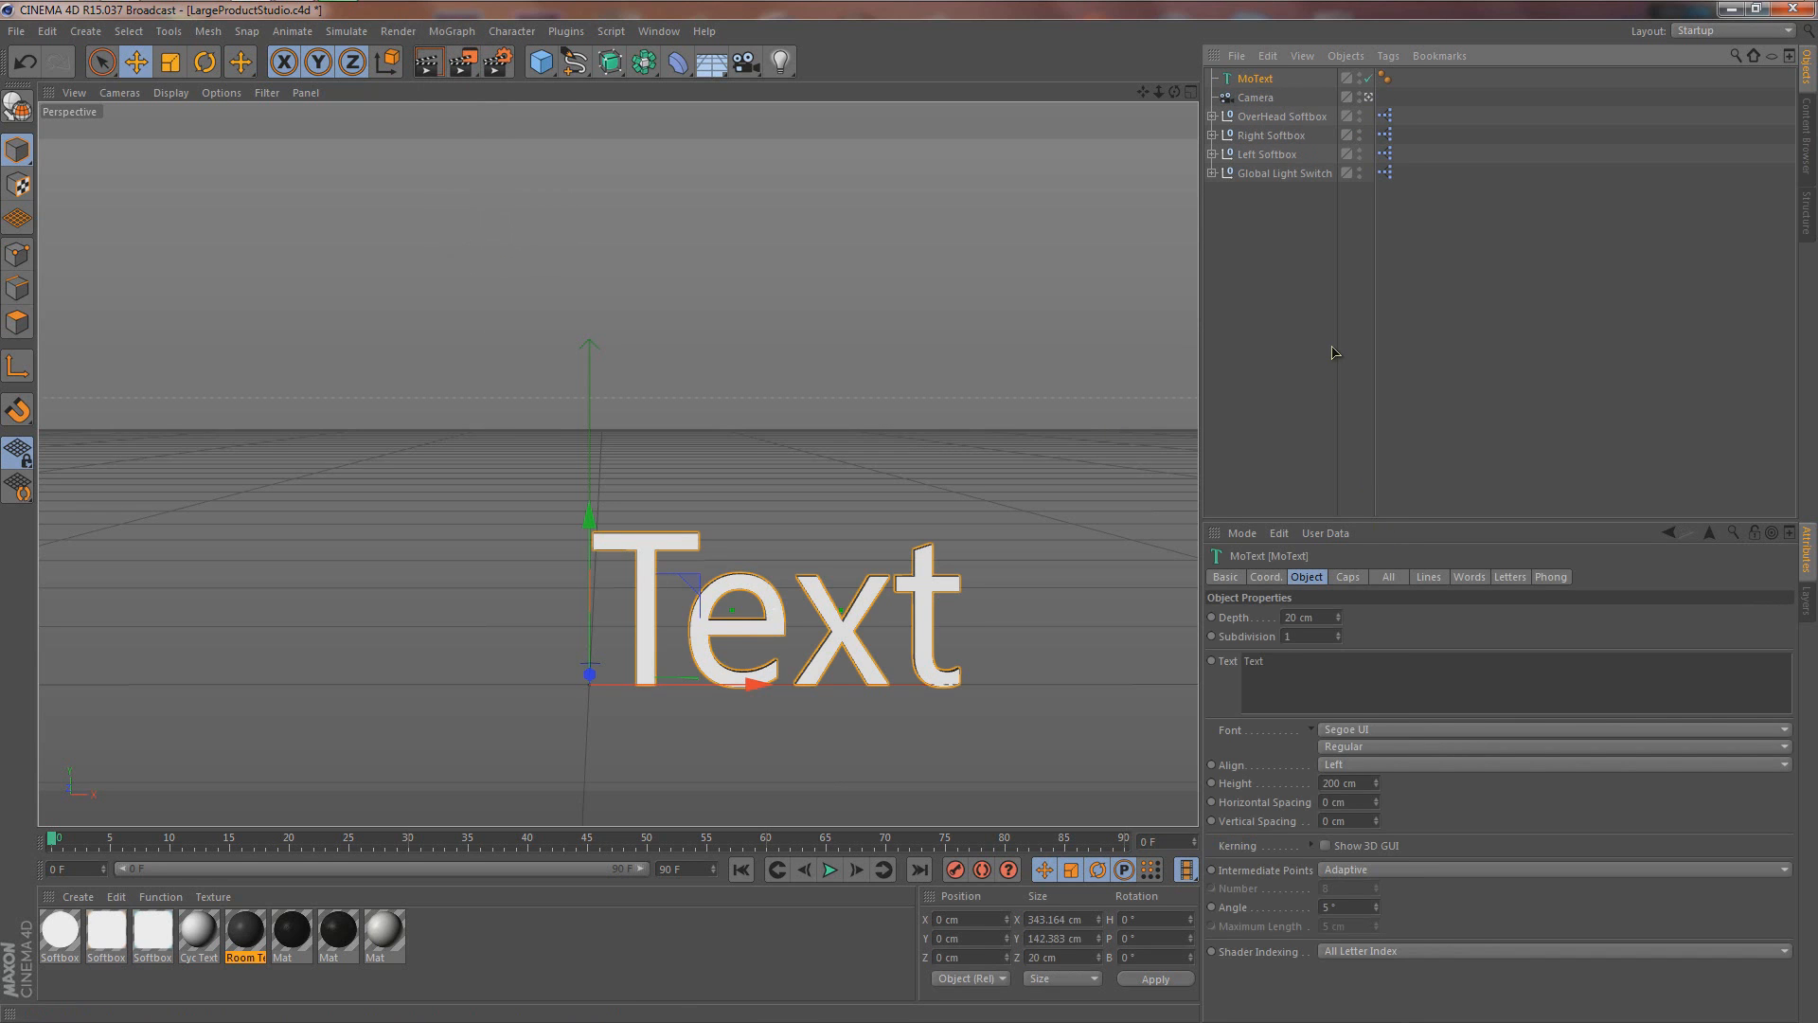
drag(1322, 667, 1225, 660)
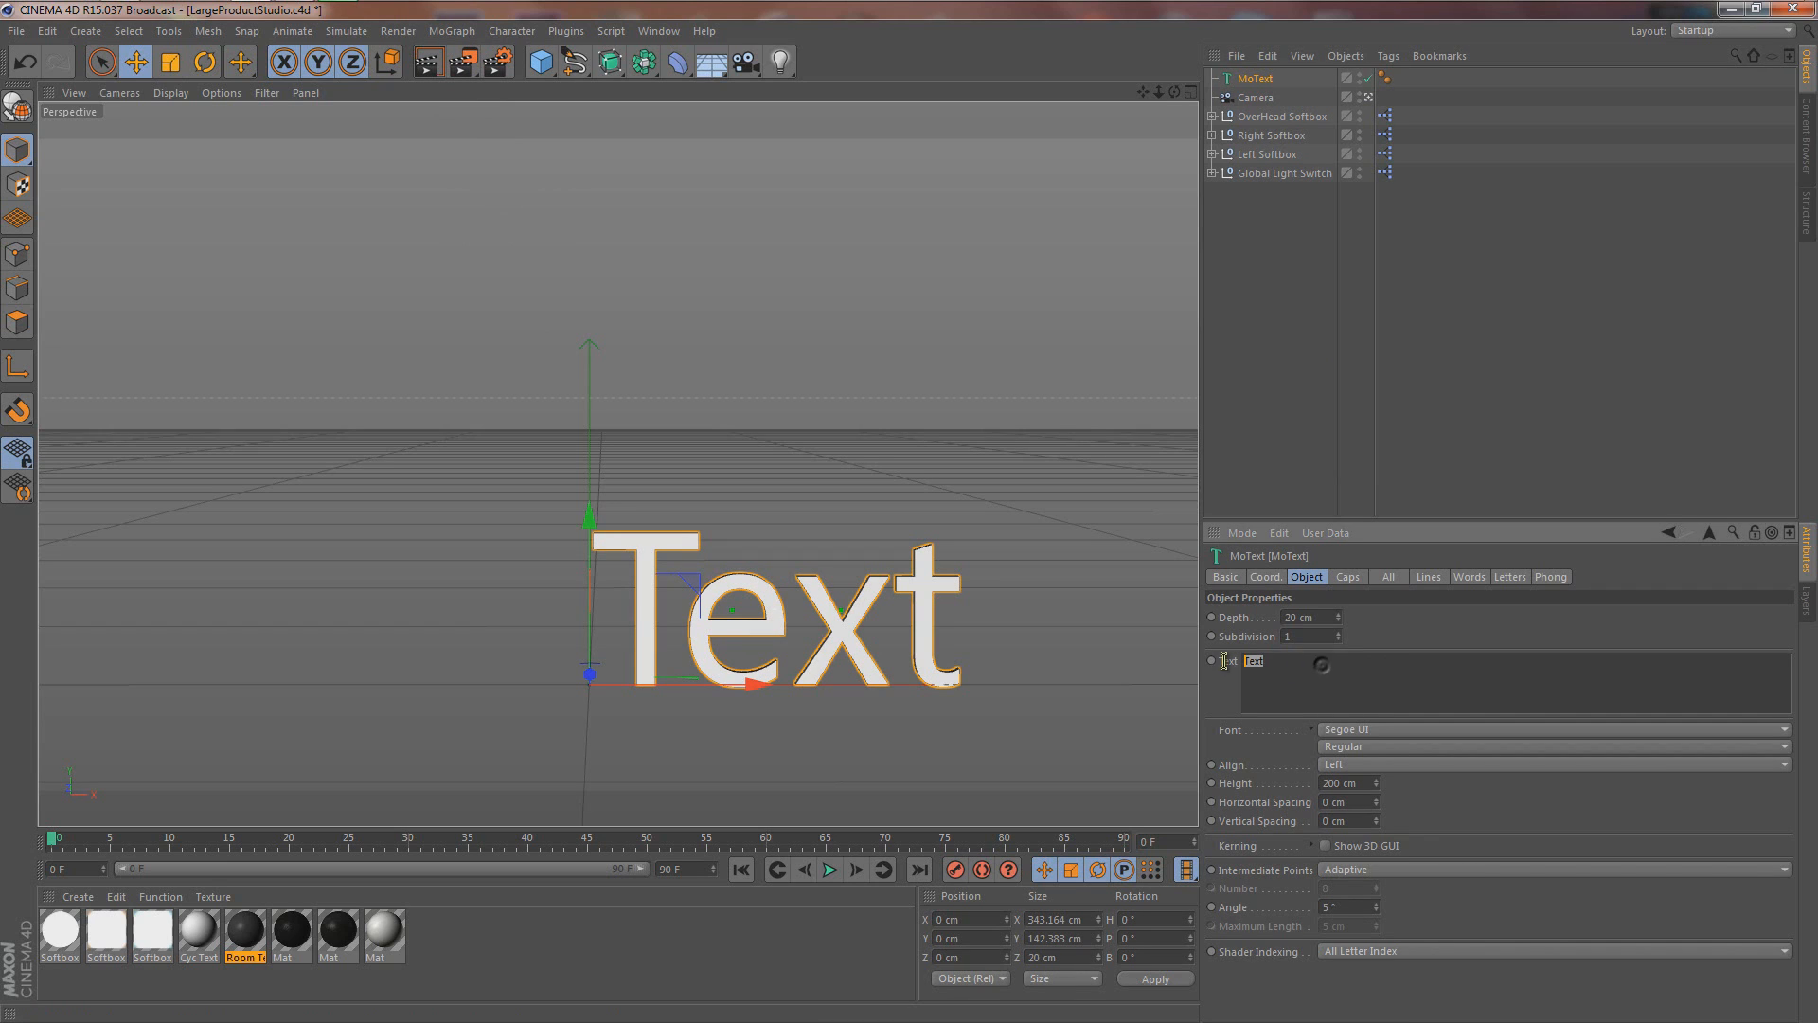
text(2014)
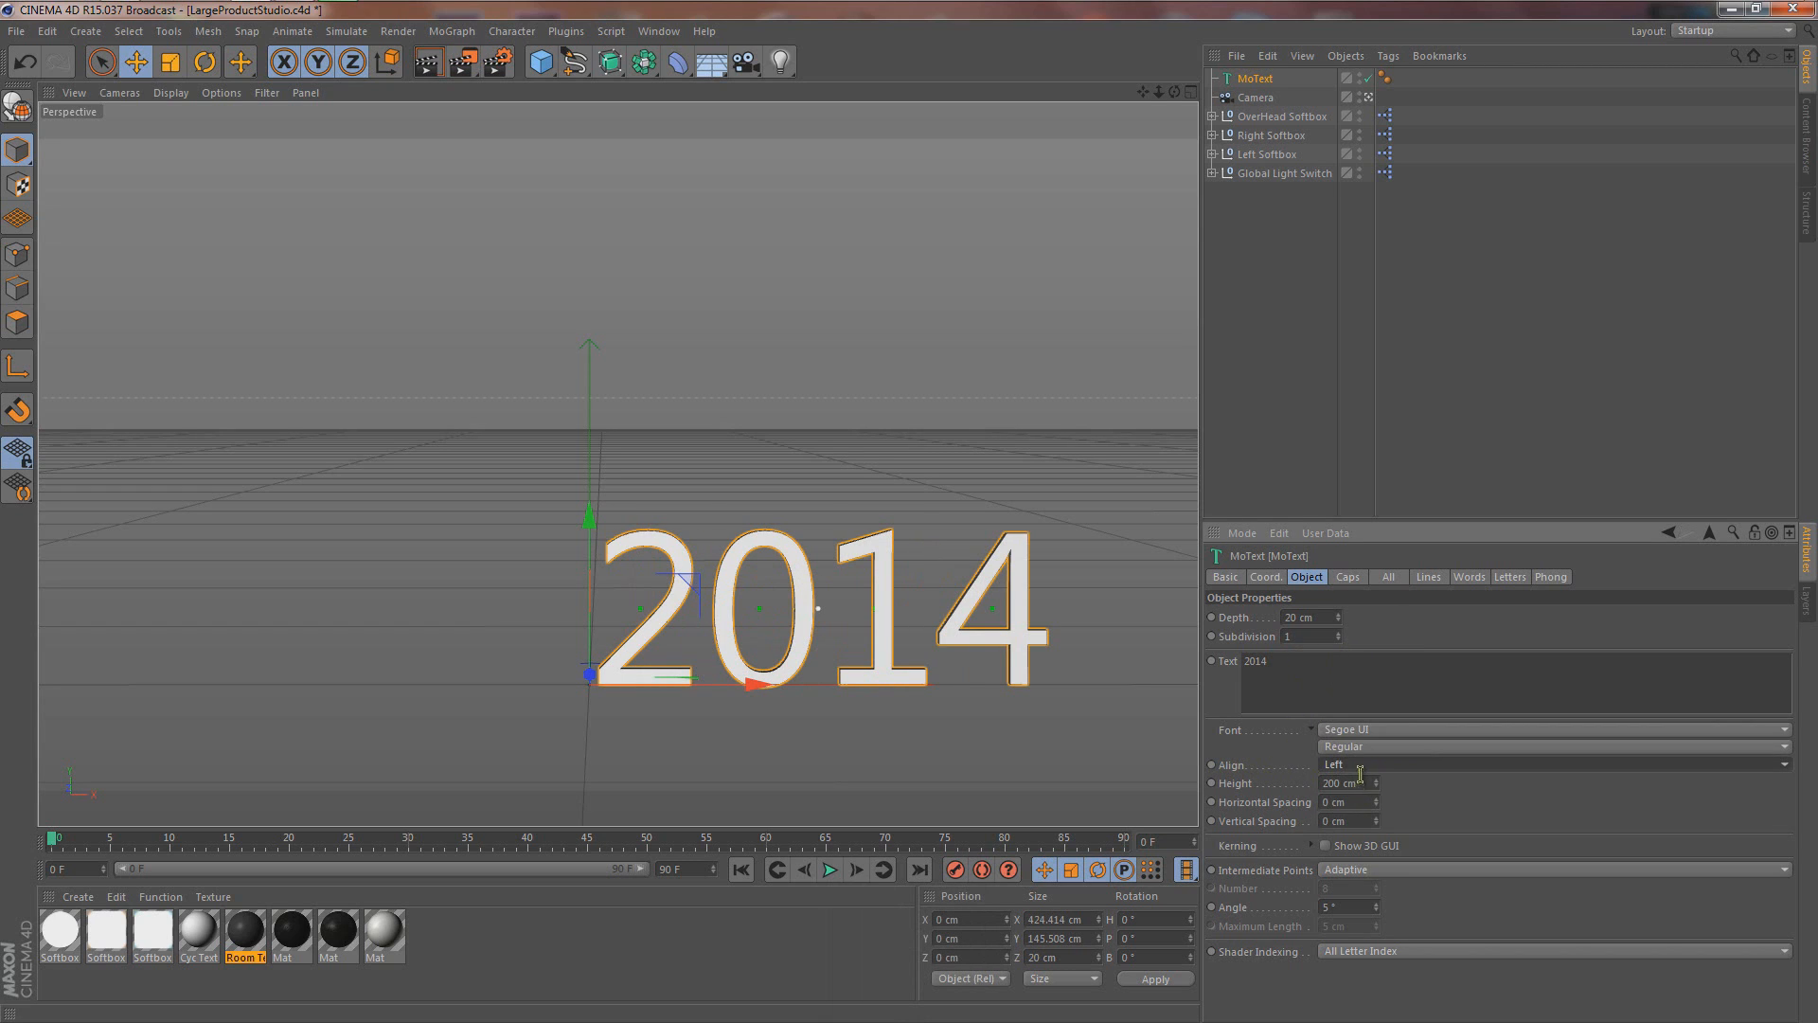
click(1360, 766)
click(1354, 784)
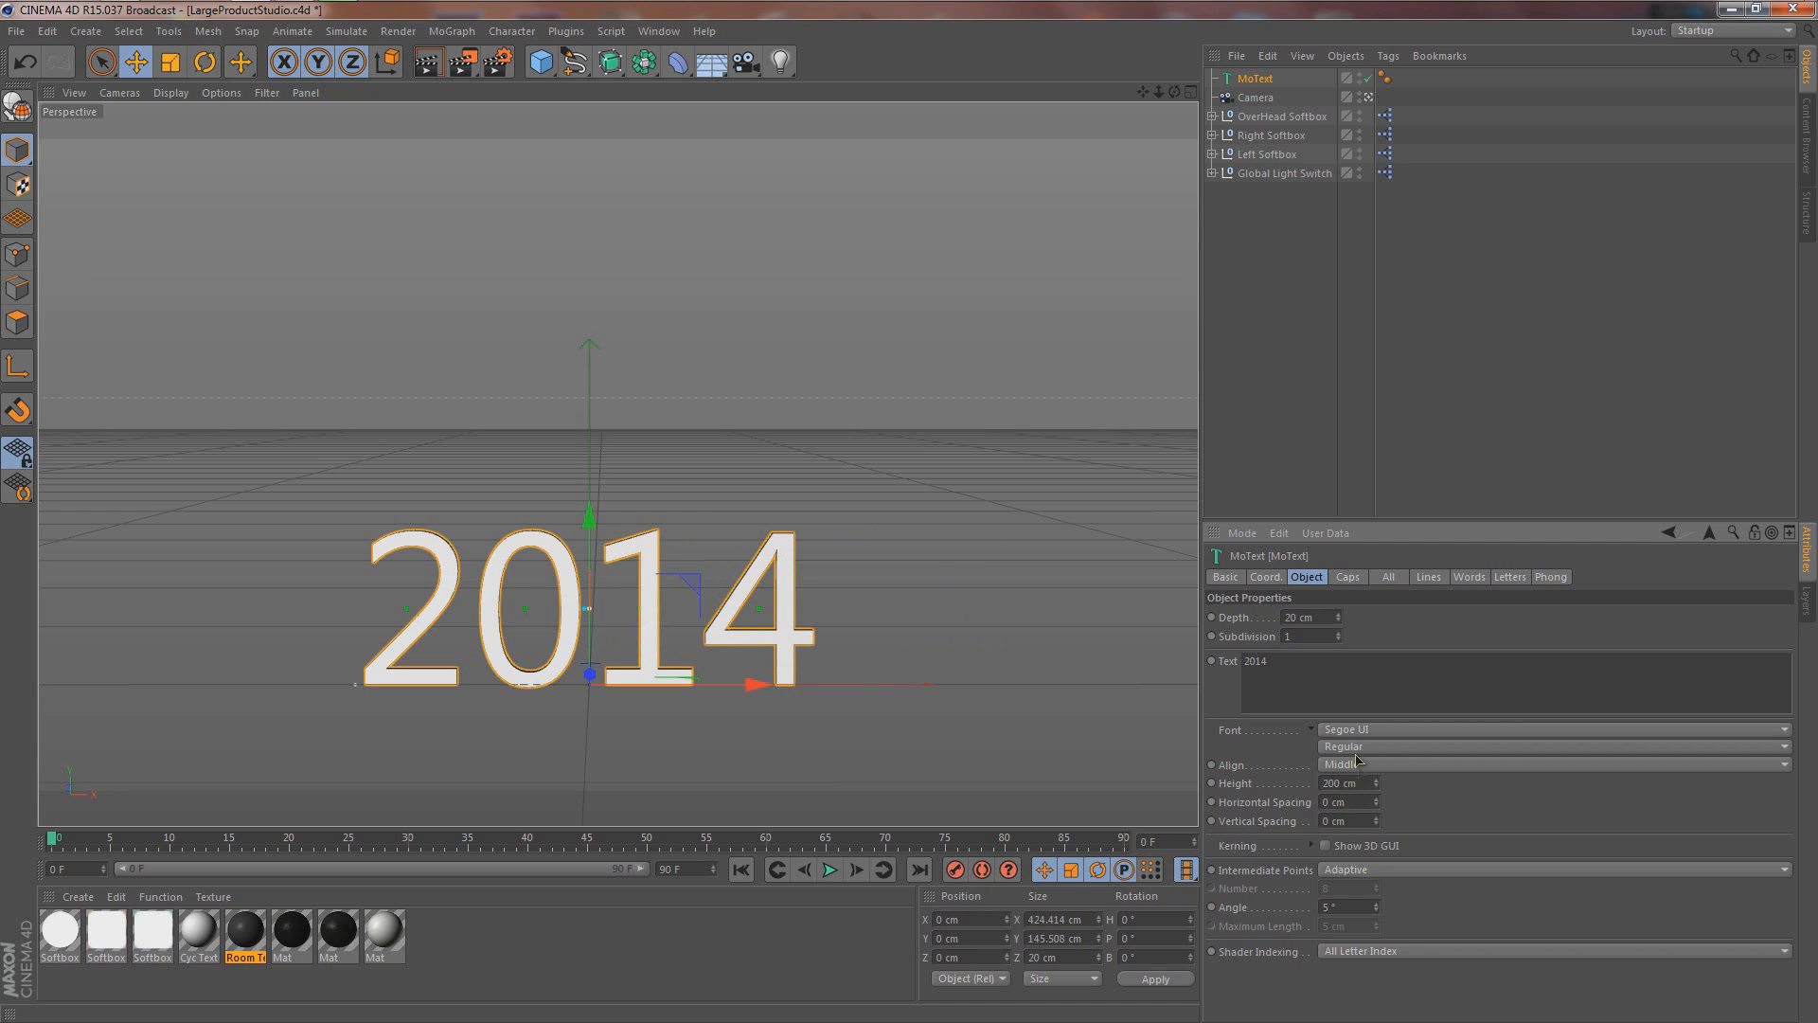
Step: Change the font of the 2014 text to FoughtKnight
scroll(560, 622, up, 2)
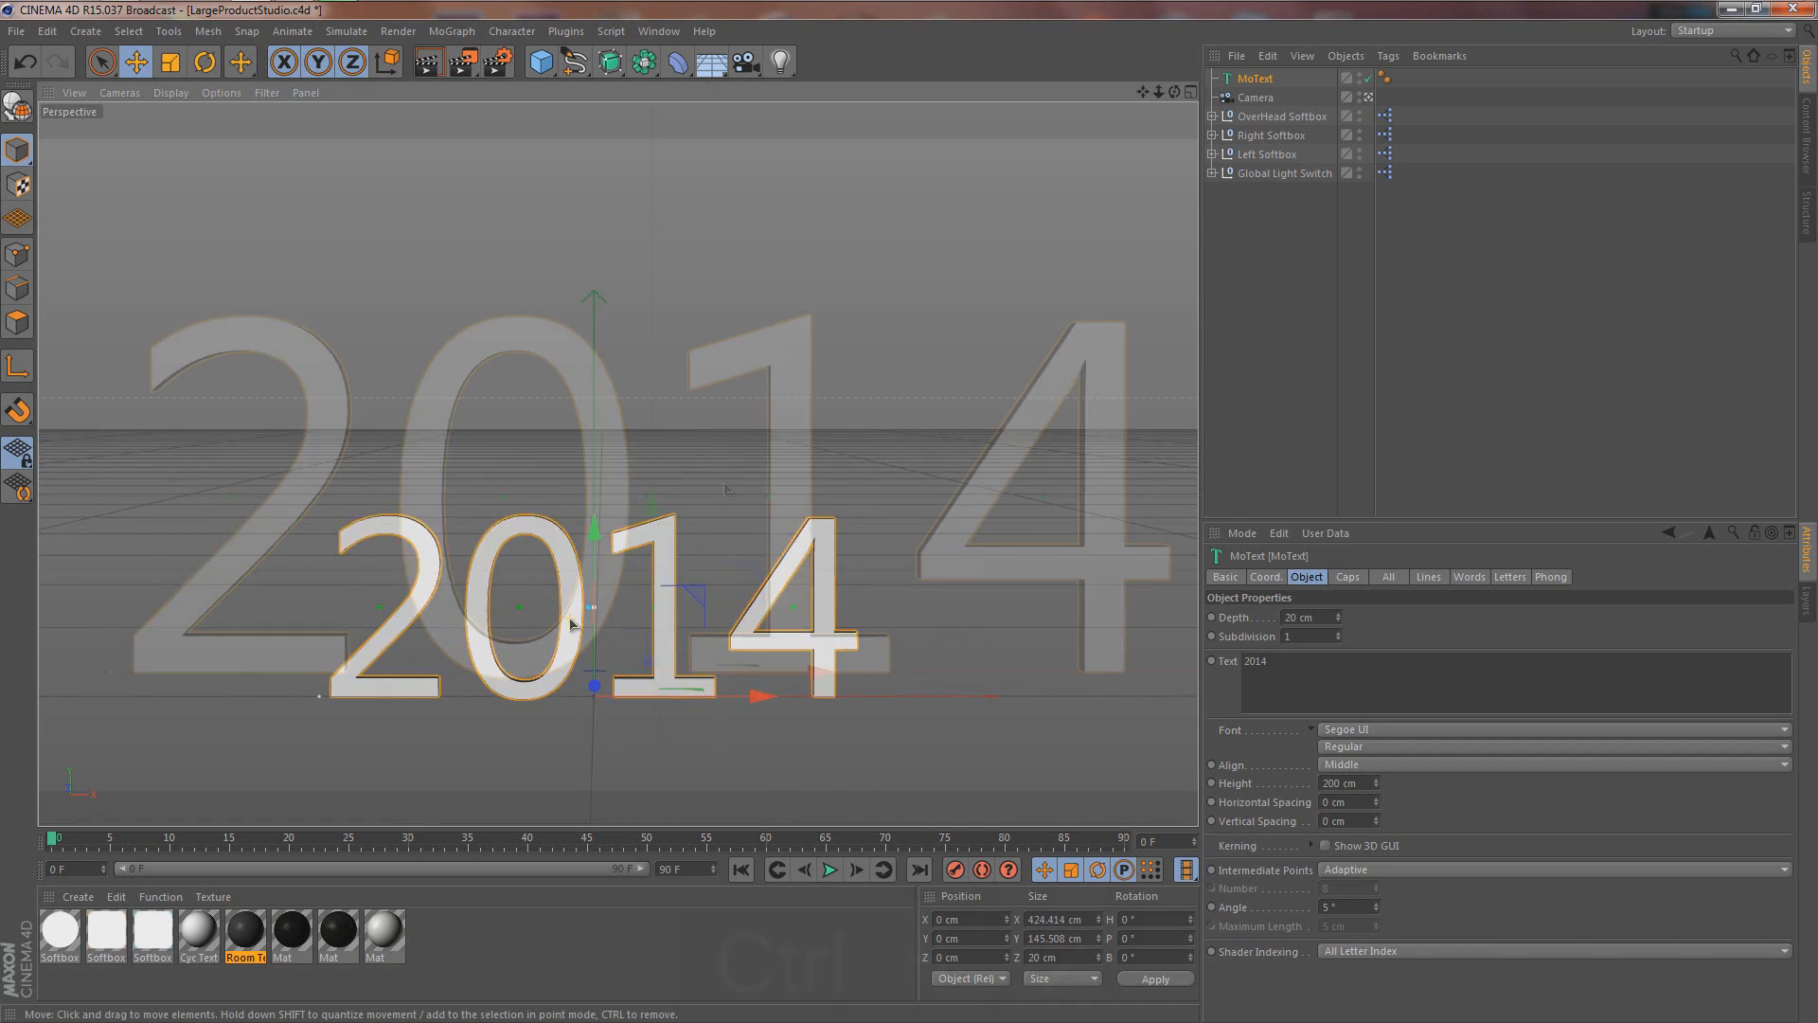
key(3)
drag(696, 486, 733, 494)
scroll(706, 489, down, 1)
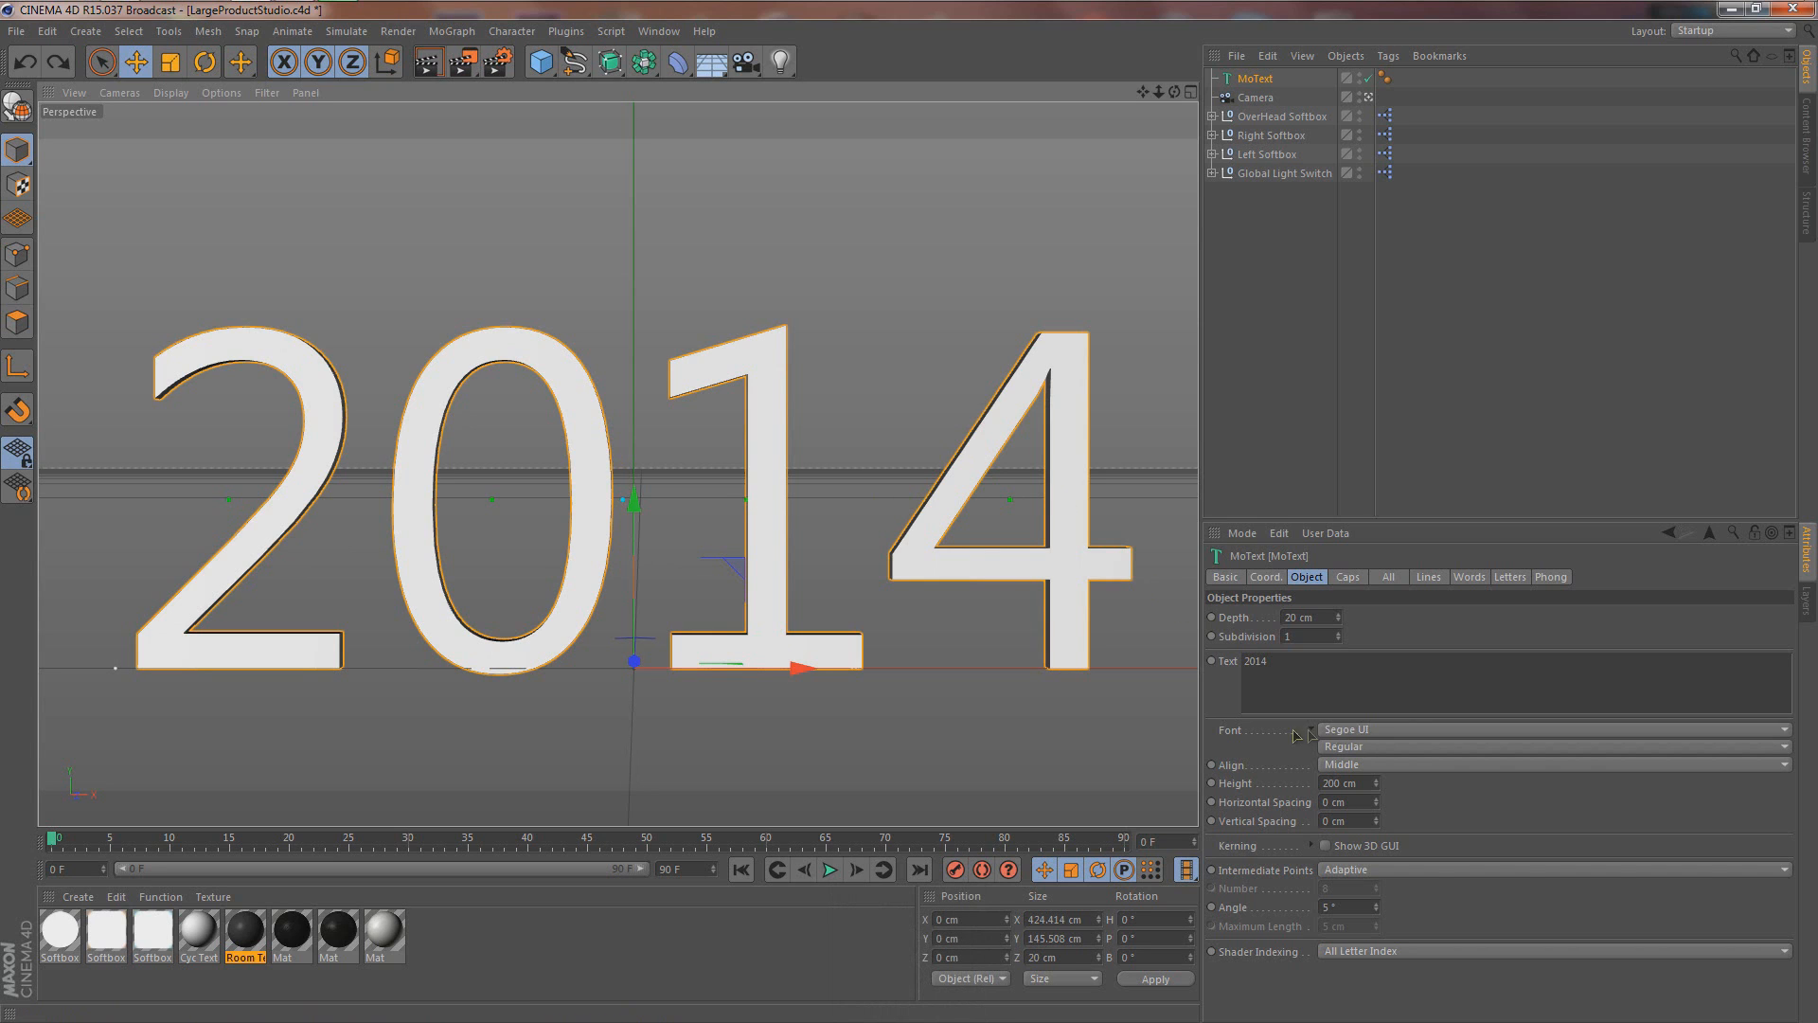
click(1370, 731)
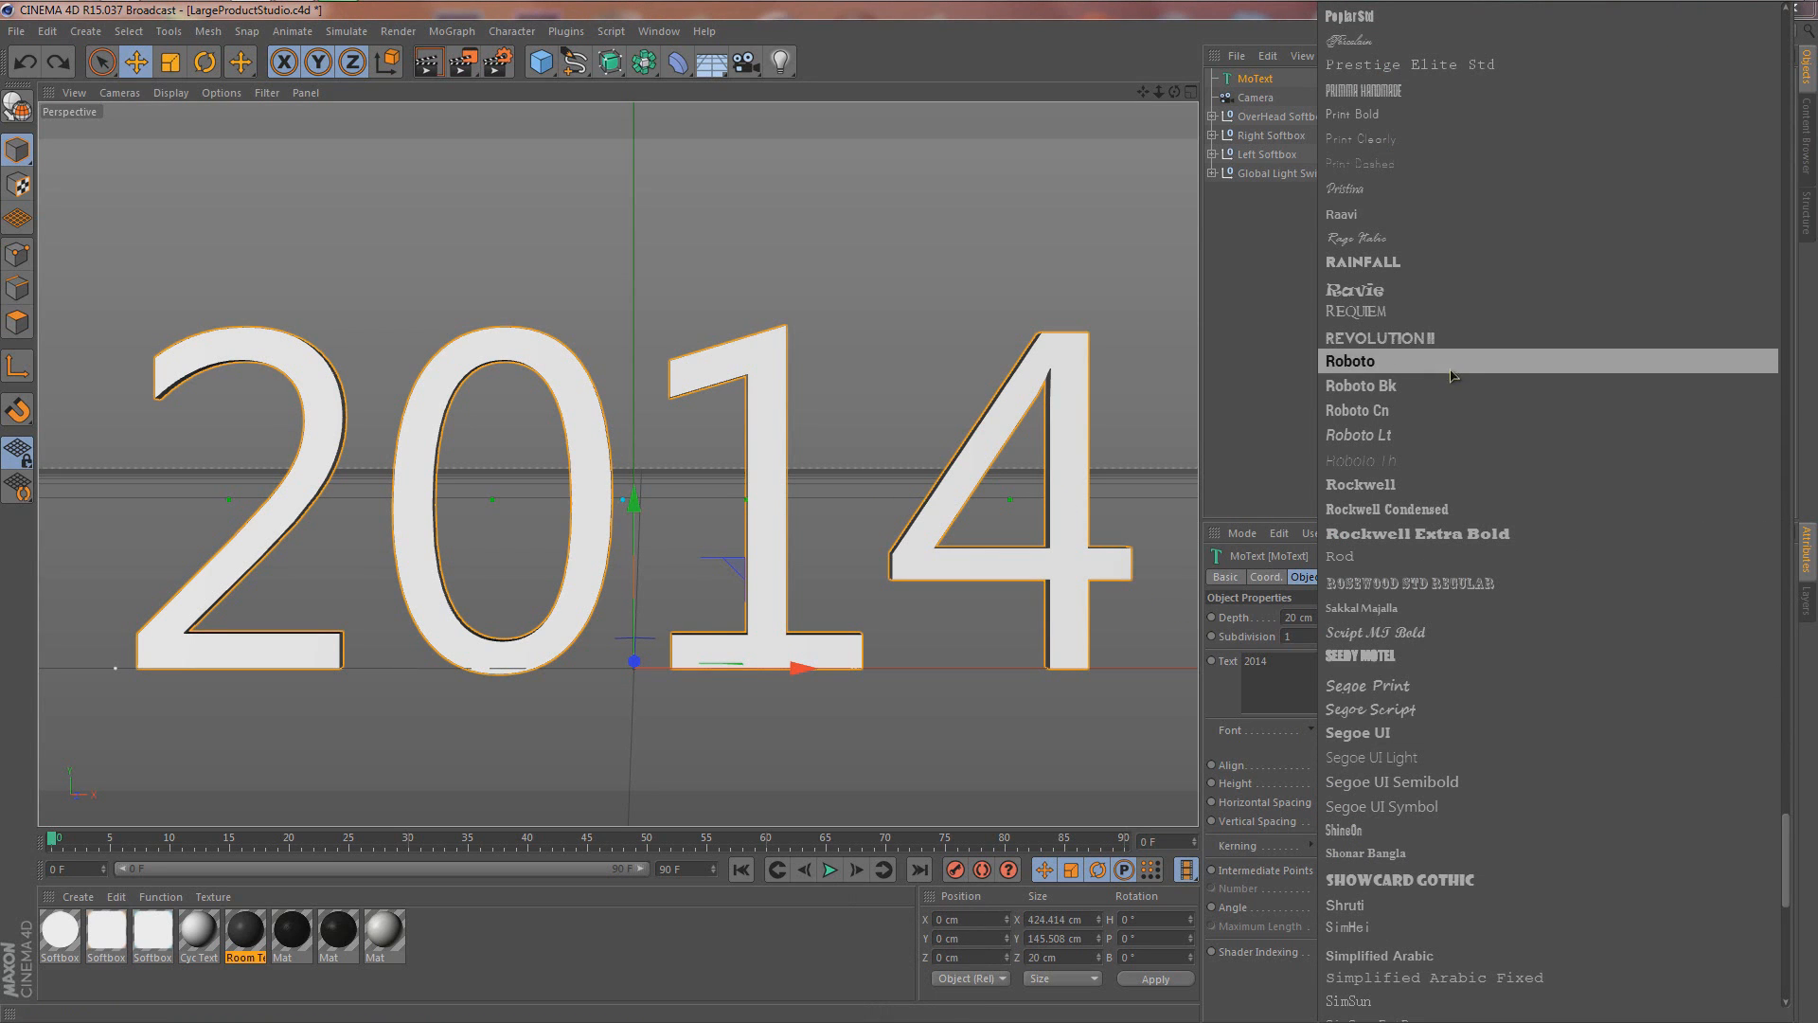
scroll(1430, 293, up, 20)
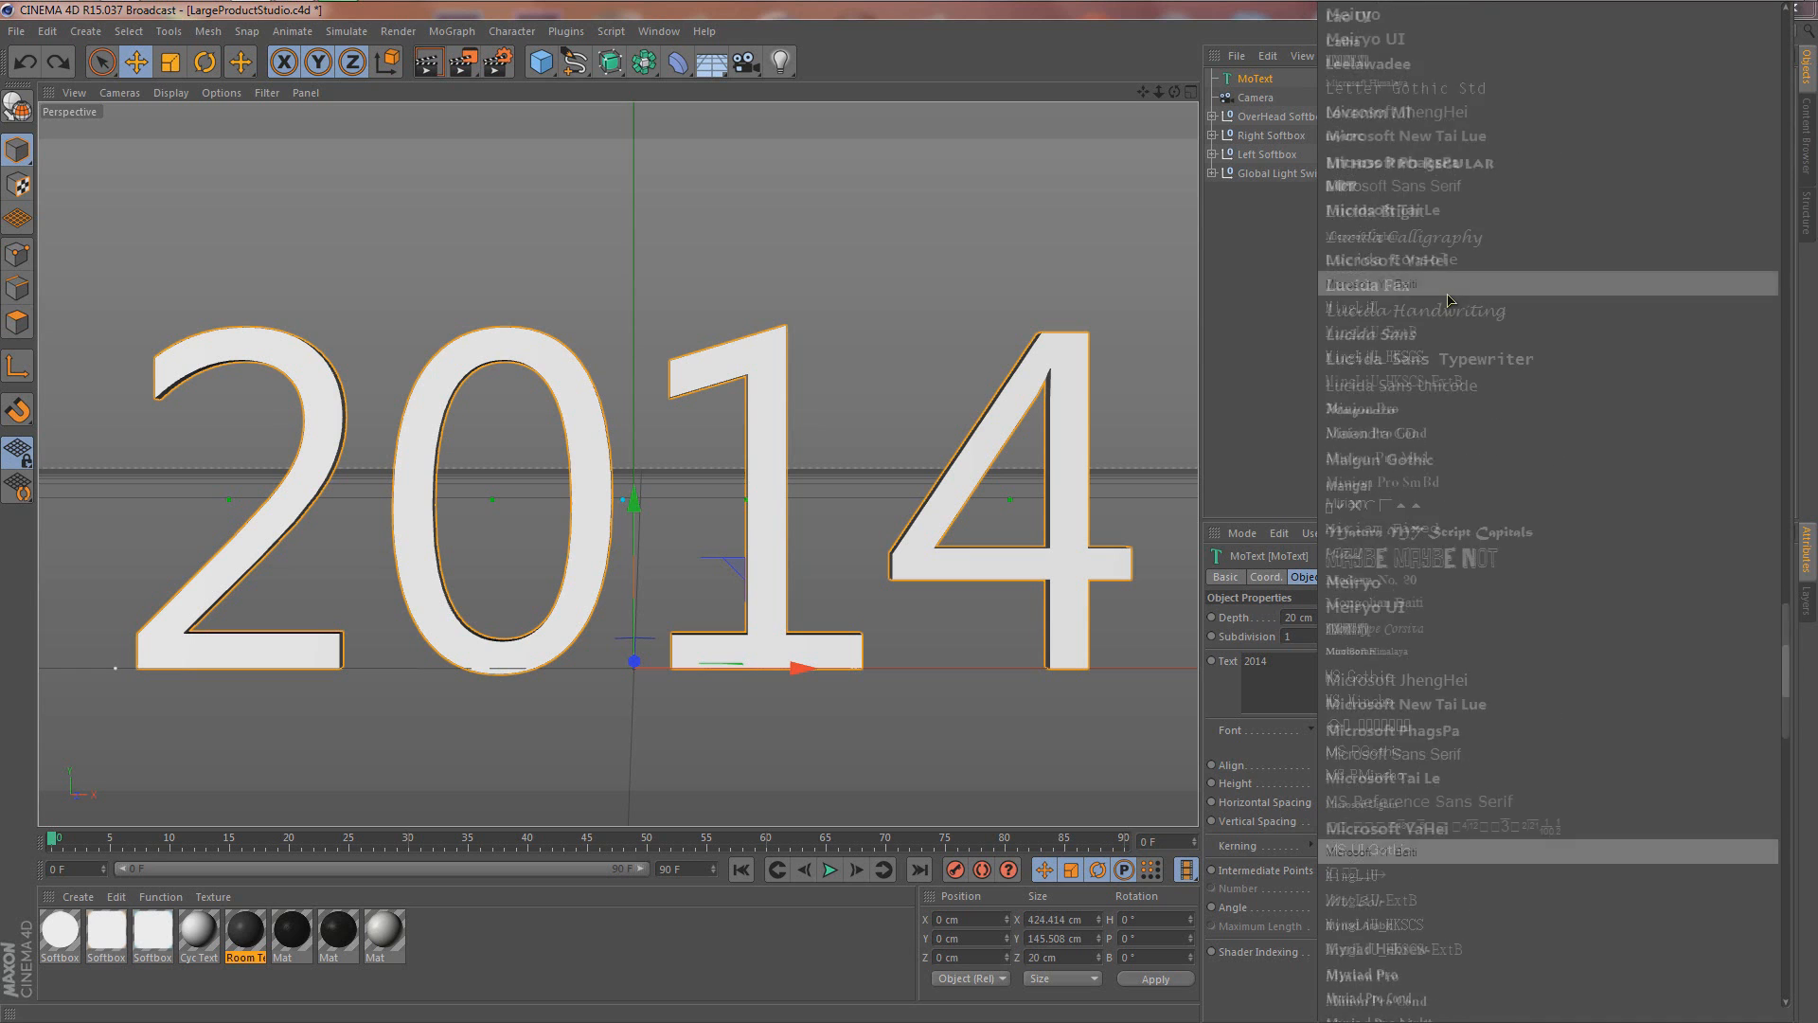
scroll(1449, 300, up, 15)
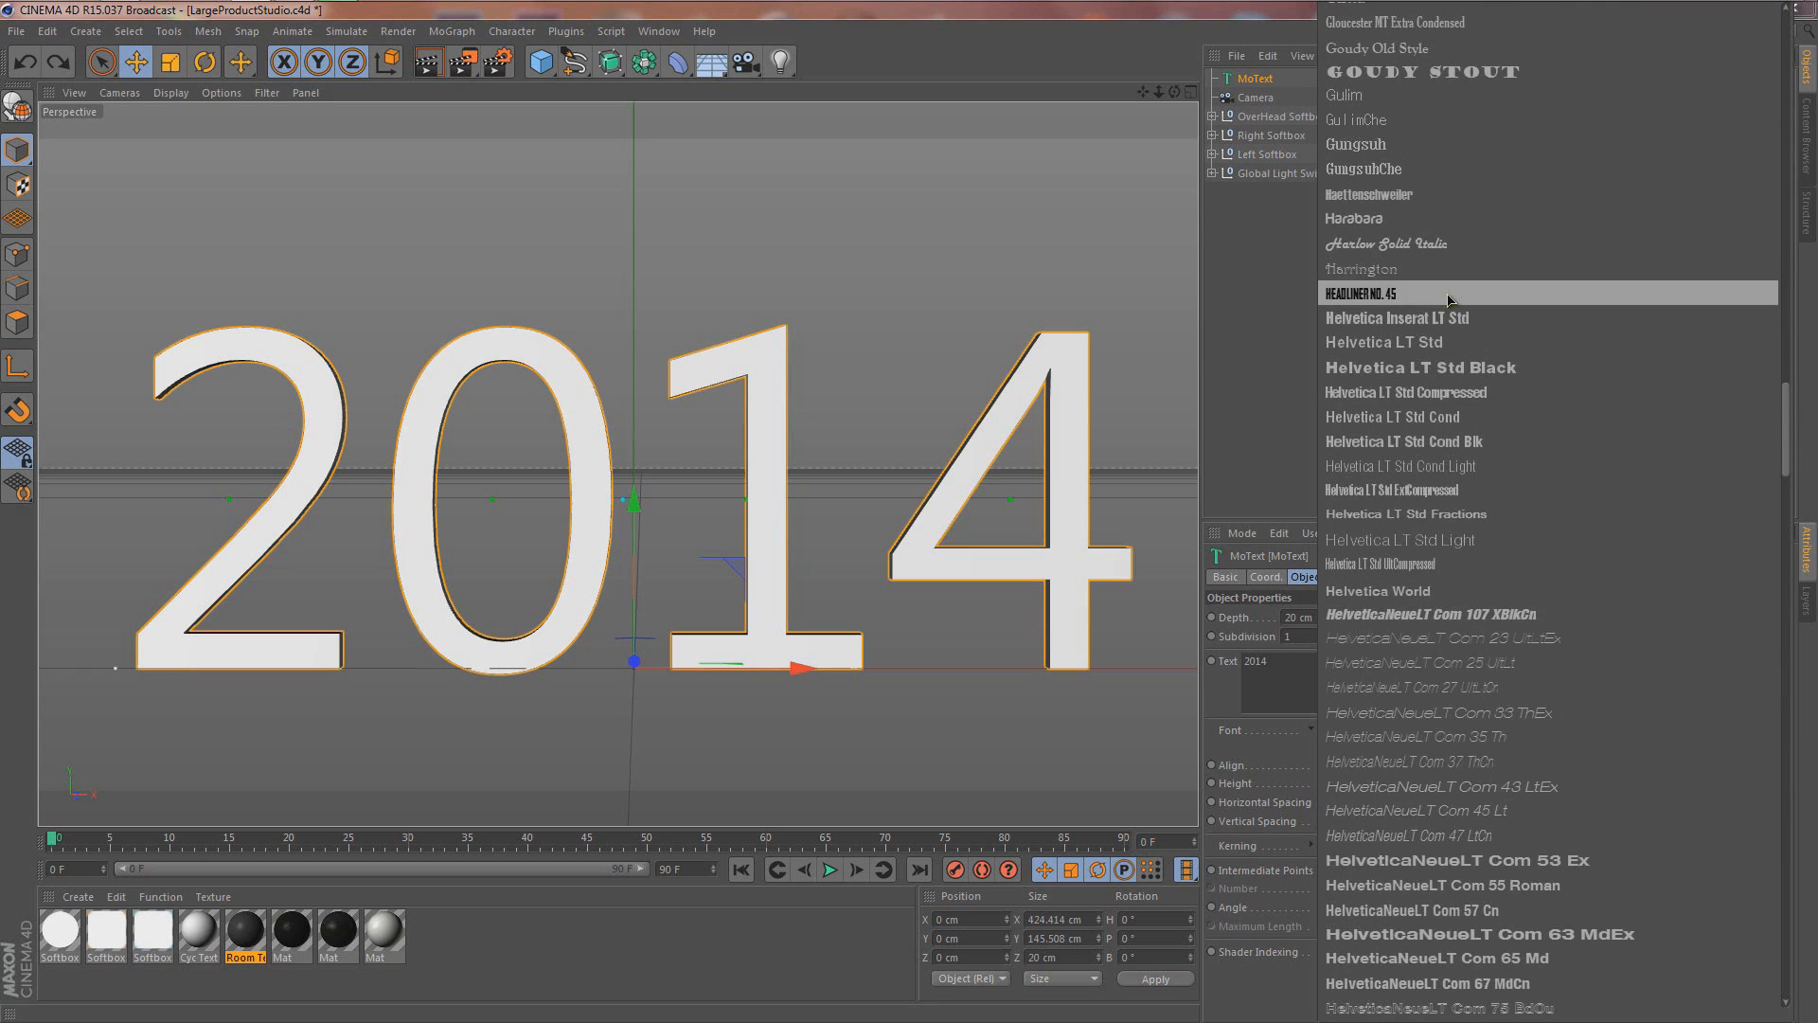
scroll(1449, 301, up, 5)
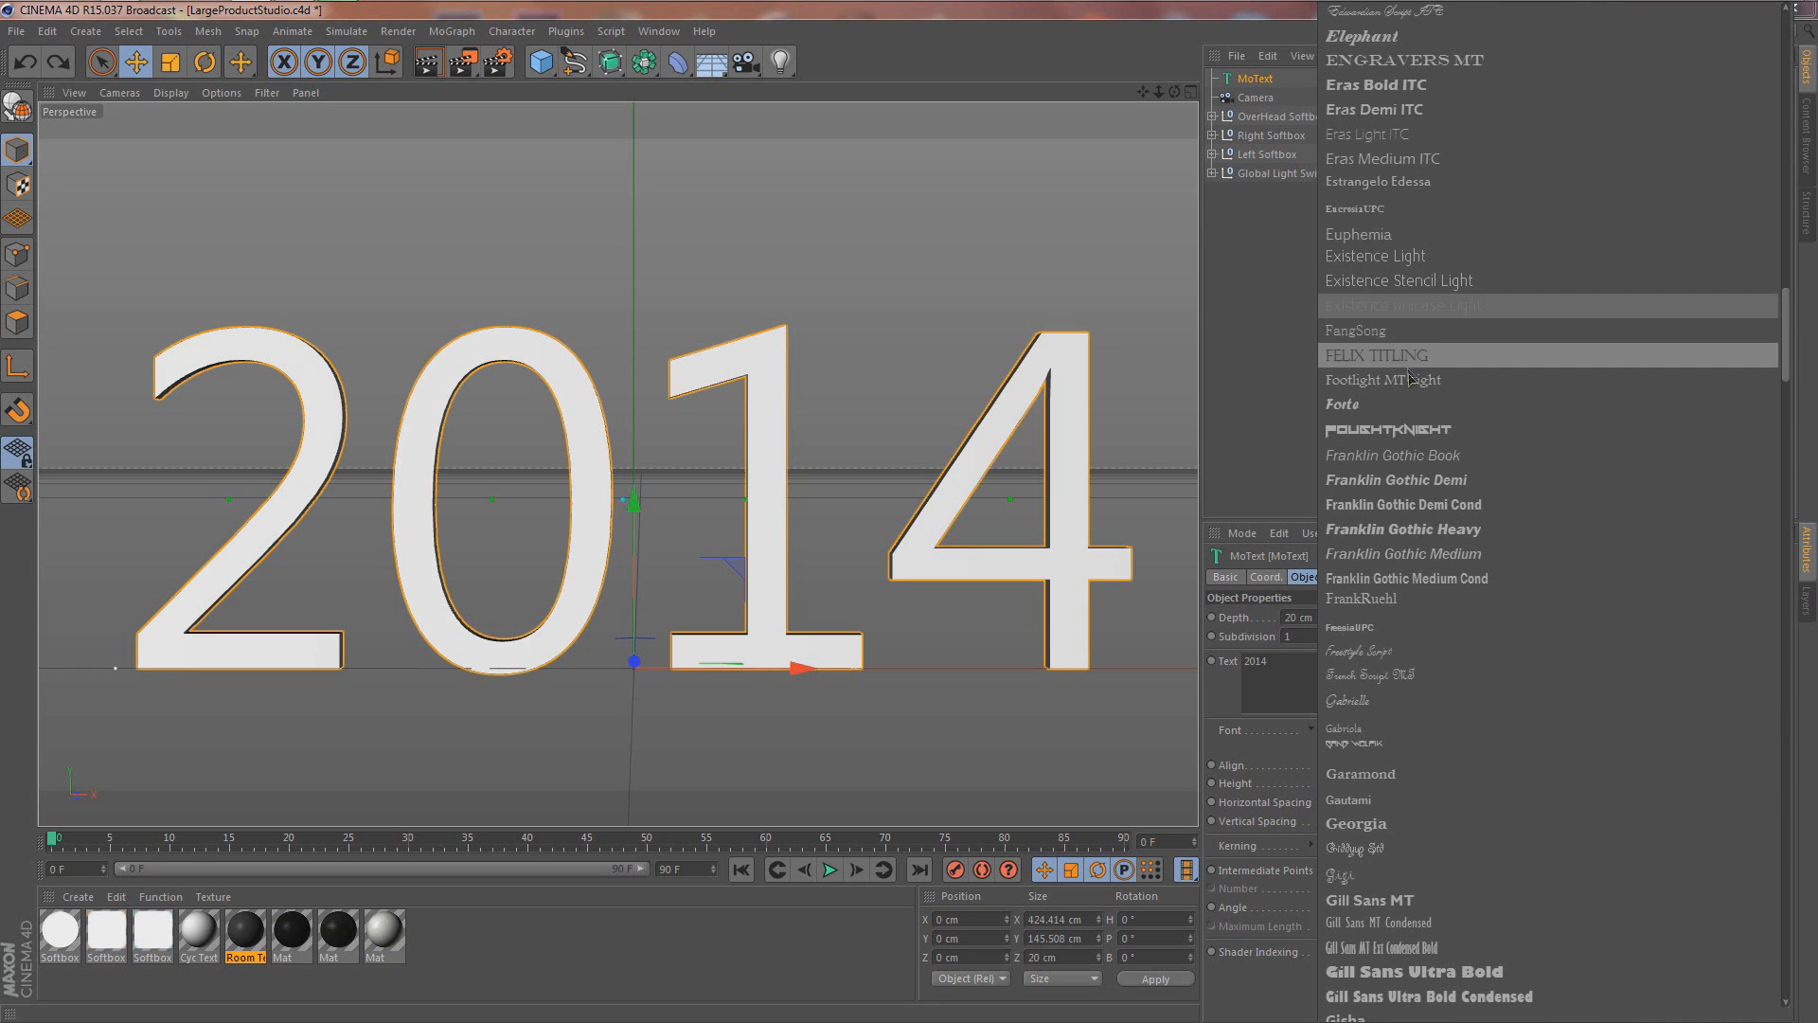
click(1409, 421)
Step: Set both the start and end caps of the 2014 text to Fillet Cap
alt+right_drag(995, 521, 994, 520)
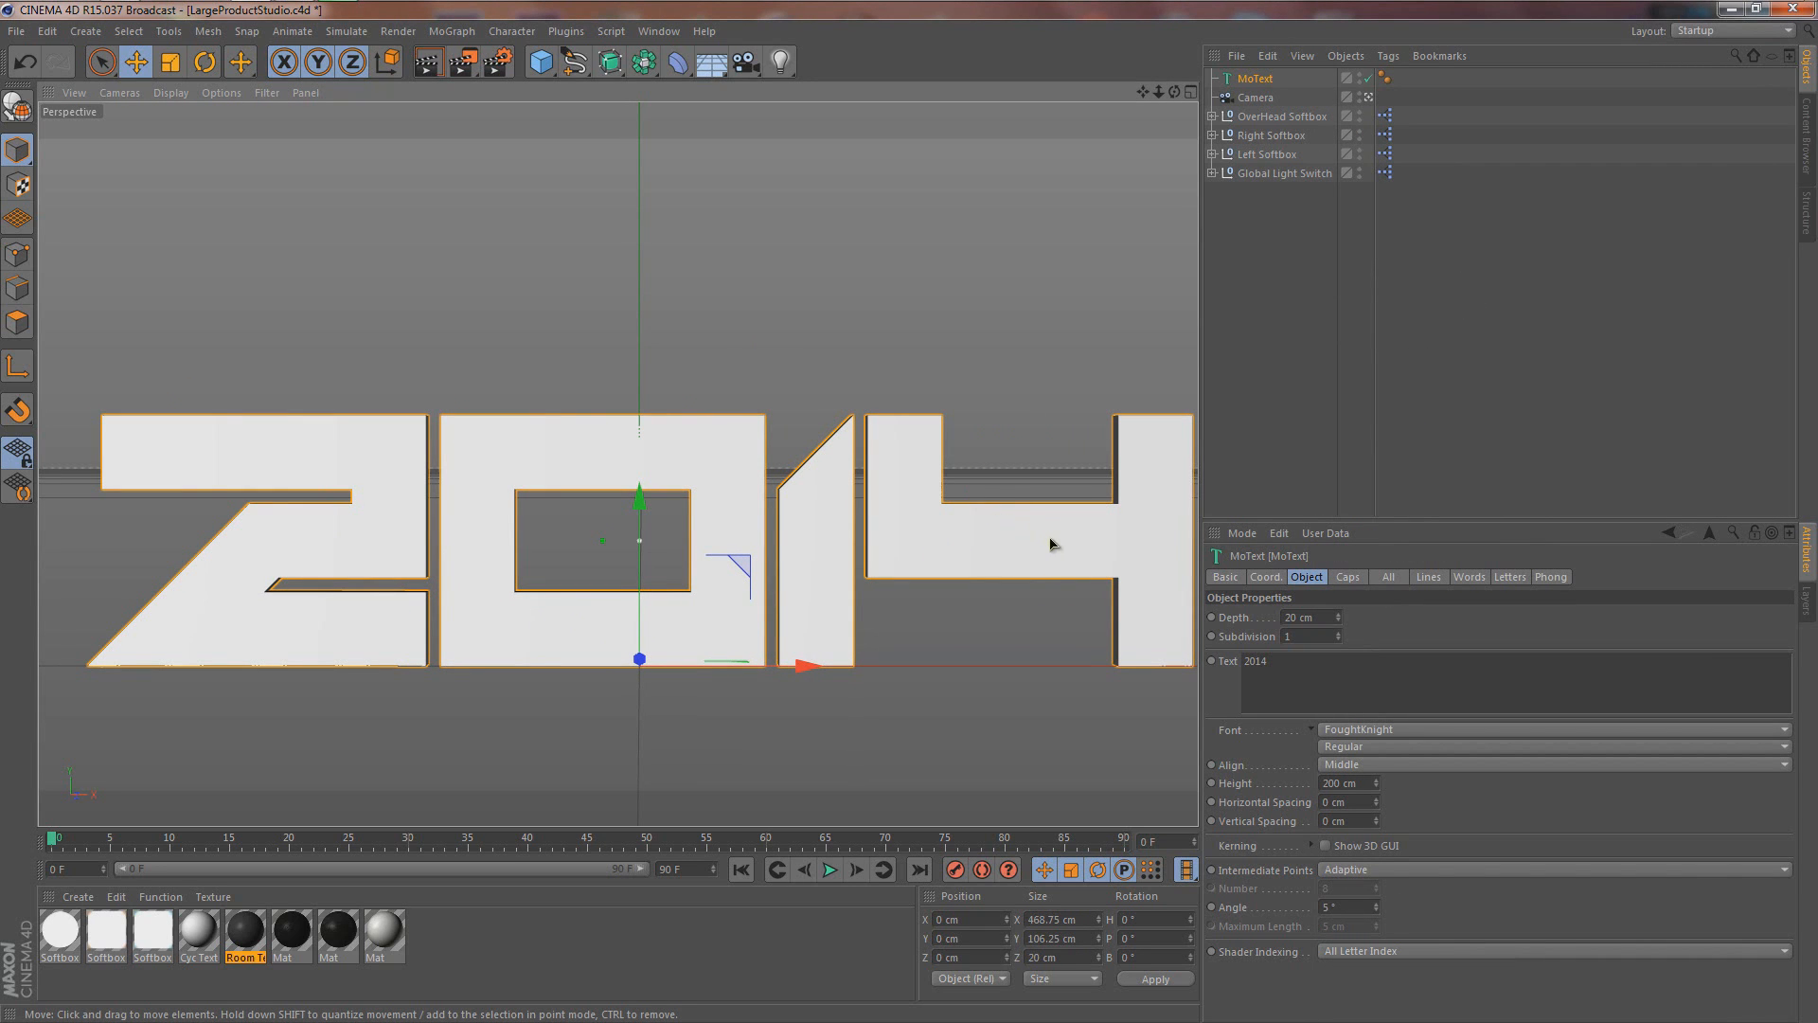
key(1)
drag(979, 520, 941, 532)
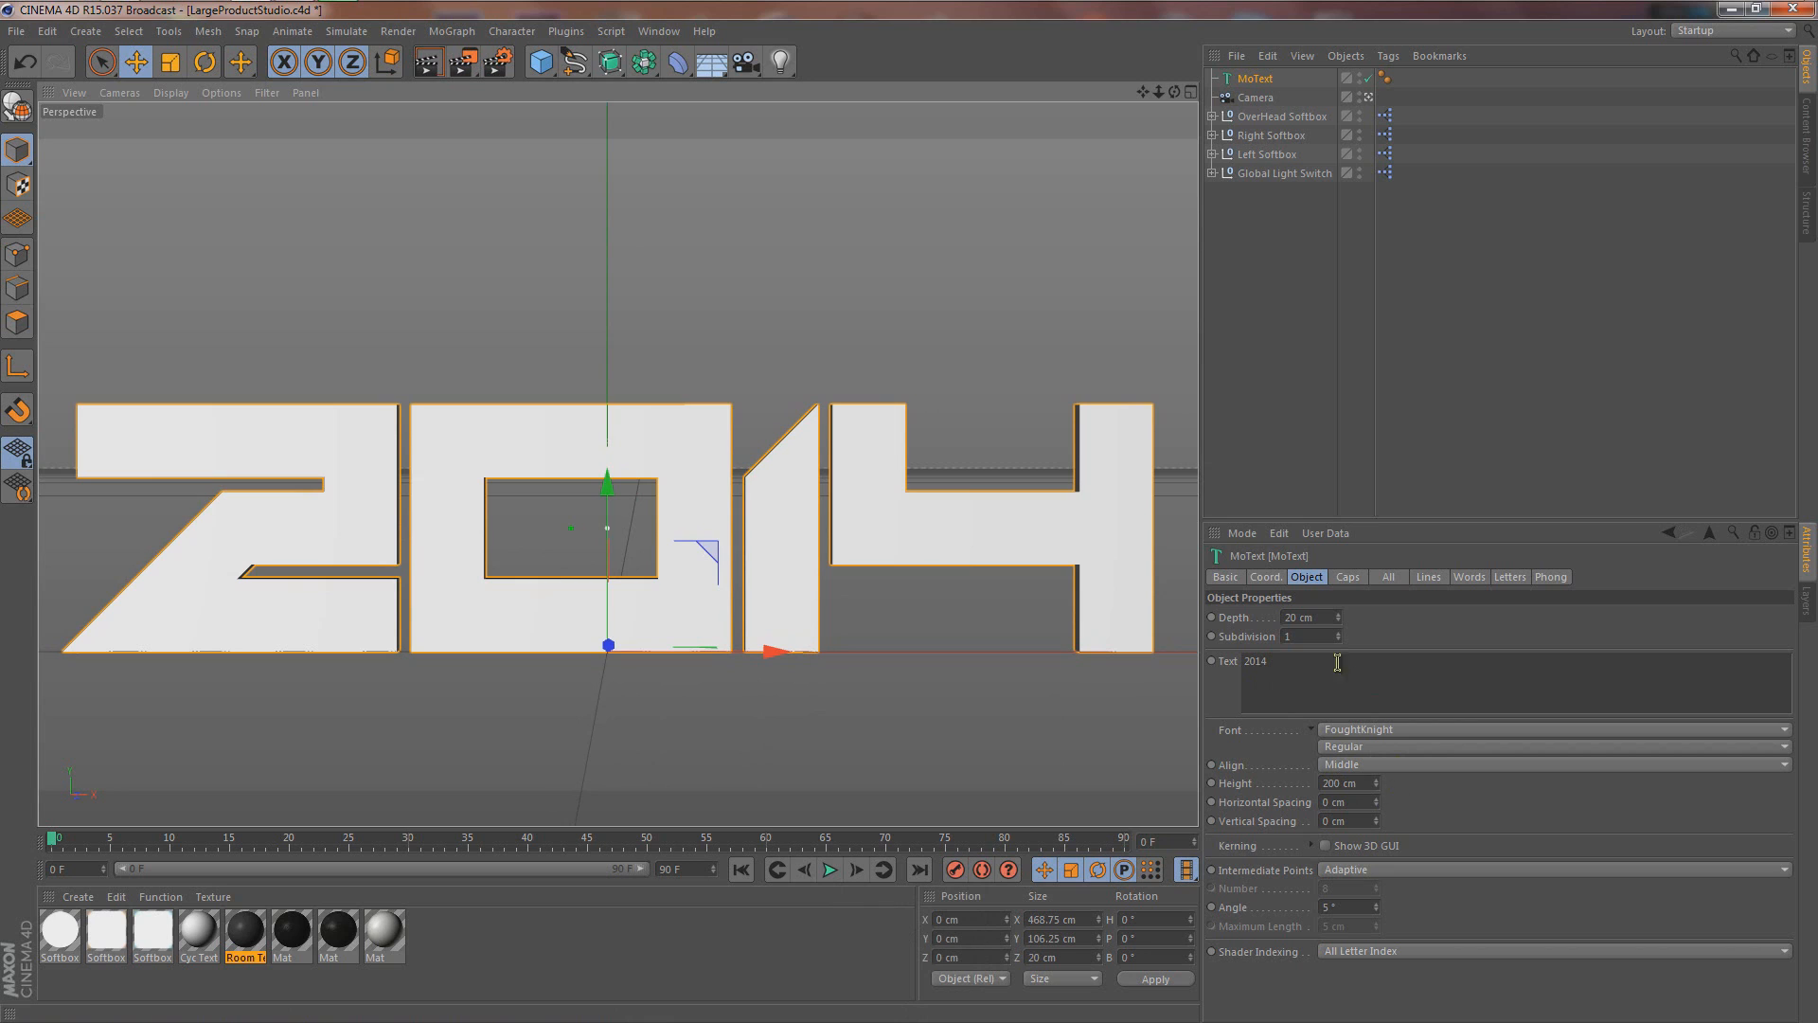
click(1349, 578)
click(1354, 616)
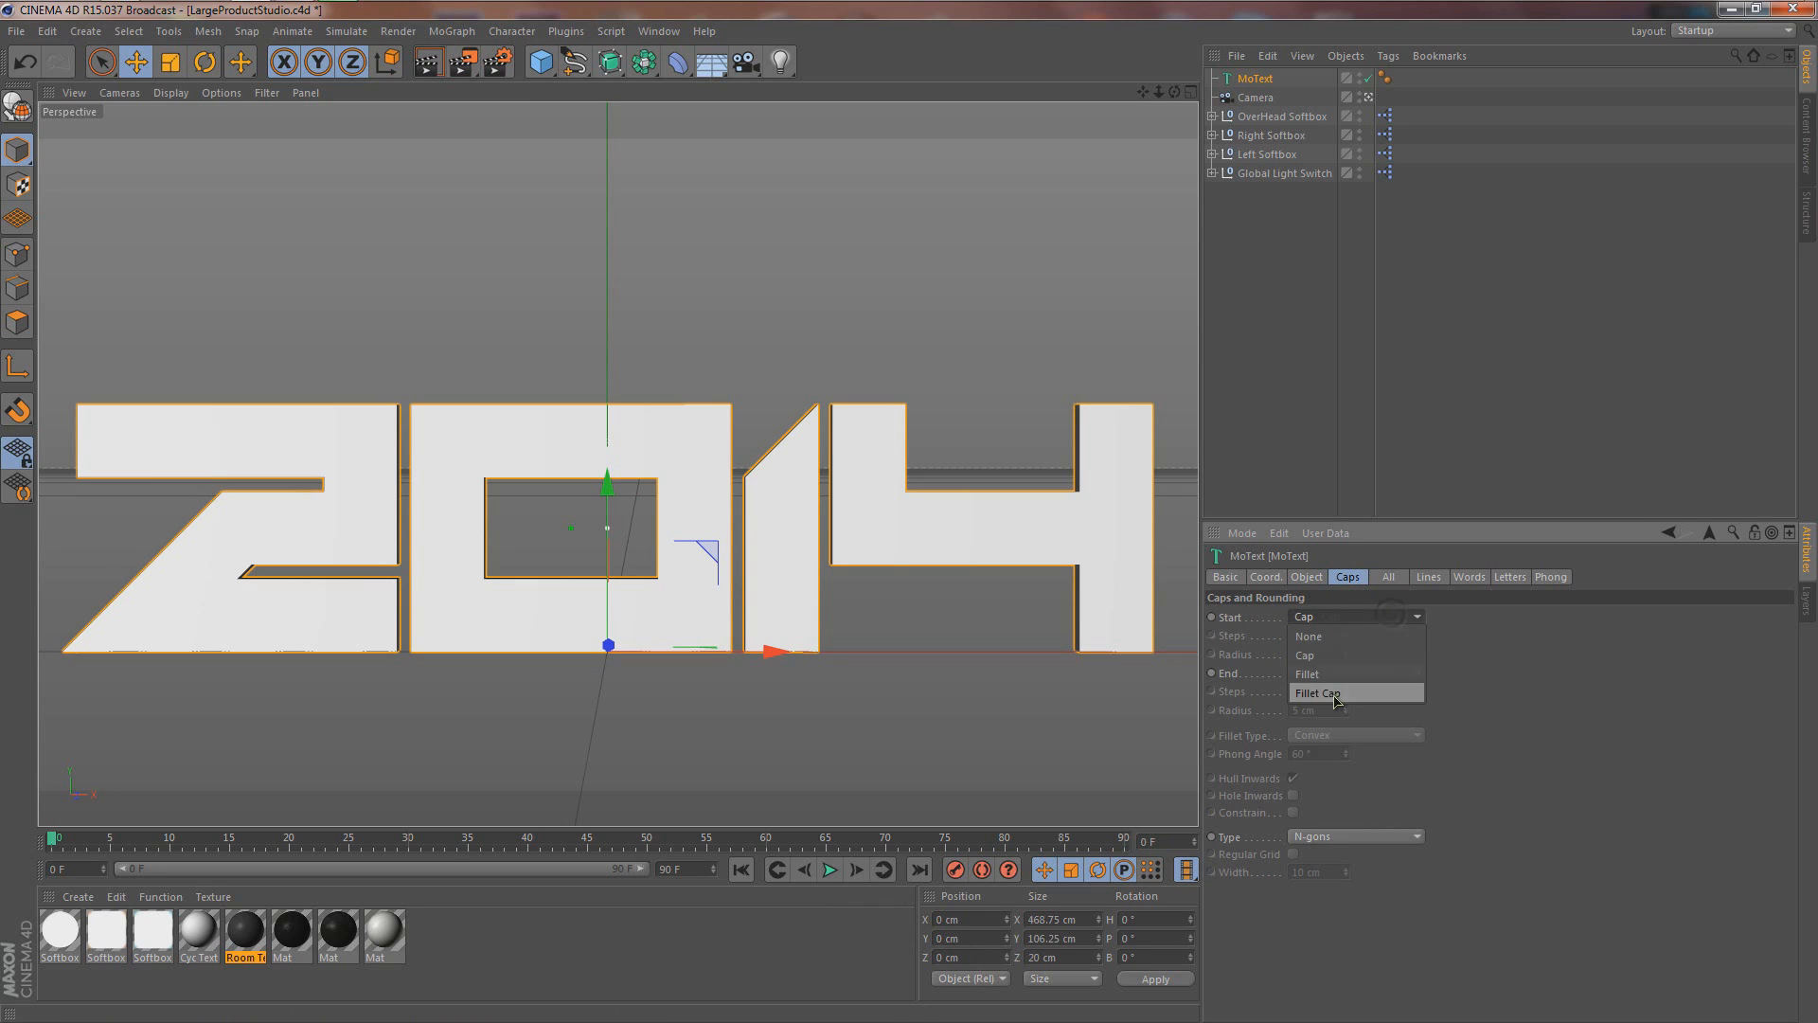
click(1345, 727)
click(1336, 674)
click(1337, 753)
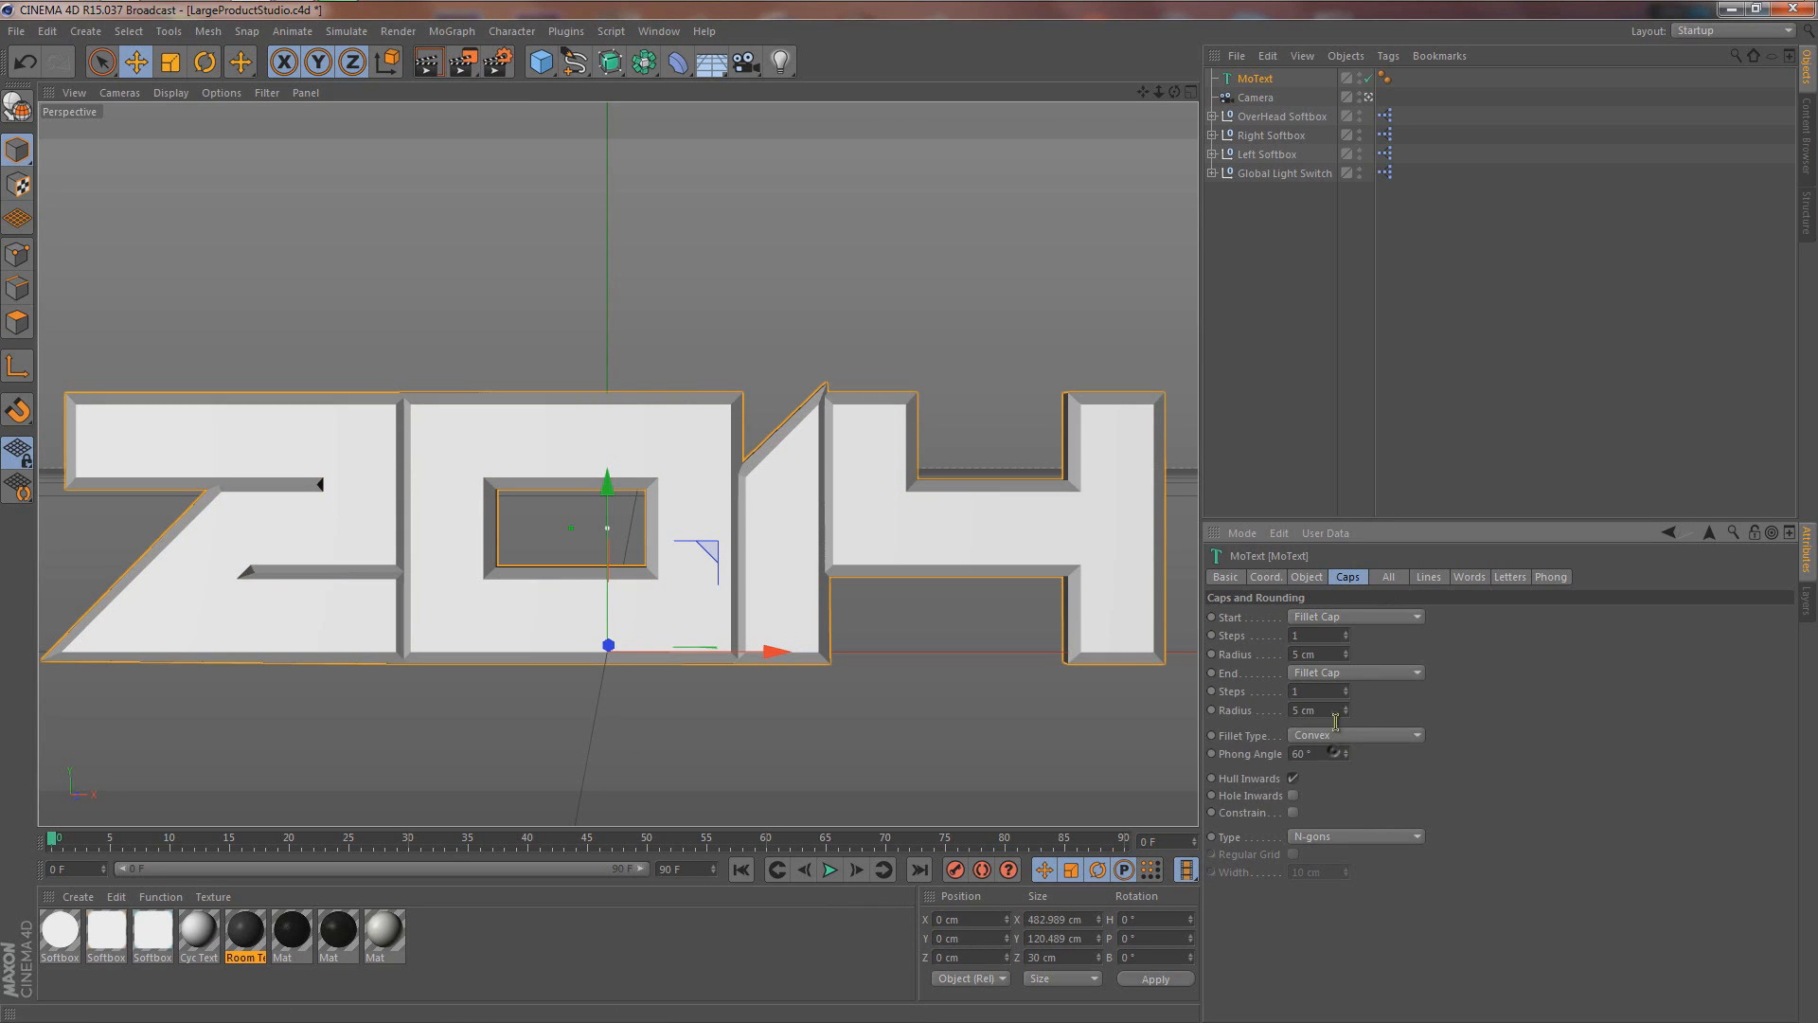
Step: Set the fillet radius of both the start and end caps to 1 cm
click(1346, 658)
click(1346, 658)
click(1346, 658)
click(1345, 658)
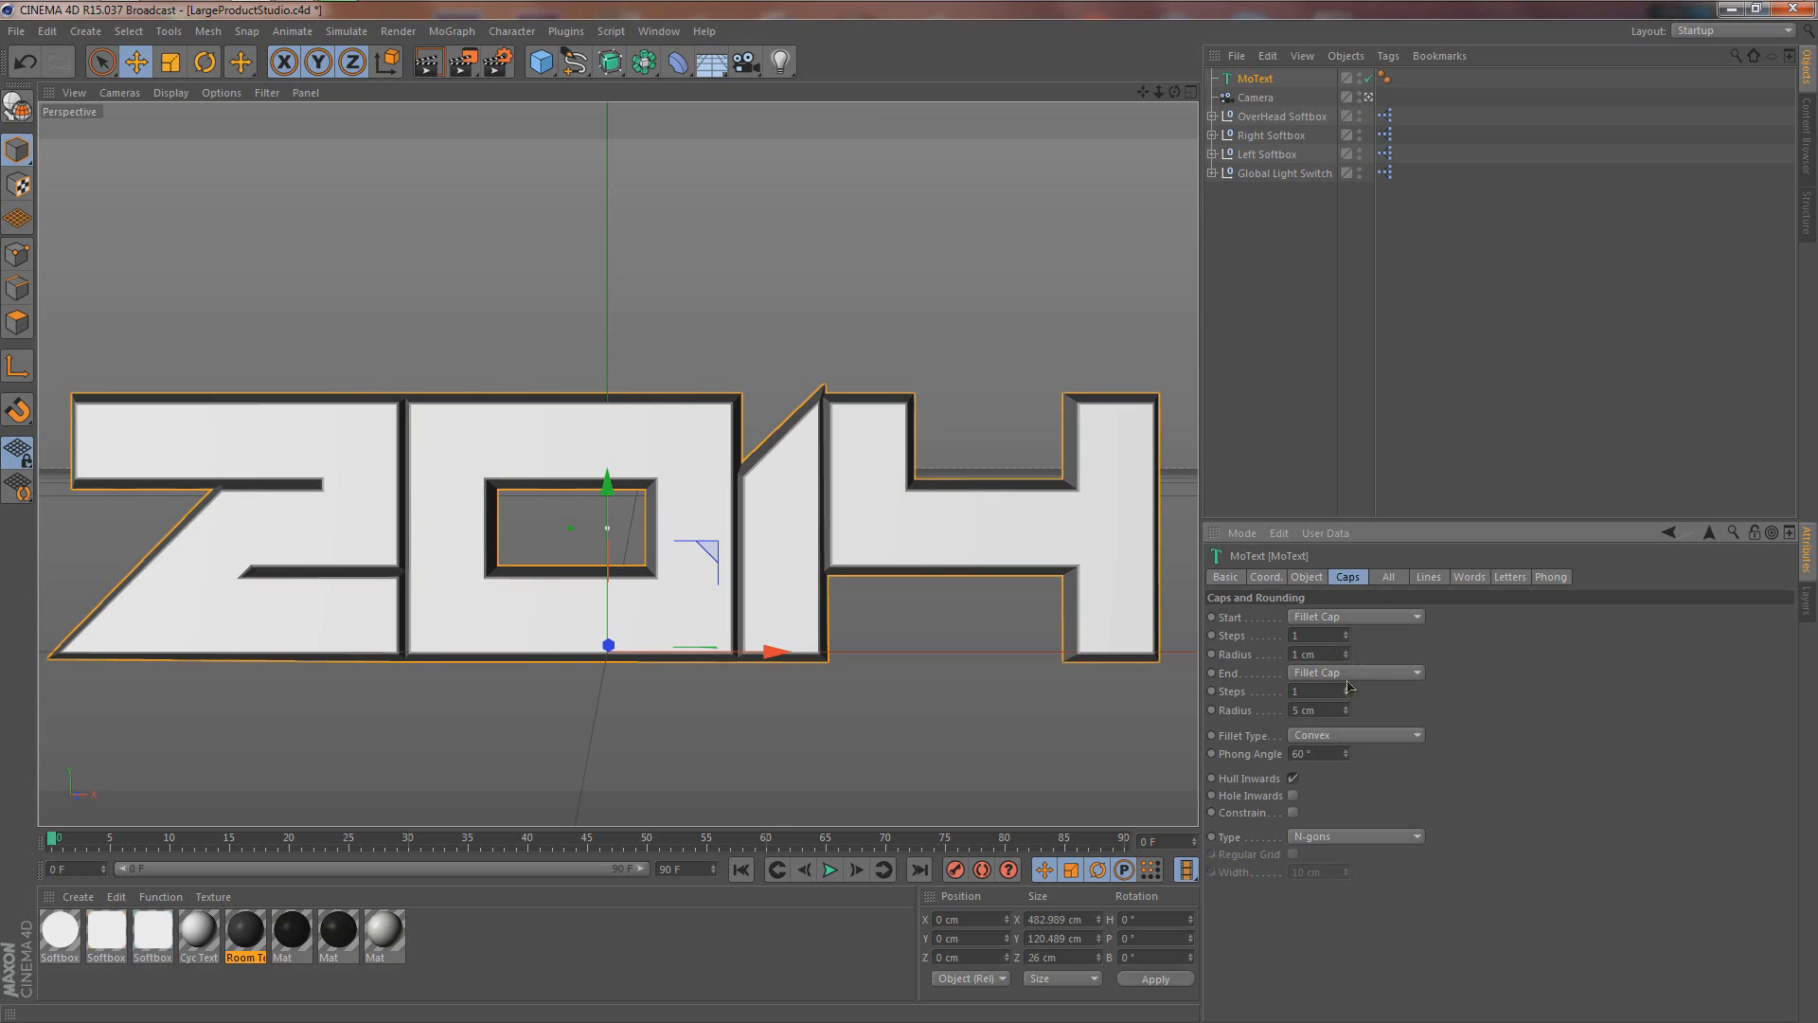
click(1346, 713)
click(1346, 713)
click(1345, 713)
click(1346, 713)
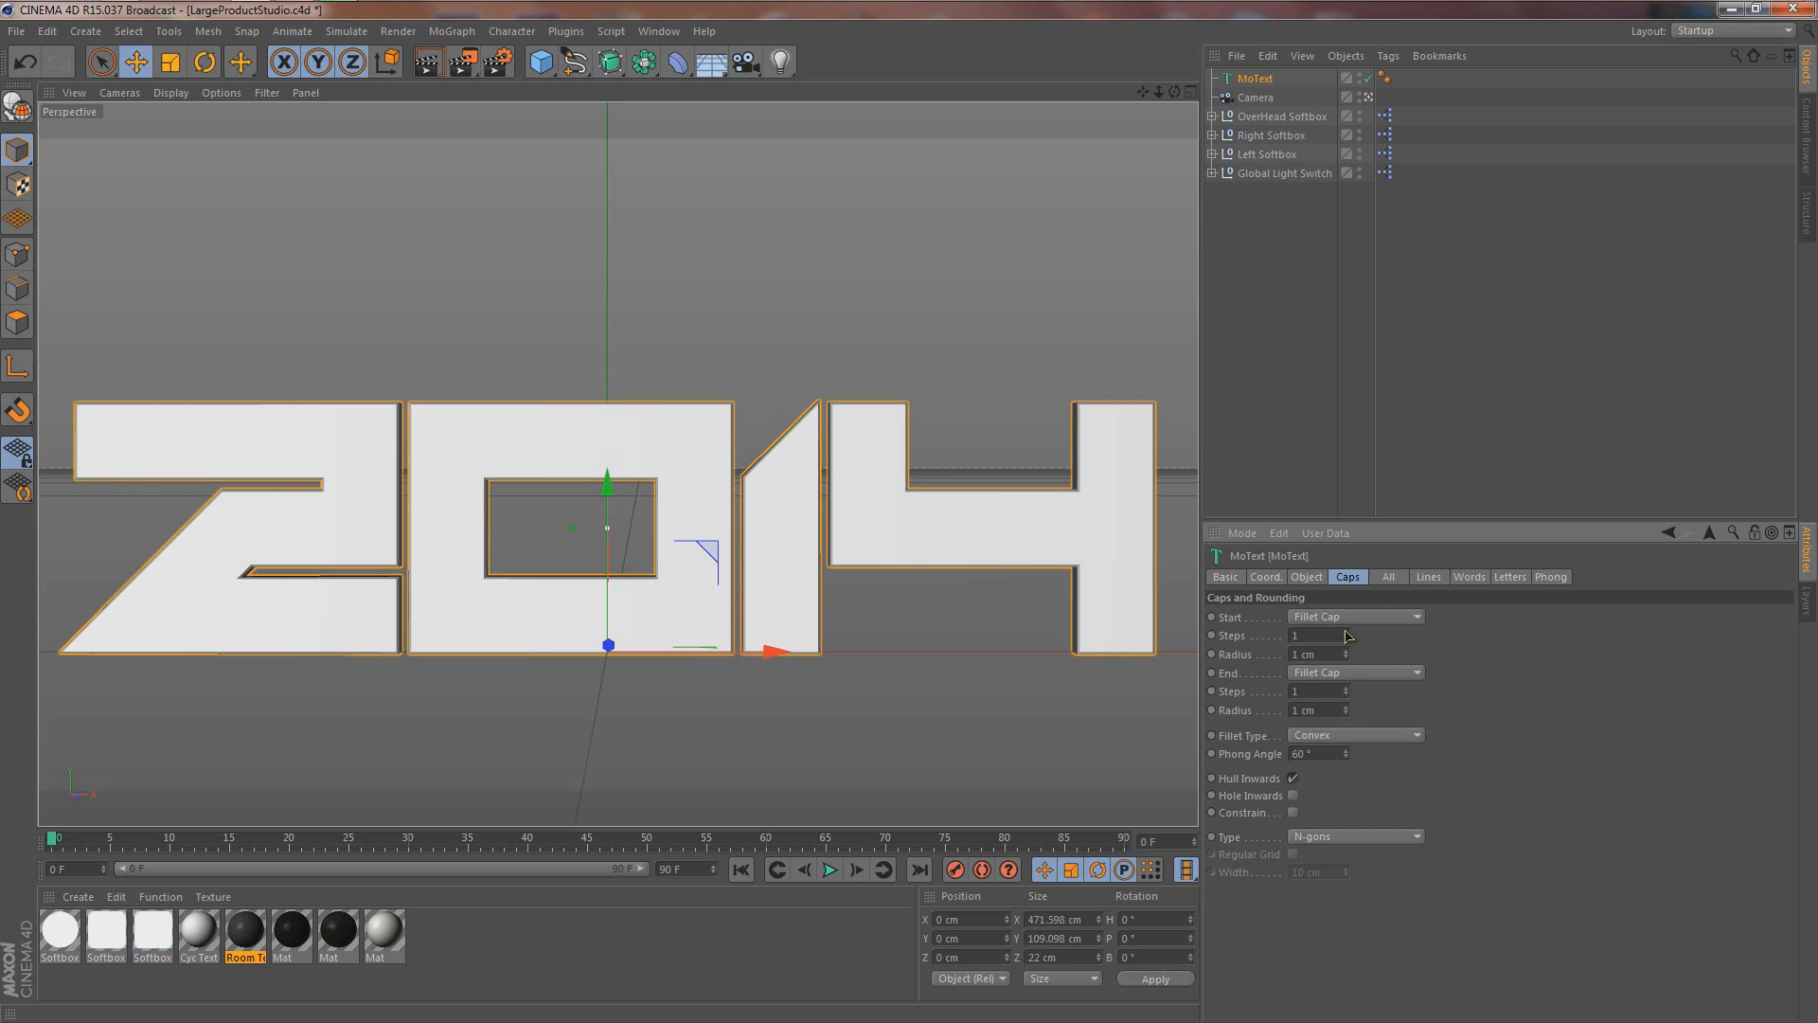
Step: Set the text's horizontal spacing to 7 cm and its depth to 22 cm
click(1303, 577)
click(1377, 800)
click(1377, 800)
click(1377, 801)
click(1377, 801)
click(1376, 800)
click(1376, 800)
click(1377, 800)
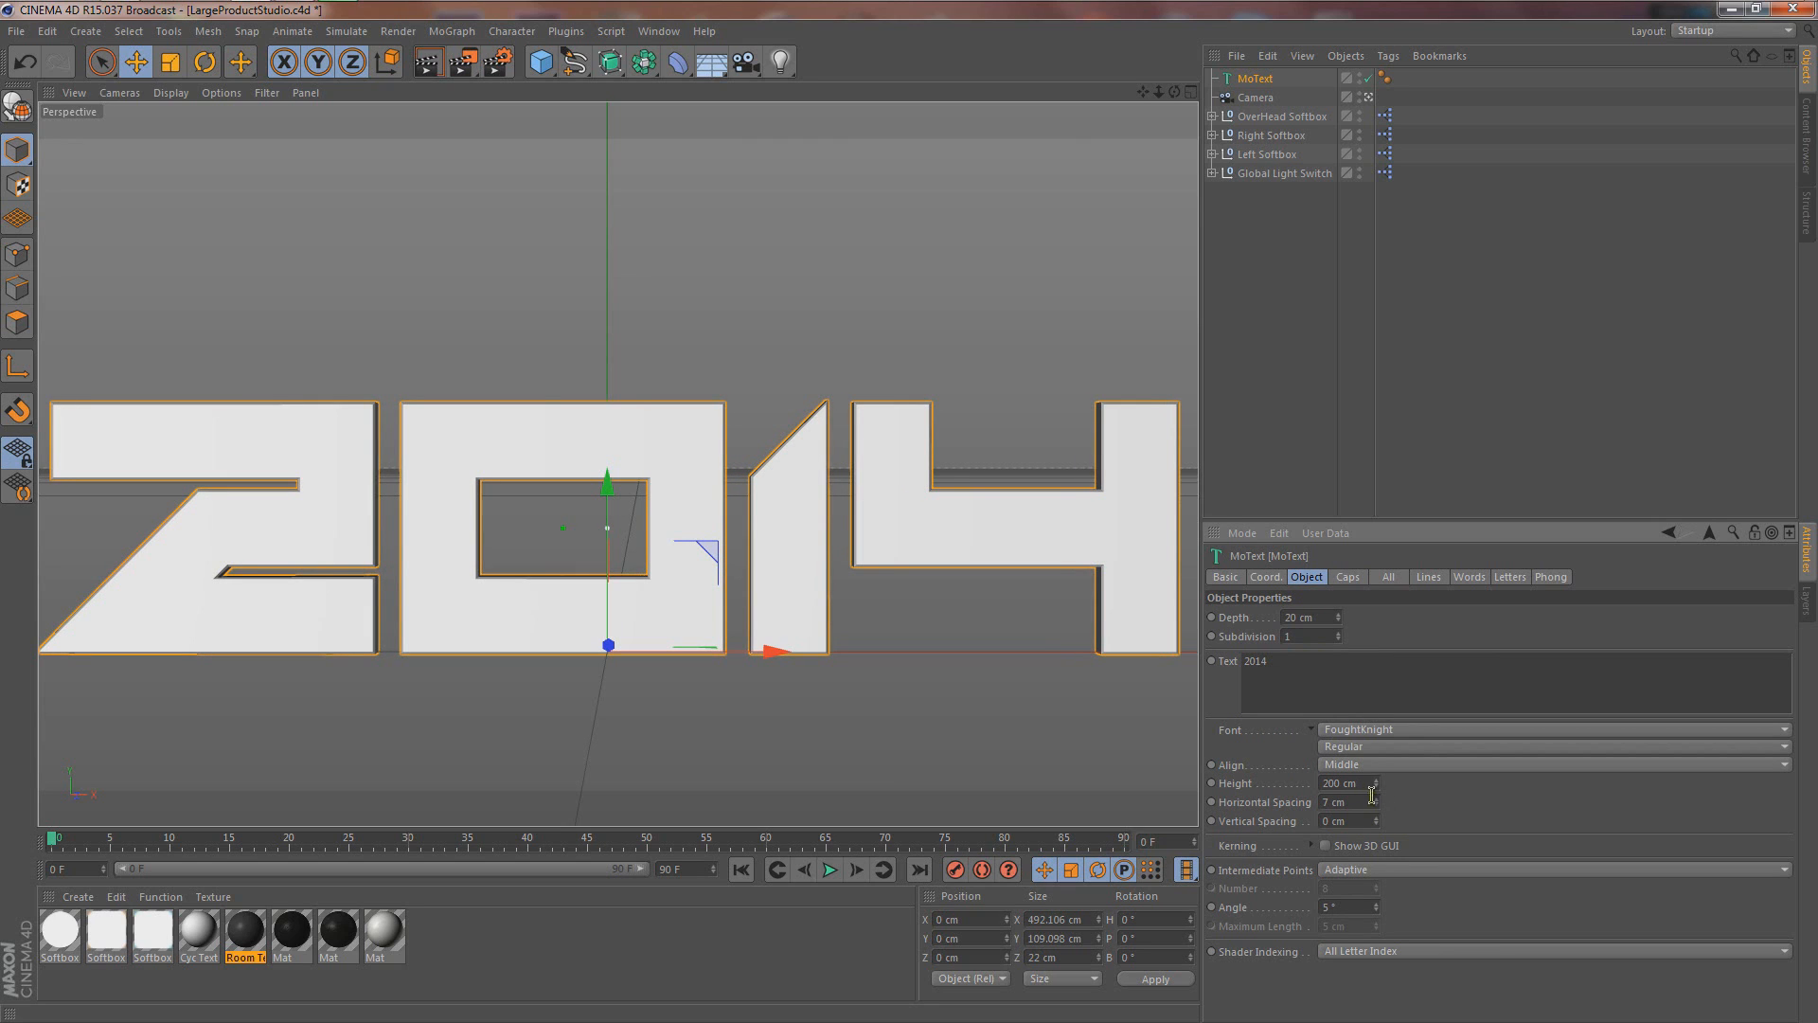
mouse_move(1340, 618)
mouse_down()
mouse_move(1341, 602)
mouse_move(1341, 630)
mouse_up()
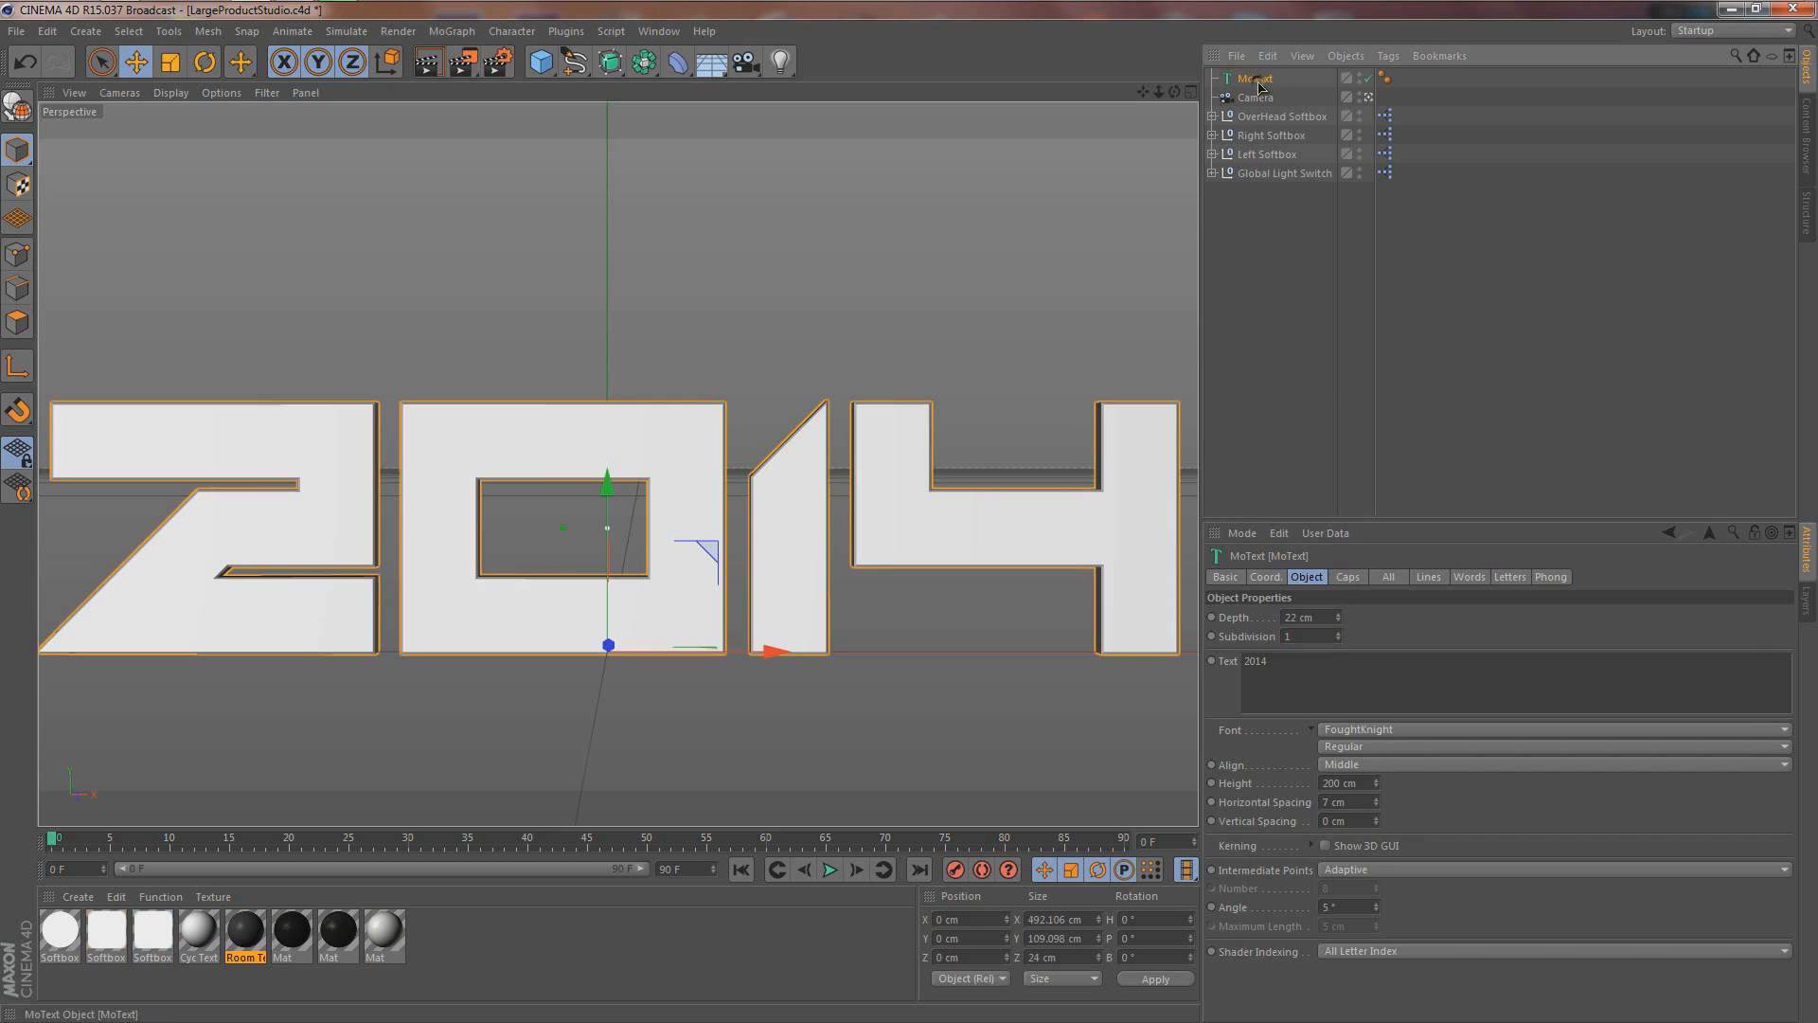
Step: Duplicate the 2014 MoText object and move the copy back along Z to about 31.6 cm
key(ctrl+c)
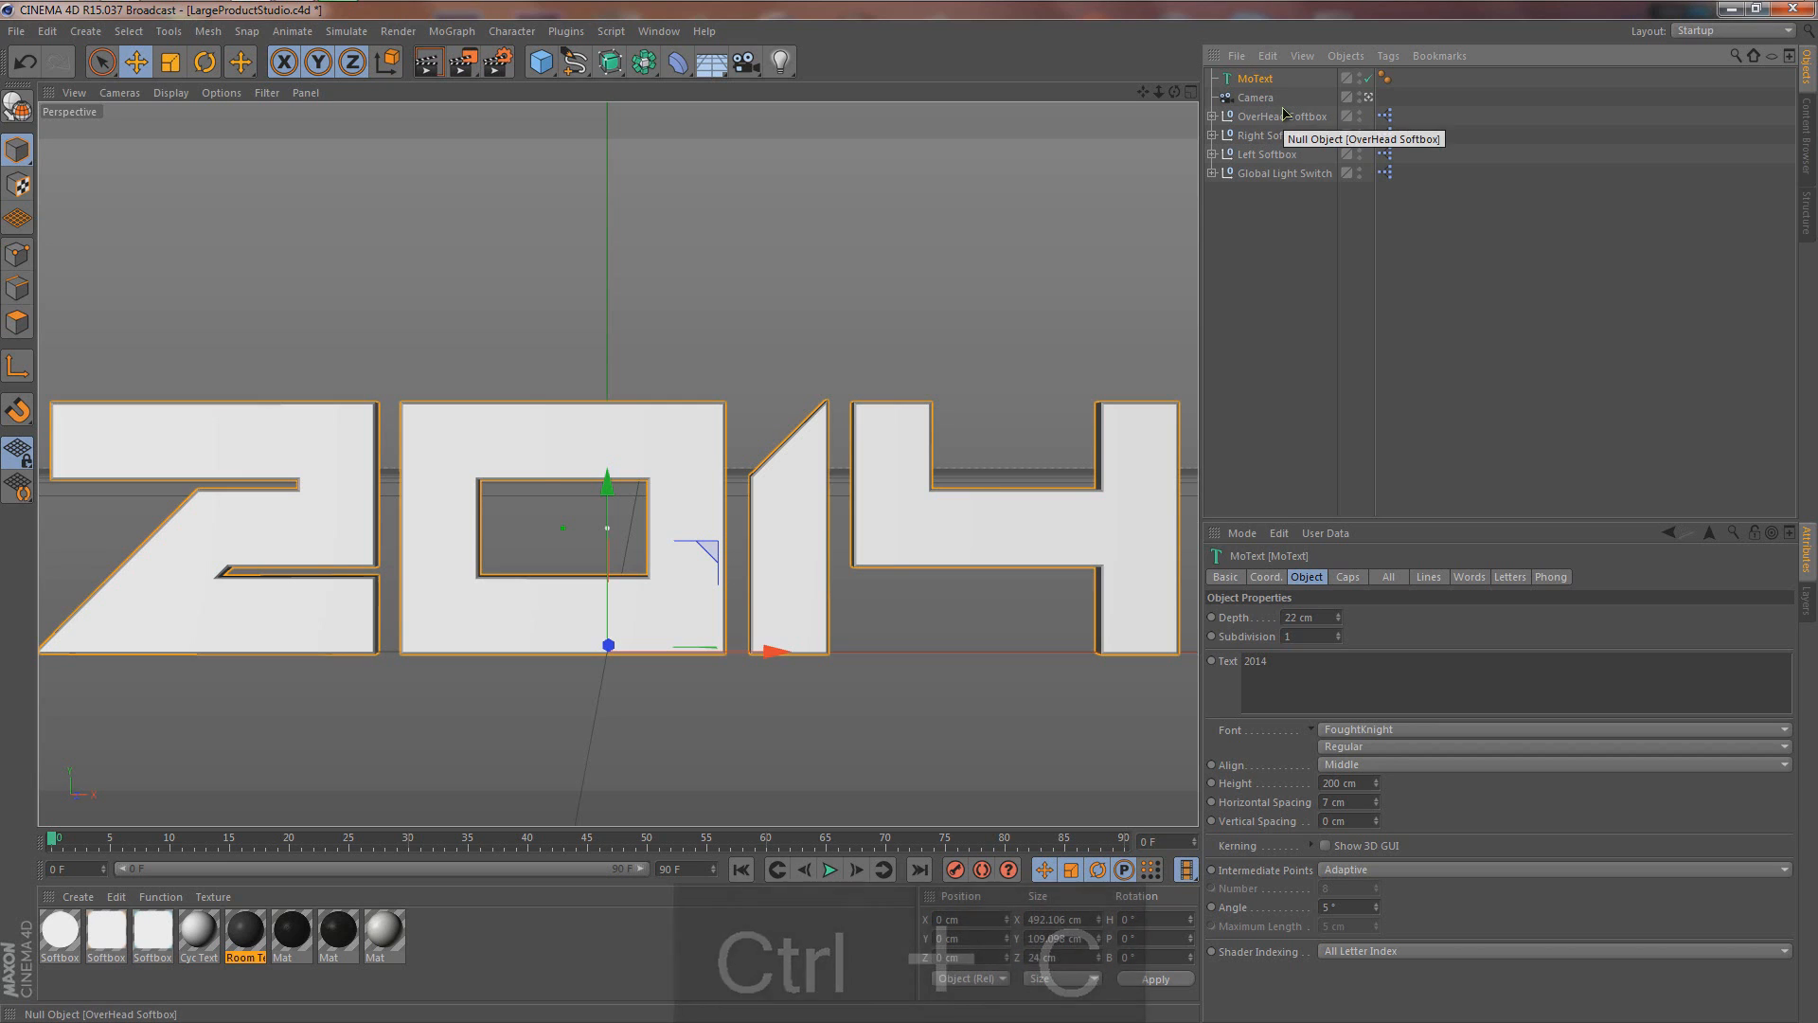
key(ctrl+v)
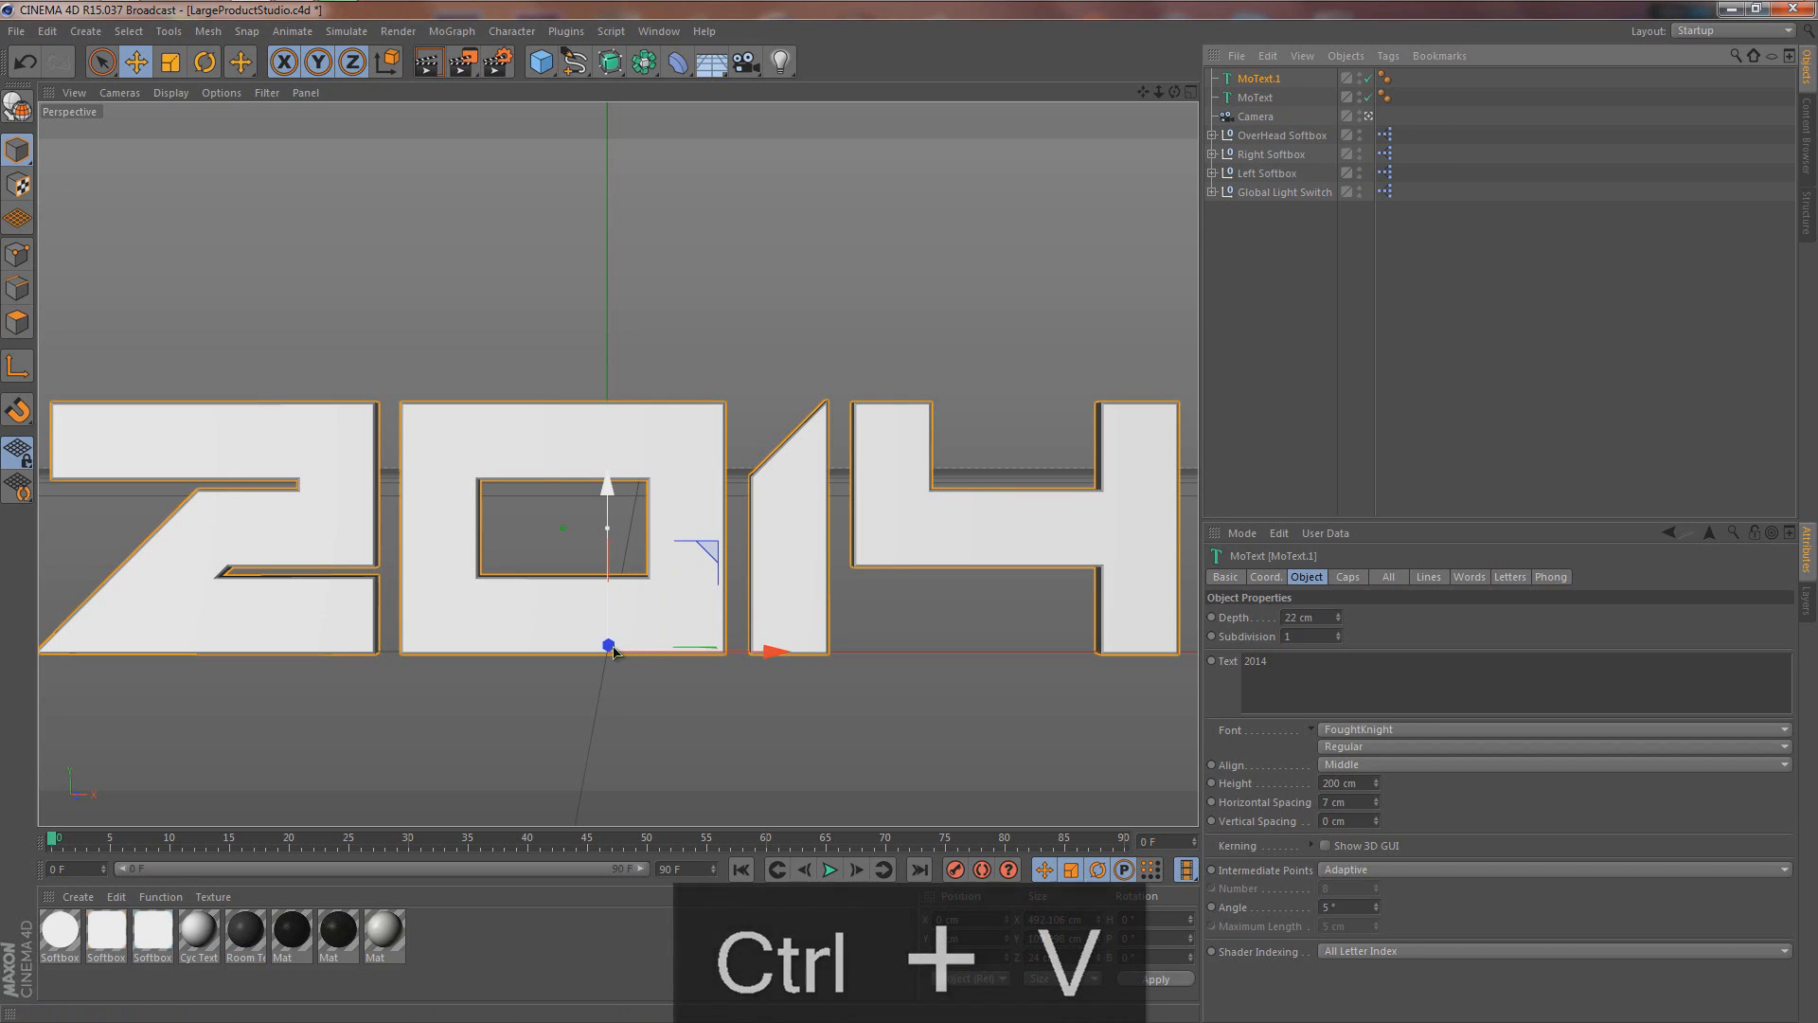
drag(615, 647, 674, 139)
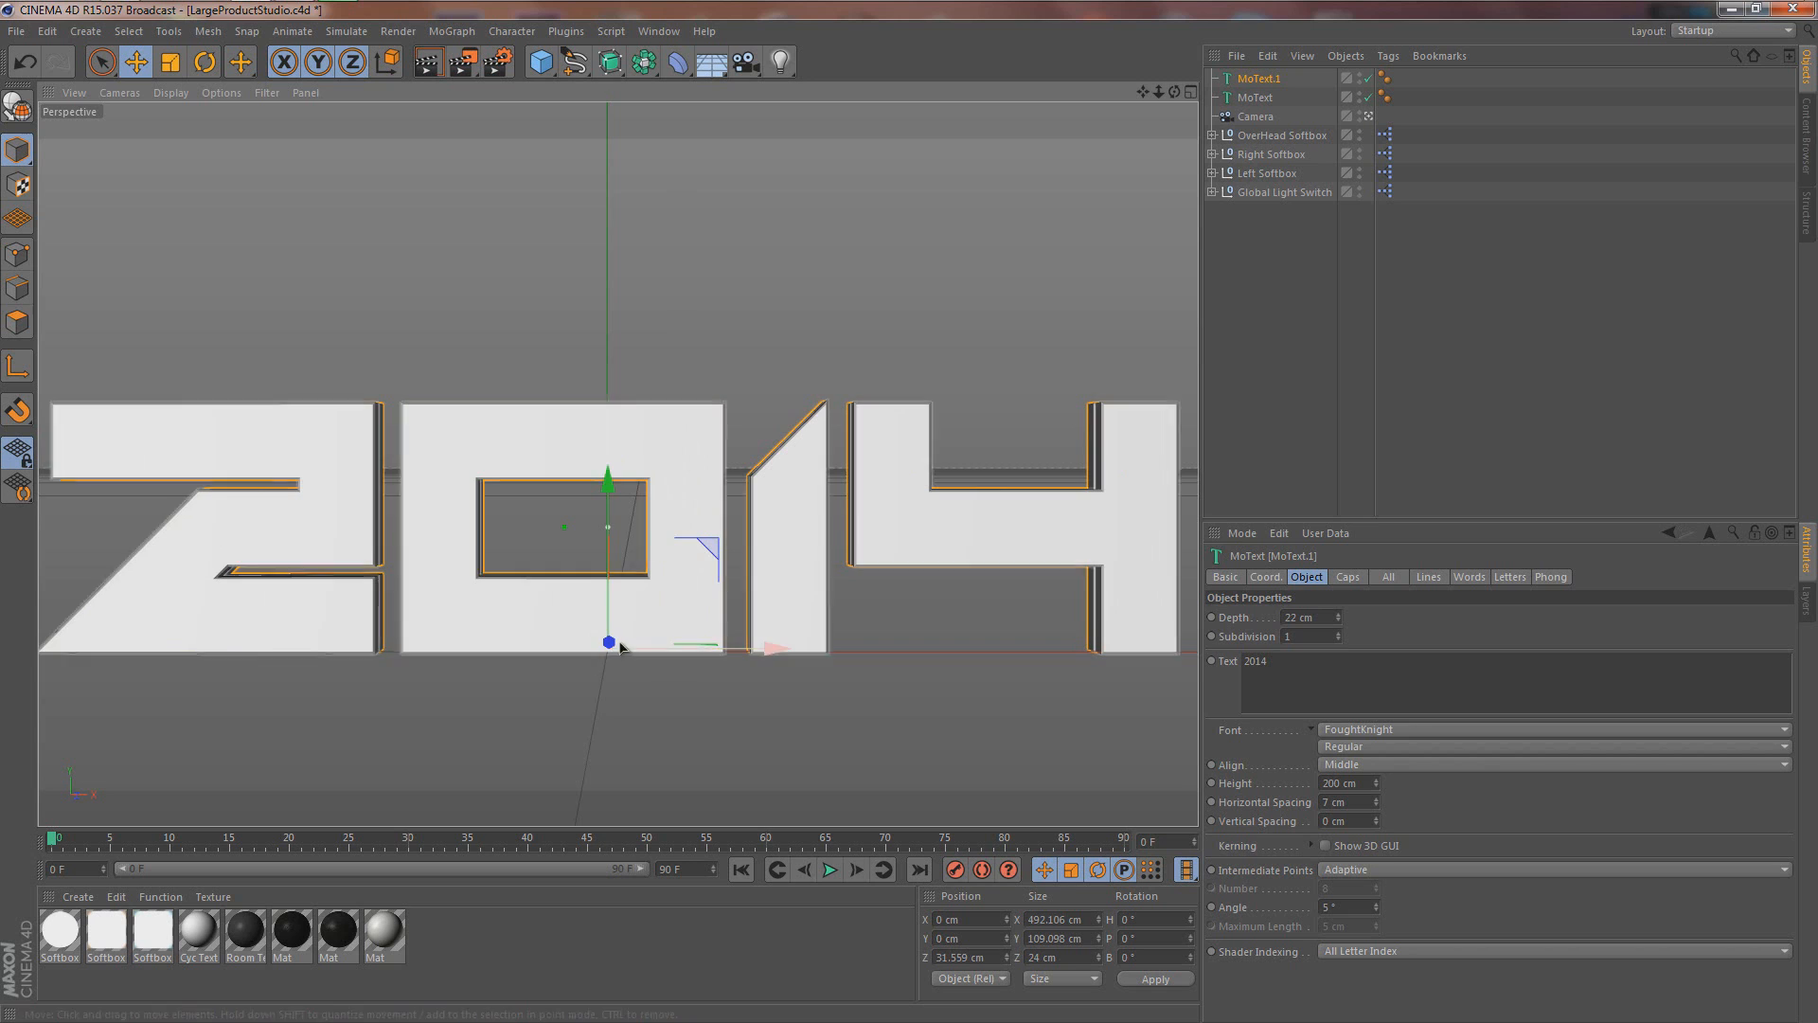
drag(610, 642, 614, 636)
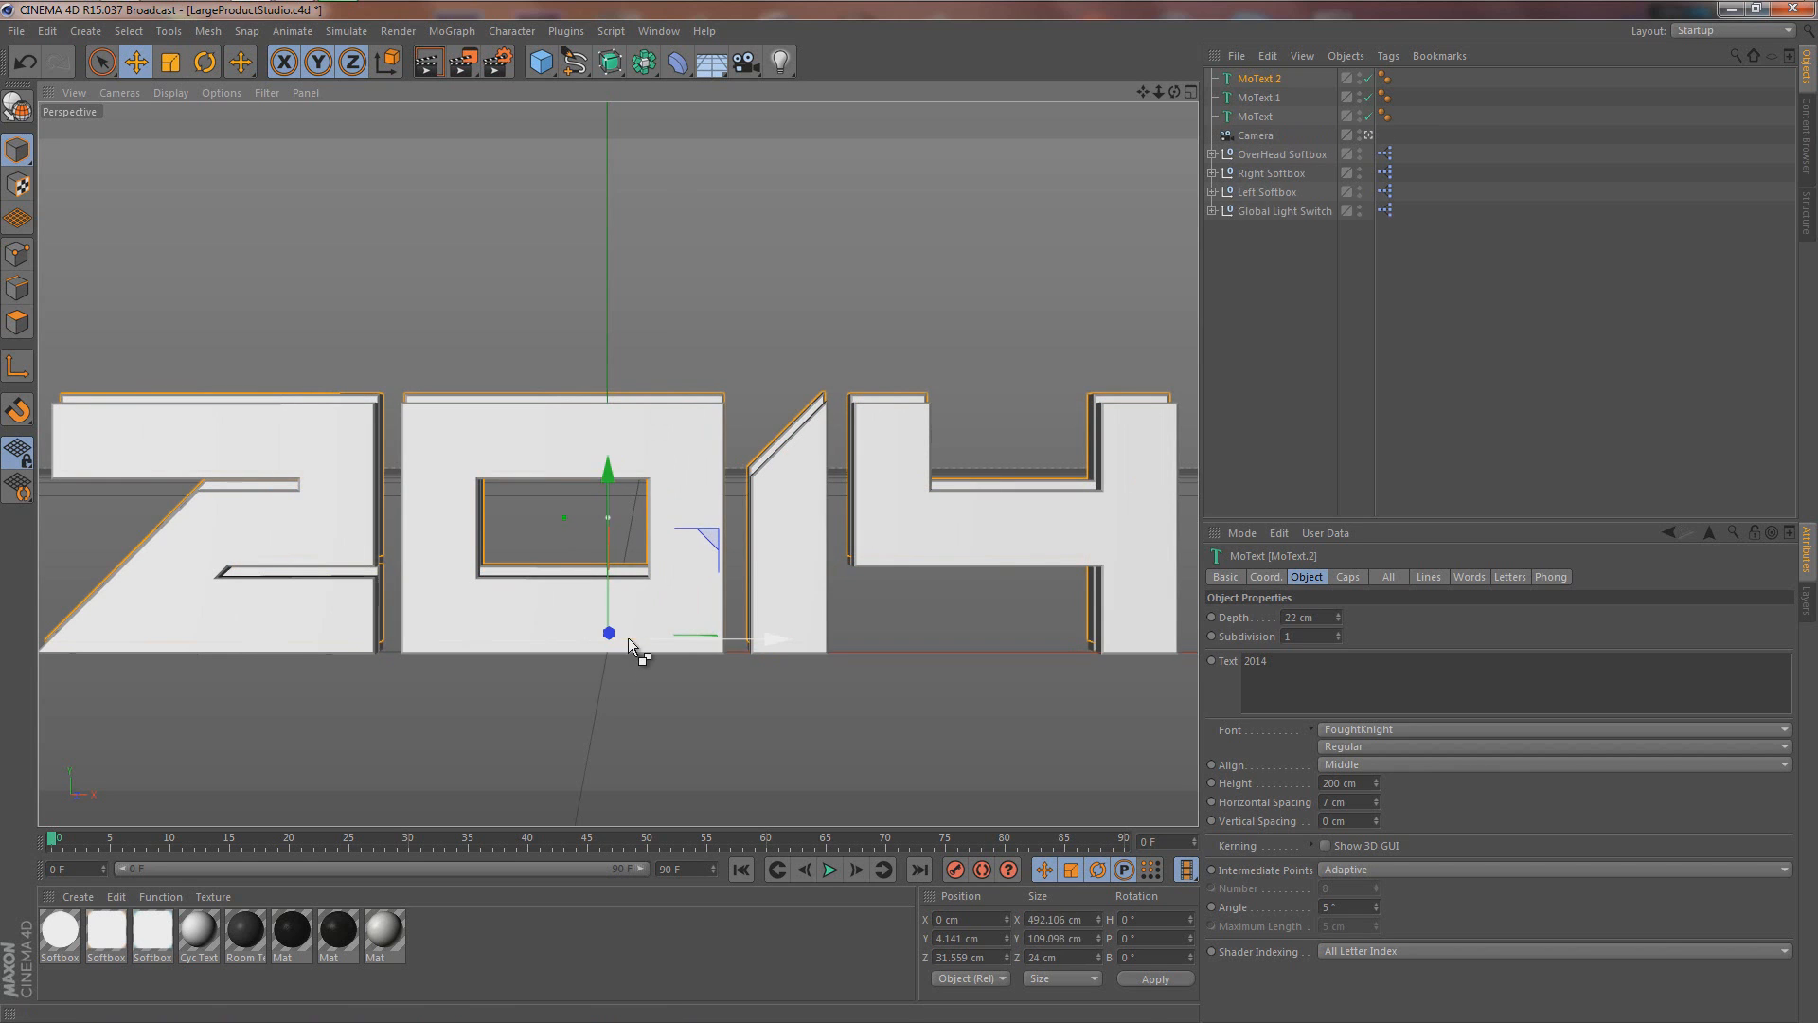
key(ctrl+z)
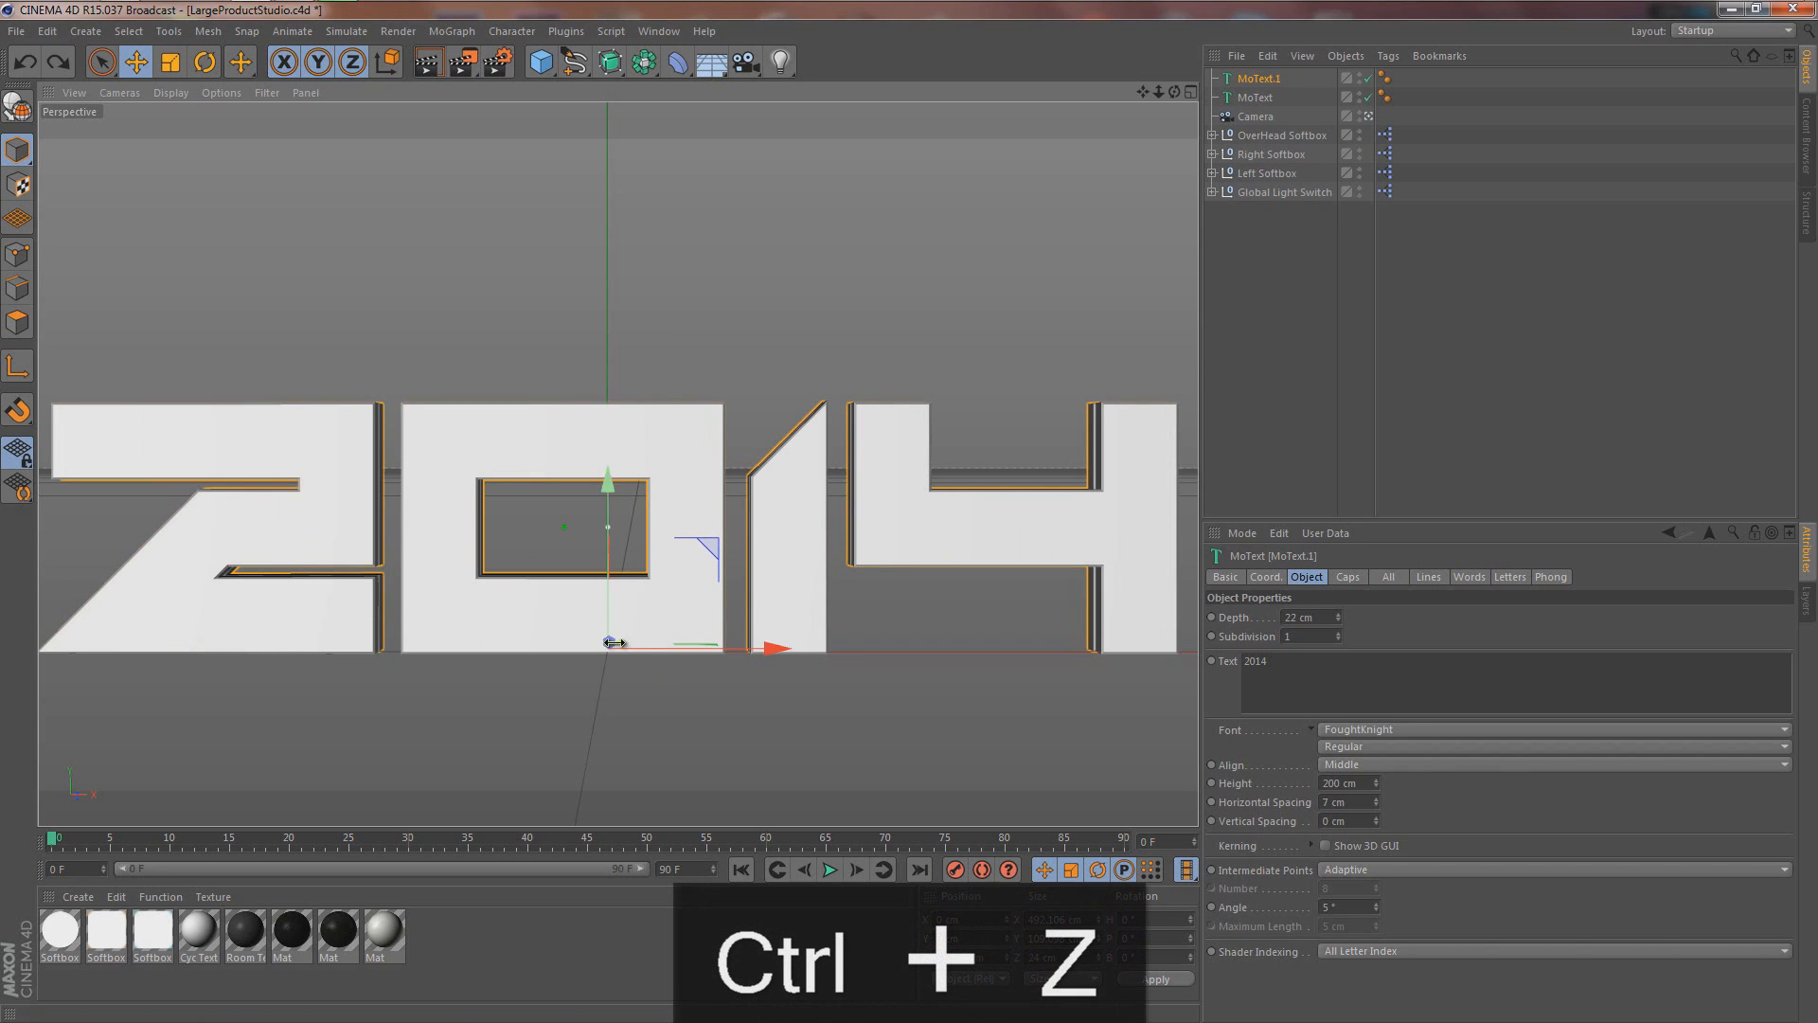
Step: Place the second 2014 text at about 29.6 cm along Z, and duplicate it with the copy moved back to about 62.1 cm
drag(611, 643, 634, 592)
drag(630, 644, 612, 614)
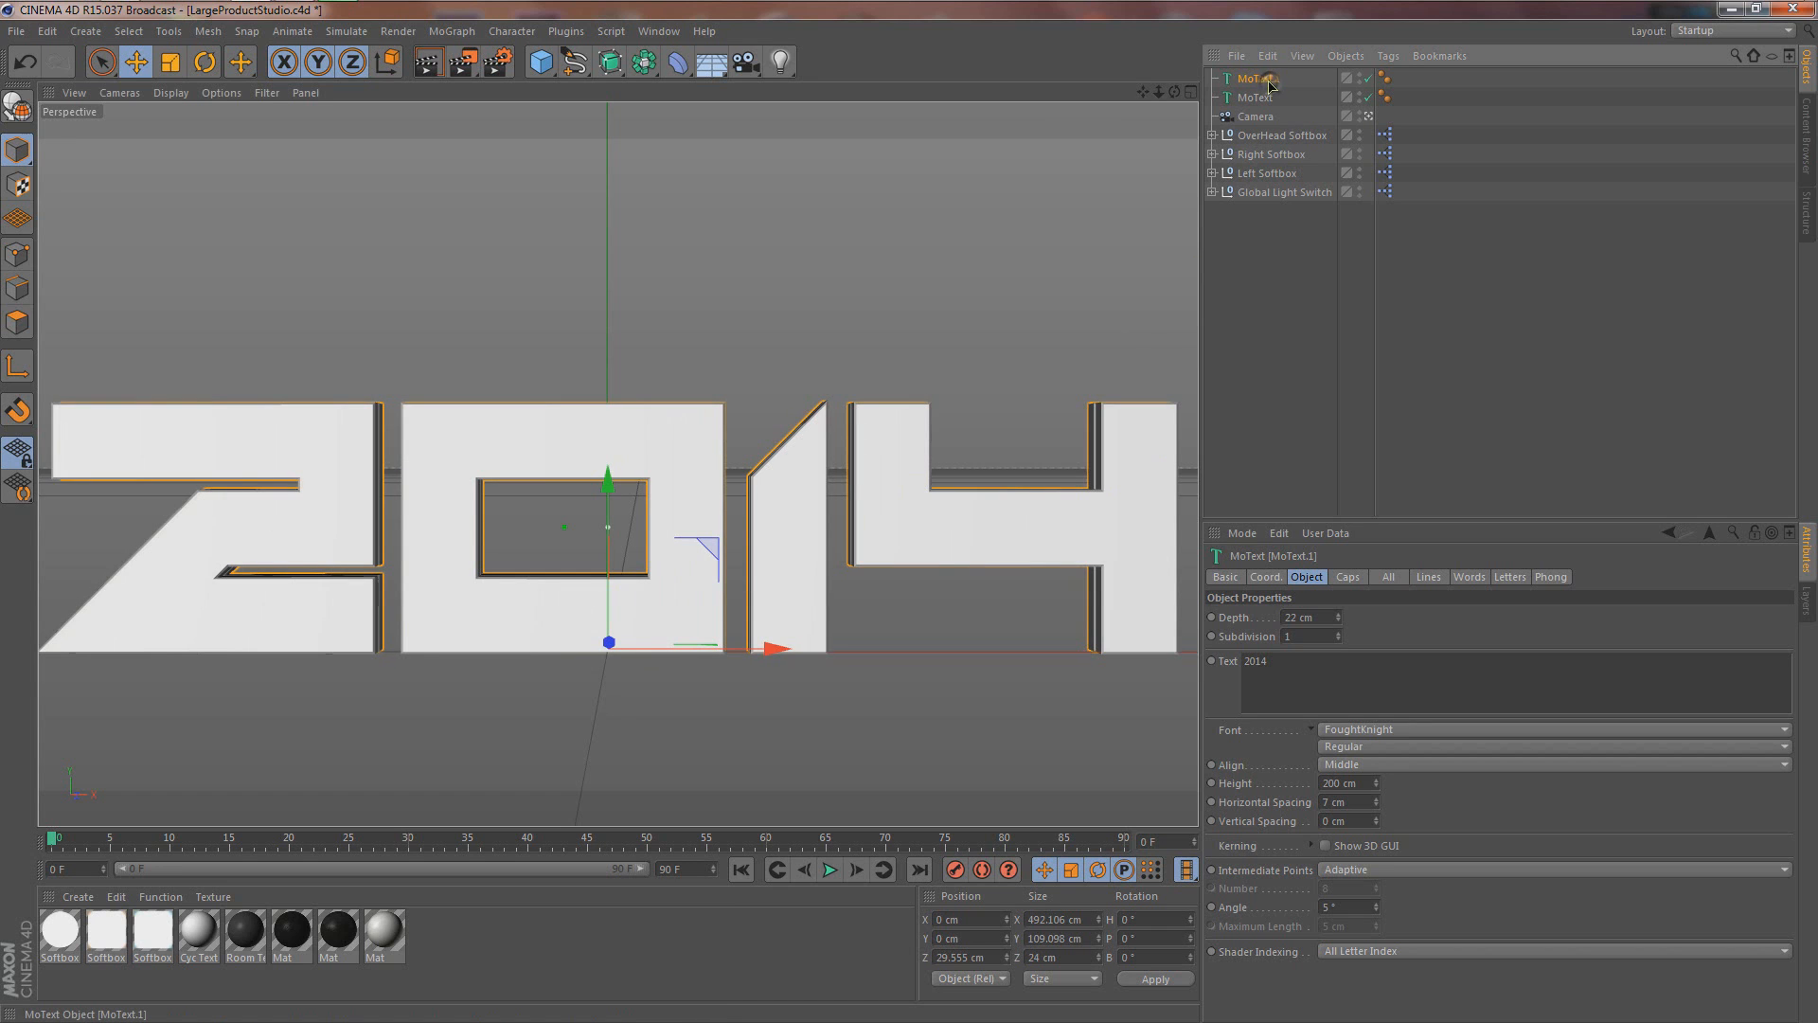
key(ctrl+c)
key(ctrl+v)
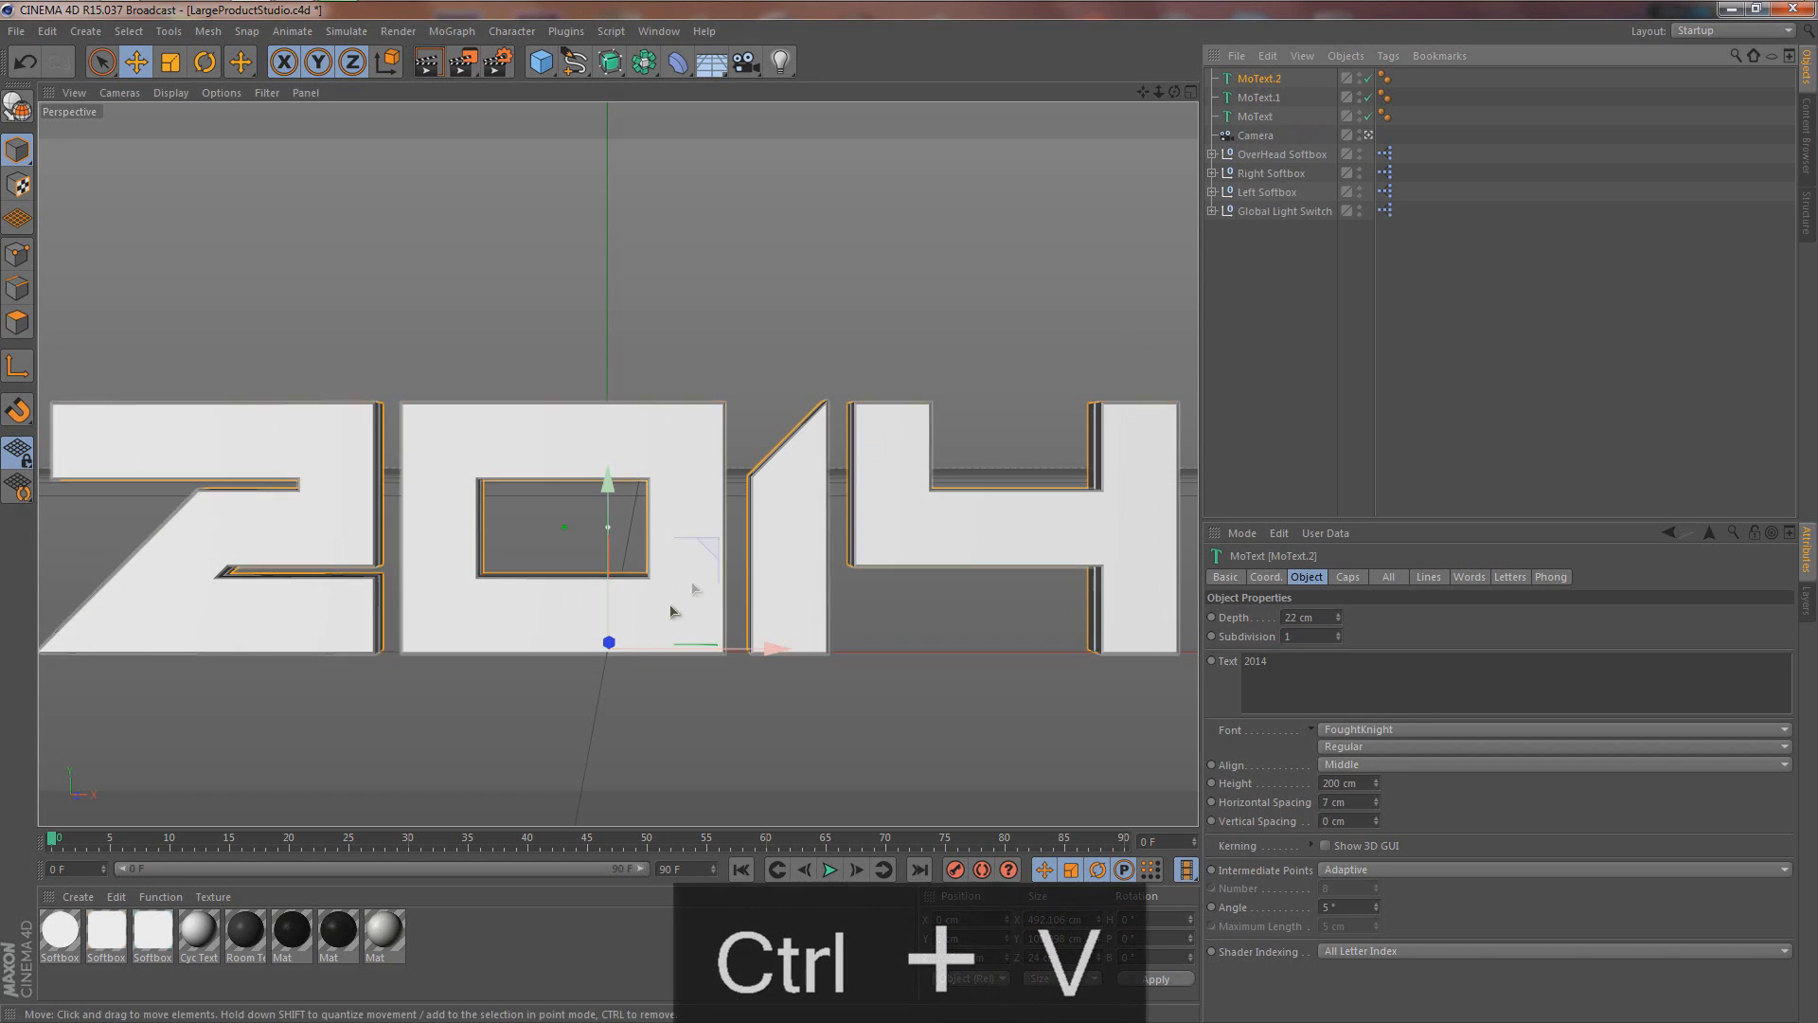
drag(612, 646, 680, 558)
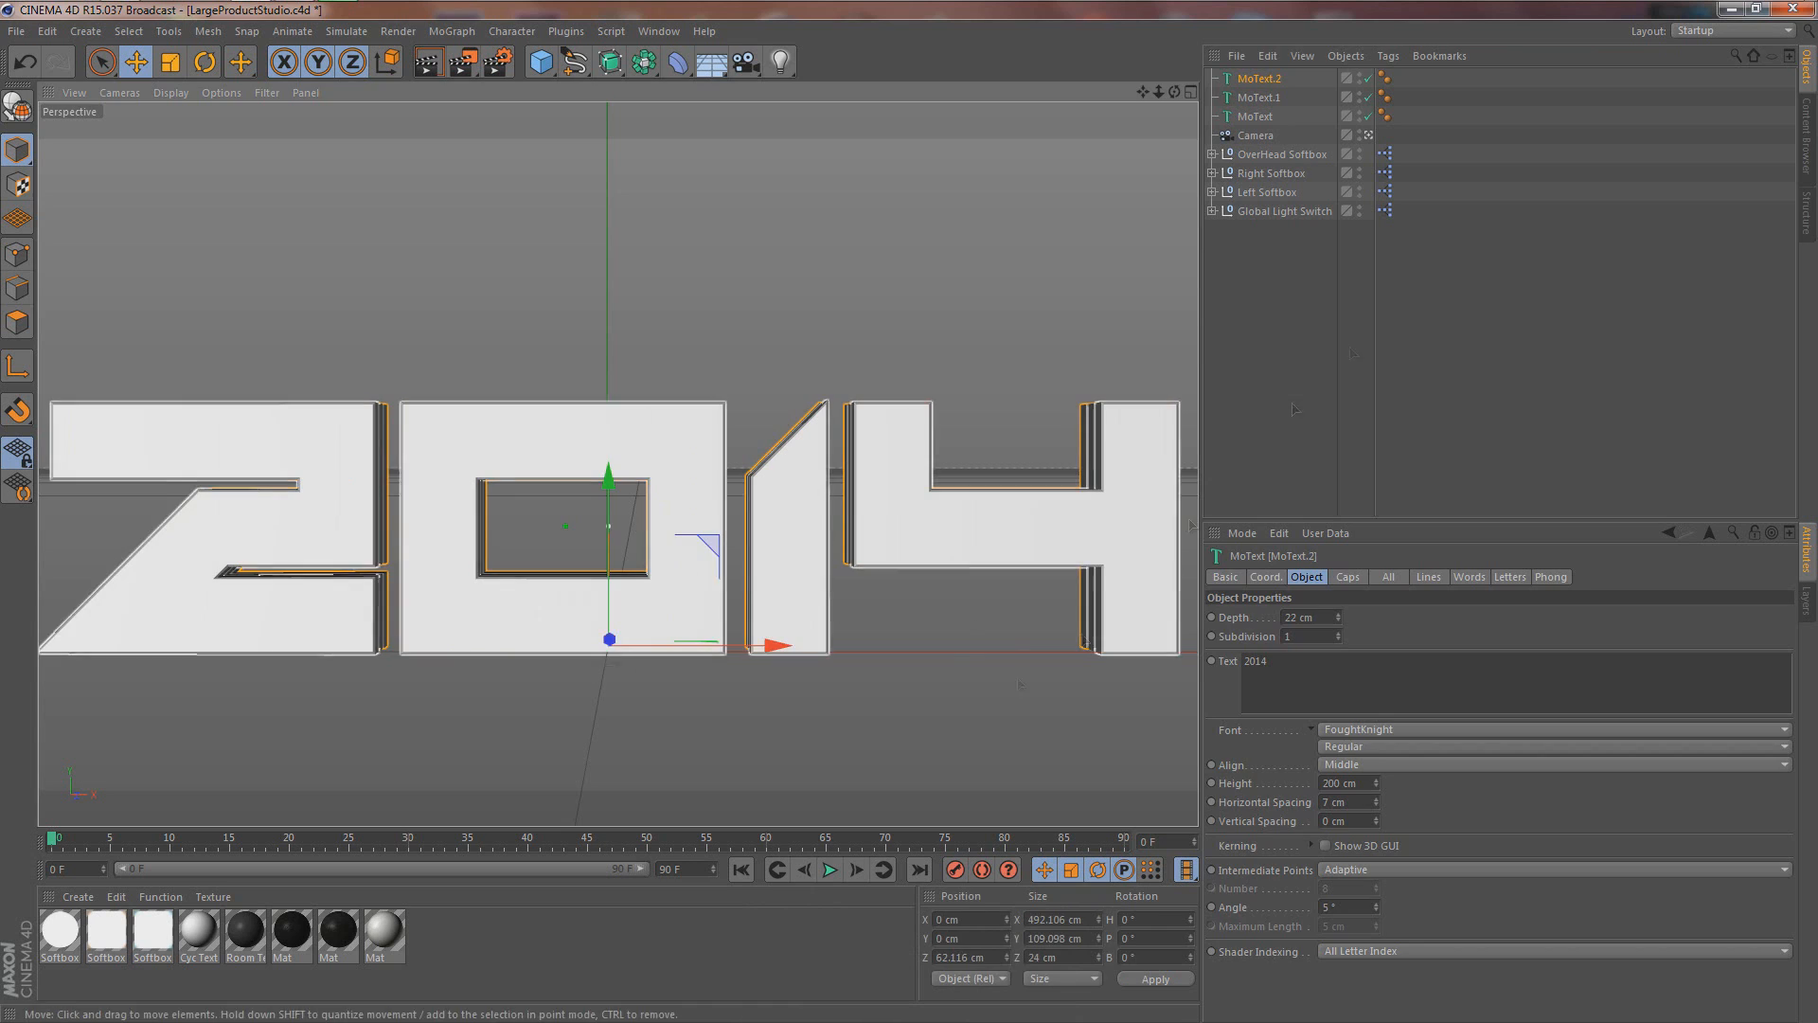
click(1503, 355)
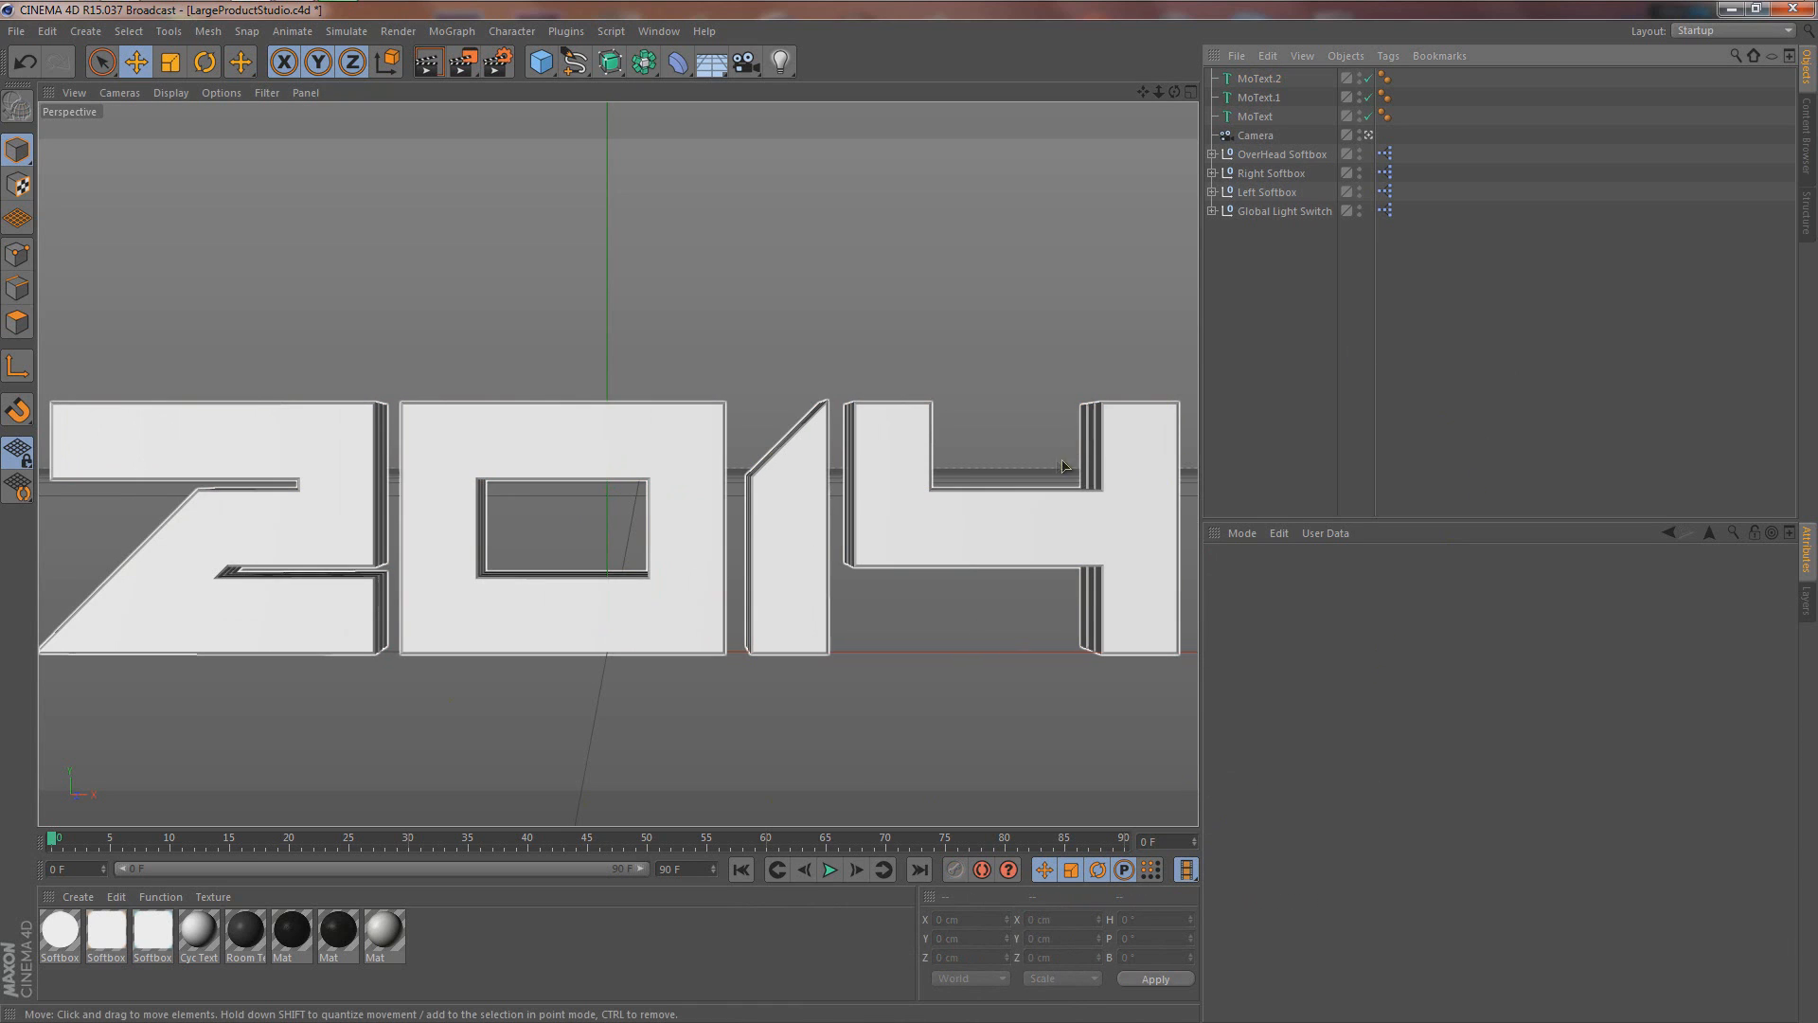
Step: Create a new material with a pure white colour (RGB 255) and apply it to all three 2014 text objects
double_click(509, 986)
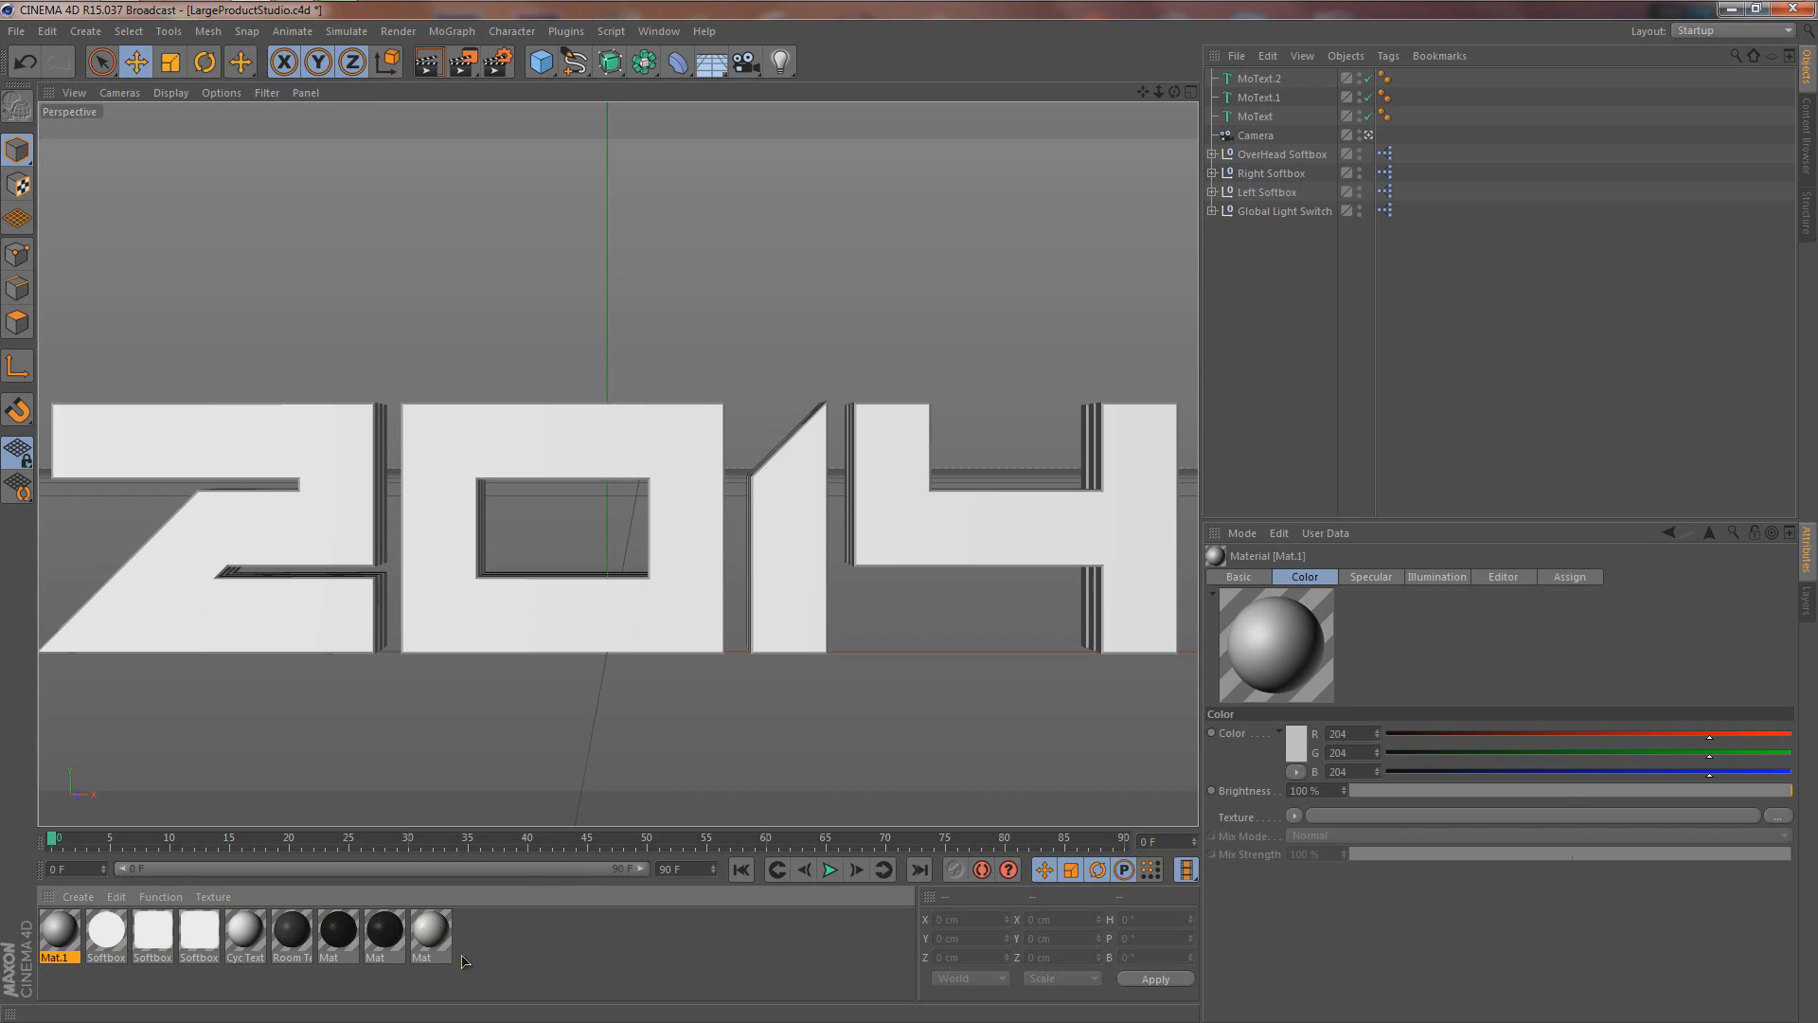
double_click(58, 933)
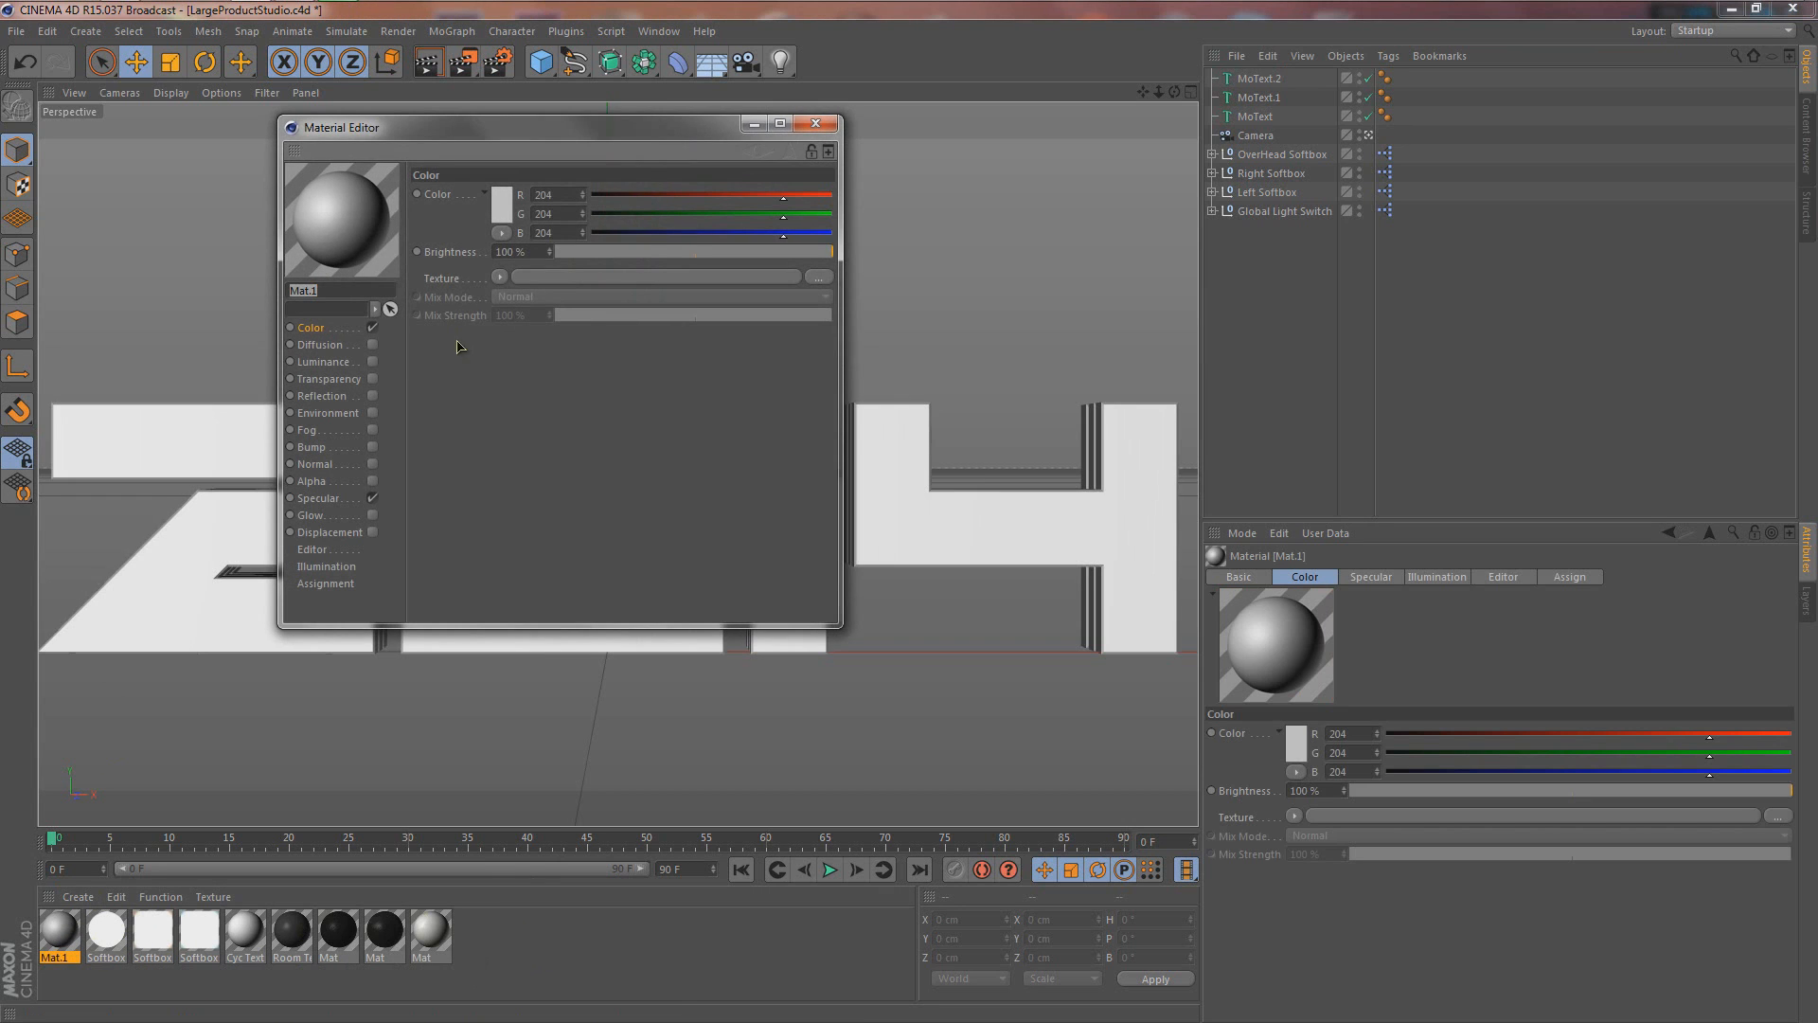
click(506, 204)
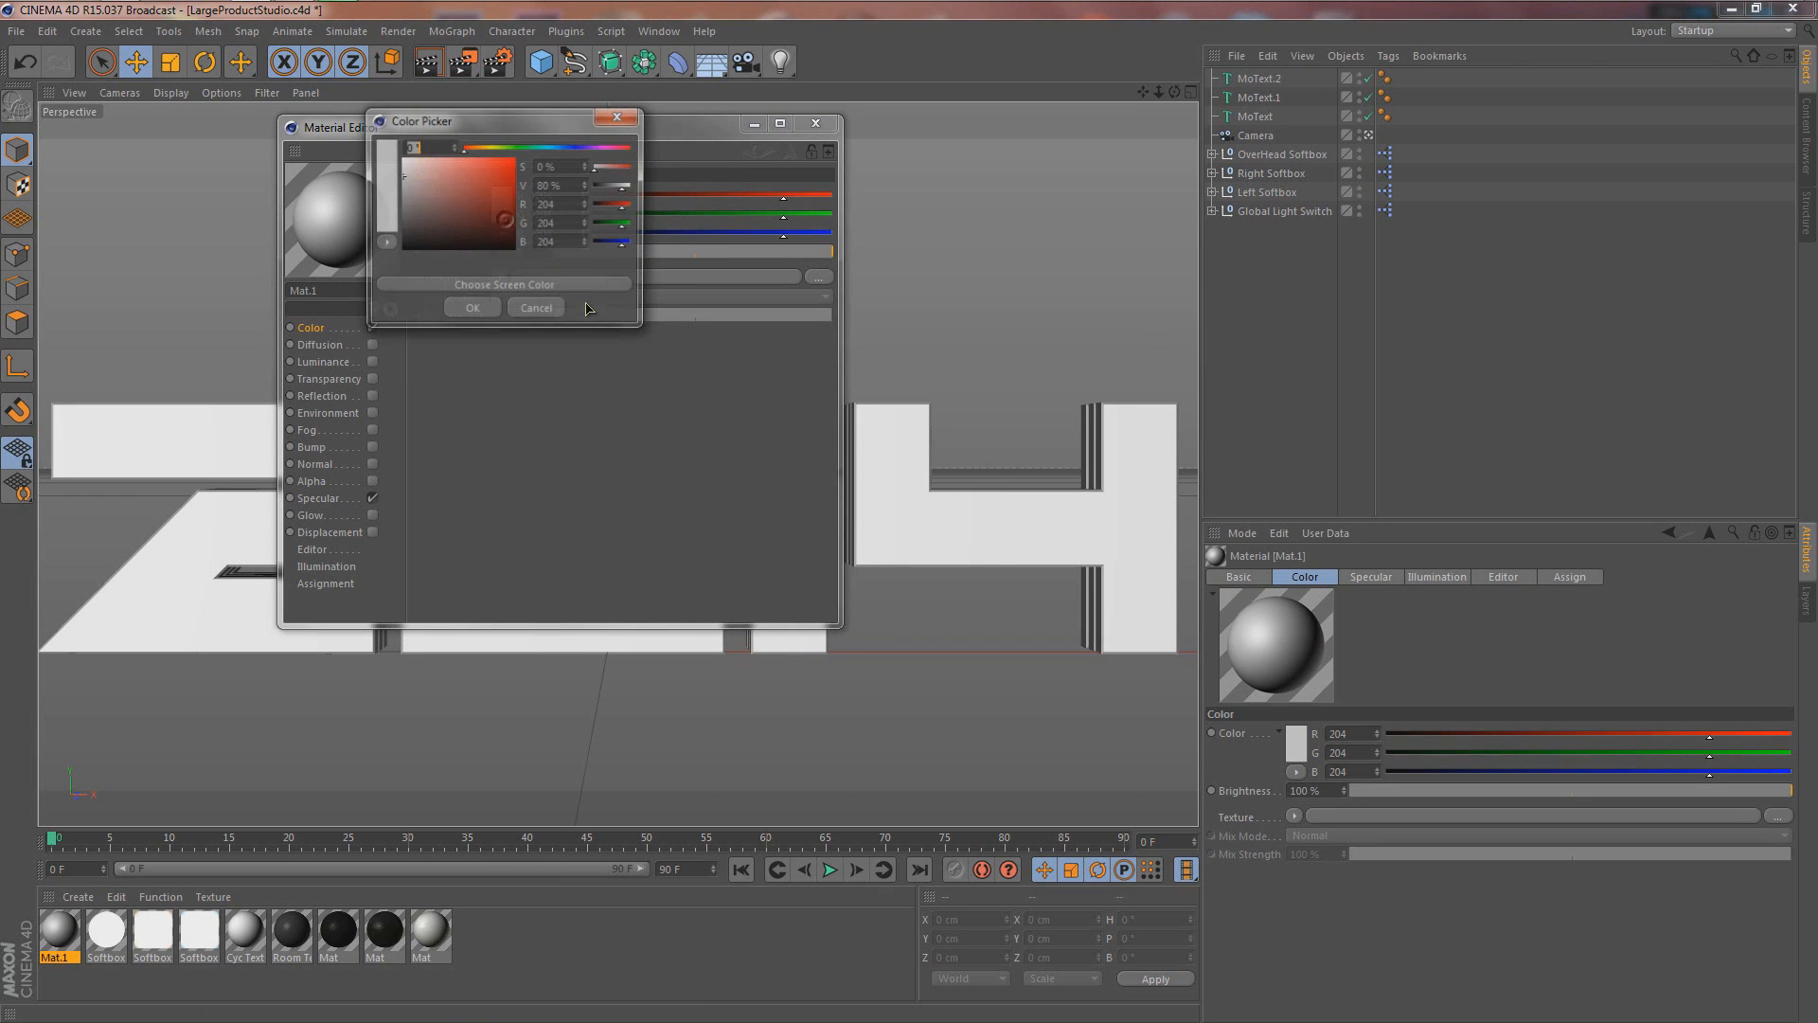
click(471, 310)
click(815, 123)
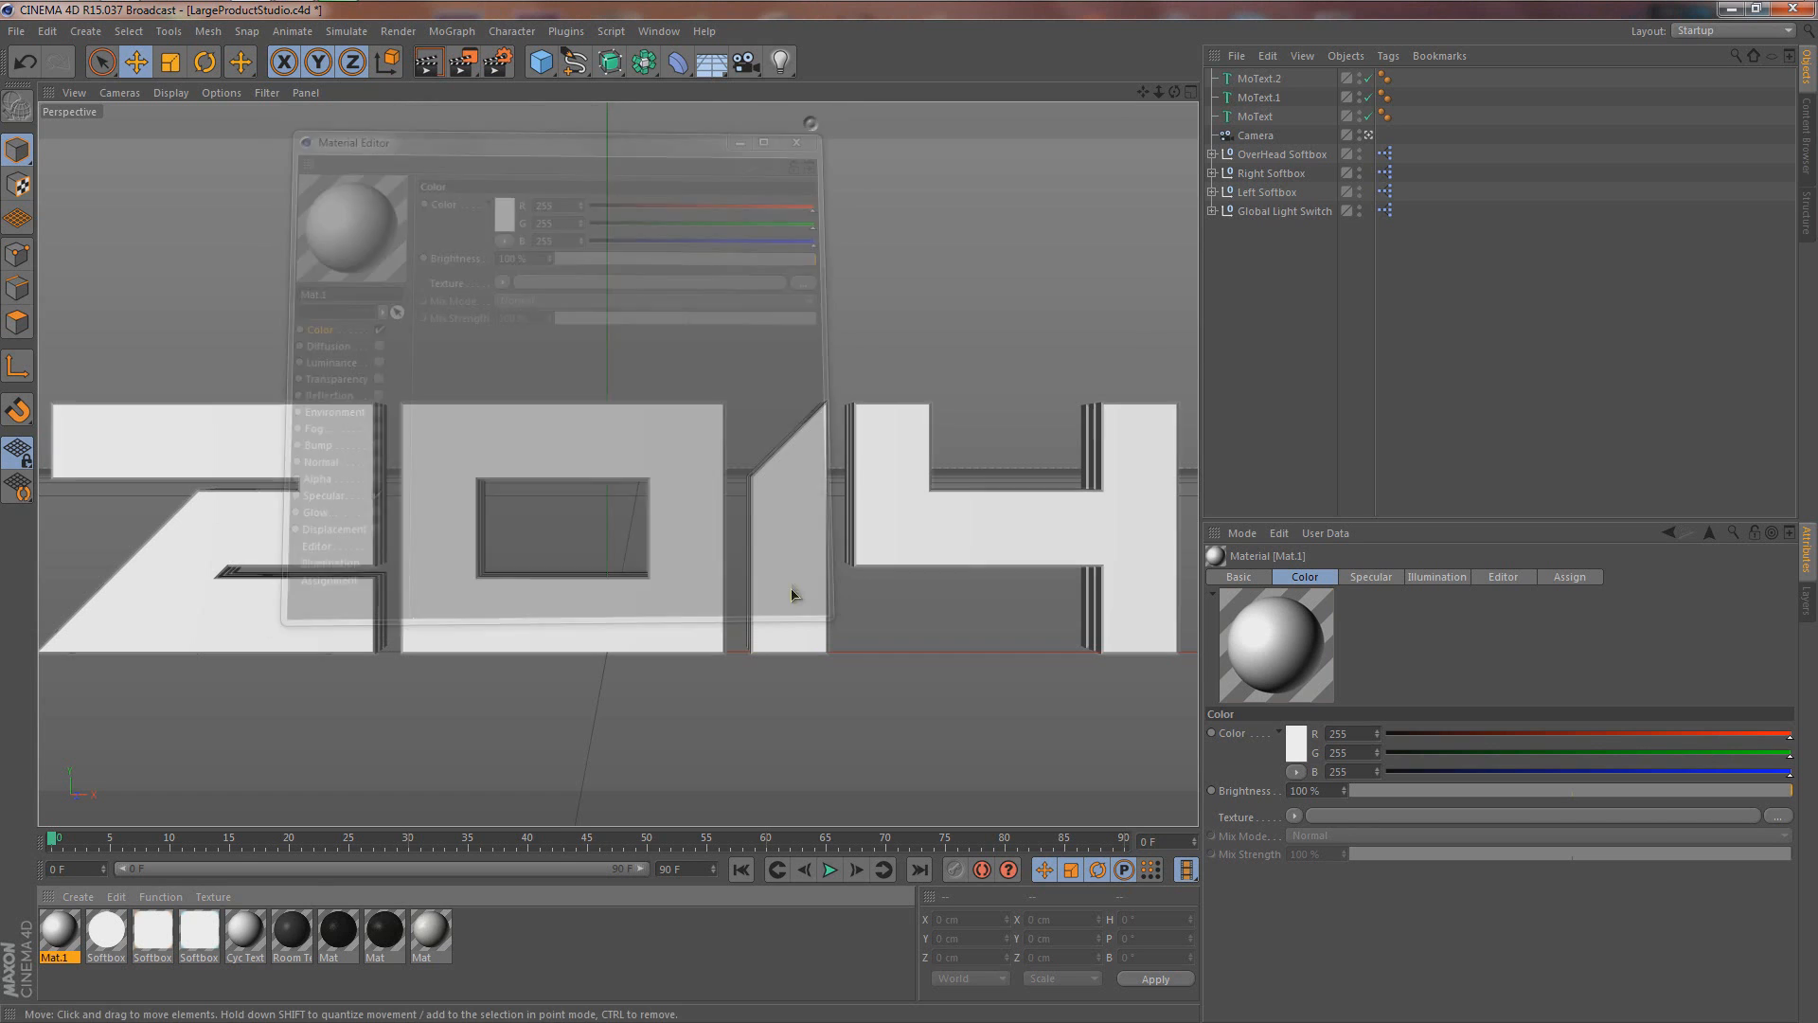
mouse_move(55, 942)
mouse_down()
mouse_move(101, 947)
mouse_move(1405, 370)
mouse_move(1402, 149)
mouse_move(1274, 133)
mouse_move(1273, 116)
mouse_up()
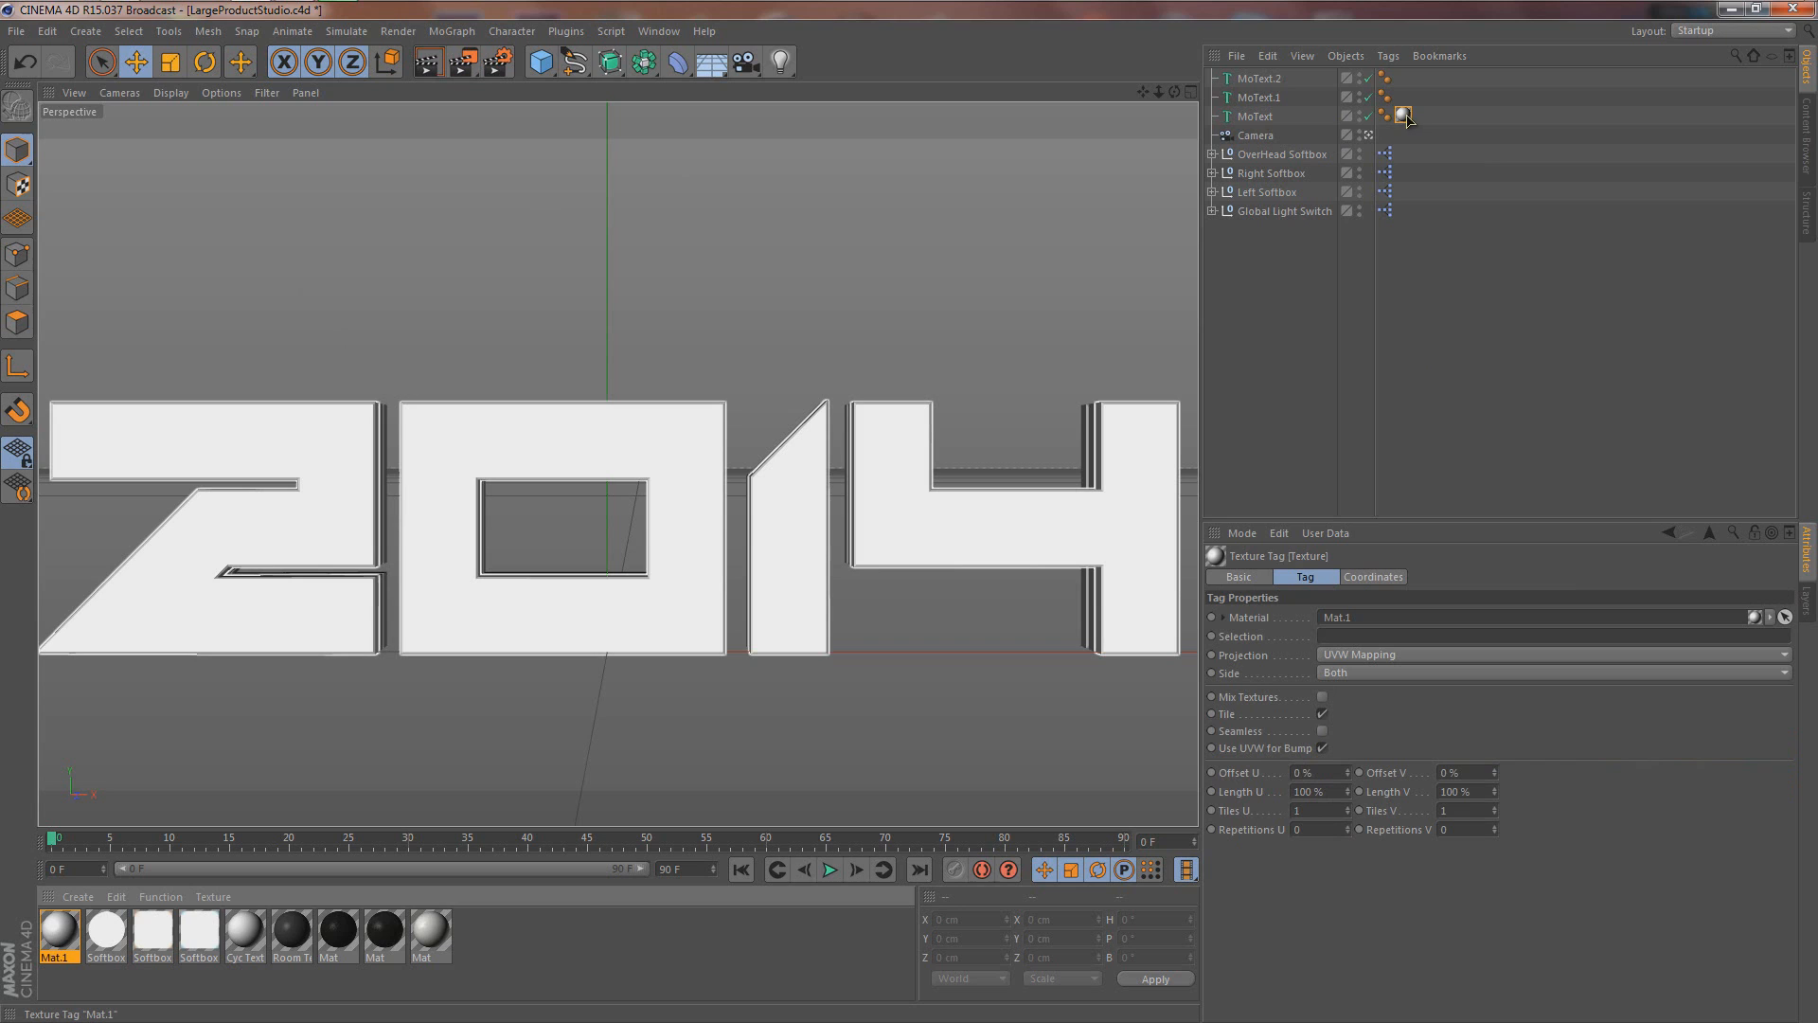
ctrl+drag(1406, 117, 1406, 80)
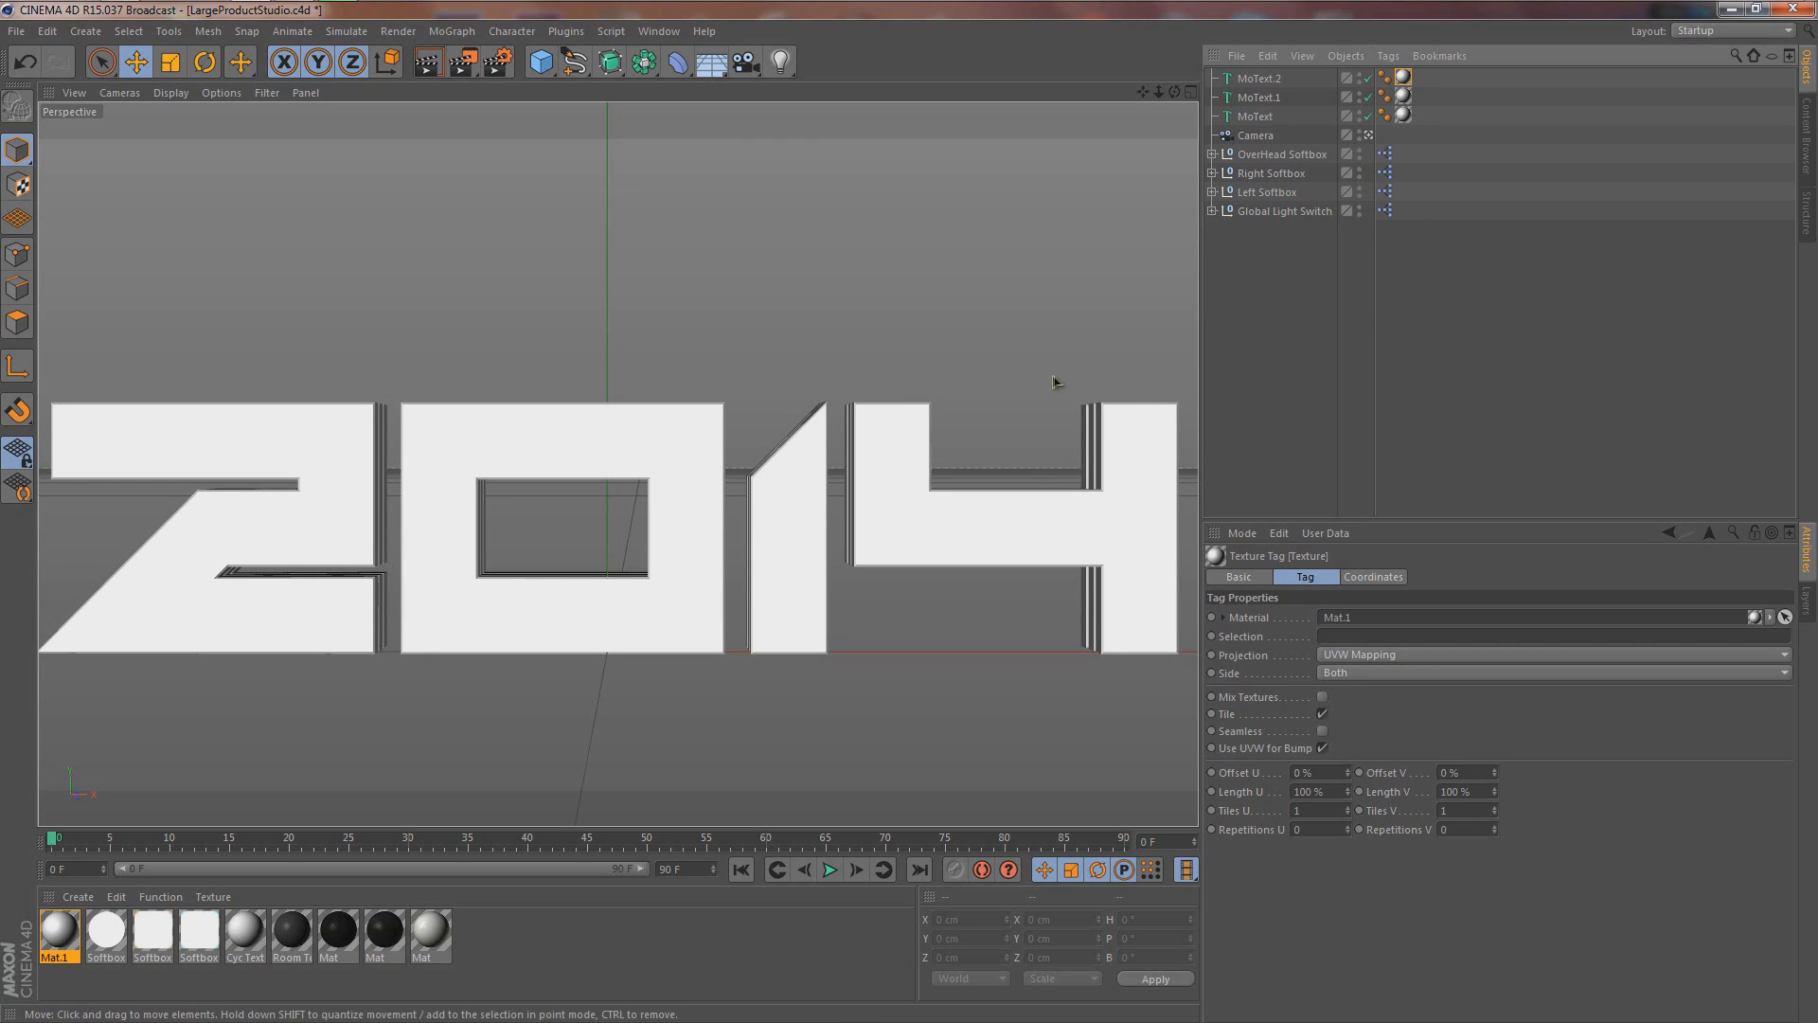
Step: Add the Softbox.c4d light preset to the scene and raise it along Y to about 257.35 cm above the text
click(1806, 137)
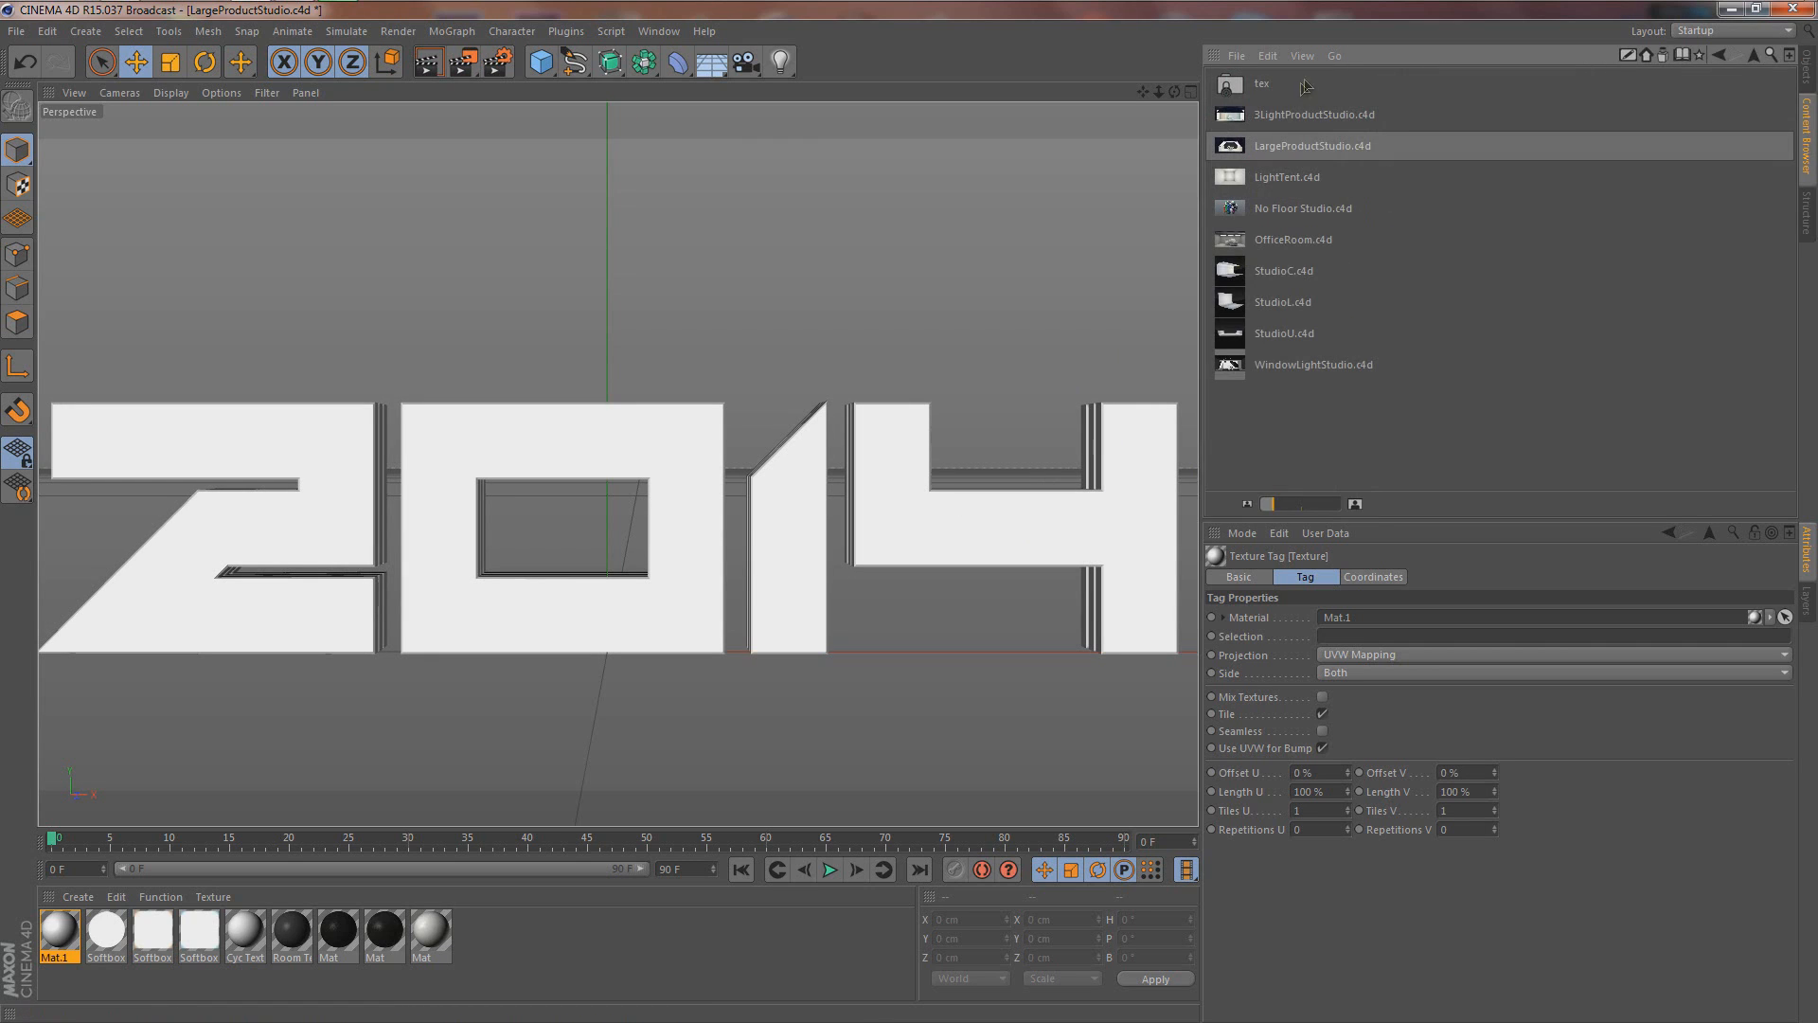
click(1701, 57)
double_click(1392, 92)
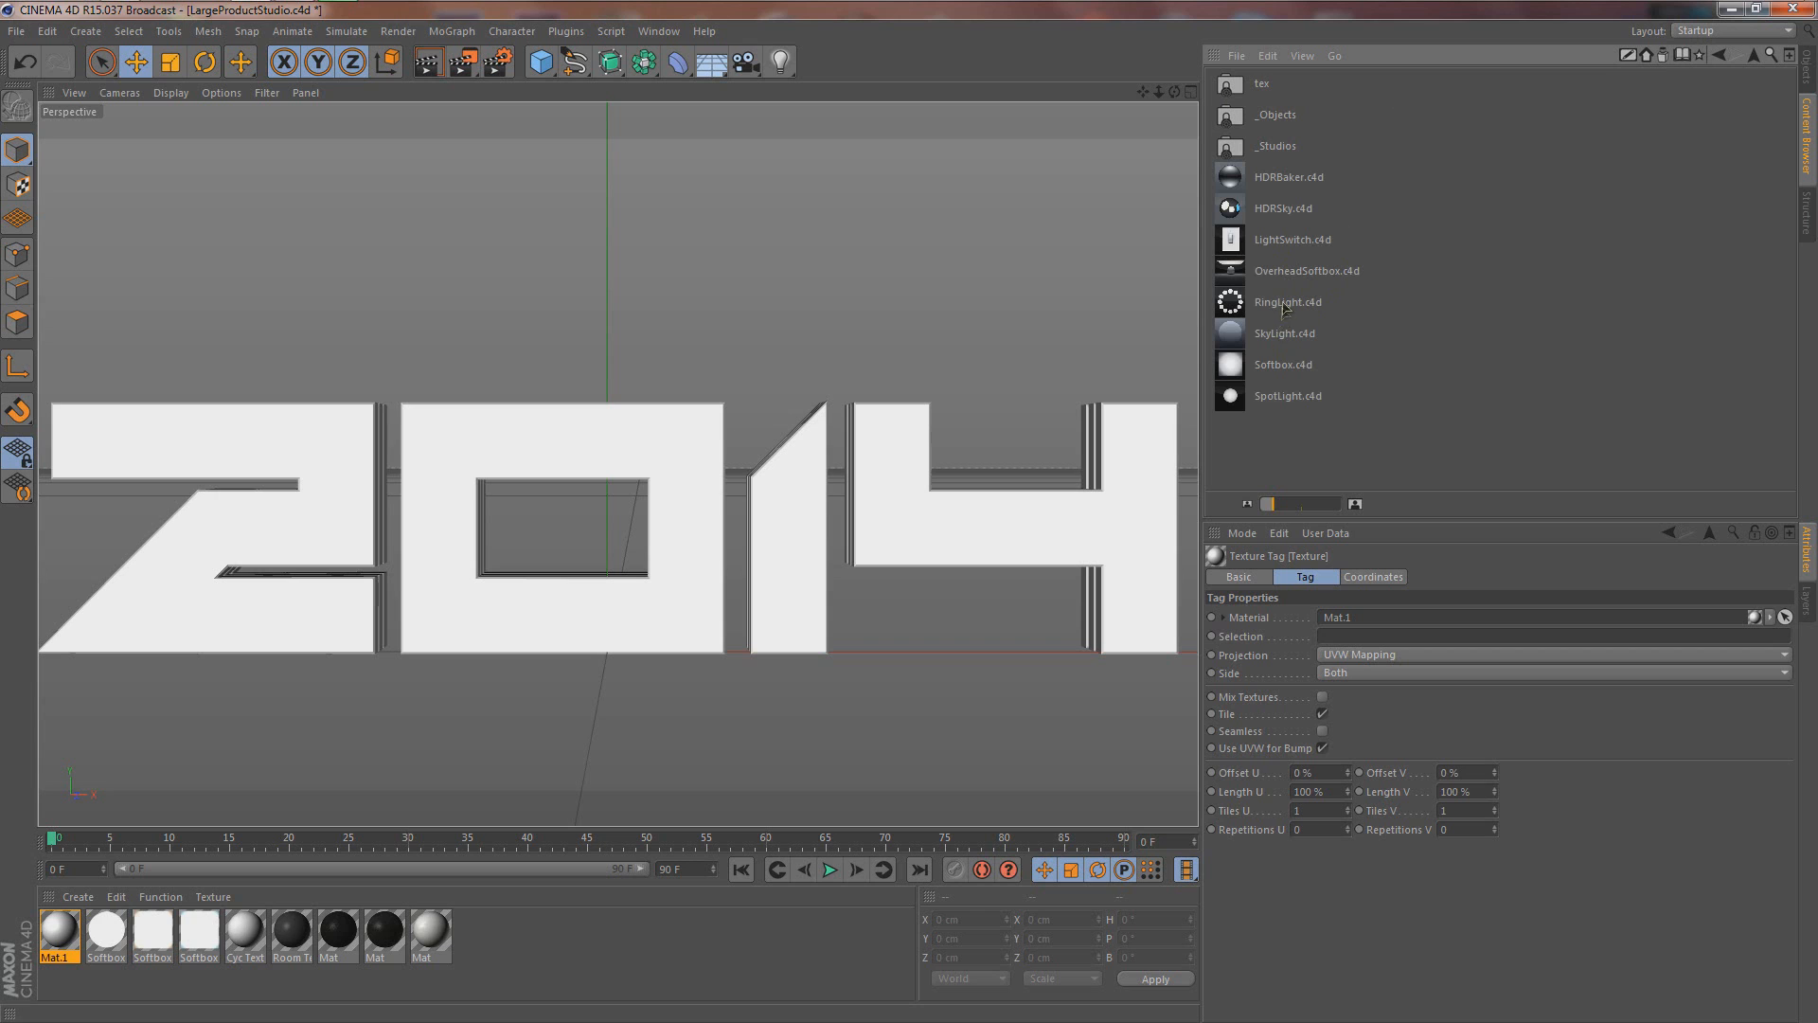
double_click(1283, 368)
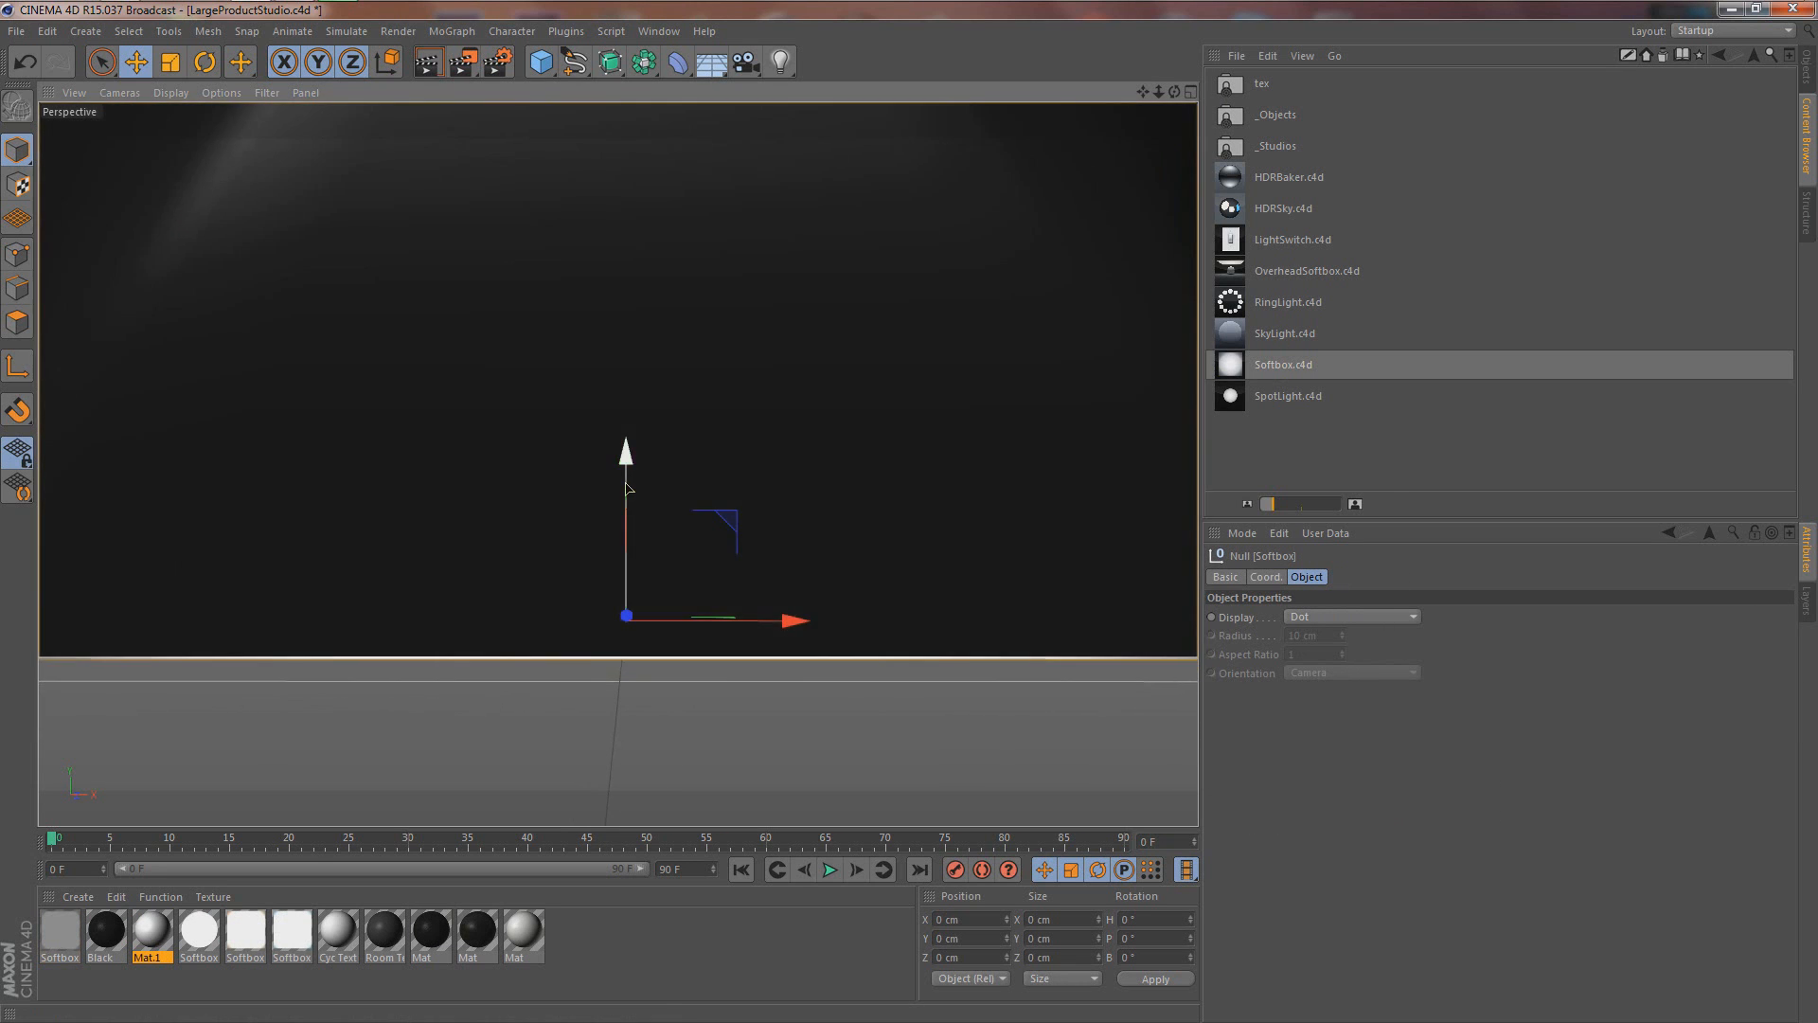
drag(626, 488, 908, 516)
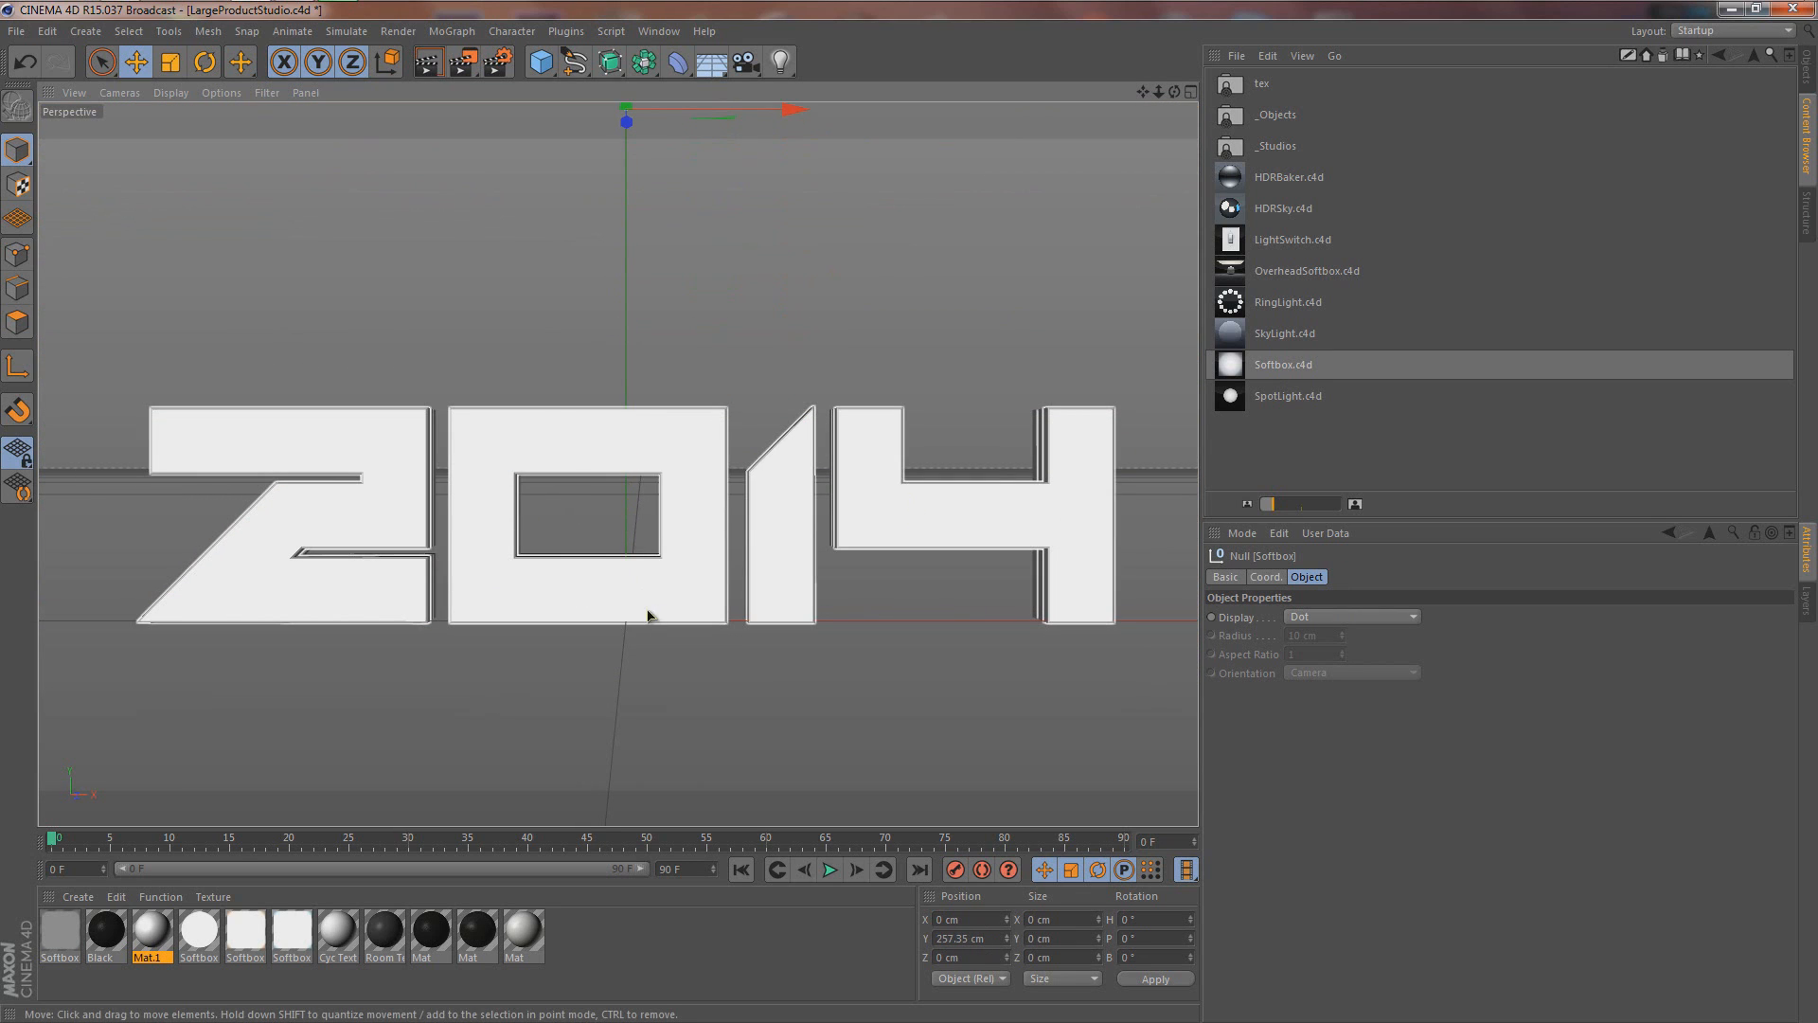
scroll(606, 608, up, 1)
scroll(602, 602, up, 2)
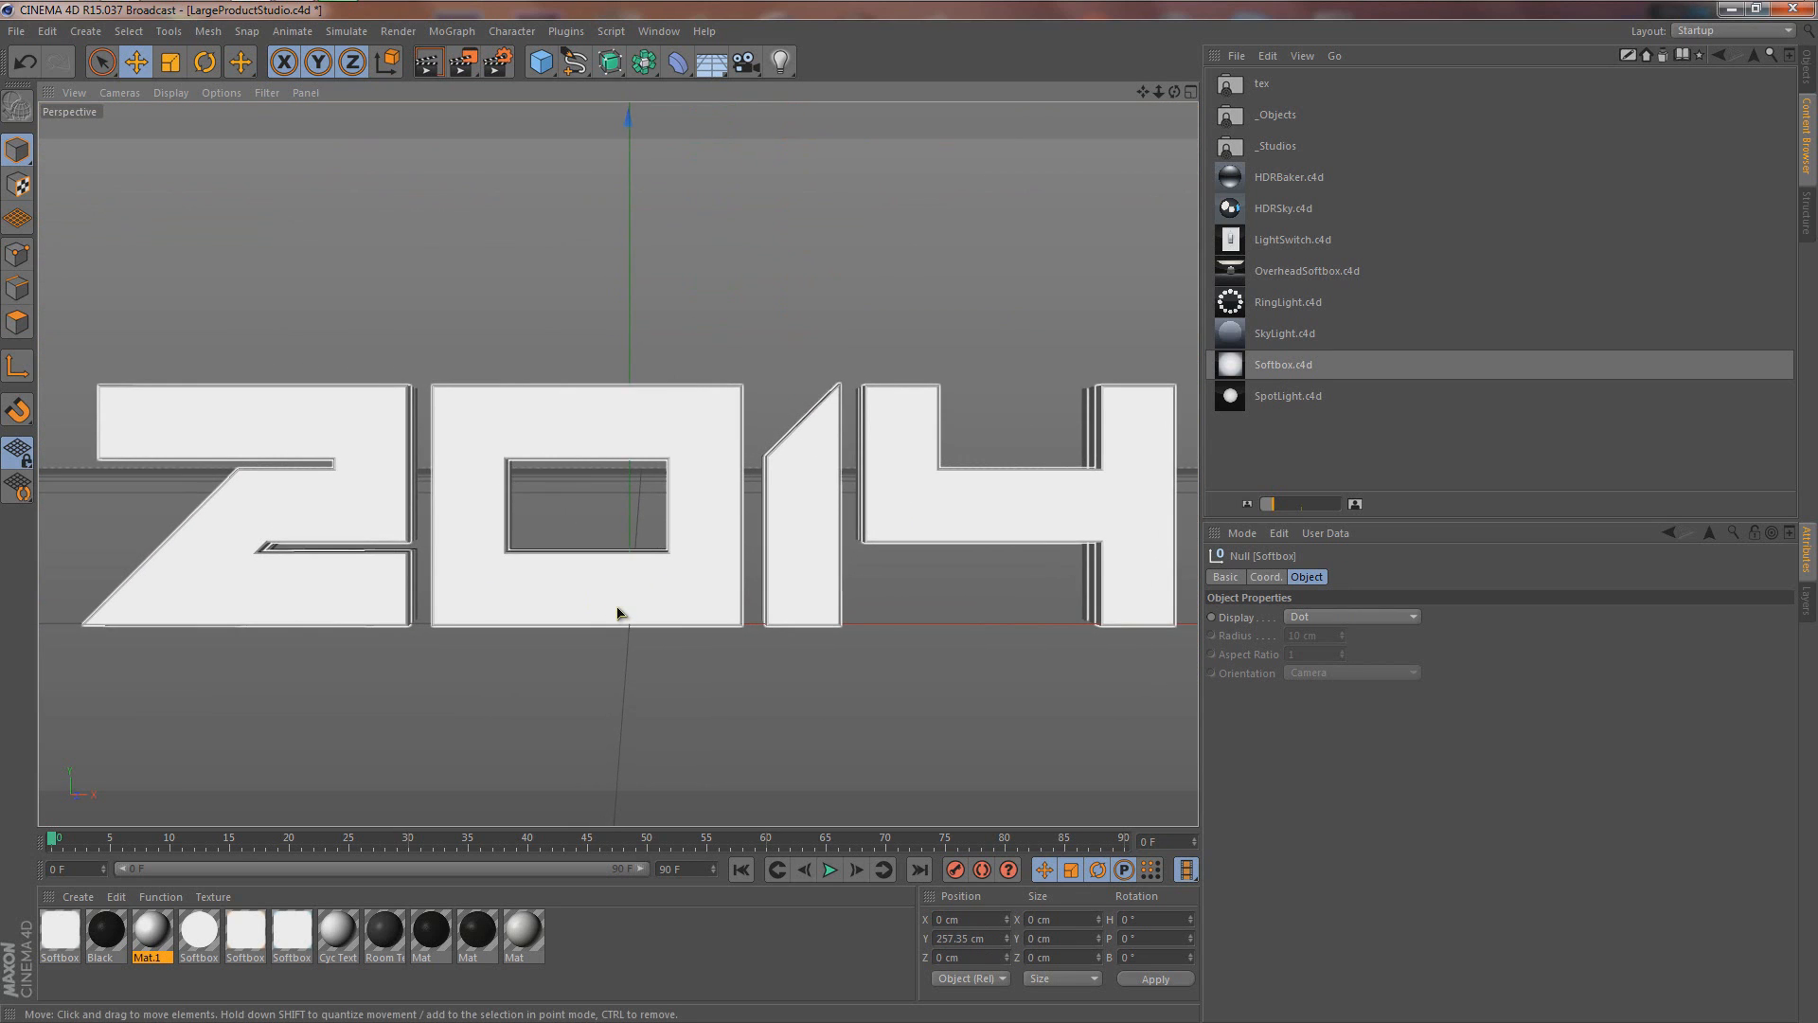
Step: In the render settings, disable Global Illumination and set the output to the HDTV 1080 29.97 preset
click(497, 62)
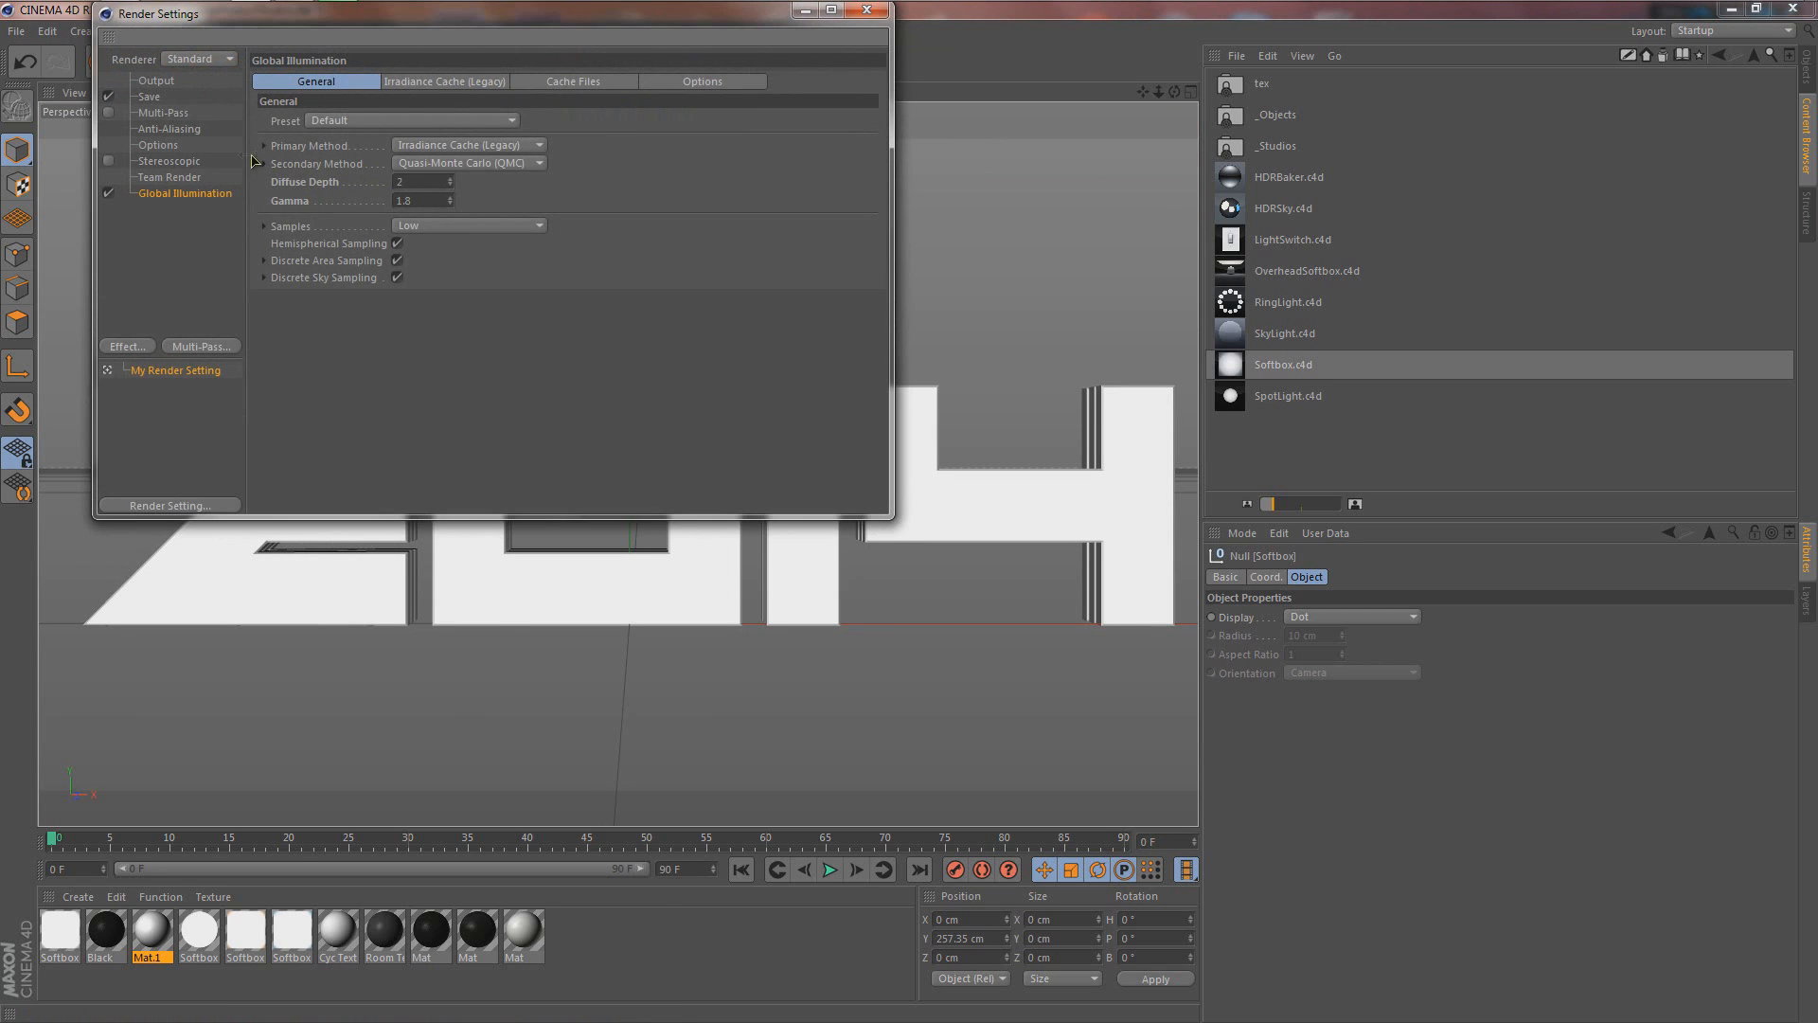
click(108, 193)
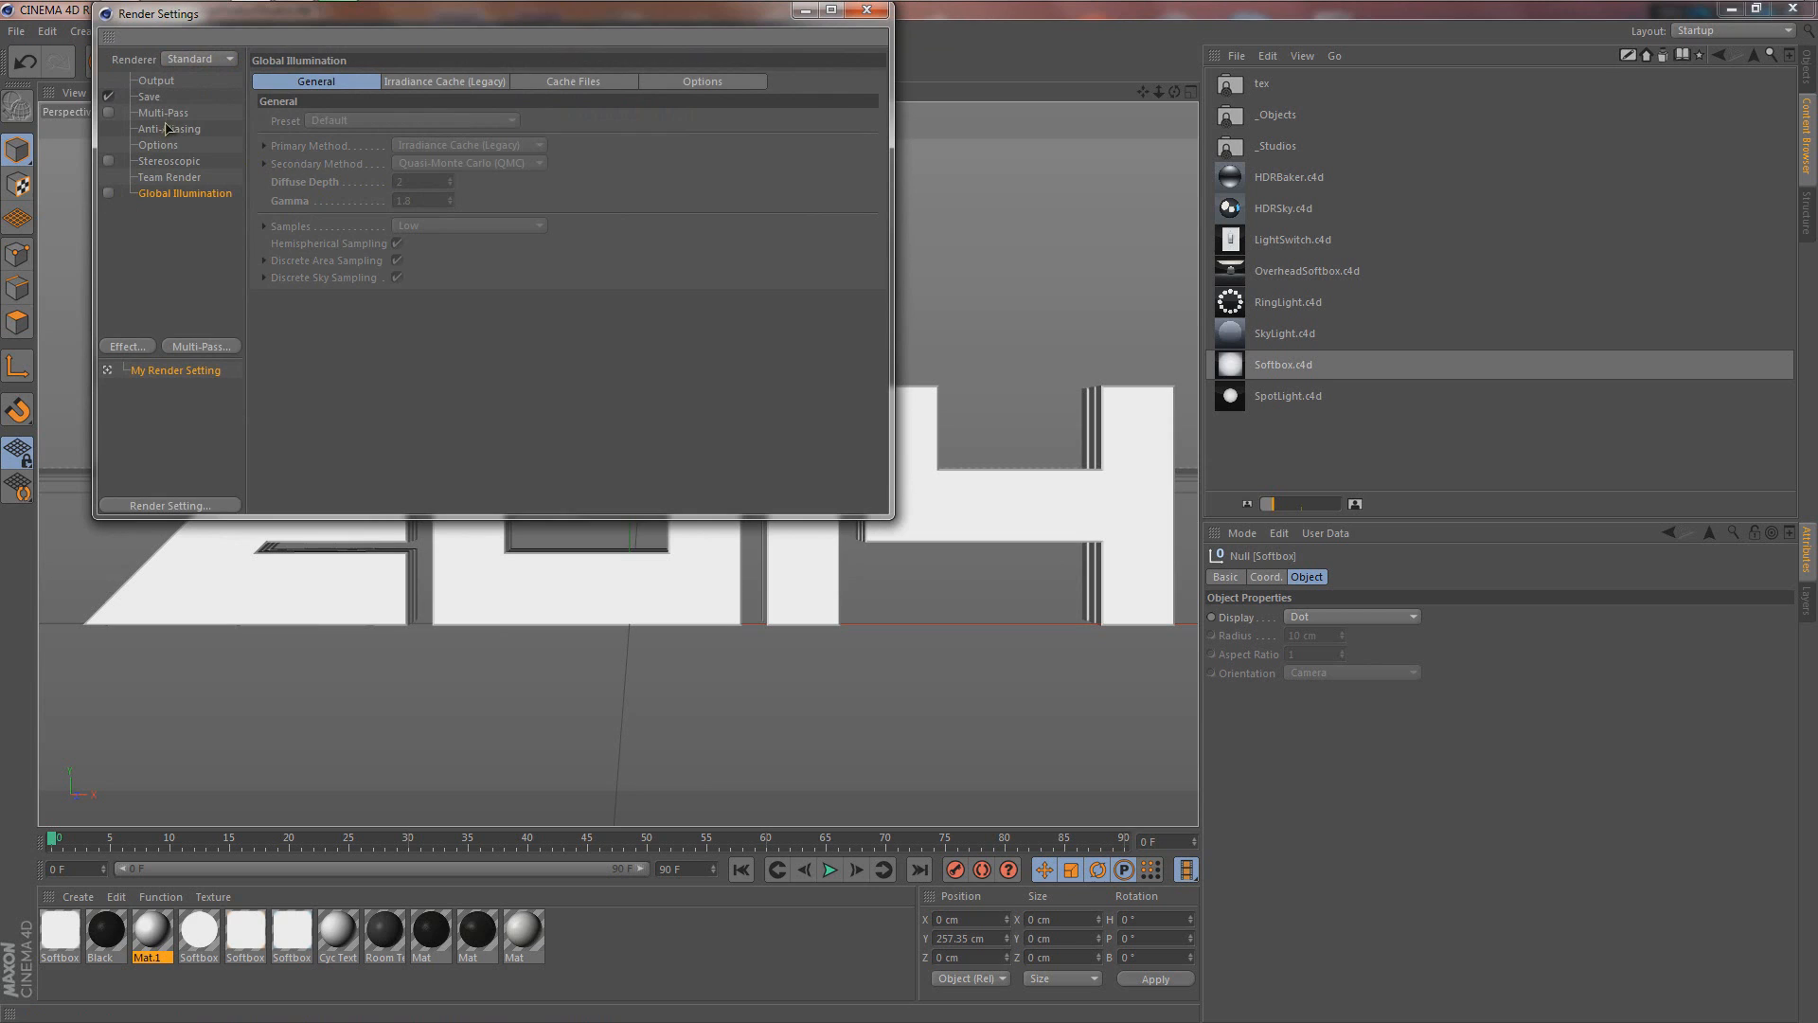
click(156, 80)
click(272, 79)
mouse_move(313, 124)
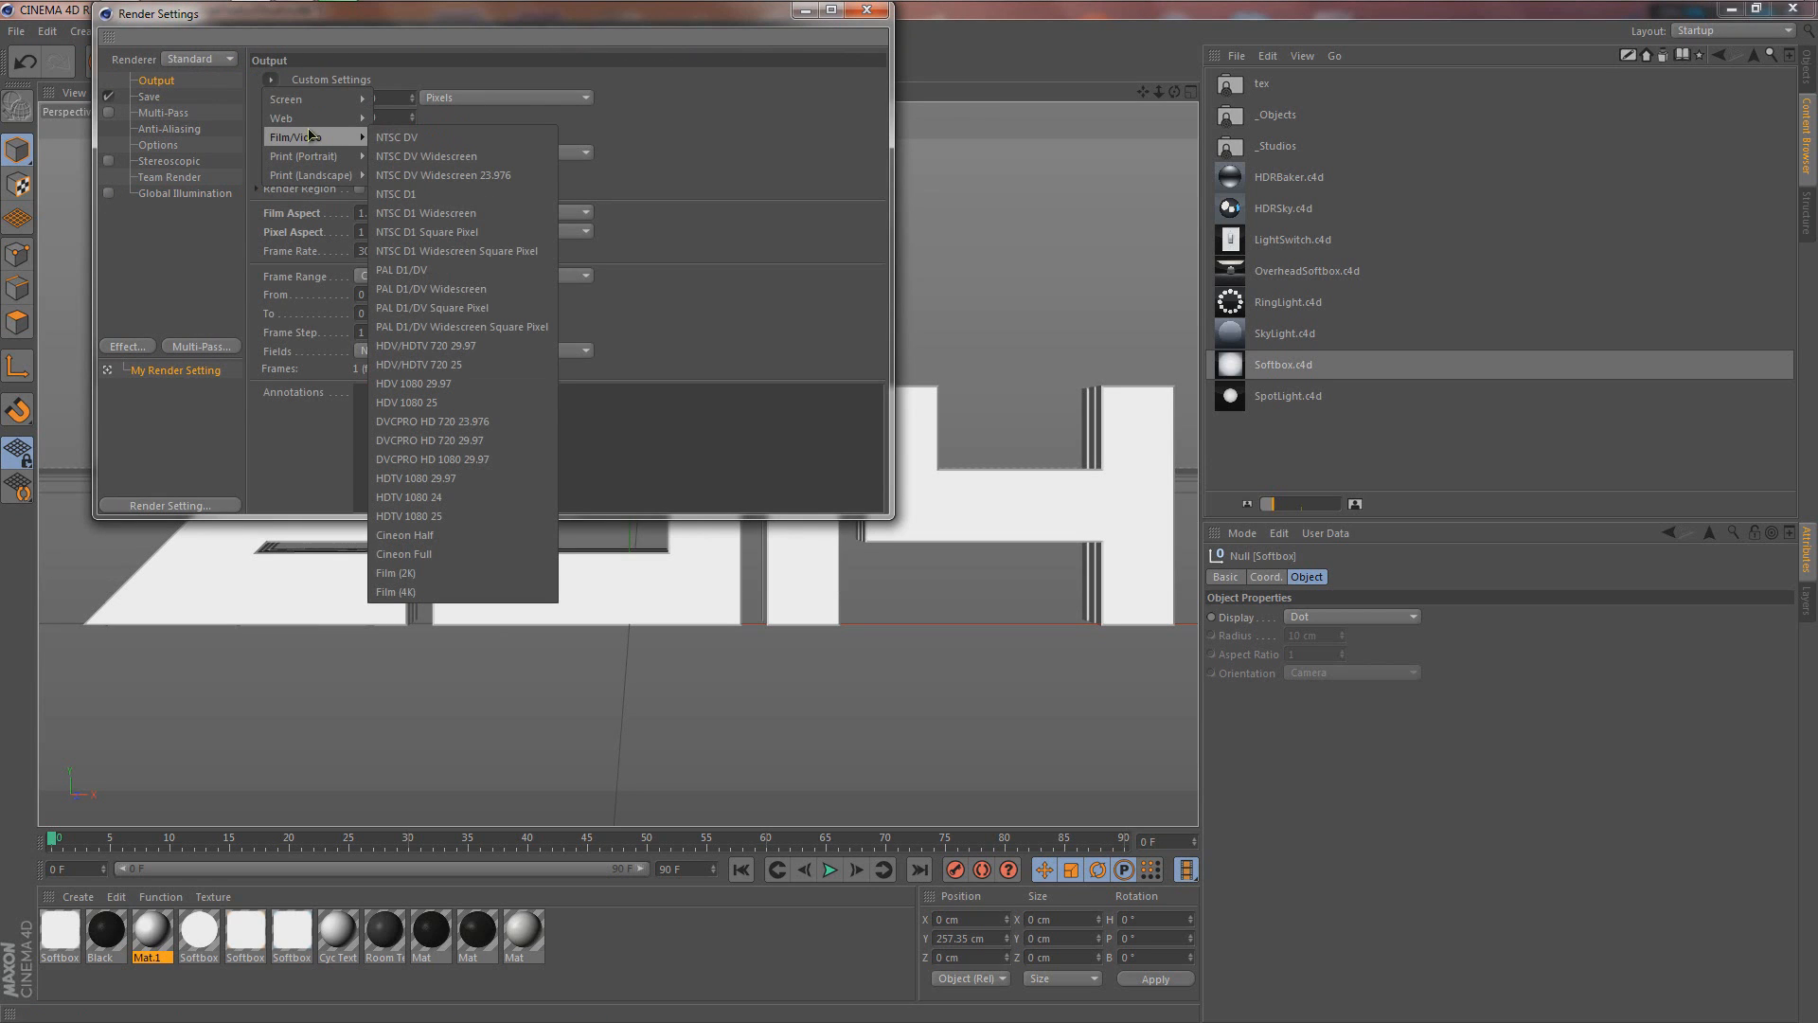
click(465, 479)
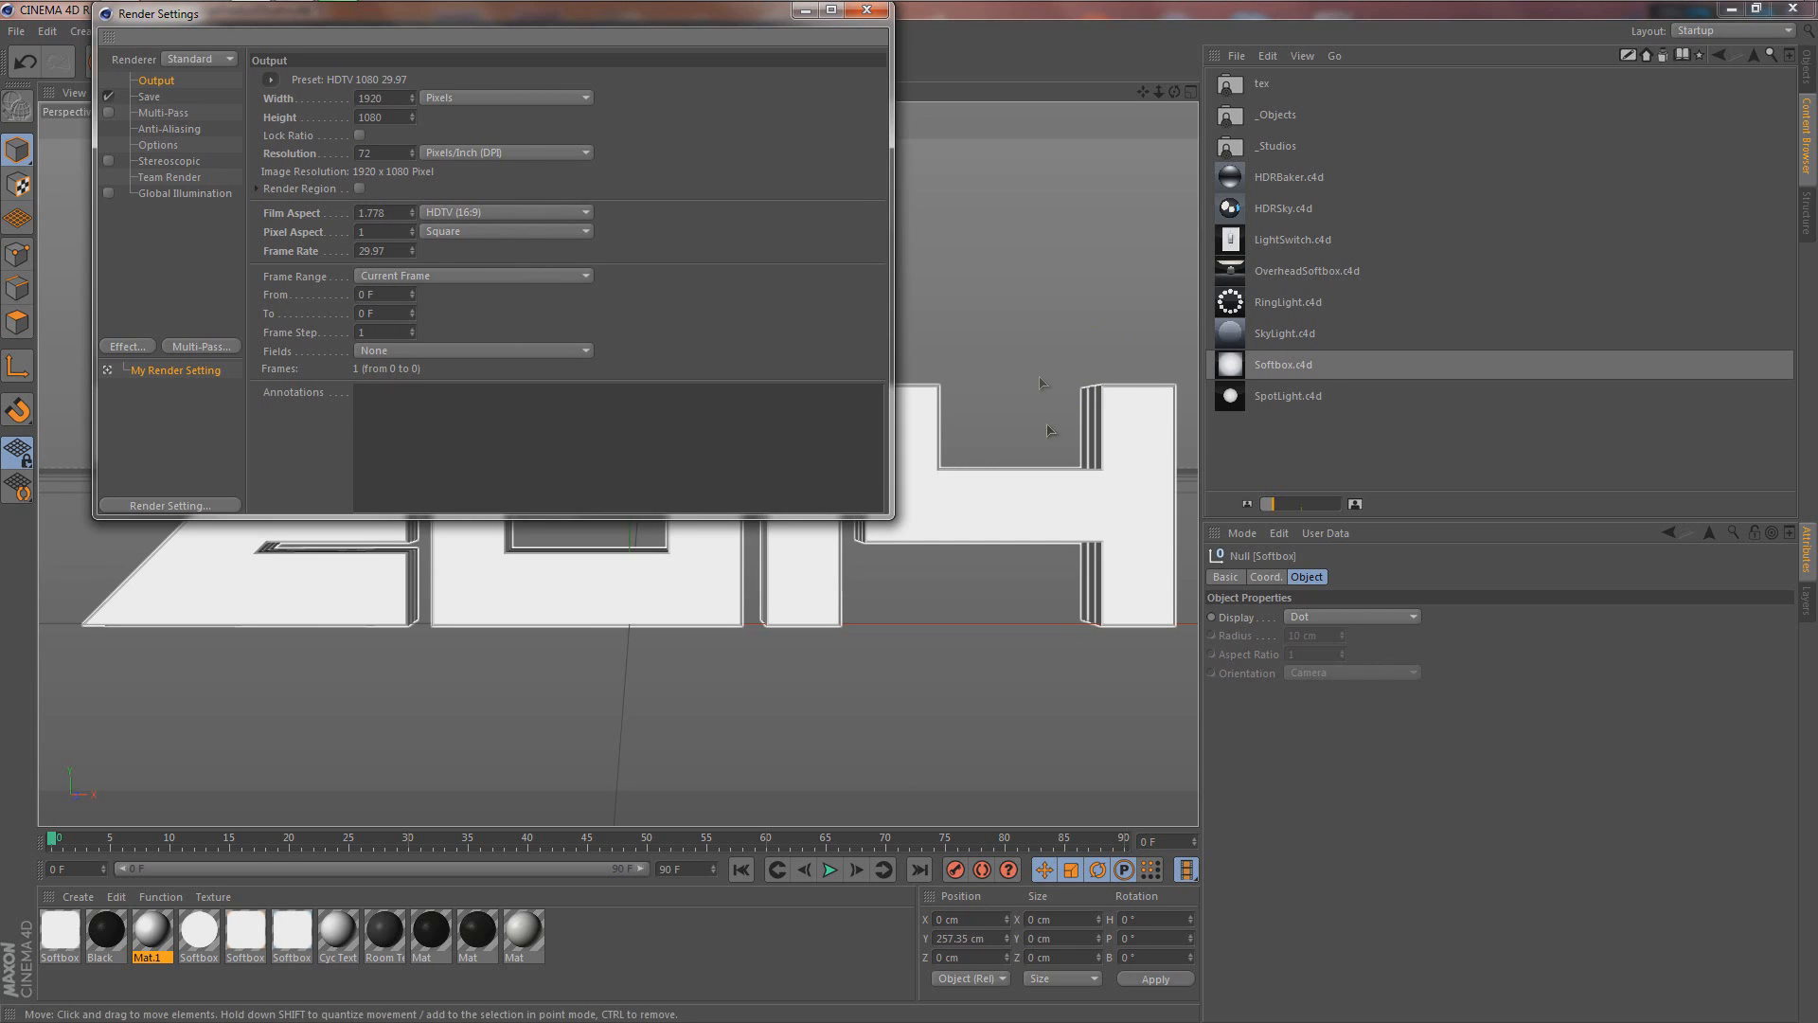
click(271, 79)
mouse_move(311, 141)
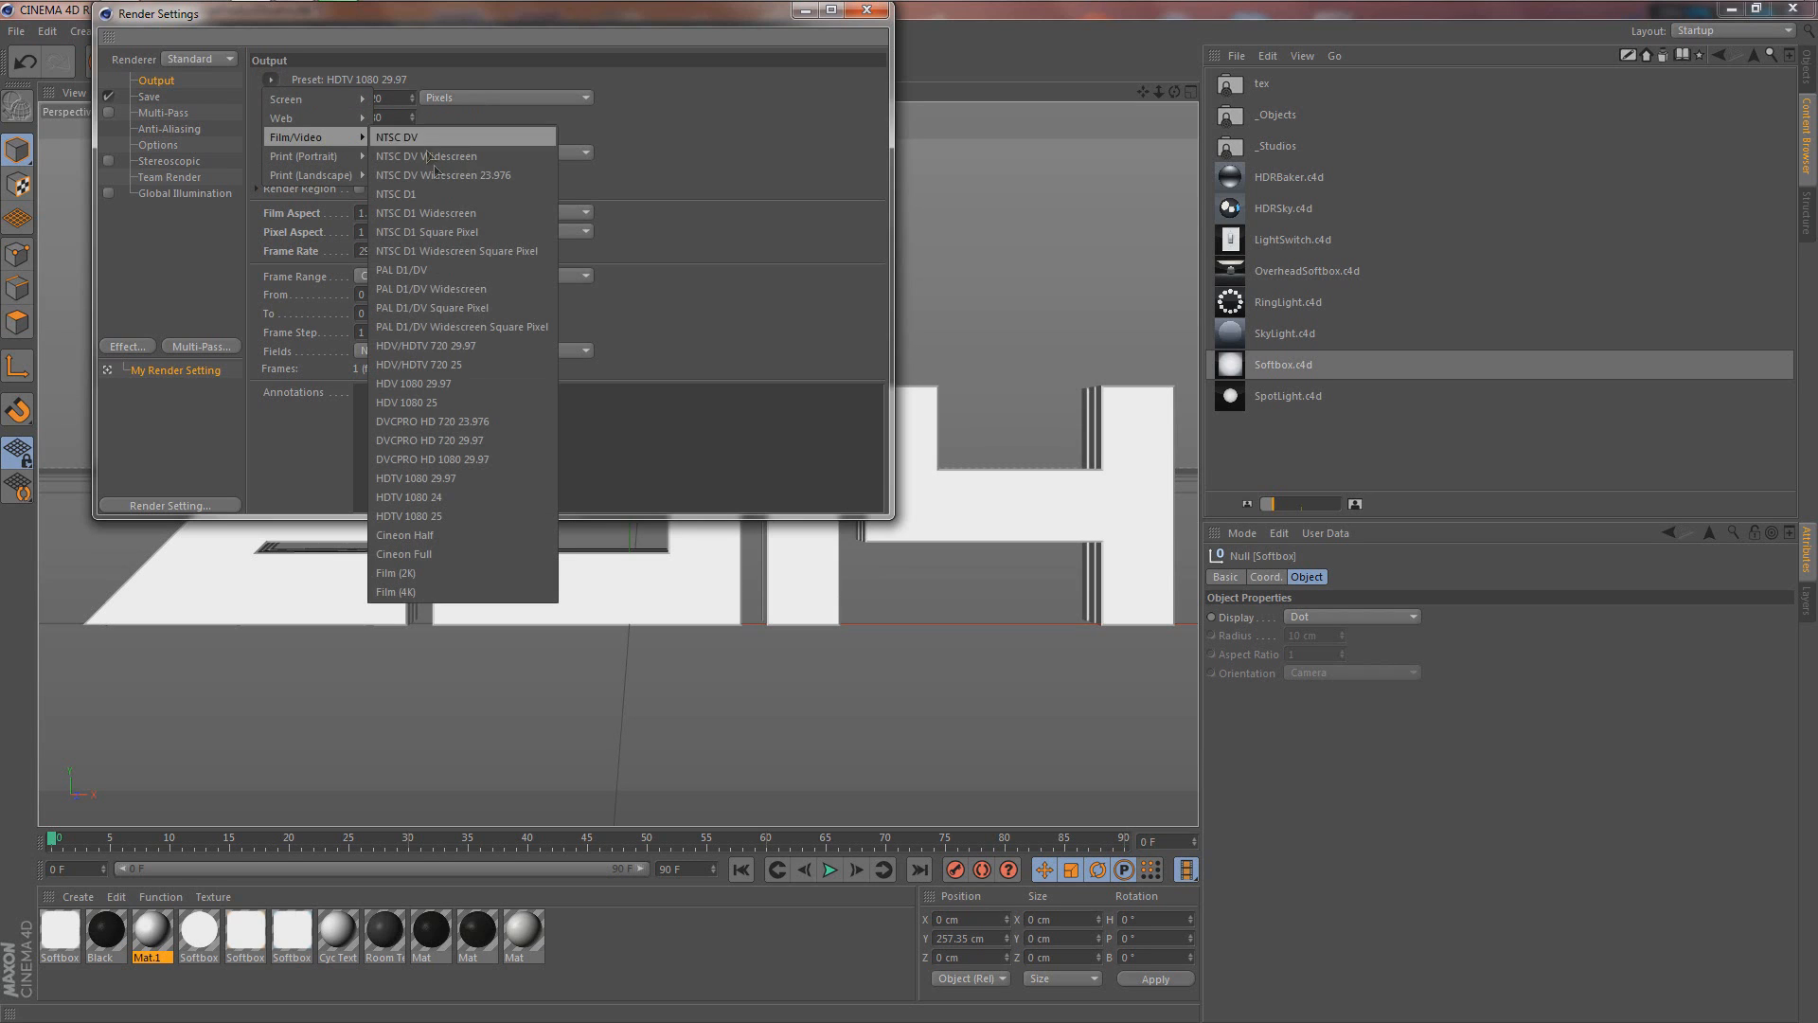
click(456, 478)
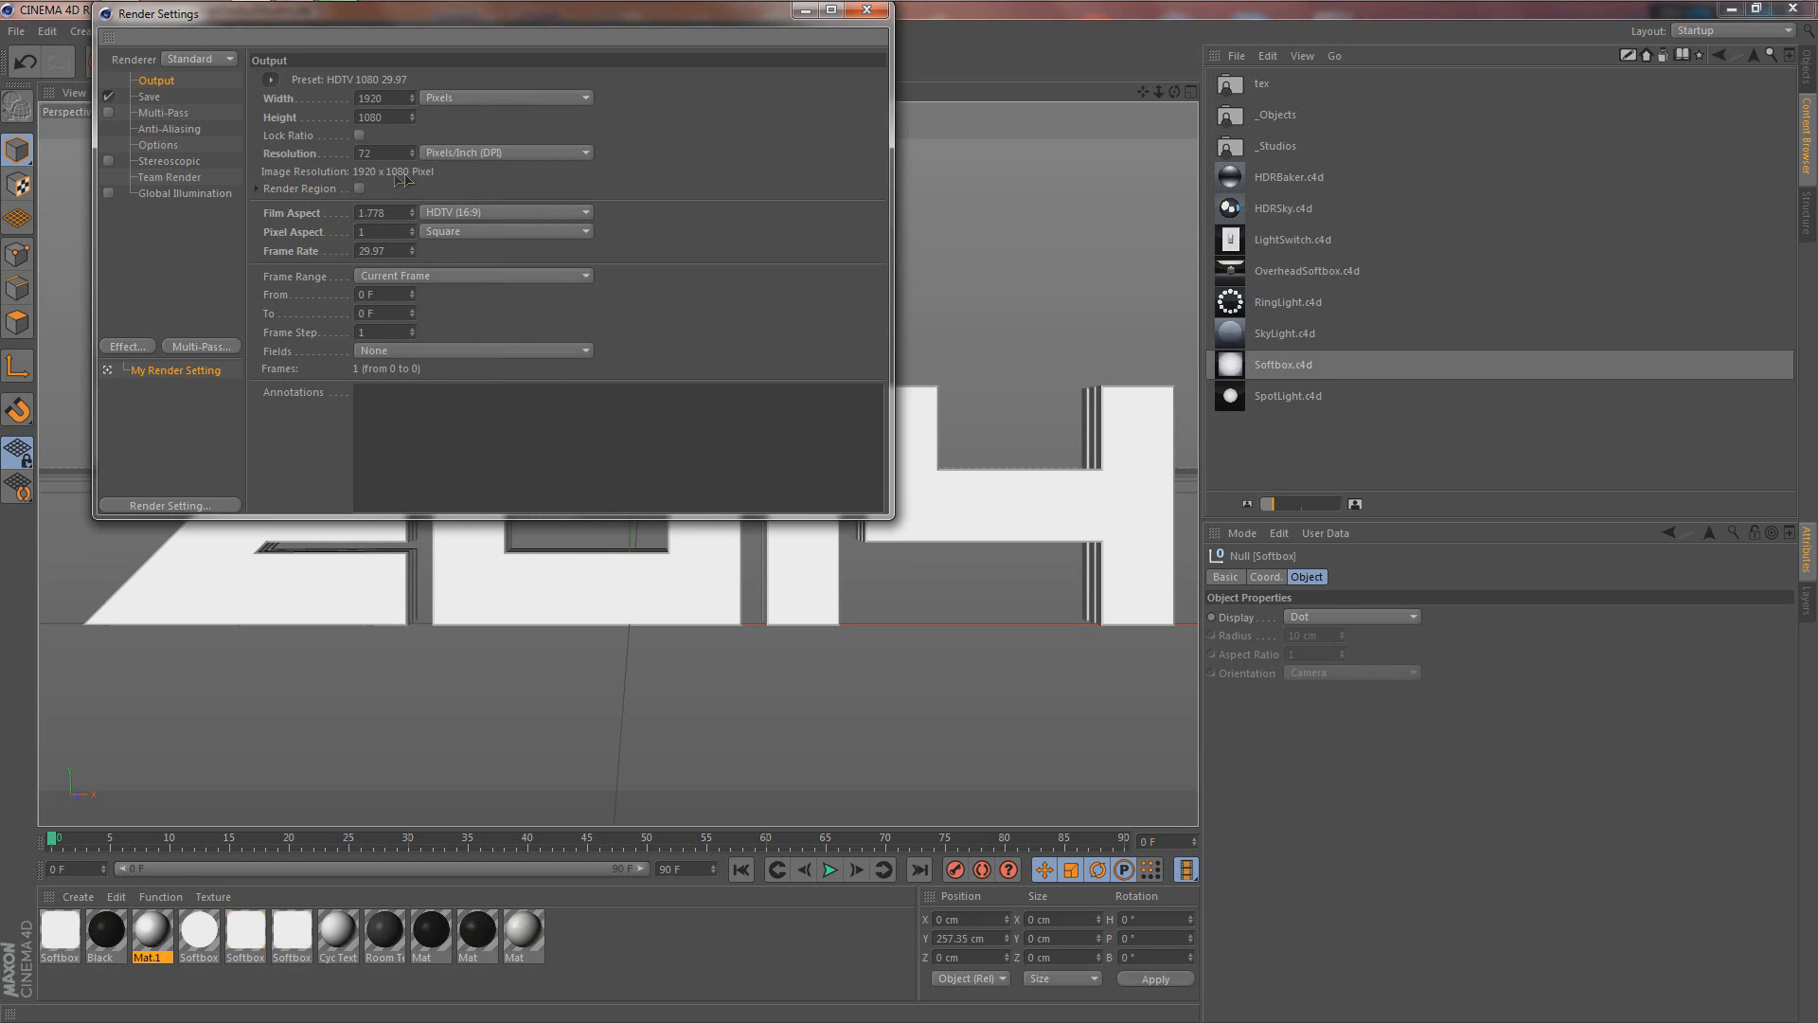
Step: Set the render save format to PNG at 16 Bit/Channel depth with Alpha Channel and Straight Alpha enabled
click(153, 99)
click(418, 138)
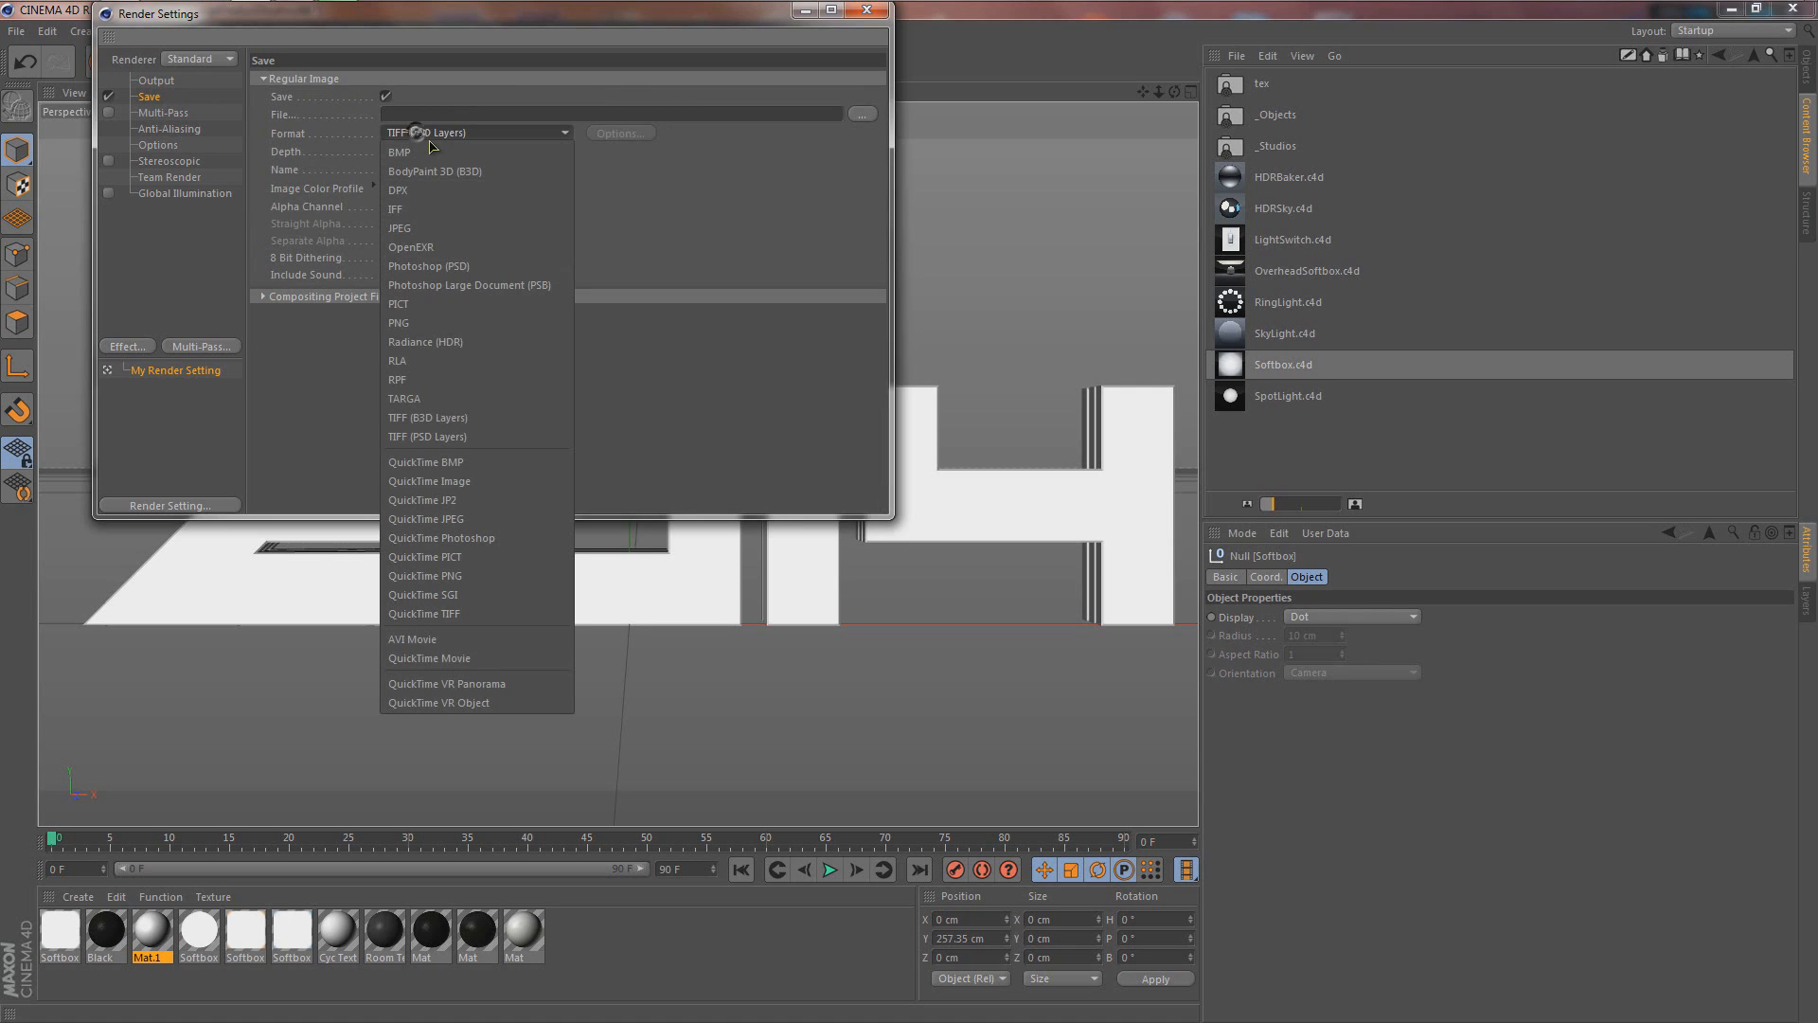
click(414, 325)
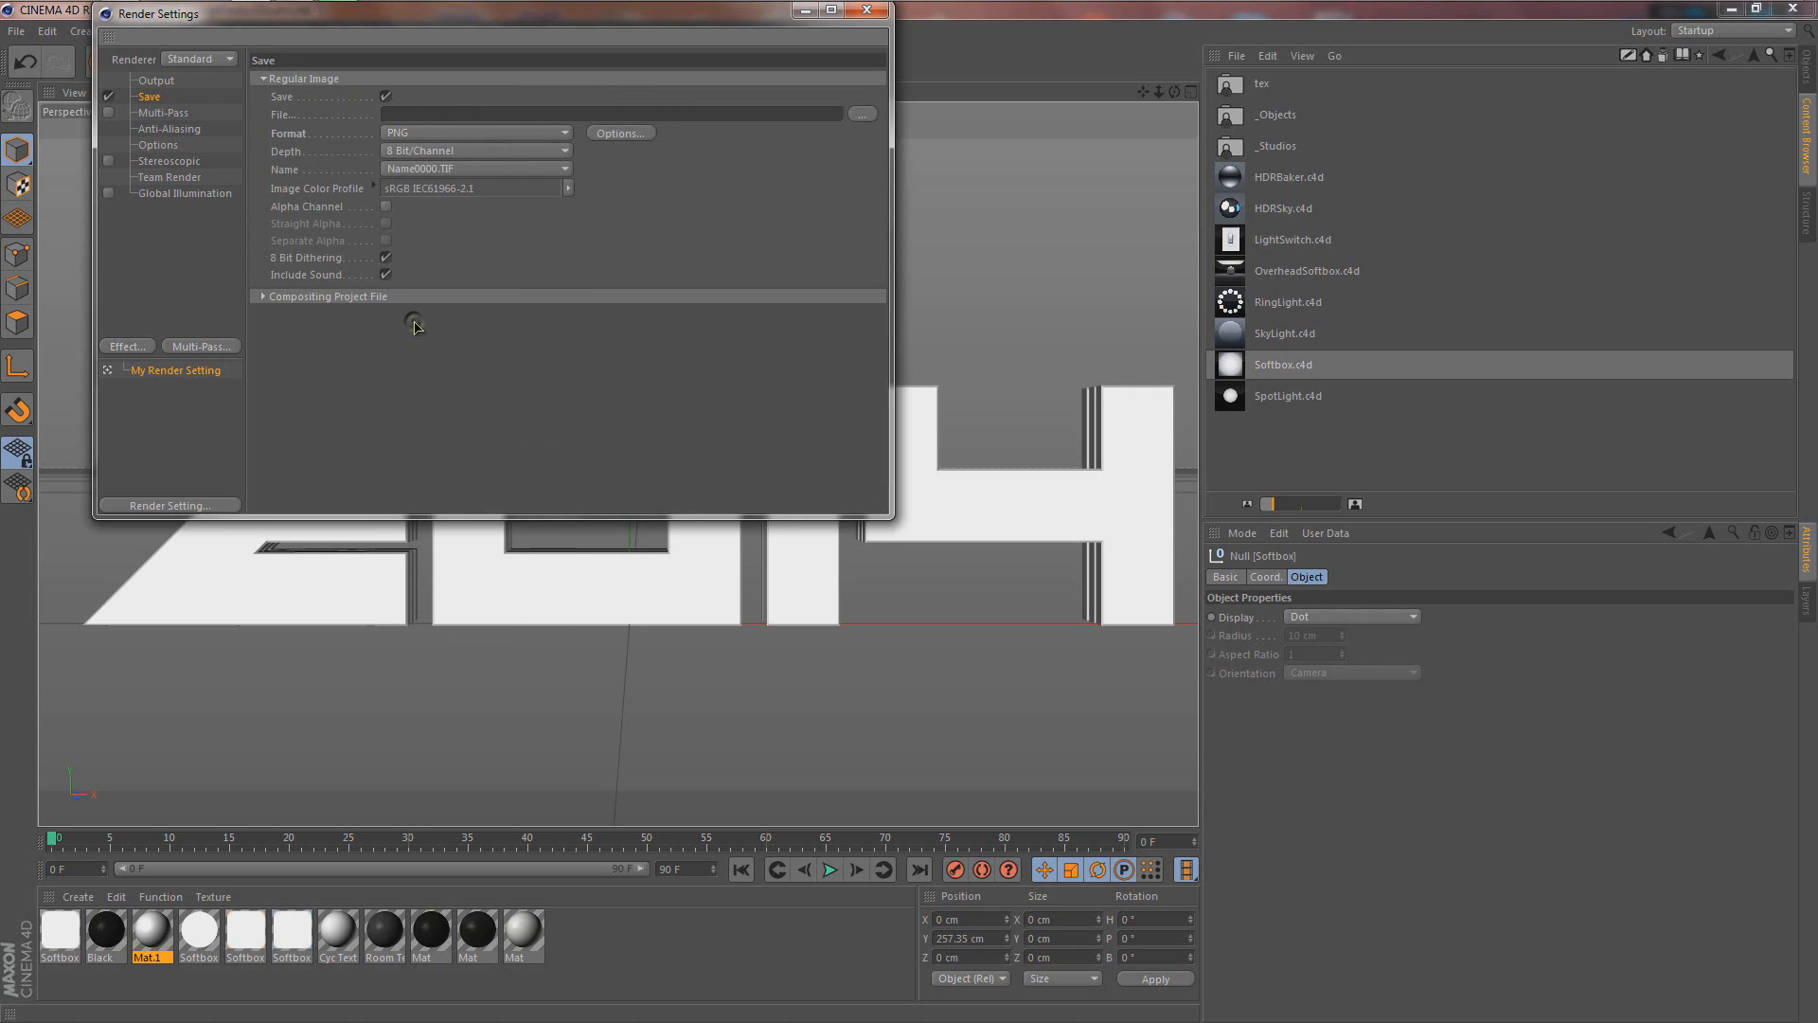
click(418, 152)
click(427, 192)
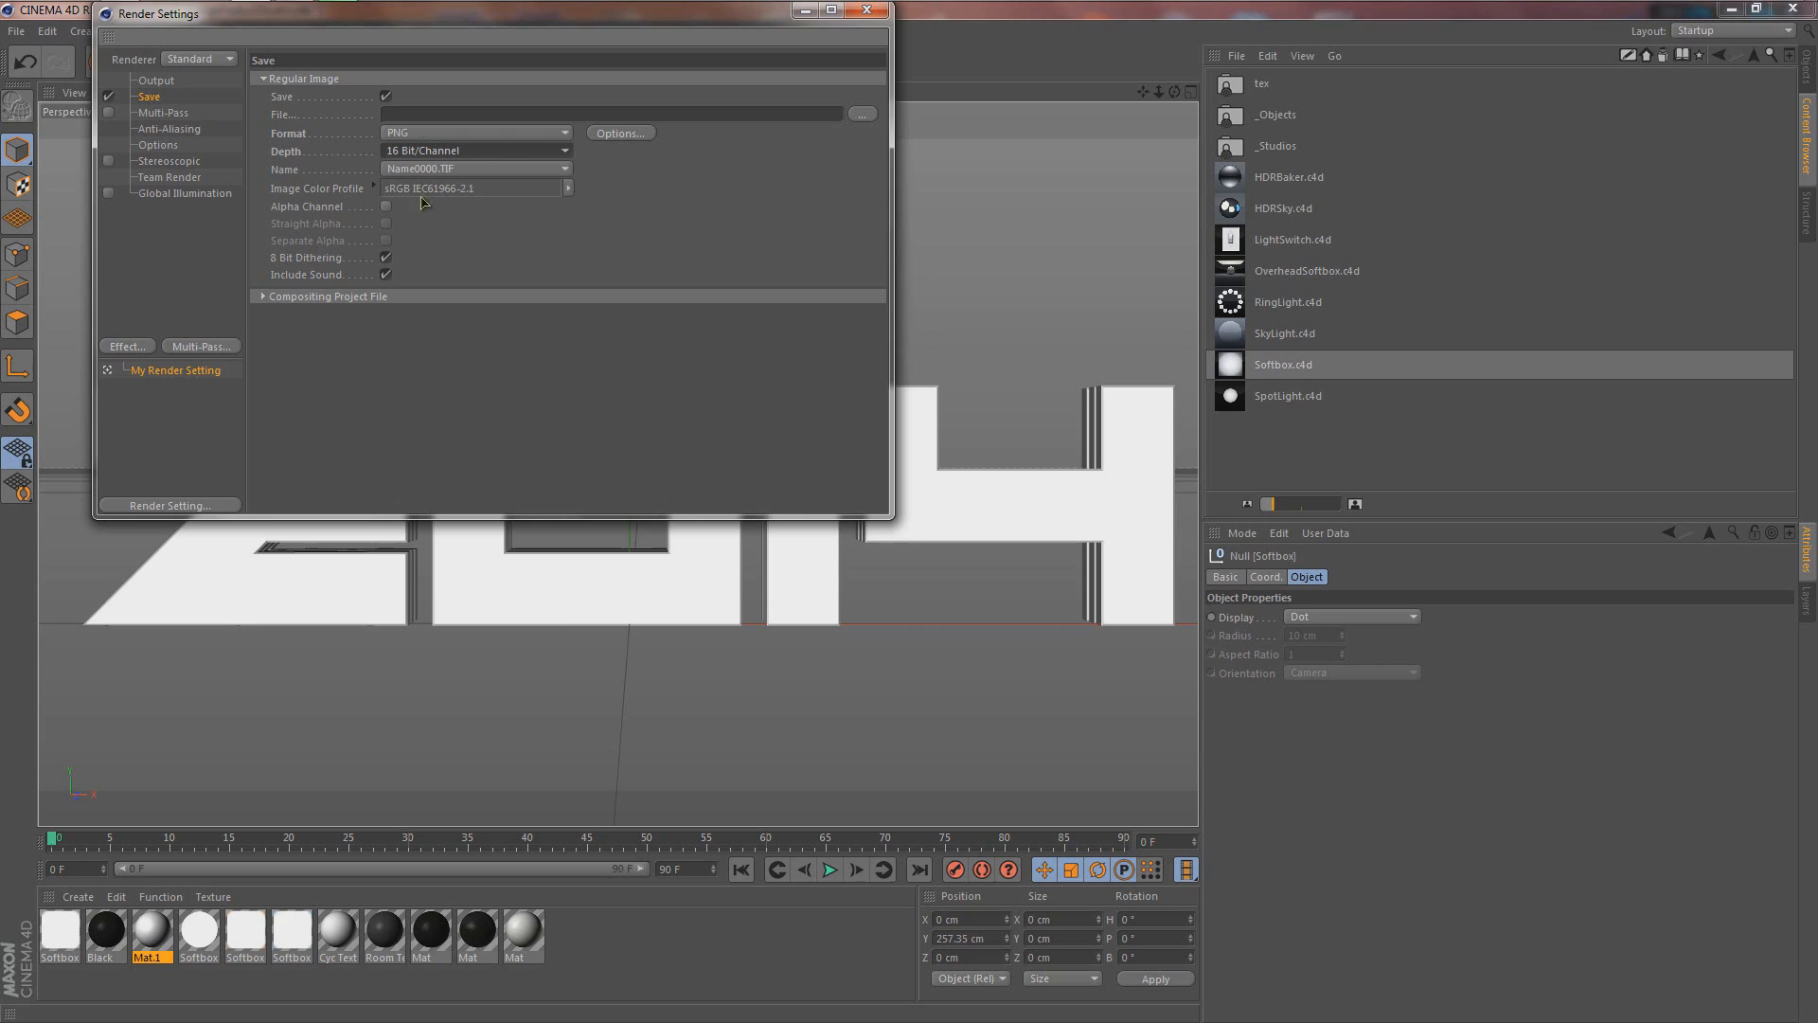
click(387, 207)
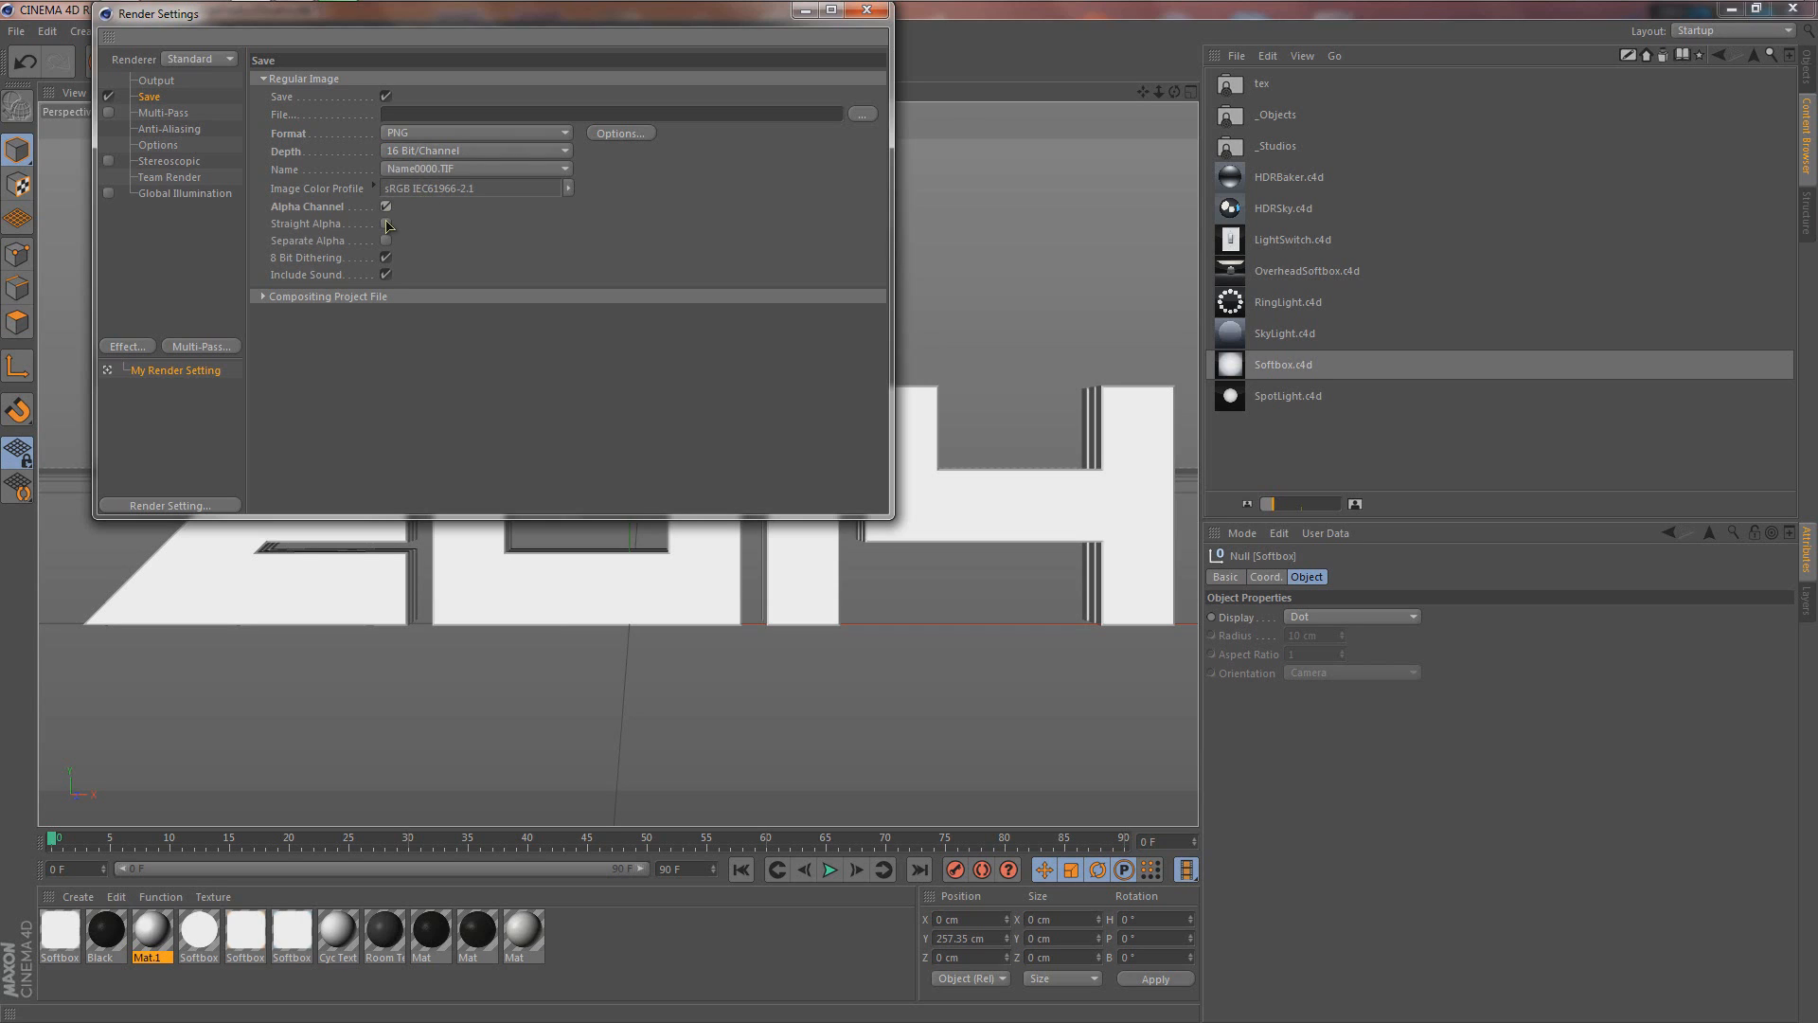
click(386, 224)
click(166, 145)
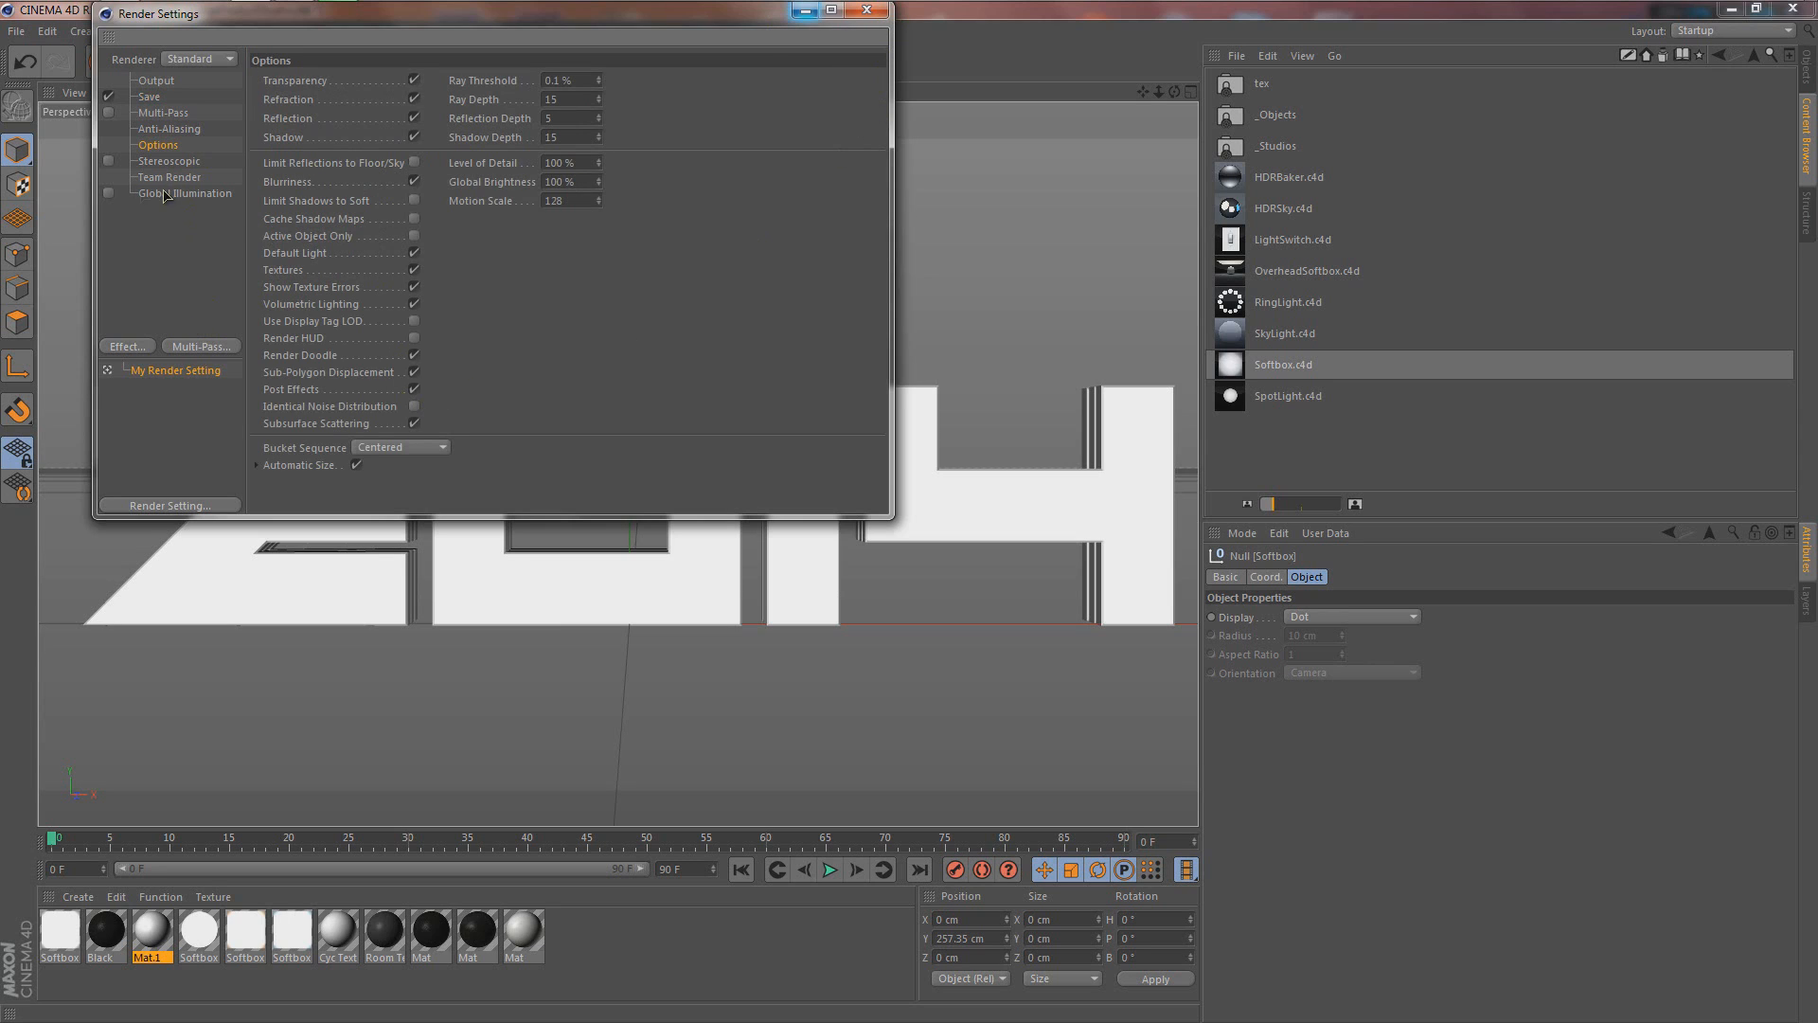
click(871, 13)
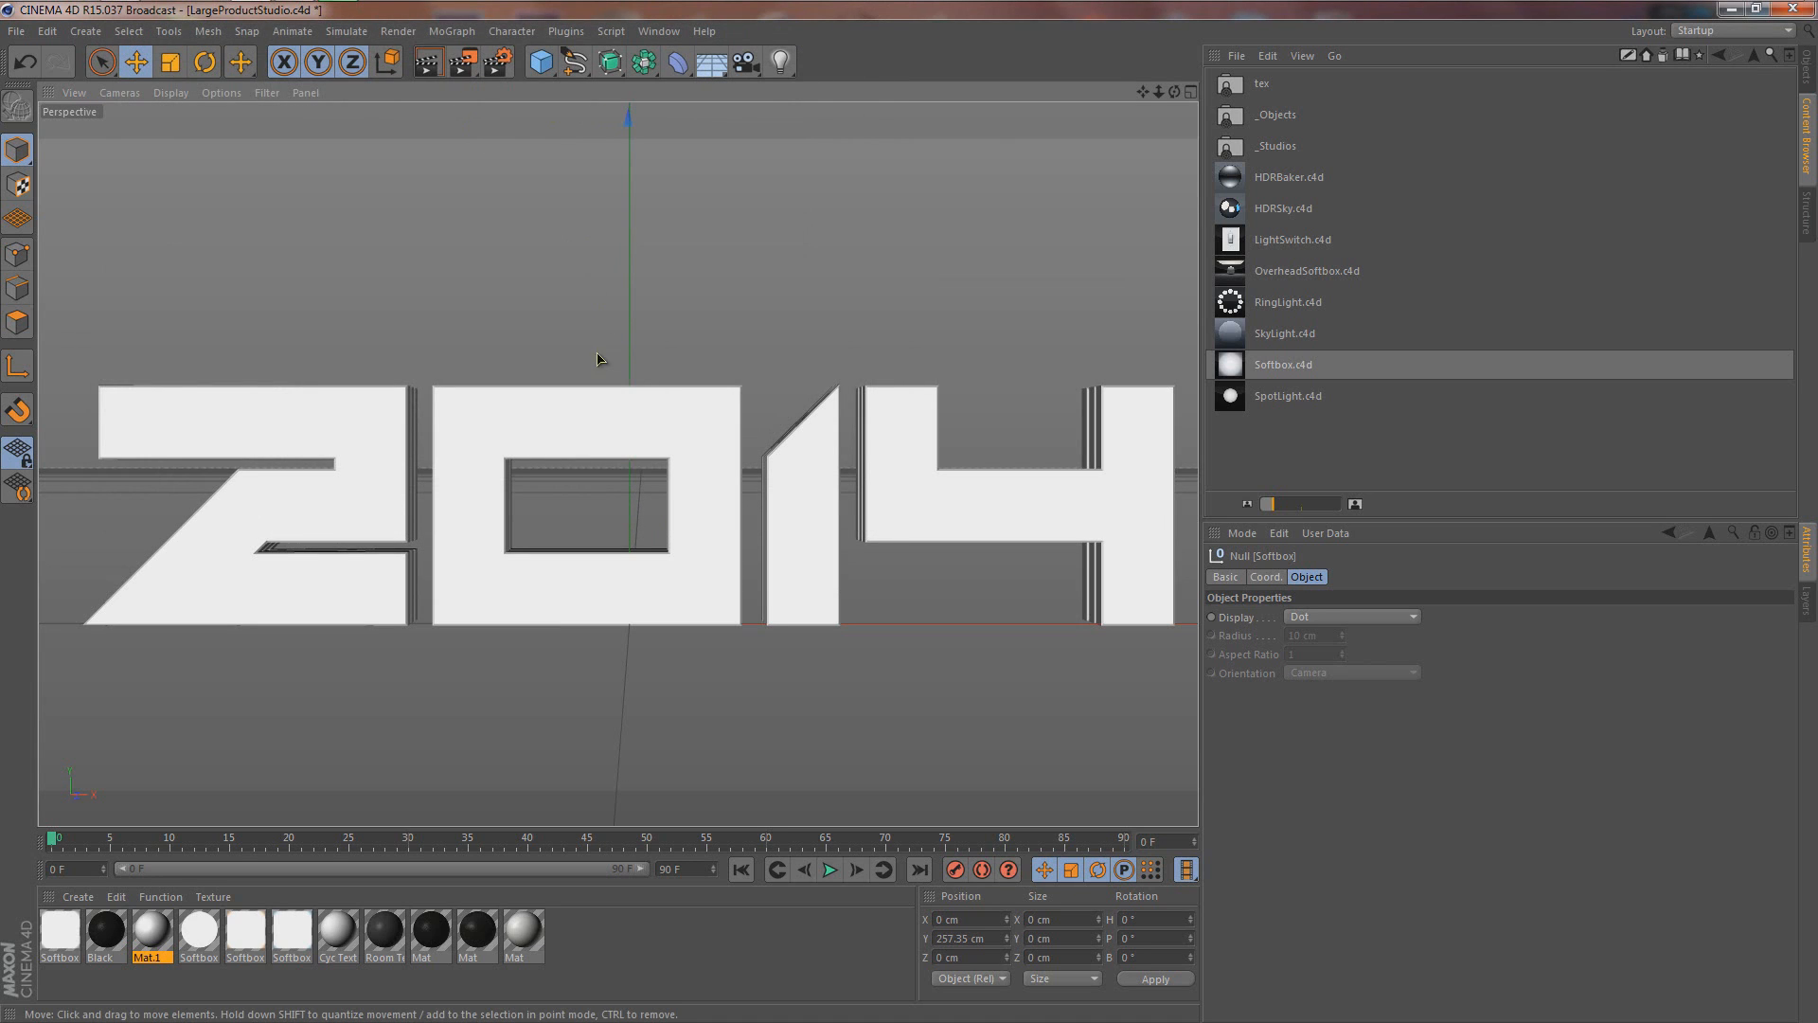
Step: Render the framed 2014 text to the Picture Viewer
key(1)
drag(670, 383, 659, 374)
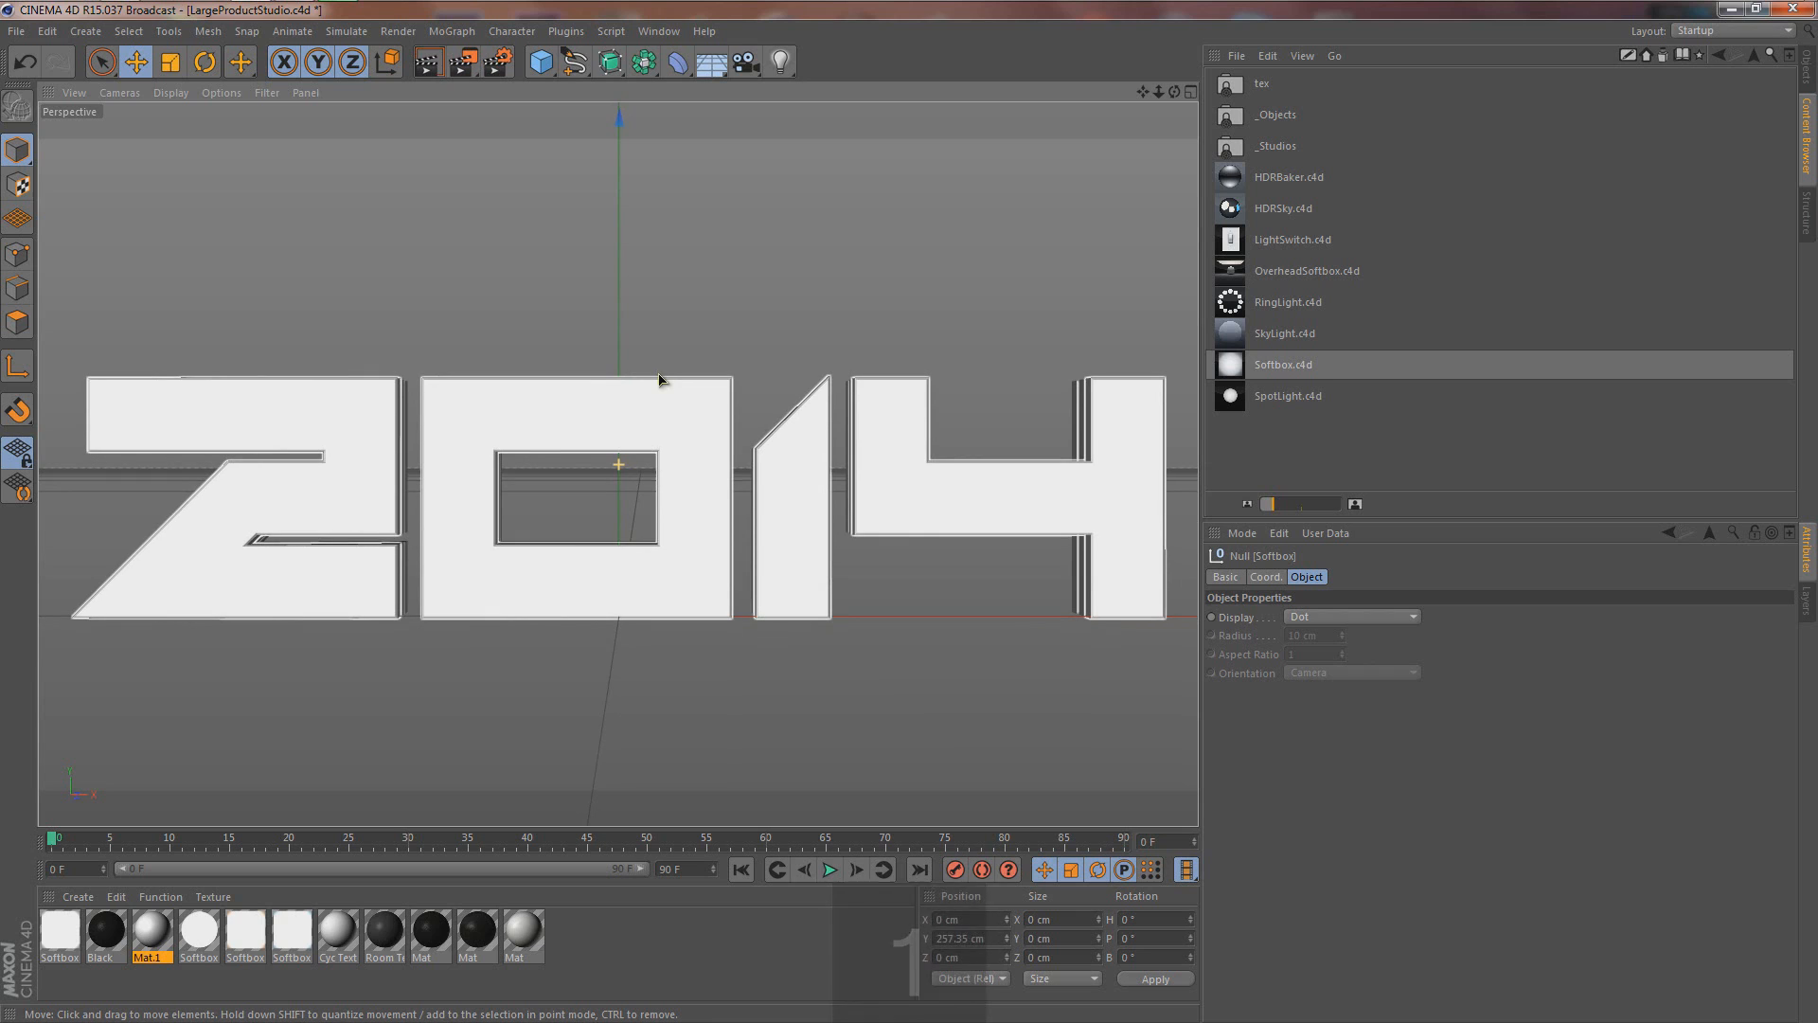
key(1)
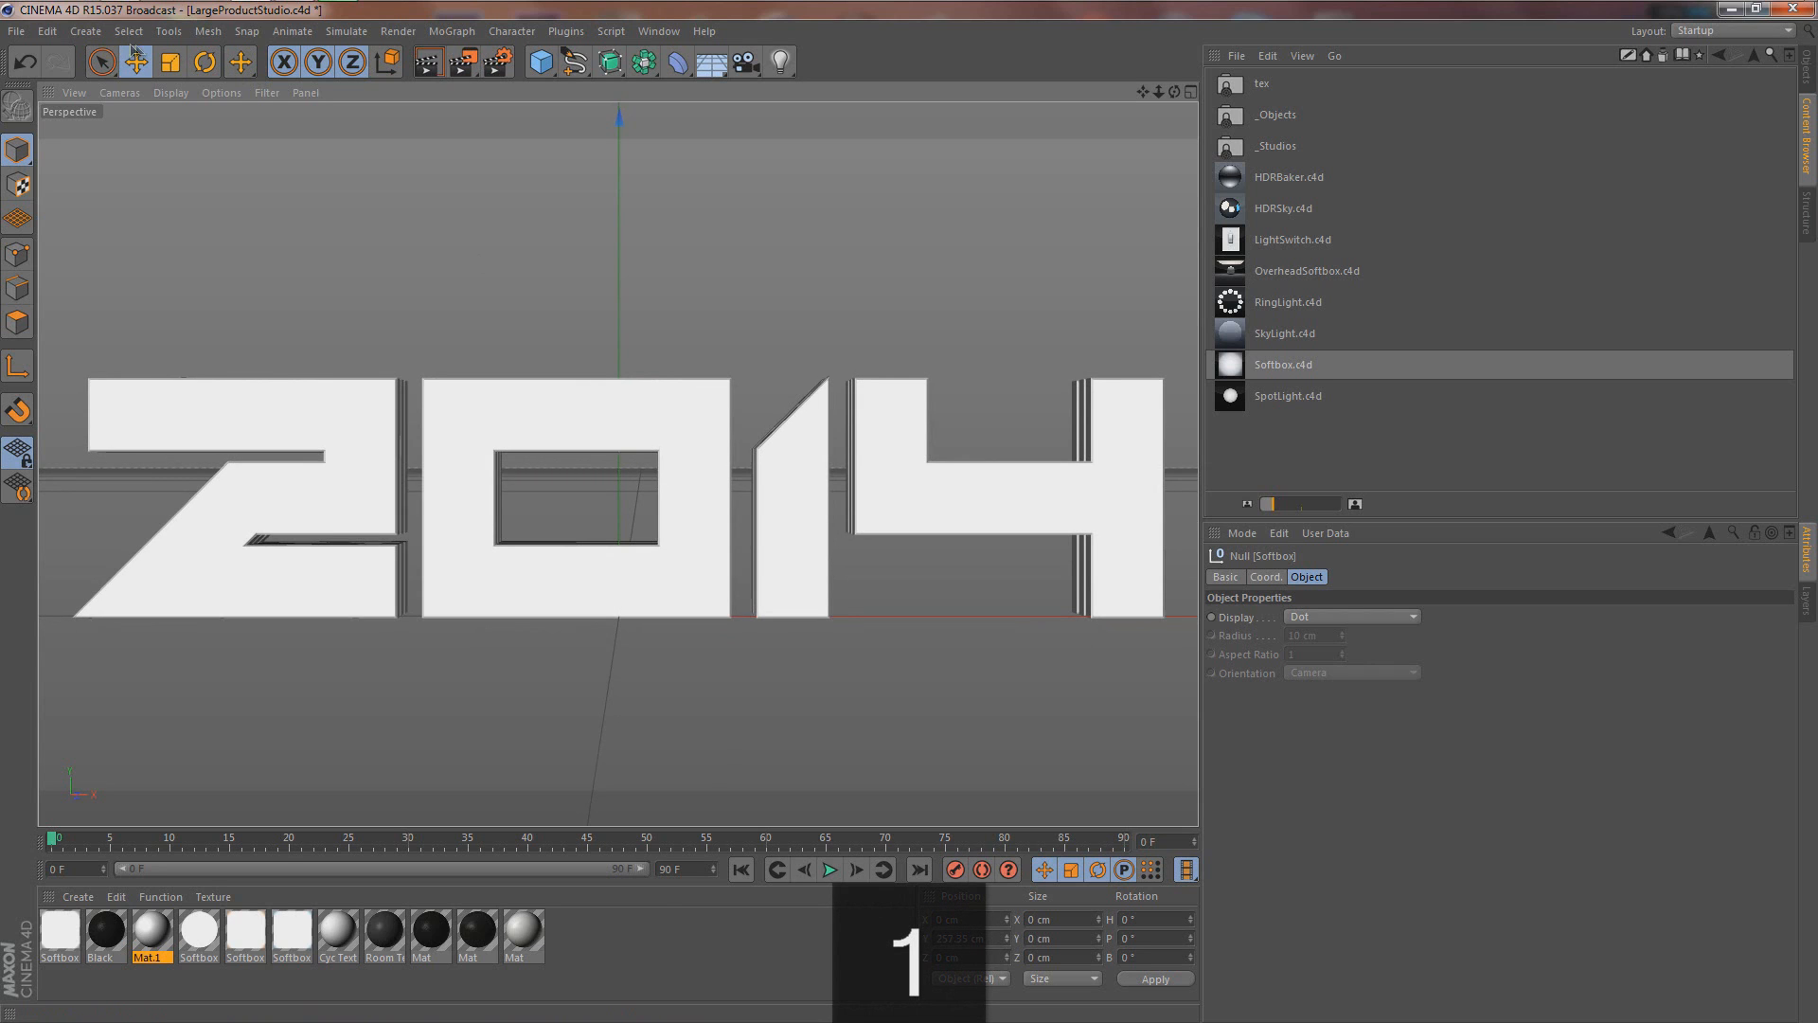
click(469, 68)
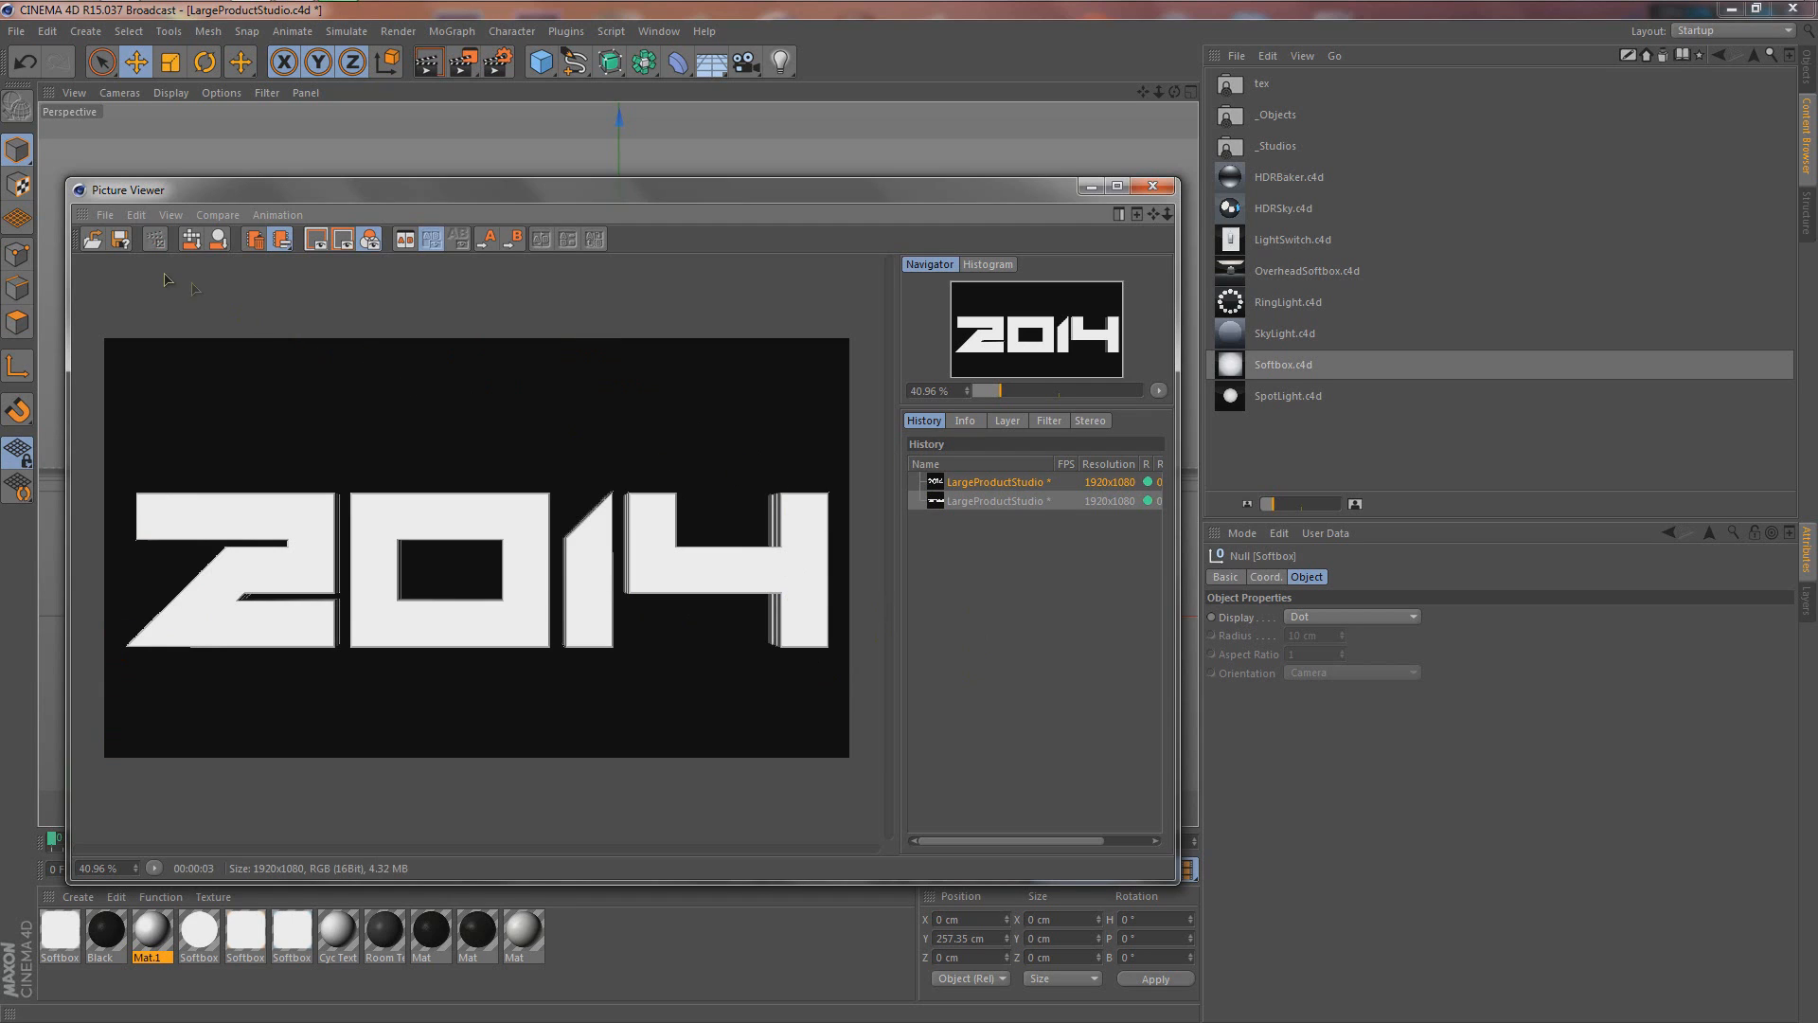
Step: Save the rendered image to the desktop as a 16 bits/channel PNG with alpha channel, named 2014 Project II
click(120, 240)
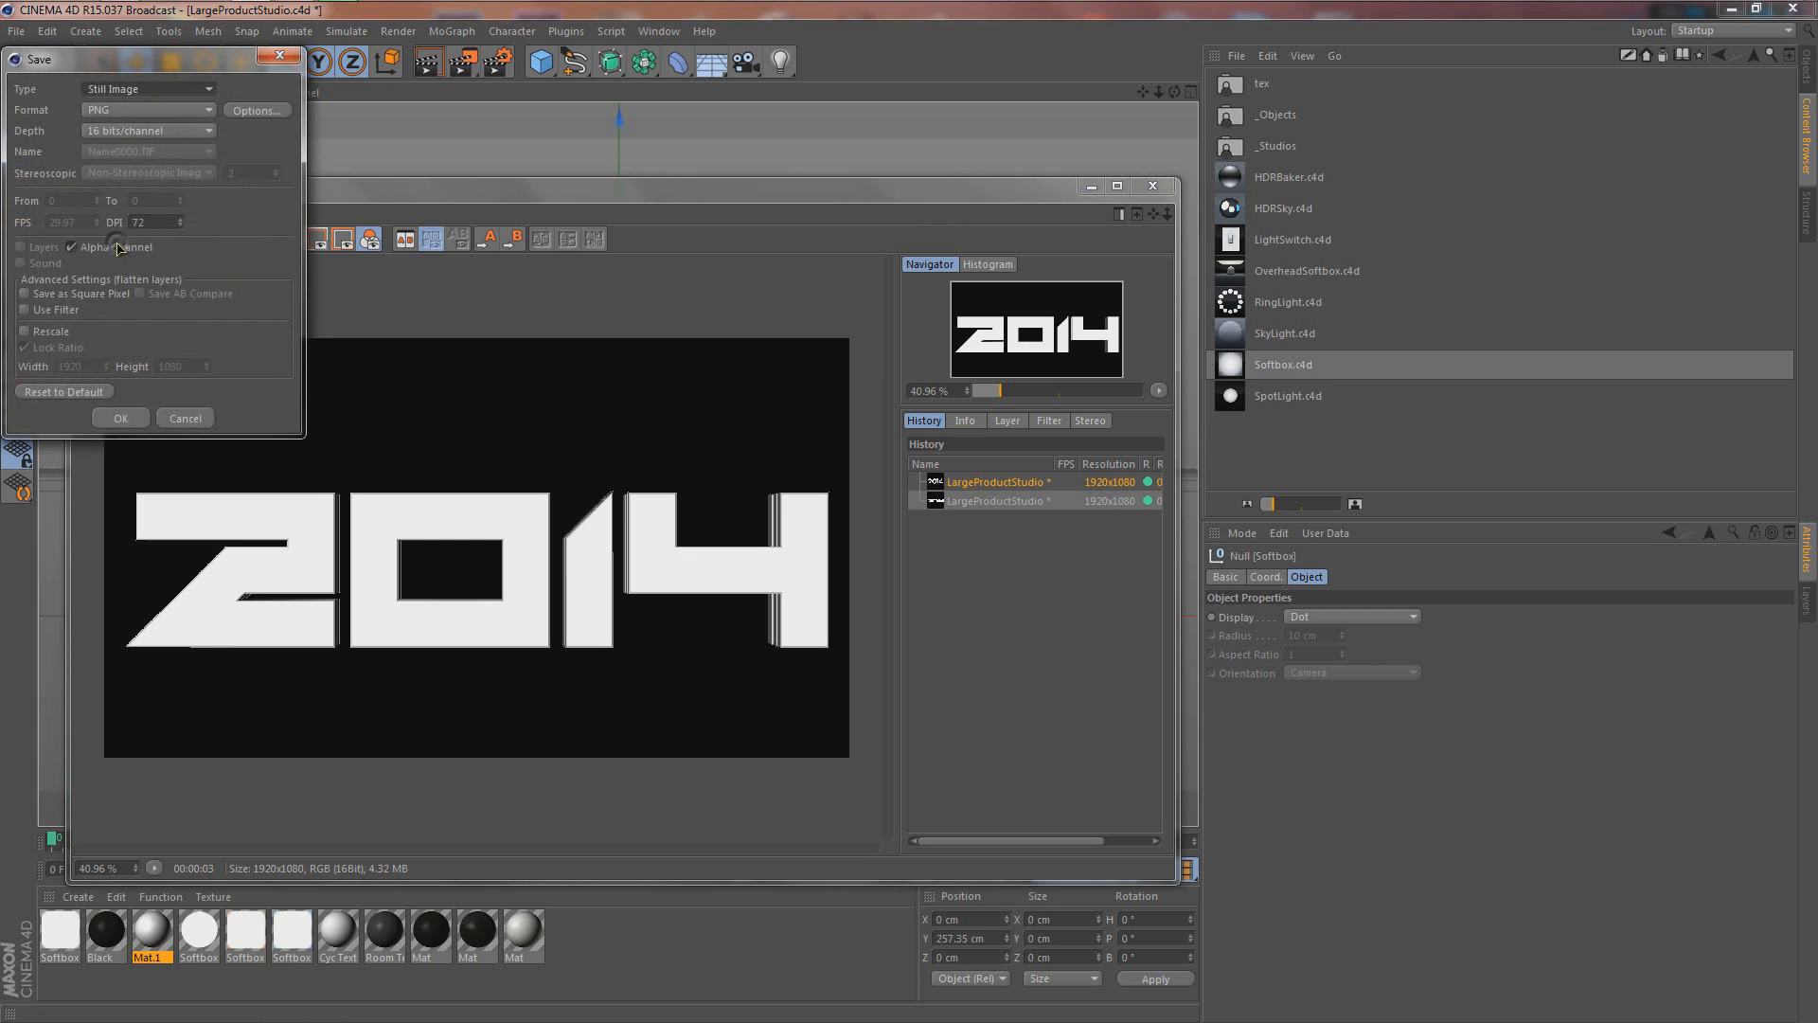
click(119, 111)
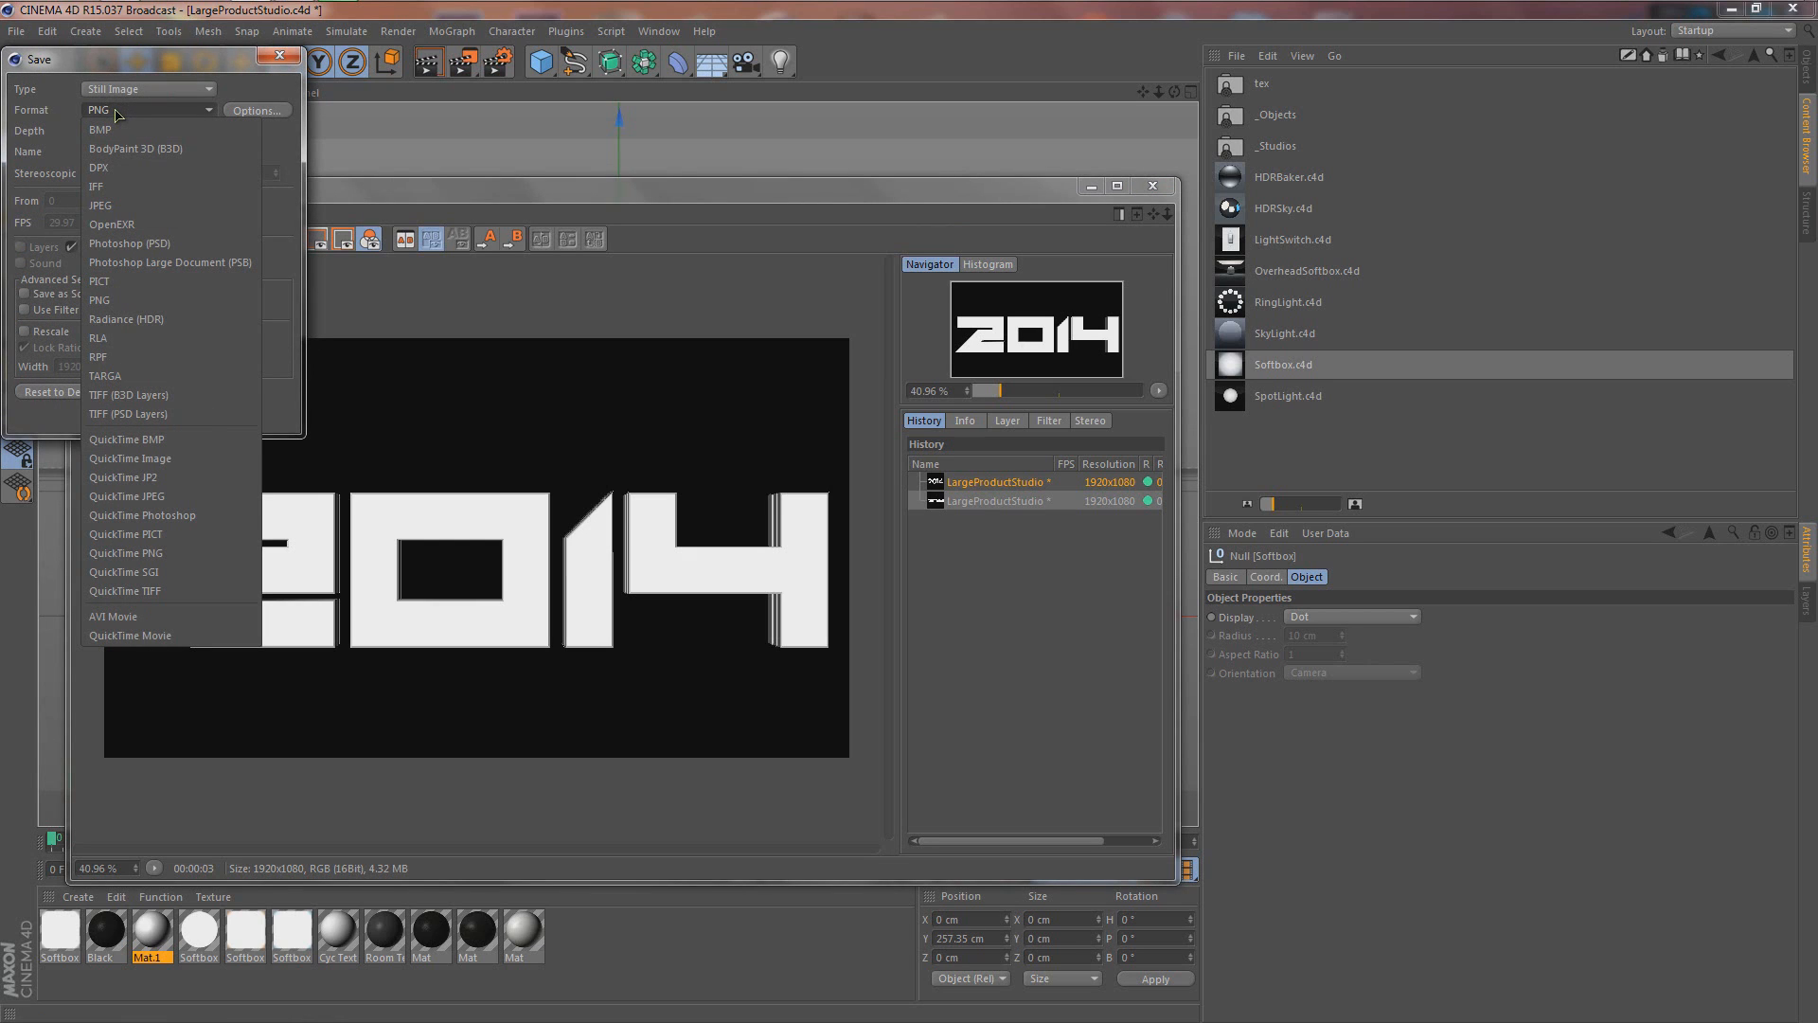
click(282, 257)
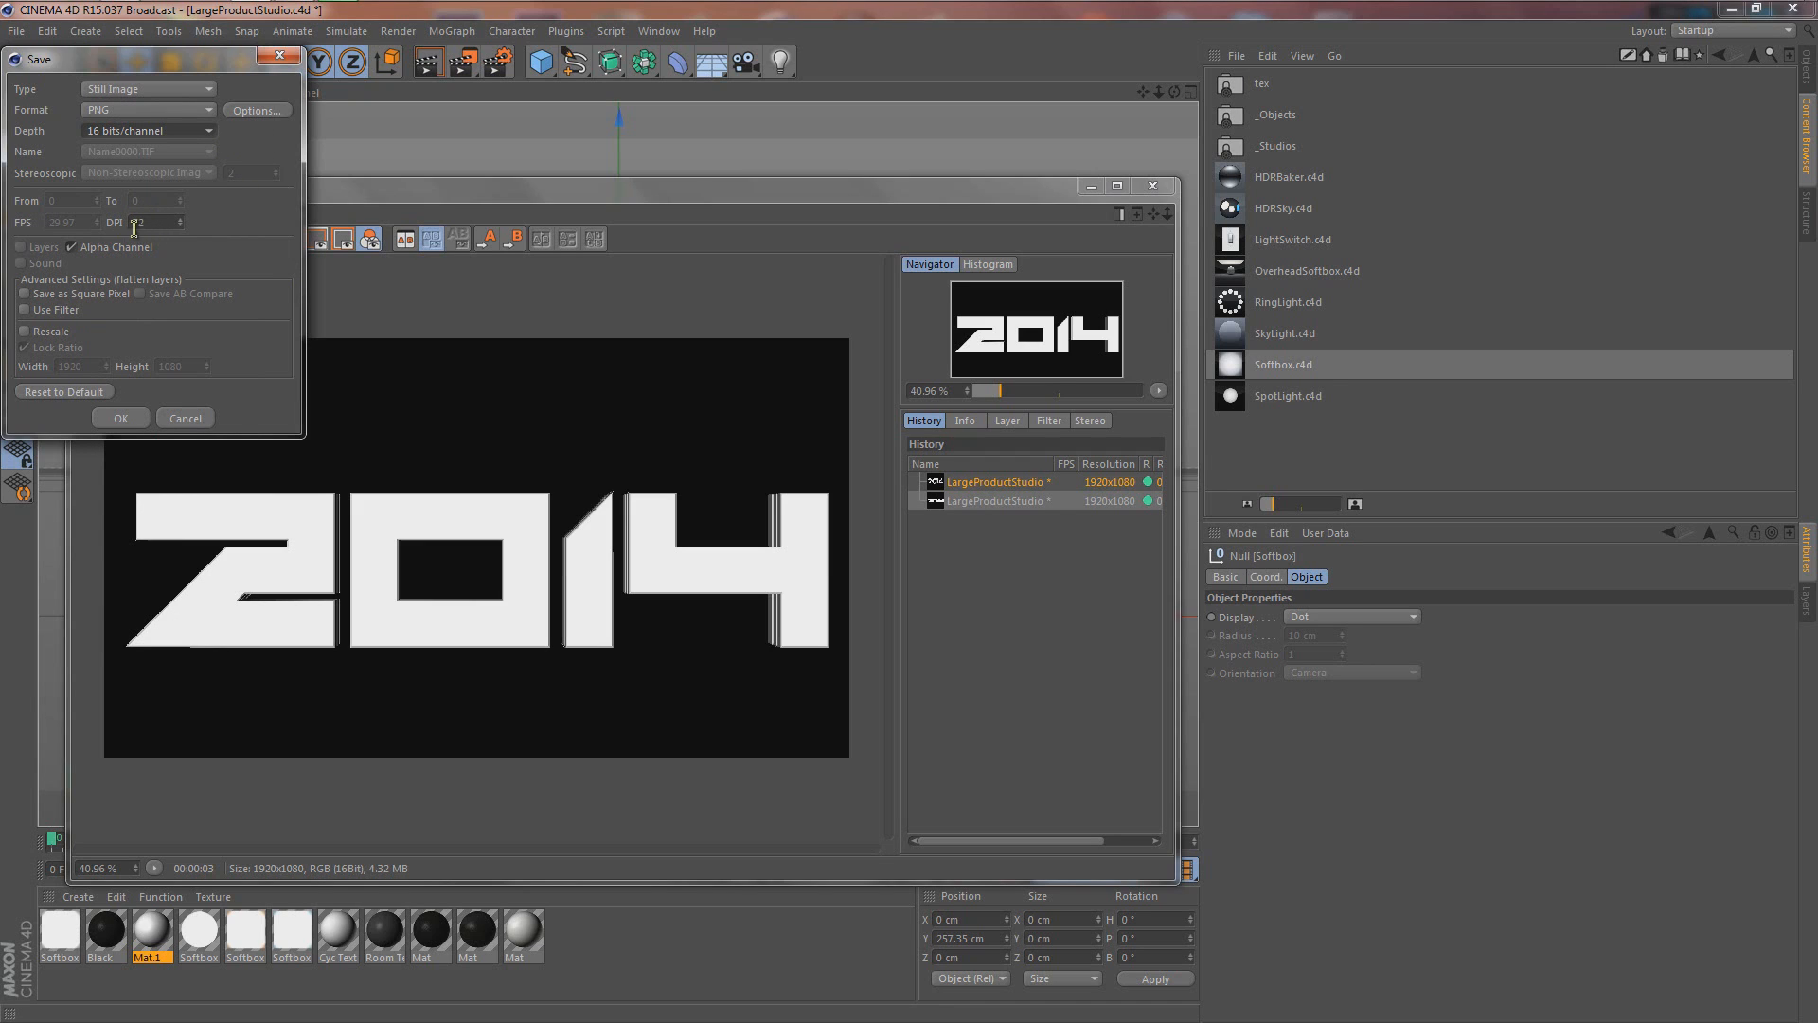
click(72, 248)
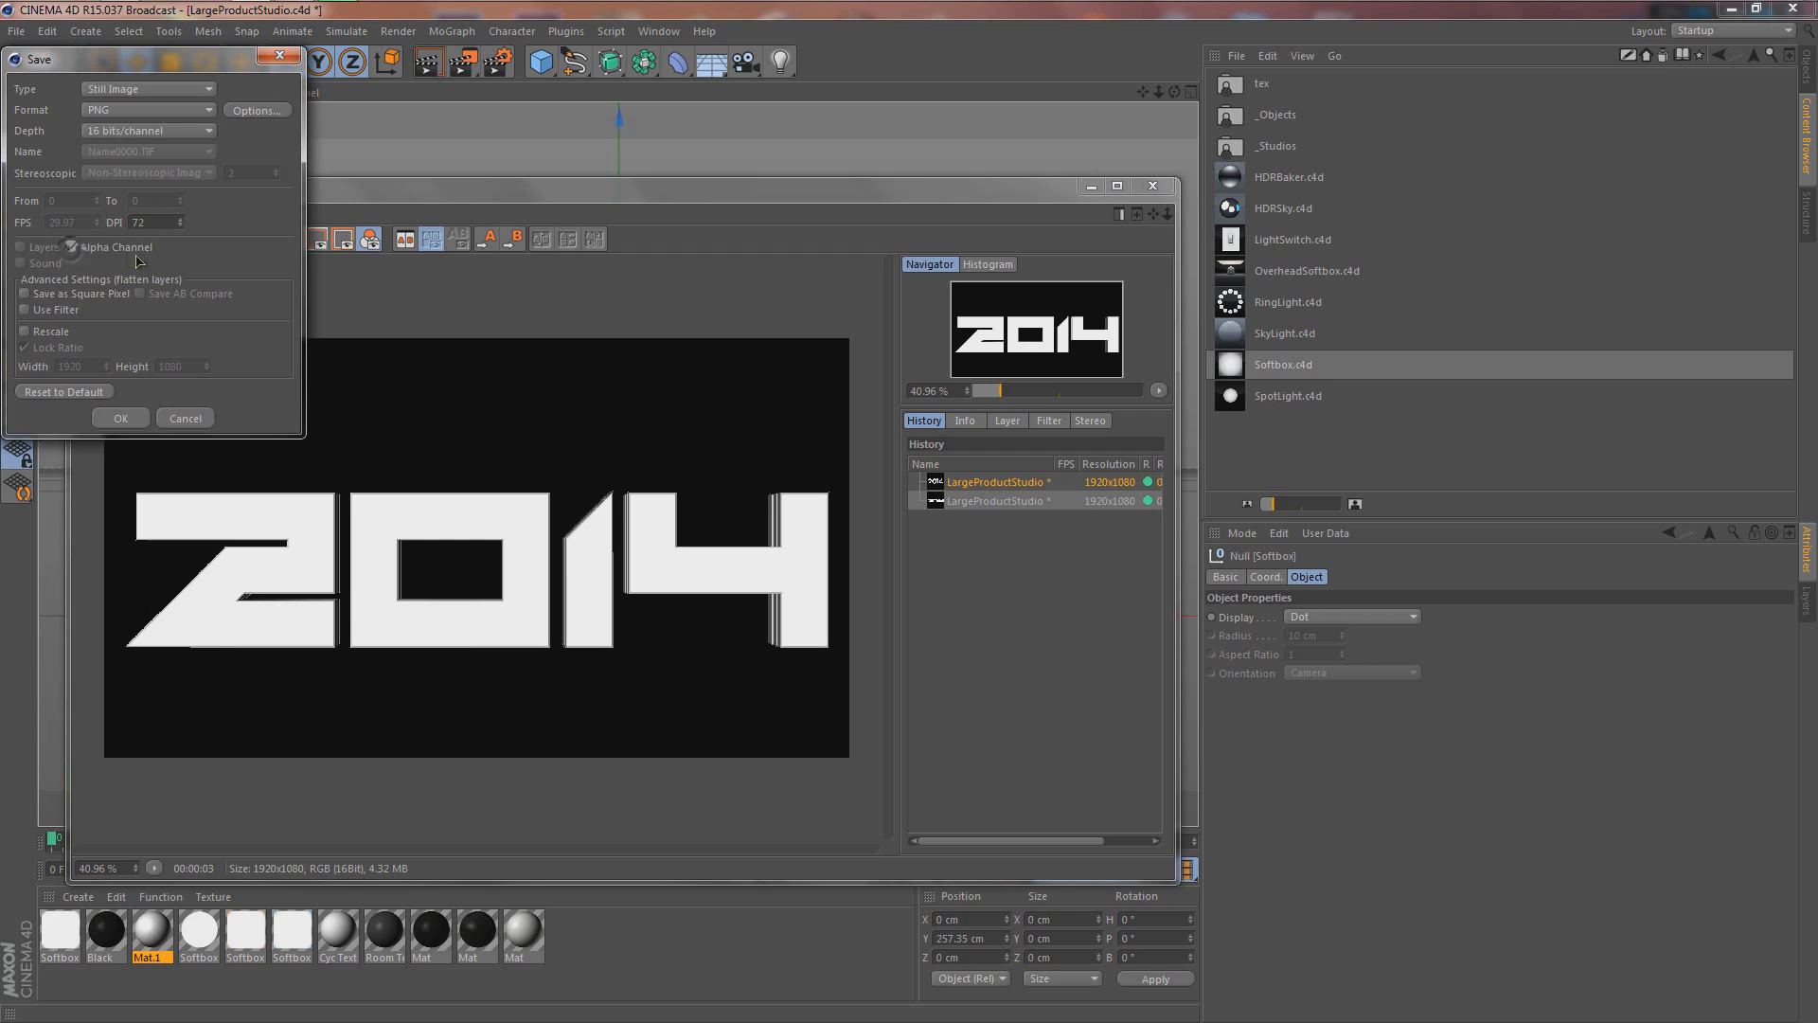
click(130, 418)
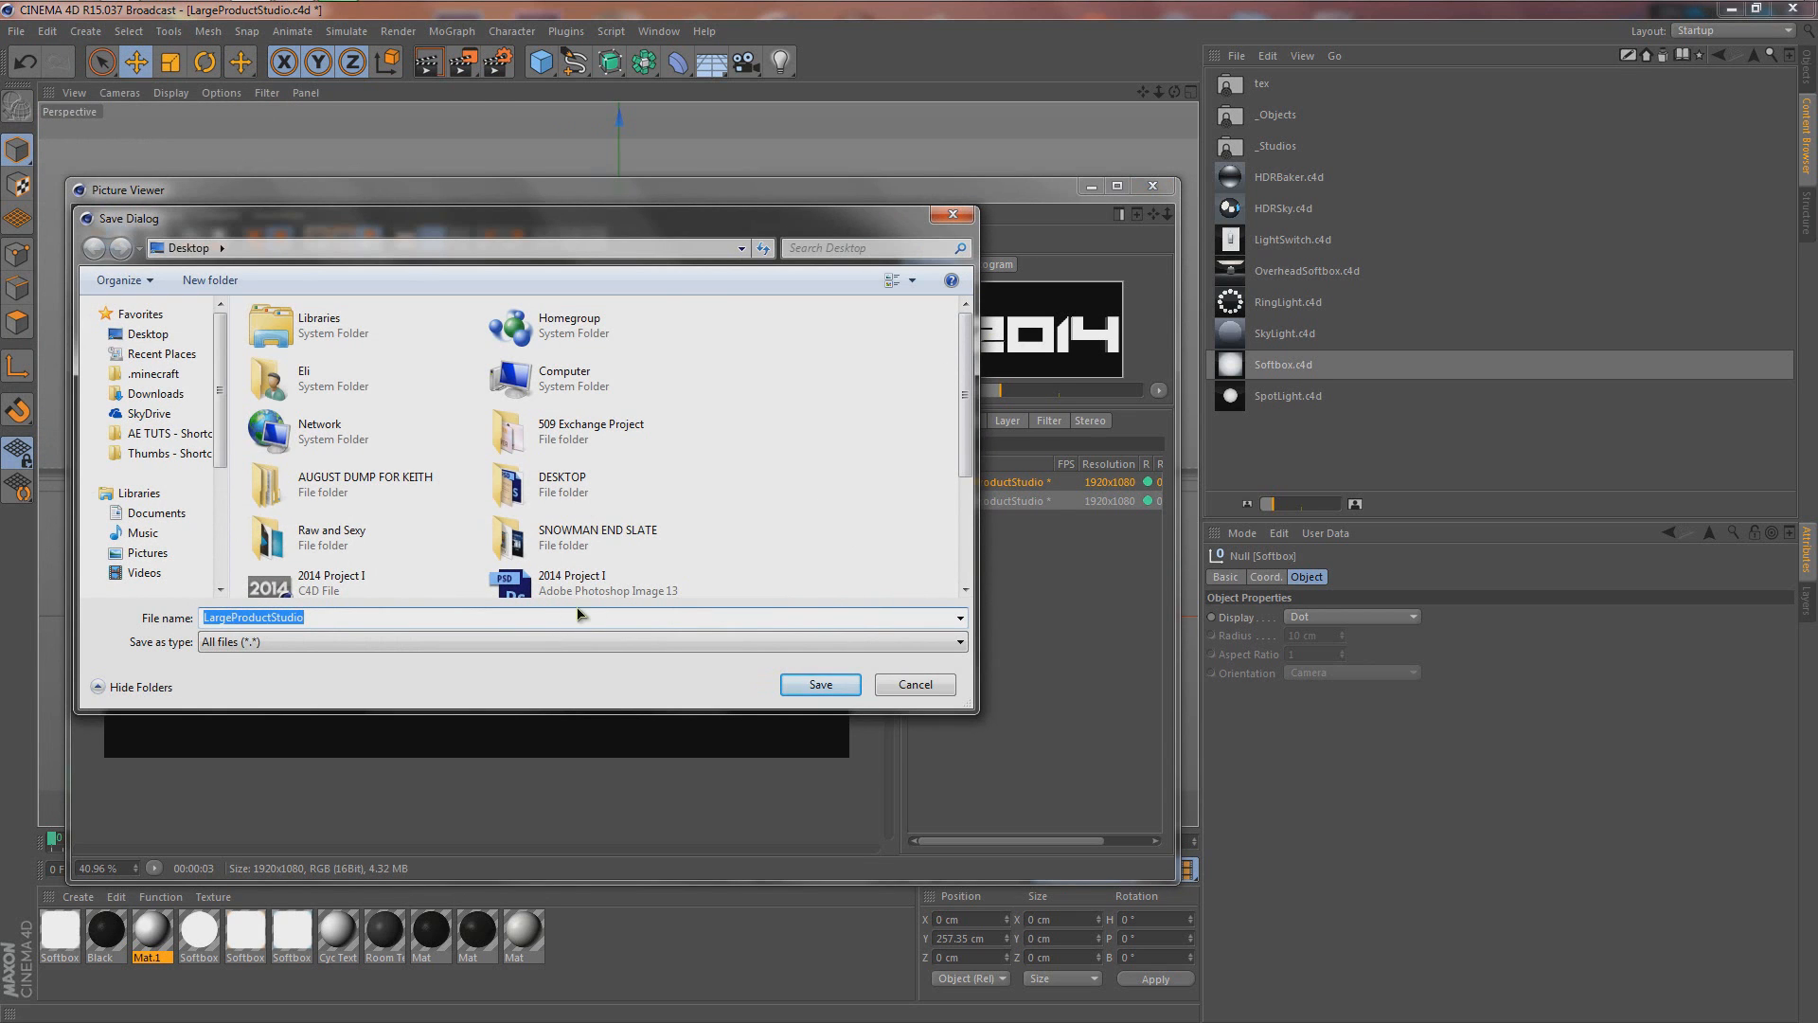
text(2014 )
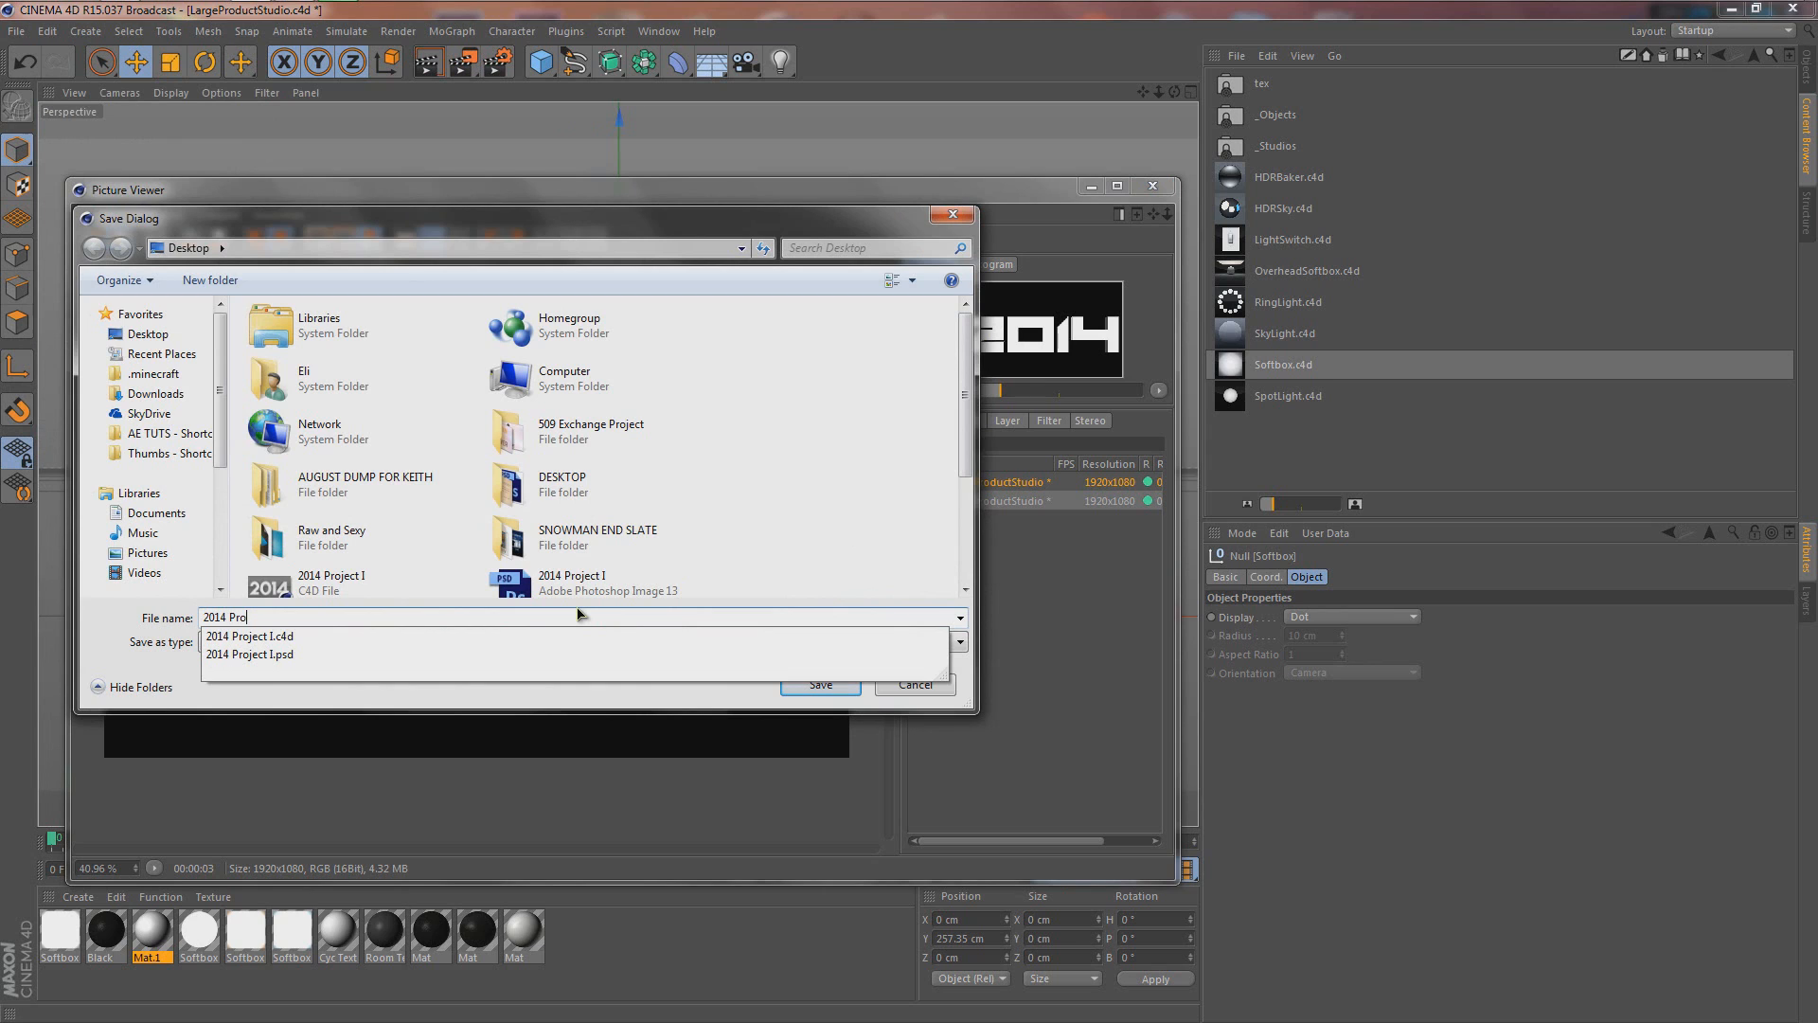
text(Project)
key(Return)
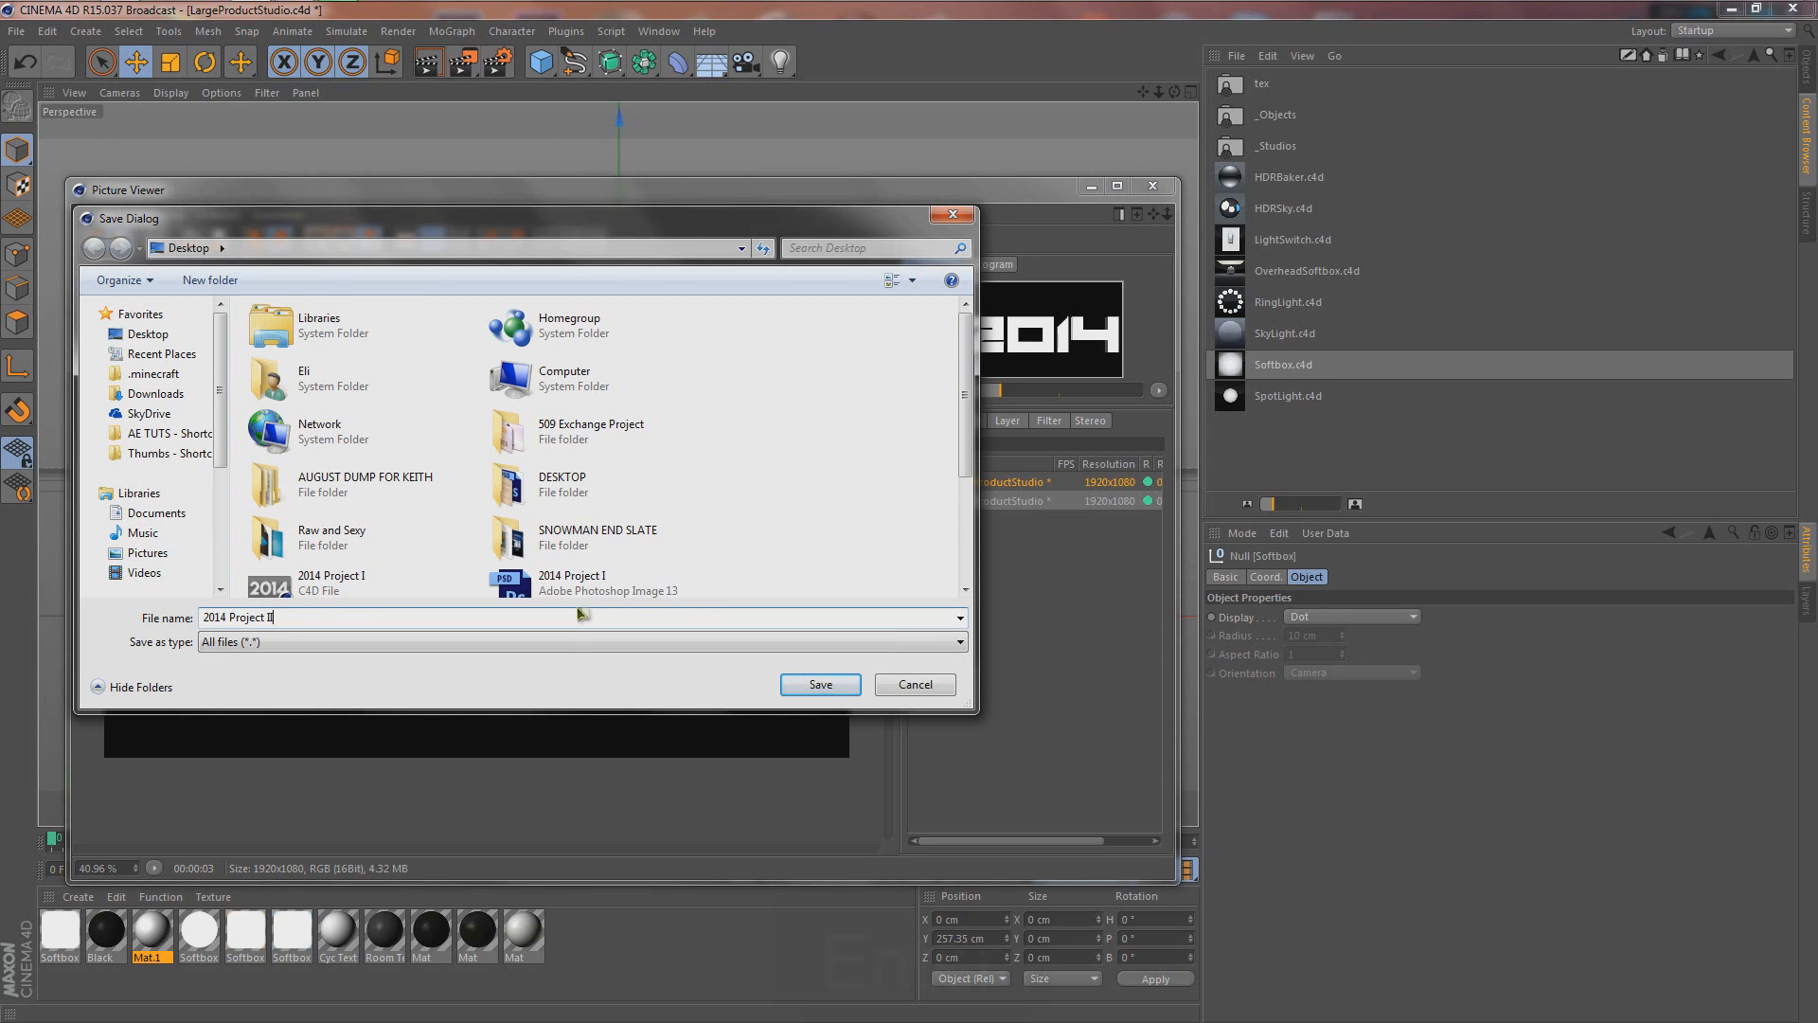
click(1091, 187)
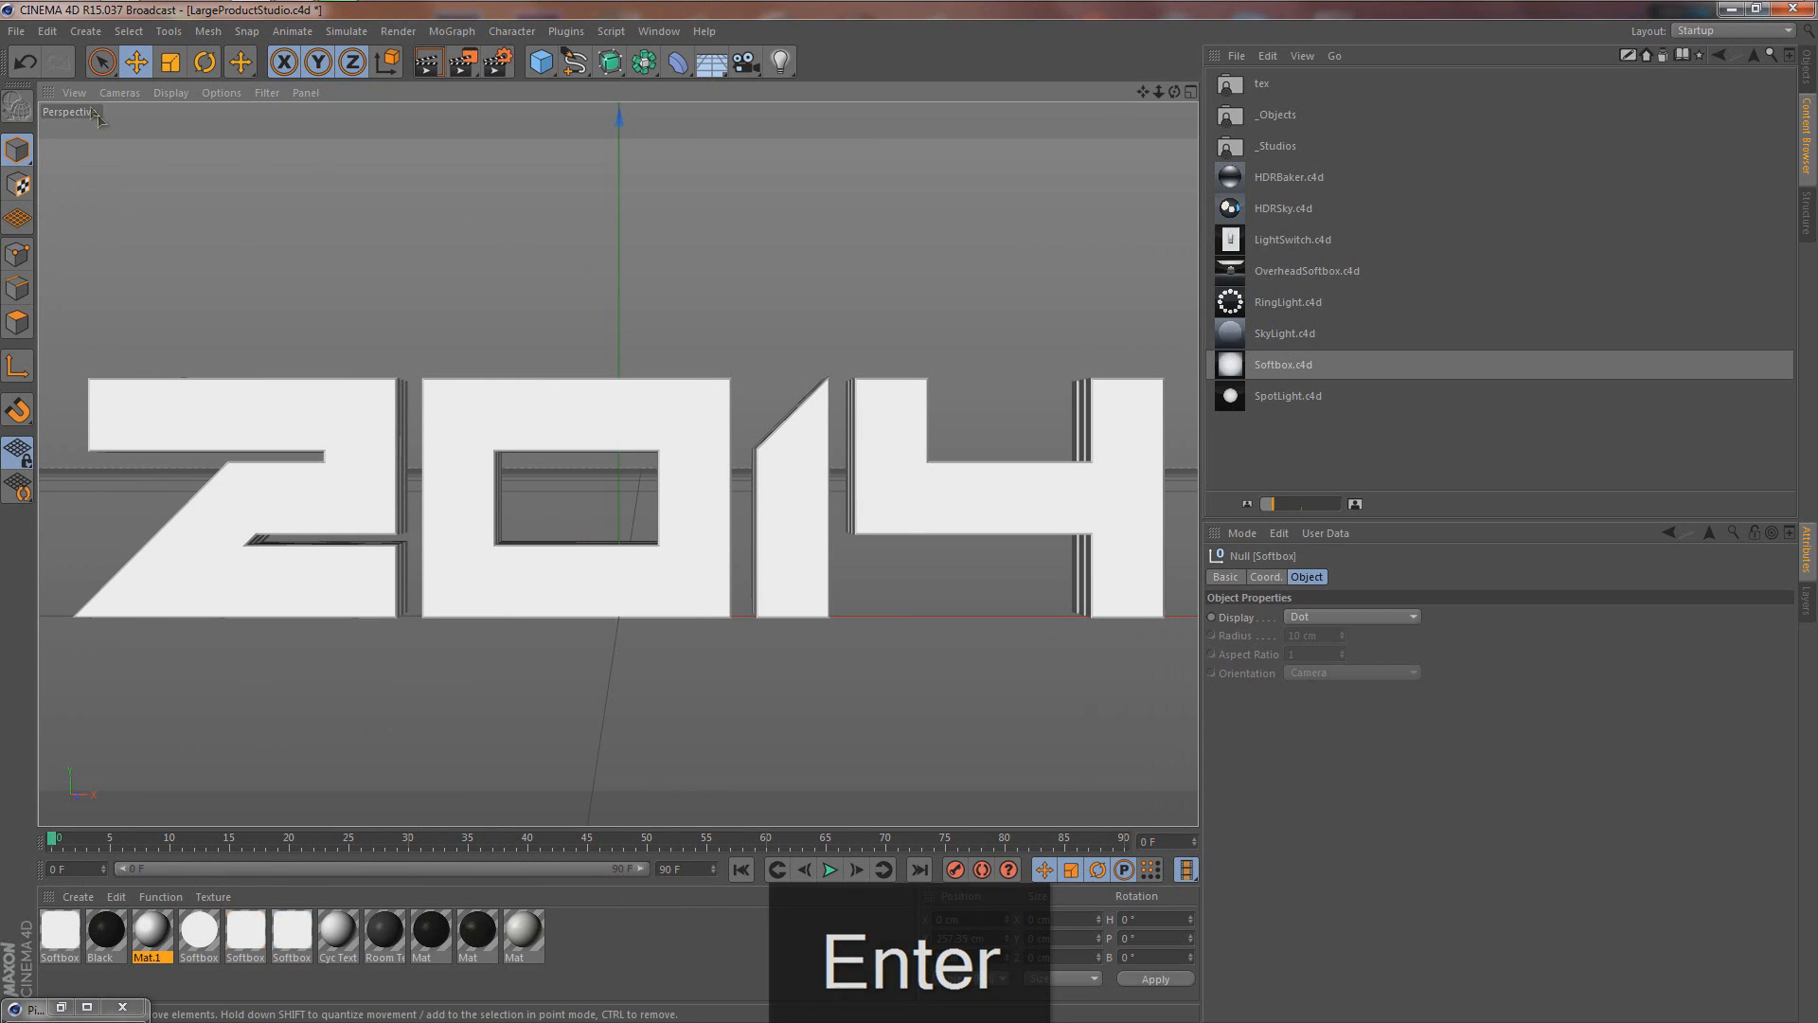
Step: Save the scene to the desktop as 2014 Project II and close Cinema 4D
click(16, 31)
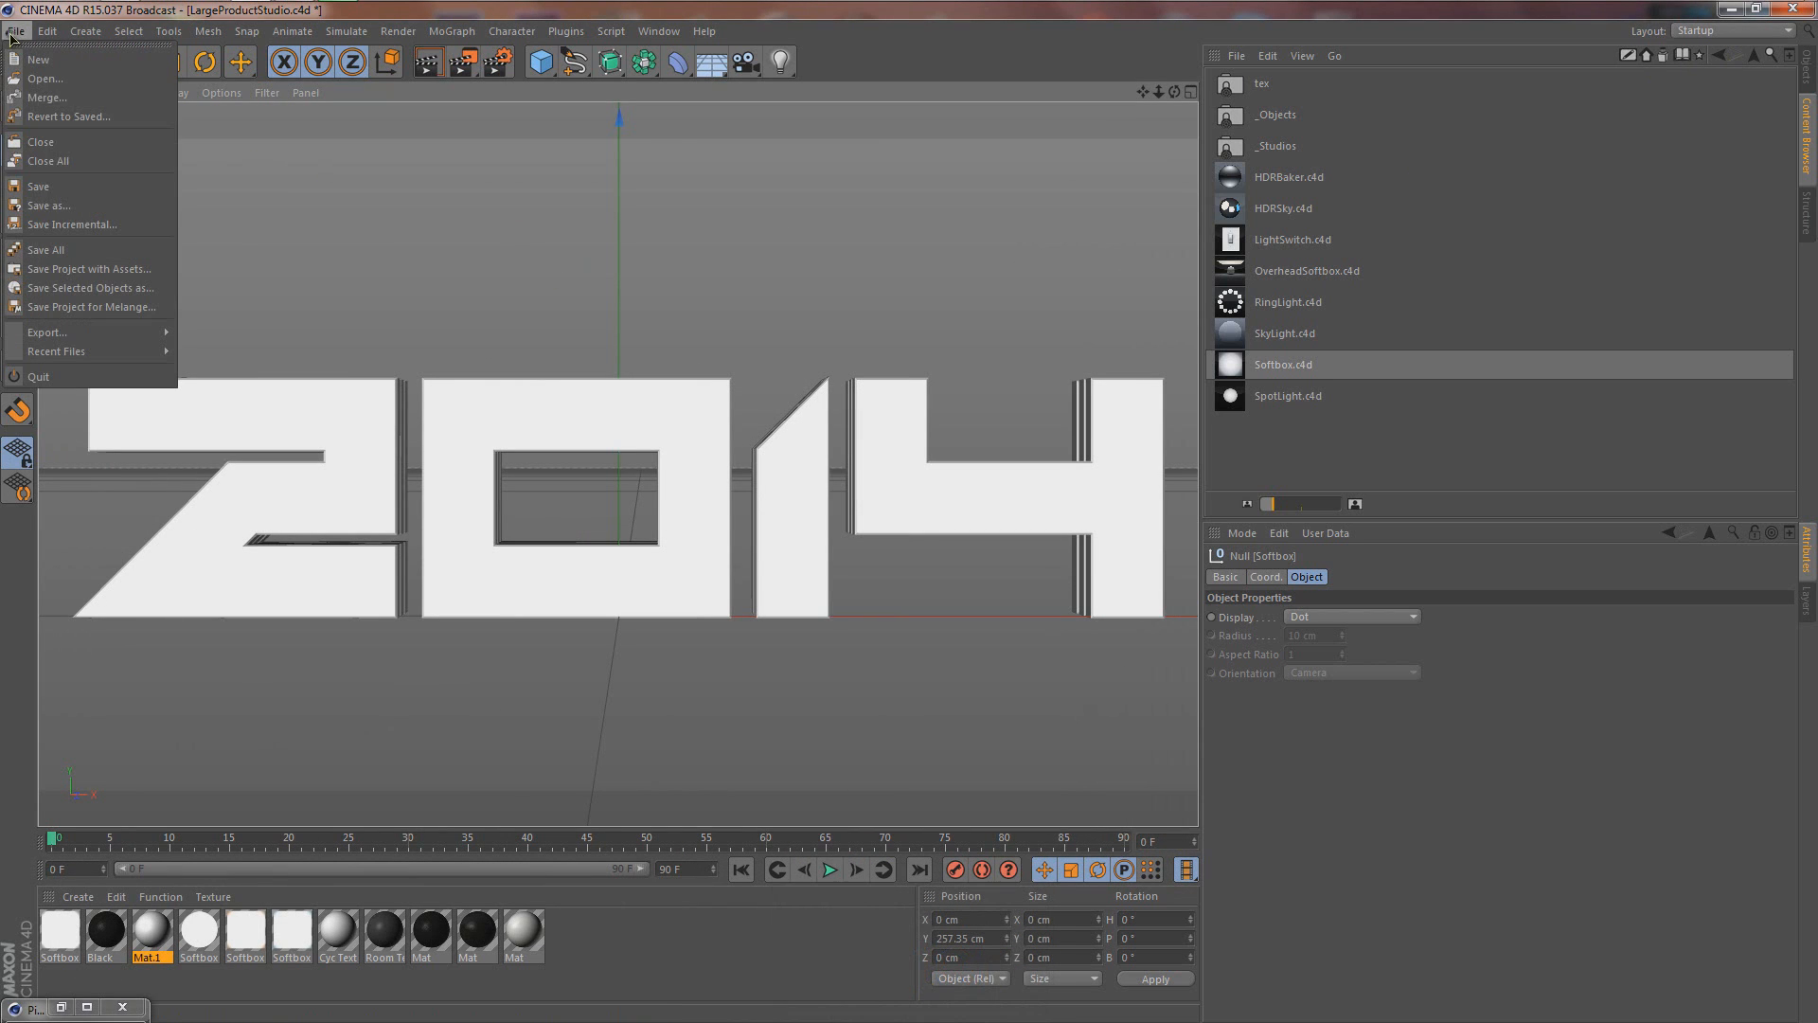
click(43, 205)
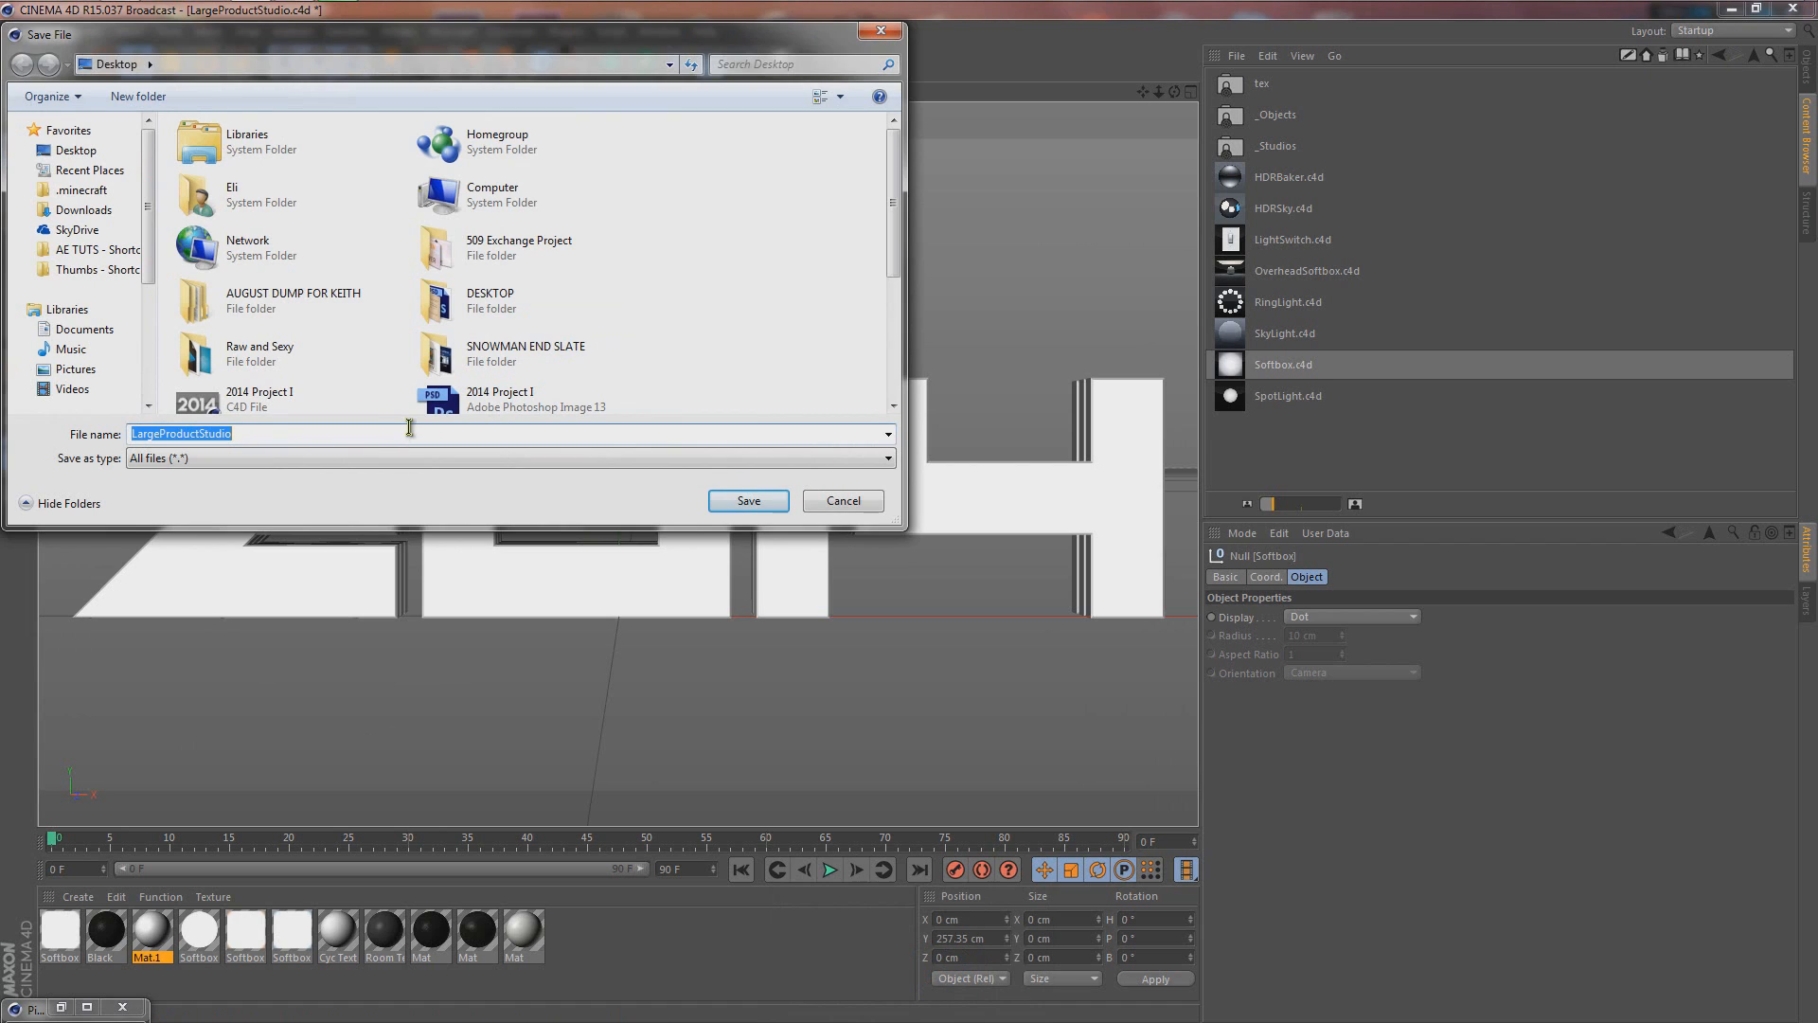
text(2014 )
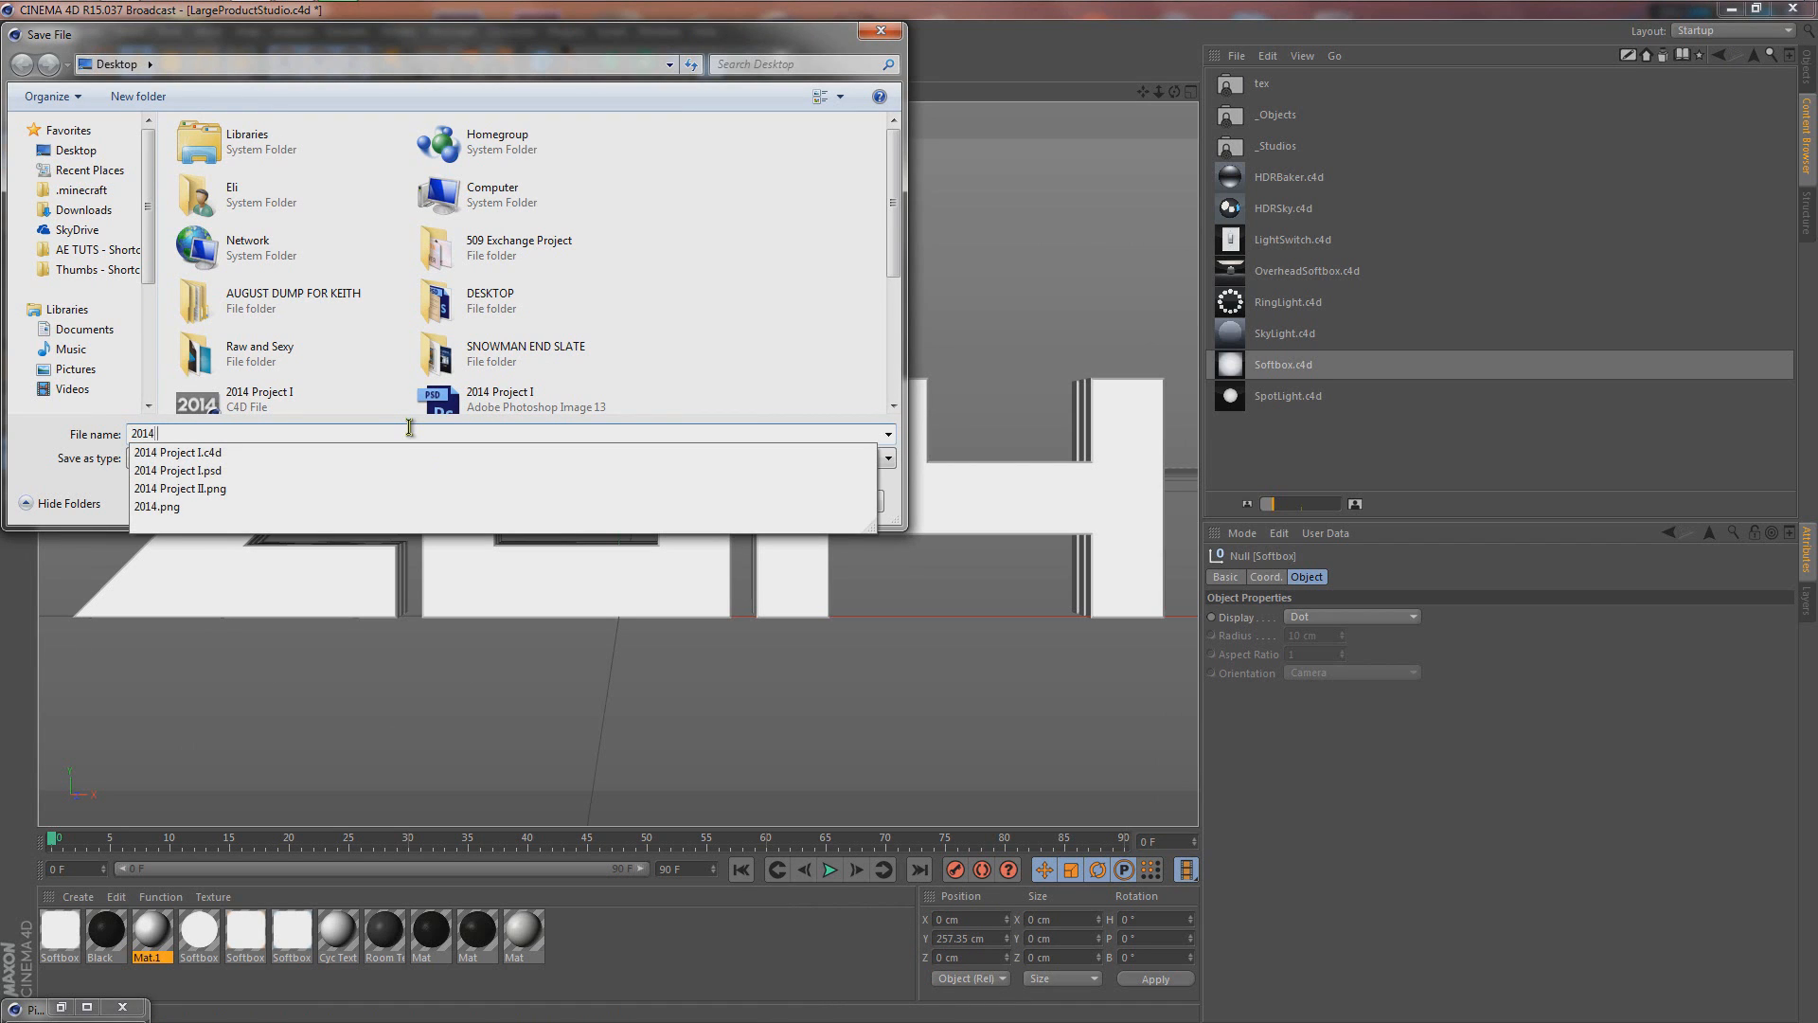
text(Project )
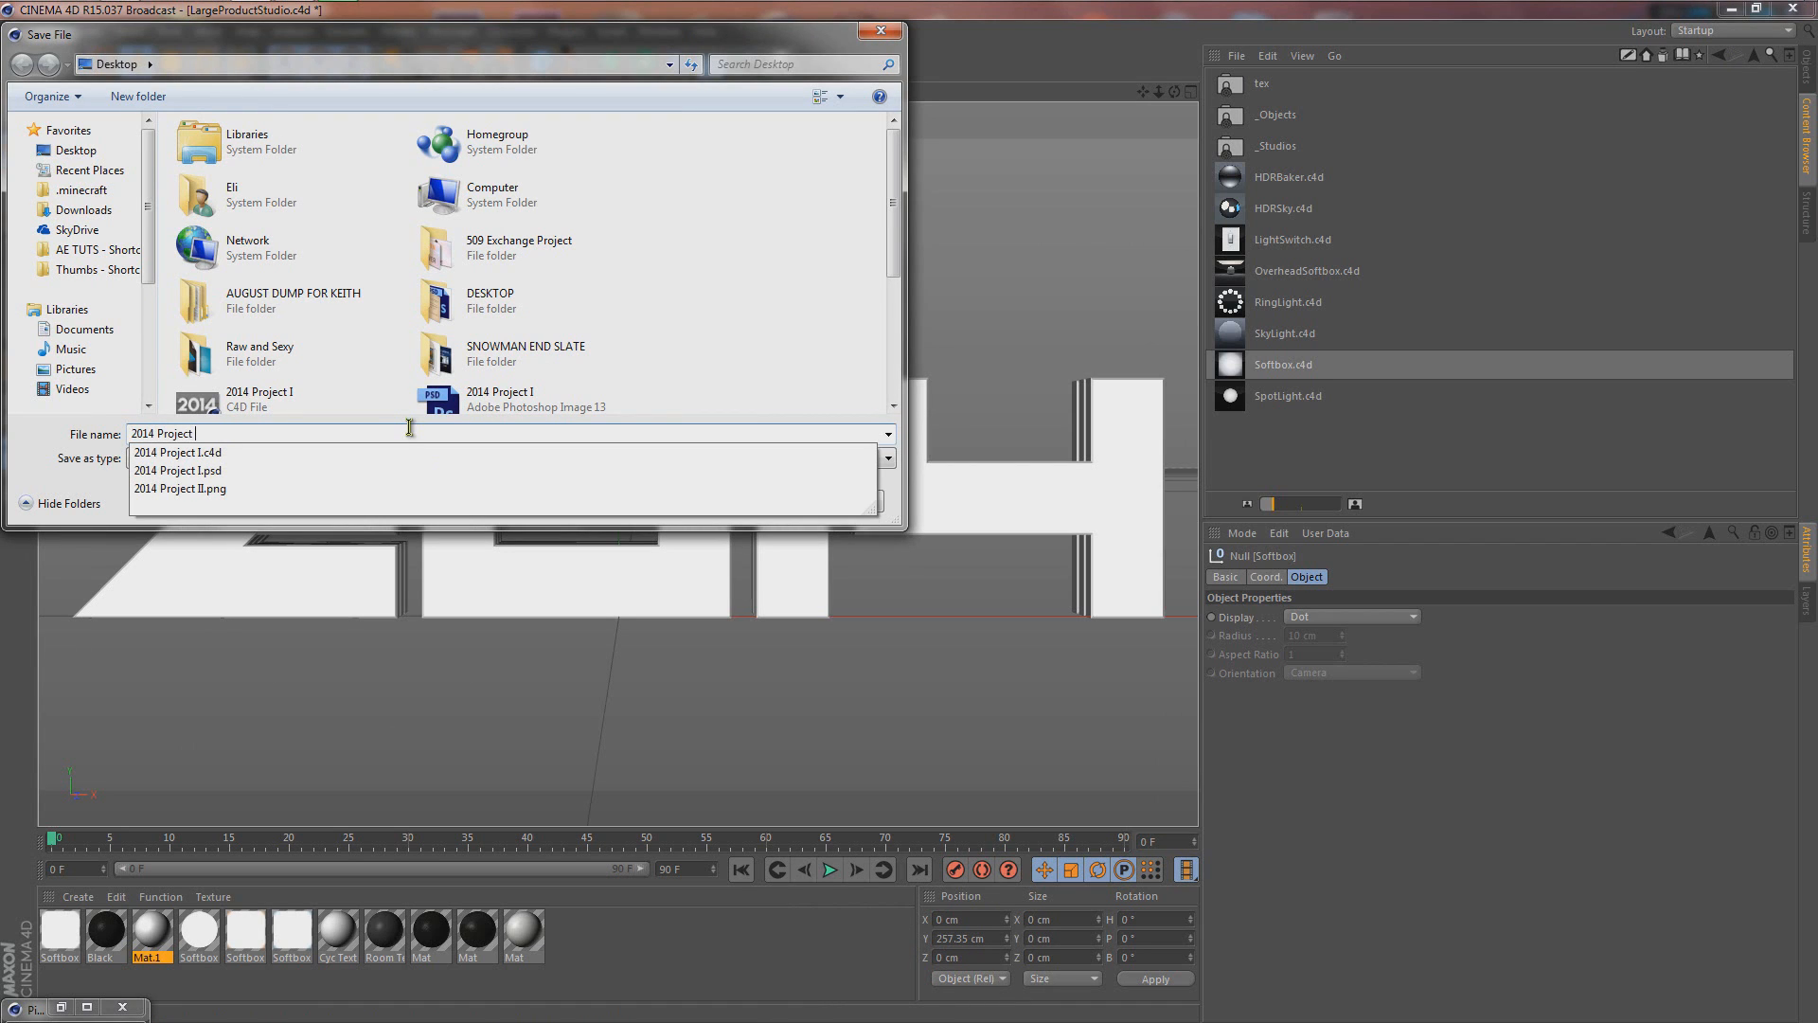
text(II)
key(Return)
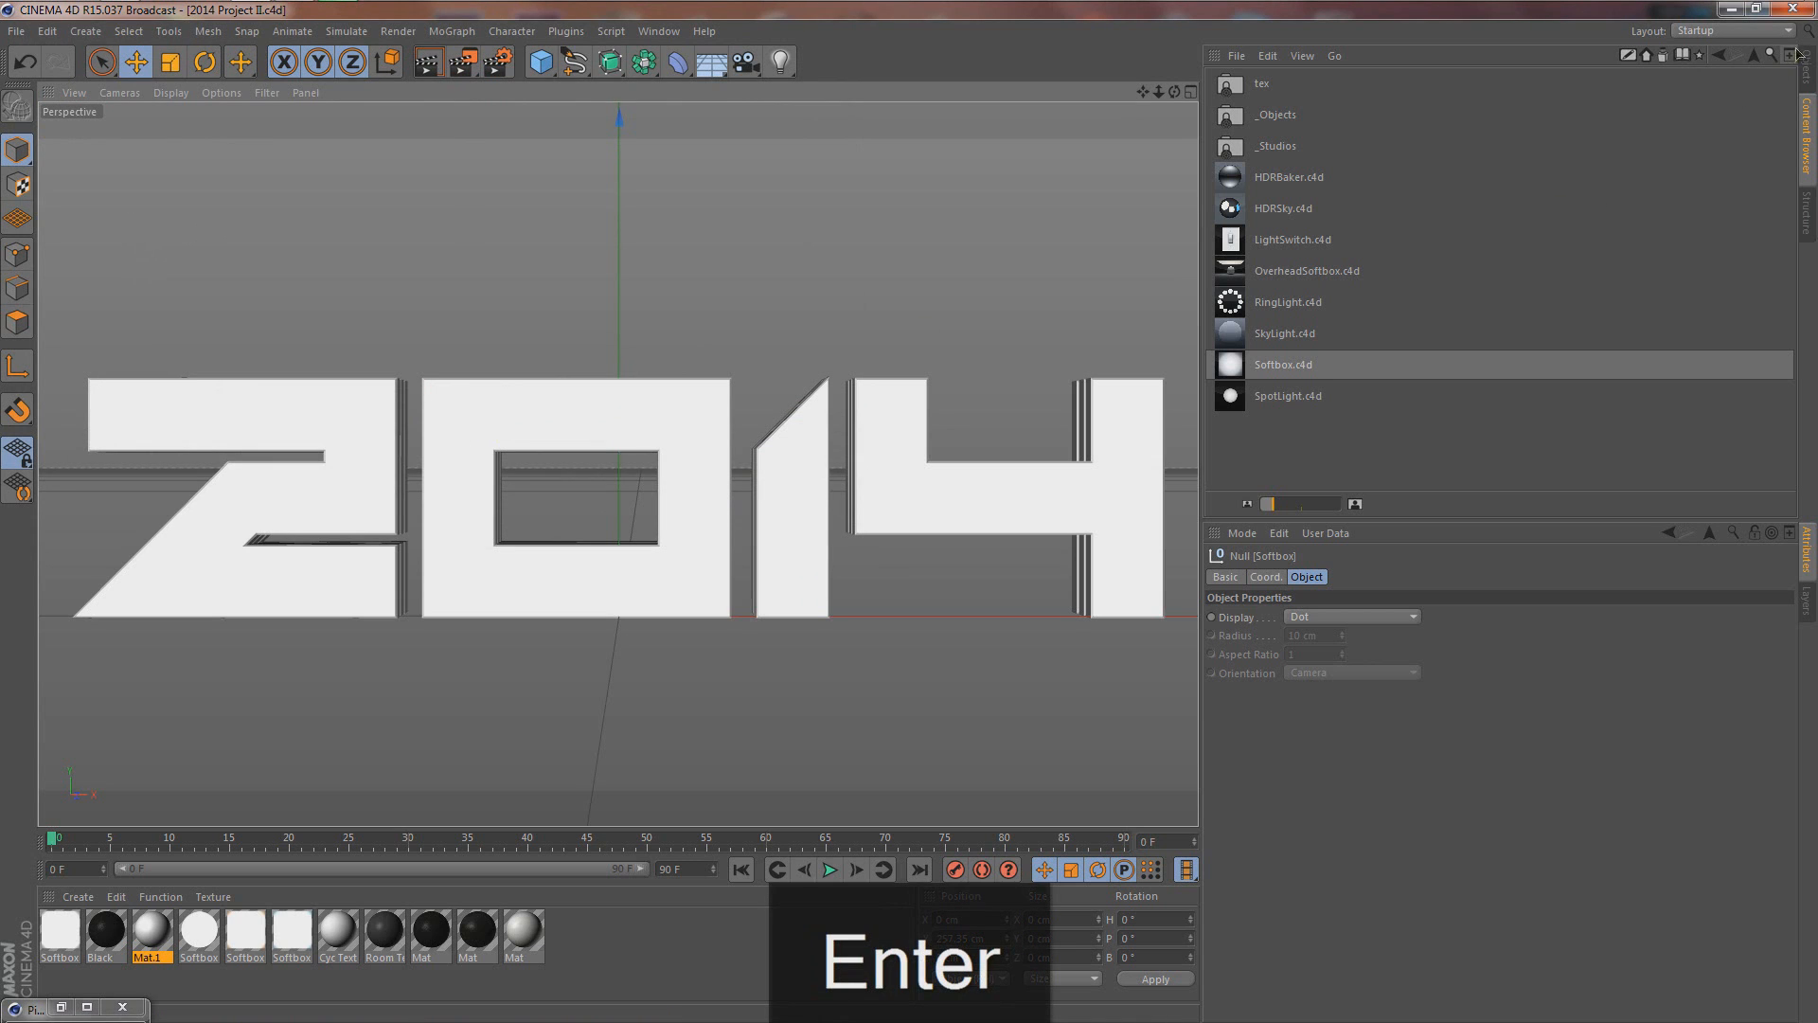
click(1792, 9)
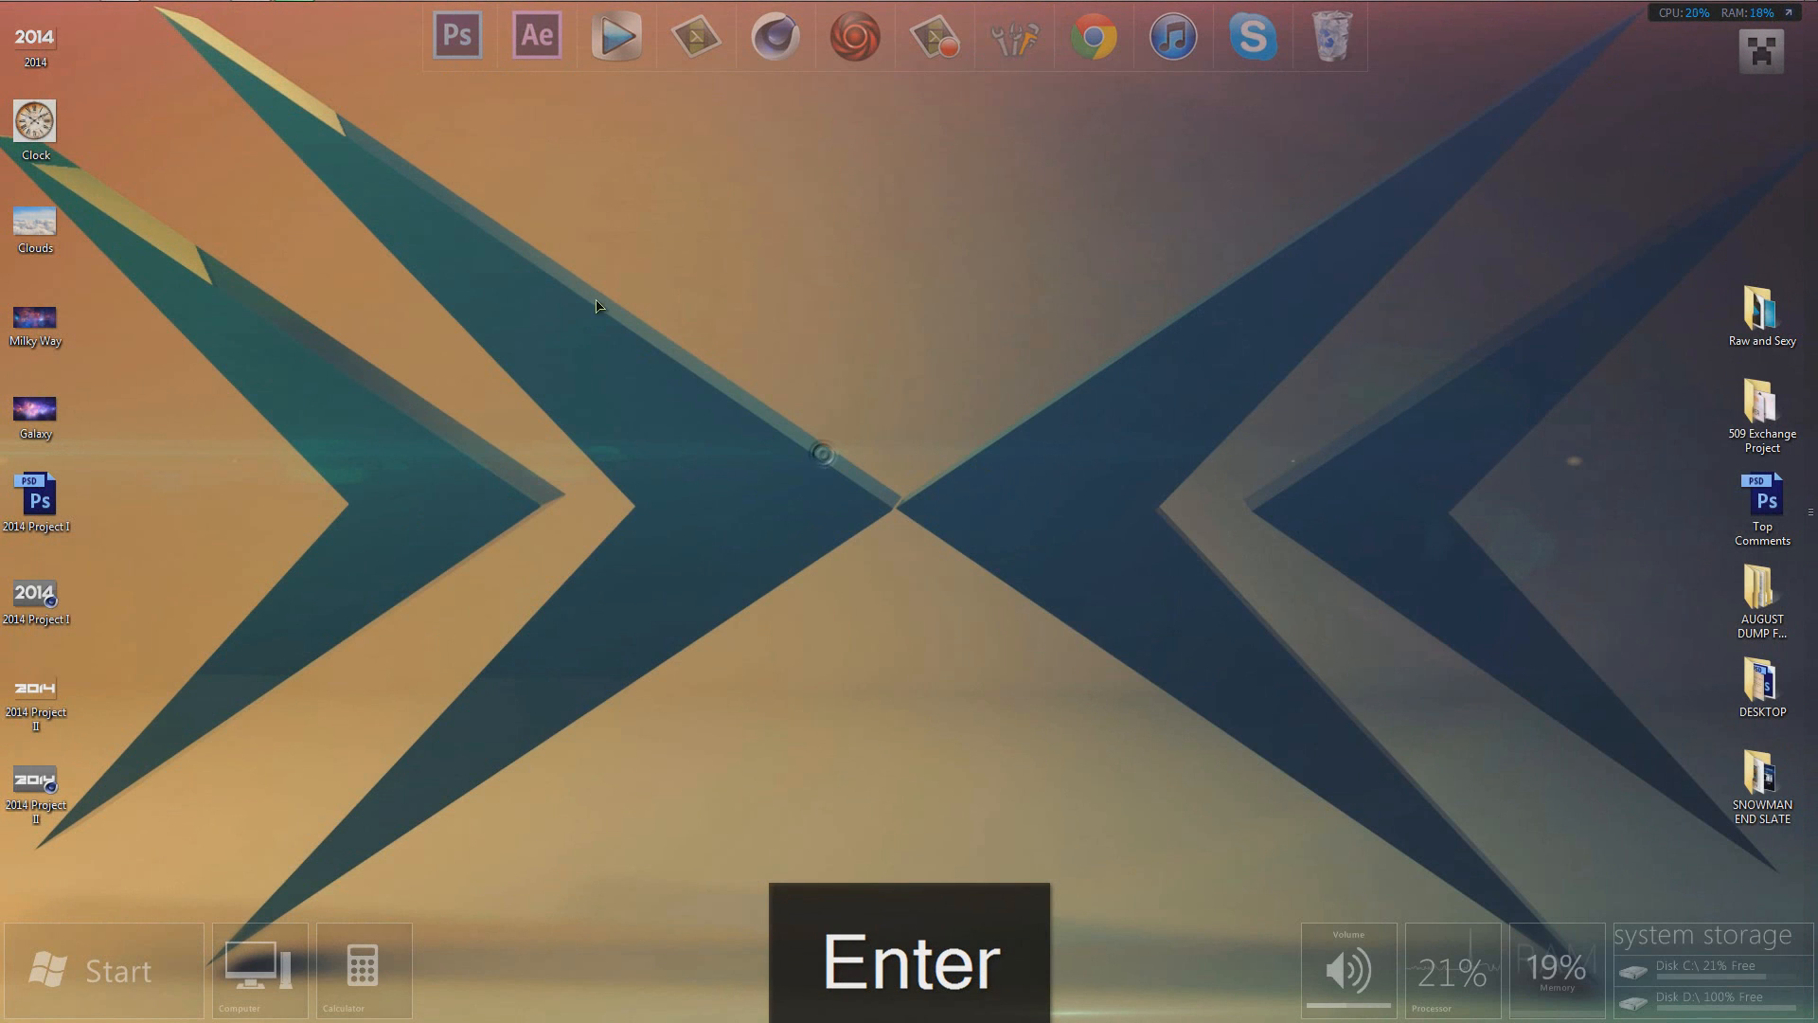
Step: Switch to Photoshop, create a 1920 x 1080 px document with a white background, and close 2014 Project I.psd
click(253, 15)
click(49, 16)
click(59, 34)
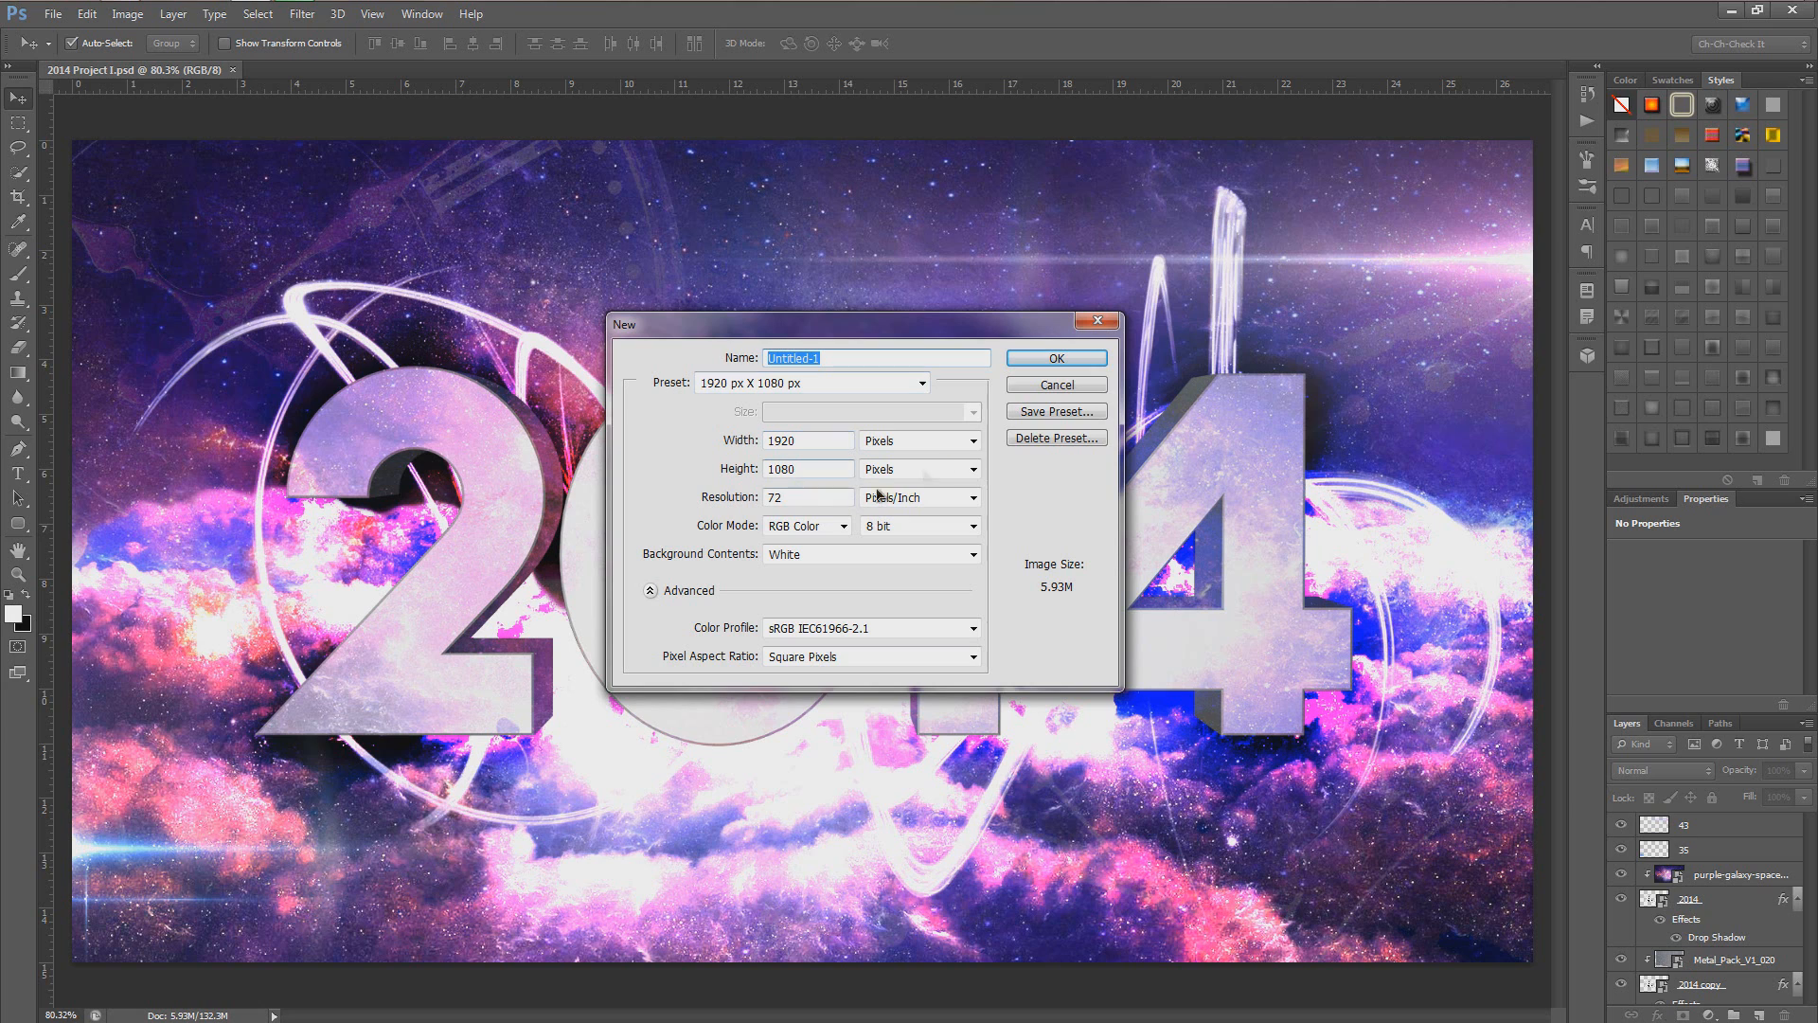
click(1040, 360)
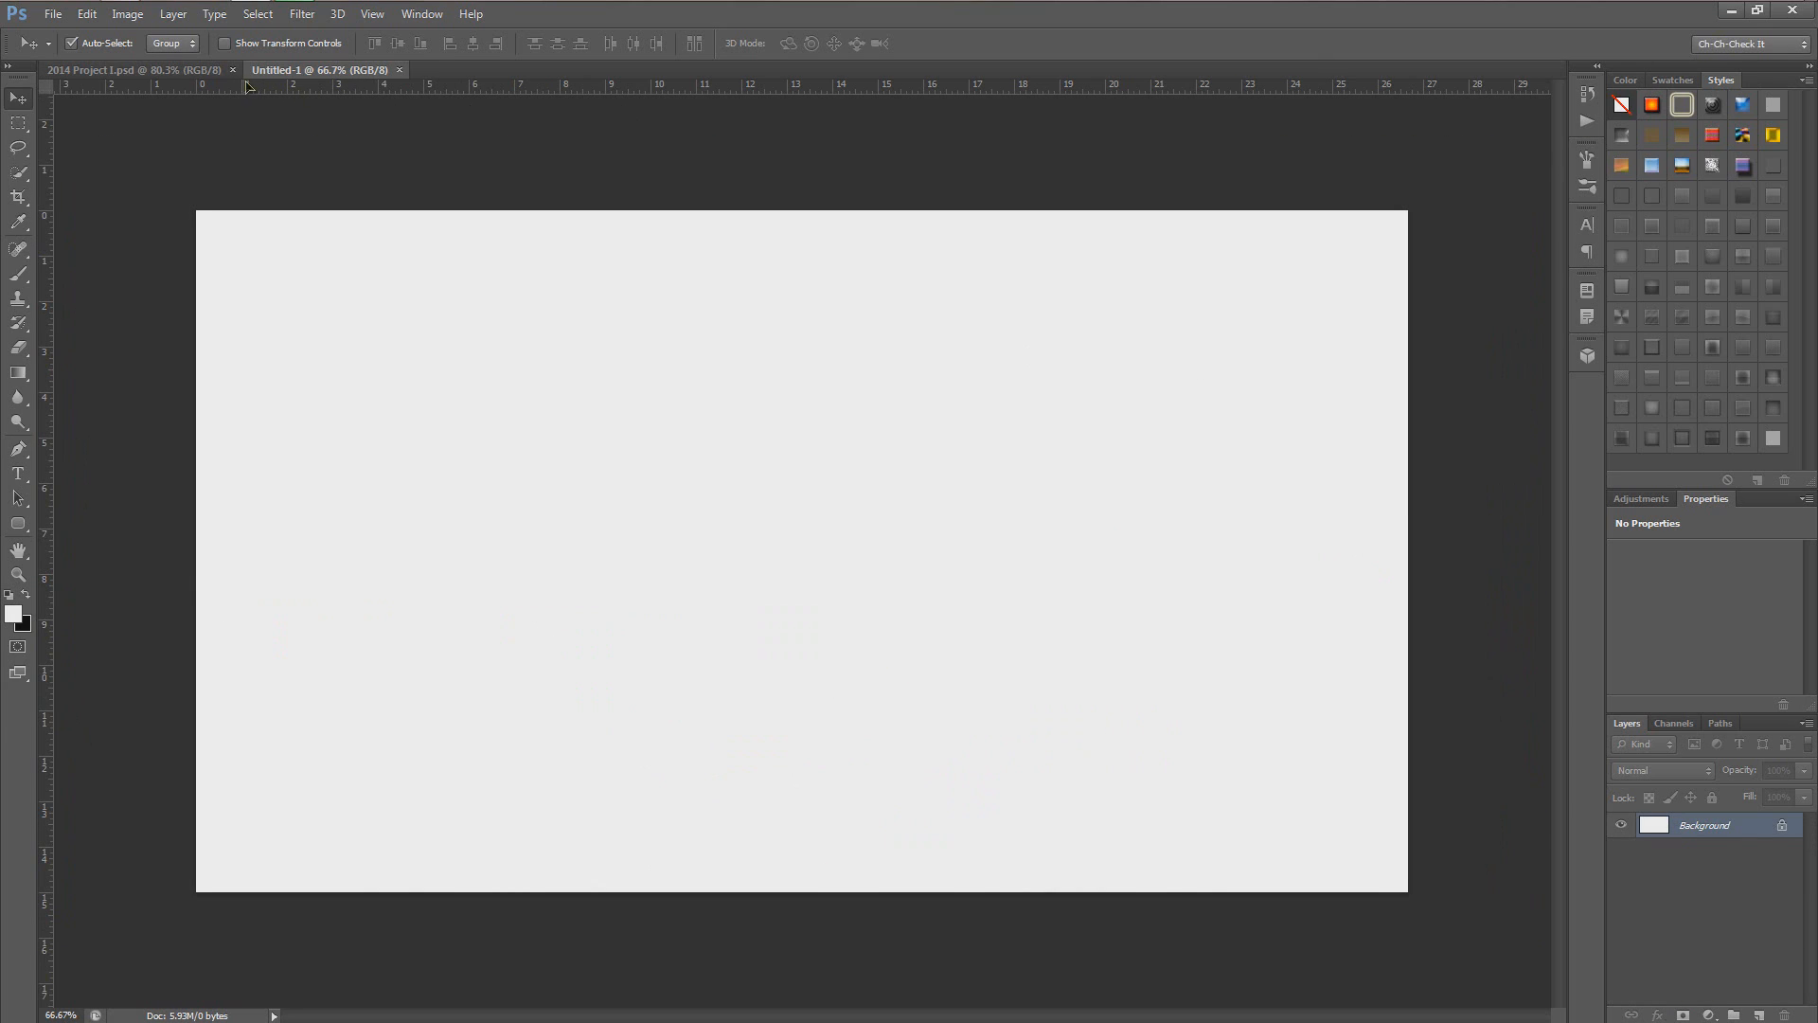
click(232, 70)
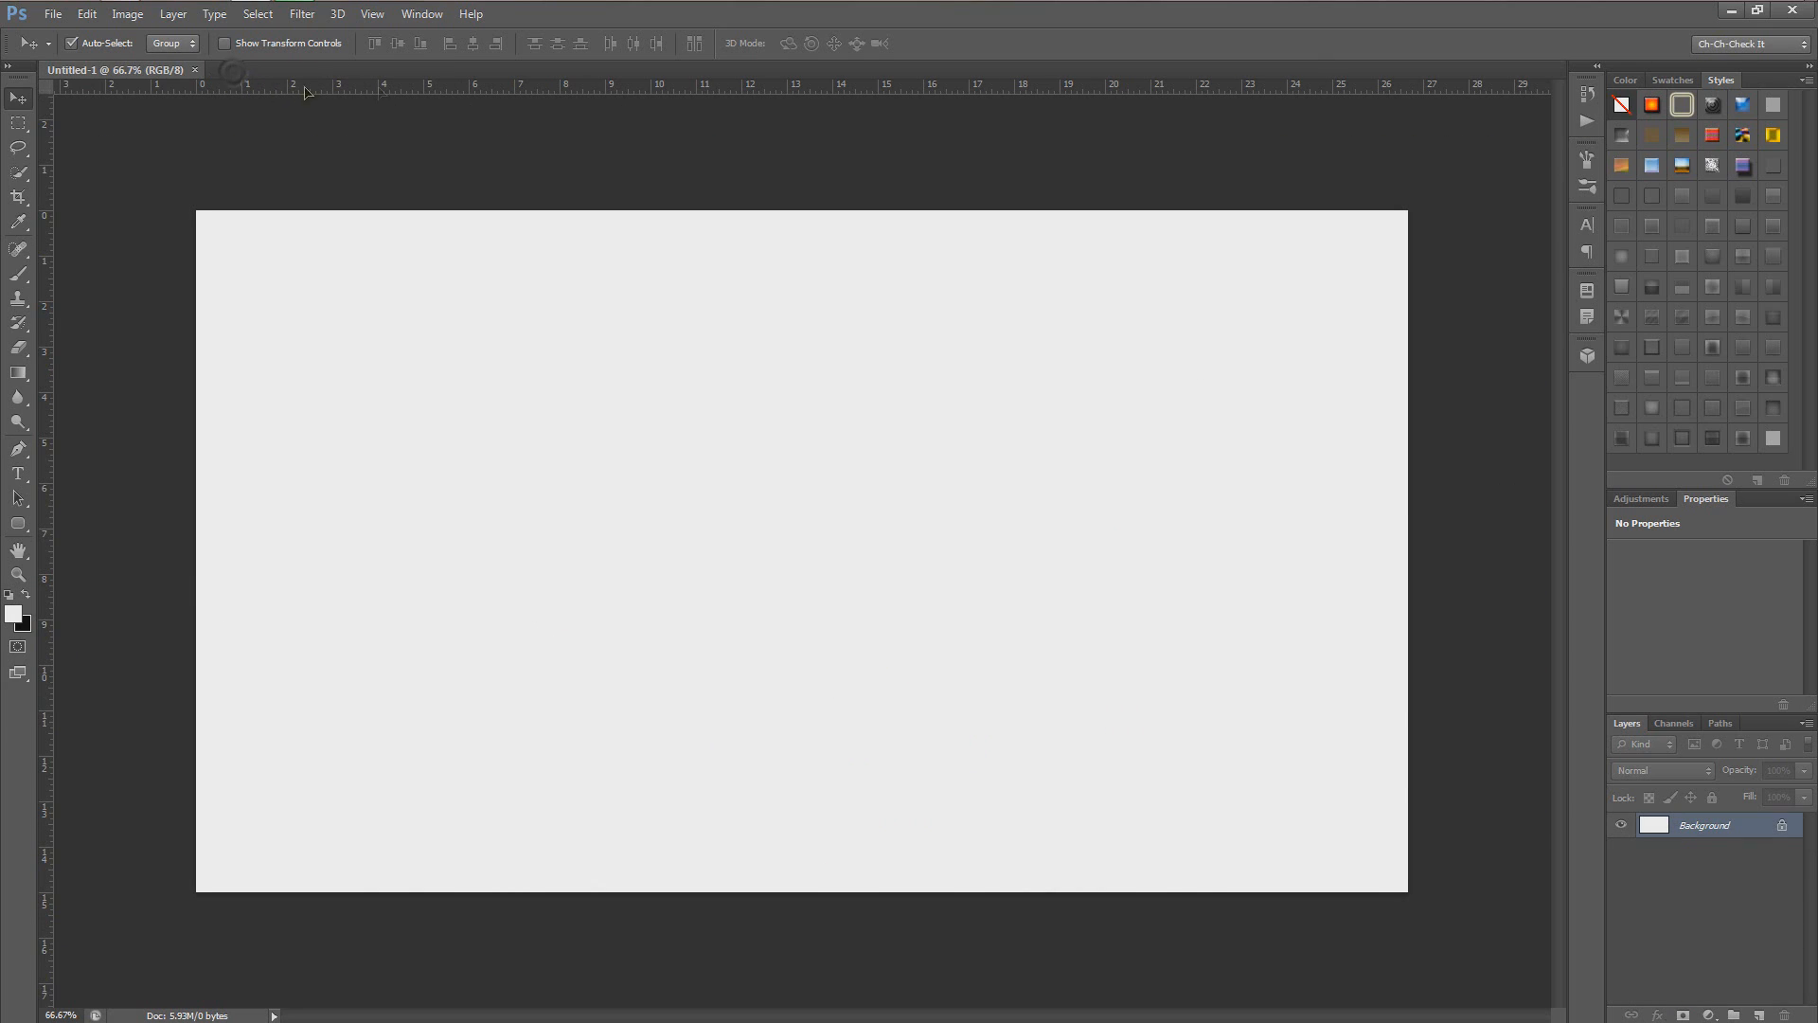
Step: Open the exported 2014 Project II PNG from the desktop in Windows Photo Viewer and inspect the render
click(1731, 10)
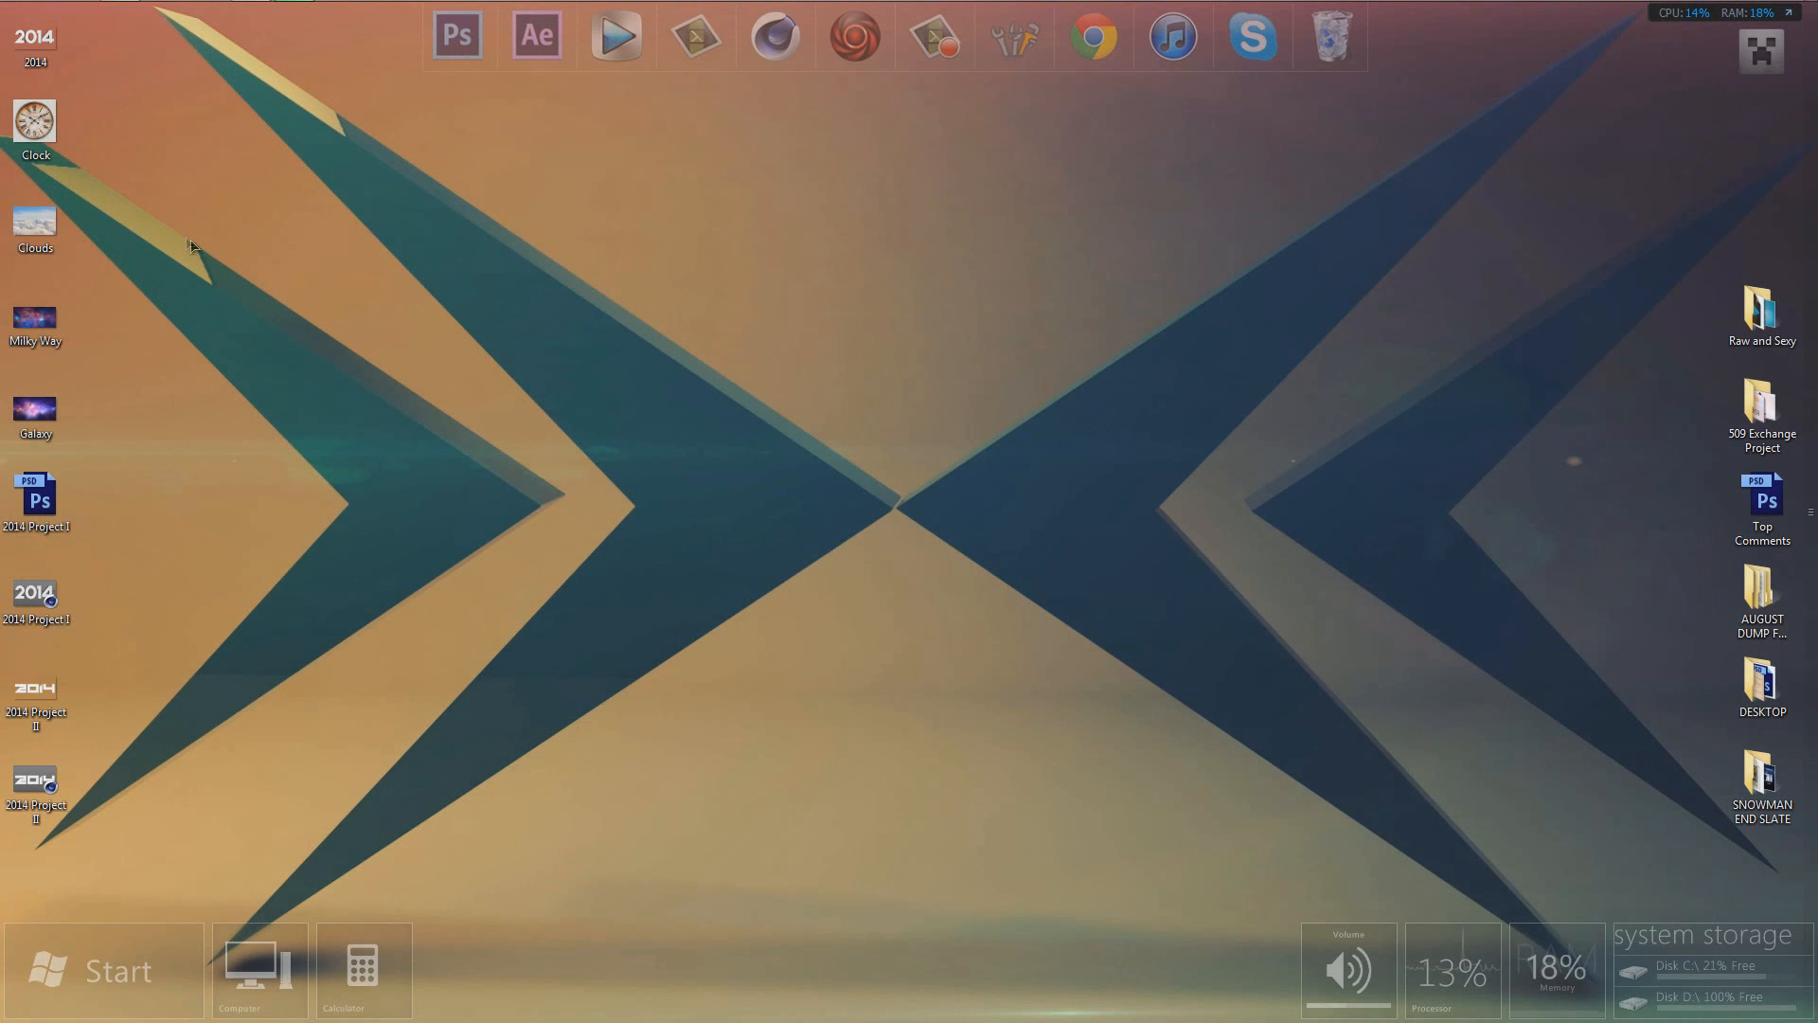
double_click(43, 706)
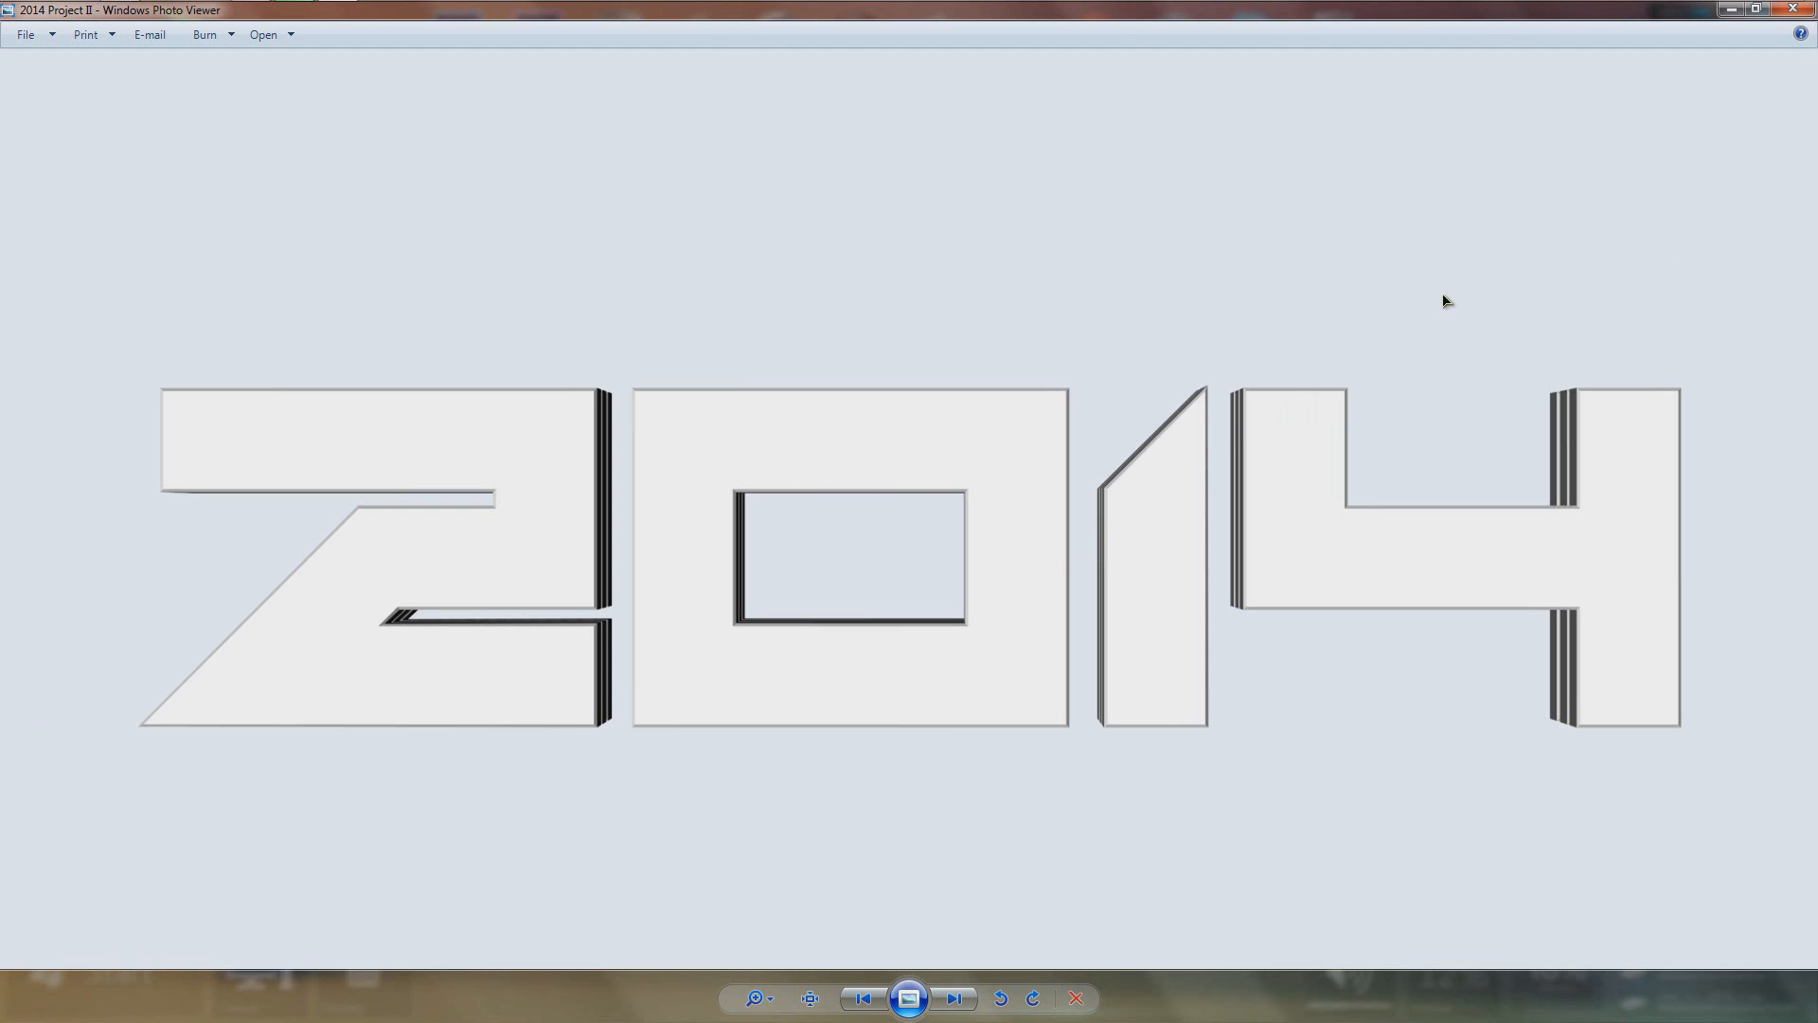
click(1793, 9)
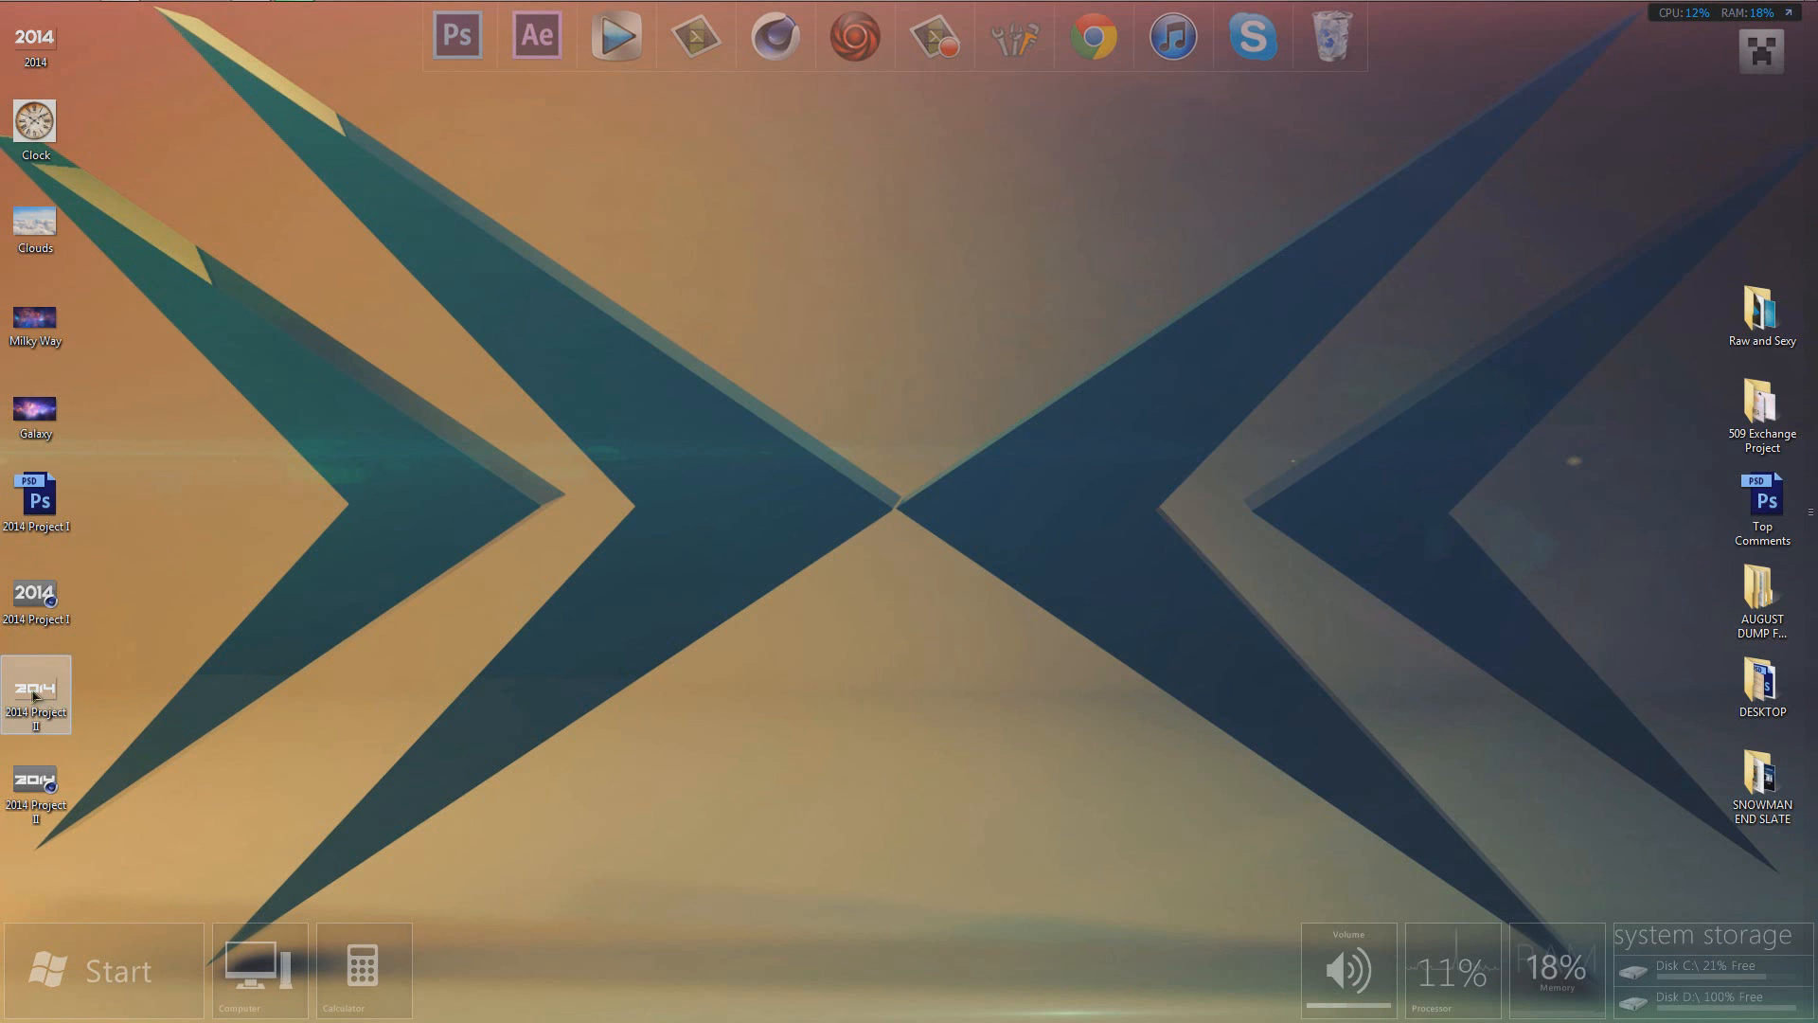
double_click(37, 696)
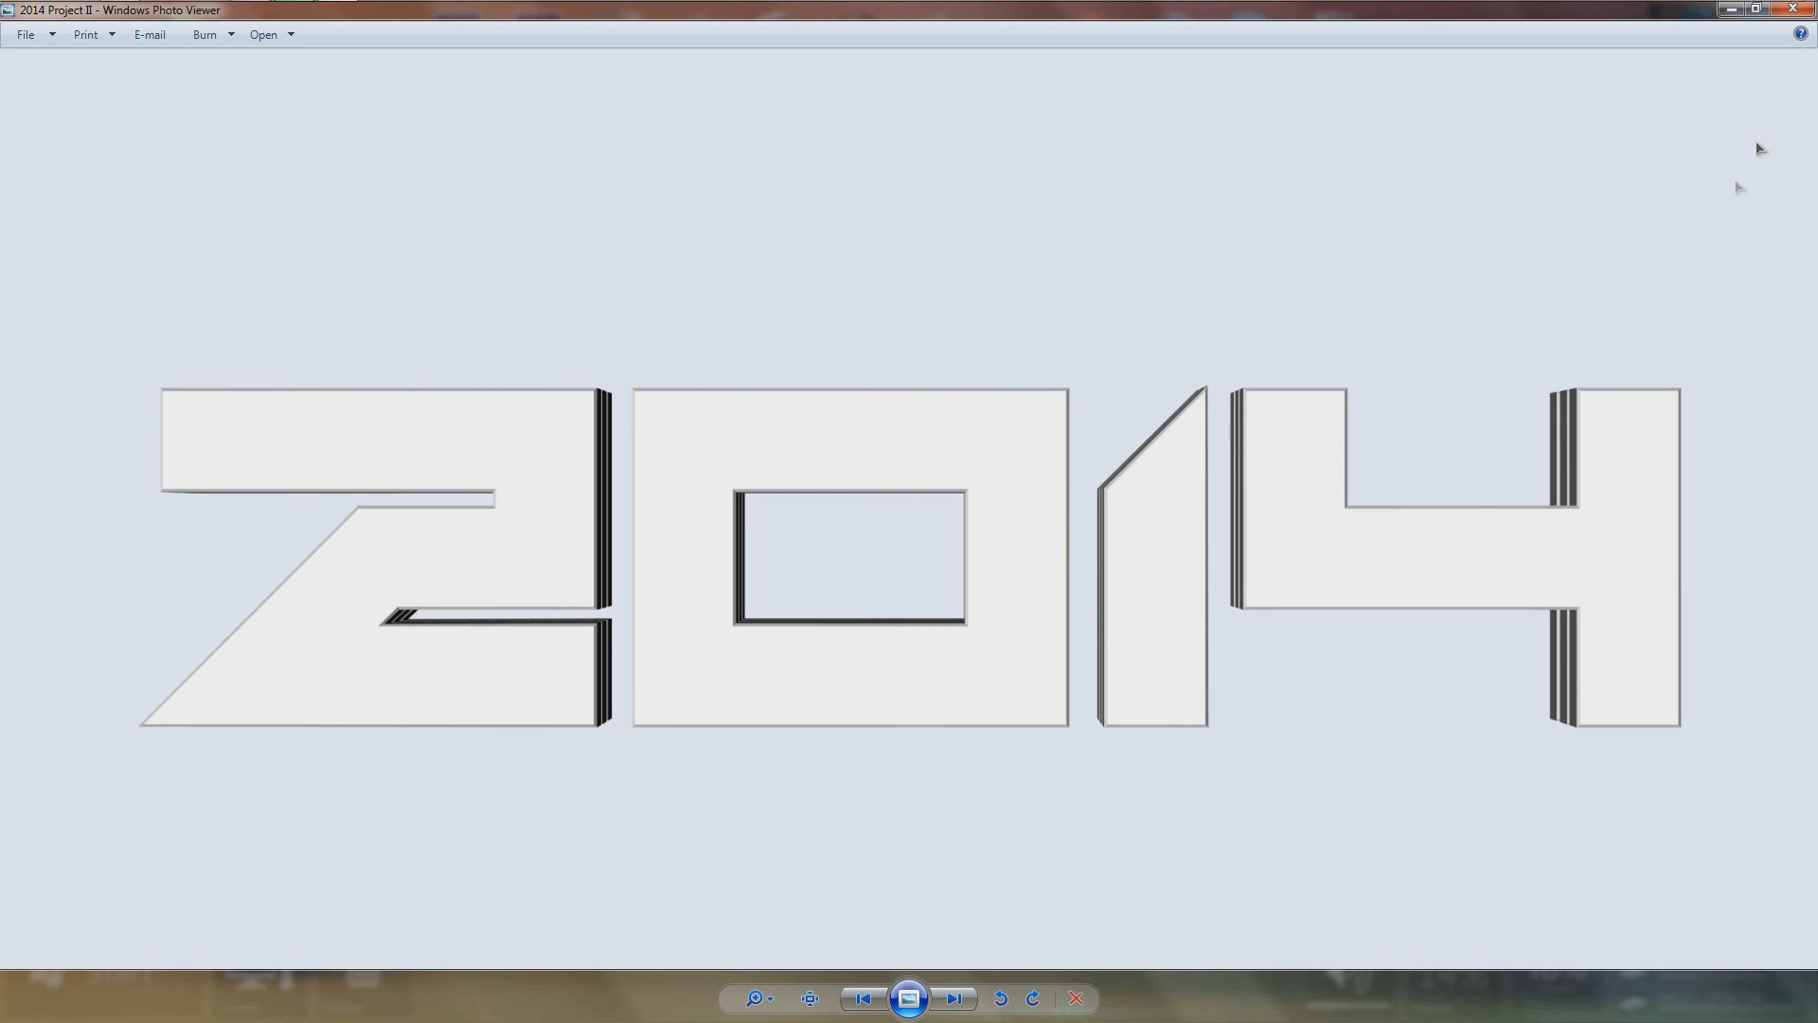
click(1796, 11)
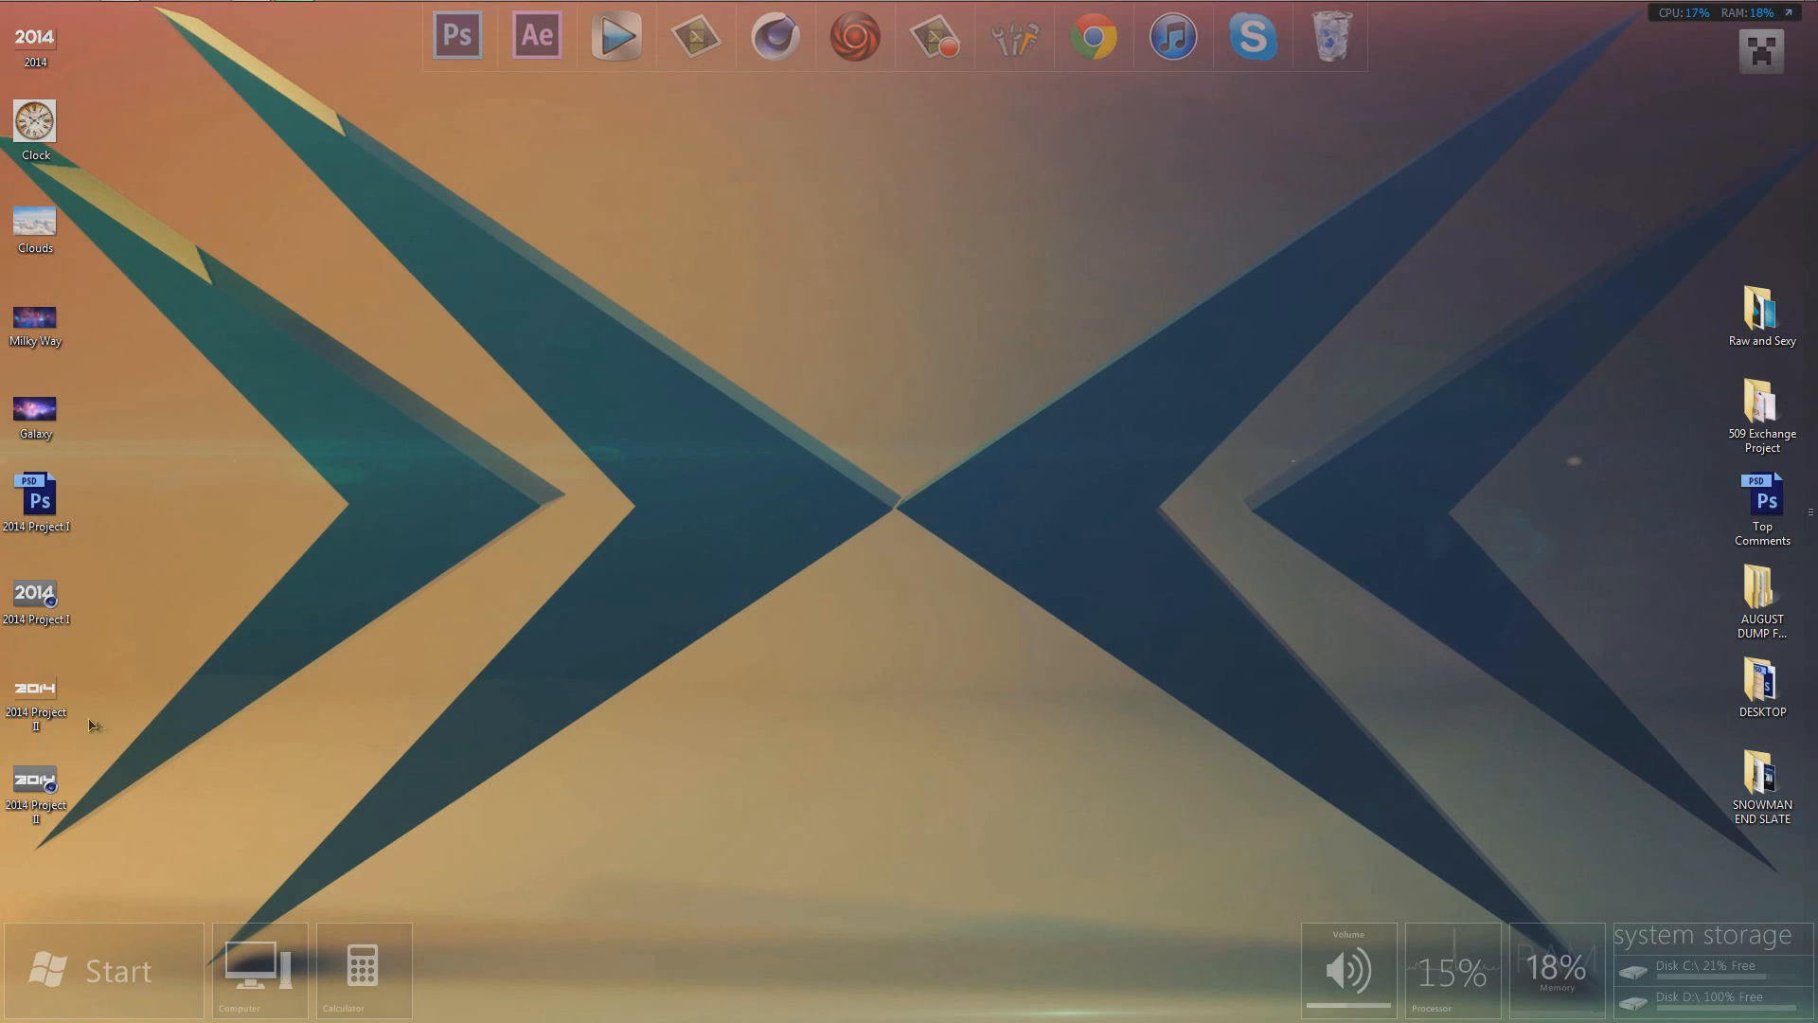
Step: Place the 2014 Project II PNG in the Photoshop document, scale it down slightly about its centre, and hide its layer
drag(38, 698, 457, 35)
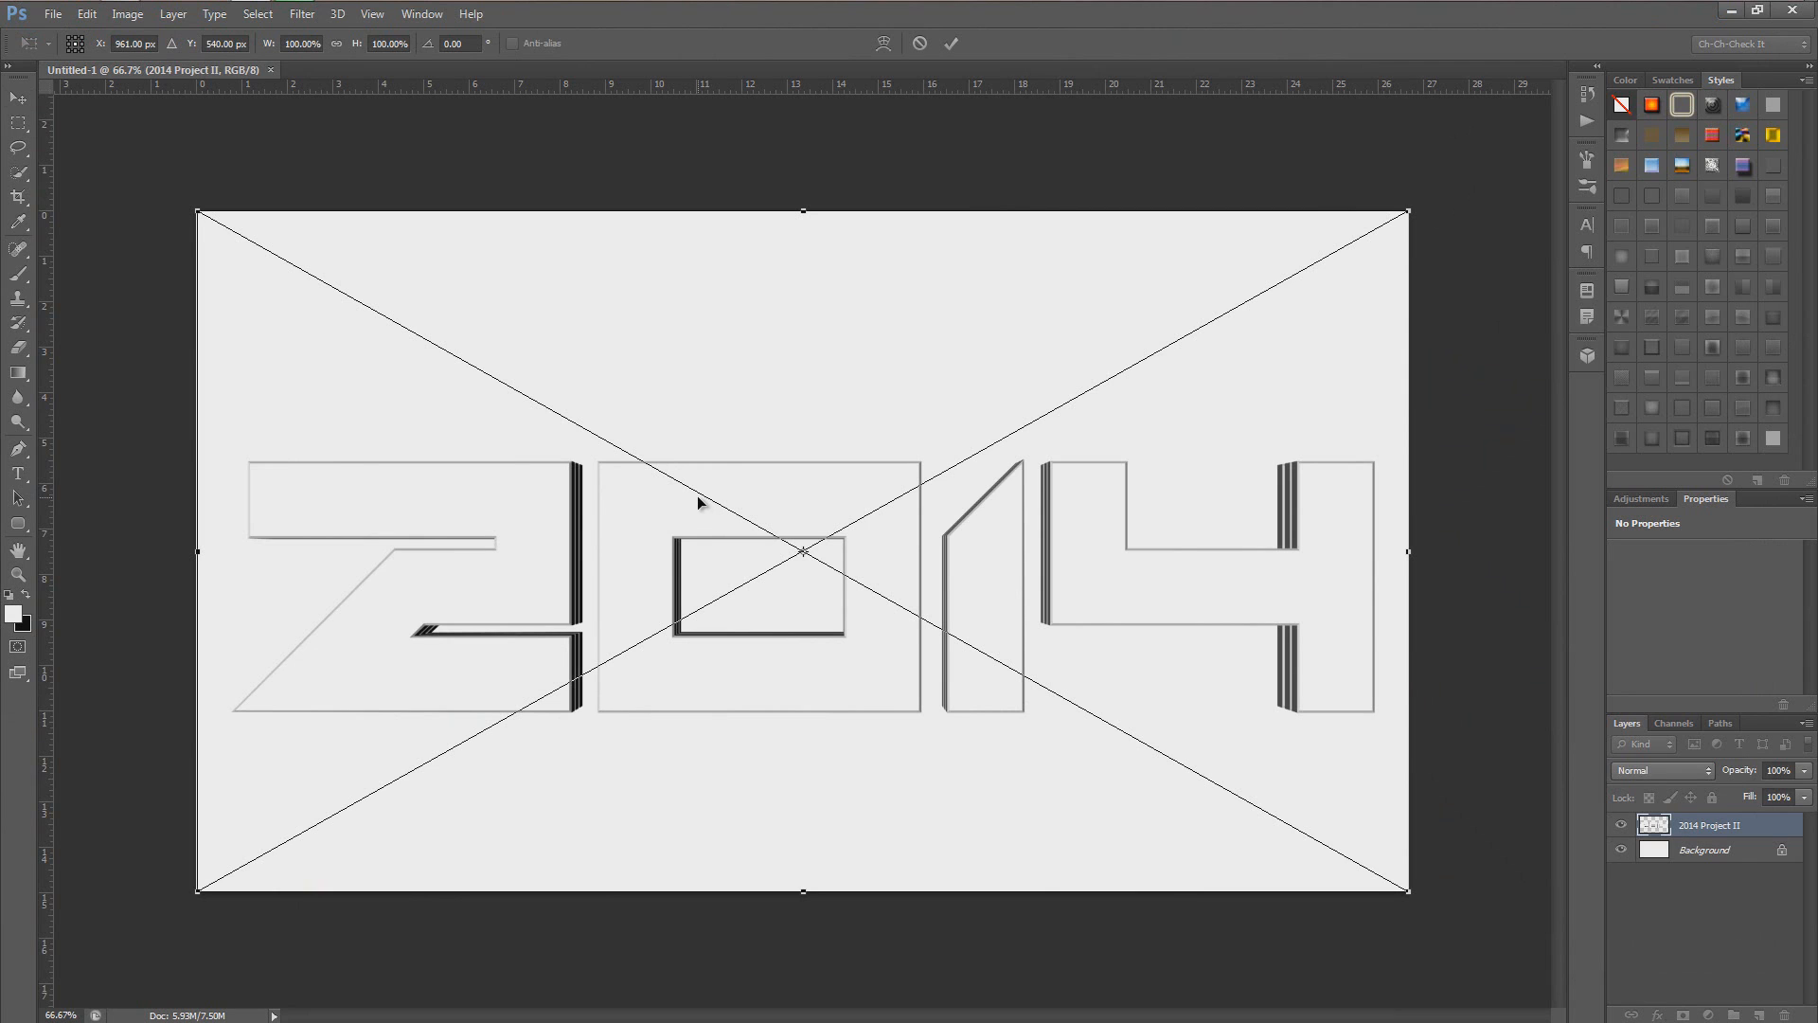
alt+drag(1417, 893, 1393, 881)
click(950, 42)
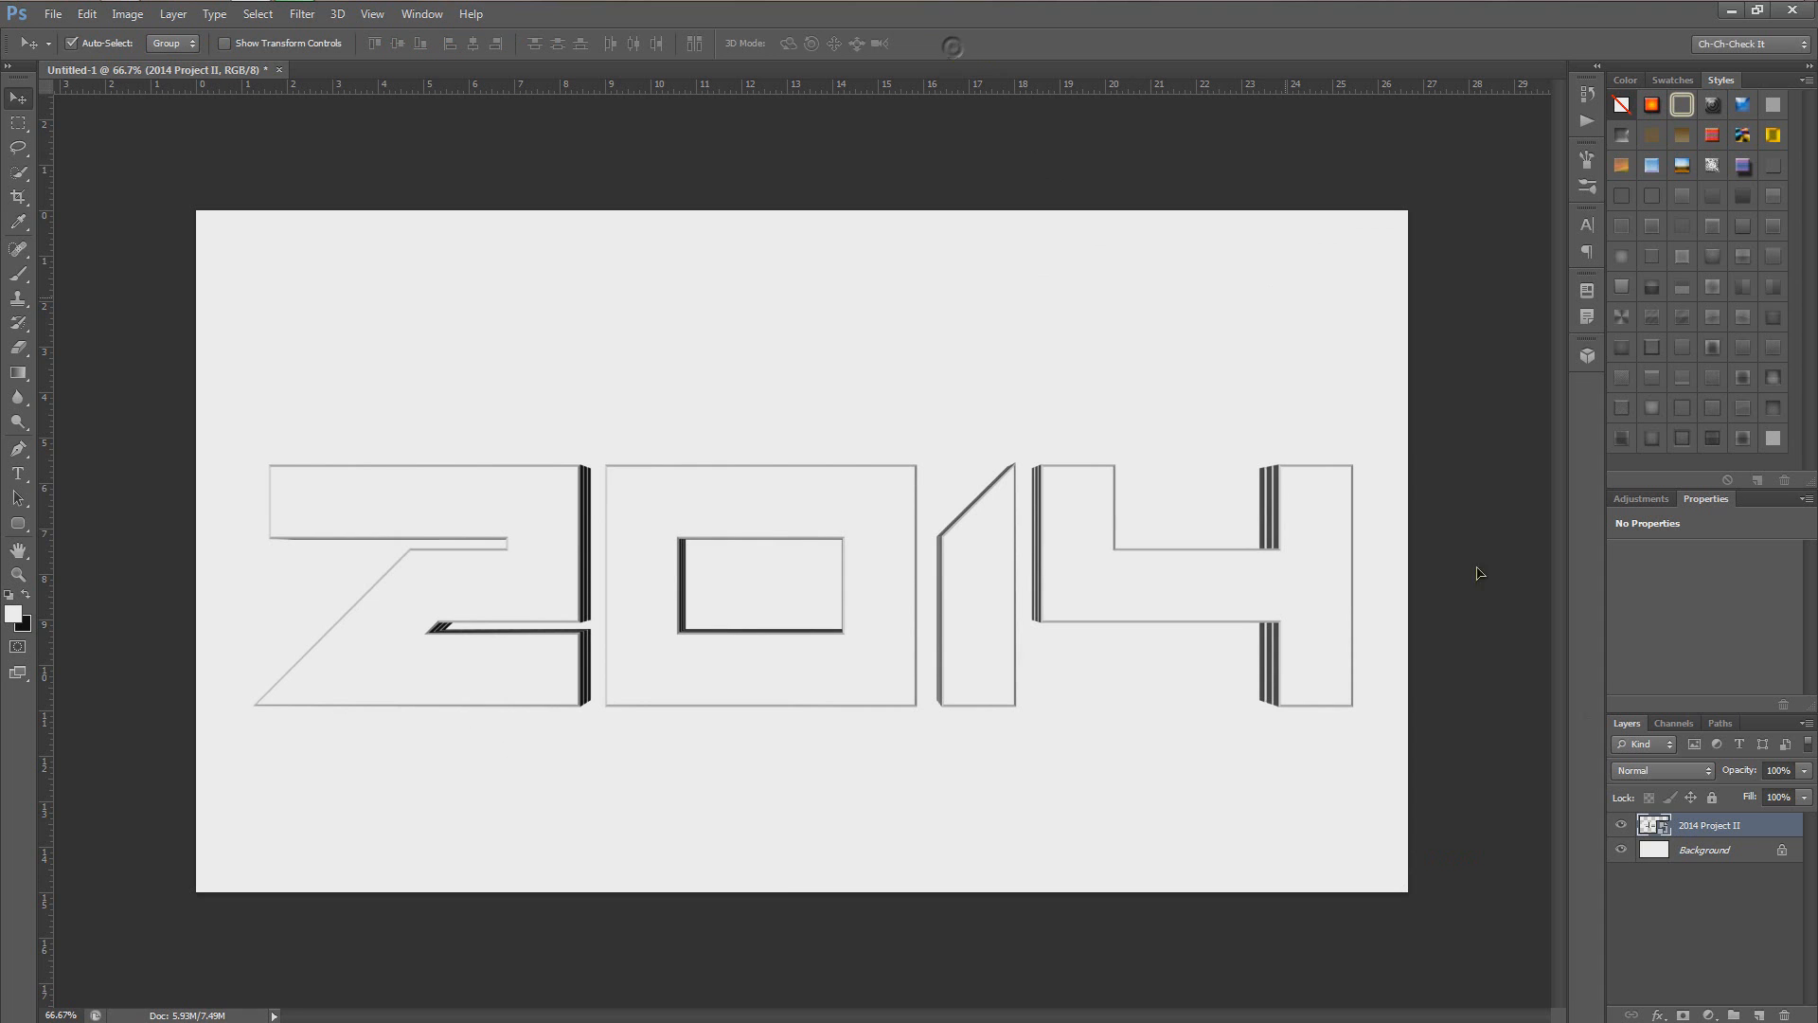
click(1620, 827)
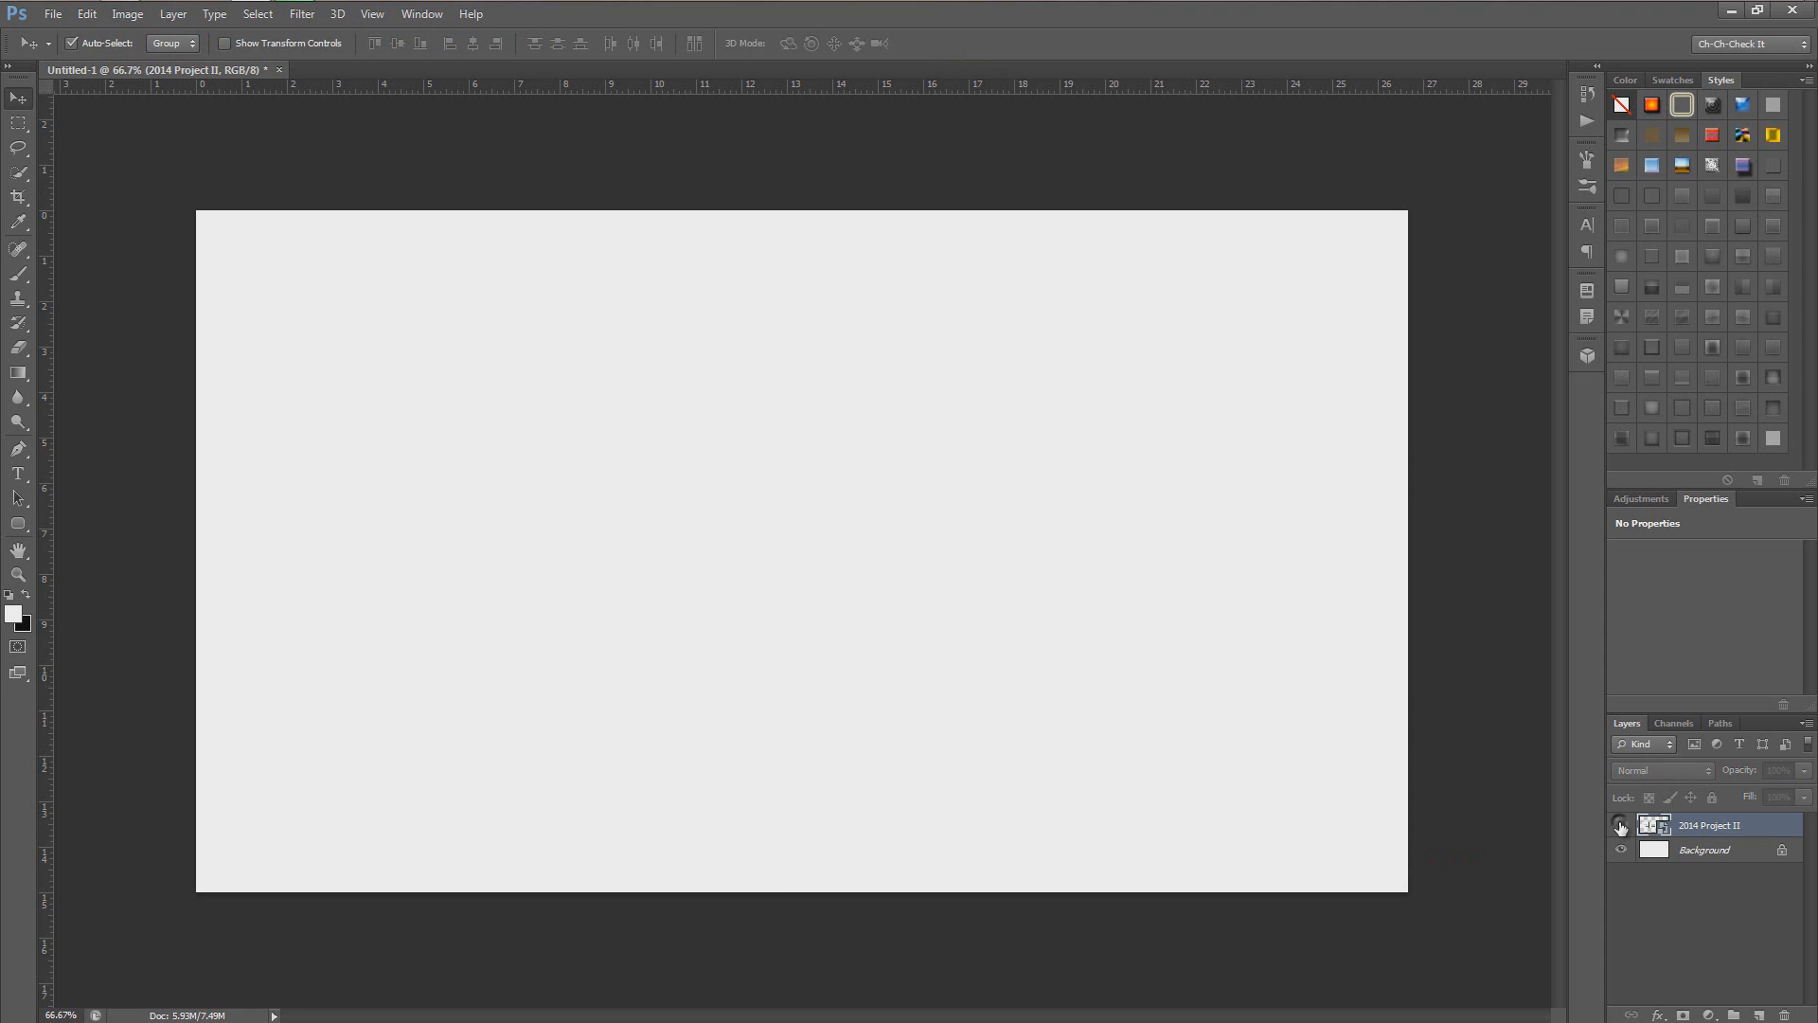
Step: Preview the Galaxy and Milky Way images on the desktop as candidate backgrounds
click(1730, 10)
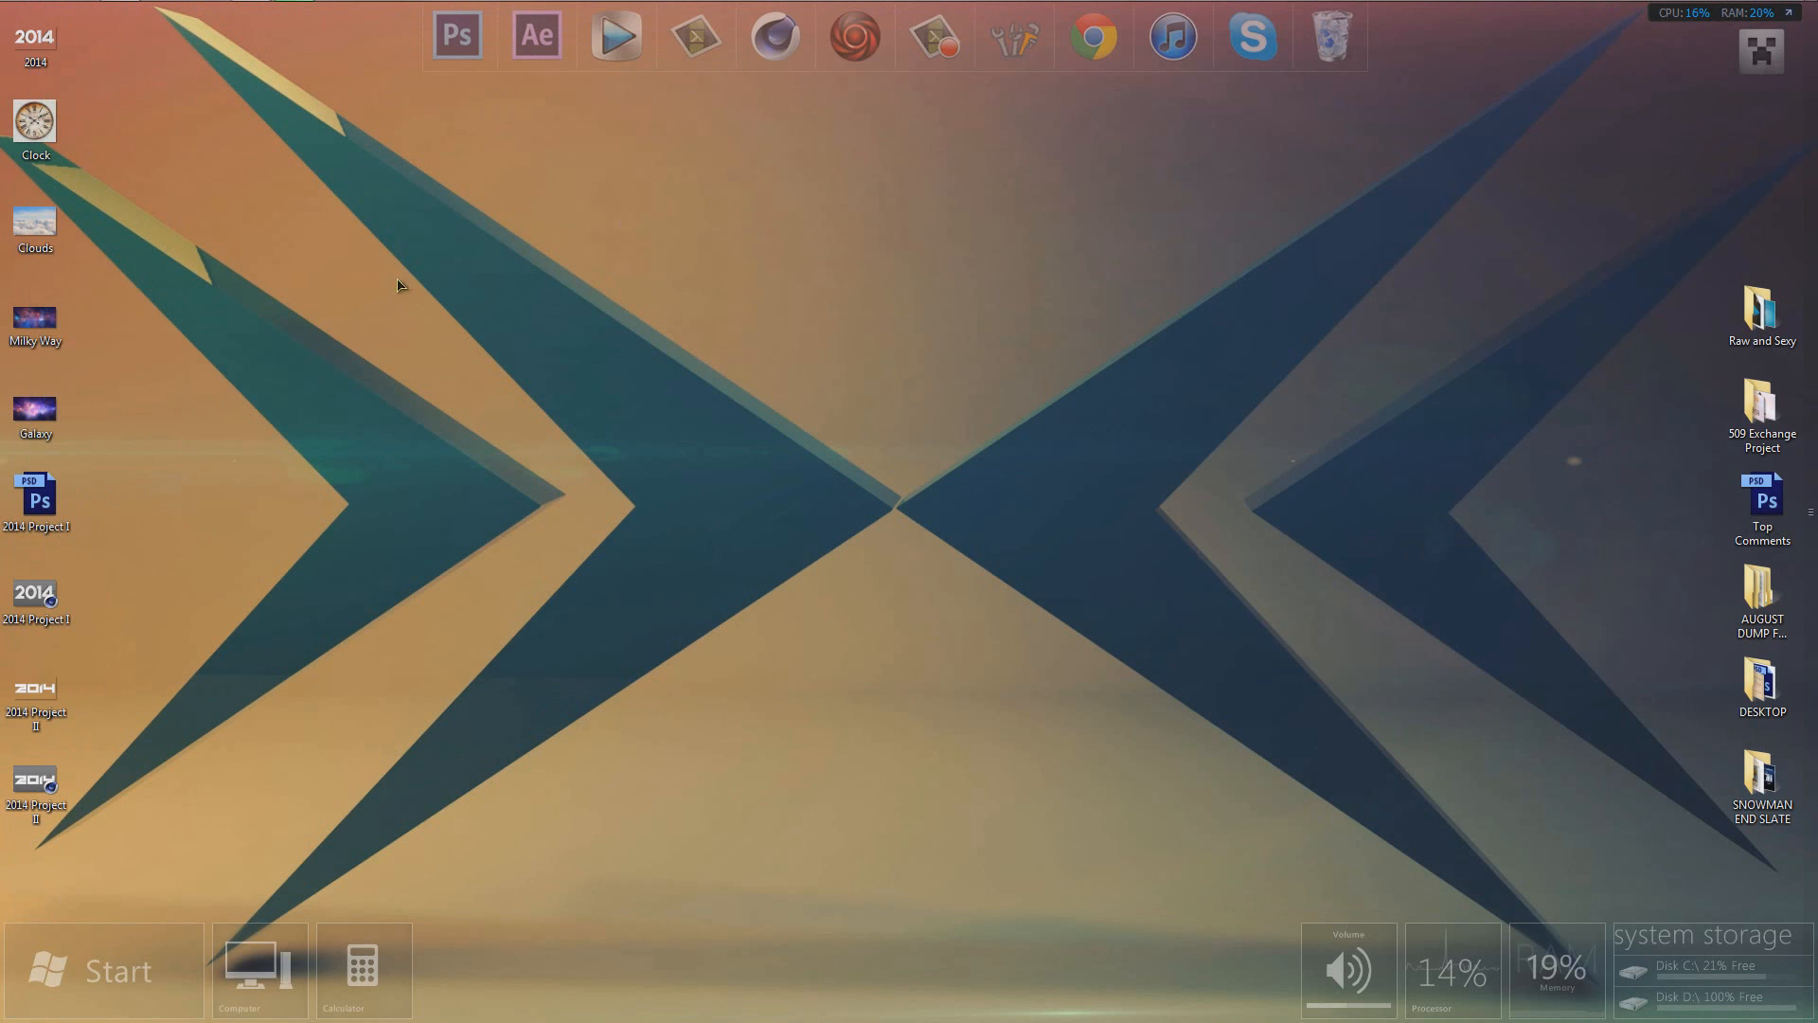
double_click(48, 418)
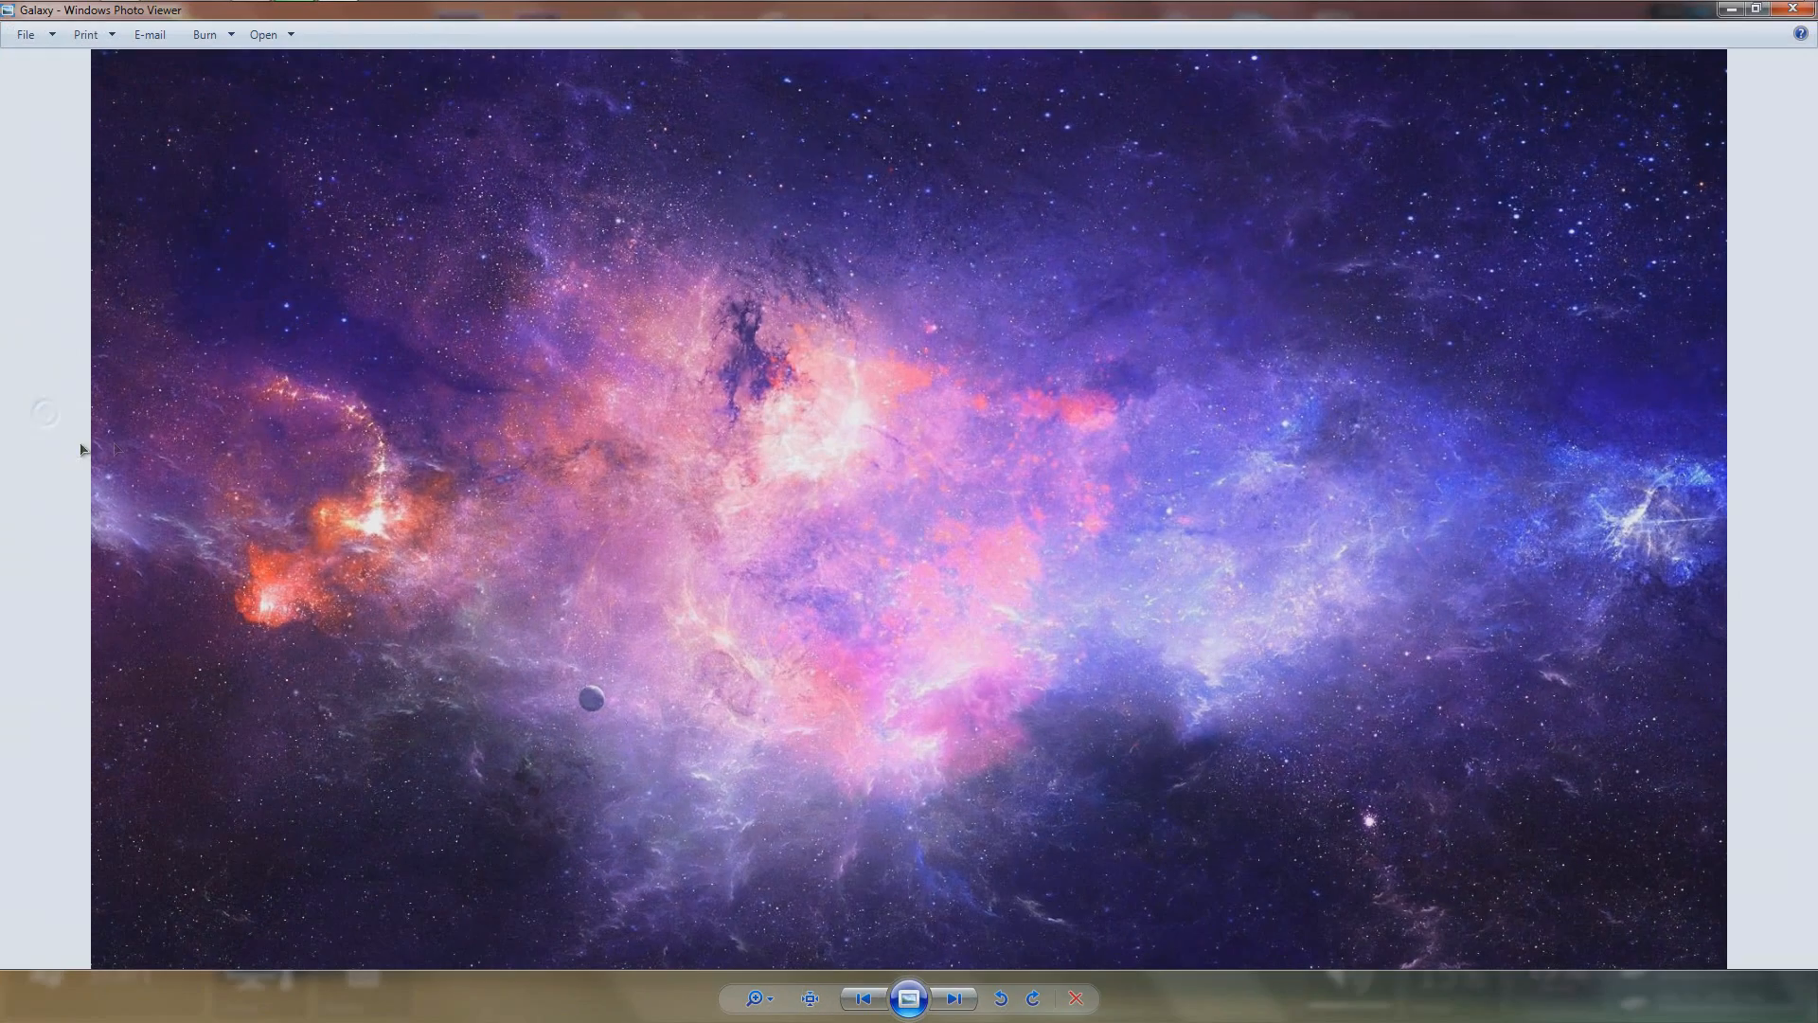
click(875, 1001)
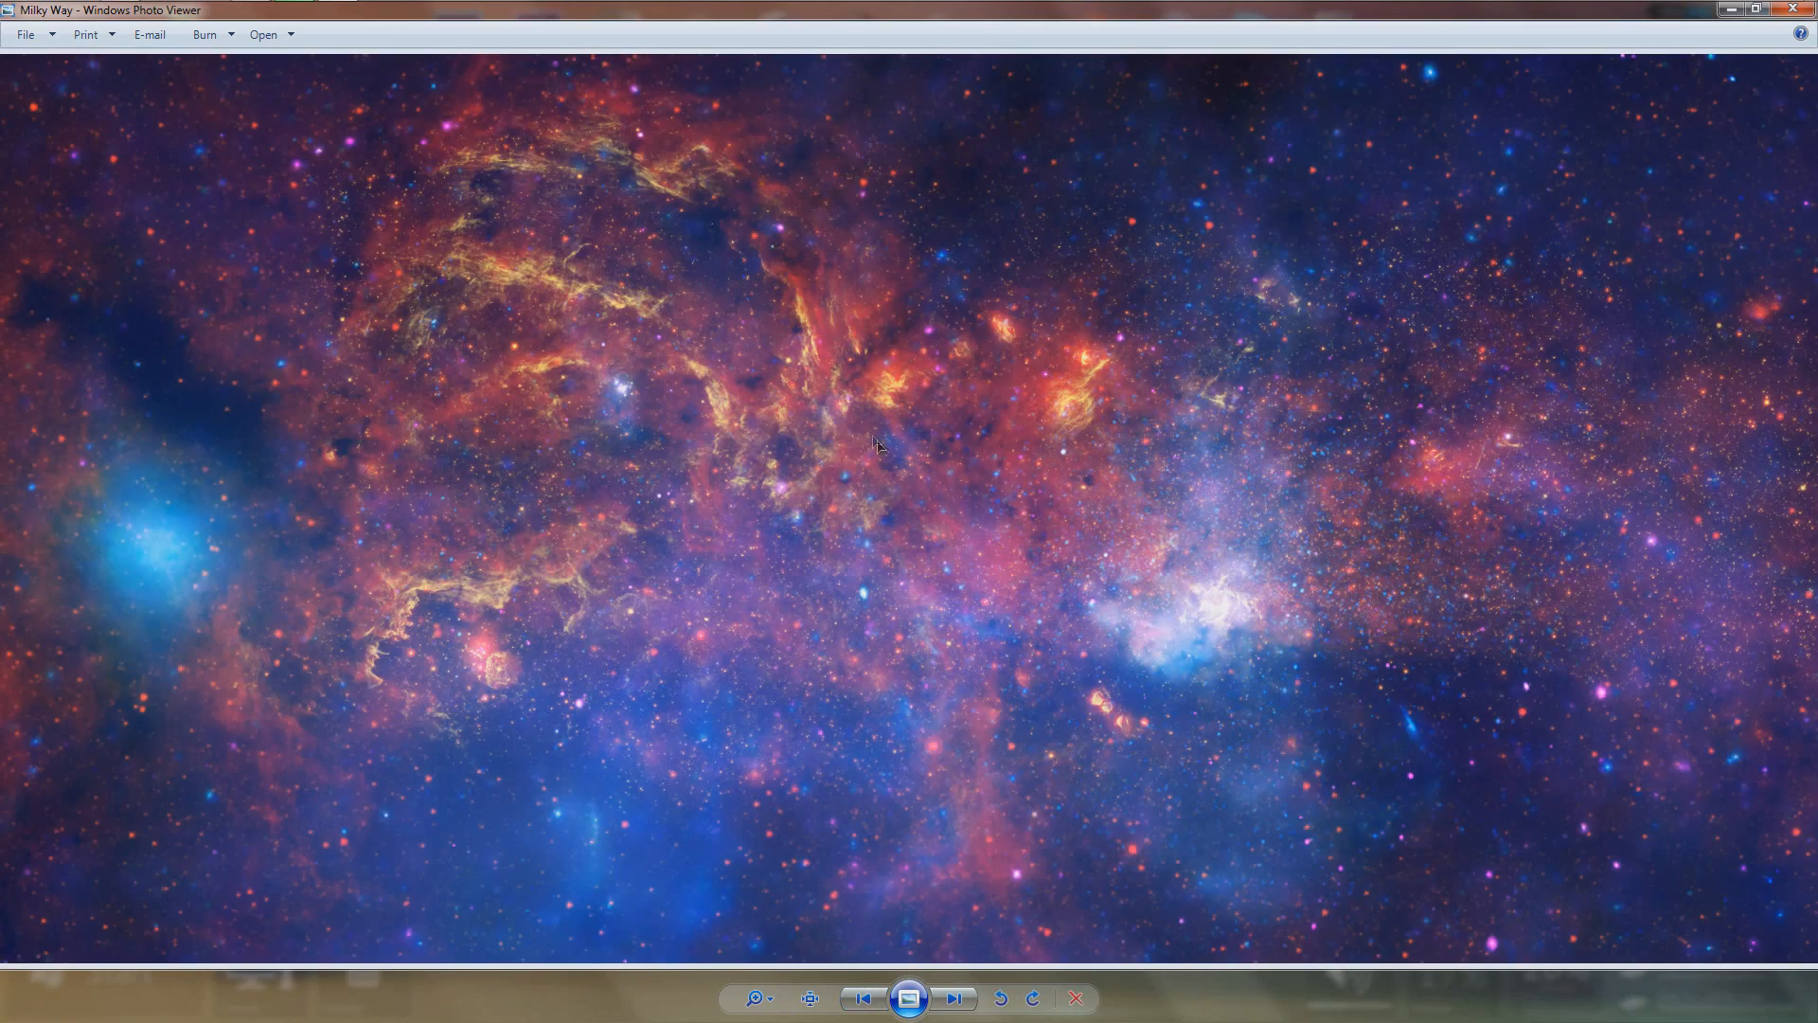
scroll(802, 455, up, 3)
scroll(802, 456, down, 3)
click(1793, 9)
Step: Place the Milky Way image in the Photoshop document and enlarge it proportionally from its centre to fill the canvas
drag(38, 324, 289, 17)
click(255, 16)
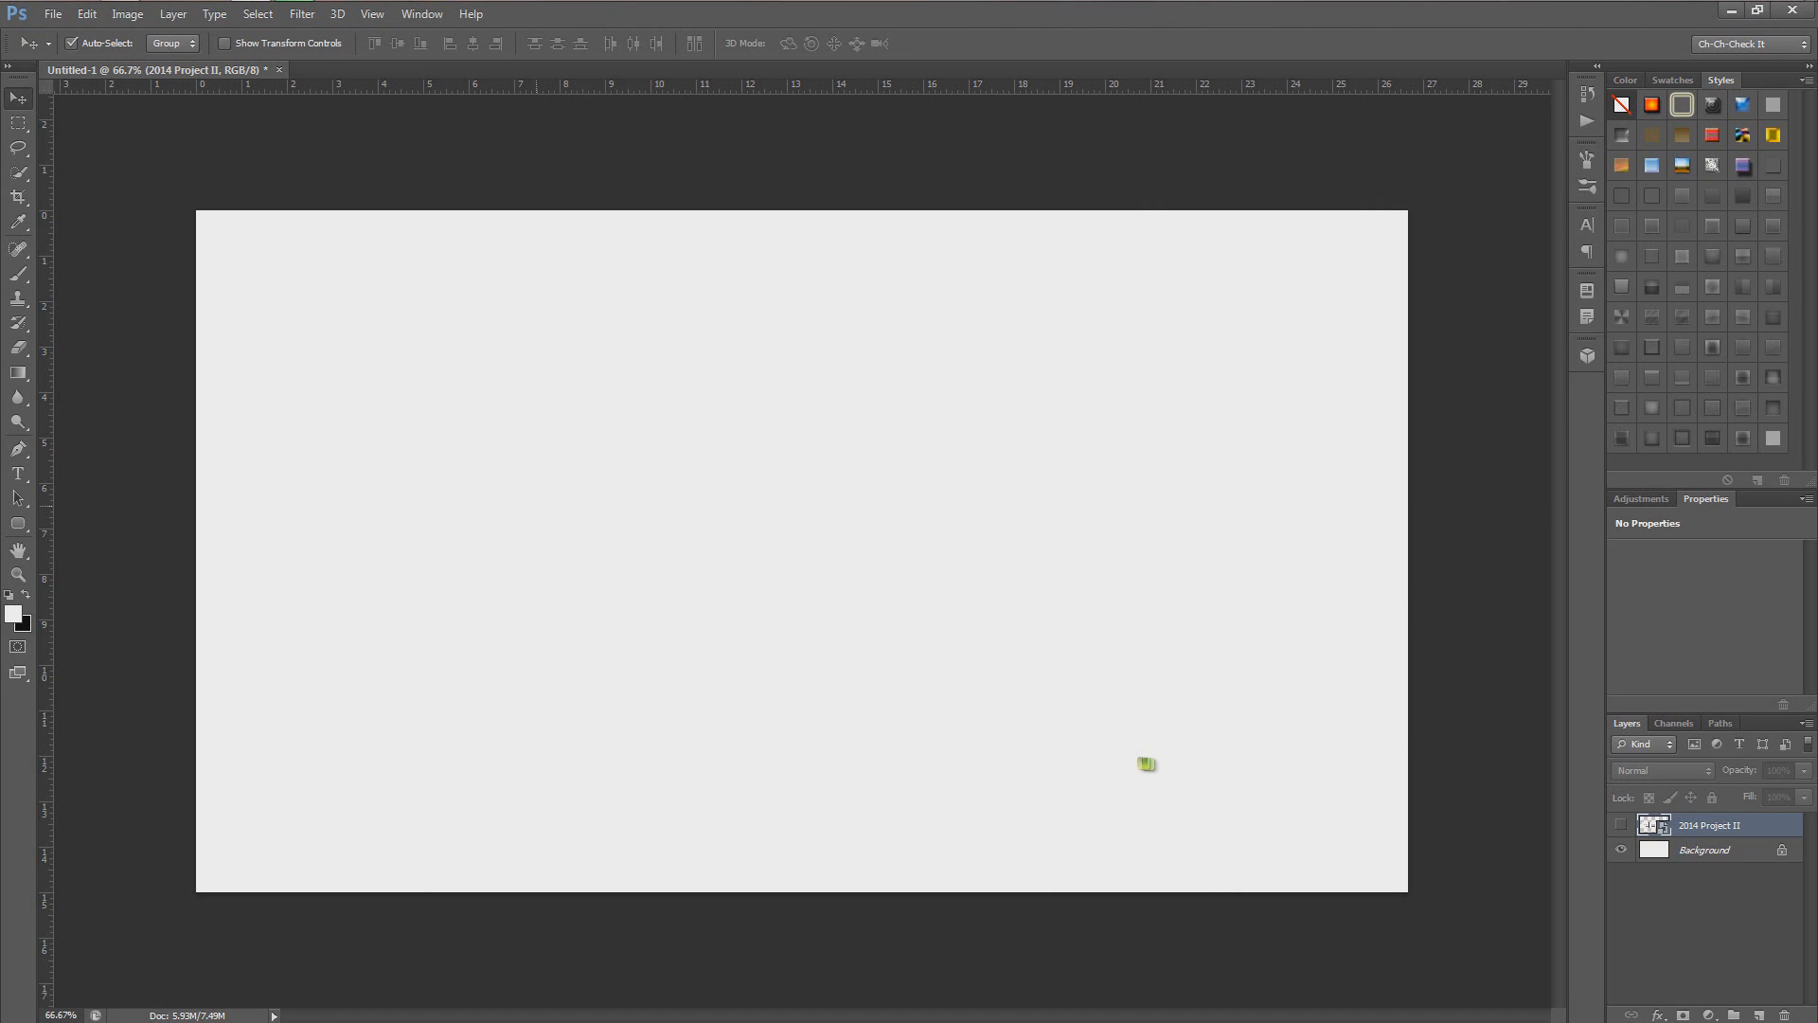
drag(1241, 780, 1225, 762)
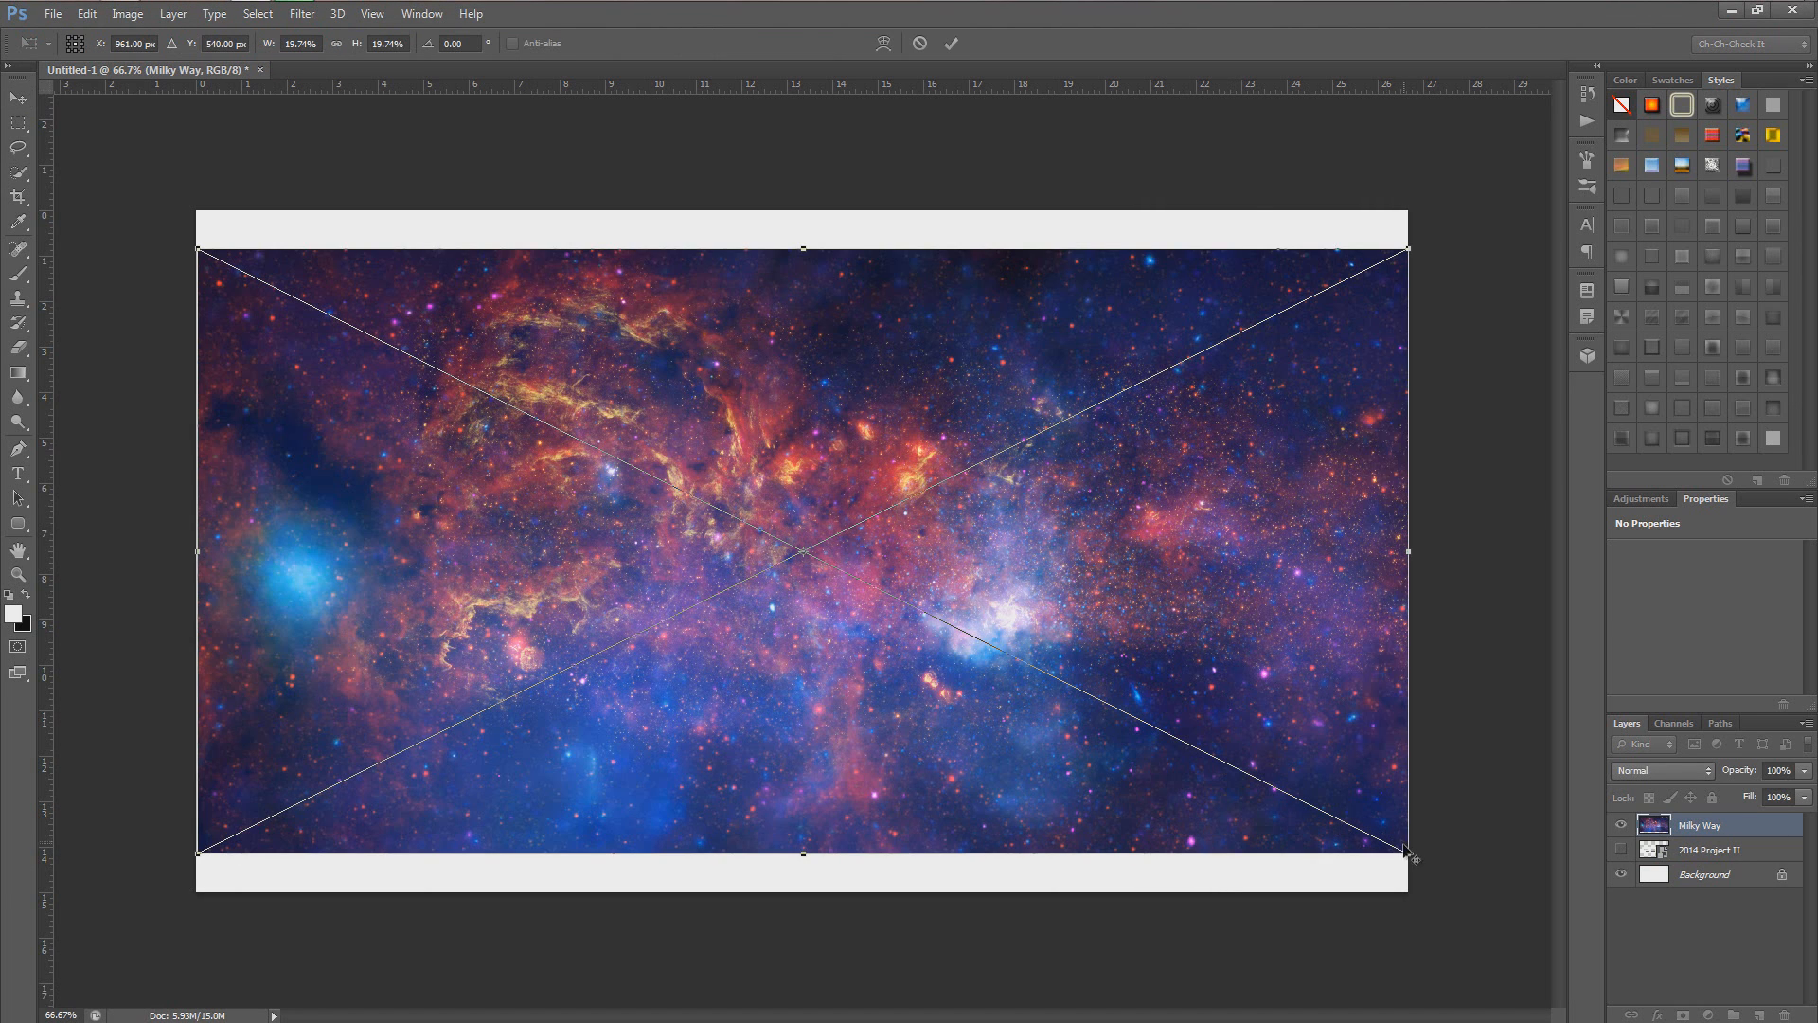
alt+shift+drag(1409, 856, 1513, 977)
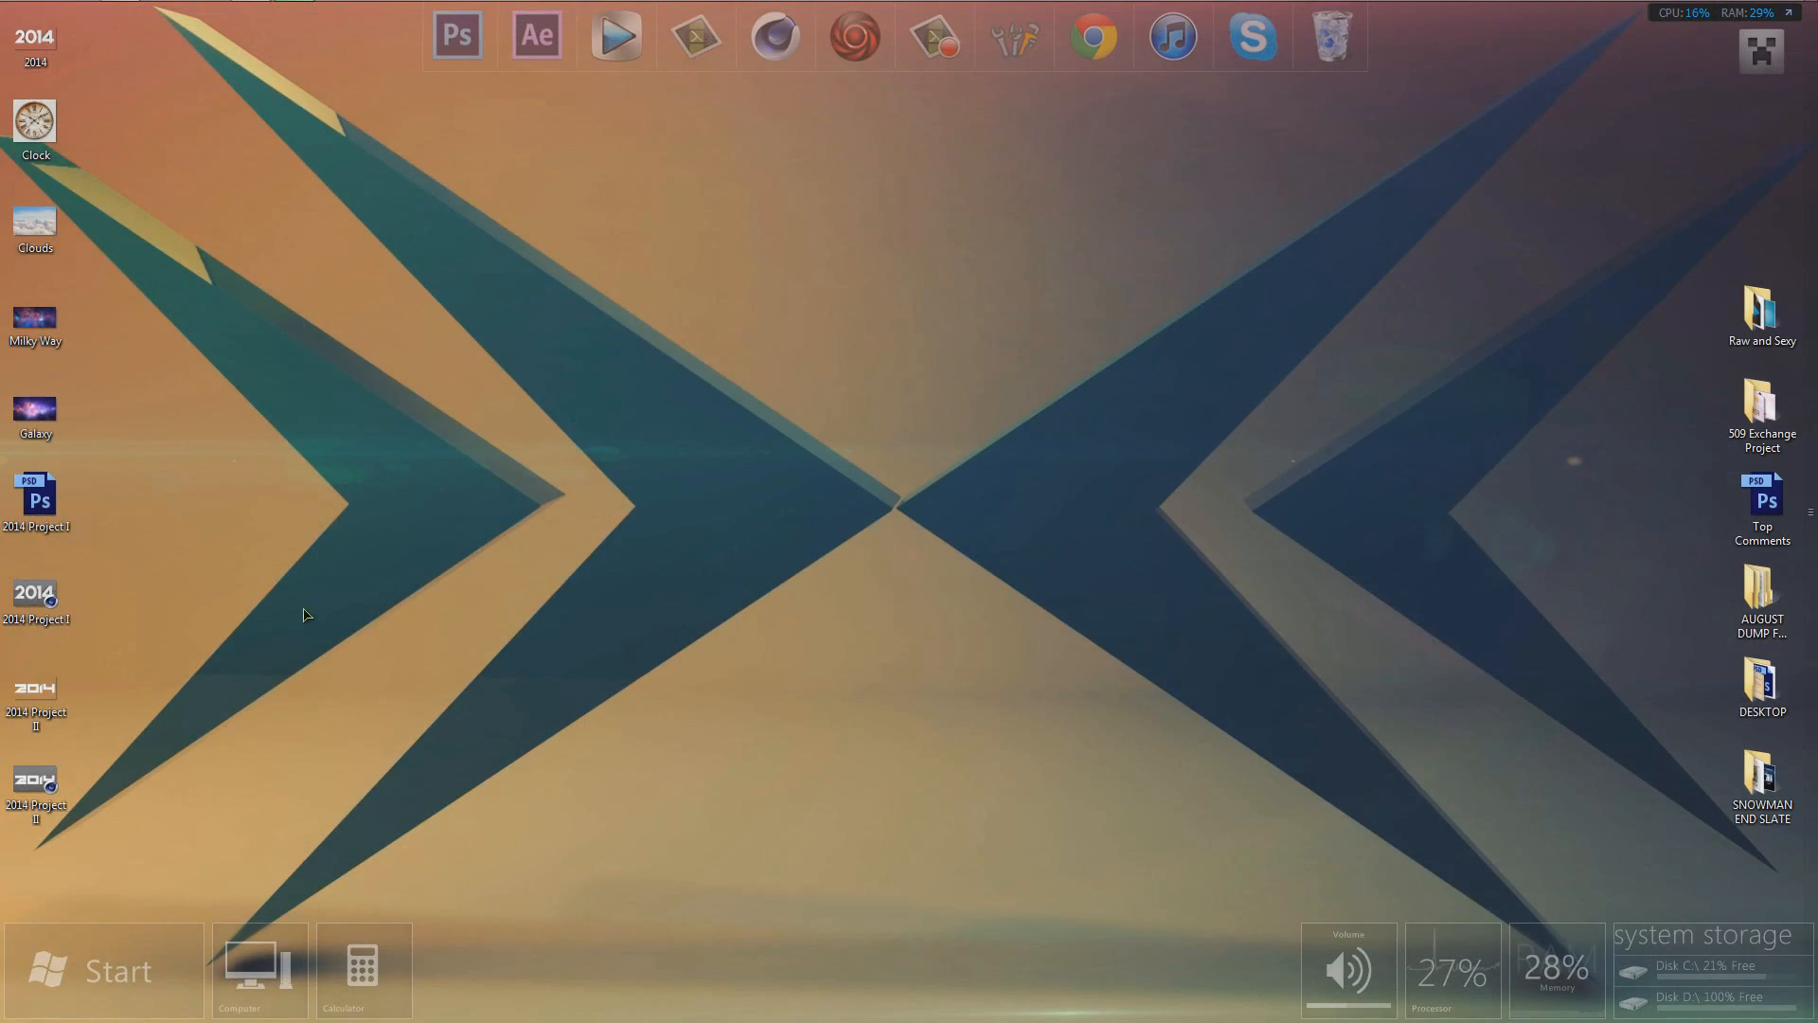
Step: Place the Clouds image above the Milky Way layer and enlarge it proportionally from its centre to cover the canvas
drag(36, 223, 250, 16)
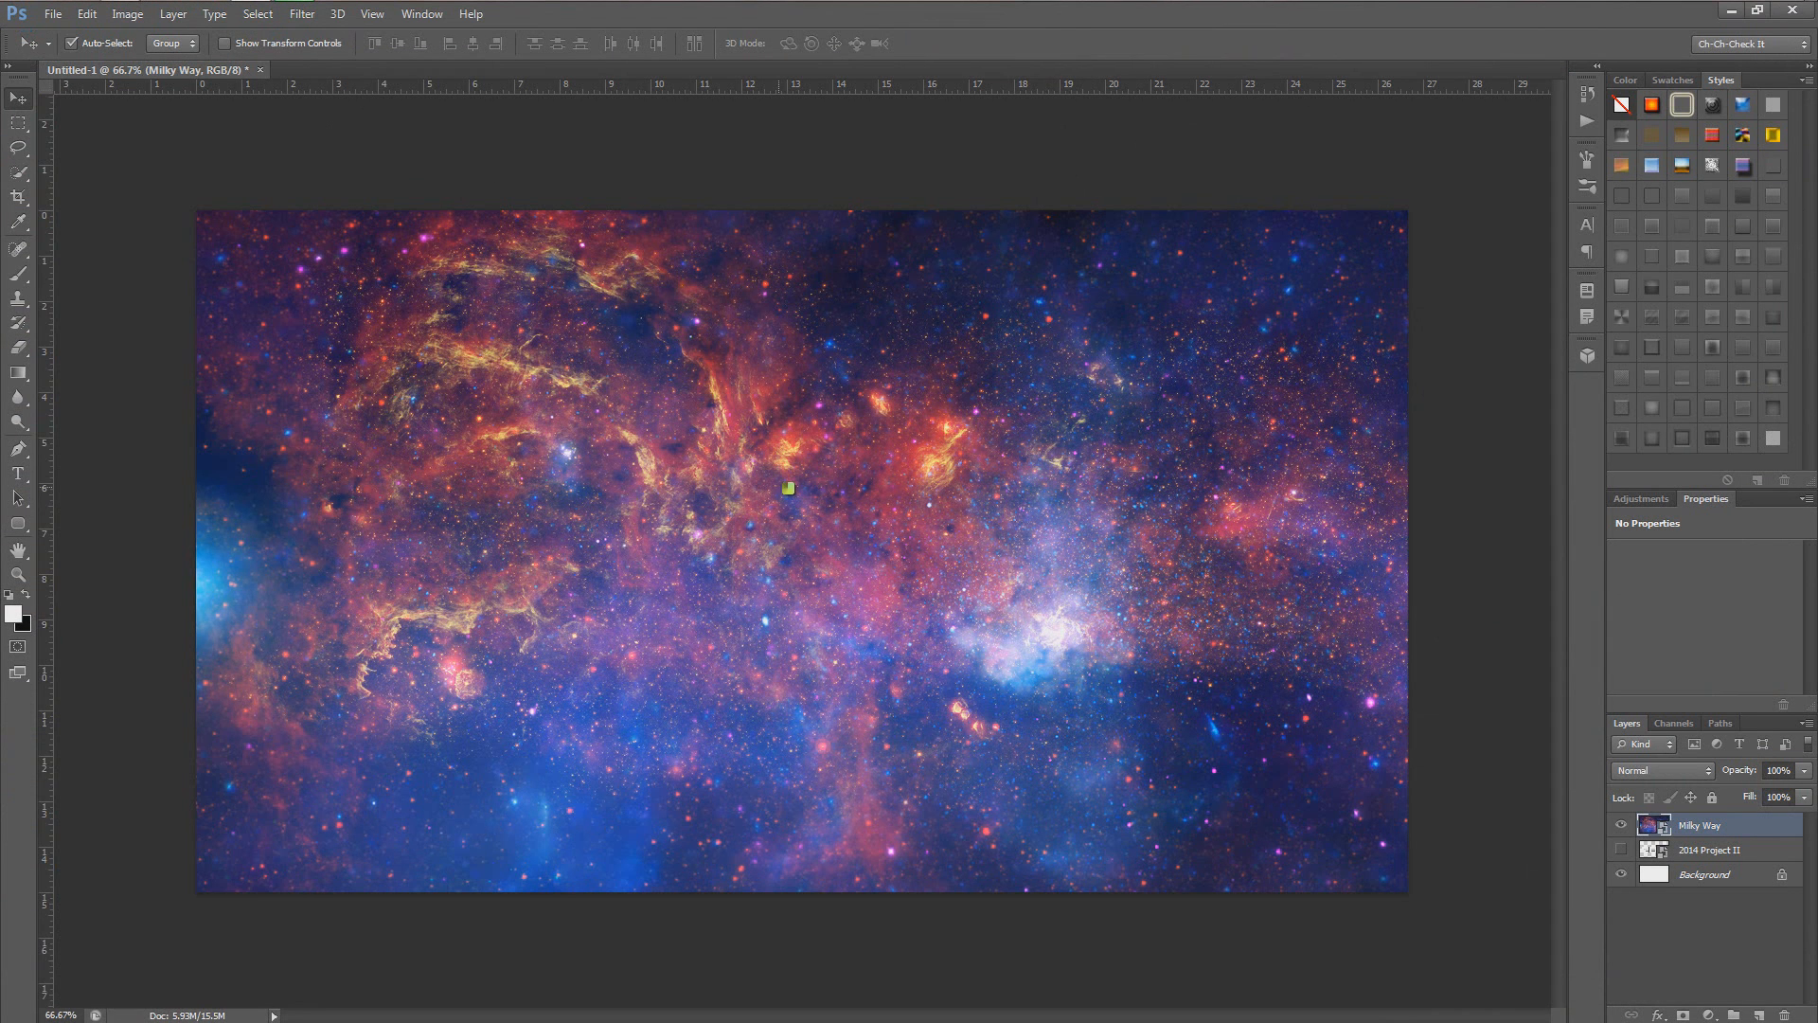
alt+shift+drag(1070, 731, 1420, 1004)
click(951, 44)
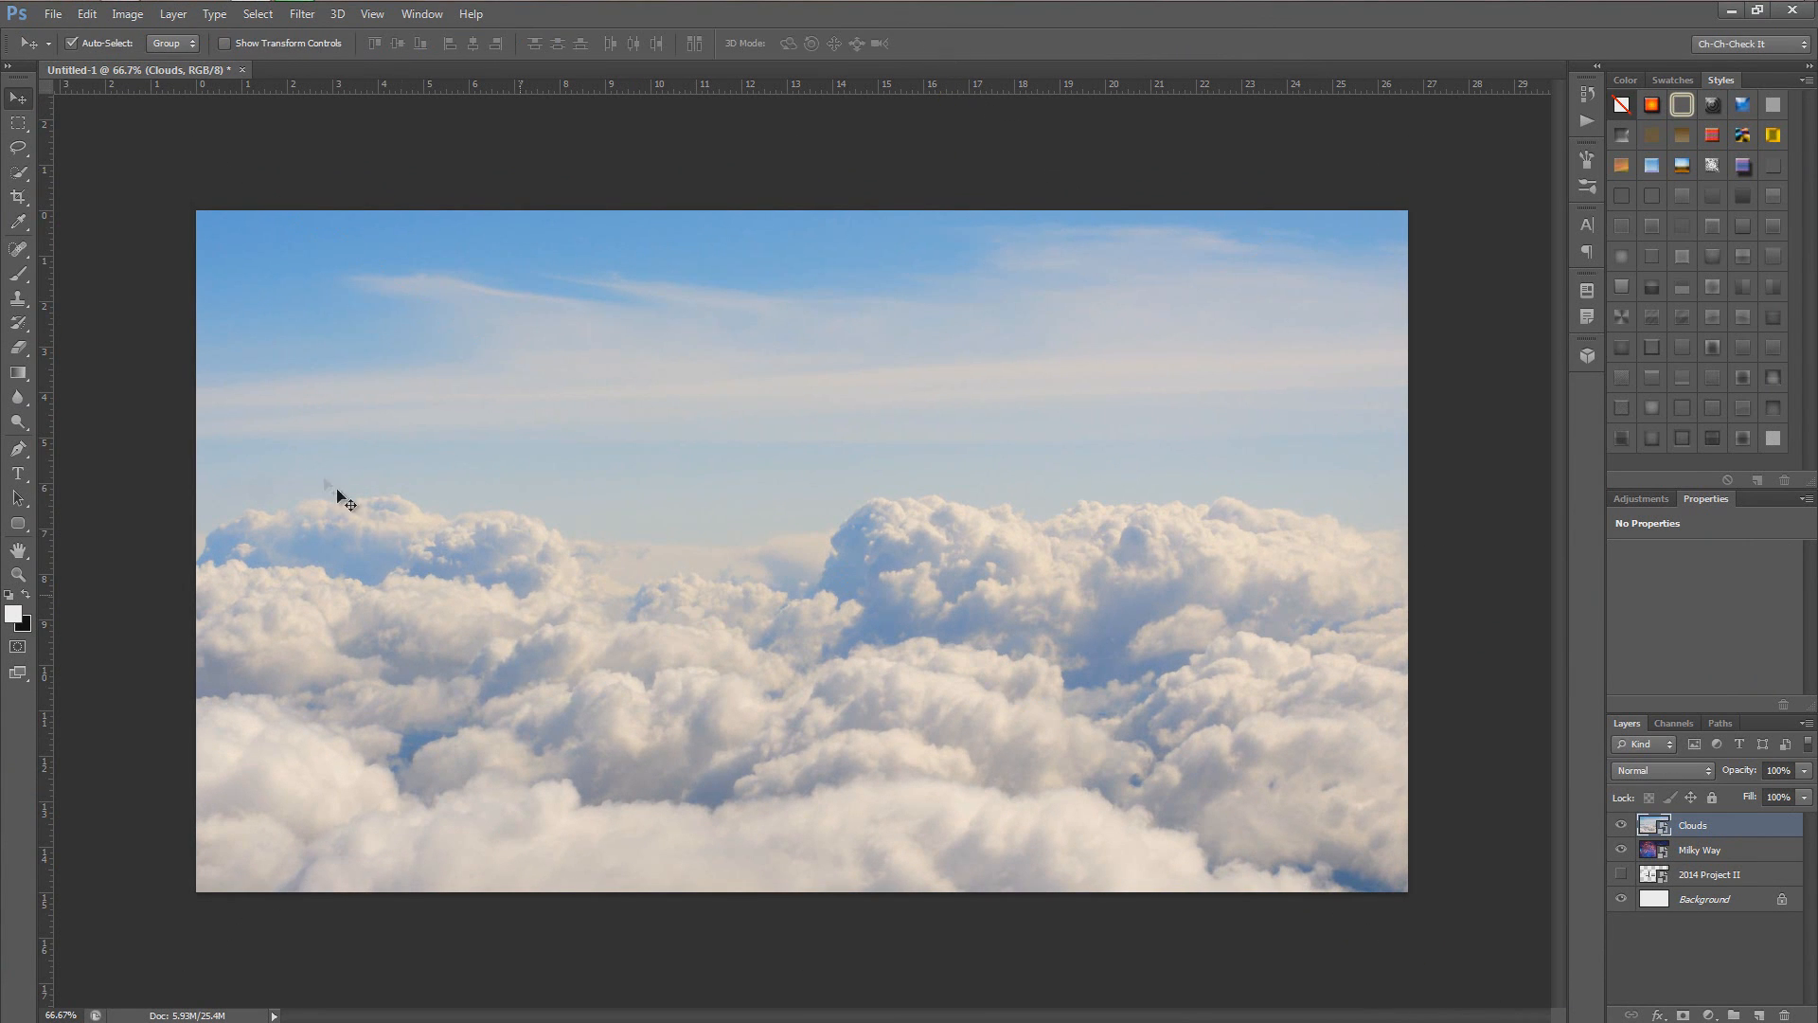
Step: Select the cloud bank on the Clouds layer with Quick Selection and subtract the sky above it
key(w)
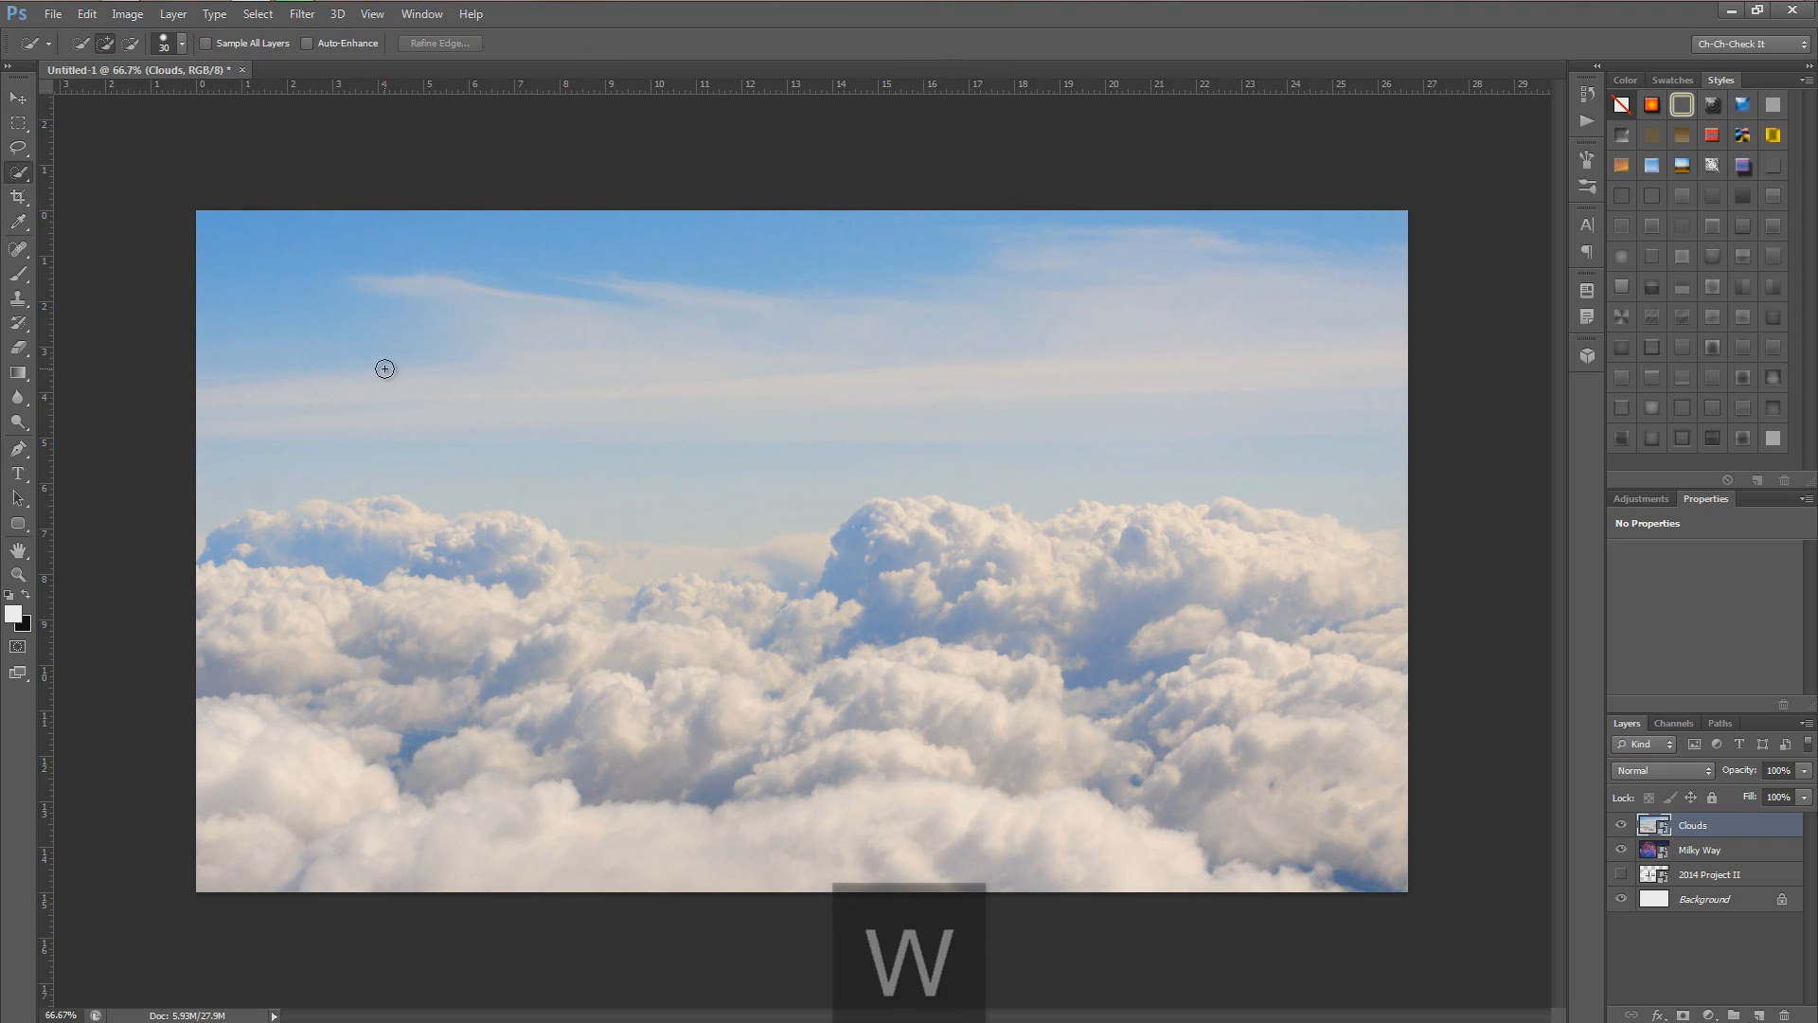
mouse_move(1122, 641)
mouse_down()
mouse_move(1264, 585)
mouse_move(1383, 568)
mouse_move(922, 635)
mouse_move(852, 748)
mouse_move(530, 677)
mouse_move(306, 569)
mouse_move(366, 520)
mouse_move(719, 560)
mouse_up()
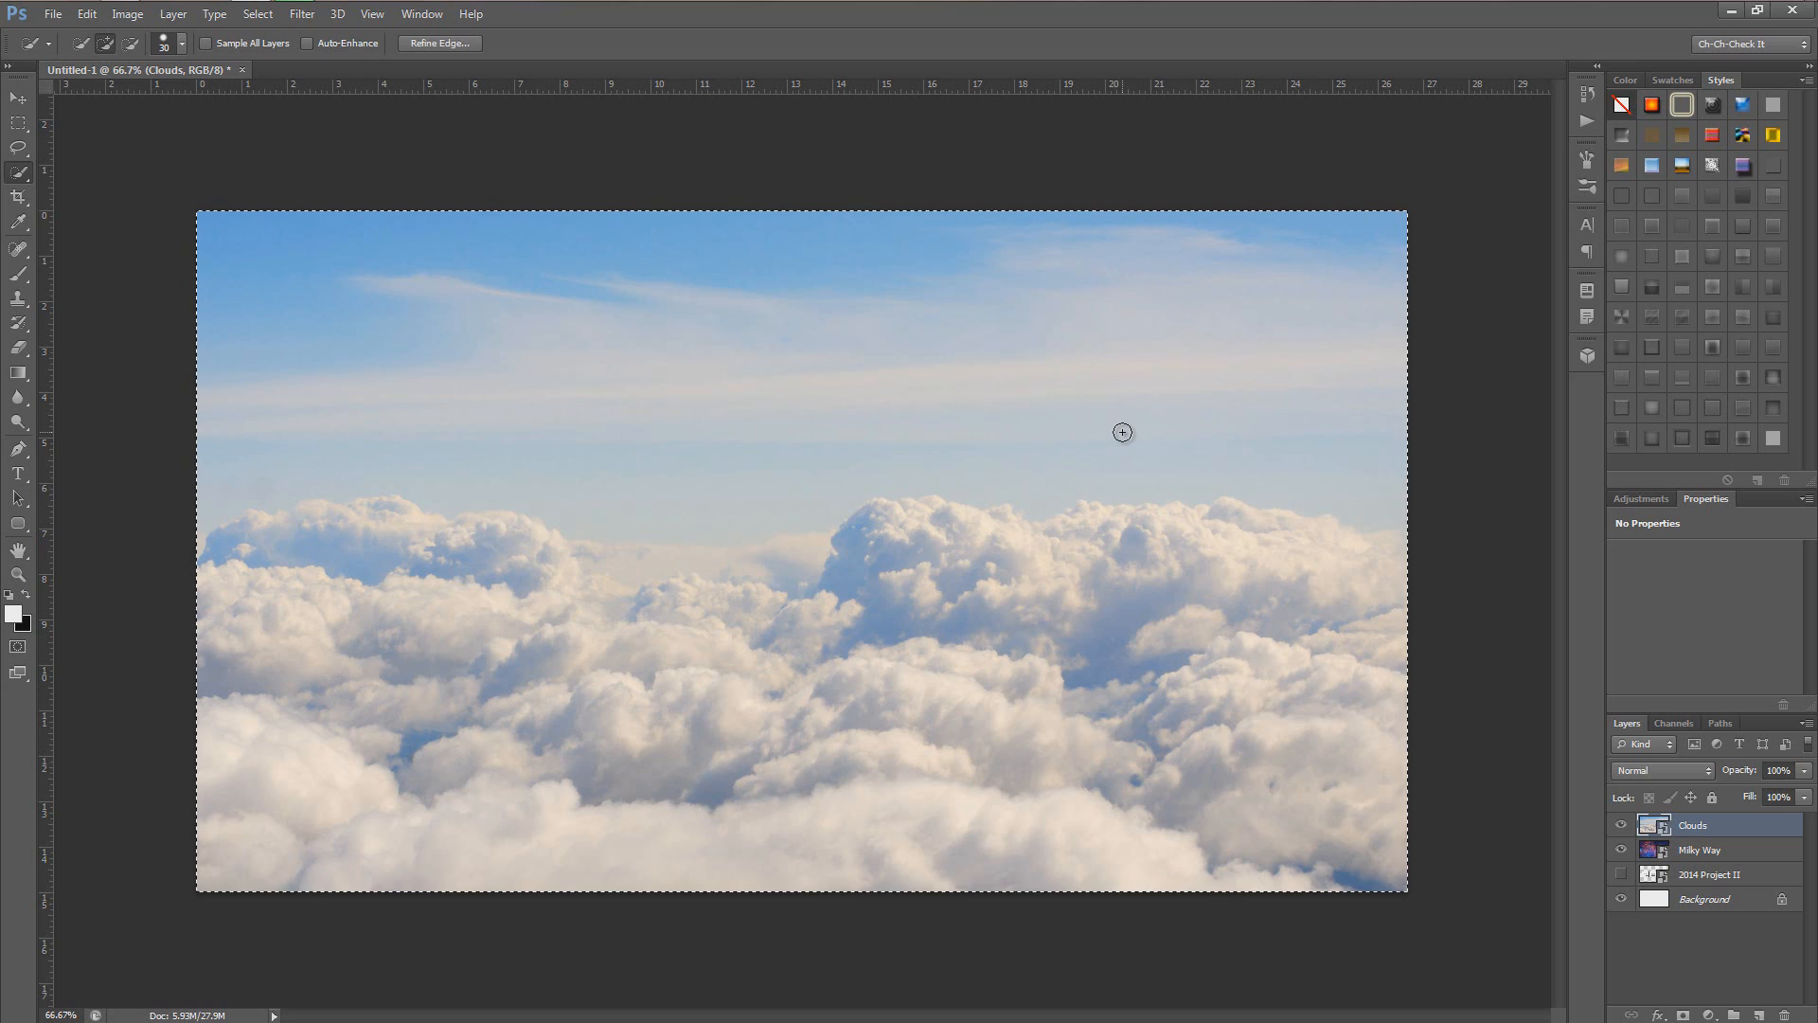
key(alt)
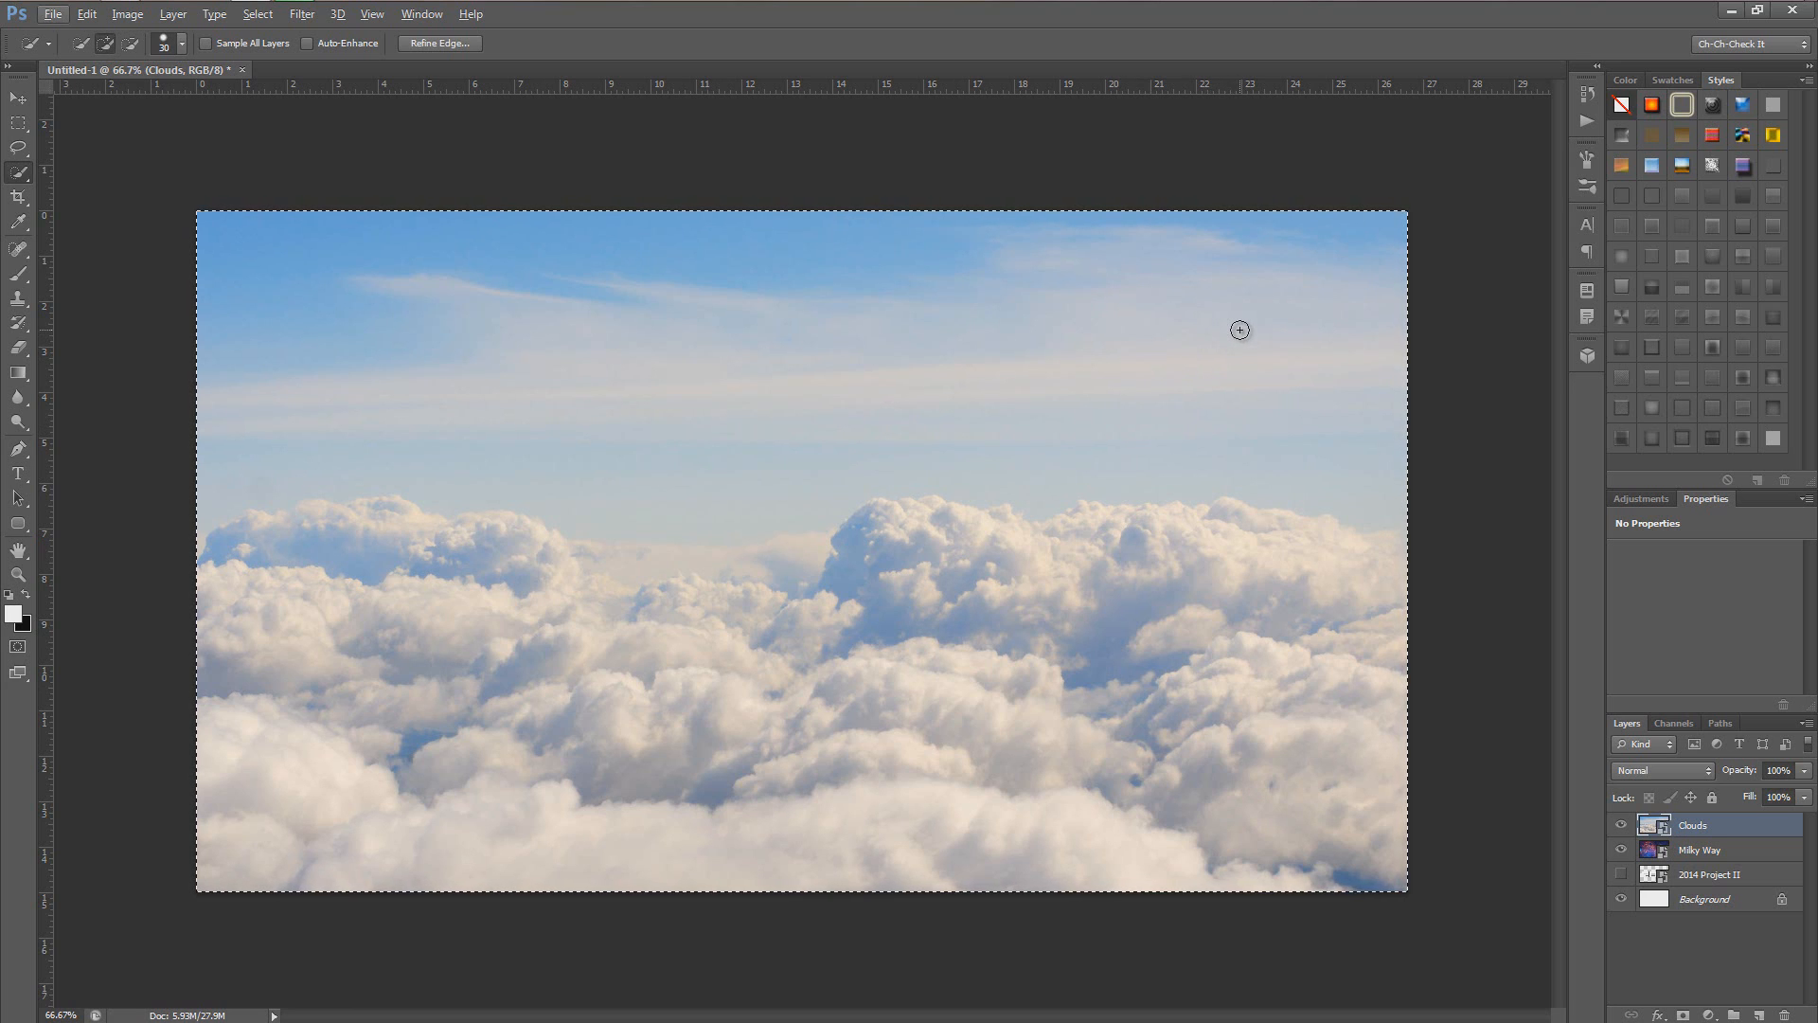
alt+drag(1293, 326, 347, 335)
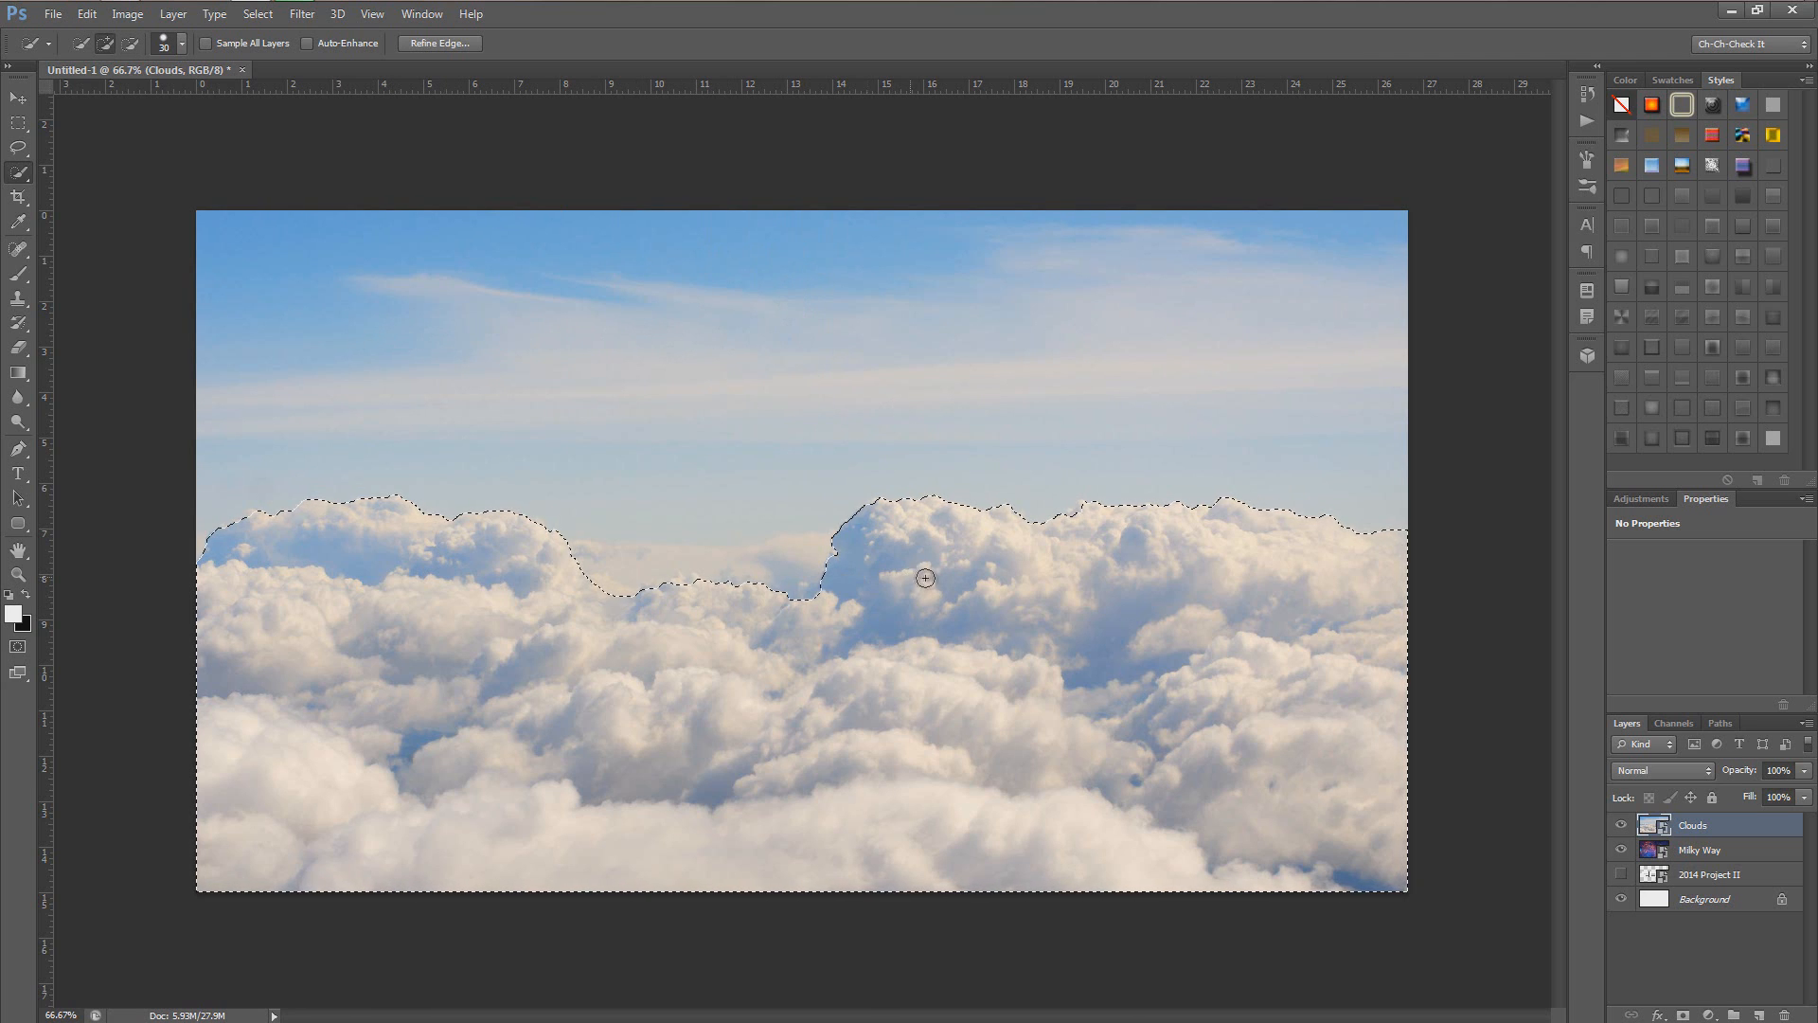
Step: Refine the cloud selection's edge with a Smart Radius of 13 px, Smooth 33 and Feather 3.3 px
right_click(977, 604)
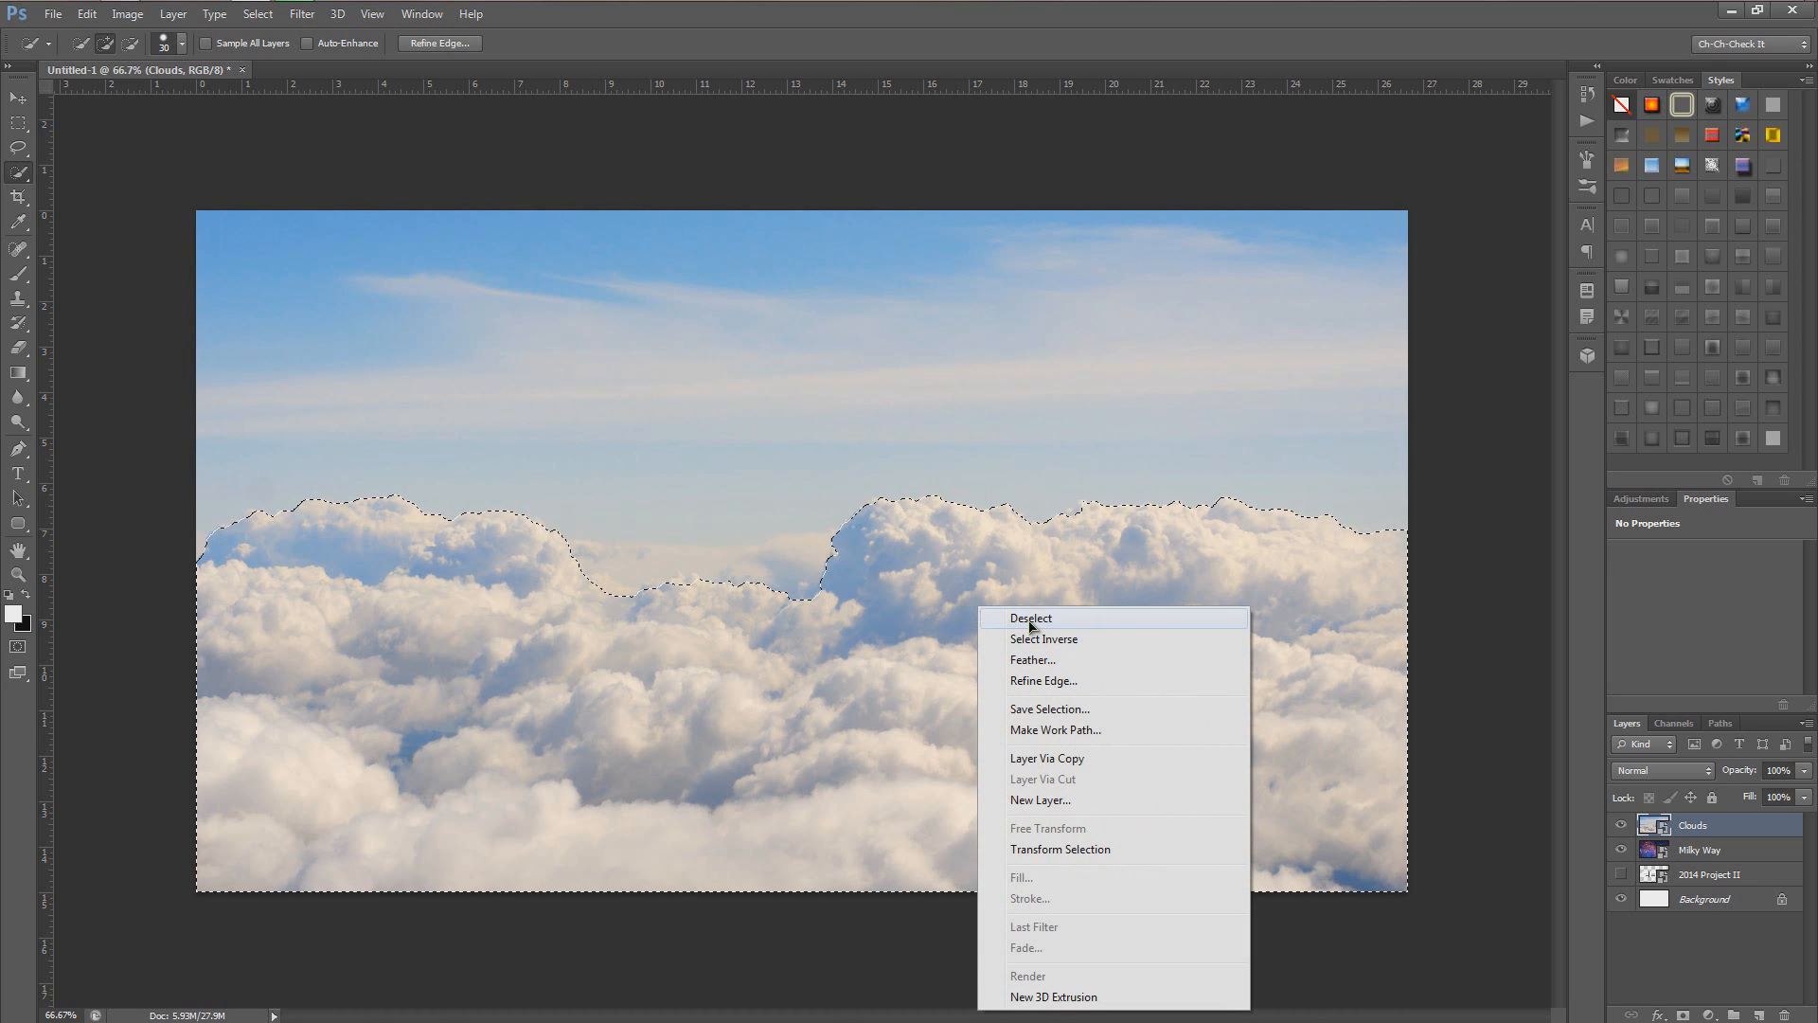
click(1041, 679)
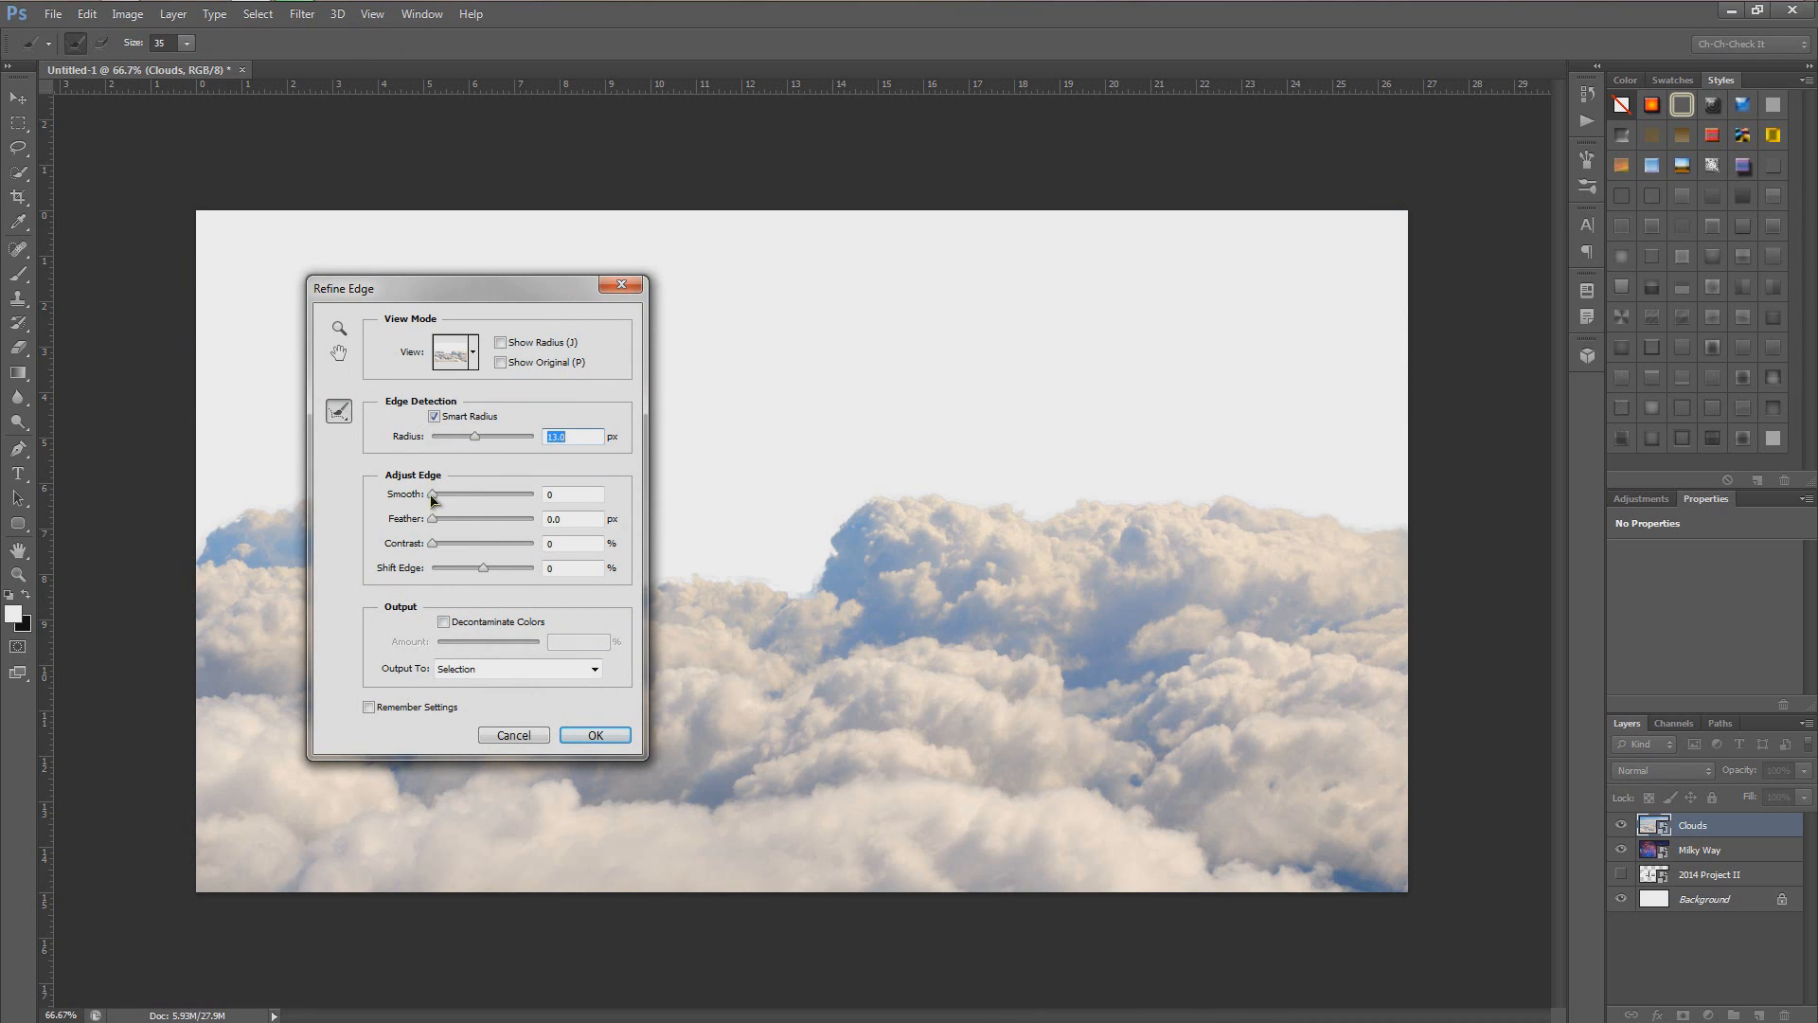
drag(434, 499, 457, 500)
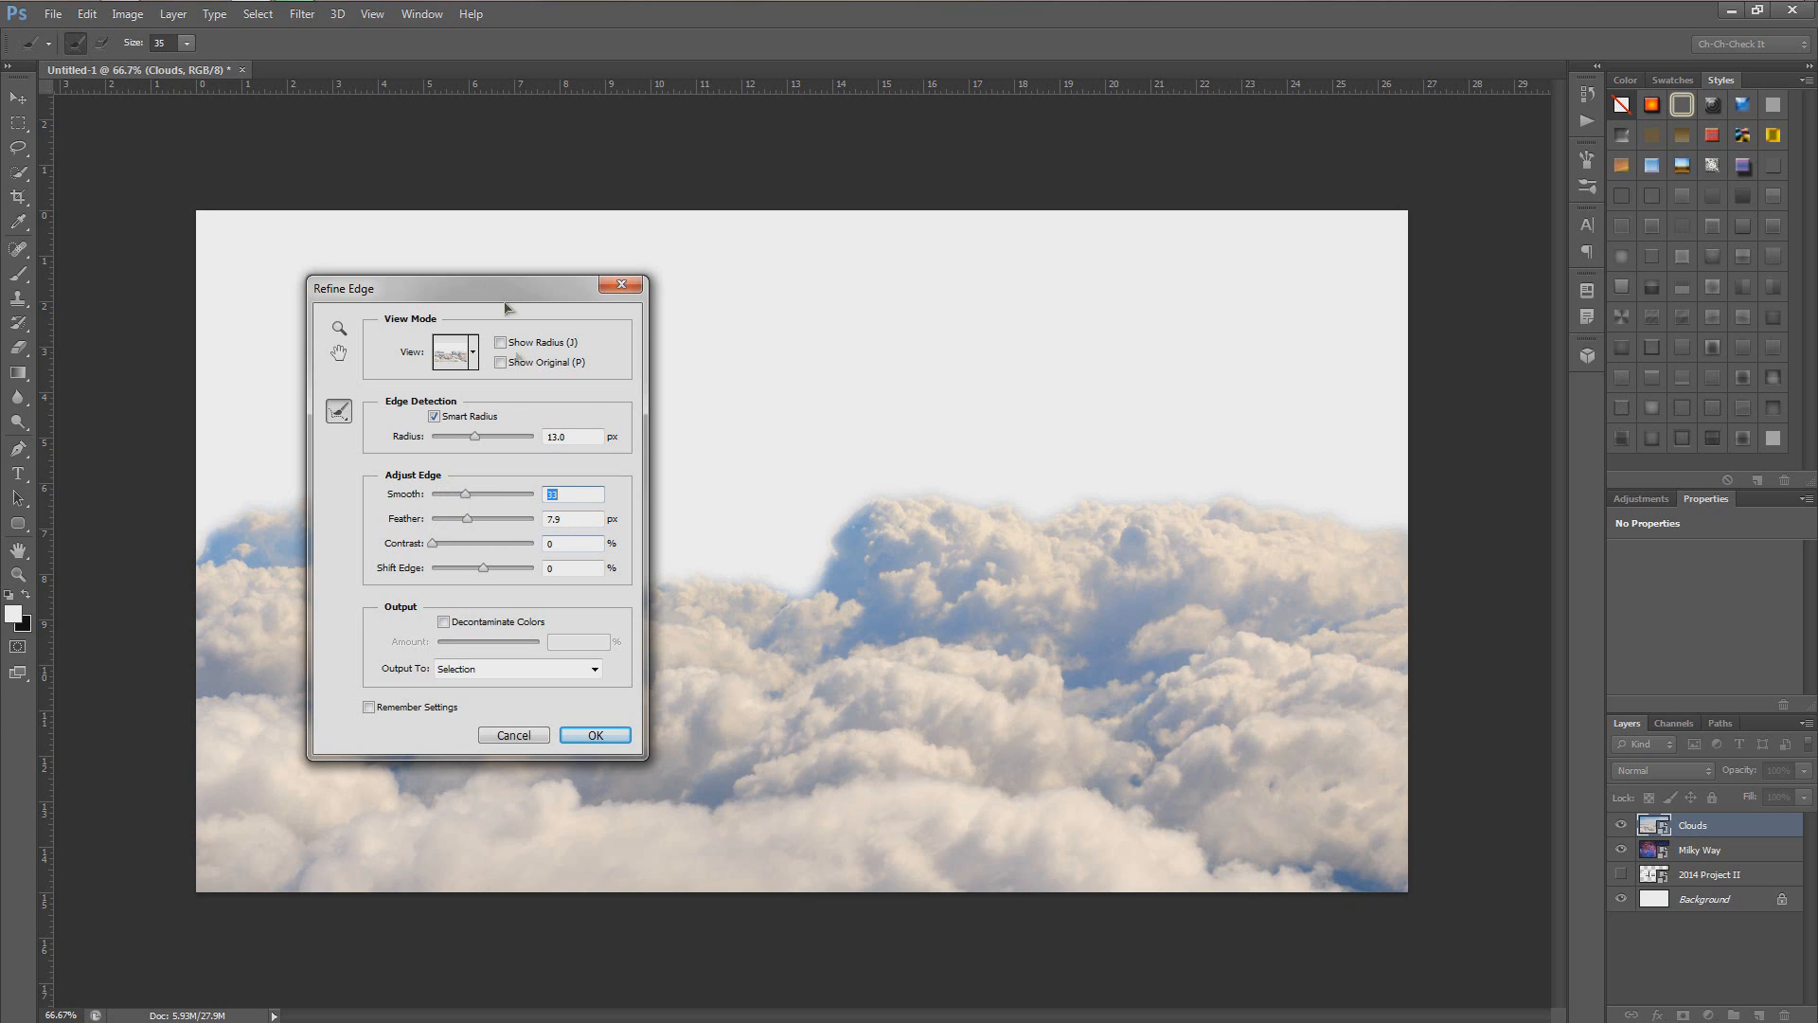
drag(453, 520, 447, 520)
drag(487, 295, 885, 280)
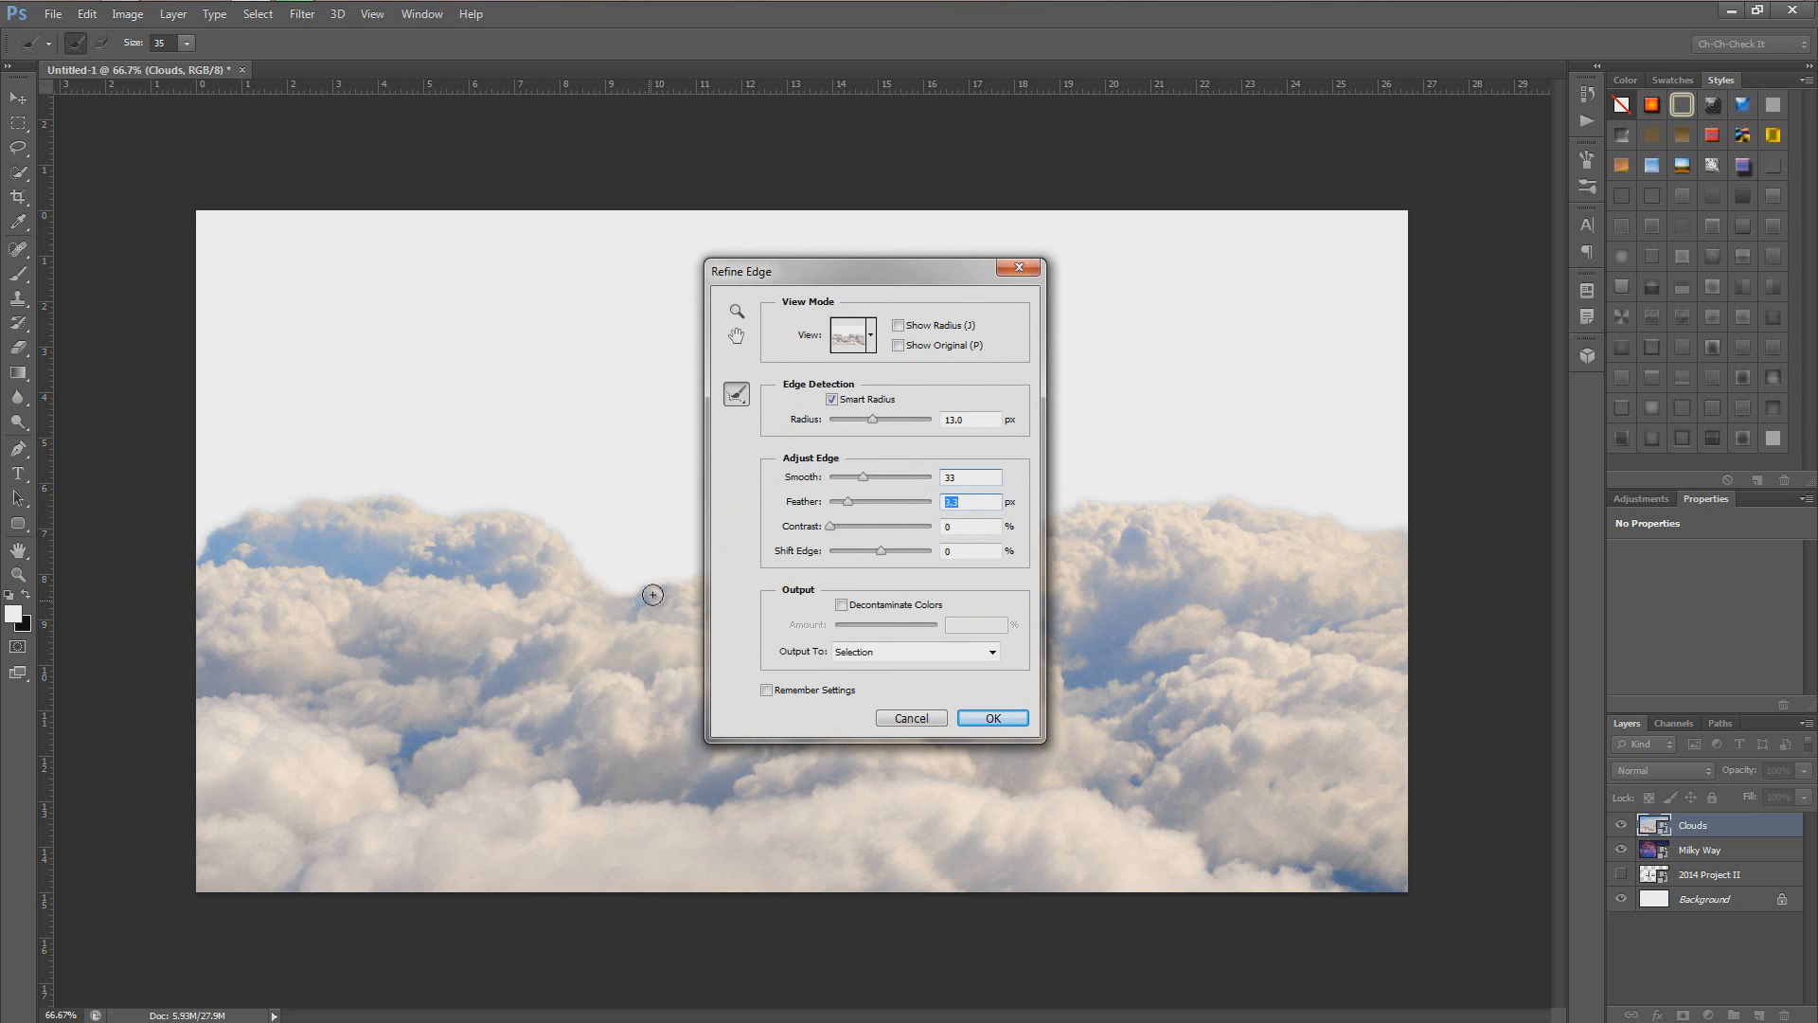
Step: Brush the Refine Radius tool along the cloud tops across the whole width and apply the refined selection
mouse_move(633, 593)
mouse_down()
mouse_move(553, 528)
mouse_move(398, 499)
mouse_move(268, 509)
mouse_move(203, 552)
mouse_move(281, 527)
mouse_move(283, 497)
mouse_move(398, 508)
mouse_up()
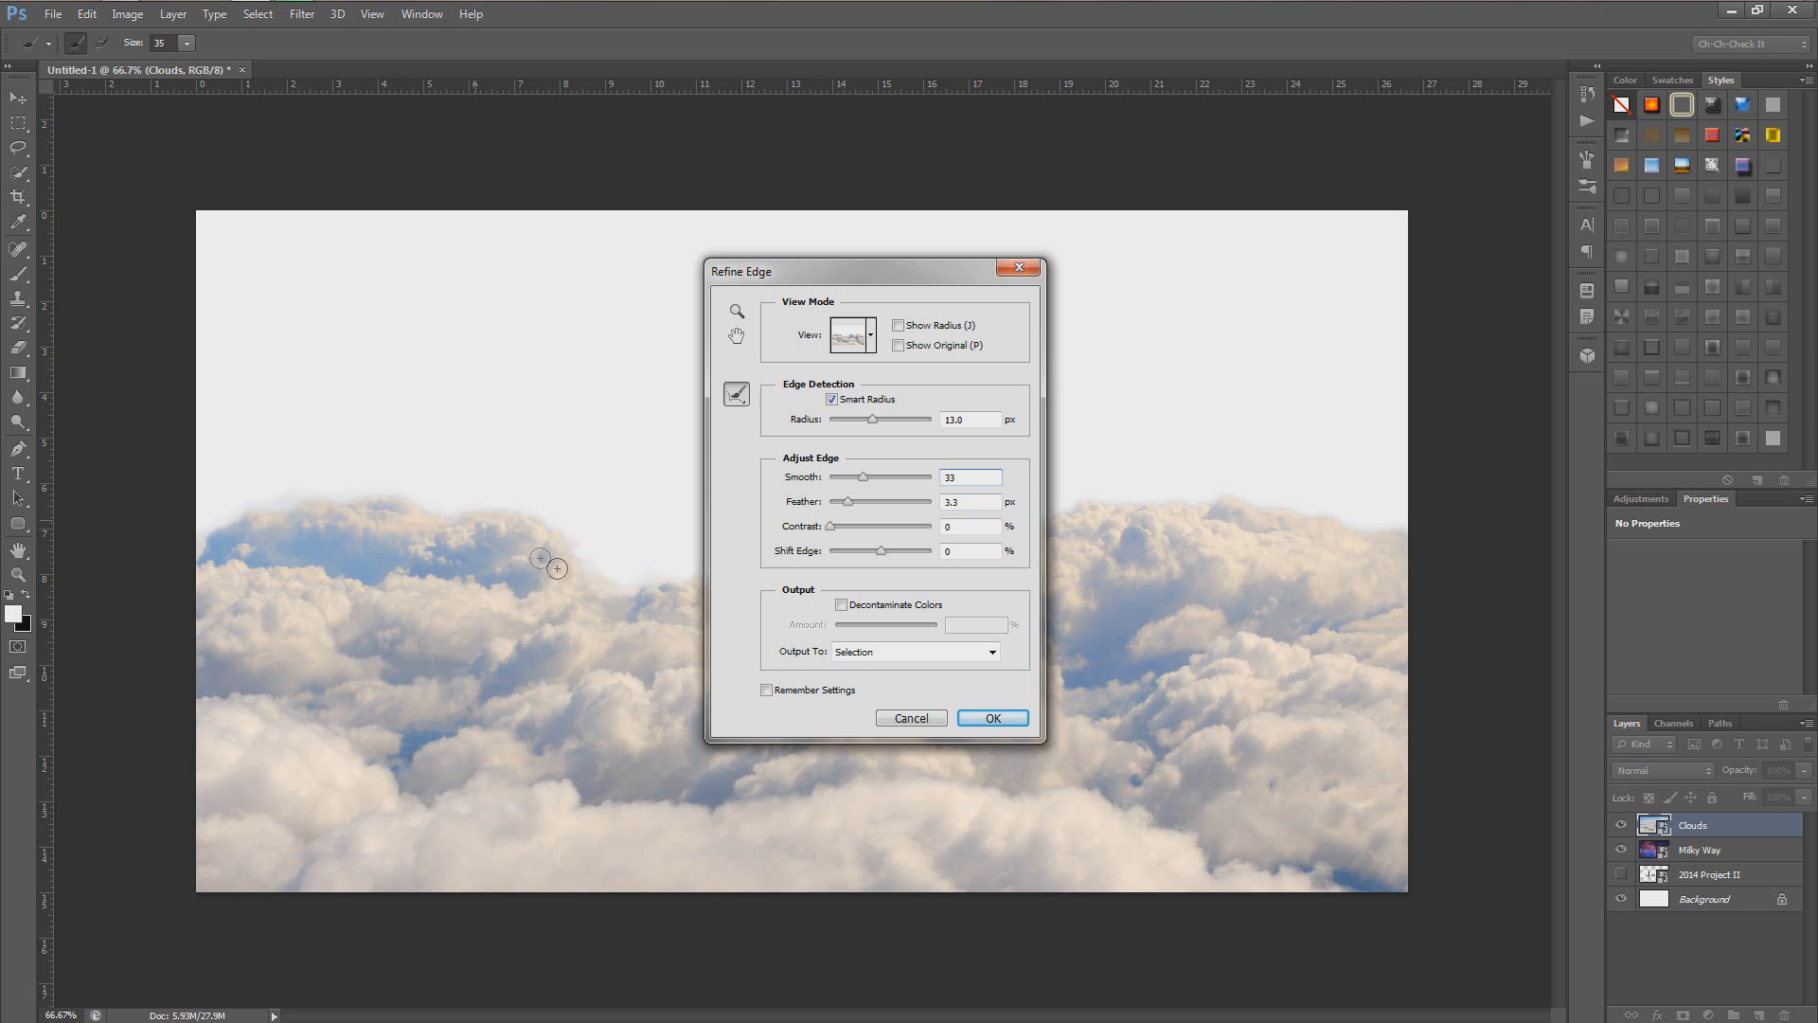
drag(887, 283, 414, 274)
mouse_move(621, 597)
mouse_down()
mouse_move(776, 593)
mouse_move(826, 576)
mouse_move(865, 515)
mouse_move(953, 502)
mouse_move(1283, 503)
mouse_move(1406, 531)
mouse_up()
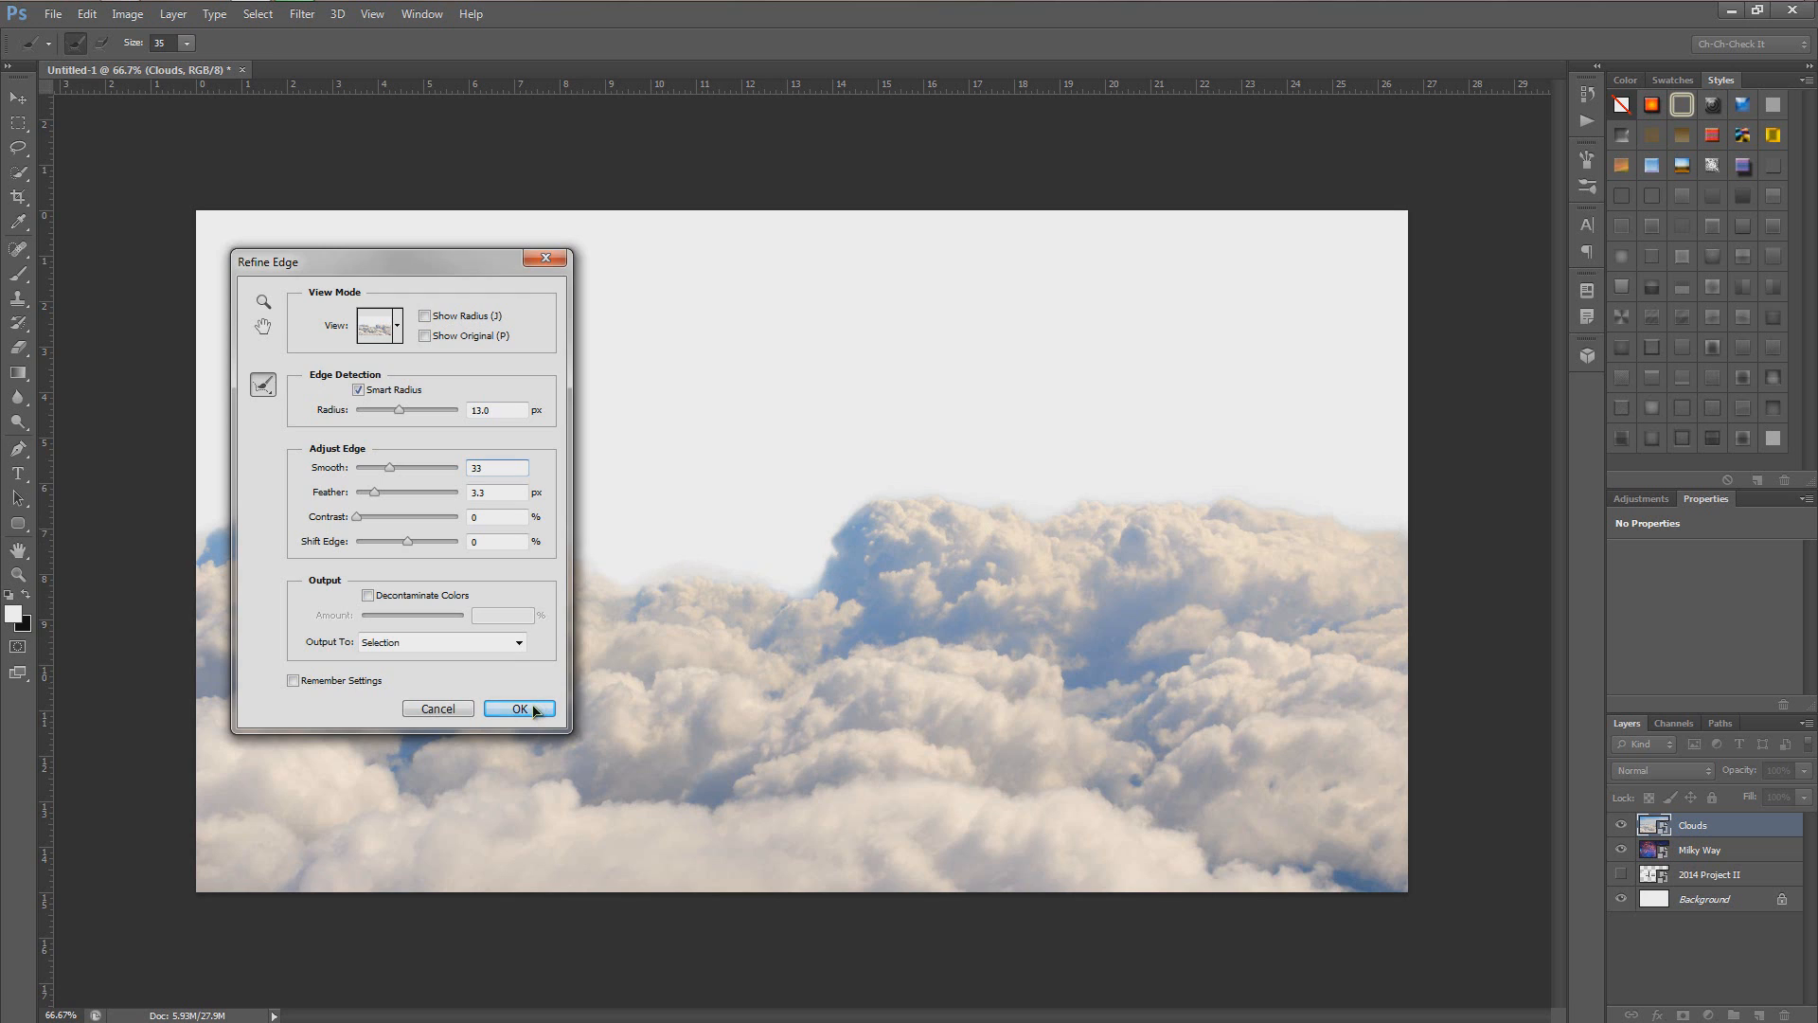
click(519, 709)
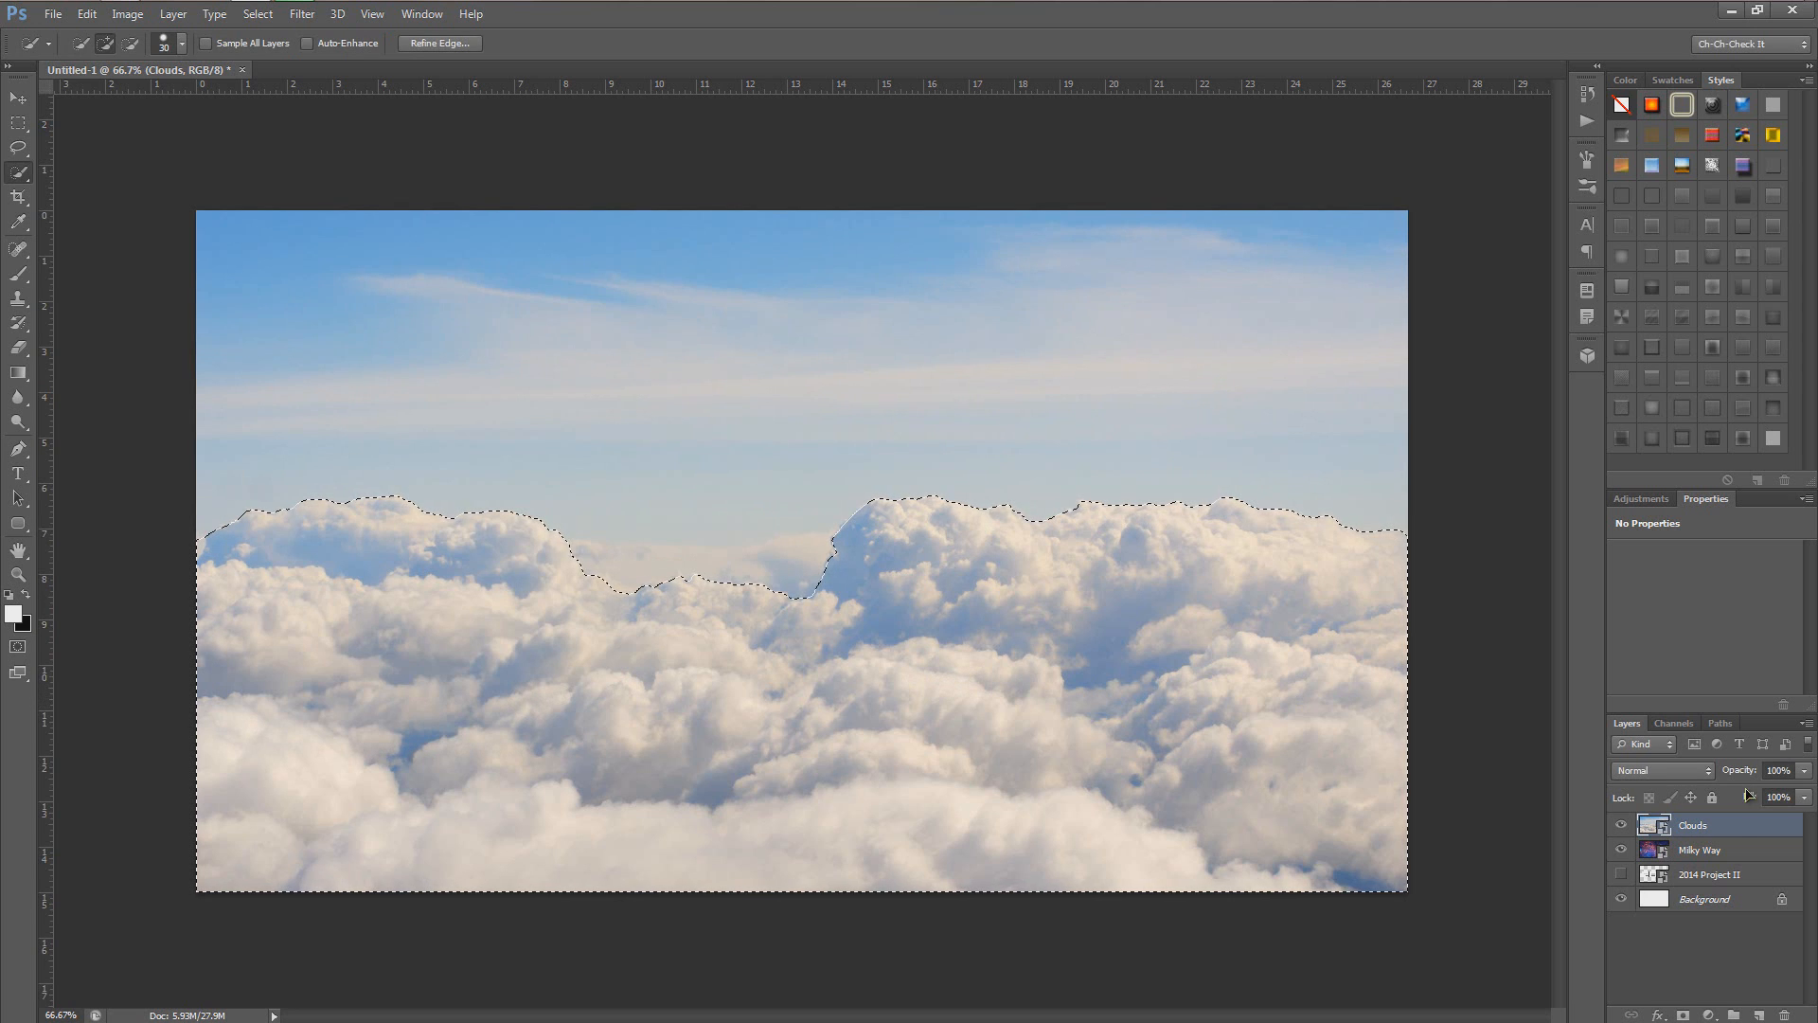
Step: Rasterize the Clouds layer, cut the selected clouds to a new layer, and delete the leftover sky layer
right_click(1695, 826)
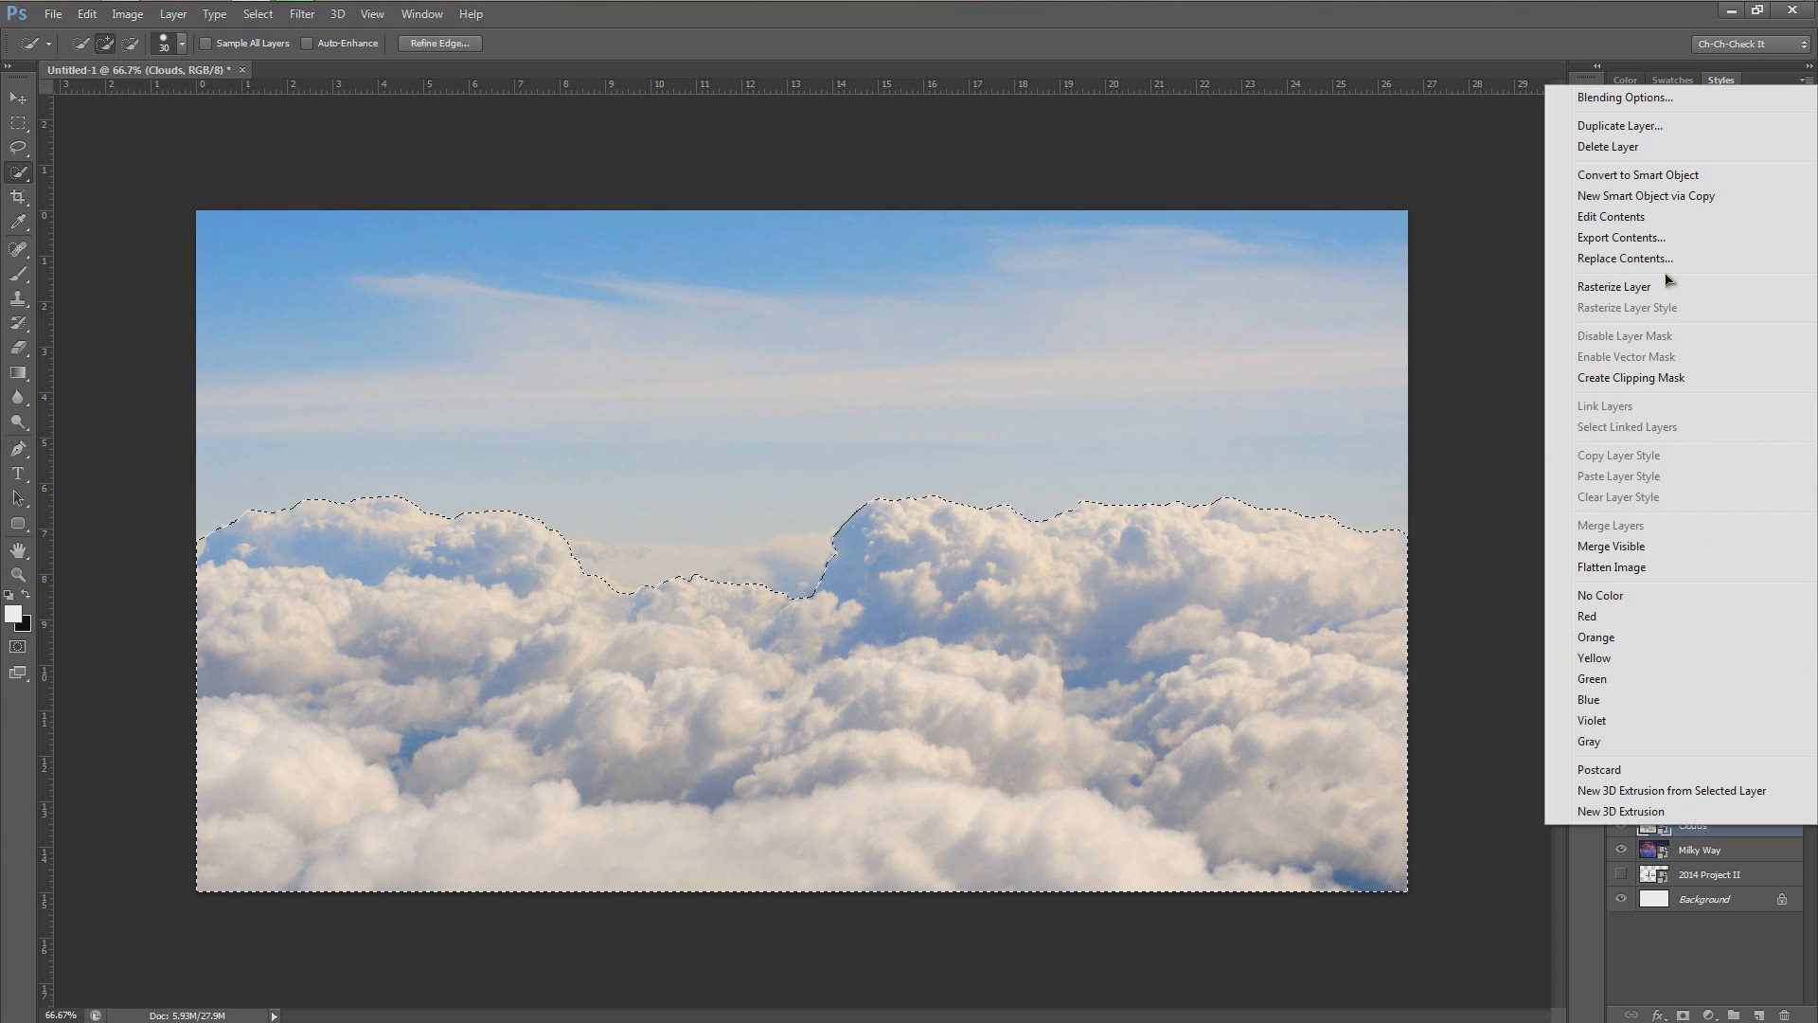
click(1635, 287)
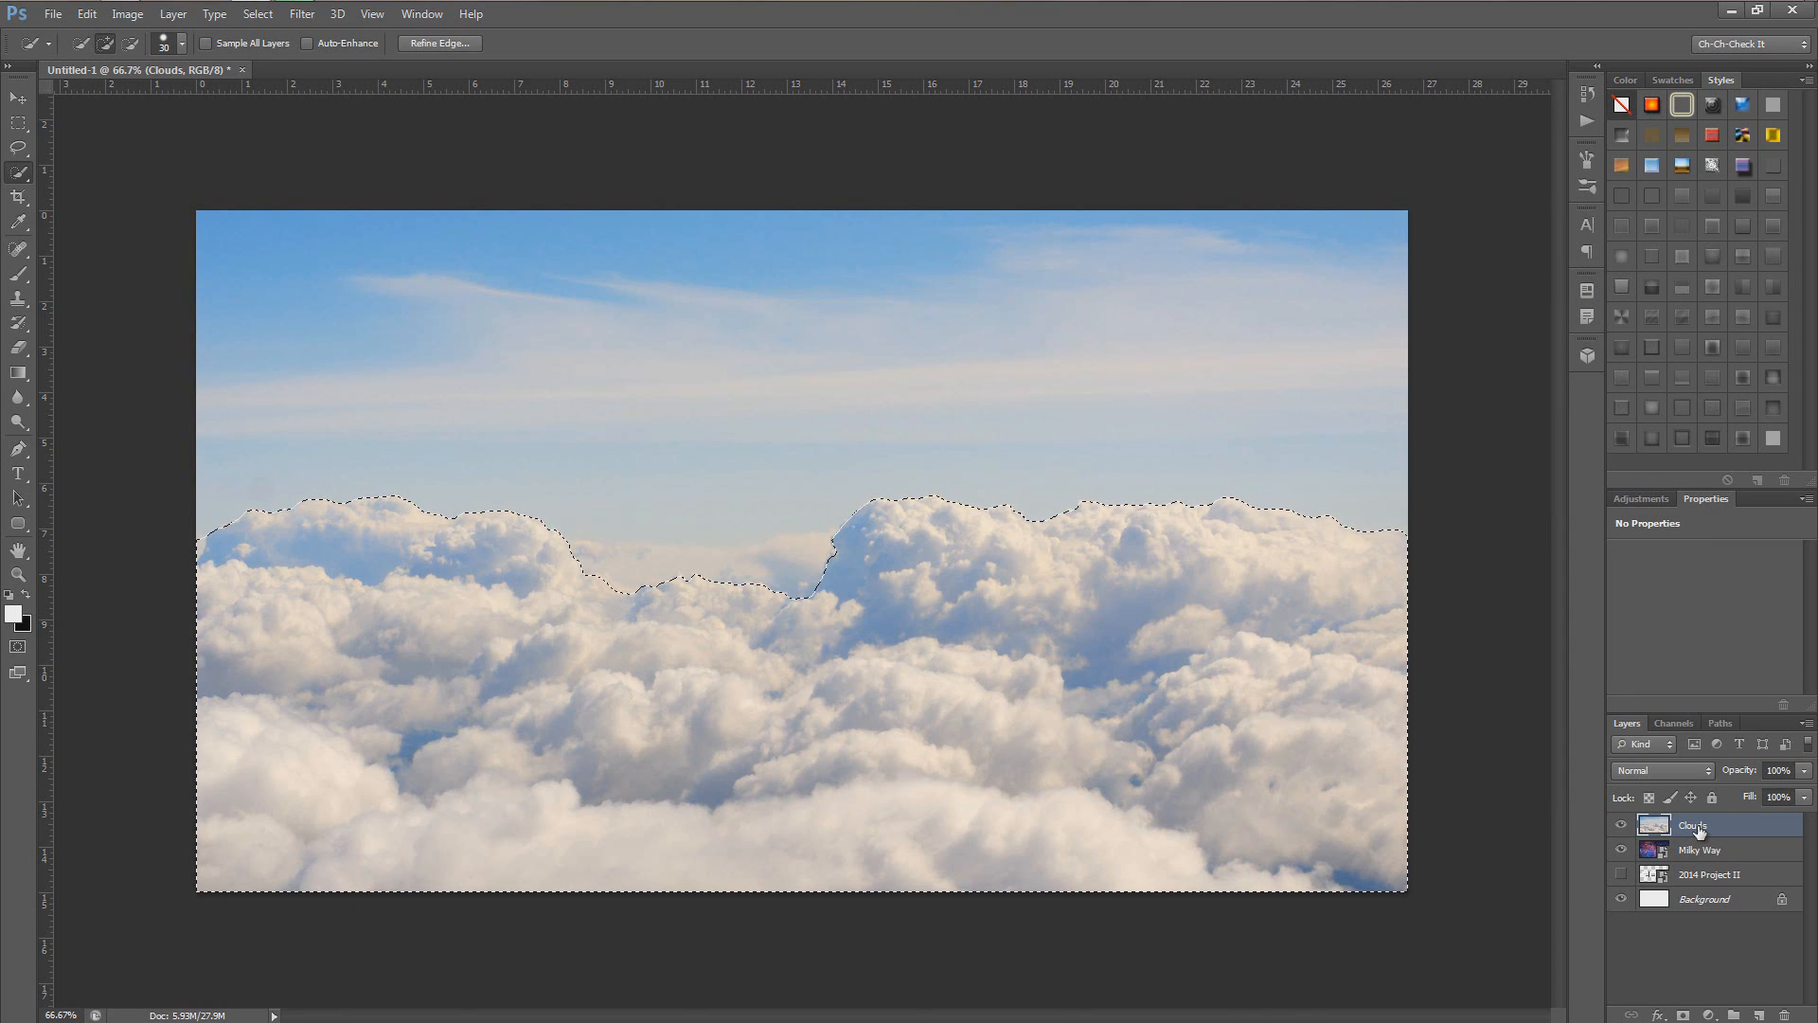
key(ctrl+shift+j)
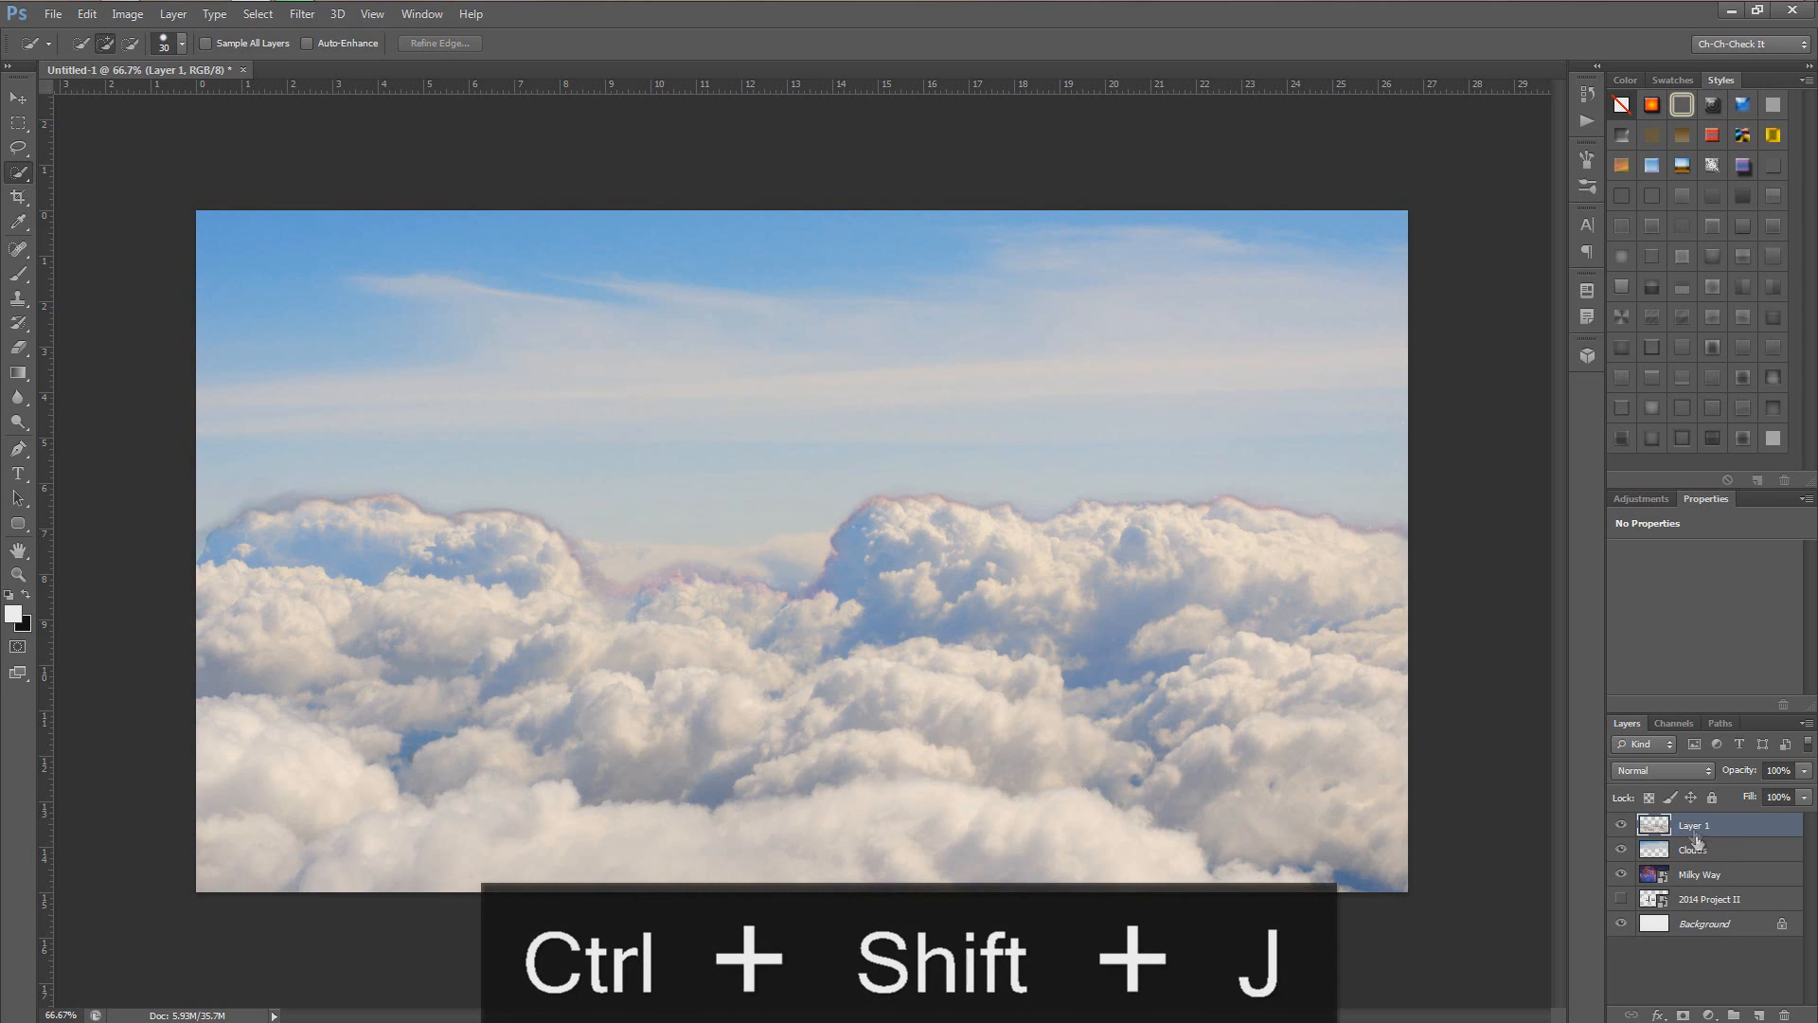
click(1693, 850)
key(Delete)
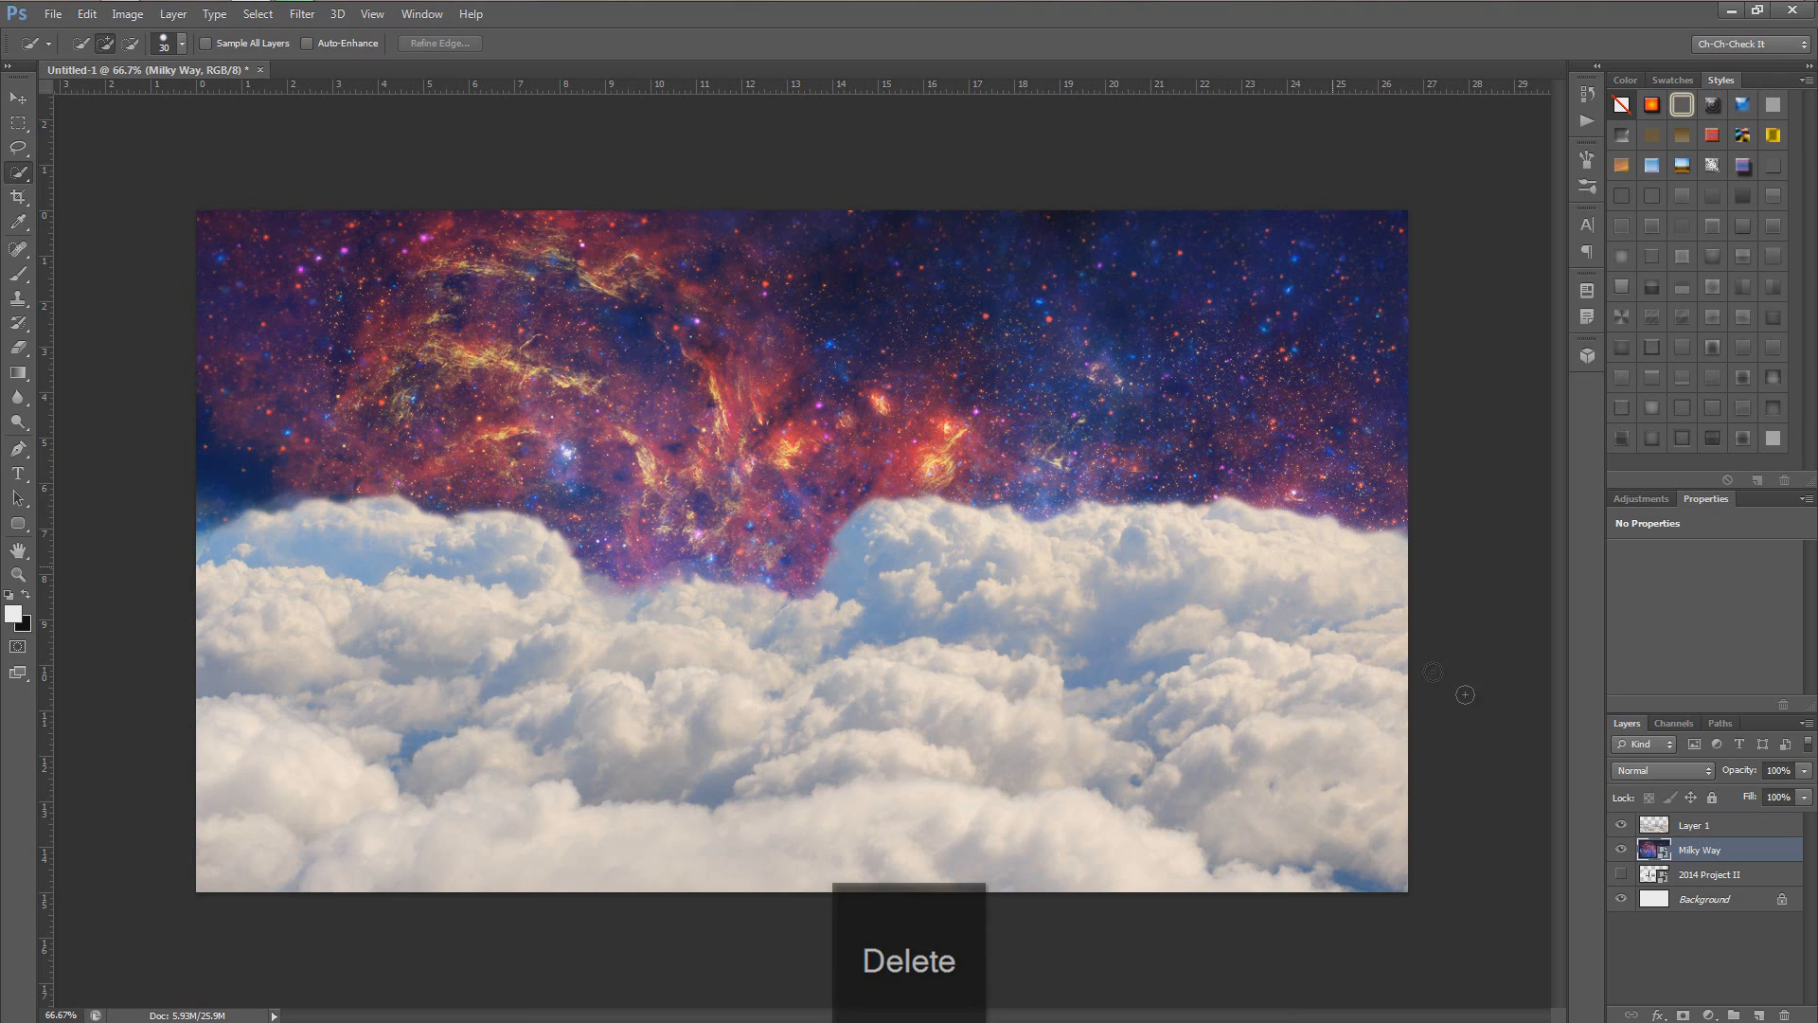
Step: Rename the cut-out cloud layer as Clouds
click(1693, 826)
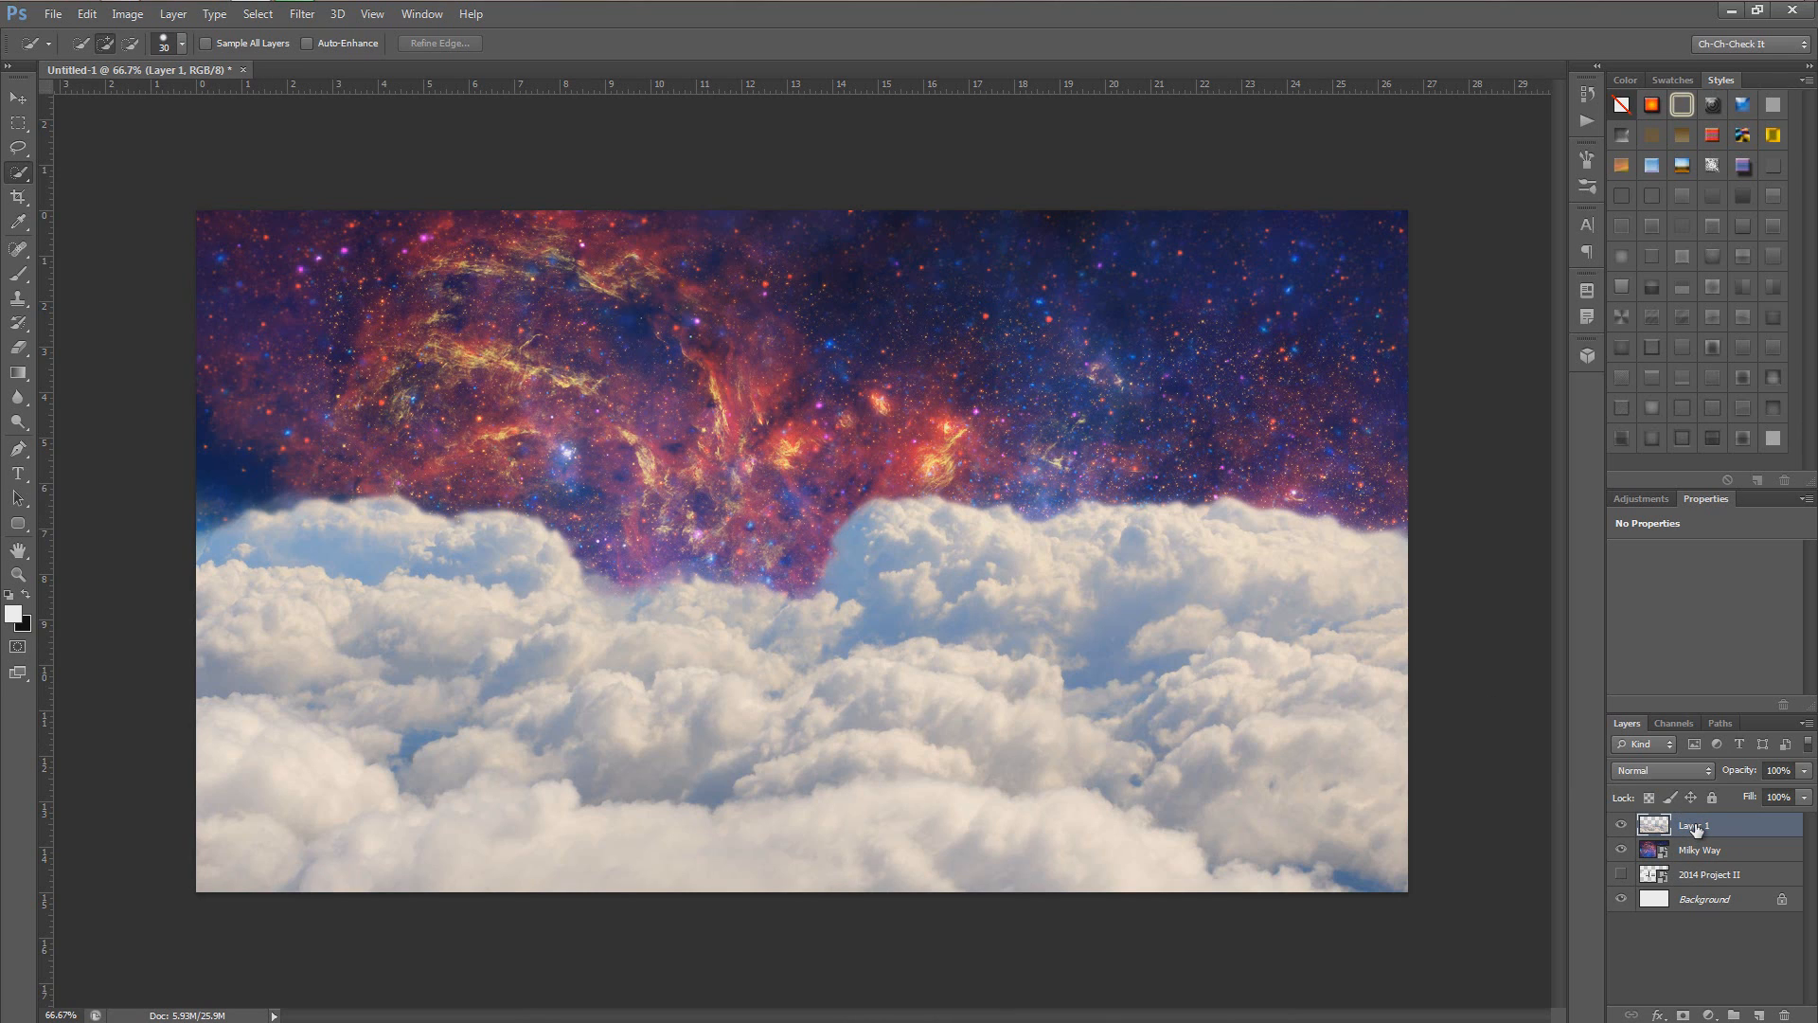
key(Return)
double_click(1695, 826)
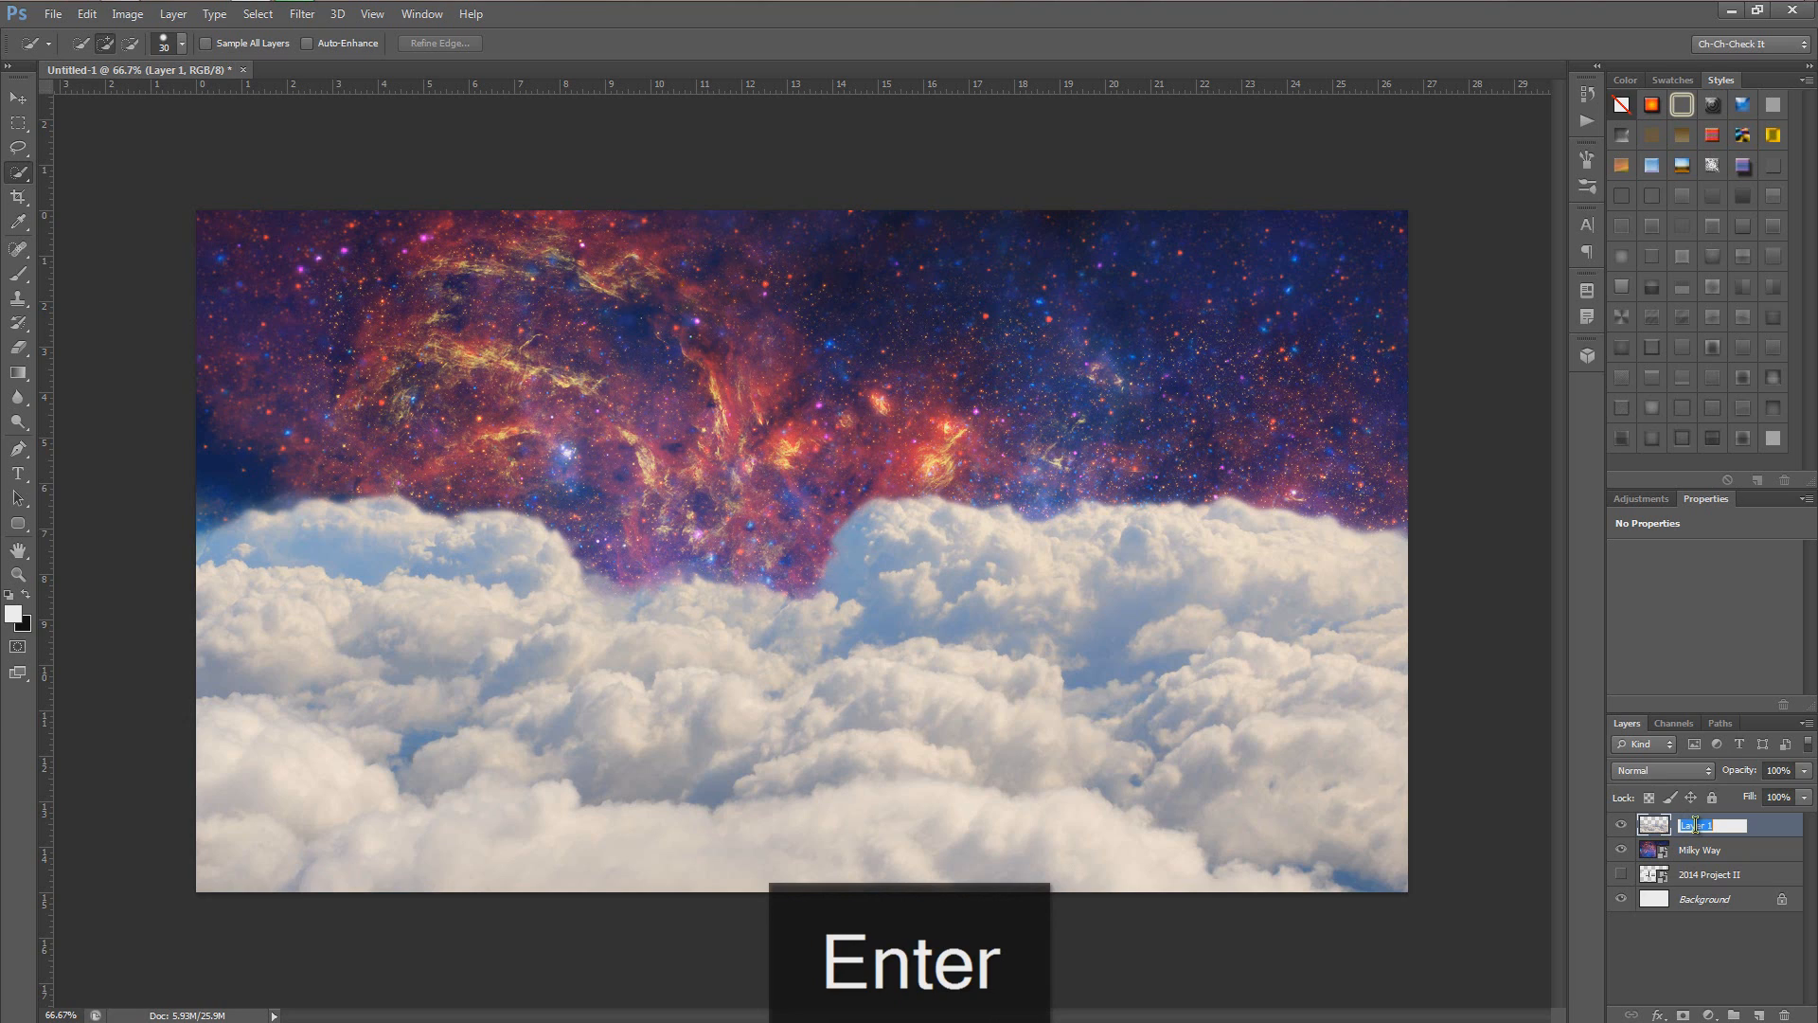
text(Cl)
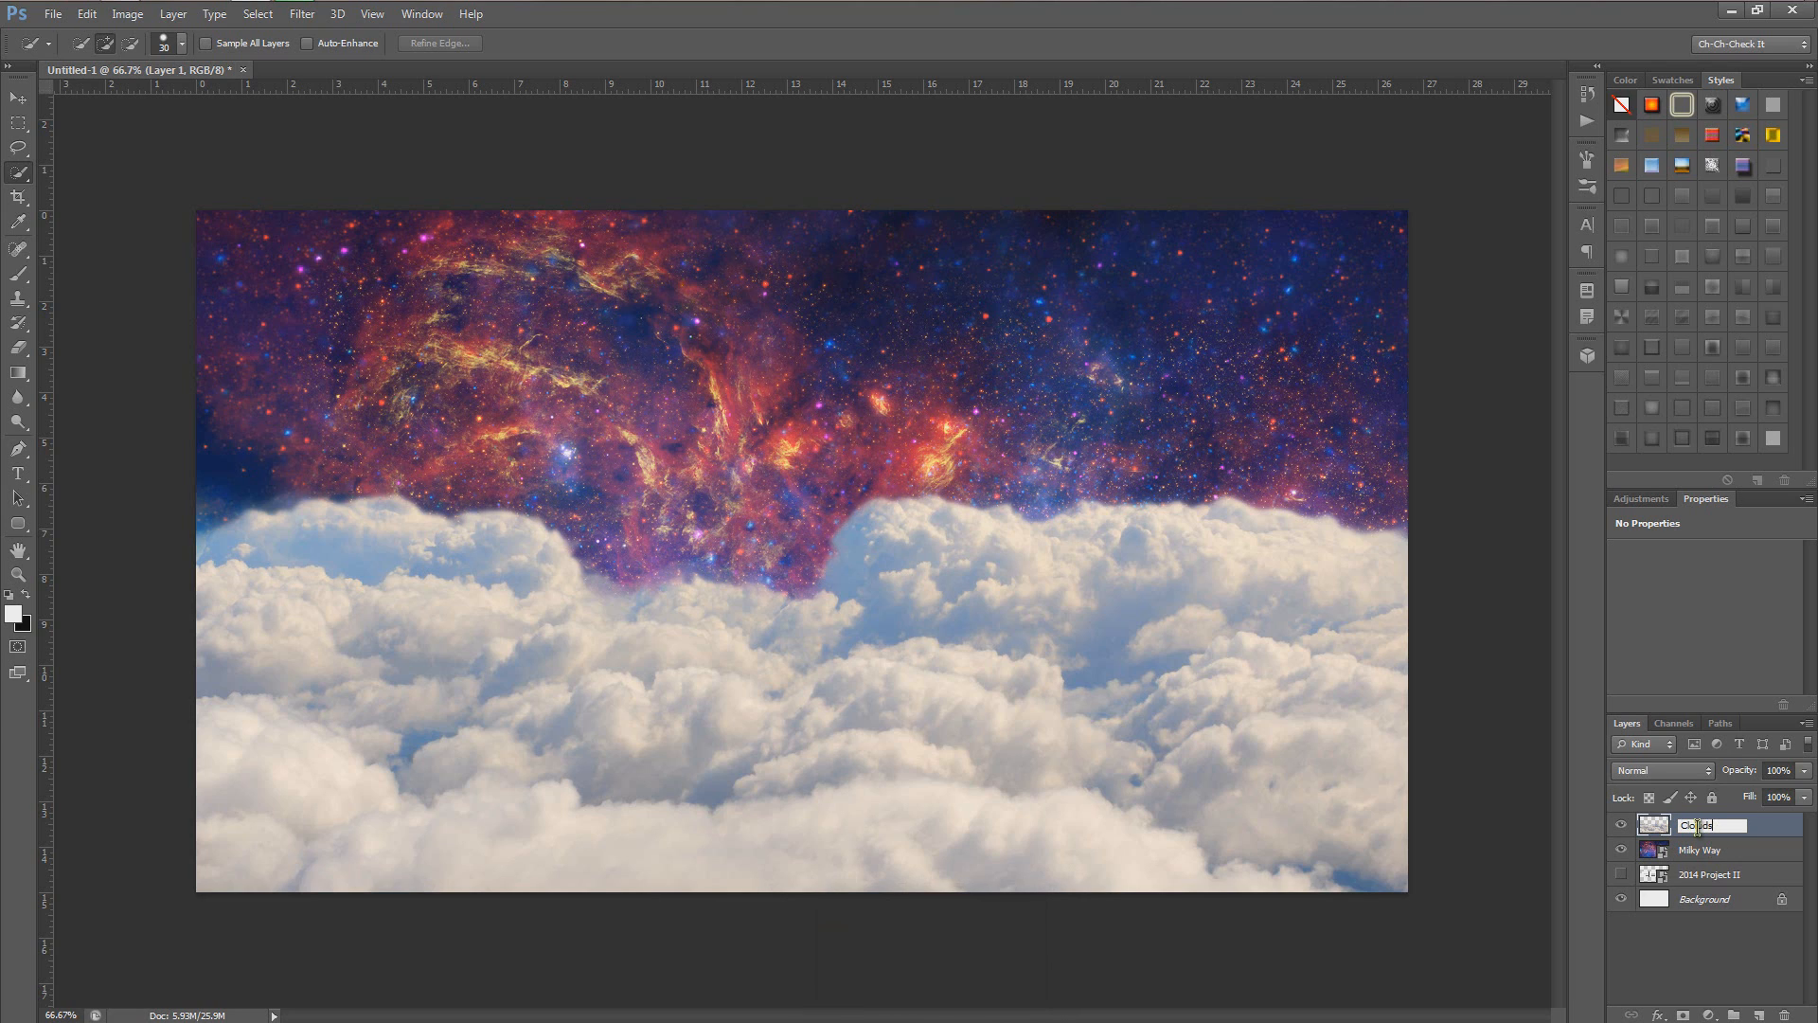
text(ouds)
key(BackSpace)
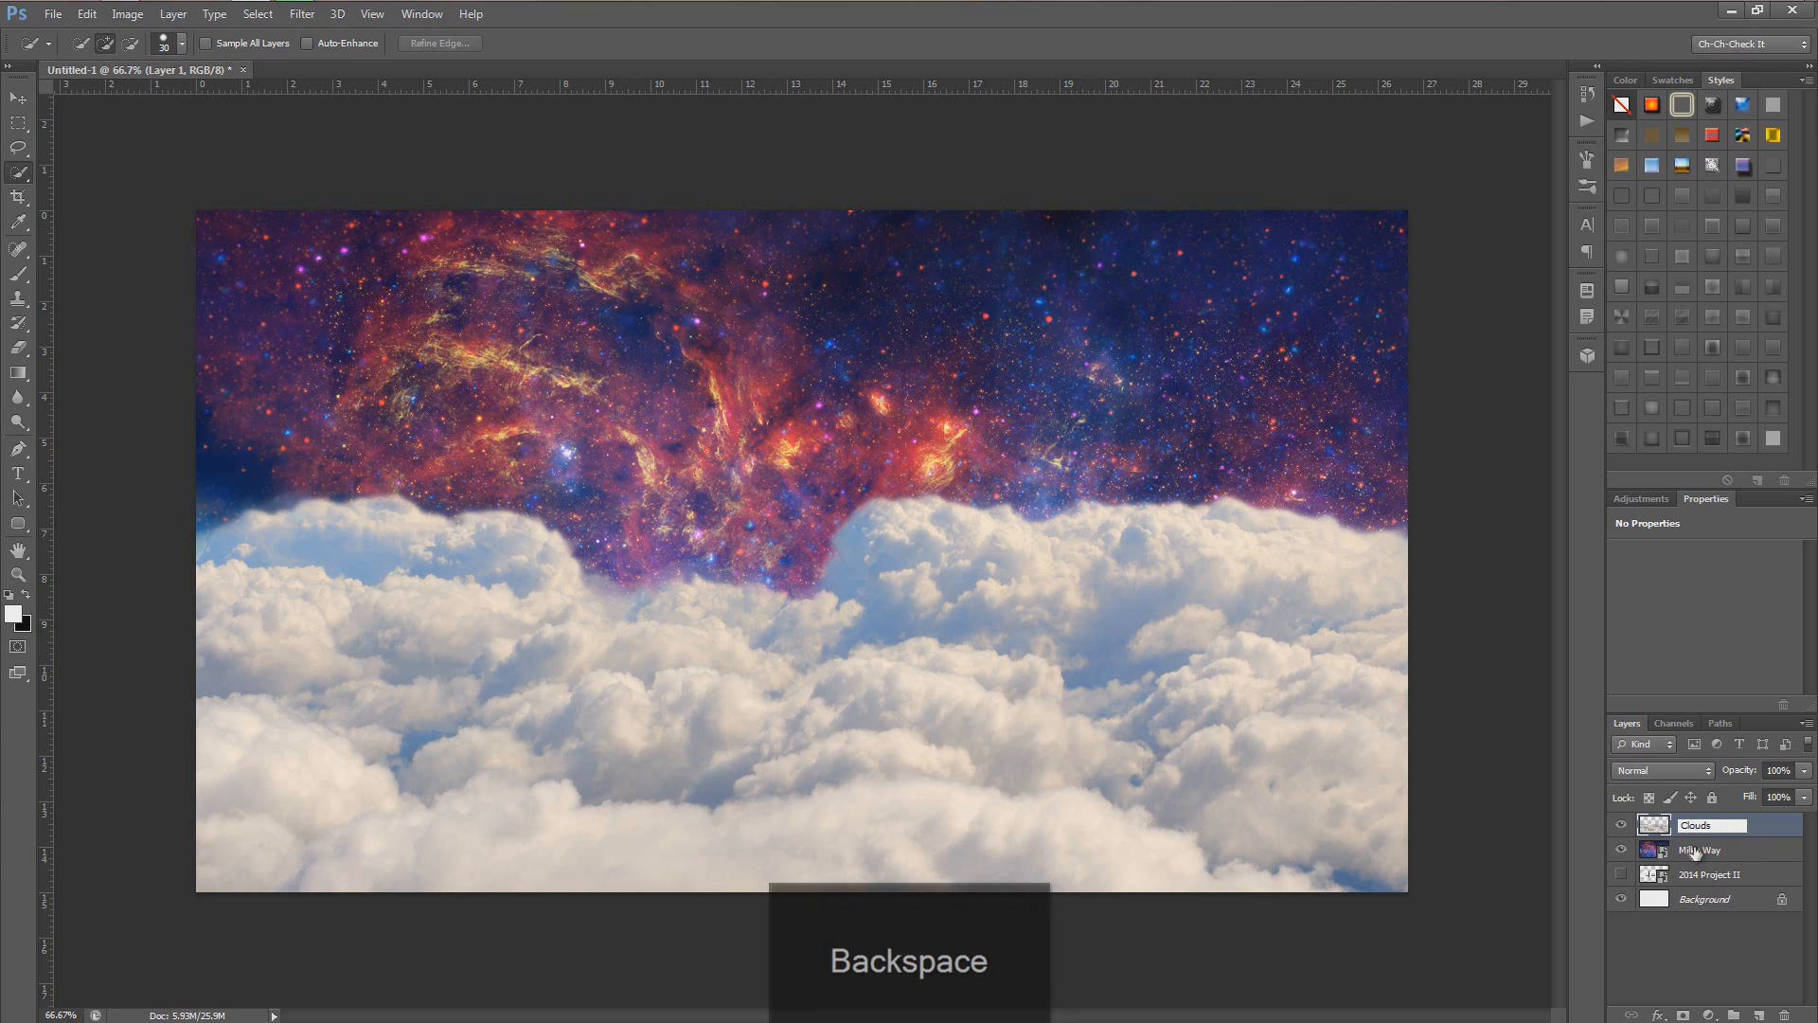
click(1720, 857)
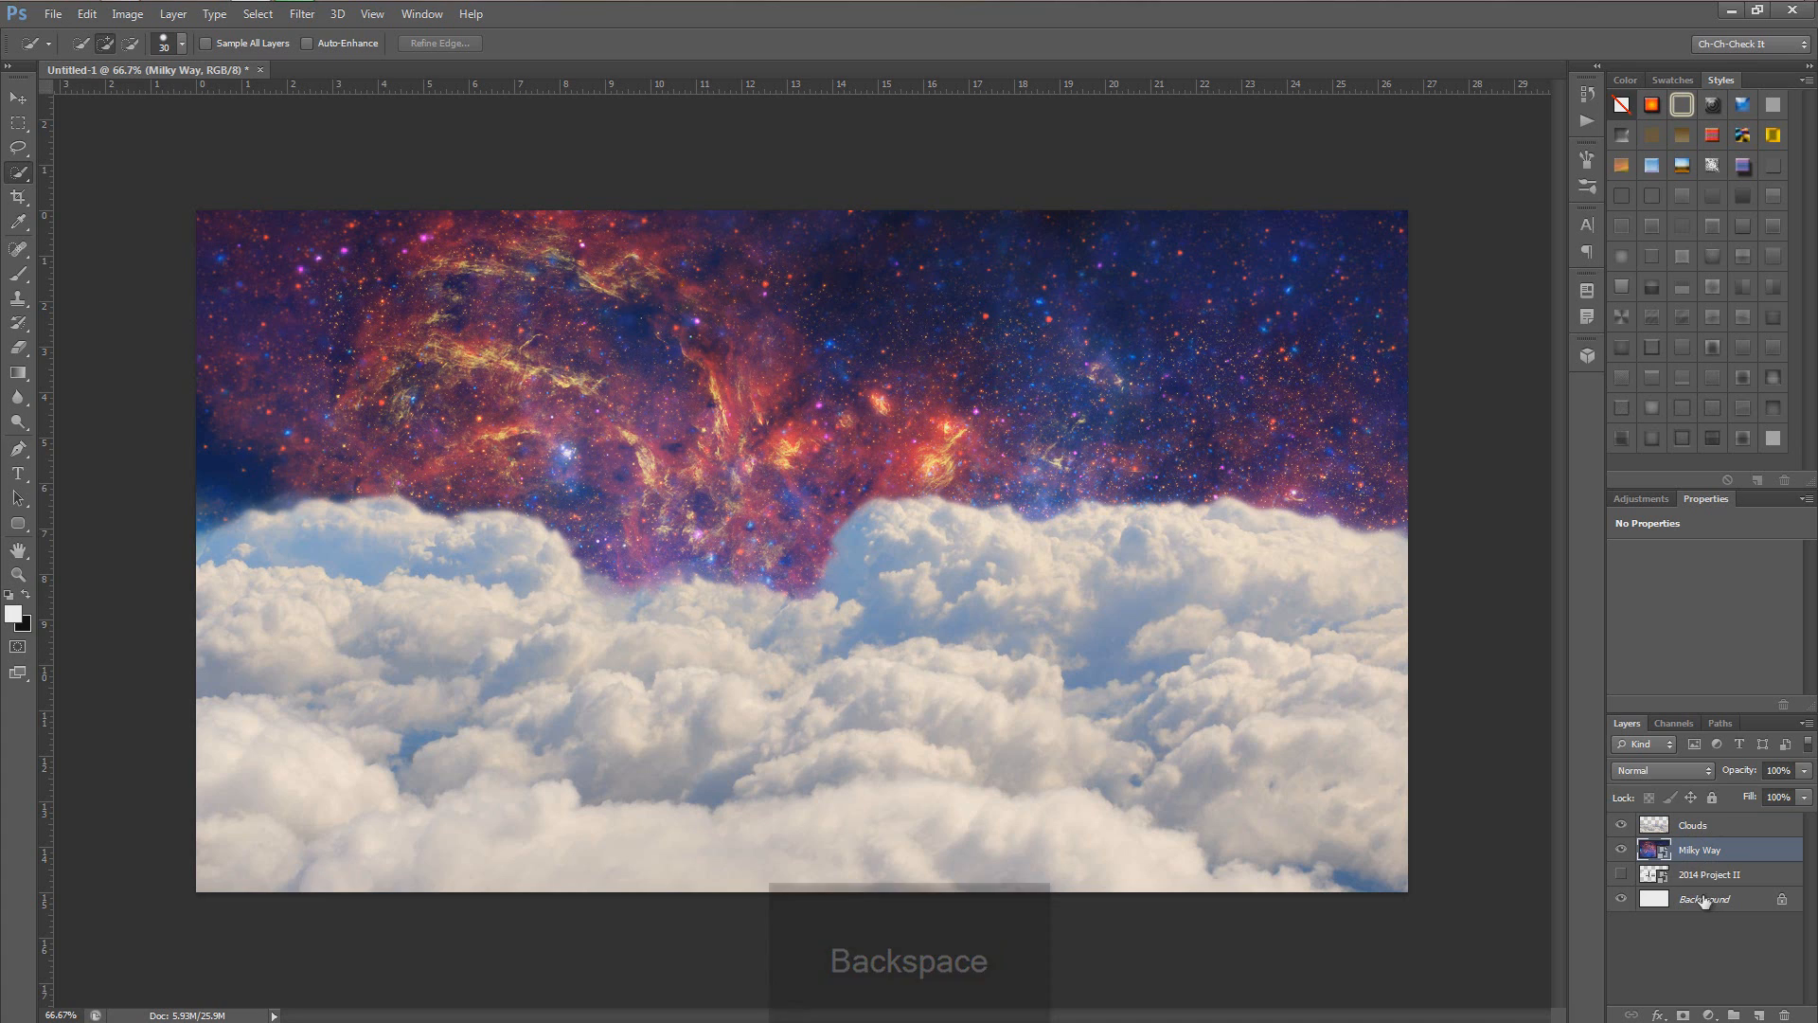
Step: Move the 2014 Project II layer to the top of the stack, then unlock and delete the white Background layer
drag(1695, 876, 1696, 826)
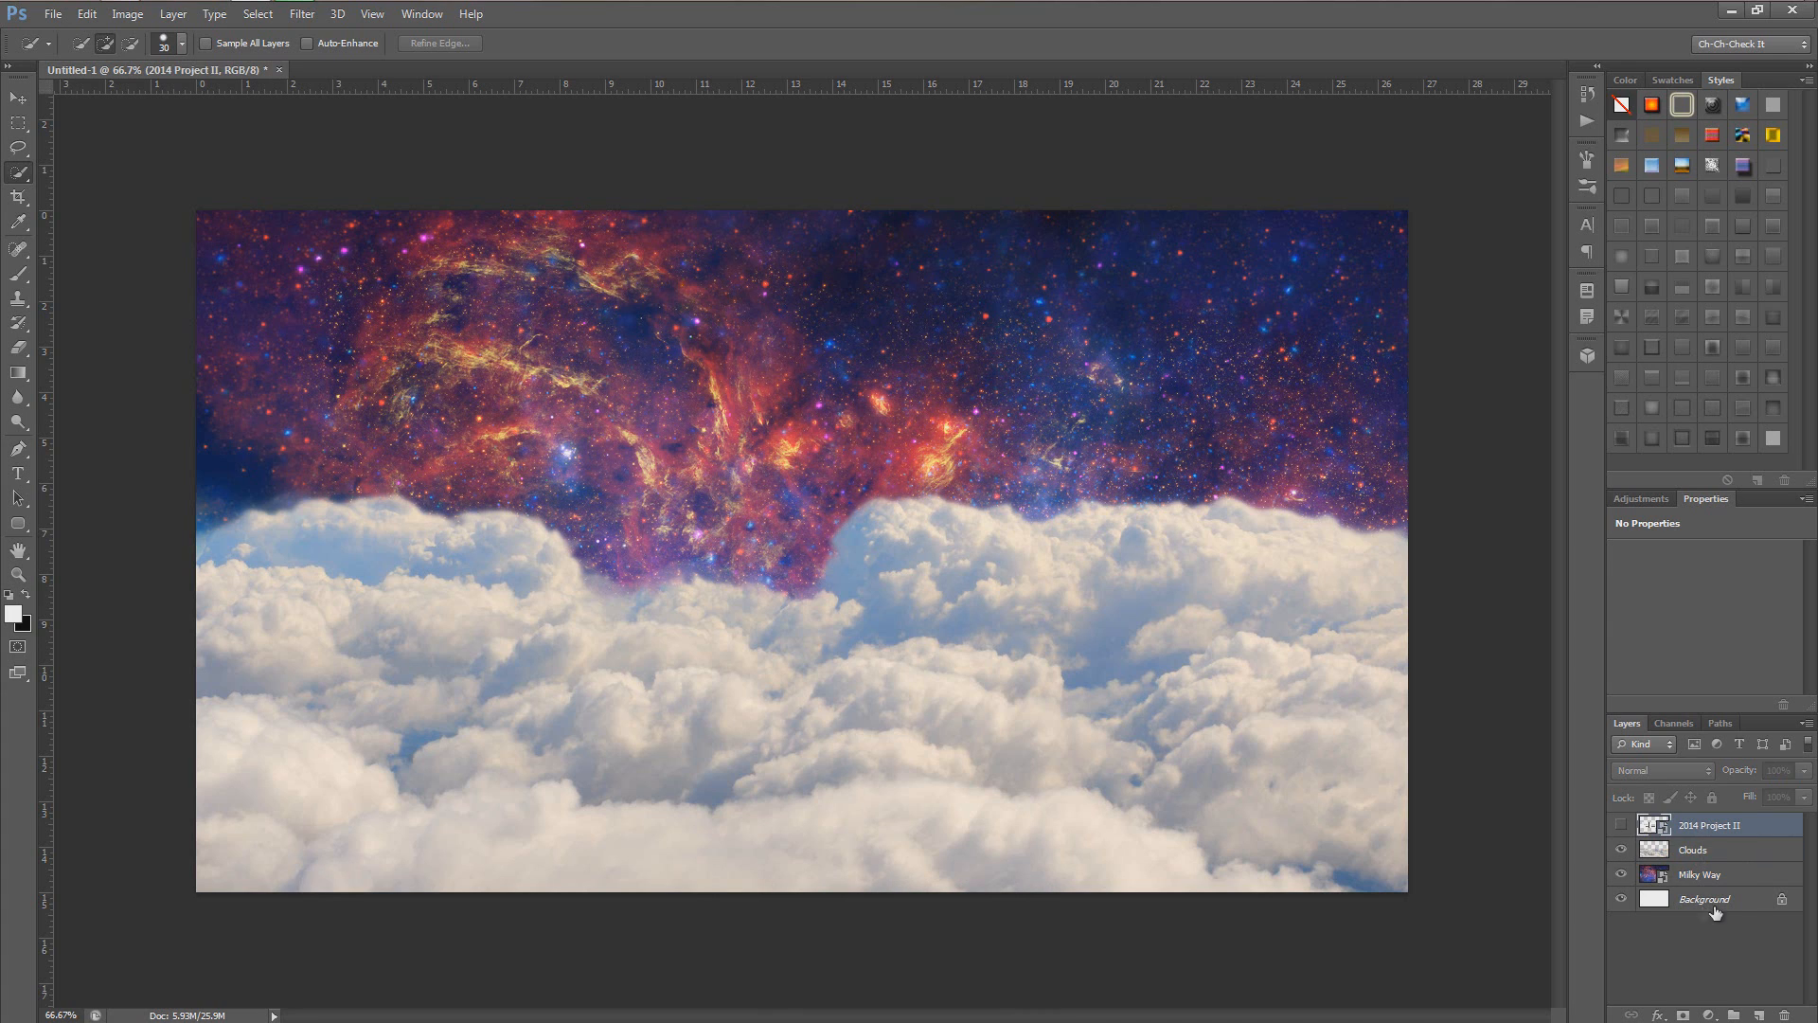
double_click(1779, 903)
click(1059, 322)
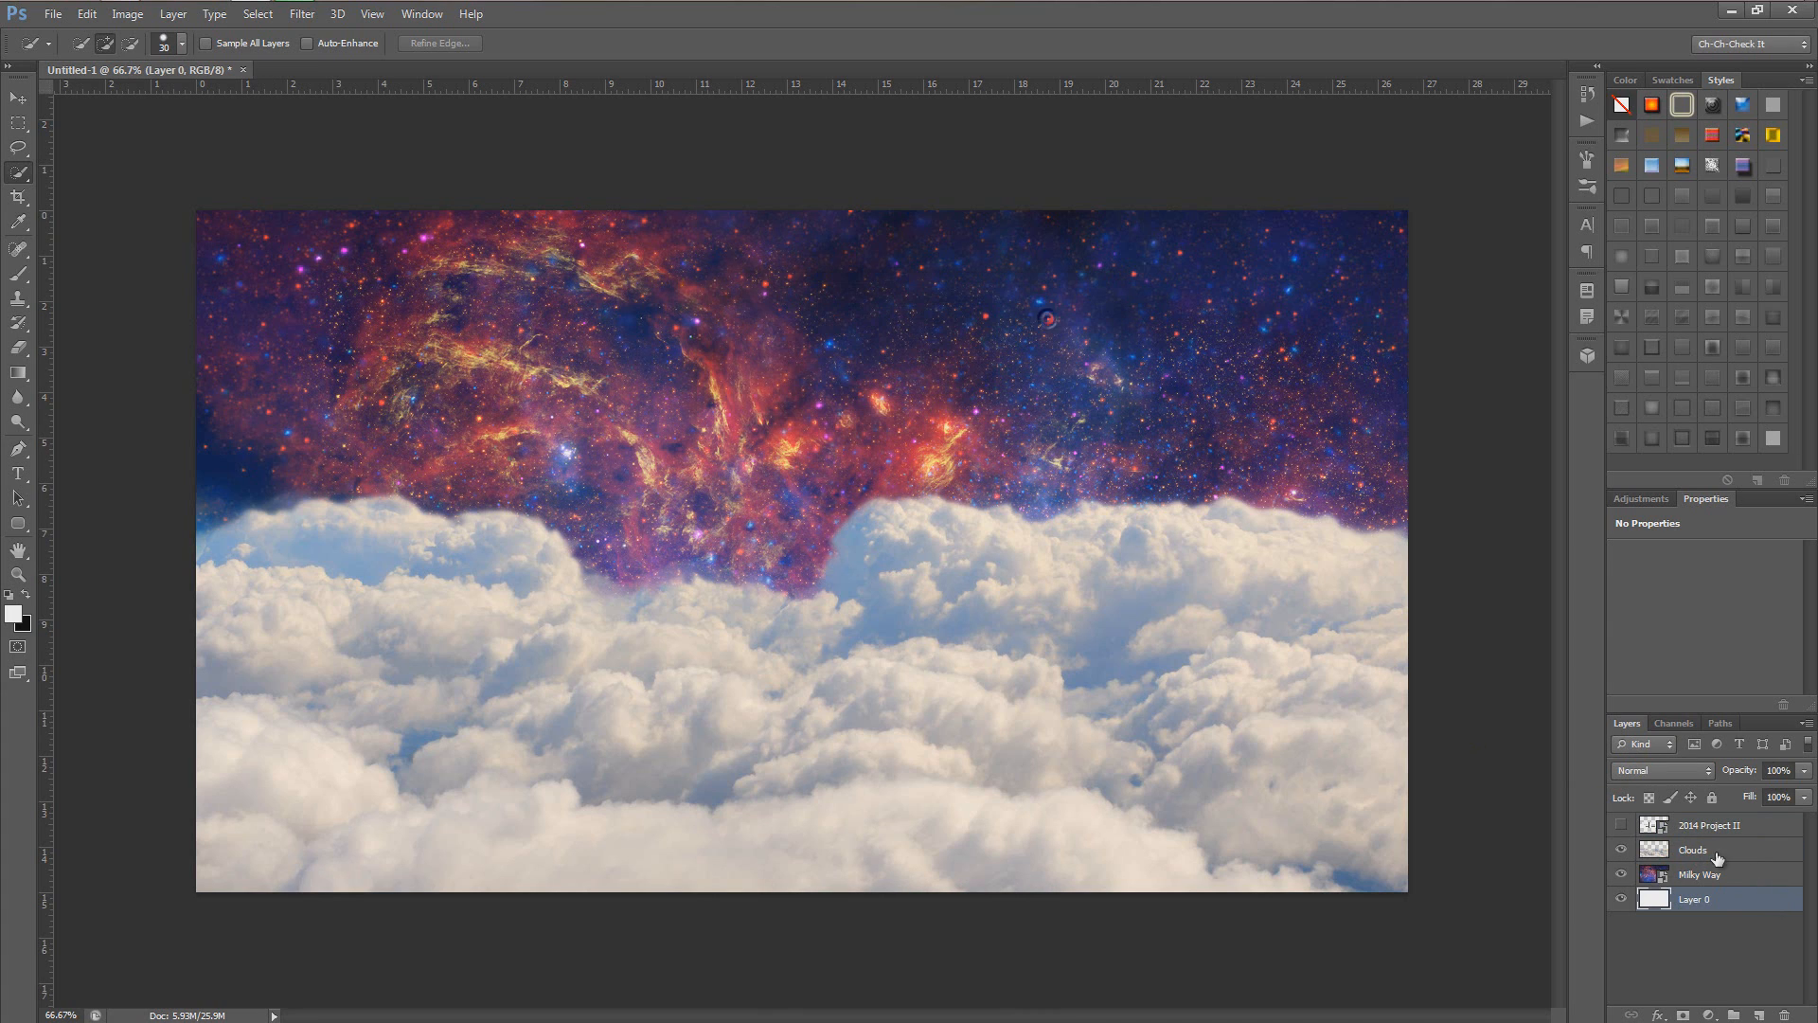
drag(1718, 906, 1784, 1015)
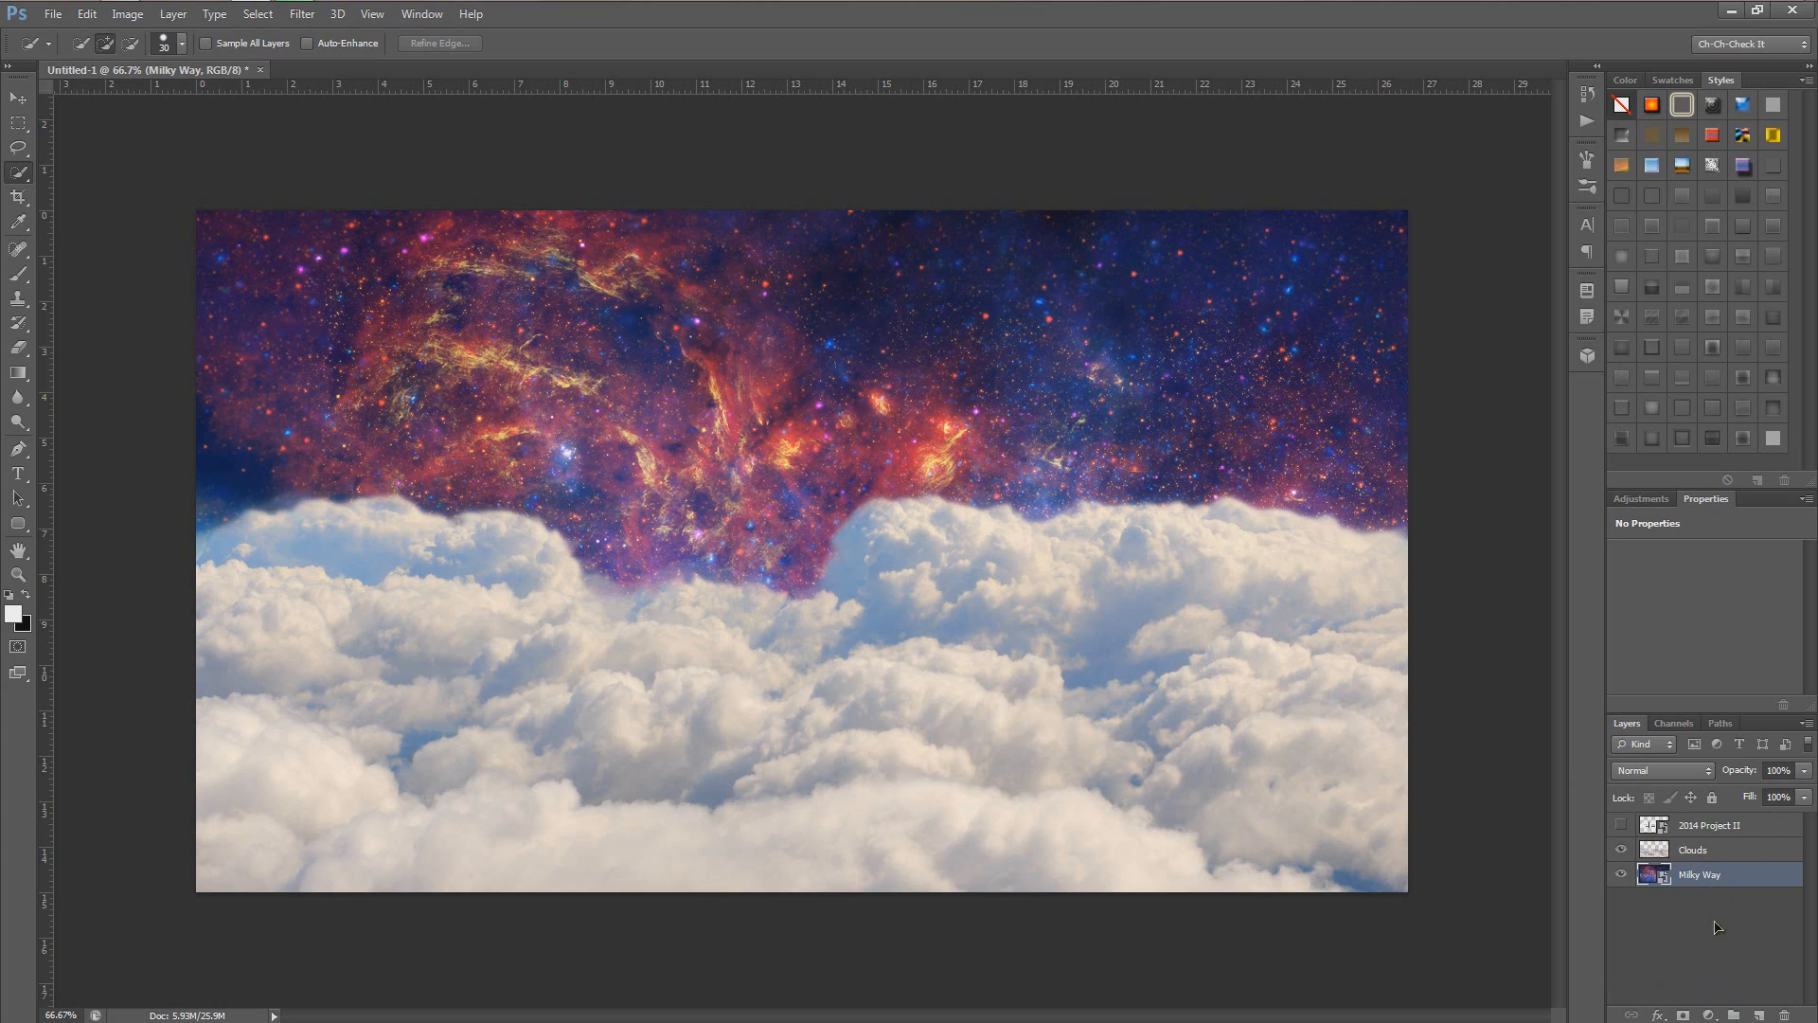
Step: Compare light blend modes on the Clouds layer and keep Vivid Light
click(1695, 848)
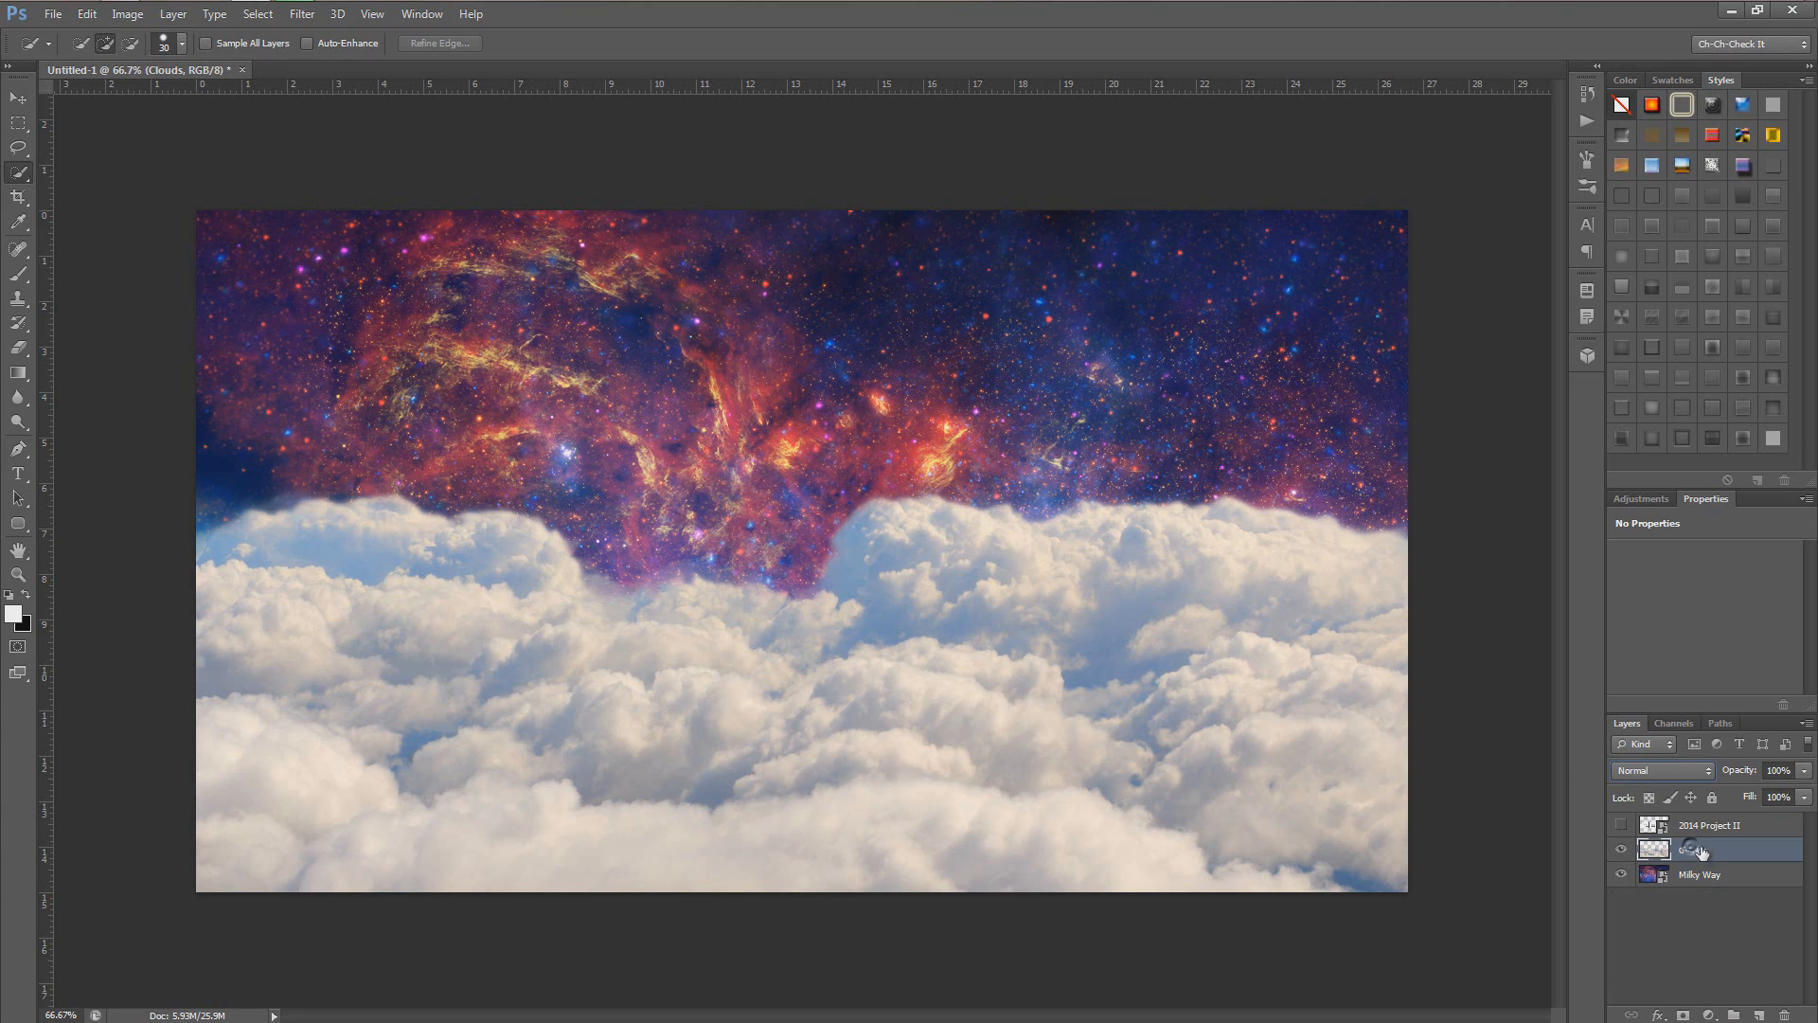
click(1666, 771)
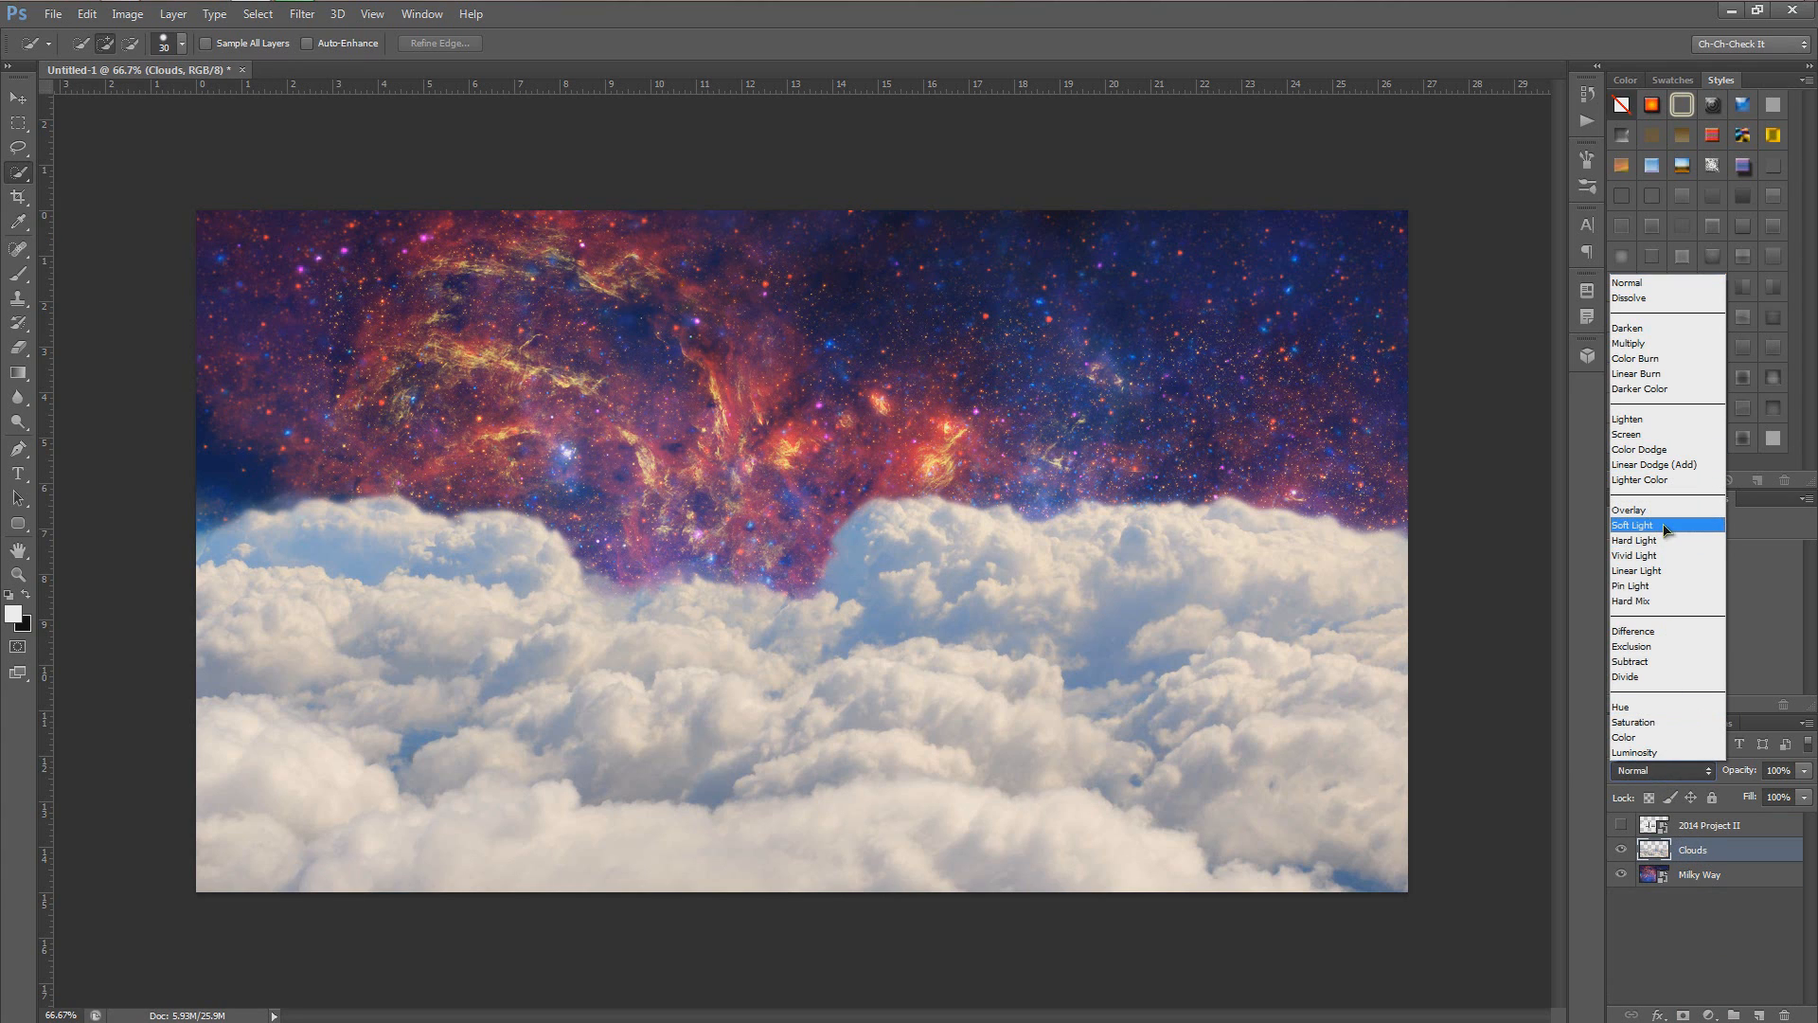
click(1643, 555)
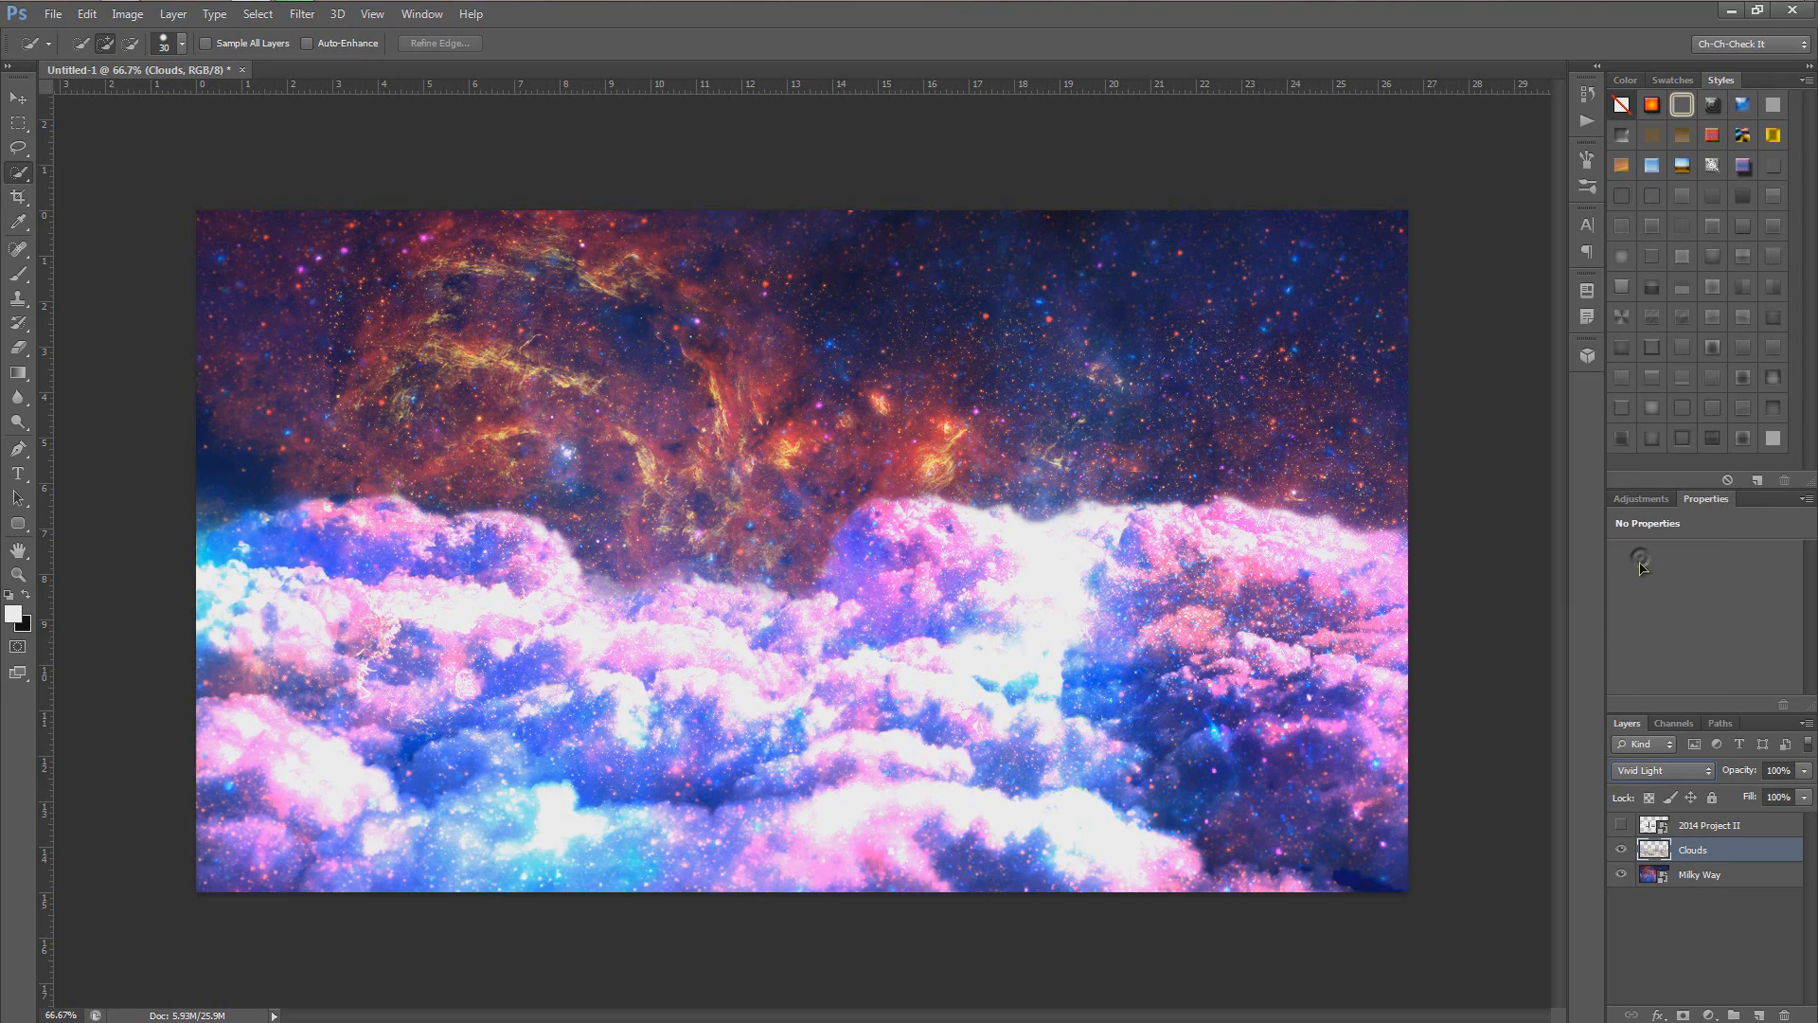
scroll(1648, 772, down, 4)
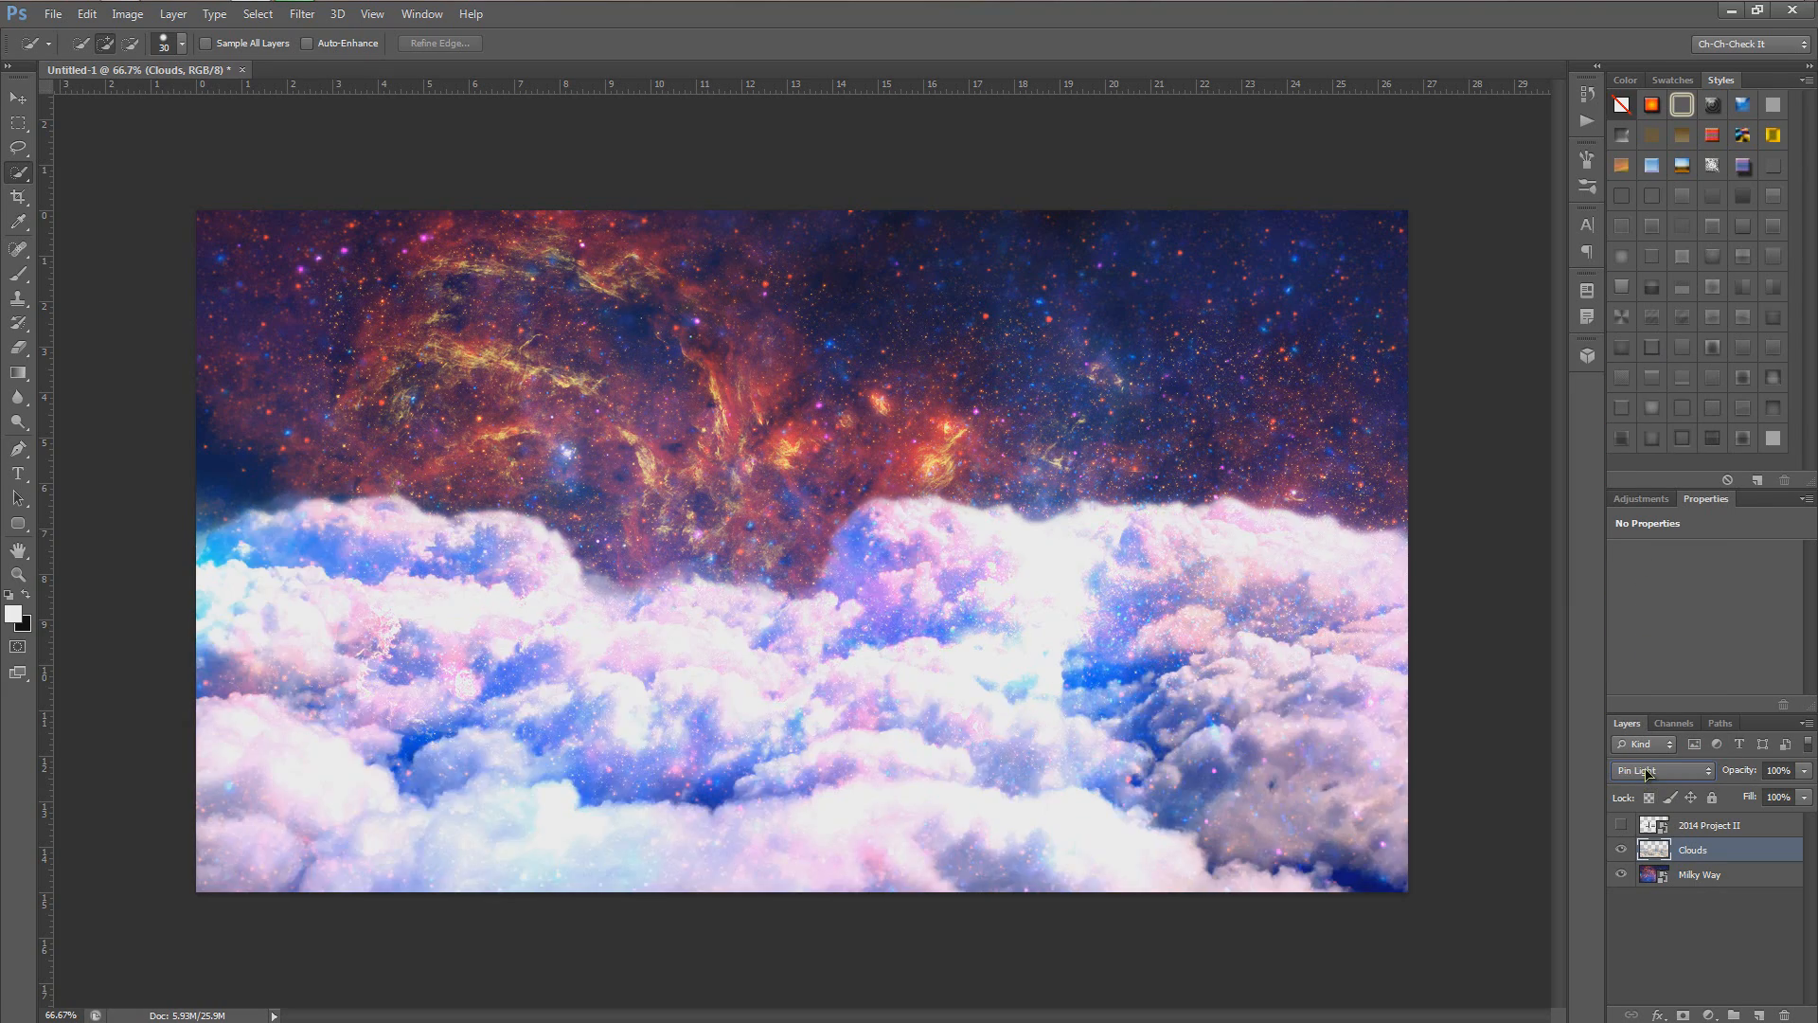
scroll(1648, 771, up, 3)
scroll(1648, 772, up, 1)
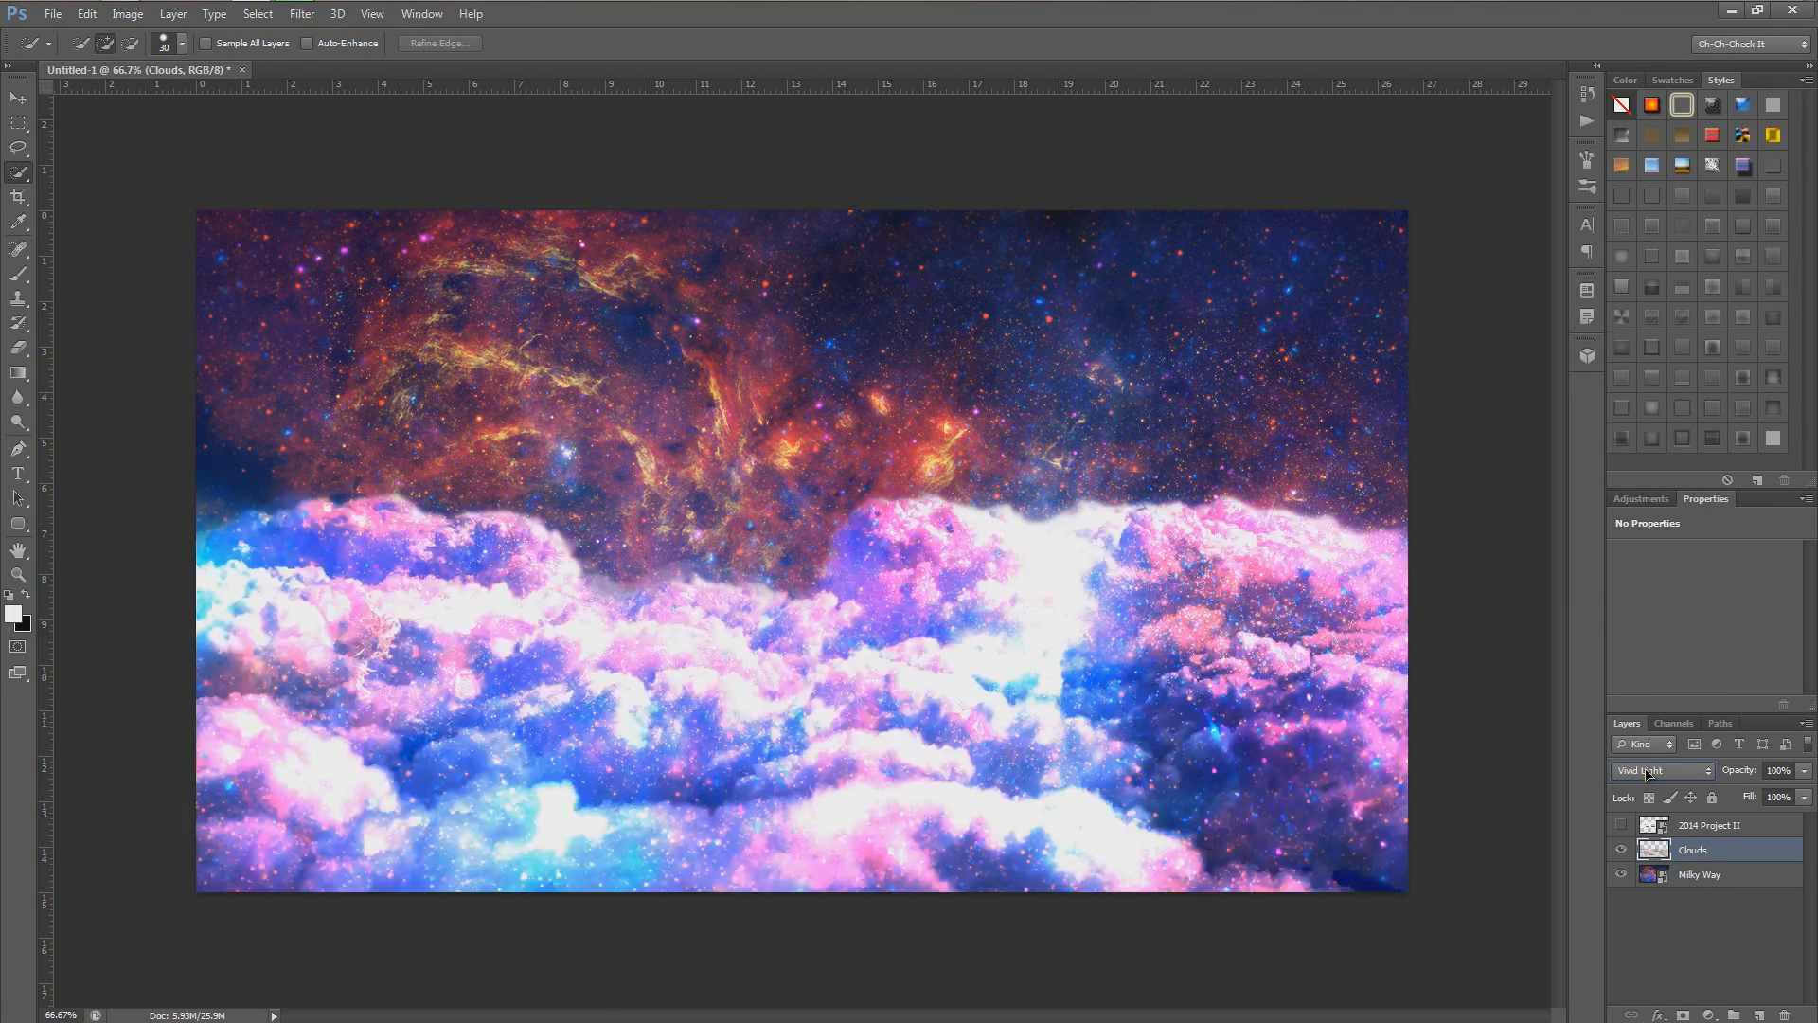
scroll(1648, 772, up, 1)
scroll(1648, 772, down, 1)
Step: Duplicate the Clouds layer above 2014 Project II and set the copy's blend mode to Overlay
drag(1728, 858, 1712, 820)
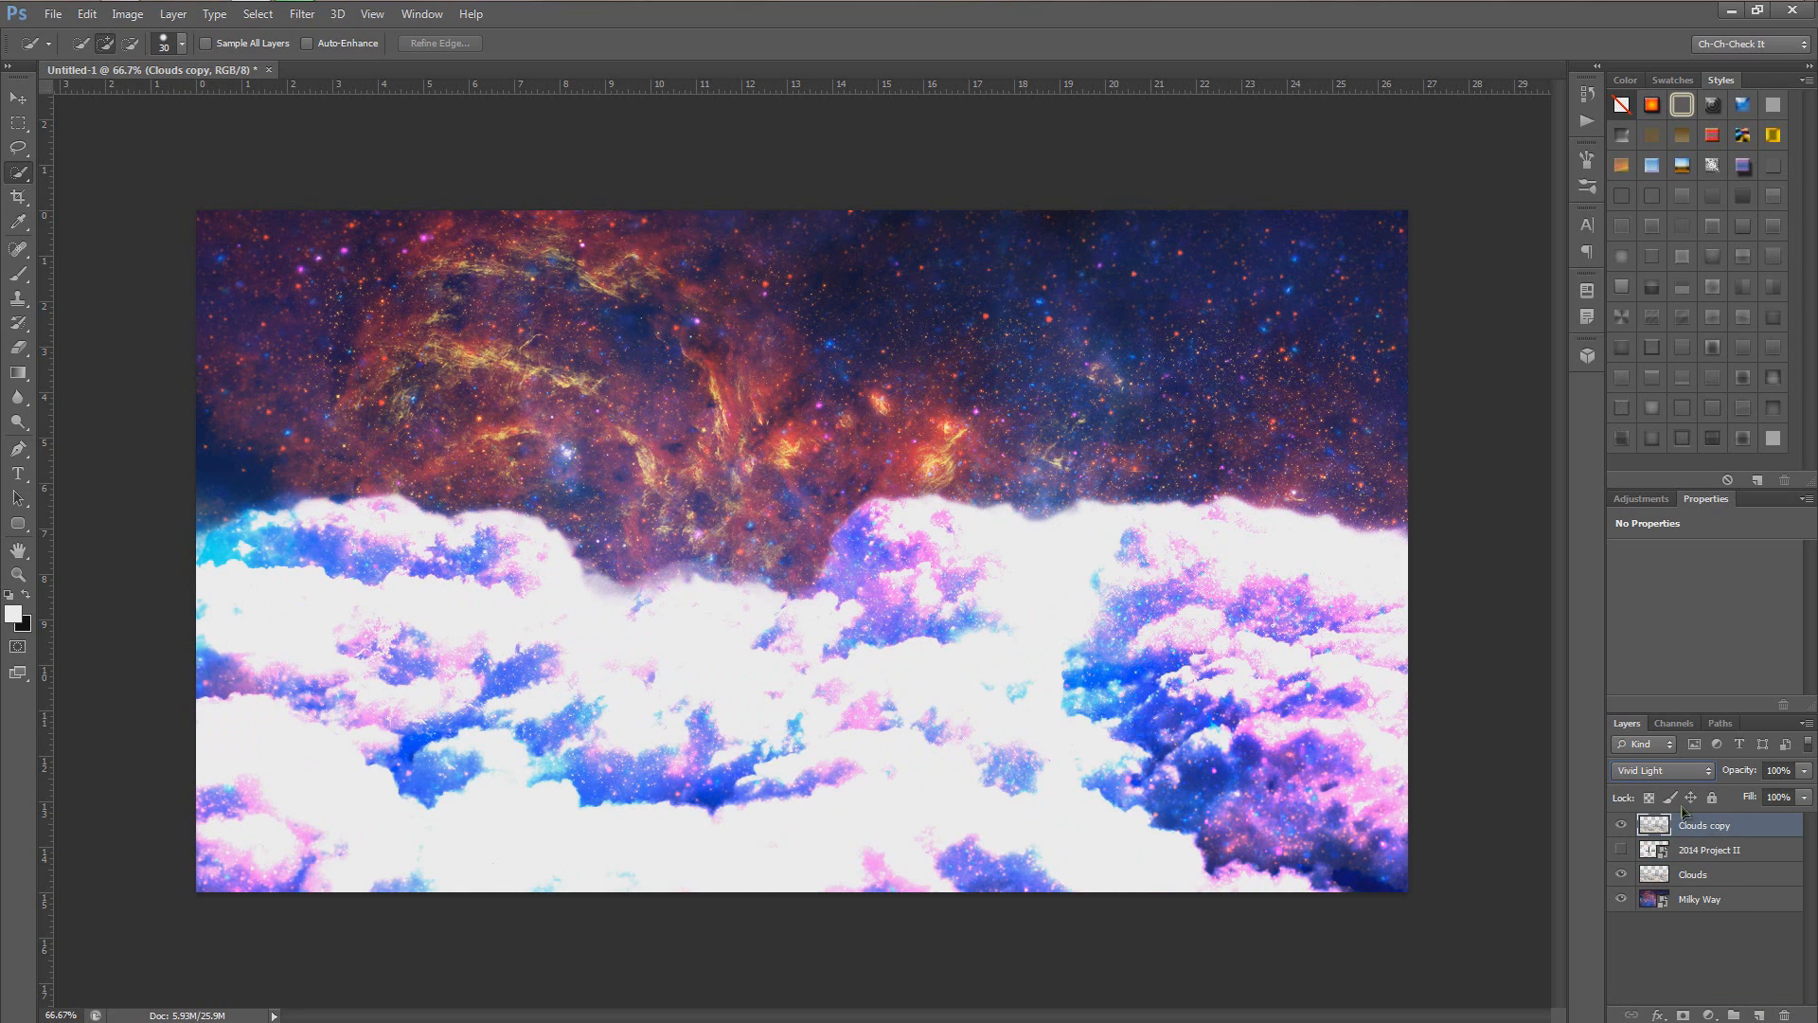
click(1658, 772)
click(1662, 435)
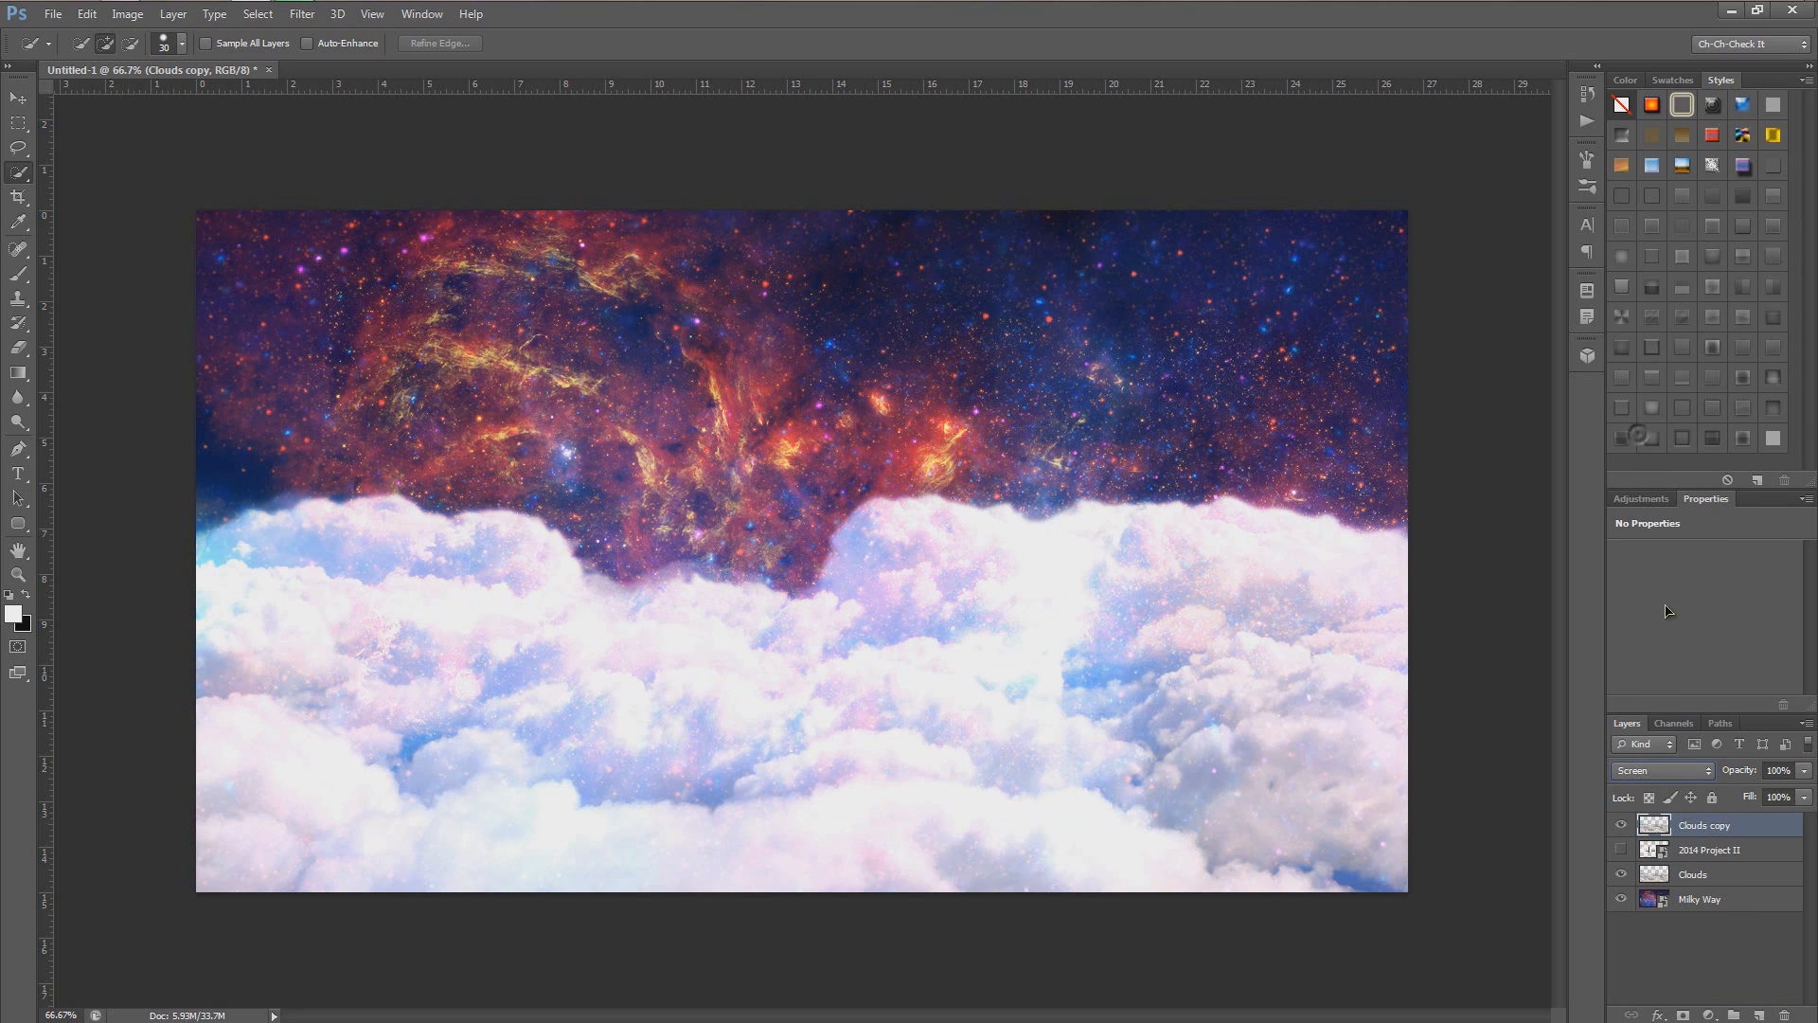
scroll(1648, 774, down, 3)
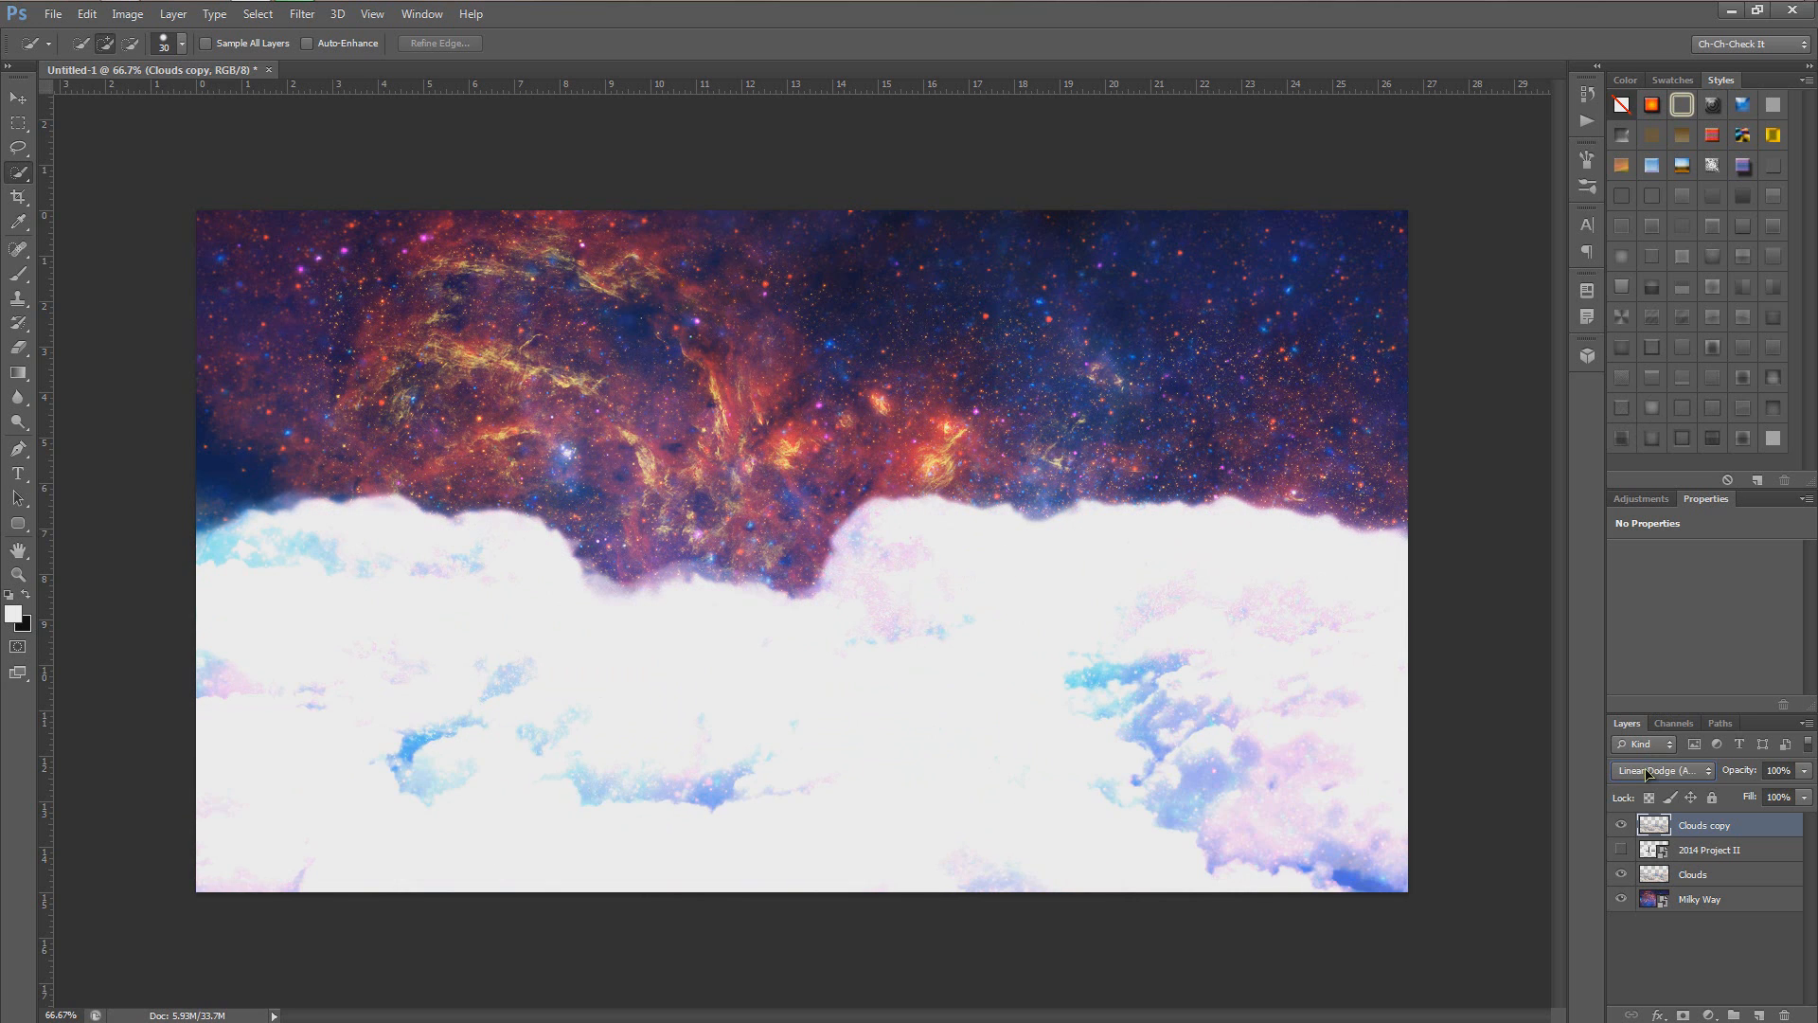
scroll(1647, 774, down, 1)
scroll(1647, 774, up, 1)
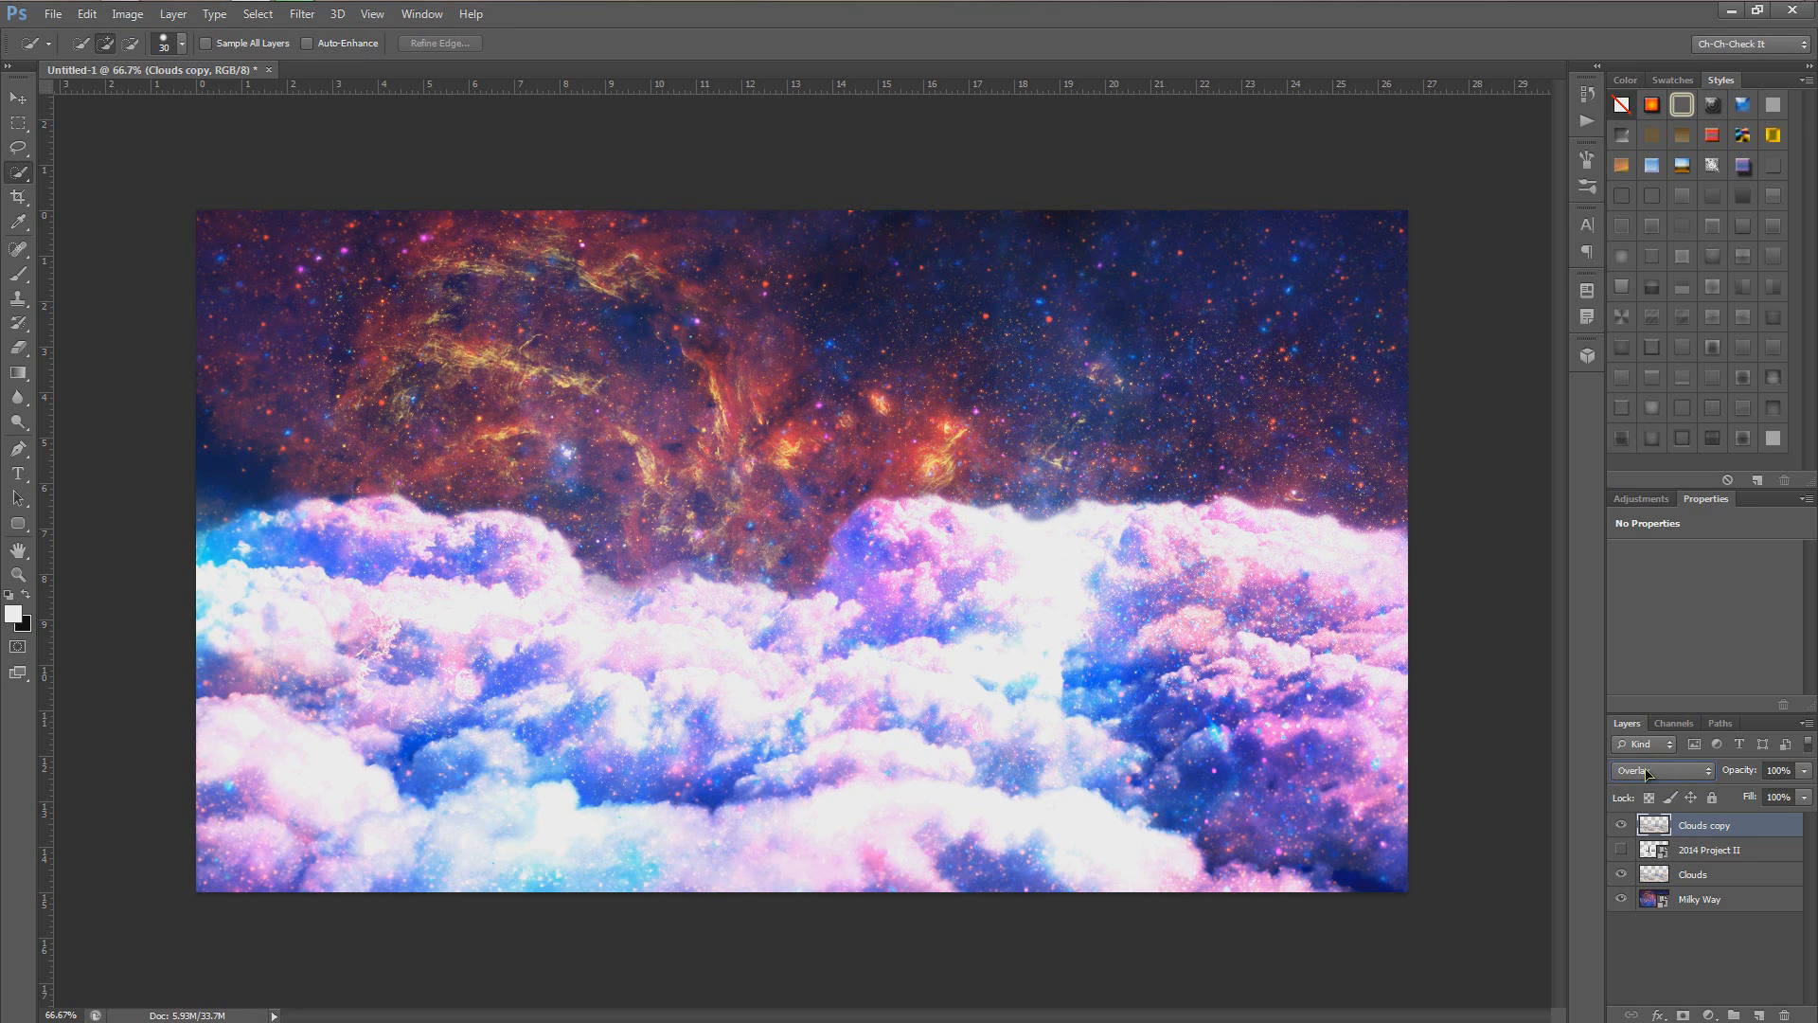
Step: Show the 2014 Project II layer and nudge the 2014 text slightly upward over the clouds
click(1694, 851)
click(1622, 850)
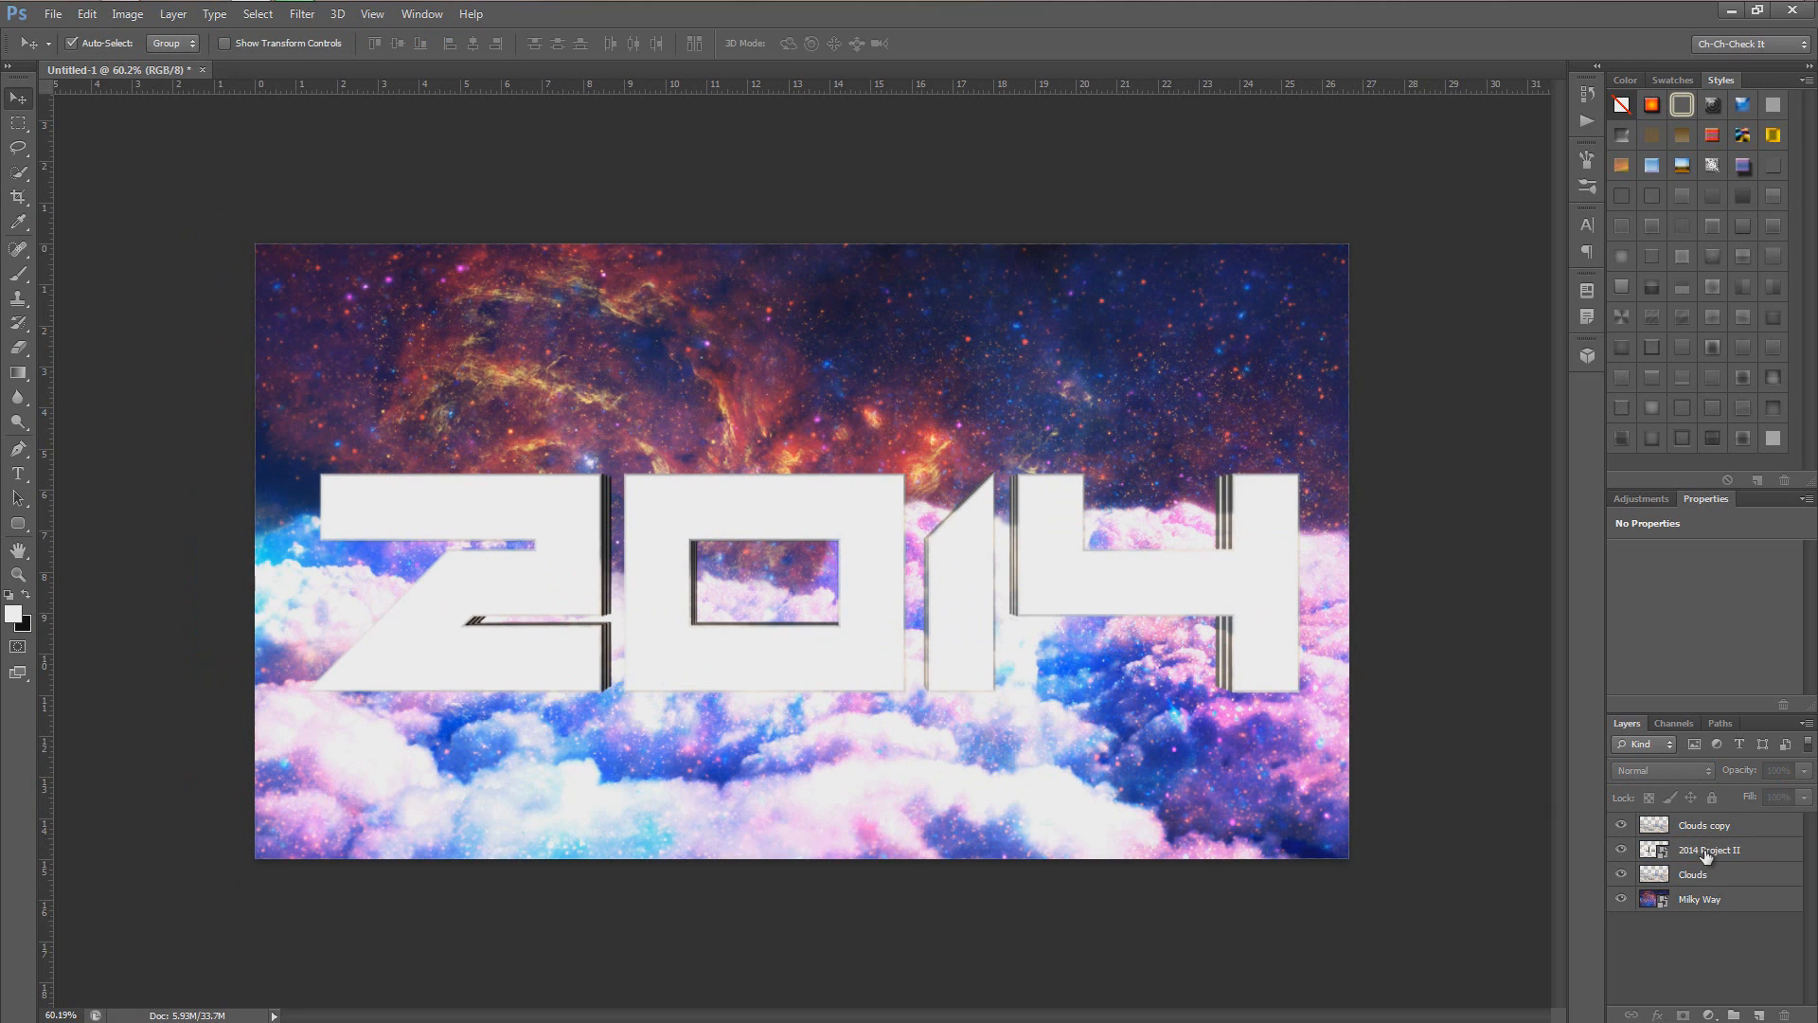
click(1706, 851)
key(Up)
key(Up)
key(Up)
key(Up)
key(Up)
key(Up)
key(Up)
key(Up)
key(Up)
key(Up)
key(Up)
key(Up)
key(Up)
key(Up)
key(Up)
key(Up)
key(Up)
key(Up)
key(Up)
key(Up)
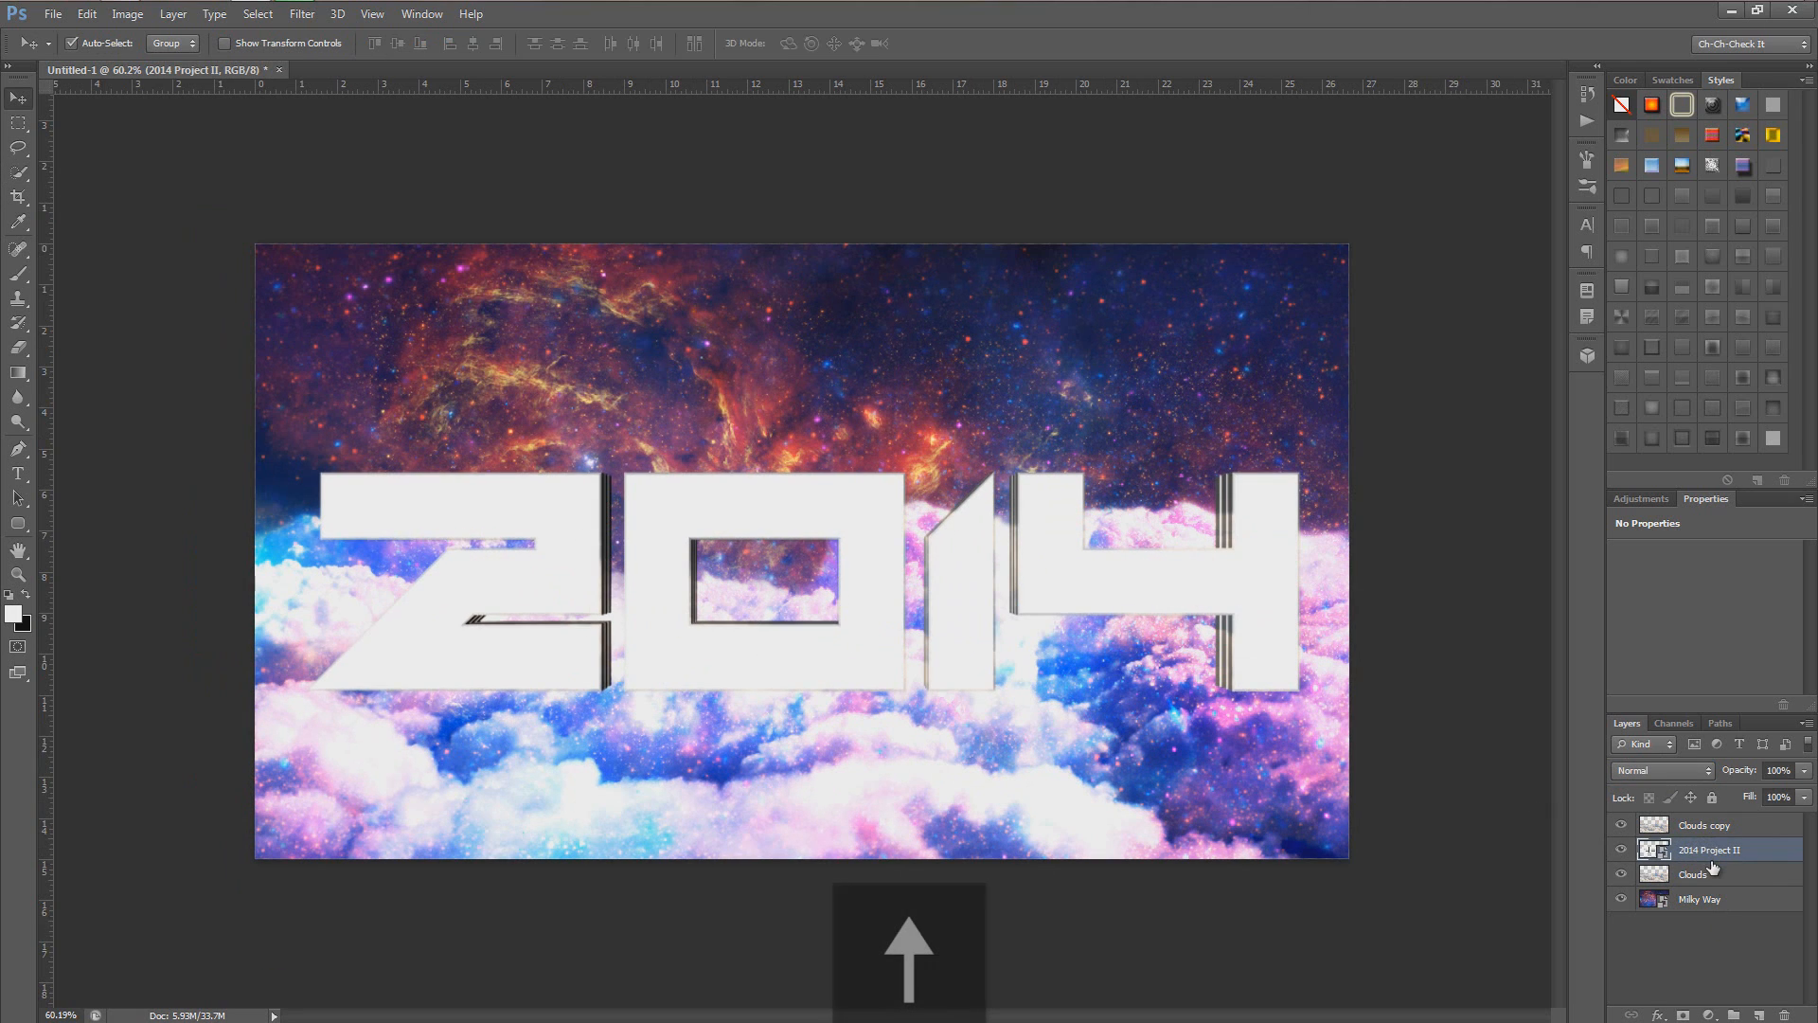
key(Up)
key(Up)
key(Up)
key(Up)
key(Up)
key(Up)
key(Up)
key(Up)
key(Up)
key(Up)
key(Up)
key(Up)
key(Up)
key(Up)
key(Up)
key(Up)
key(Up)
key(Up)
key(Up)
key(Up)
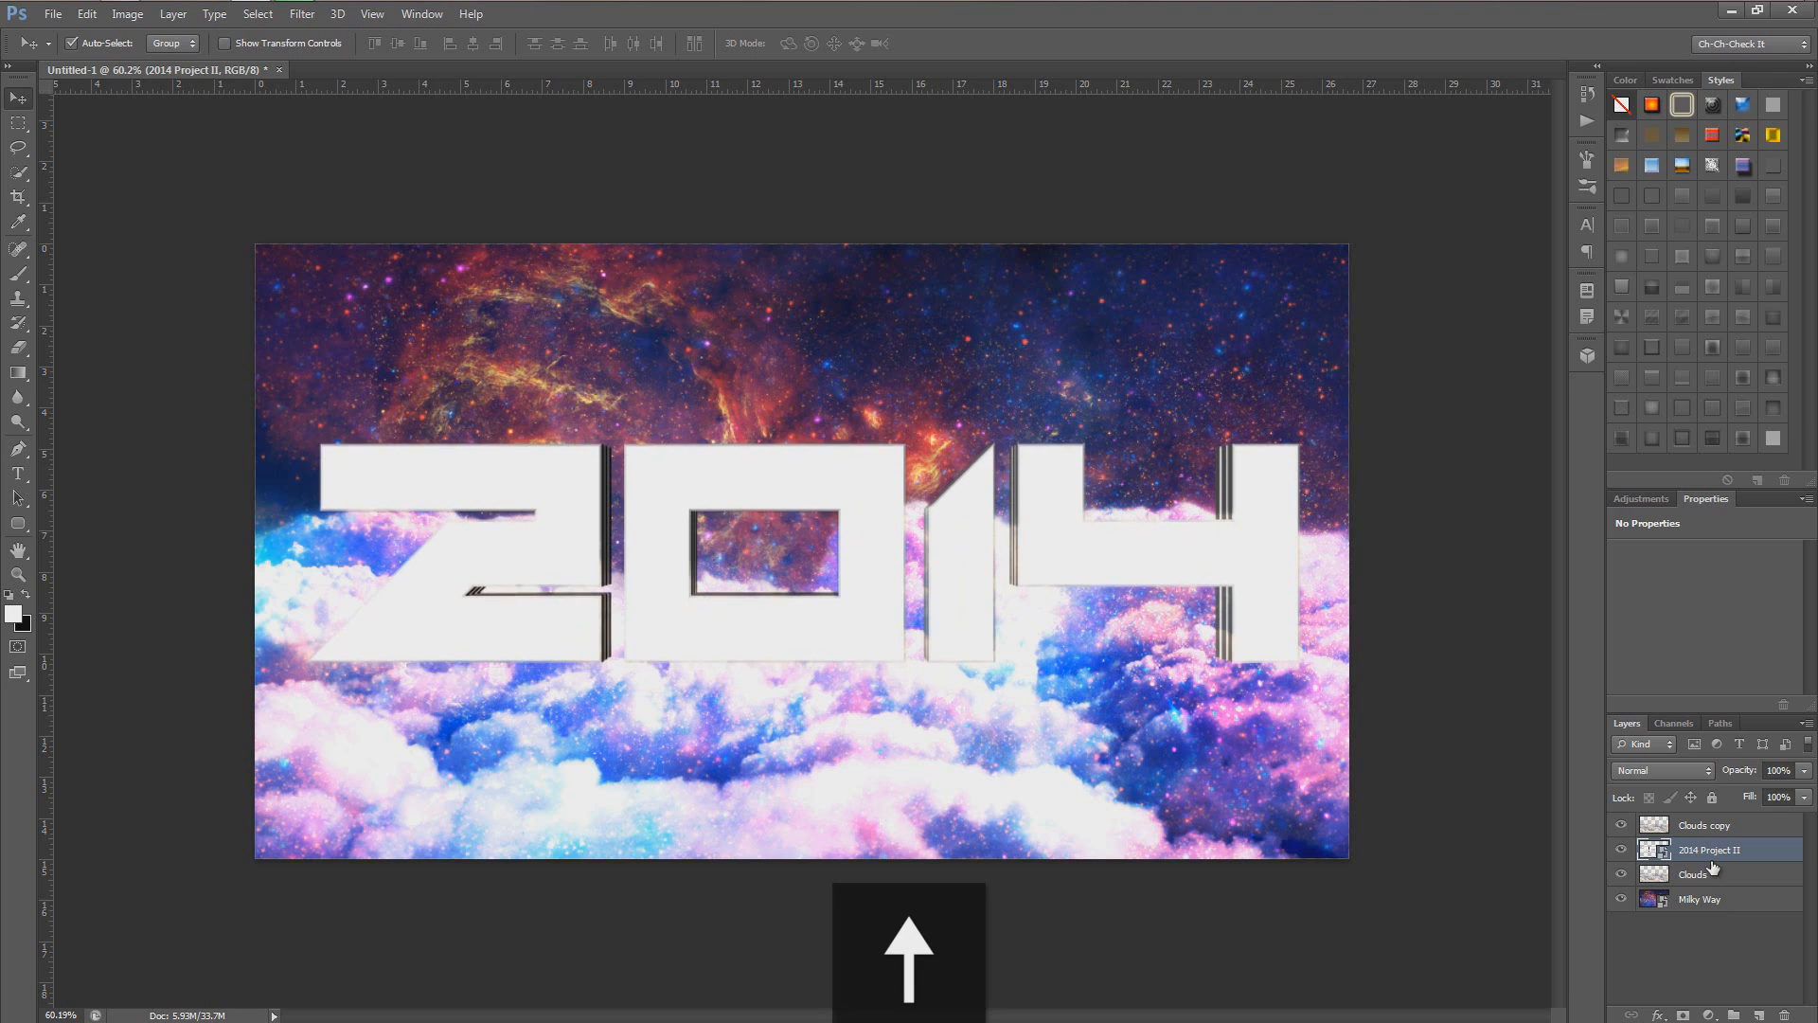
Step: Nudge the 2014 text slightly downward over the clouds
key(Down)
key(Down)
key(Down)
key(Down)
key(Down)
key(Down)
key(Down)
key(Down)
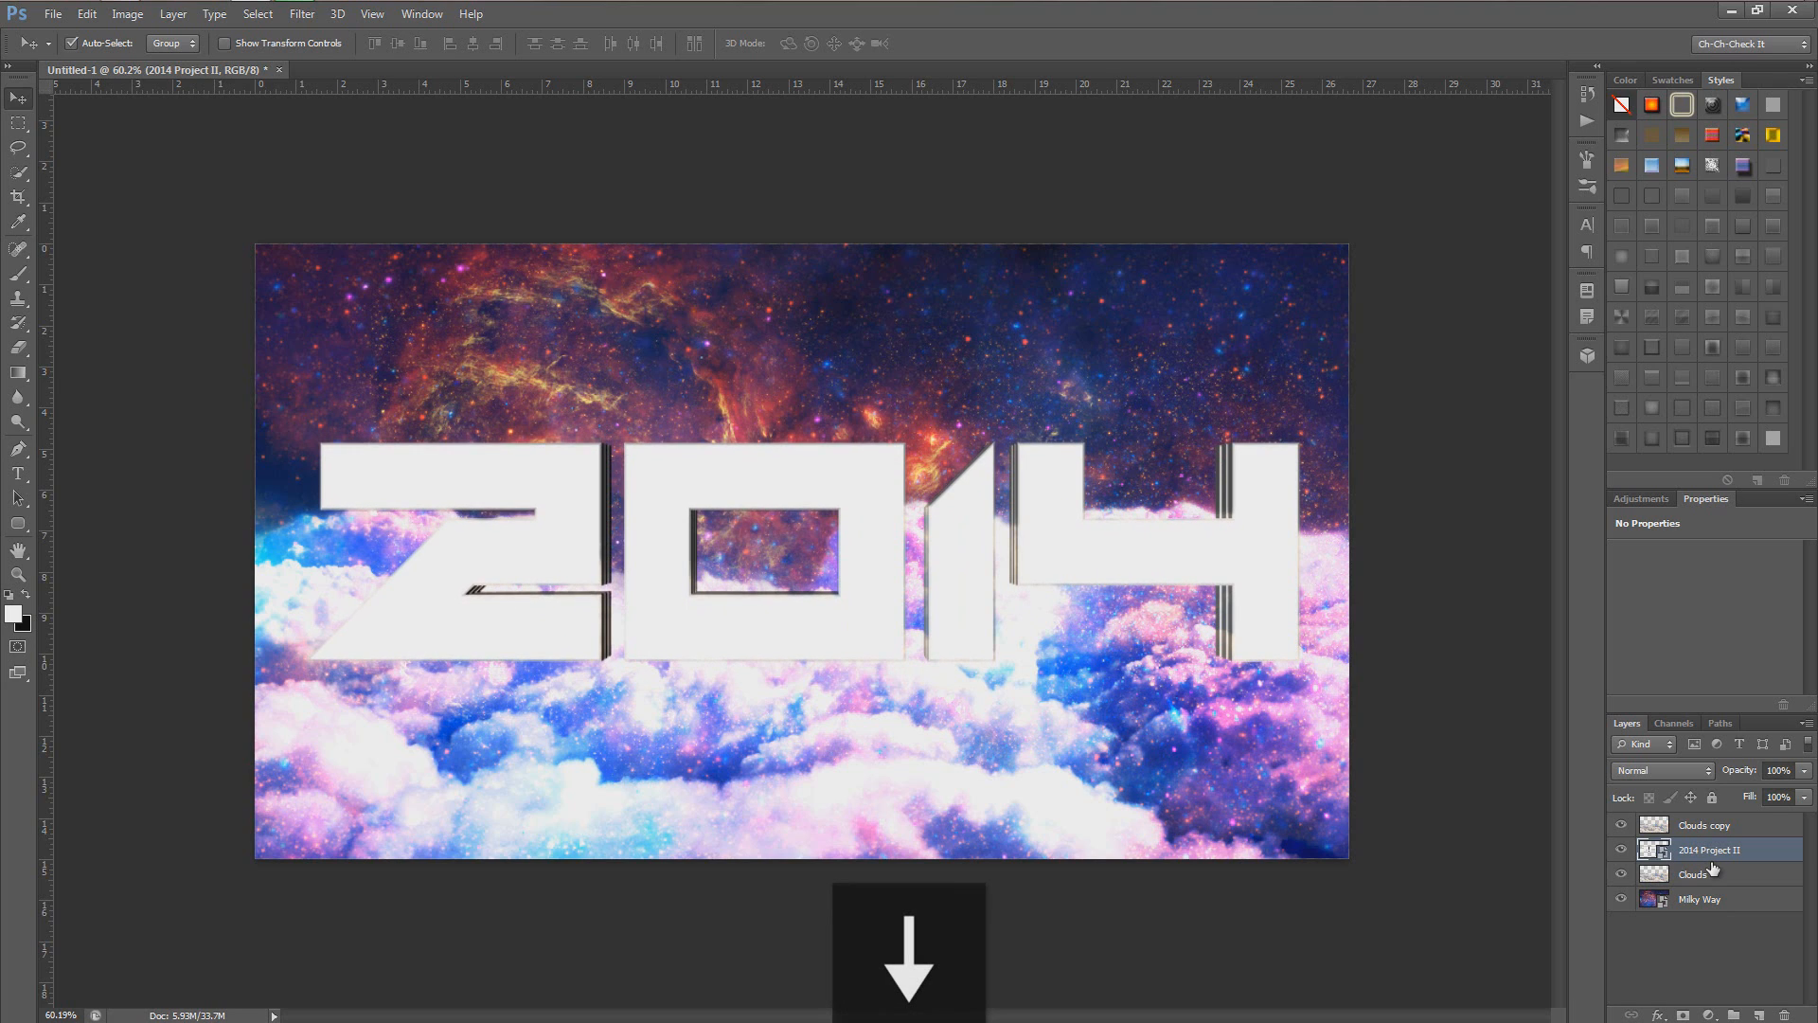
key(Down)
key(Down)
key(Down)
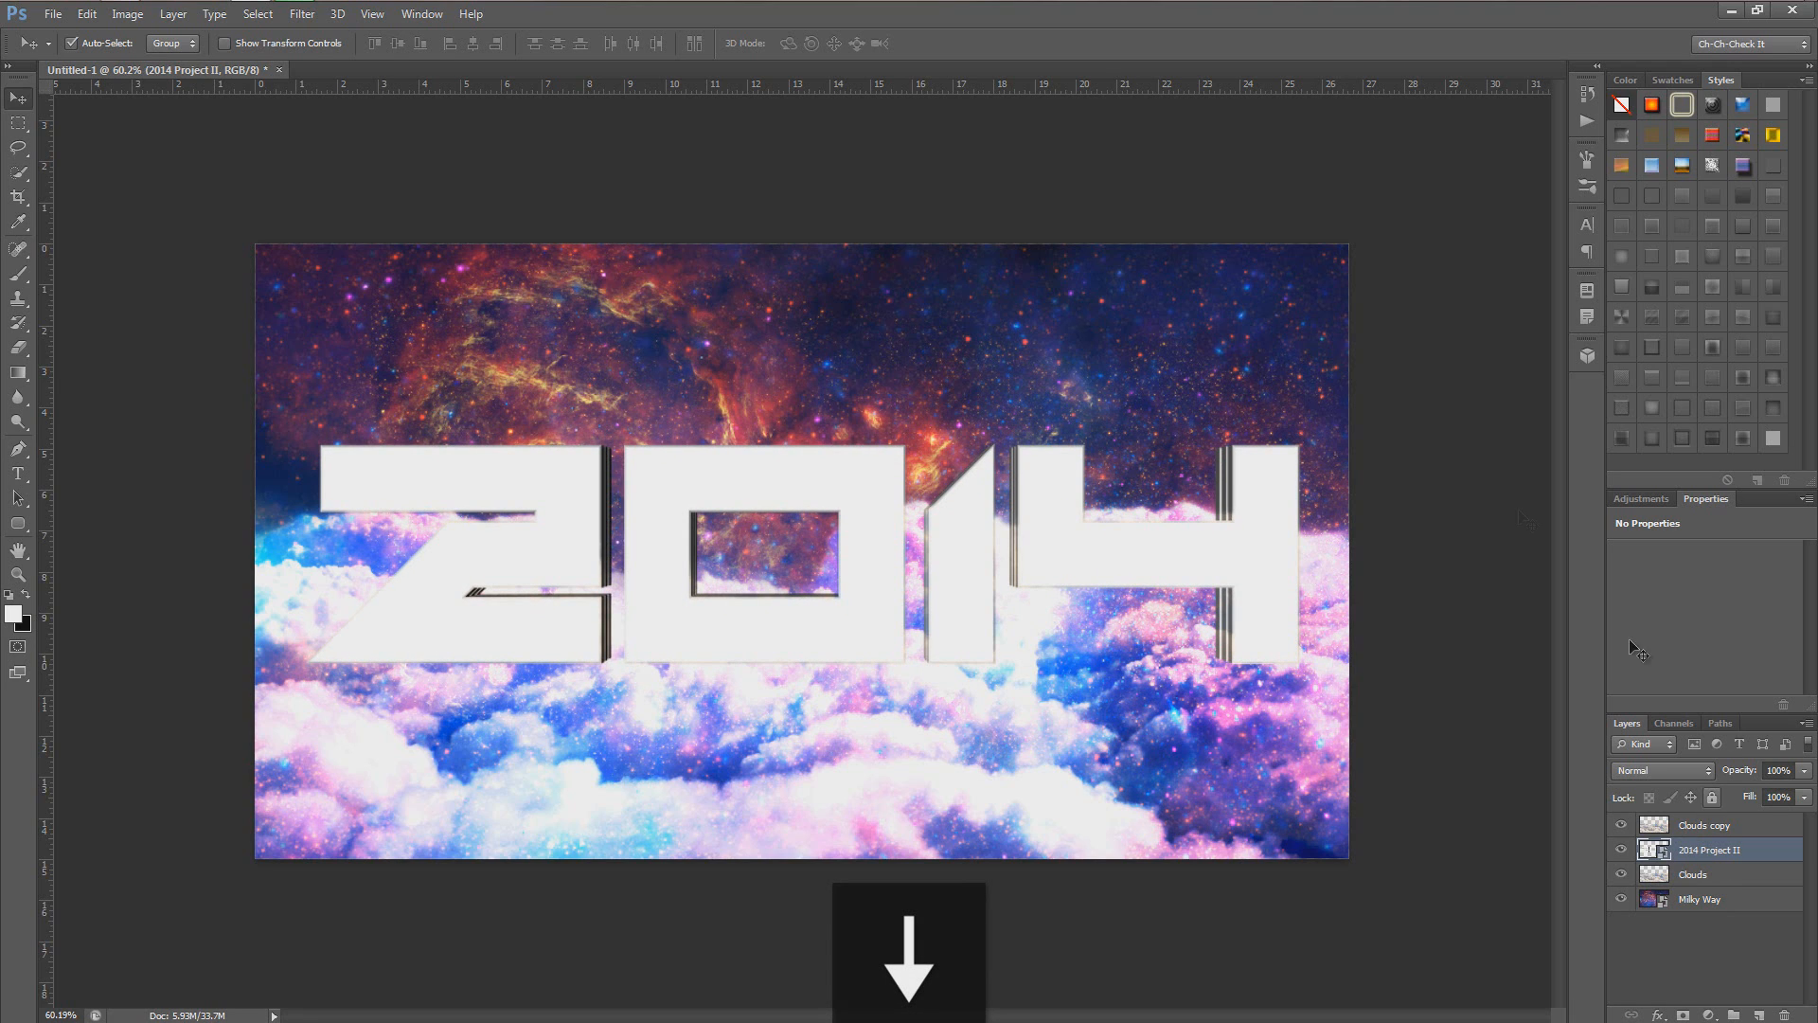
Step: Place Metal_Pack_V1_010 from the MediaMilitia Metal folder above 2014 Project II and scale it proportionally from its centre to about 253%
click(1731, 10)
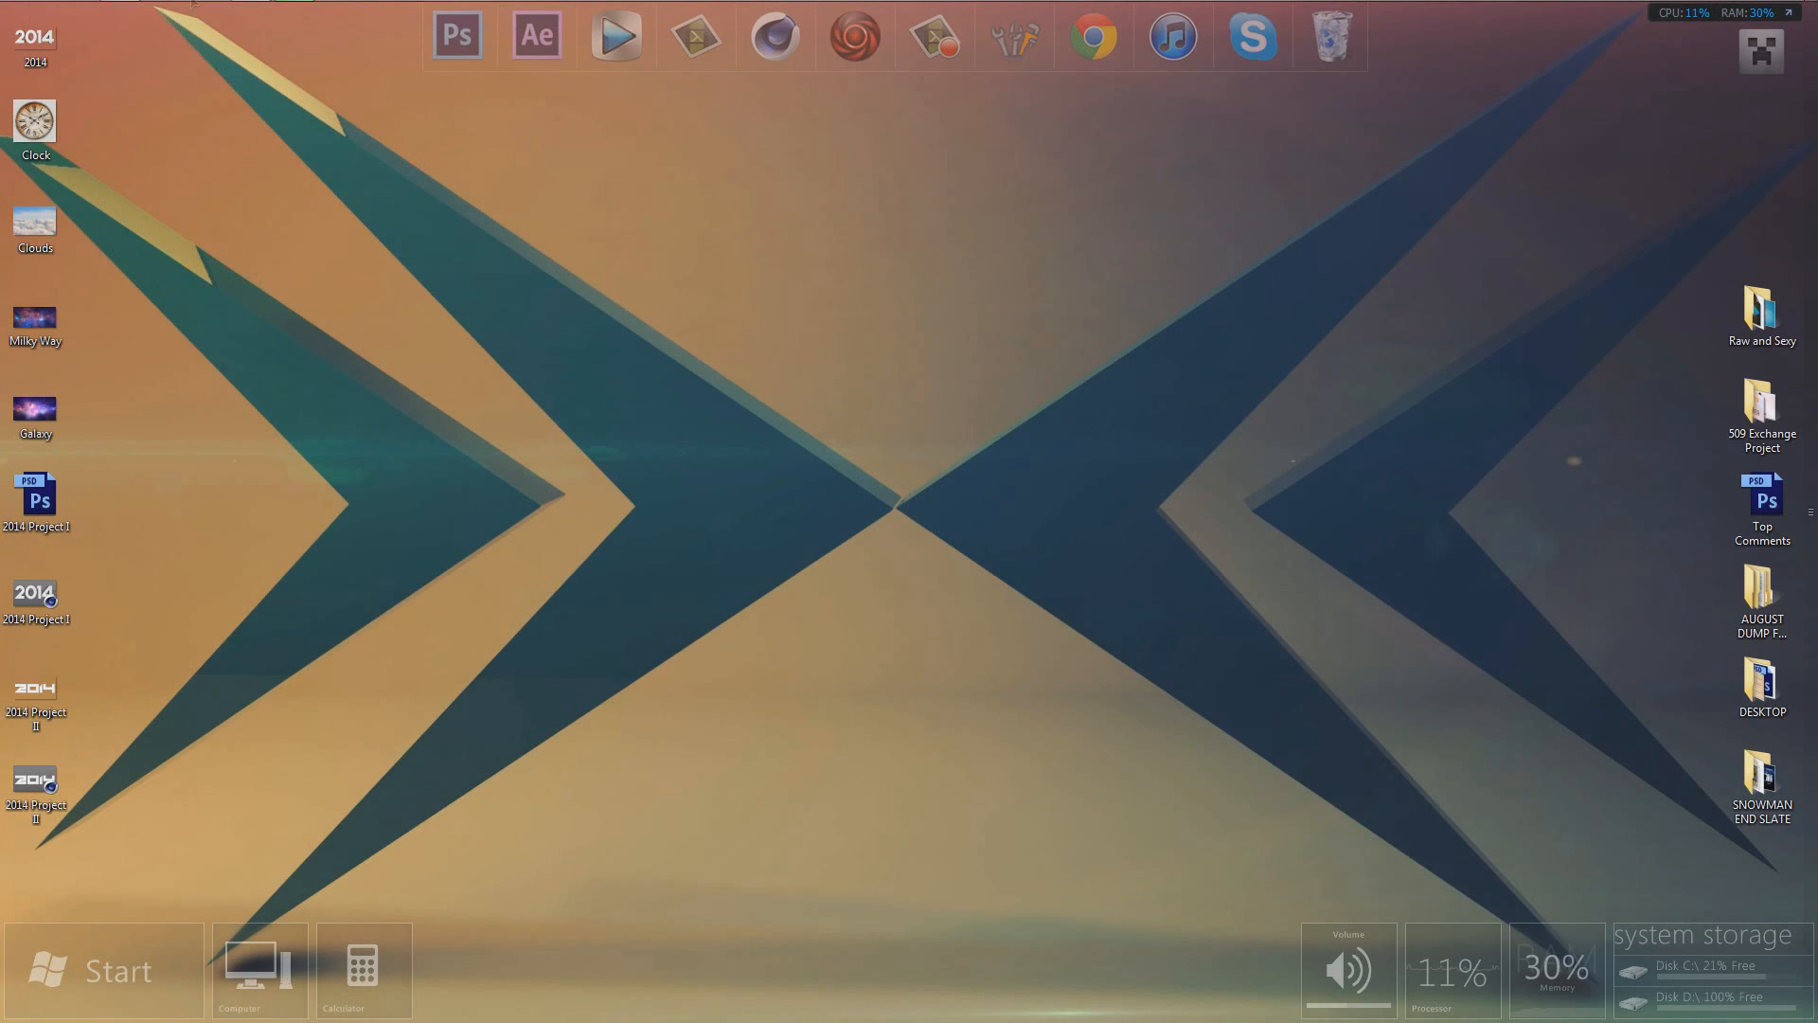
click(119, 9)
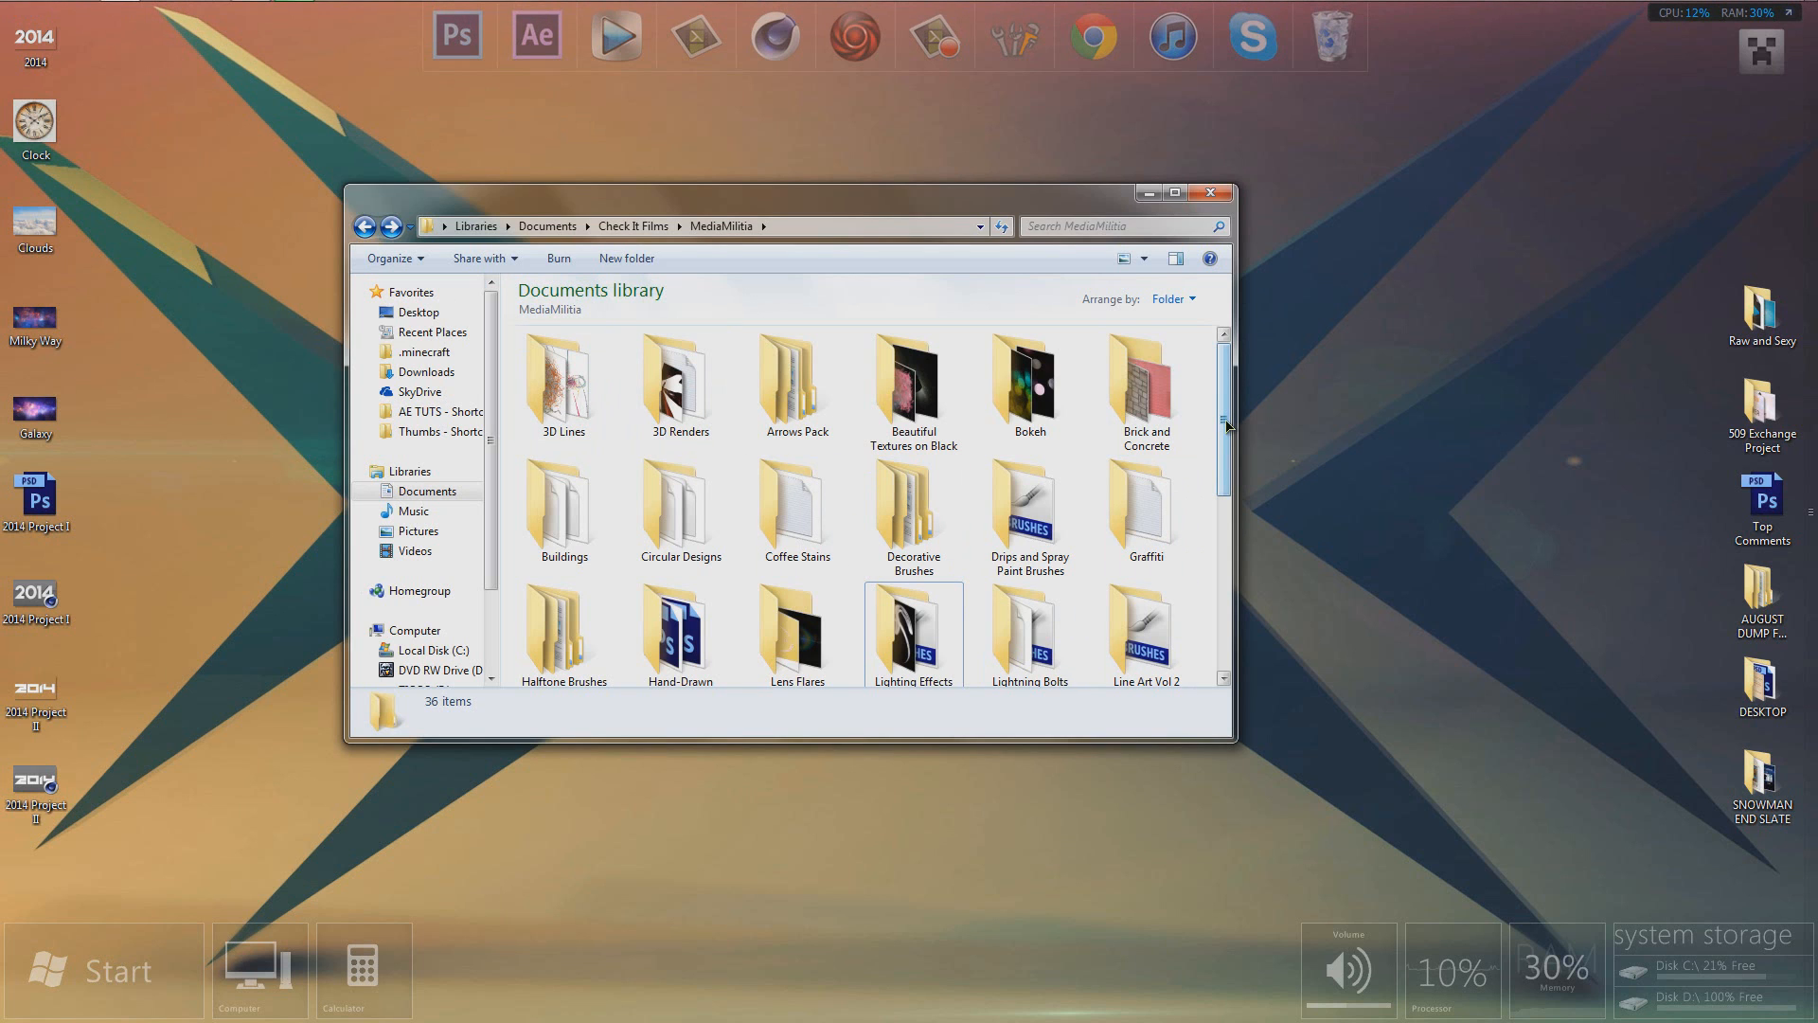
scroll(1225, 425, down, 3)
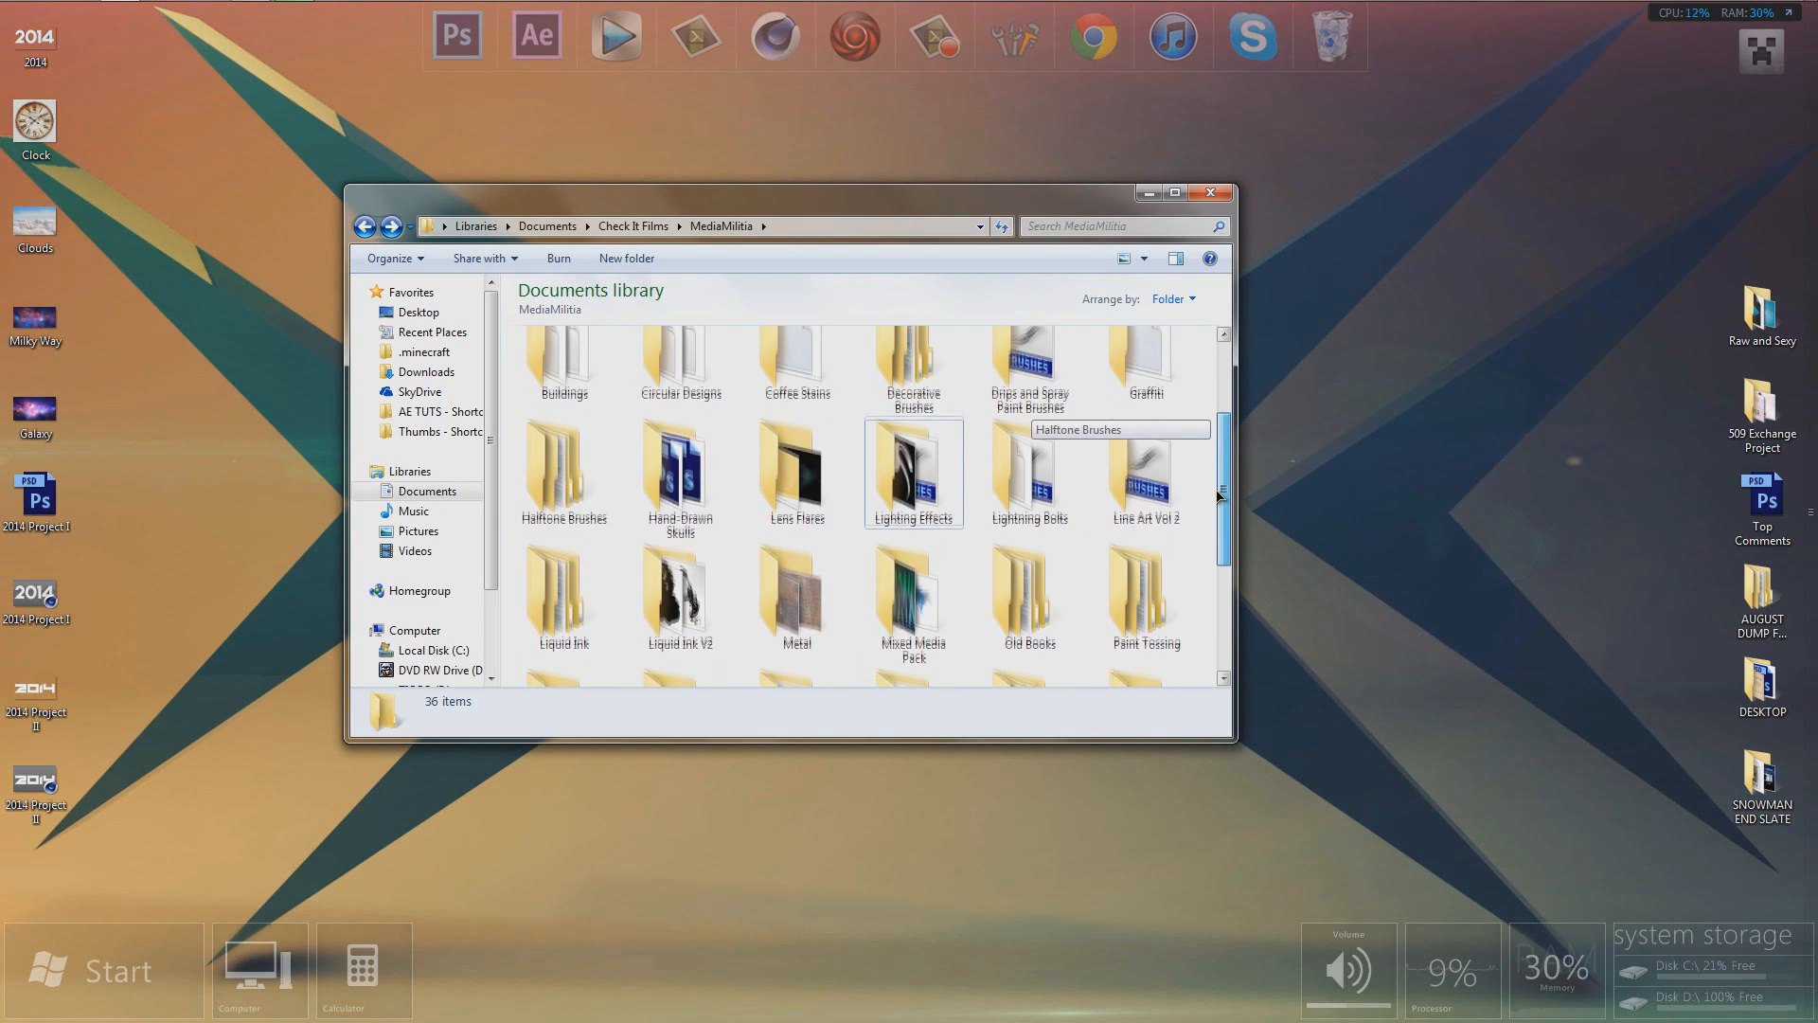
scroll(1218, 516, down, 2)
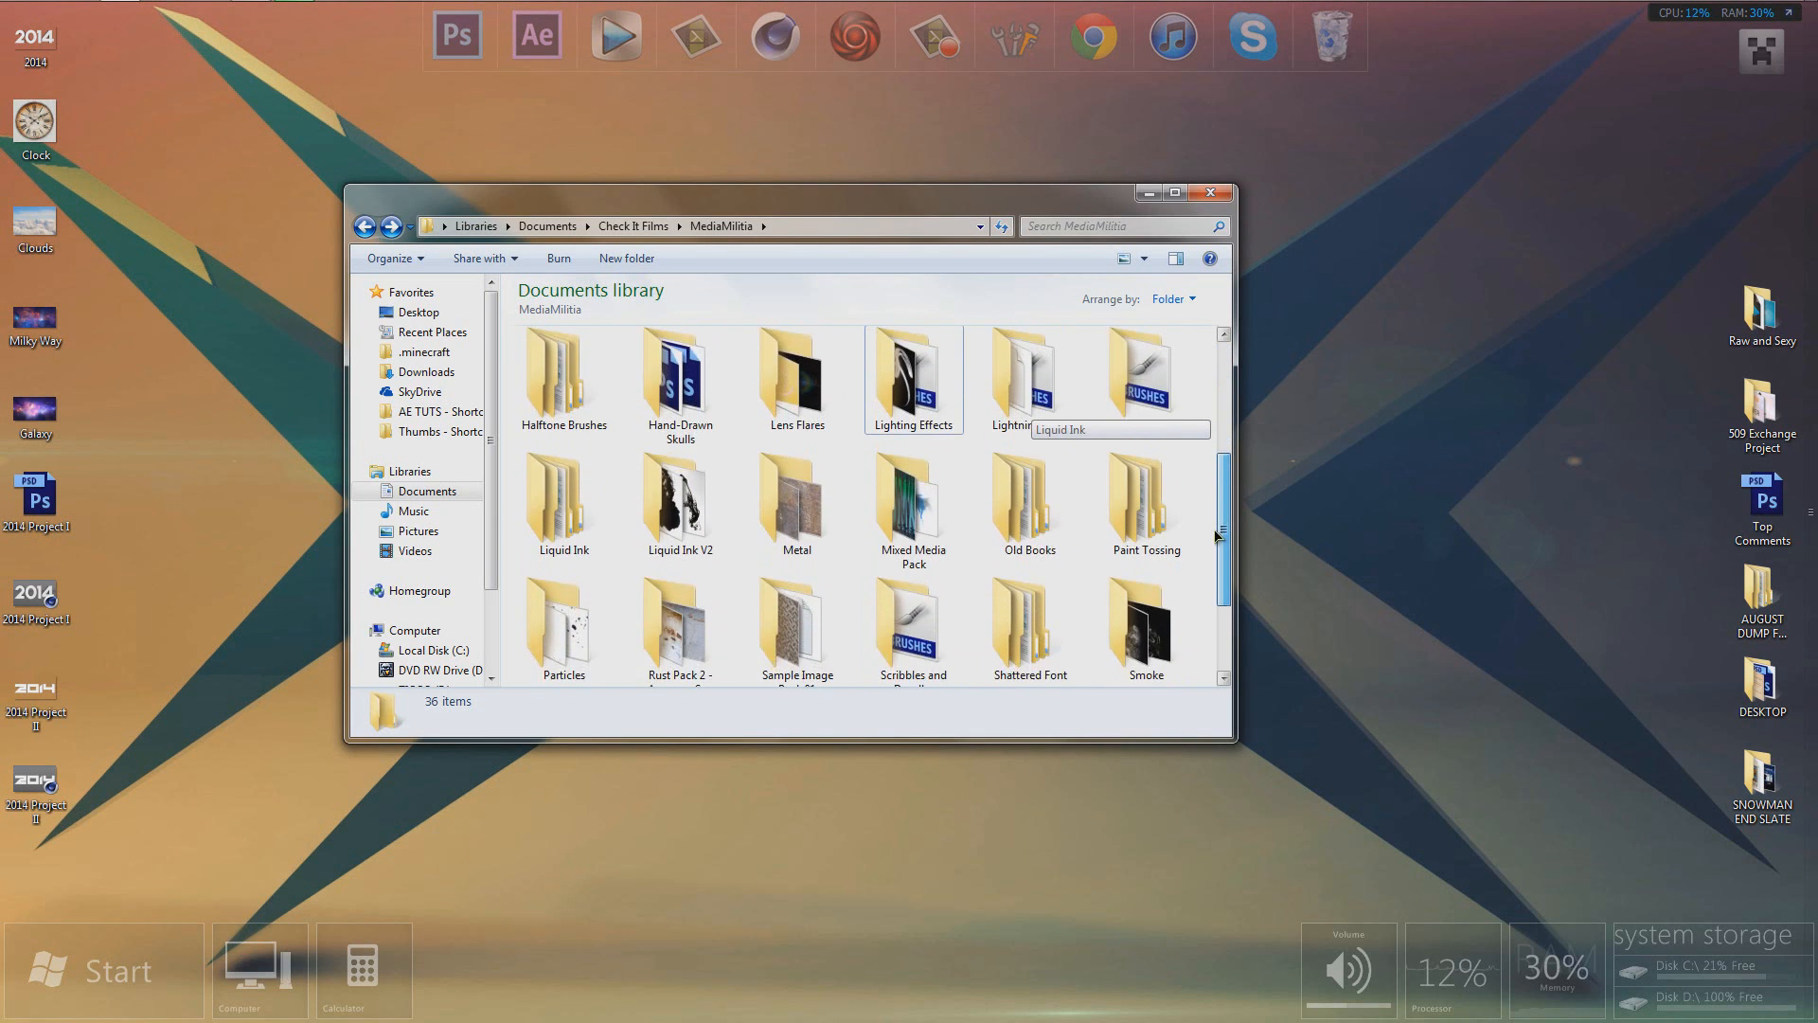
double_click(797, 471)
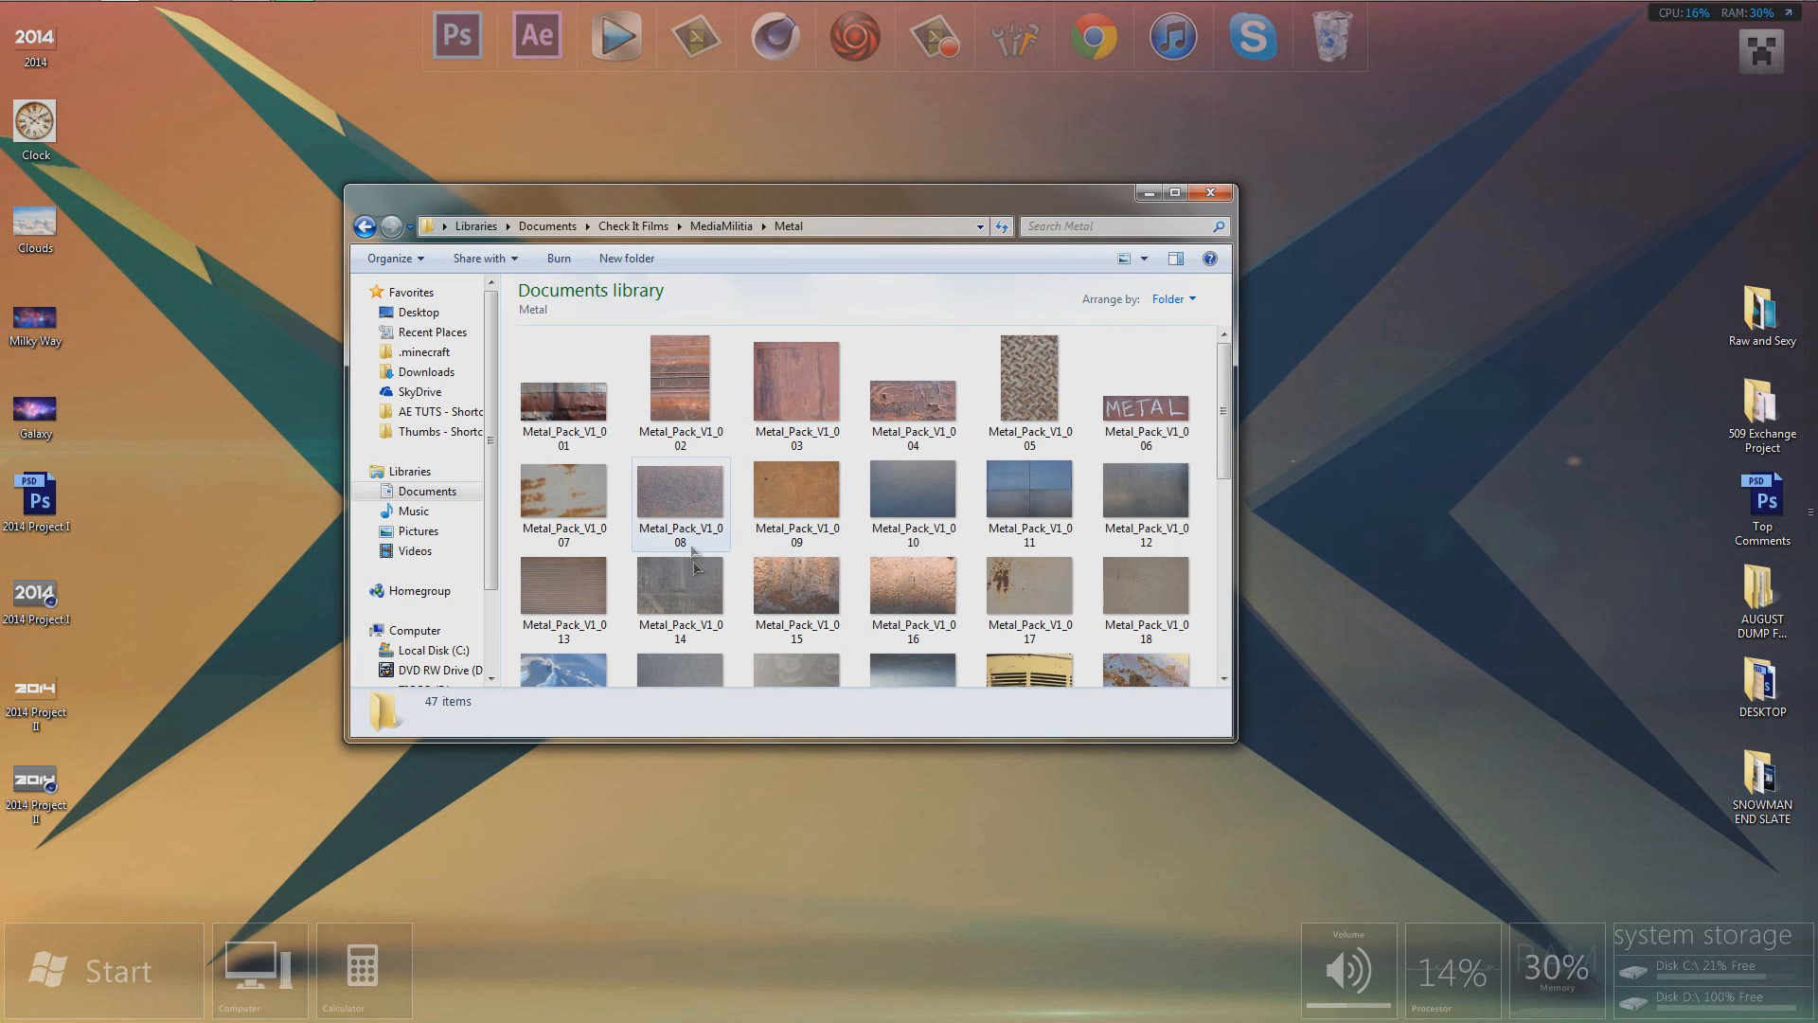
click(928, 529)
drag(918, 501, 739, 488)
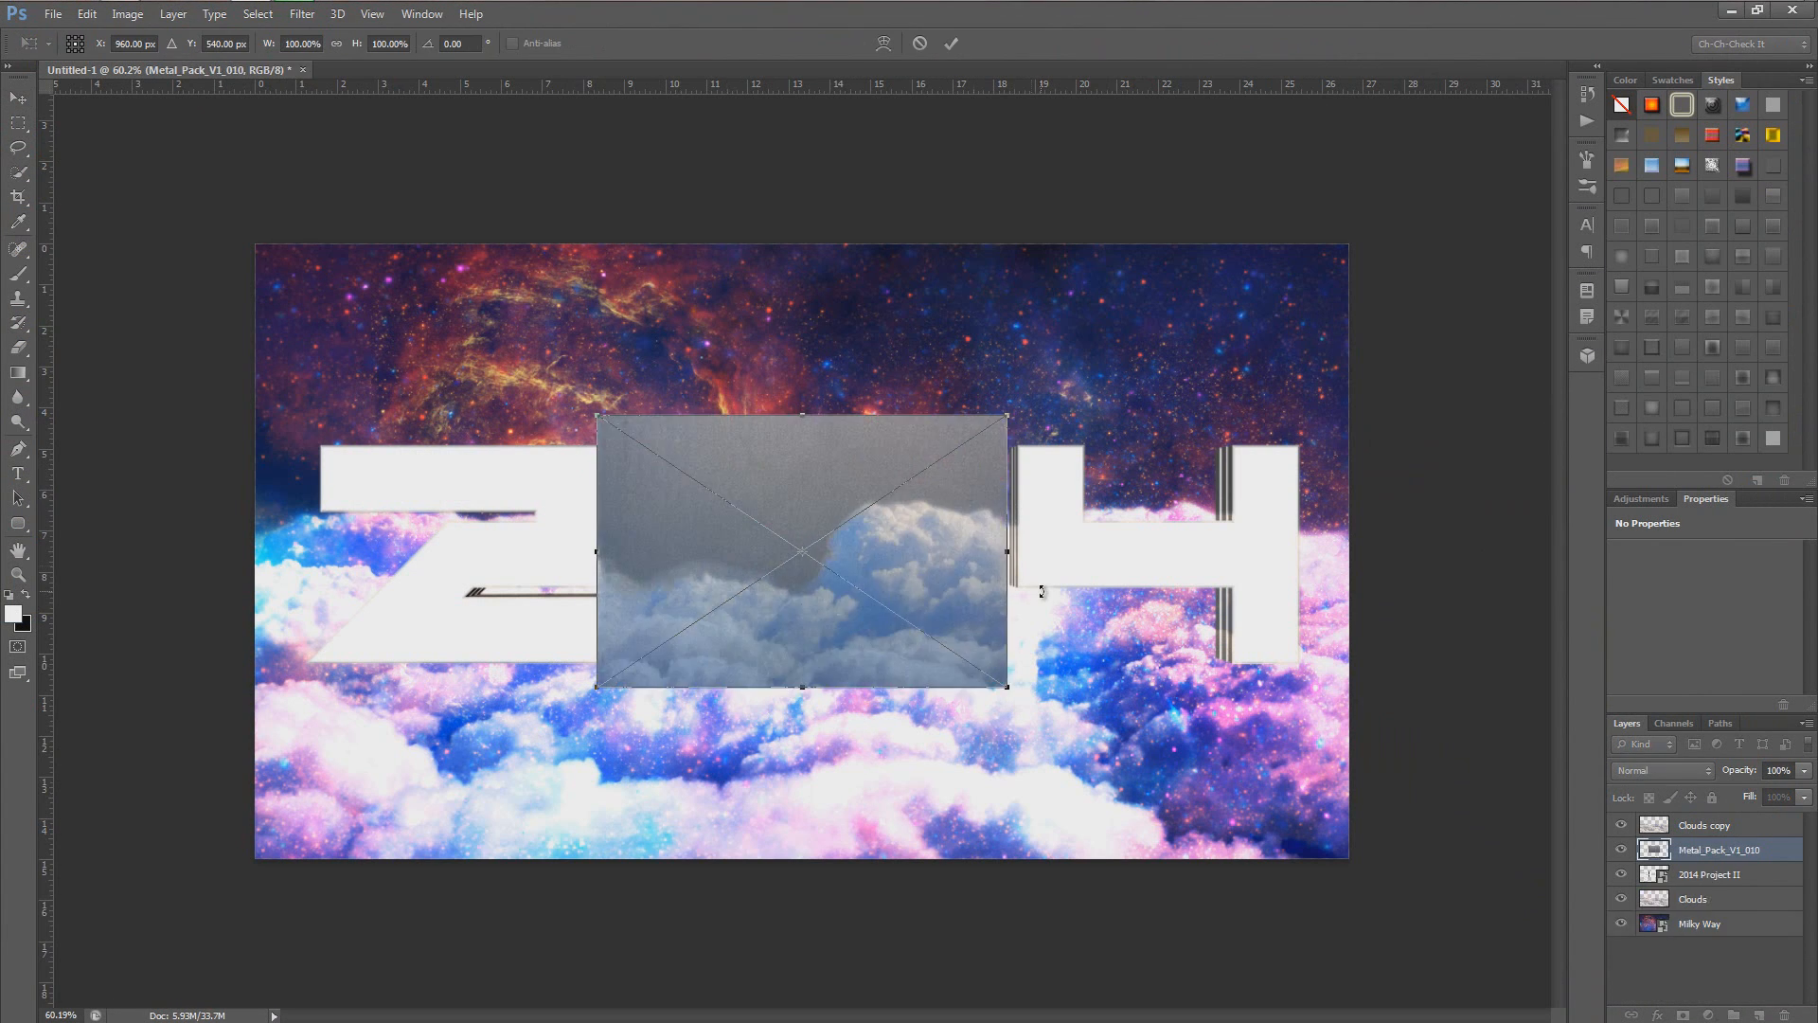
alt+shift+drag(1007, 686, 1323, 905)
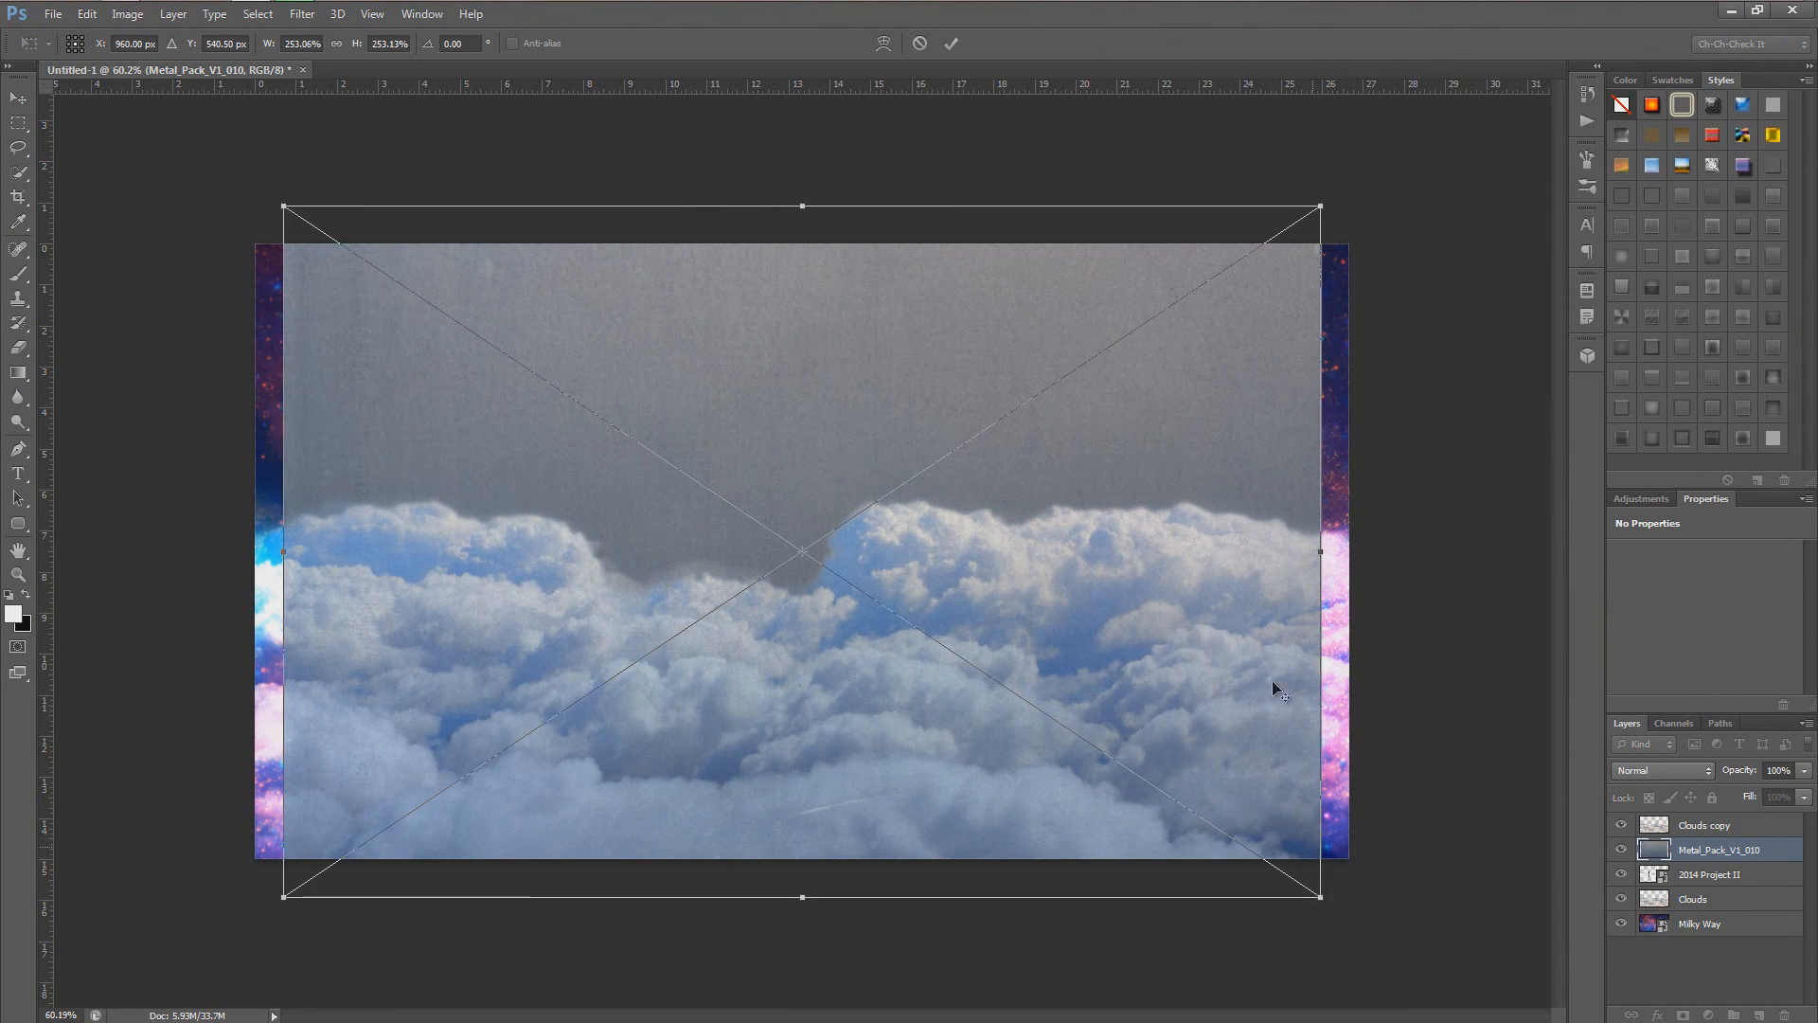
click(951, 43)
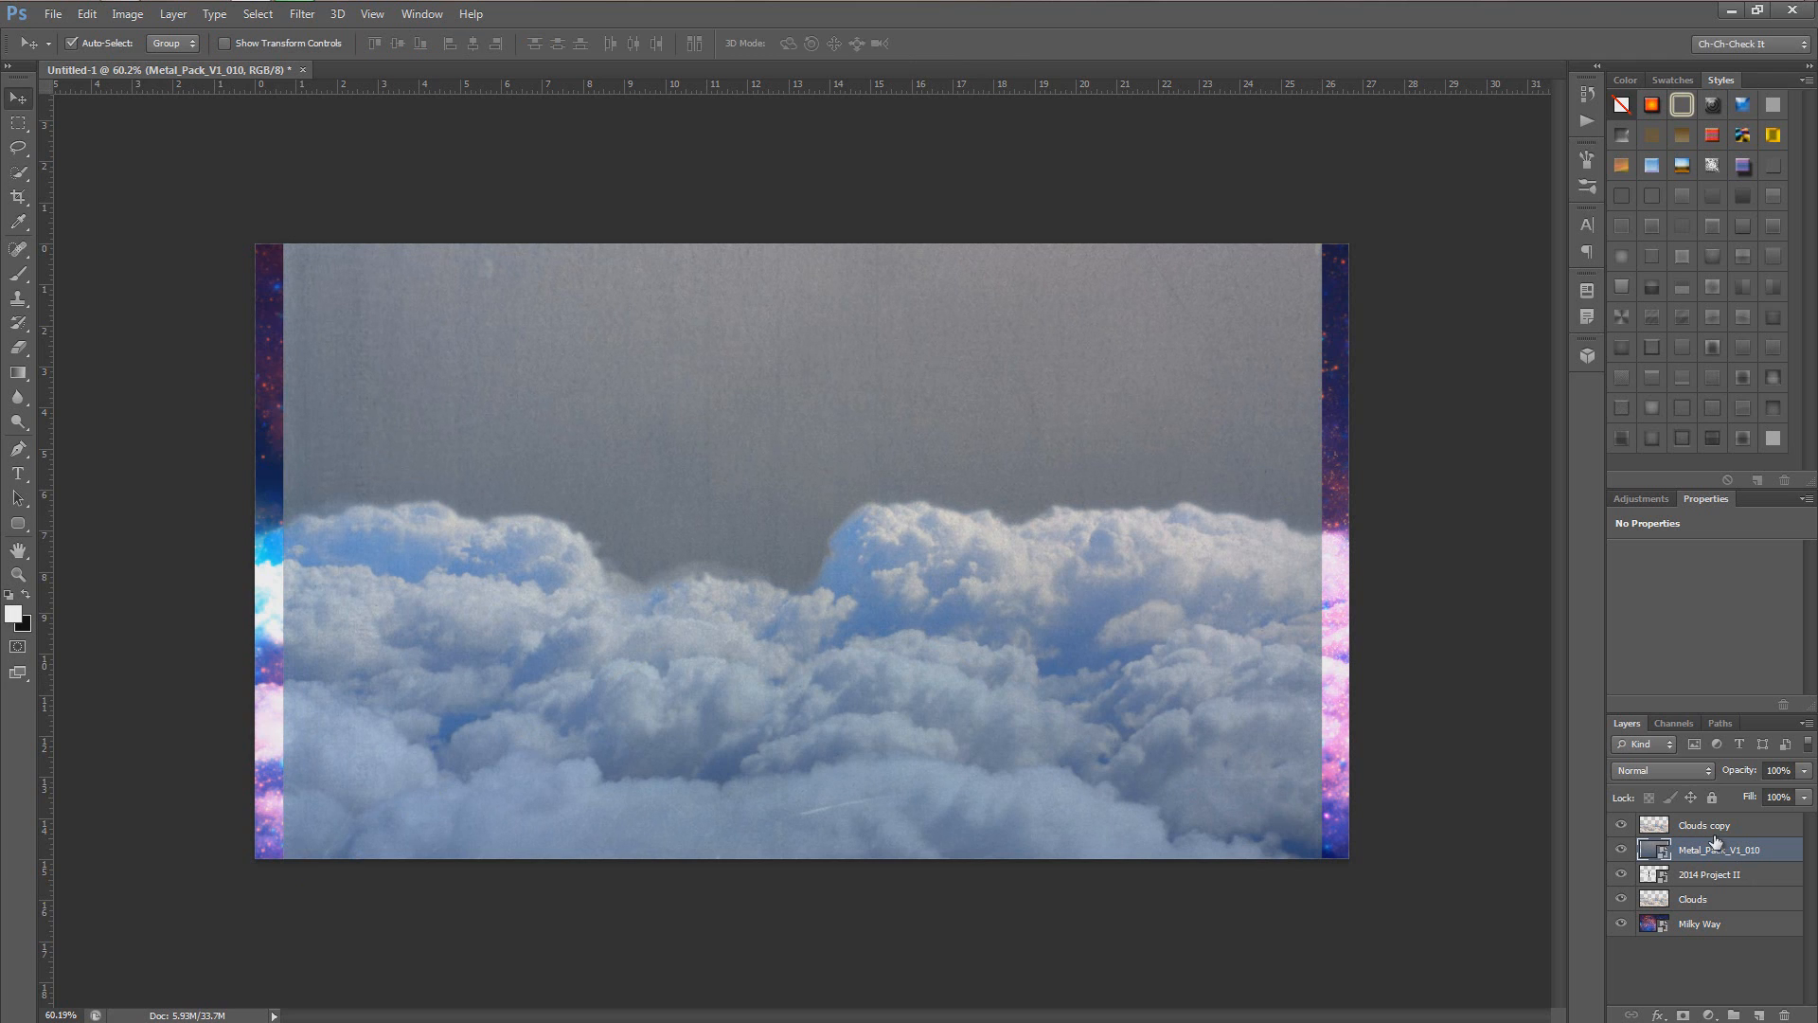
Step: Set the Metal_Pack_V1_010 layer's blend mode to Overlay and clip it to the 2014 Project II layer
click(1714, 778)
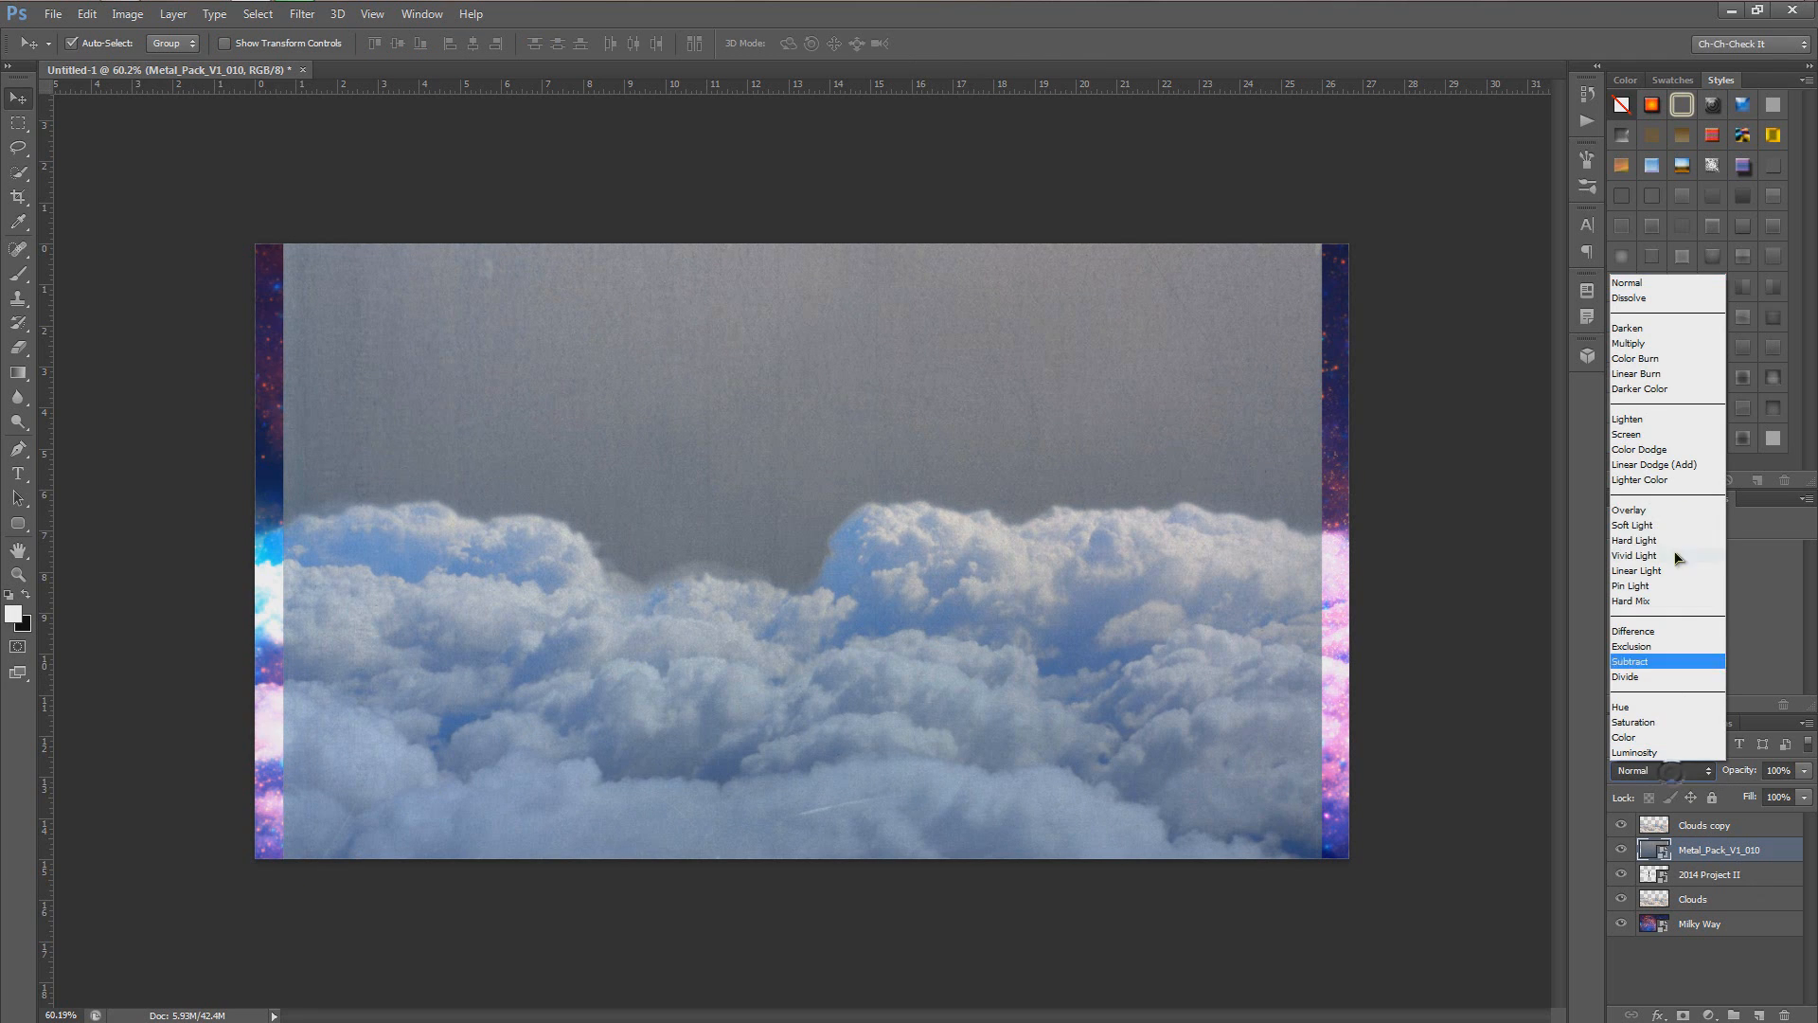
click(1641, 516)
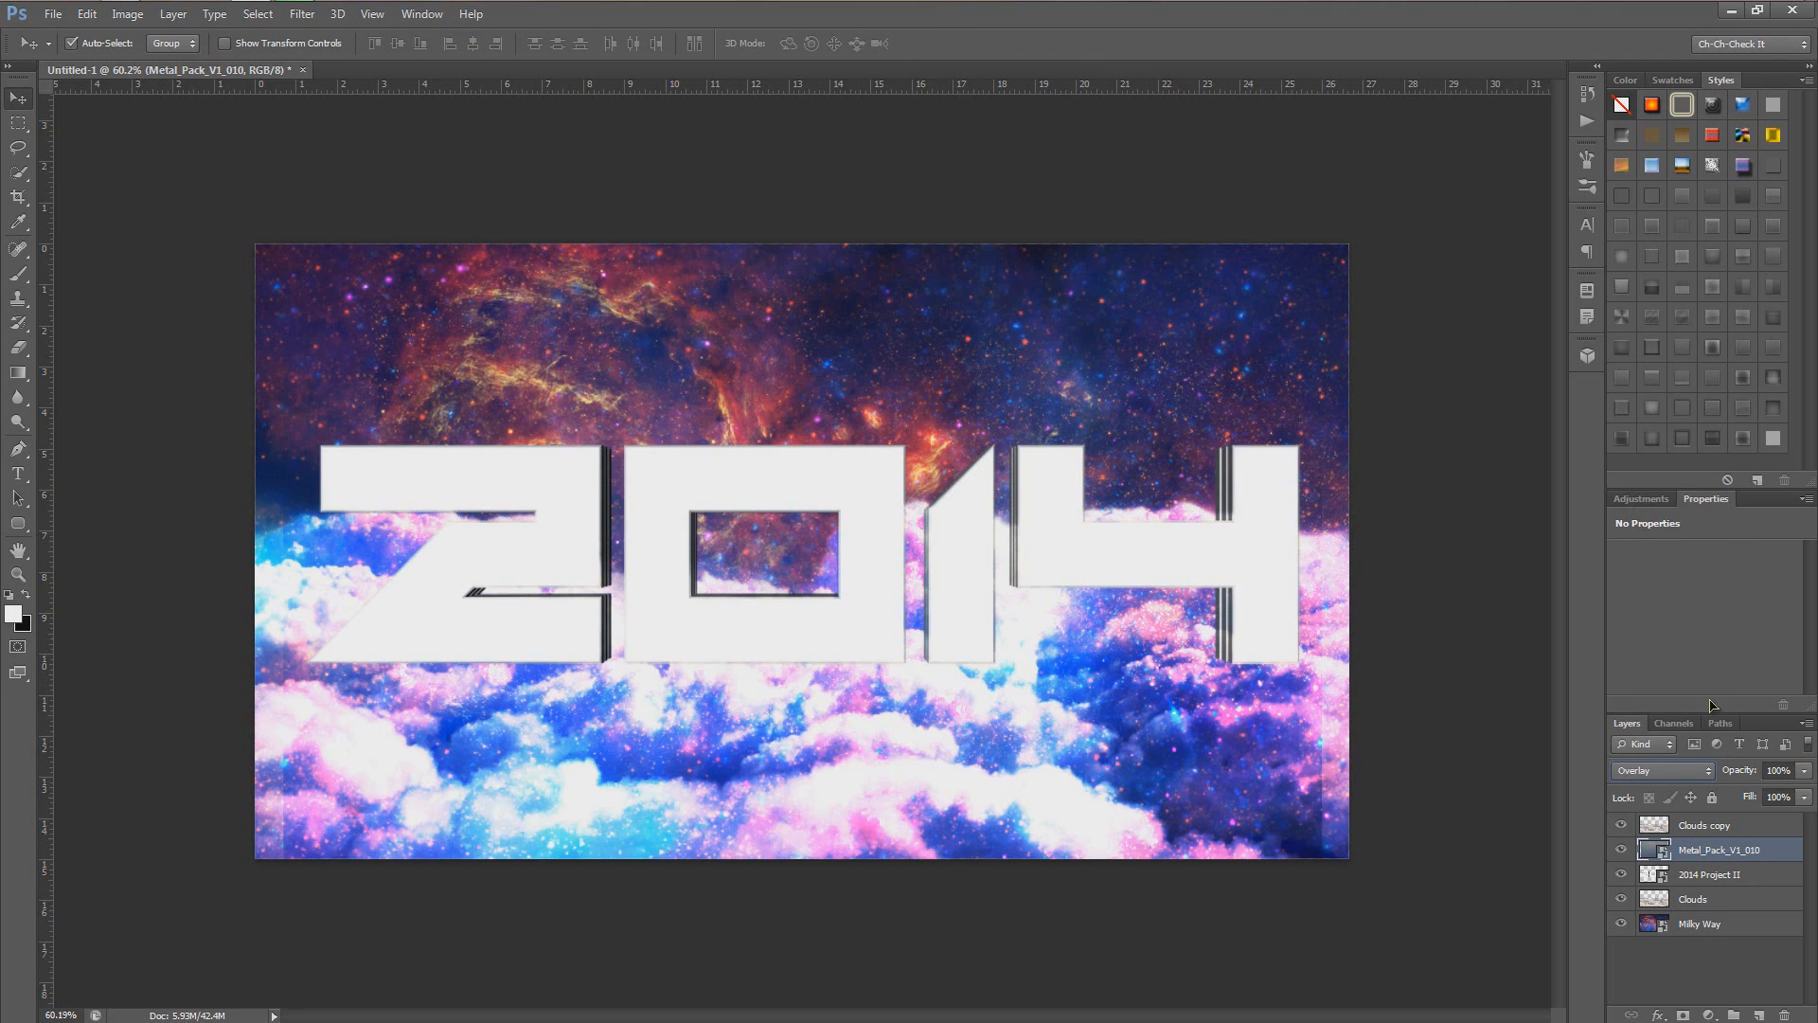
alt+click(1703, 861)
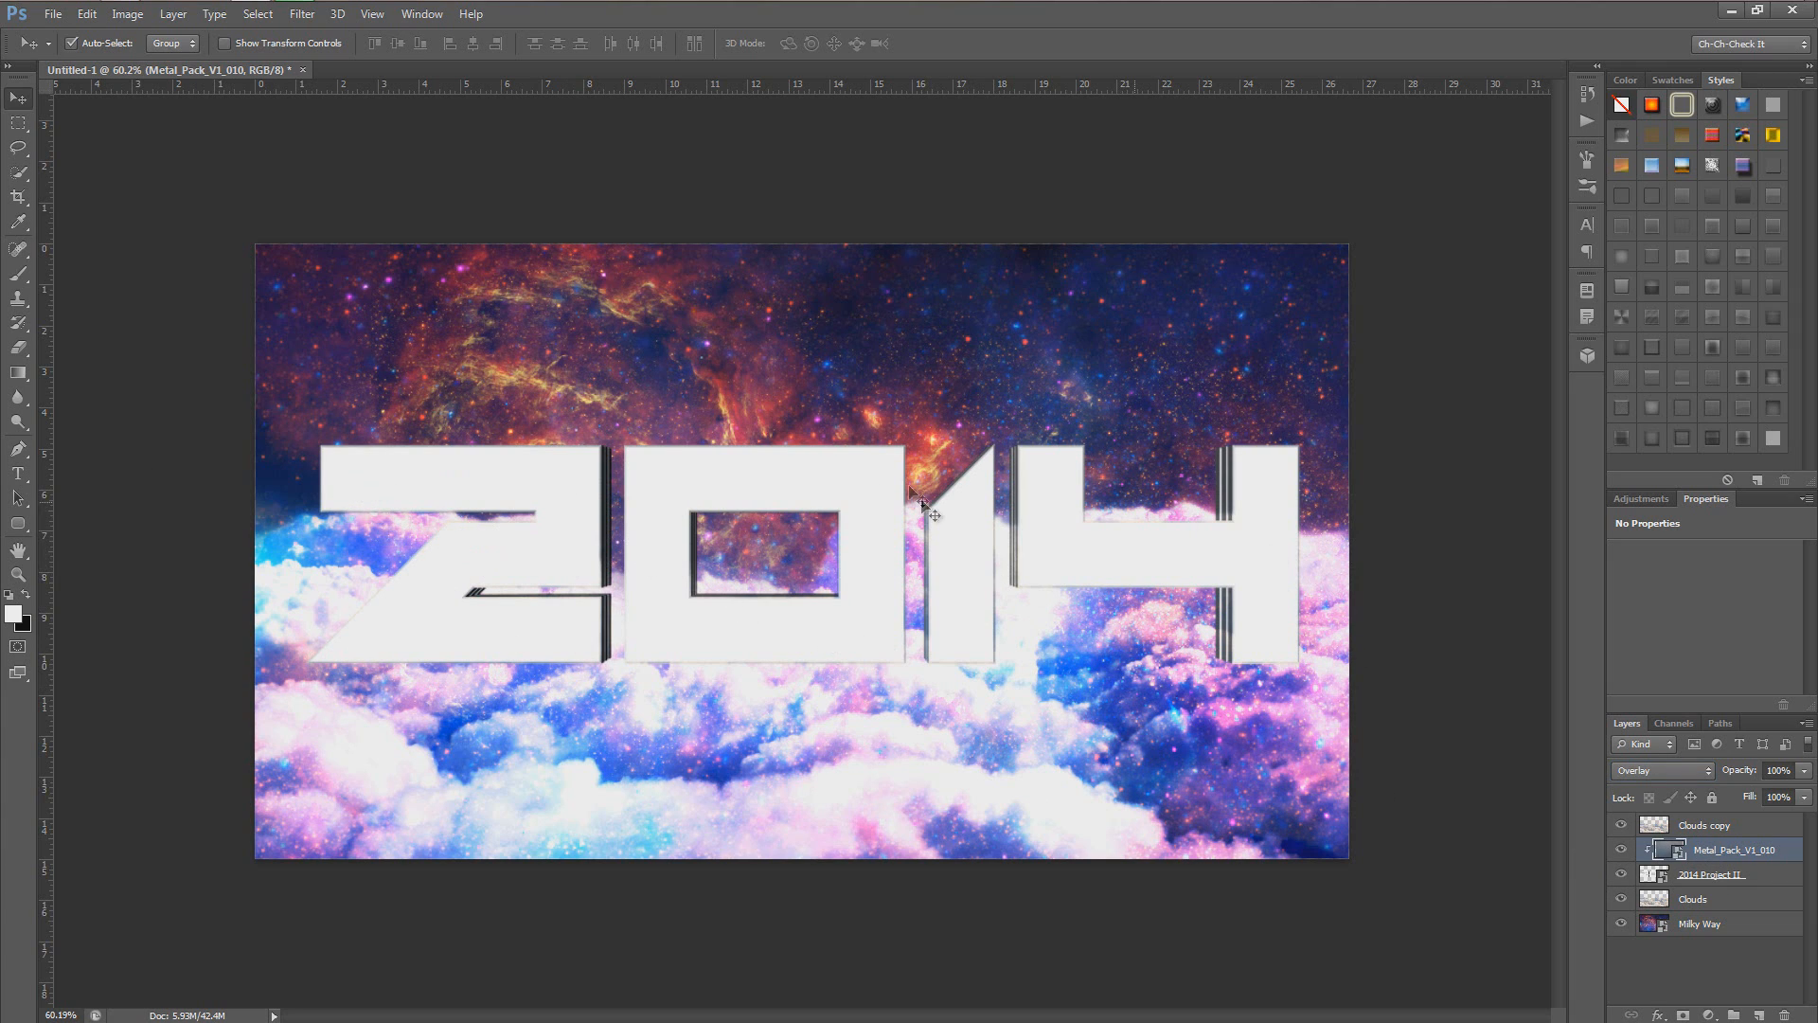
Step: Duplicate 2014 Project II above the metal texture and clip the texture to the original 2014 layer again
drag(1706, 878, 1715, 839)
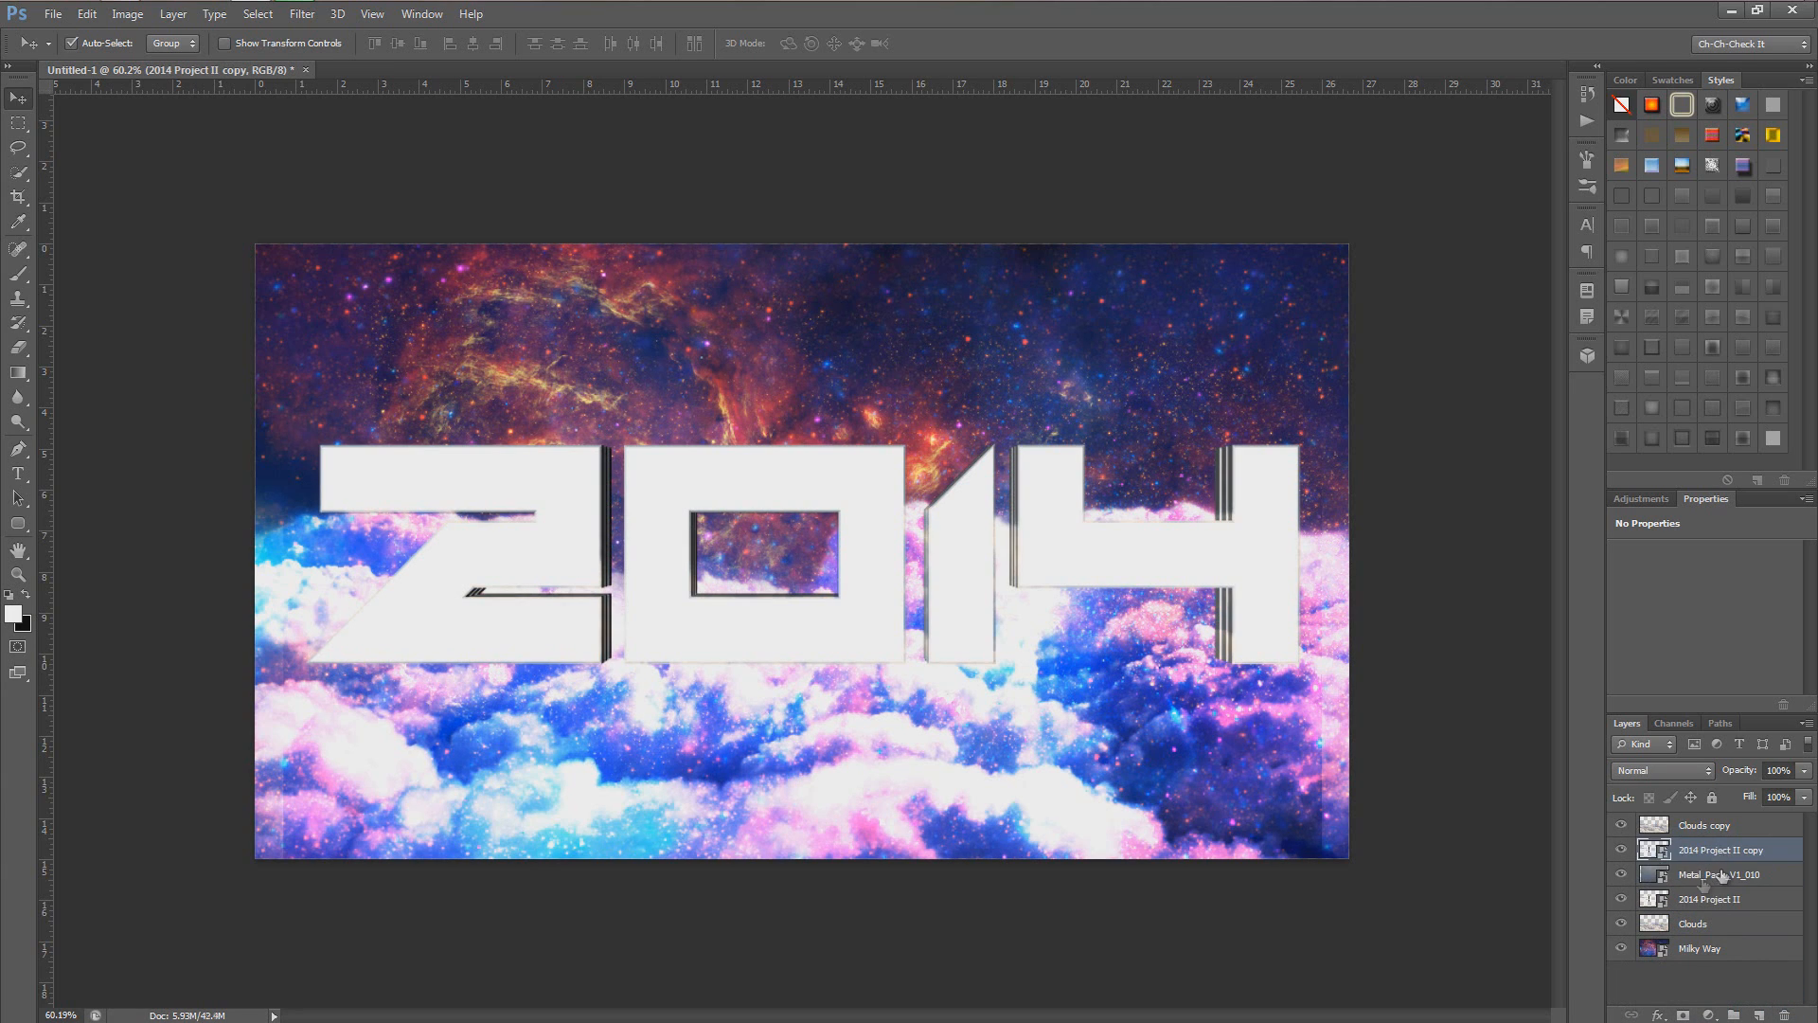
alt+click(1701, 883)
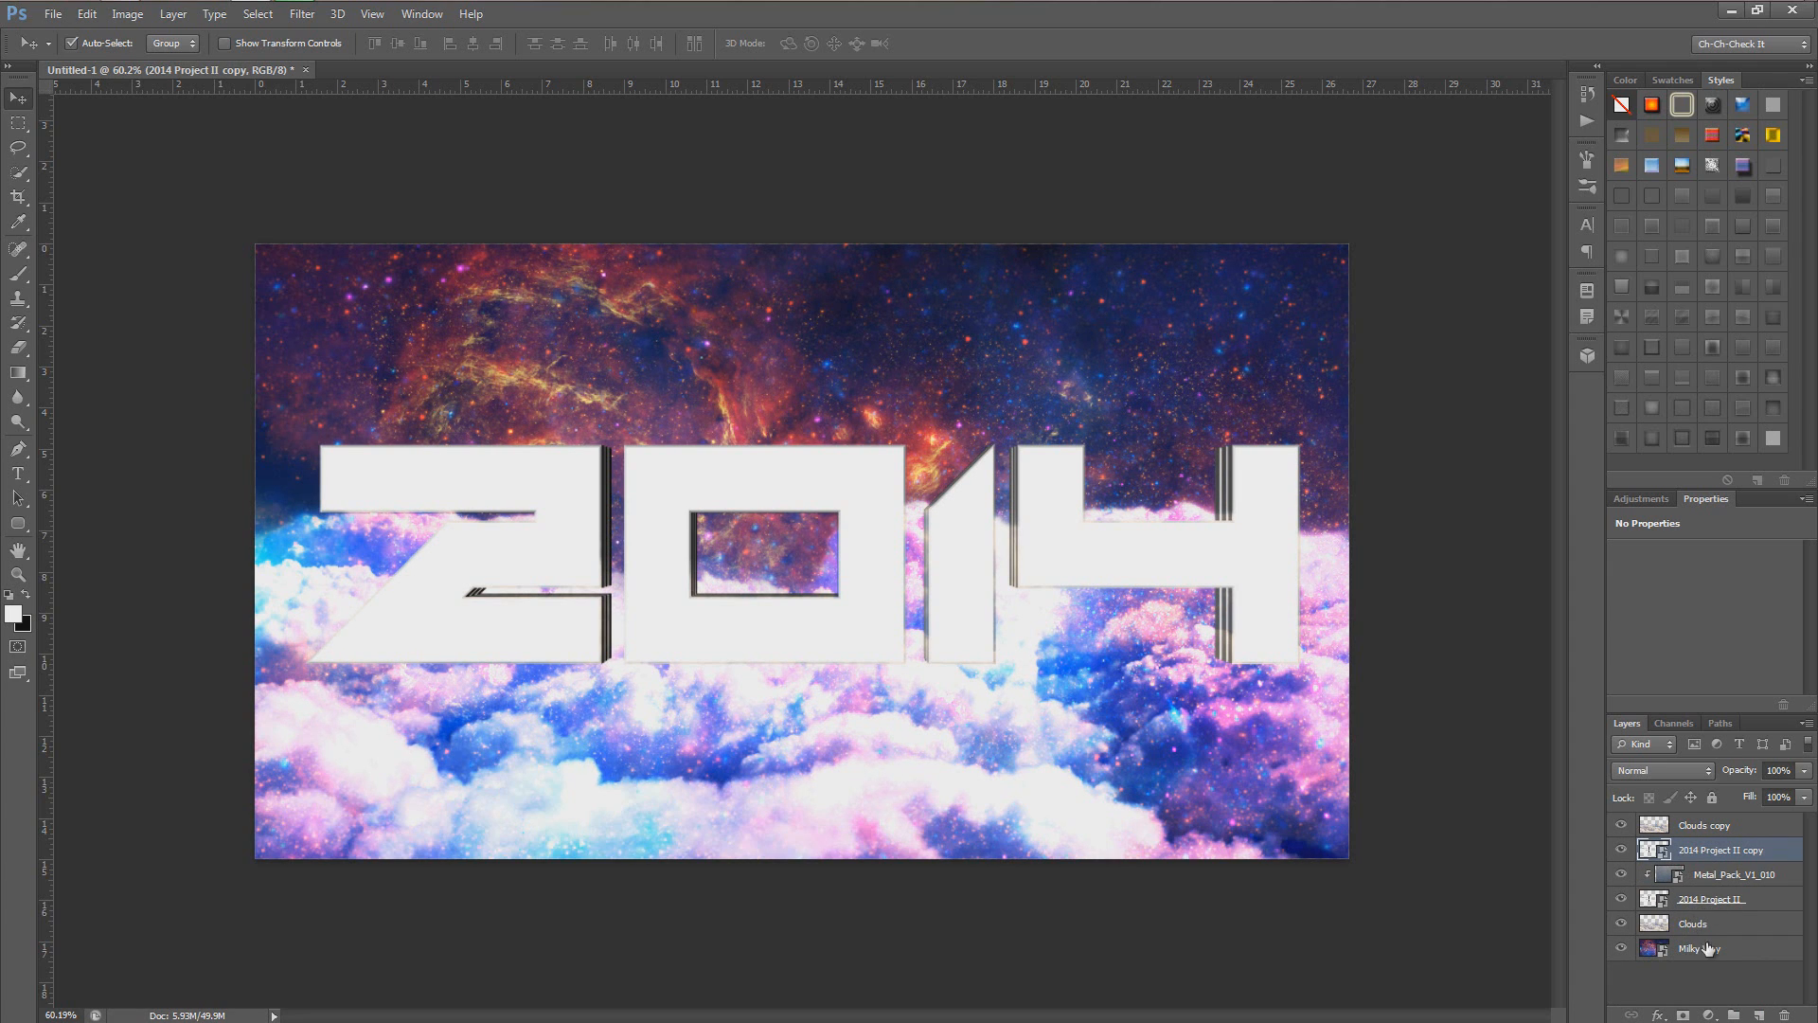
Step: Duplicate the Milky Way layer above 2014 Project II copy and clip the duplicate to that text layer
click(1702, 951)
drag(1735, 954, 1758, 1015)
drag(1710, 944, 1708, 851)
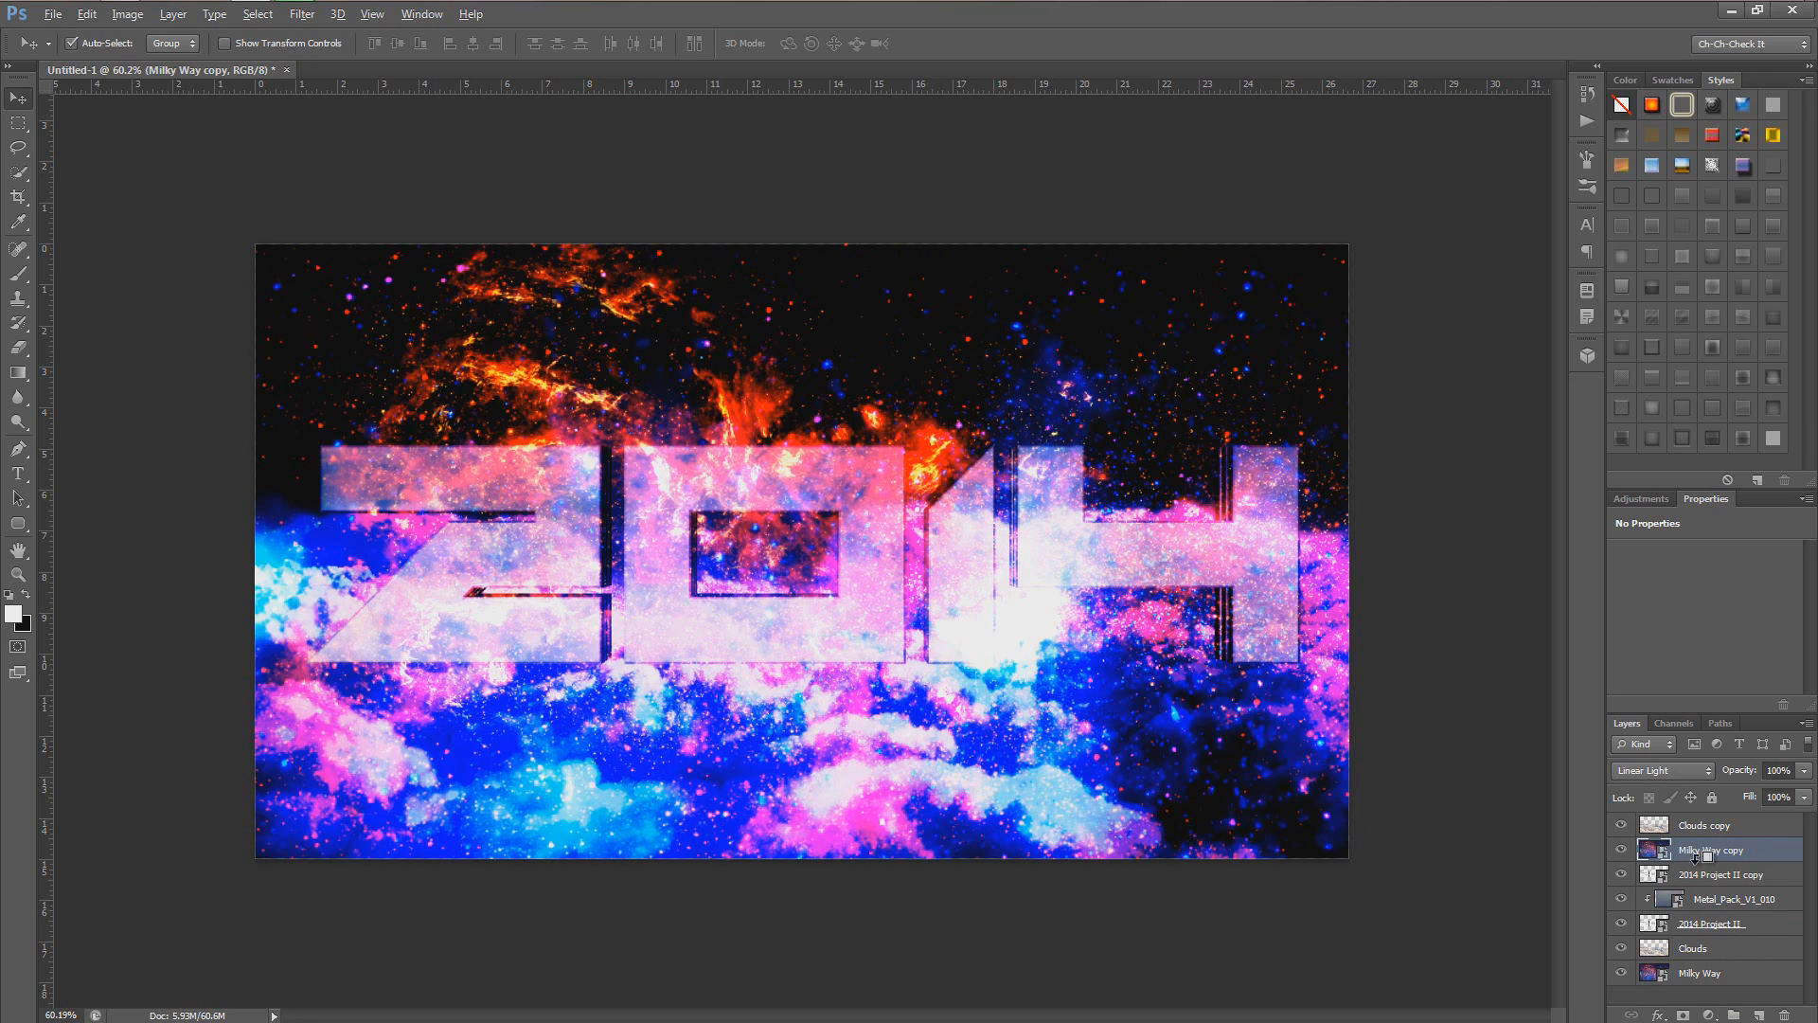
alt+click(1693, 859)
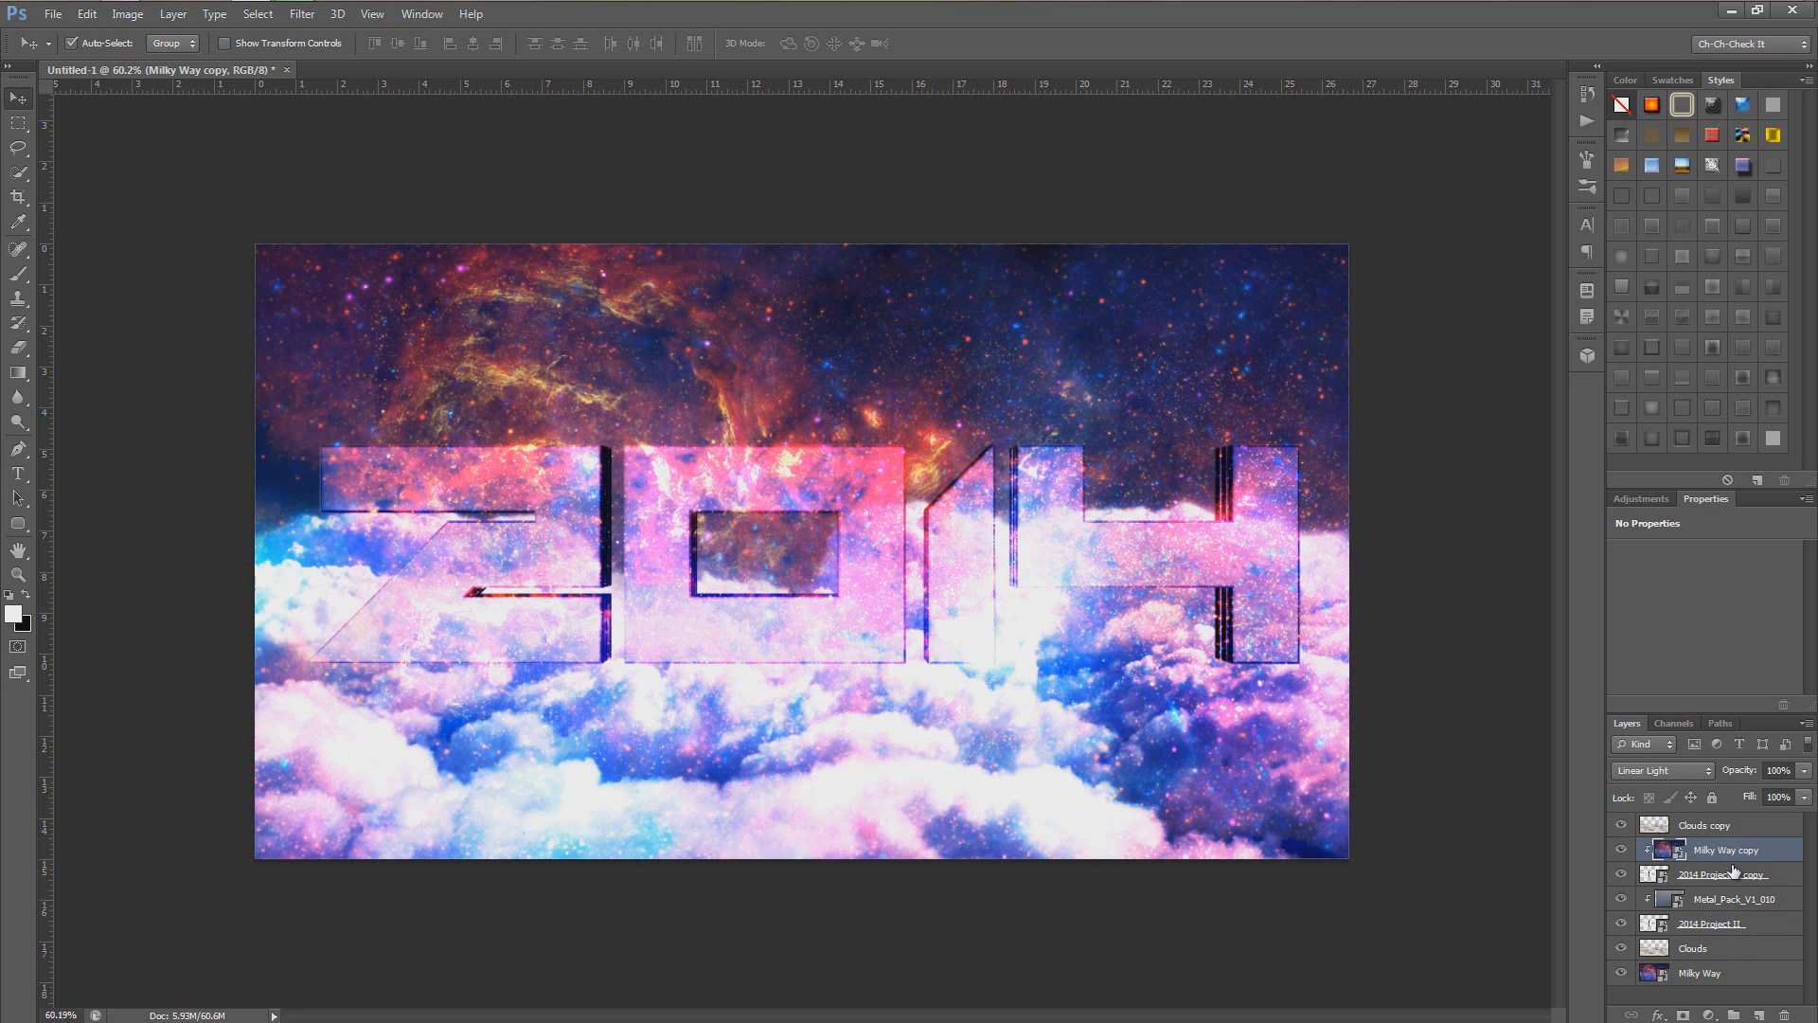
Step: Lower the opacity of the 2014 Project II copy layer to 79%
click(1713, 876)
key(5)
key(2)
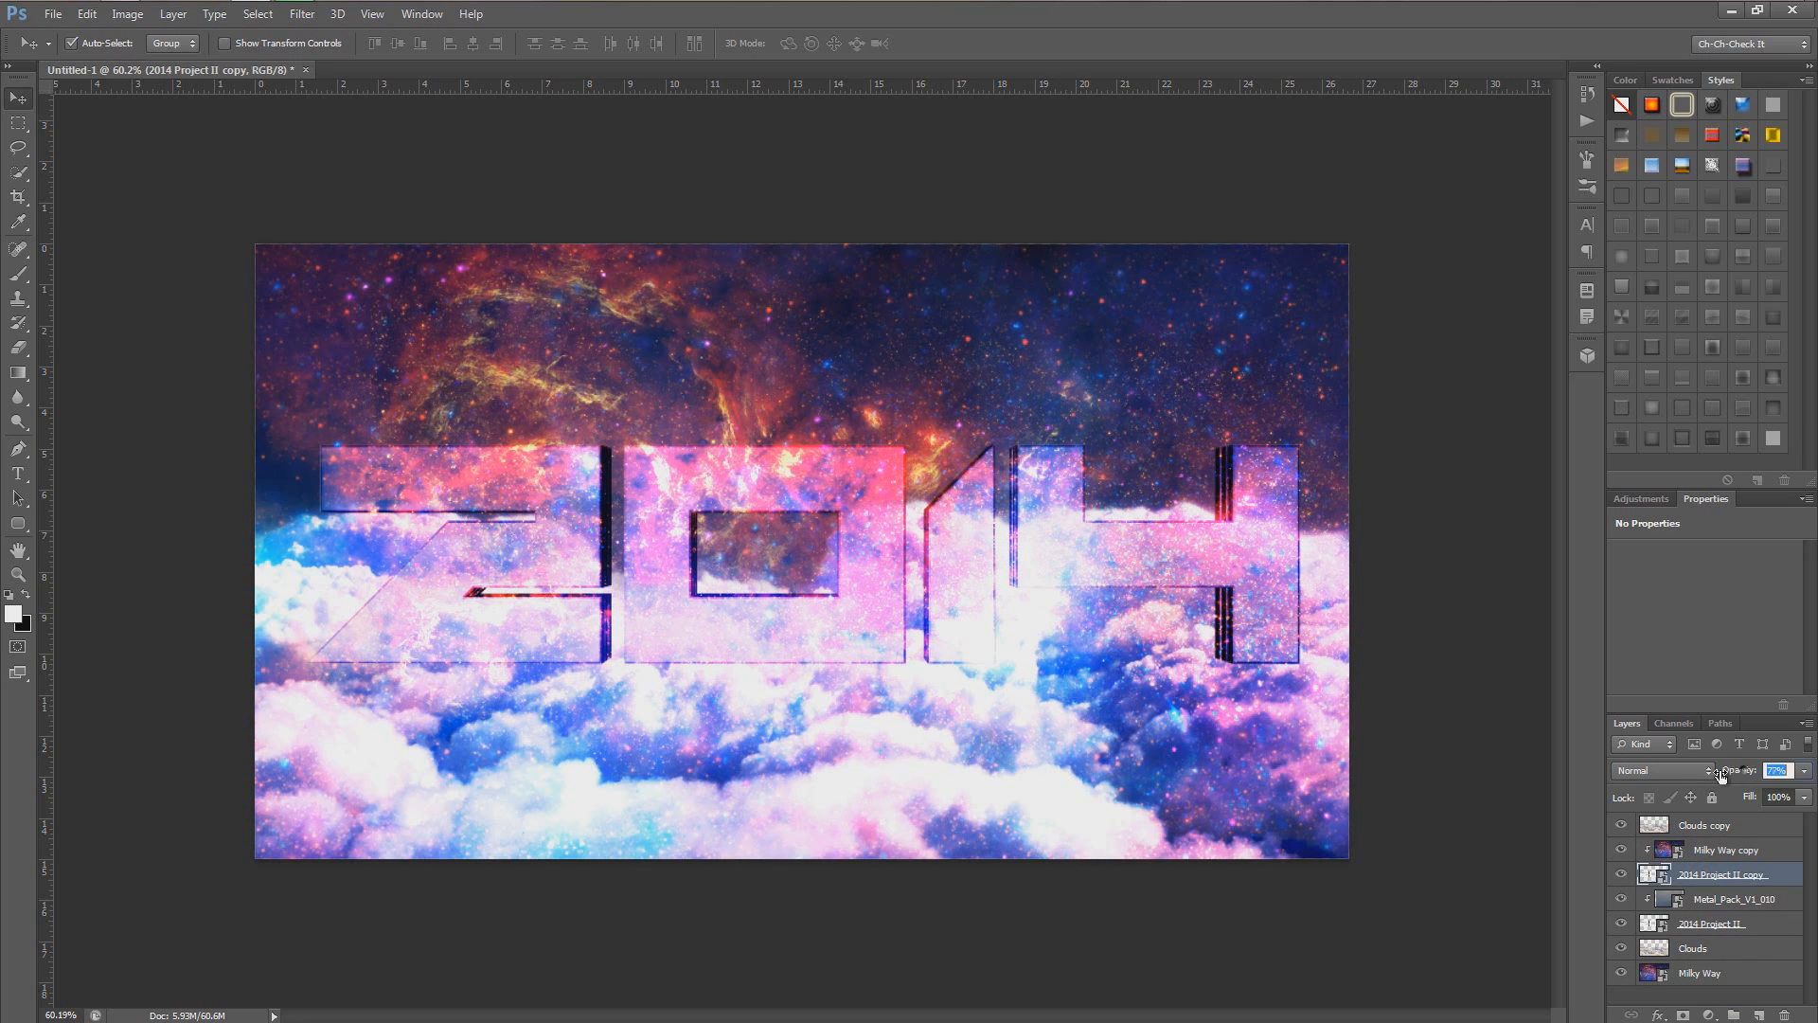
drag(1697, 776, 1693, 776)
click(1195, 556)
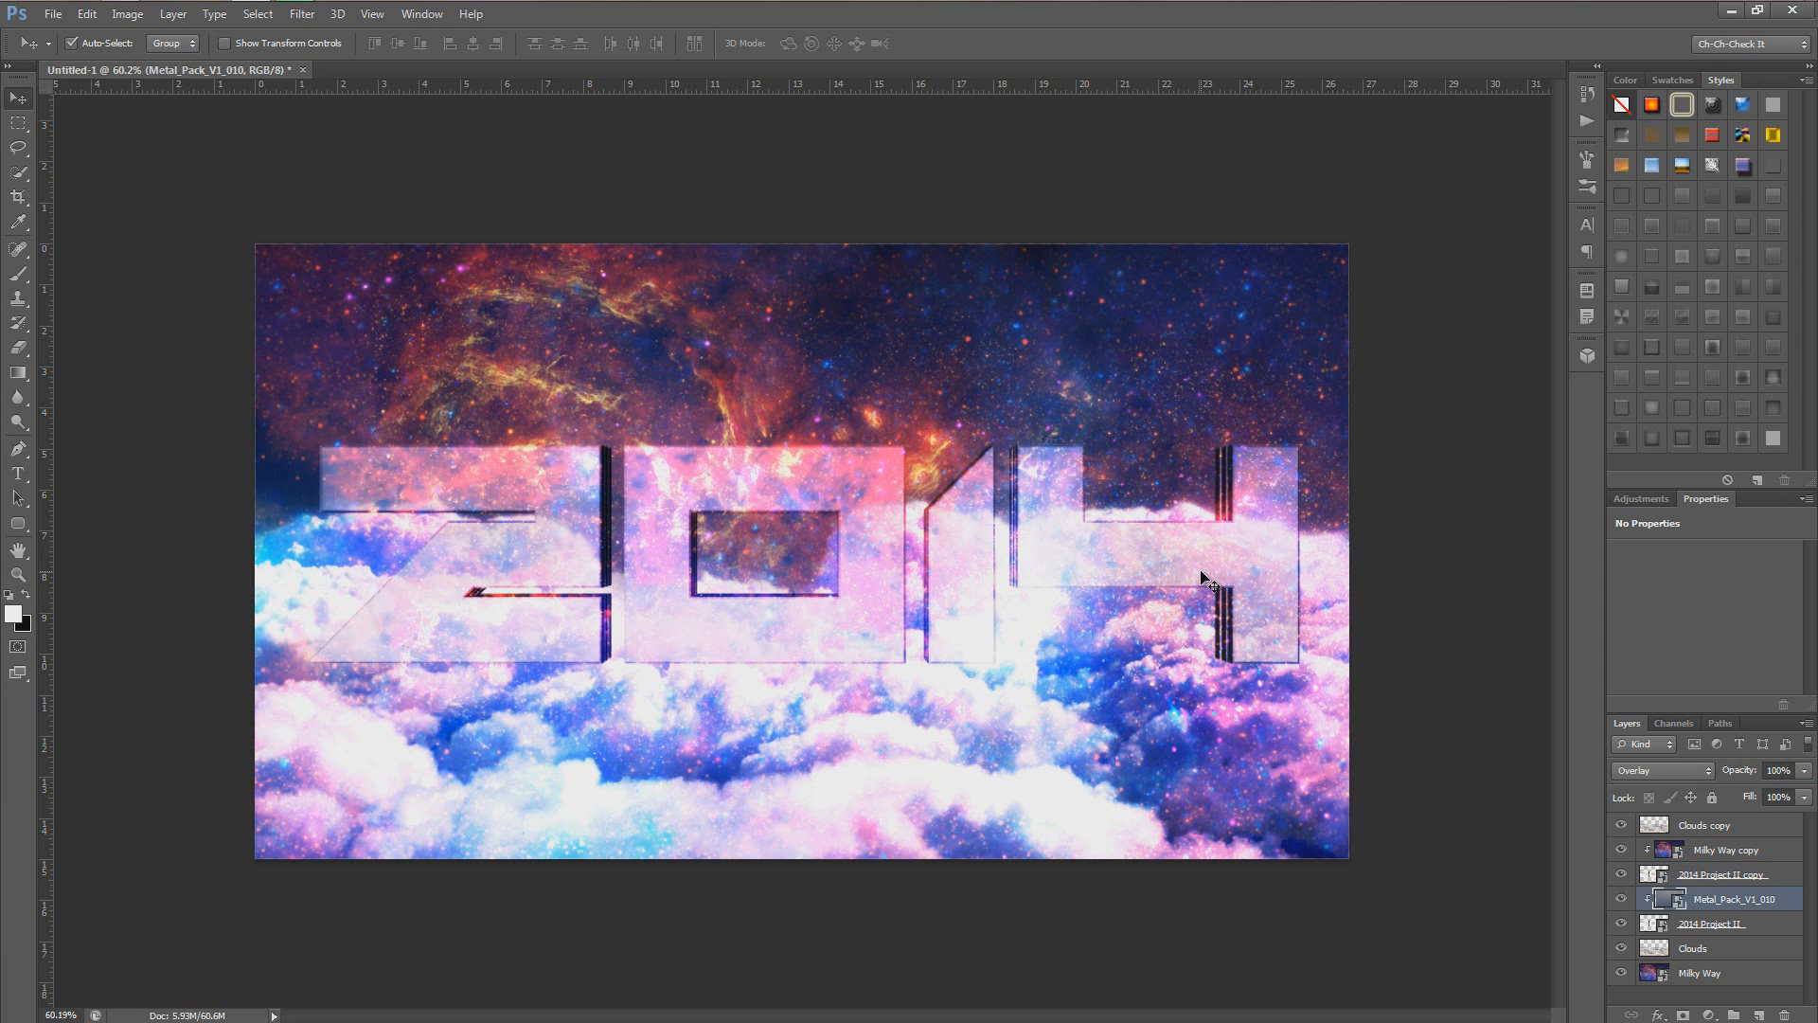
Step: Select the four layers from 2014 Project II through Milky Way copy and nudge them together slightly upward
click(1705, 922)
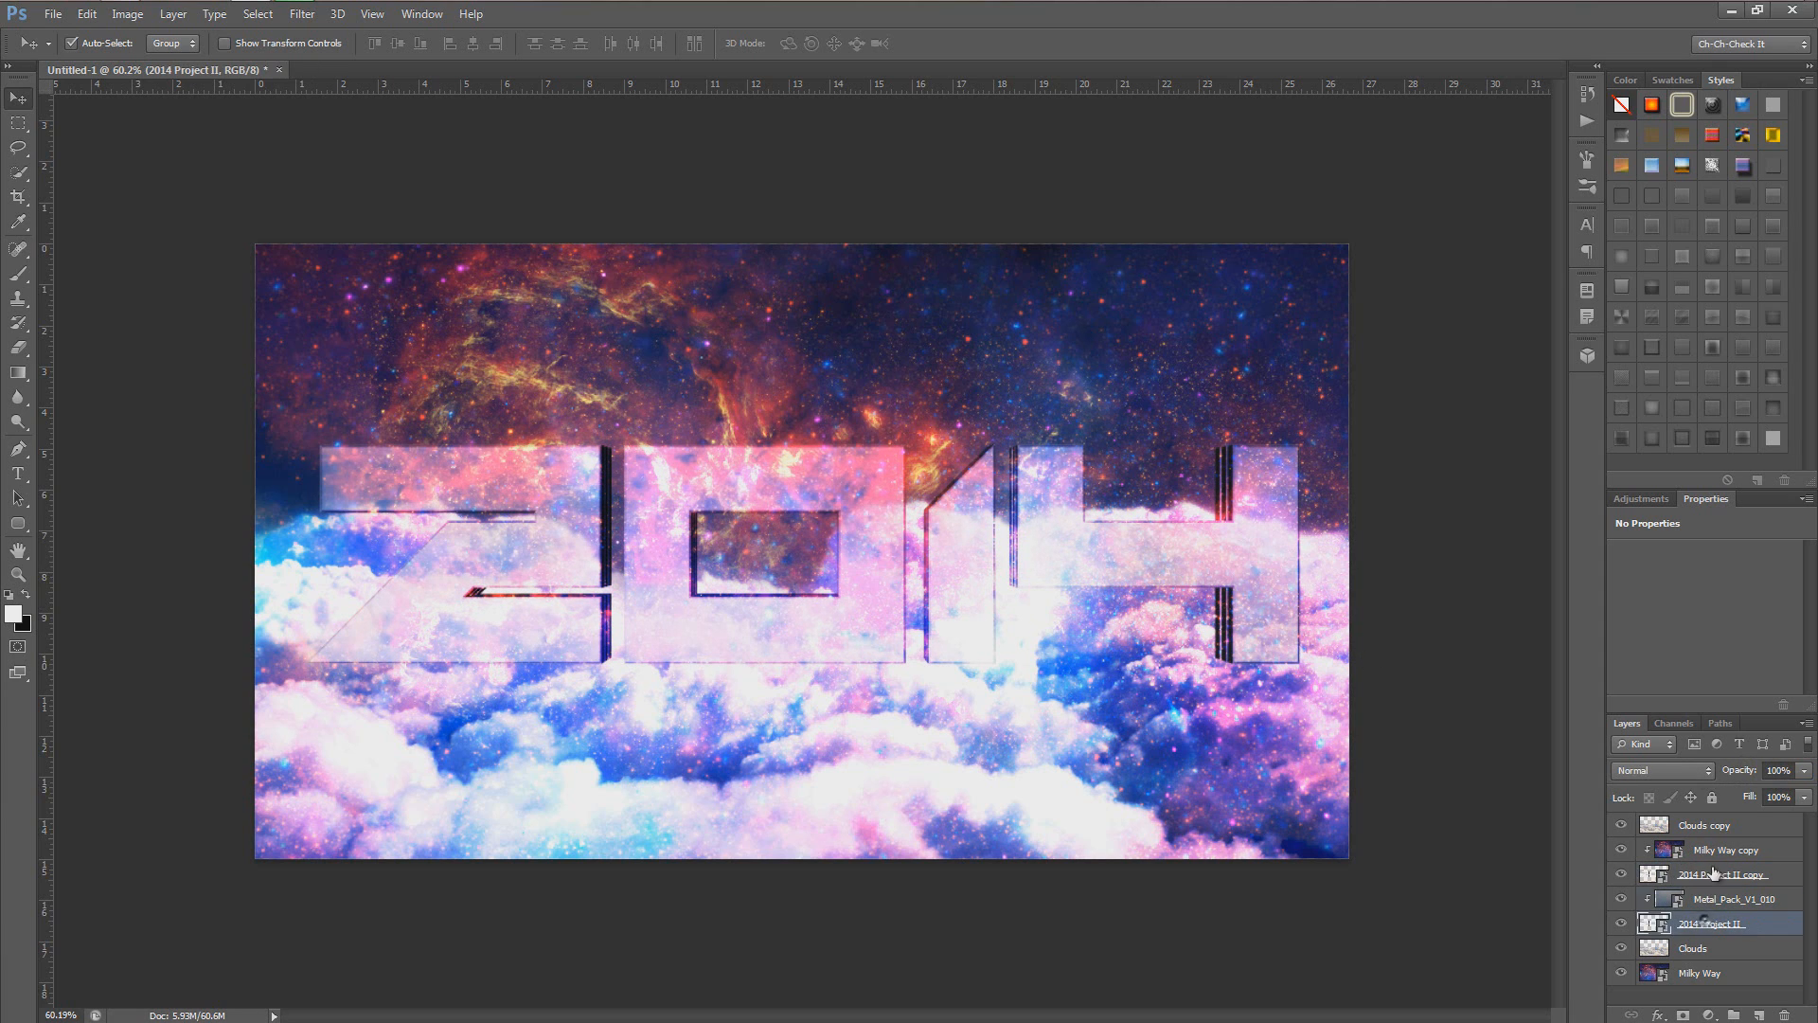
shift+click(1725, 851)
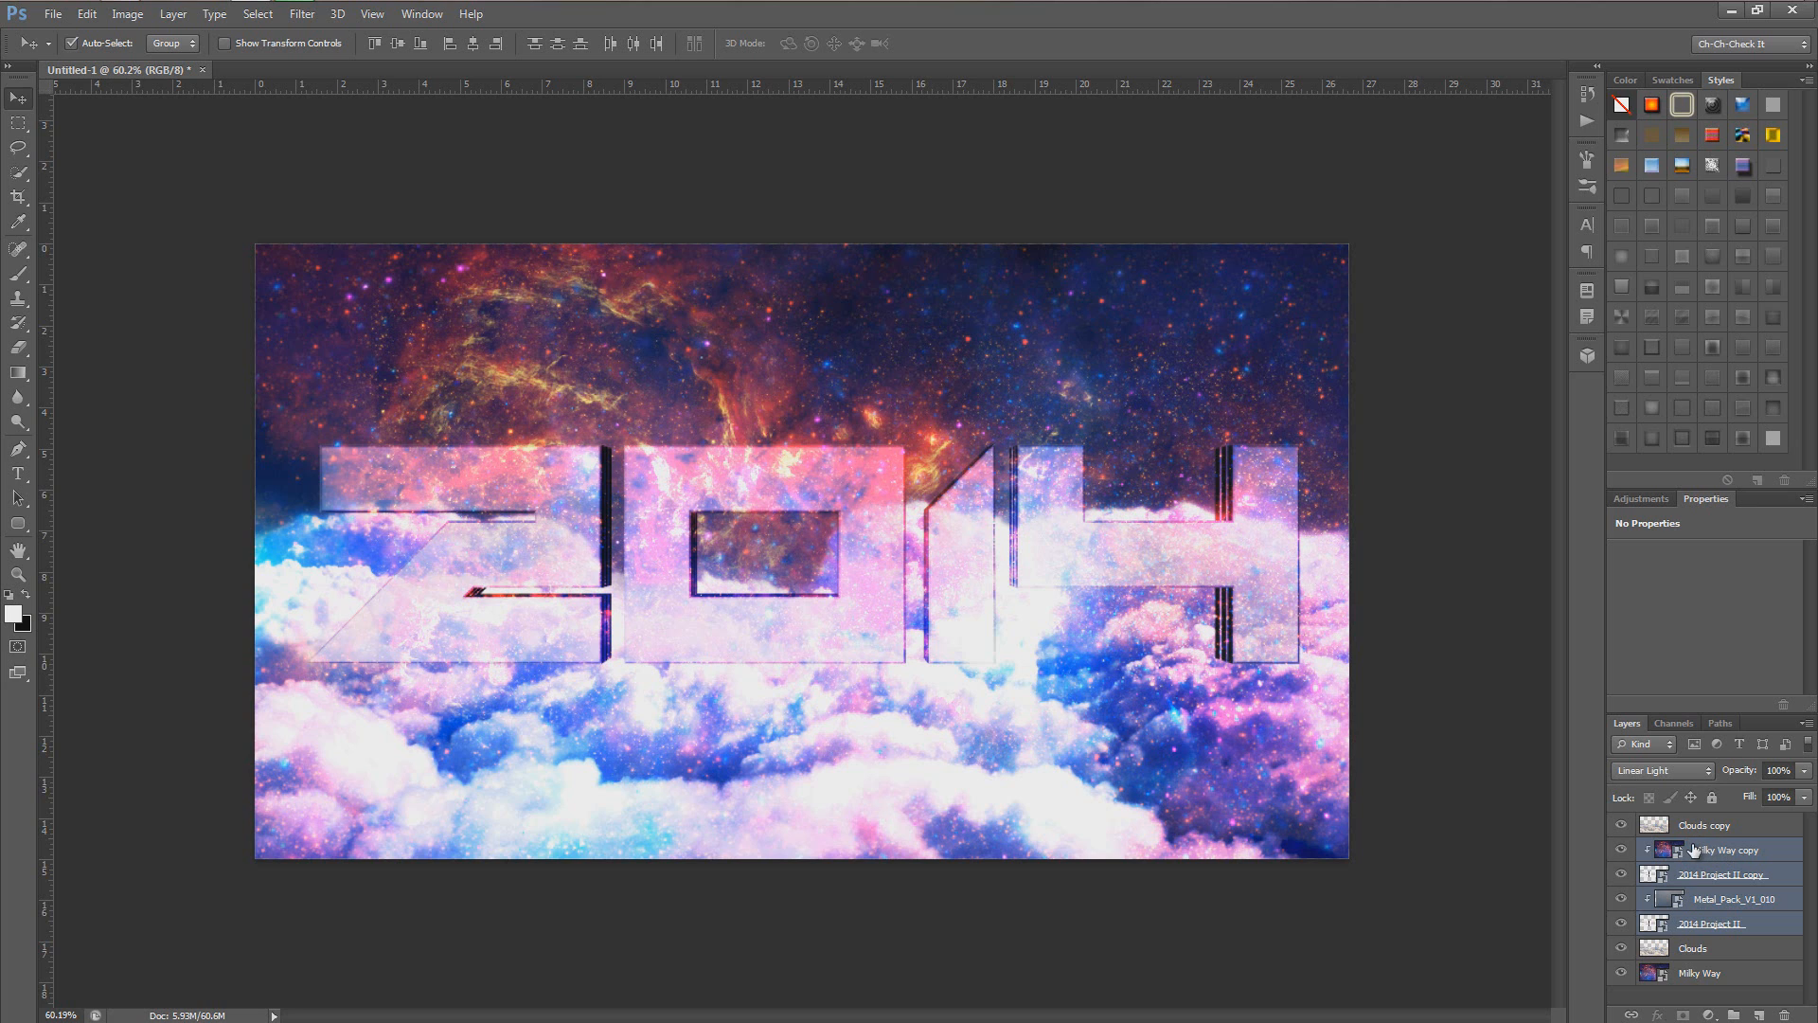
key(Up)
key(Up)
key(Up)
key(Up)
key(Up)
key(Up)
key(Up)
key(Up)
key(Up)
key(Up)
key(Up)
key(Up)
key(Up)
key(Up)
key(Down)
Step: Add a Drop Shadow to 2014 Project II copy with 100% opacity, 16 px distance and 29 px size
click(1710, 874)
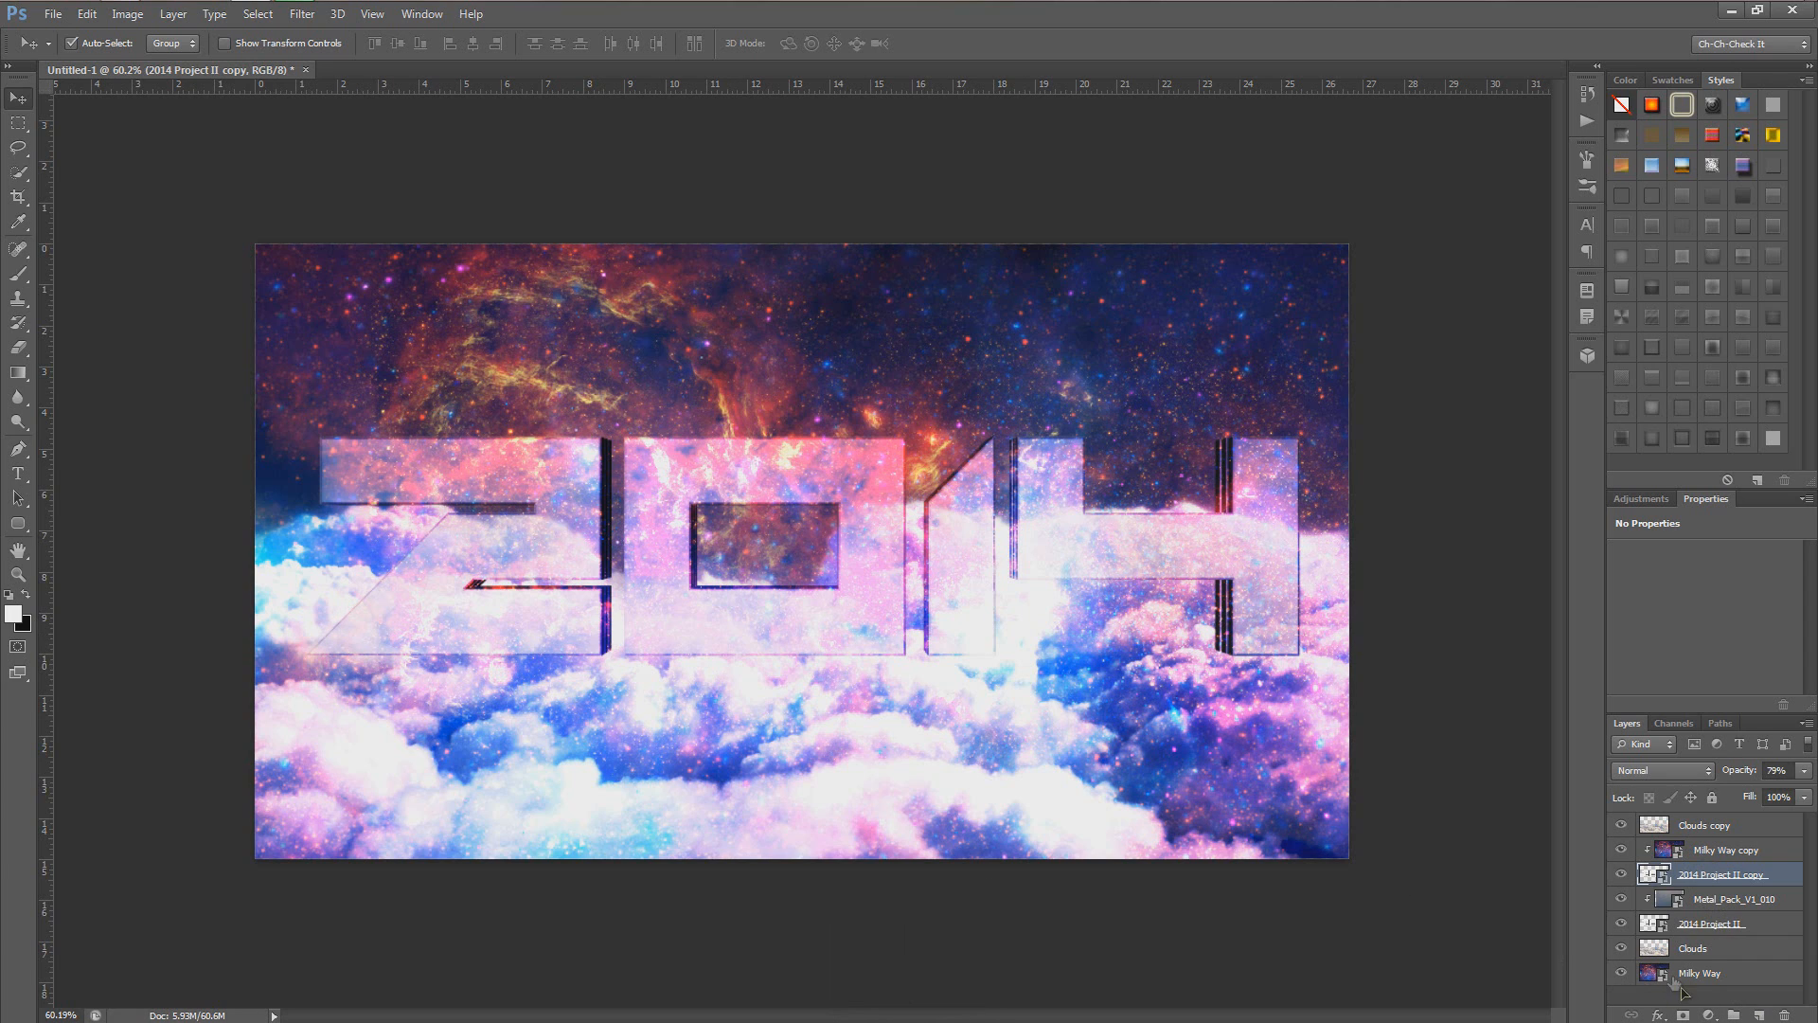
click(1662, 1015)
click(1716, 999)
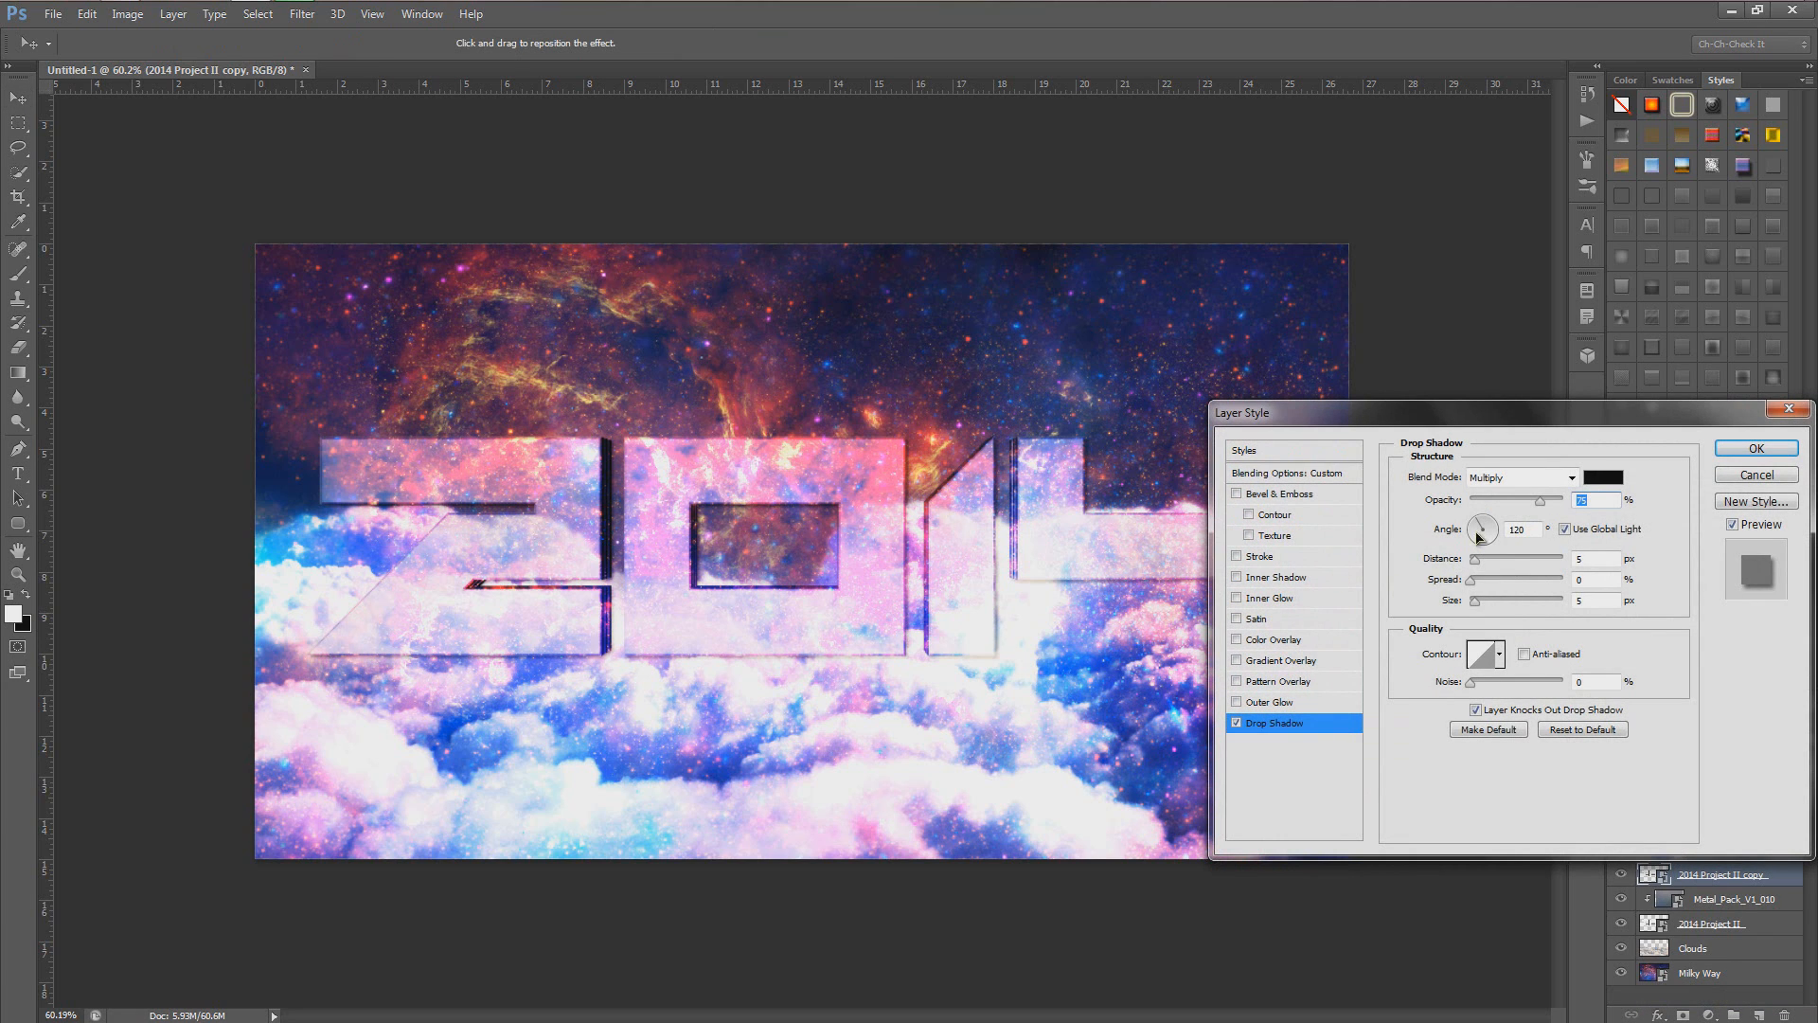
click(1563, 503)
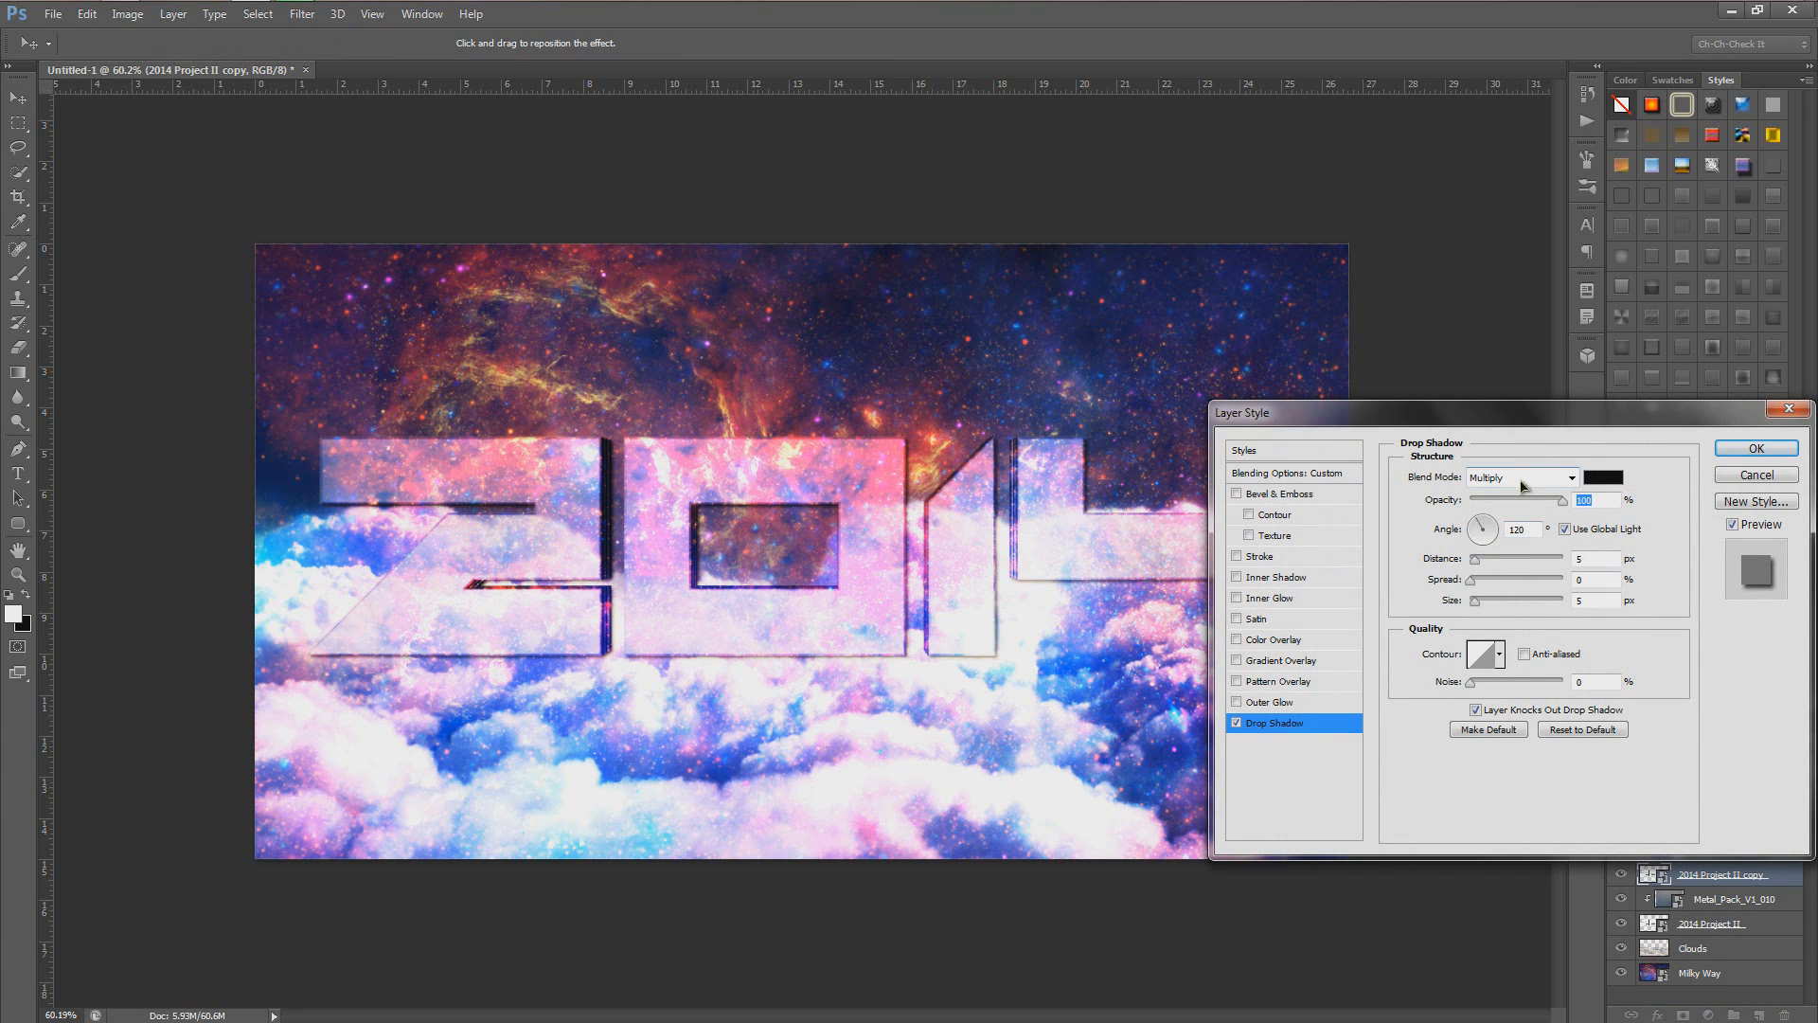
drag(1475, 558, 1486, 607)
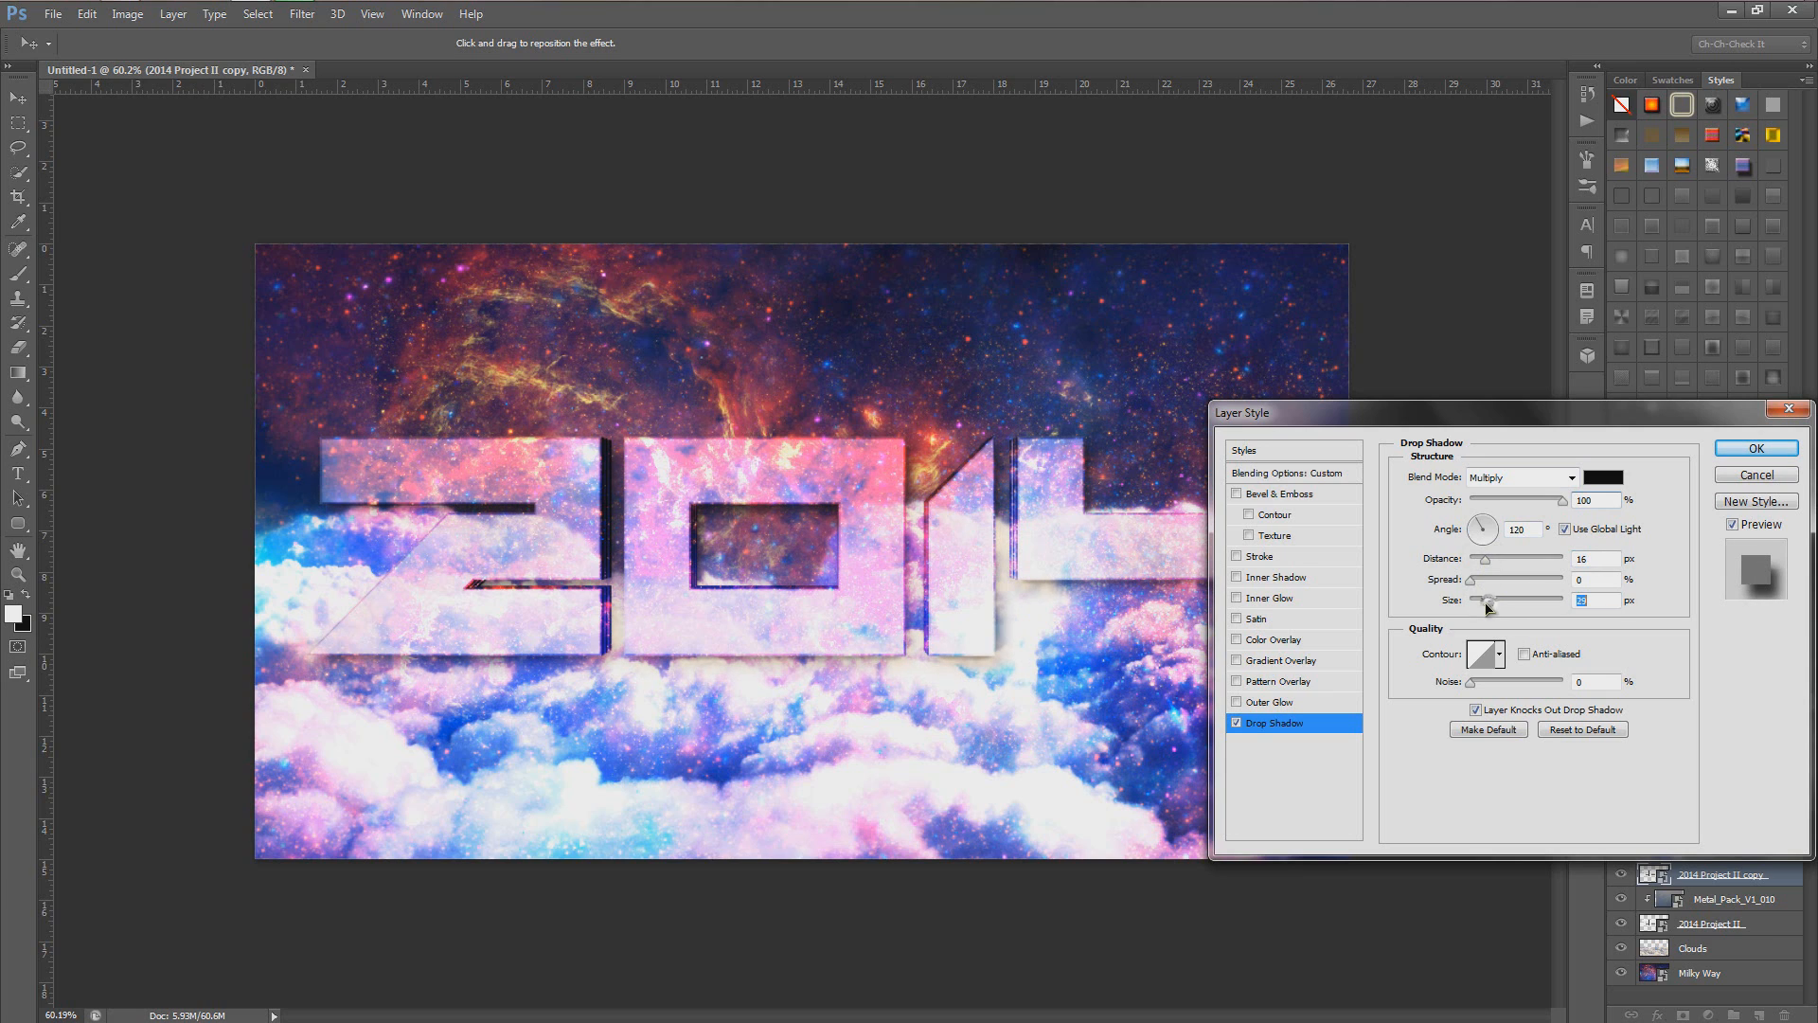
Step: Compare blend modes for the copy's drop shadow, keep Overlay and apply the layer style
click(1519, 477)
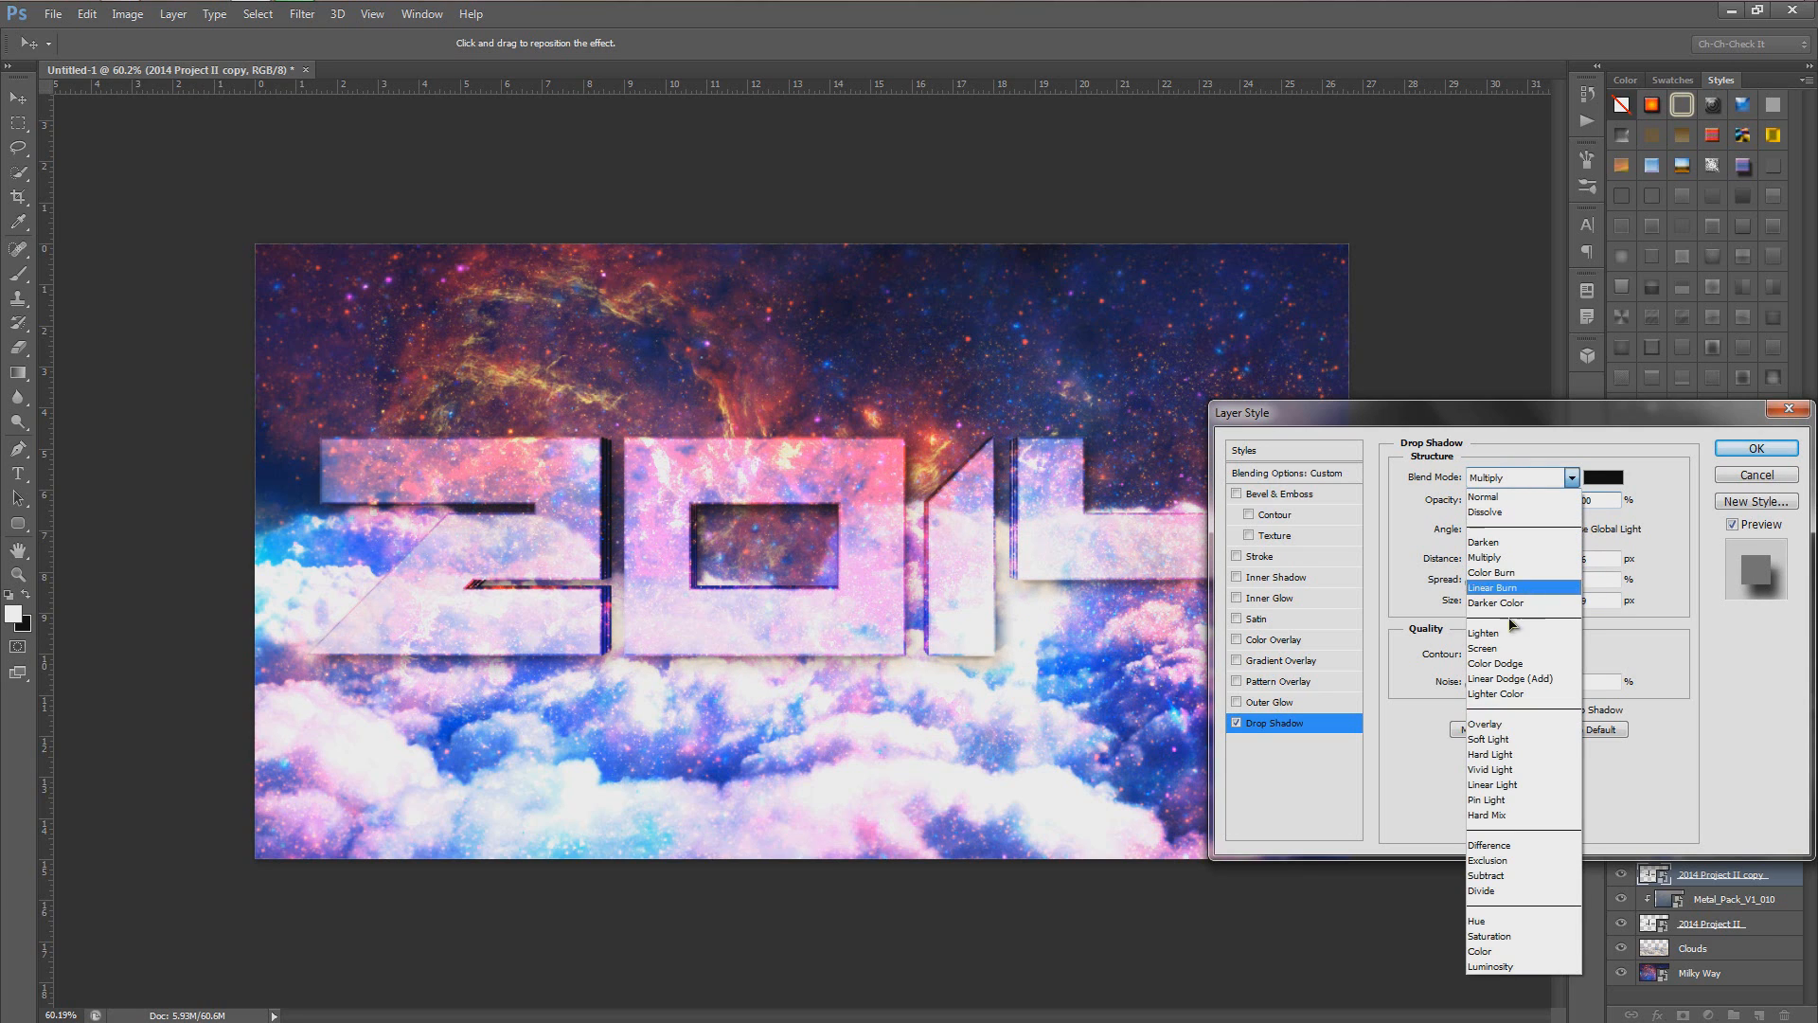
click(1502, 649)
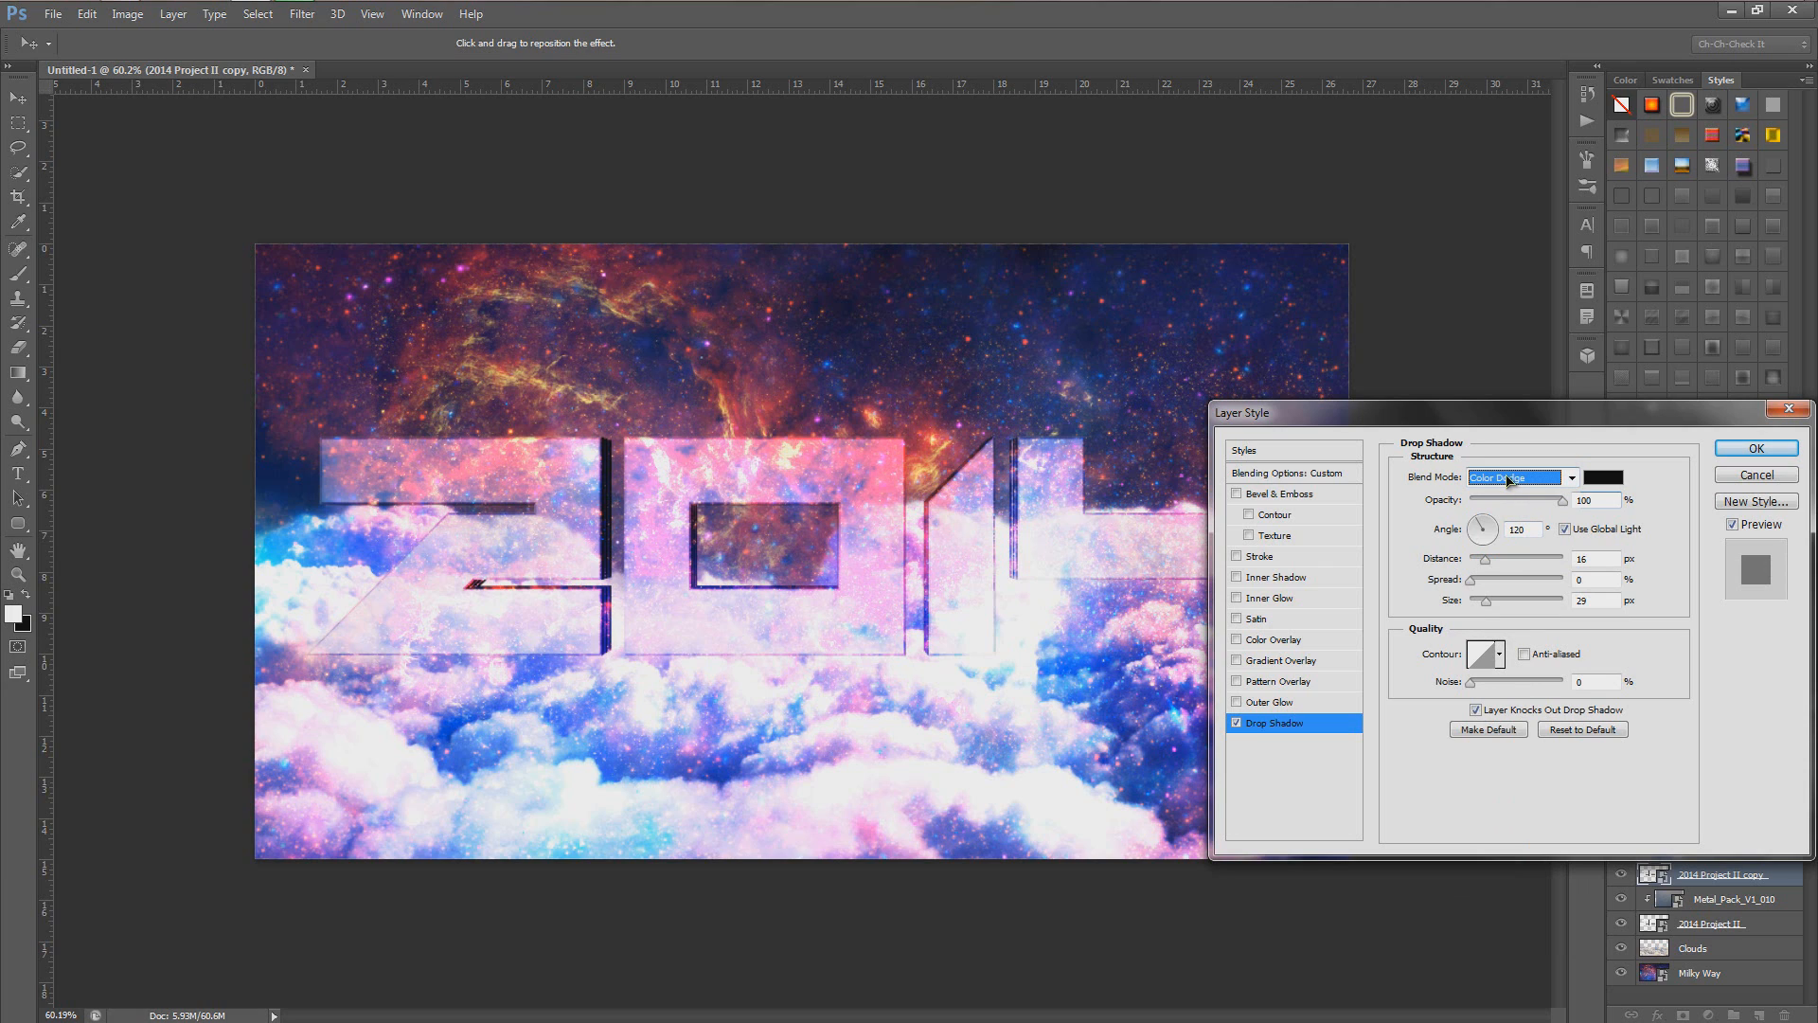
scroll(1508, 481, down, 2)
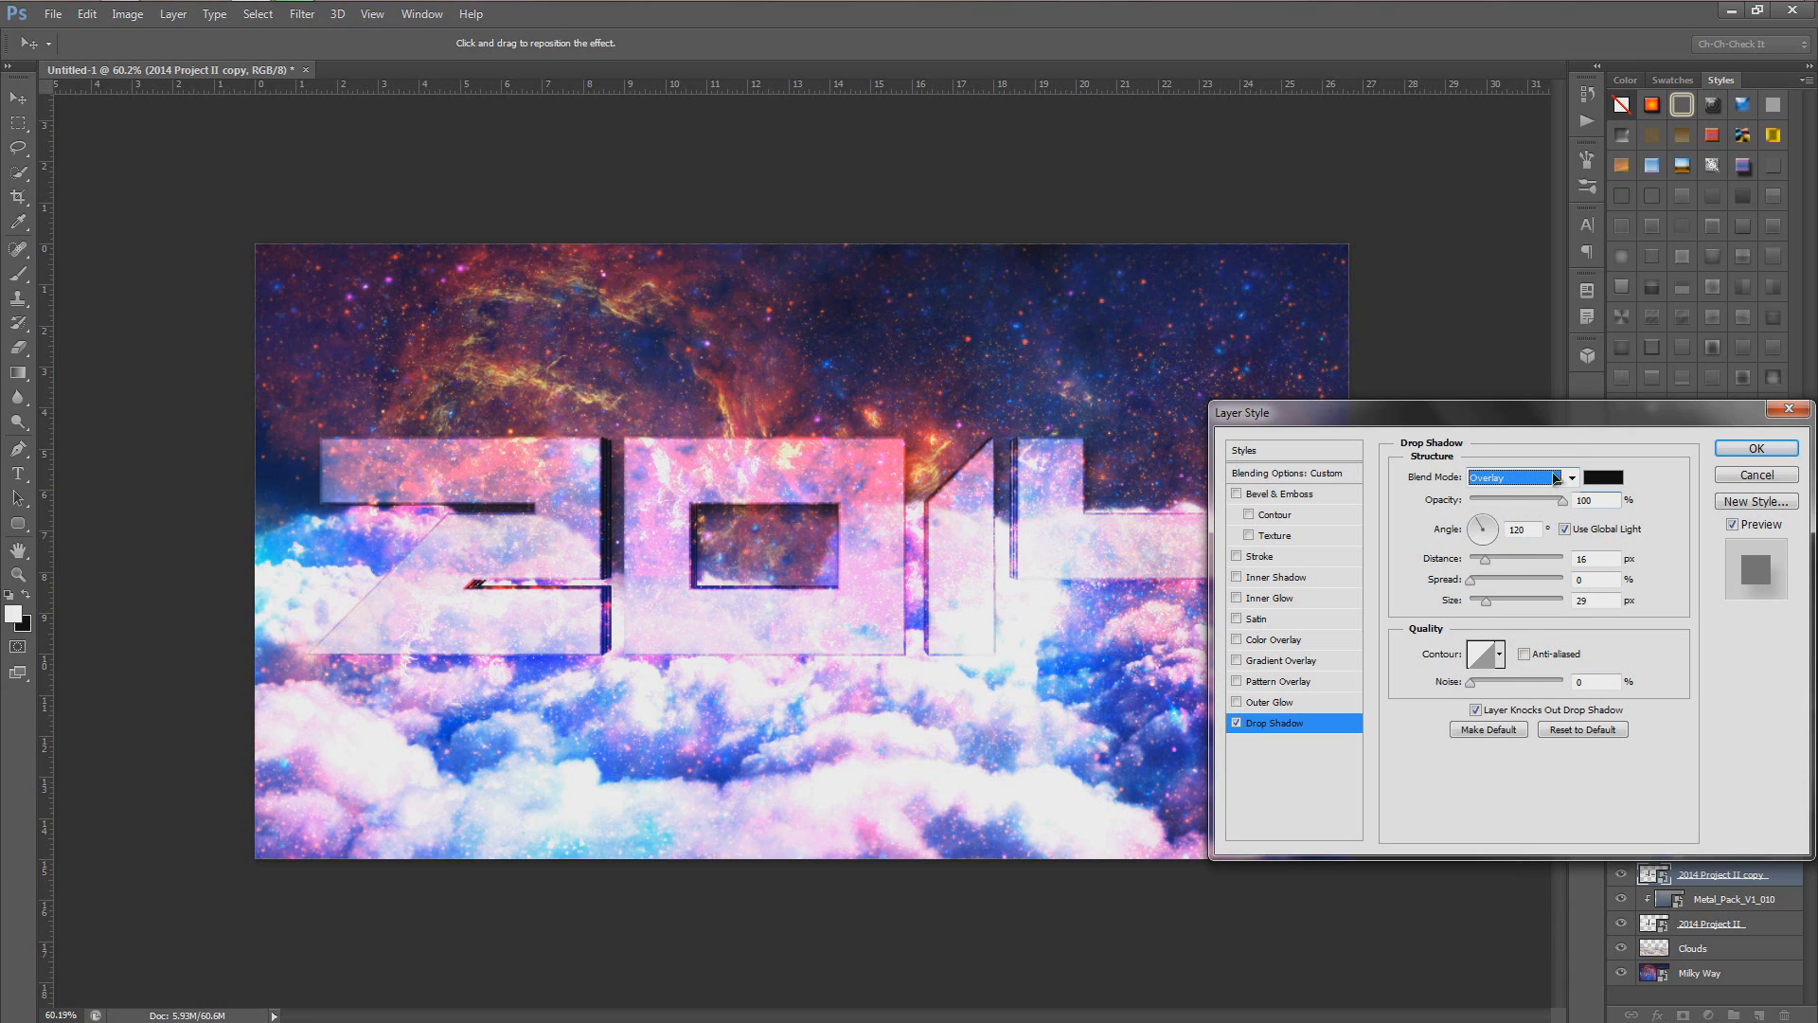
drag(1572, 432, 1368, 480)
click(1522, 499)
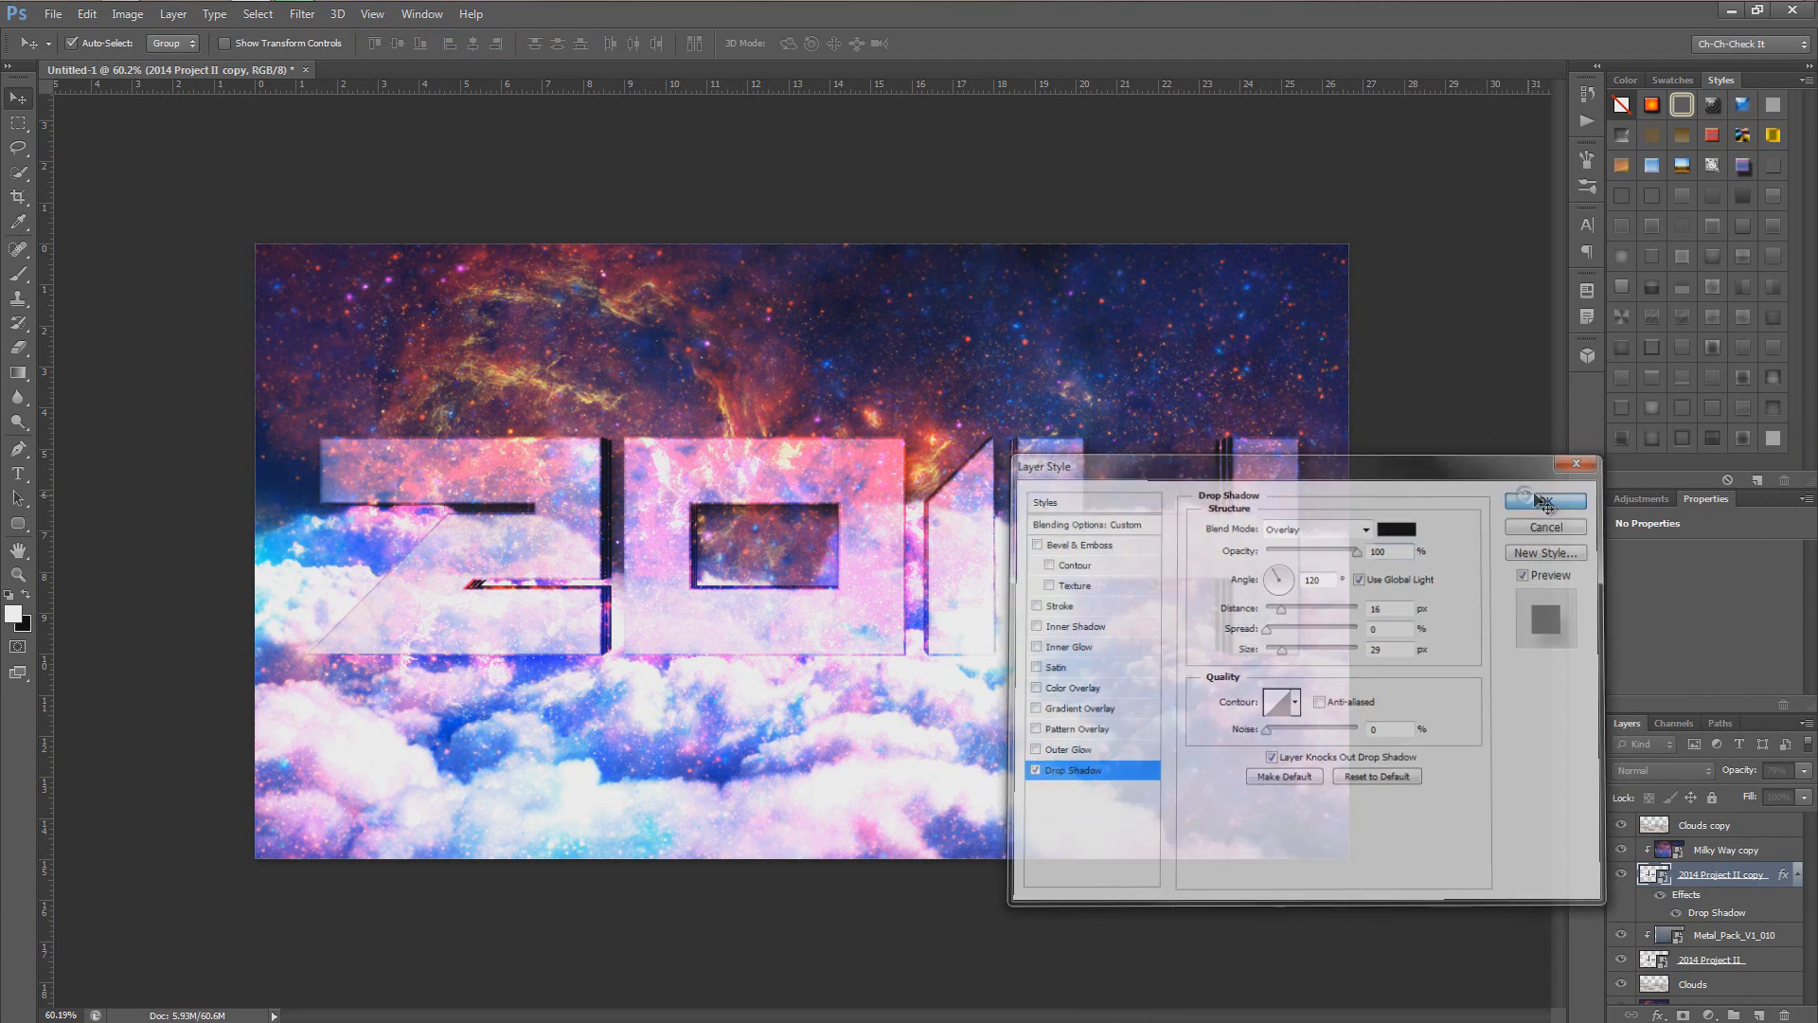
Step: Add an Overlay Drop Shadow to the original 2014 Project II layer with 100% opacity, 26 px distance and 68 px size
click(1709, 962)
click(1659, 1015)
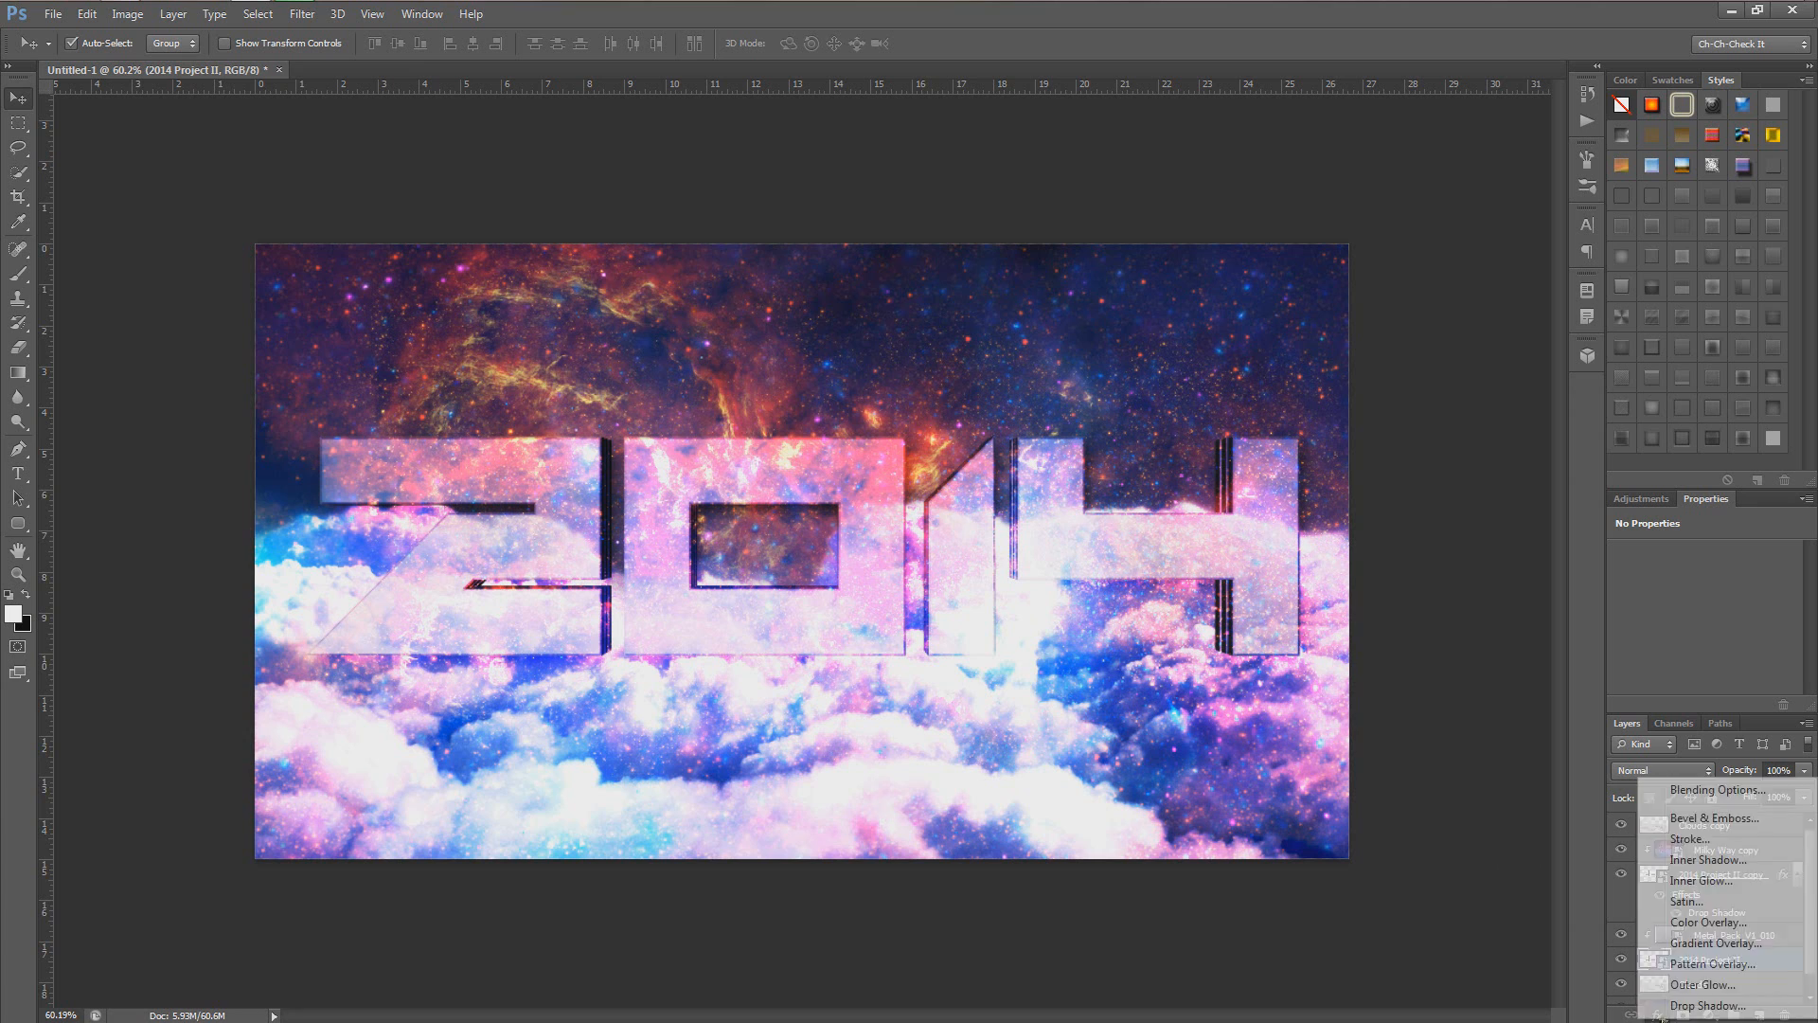
click(1691, 1006)
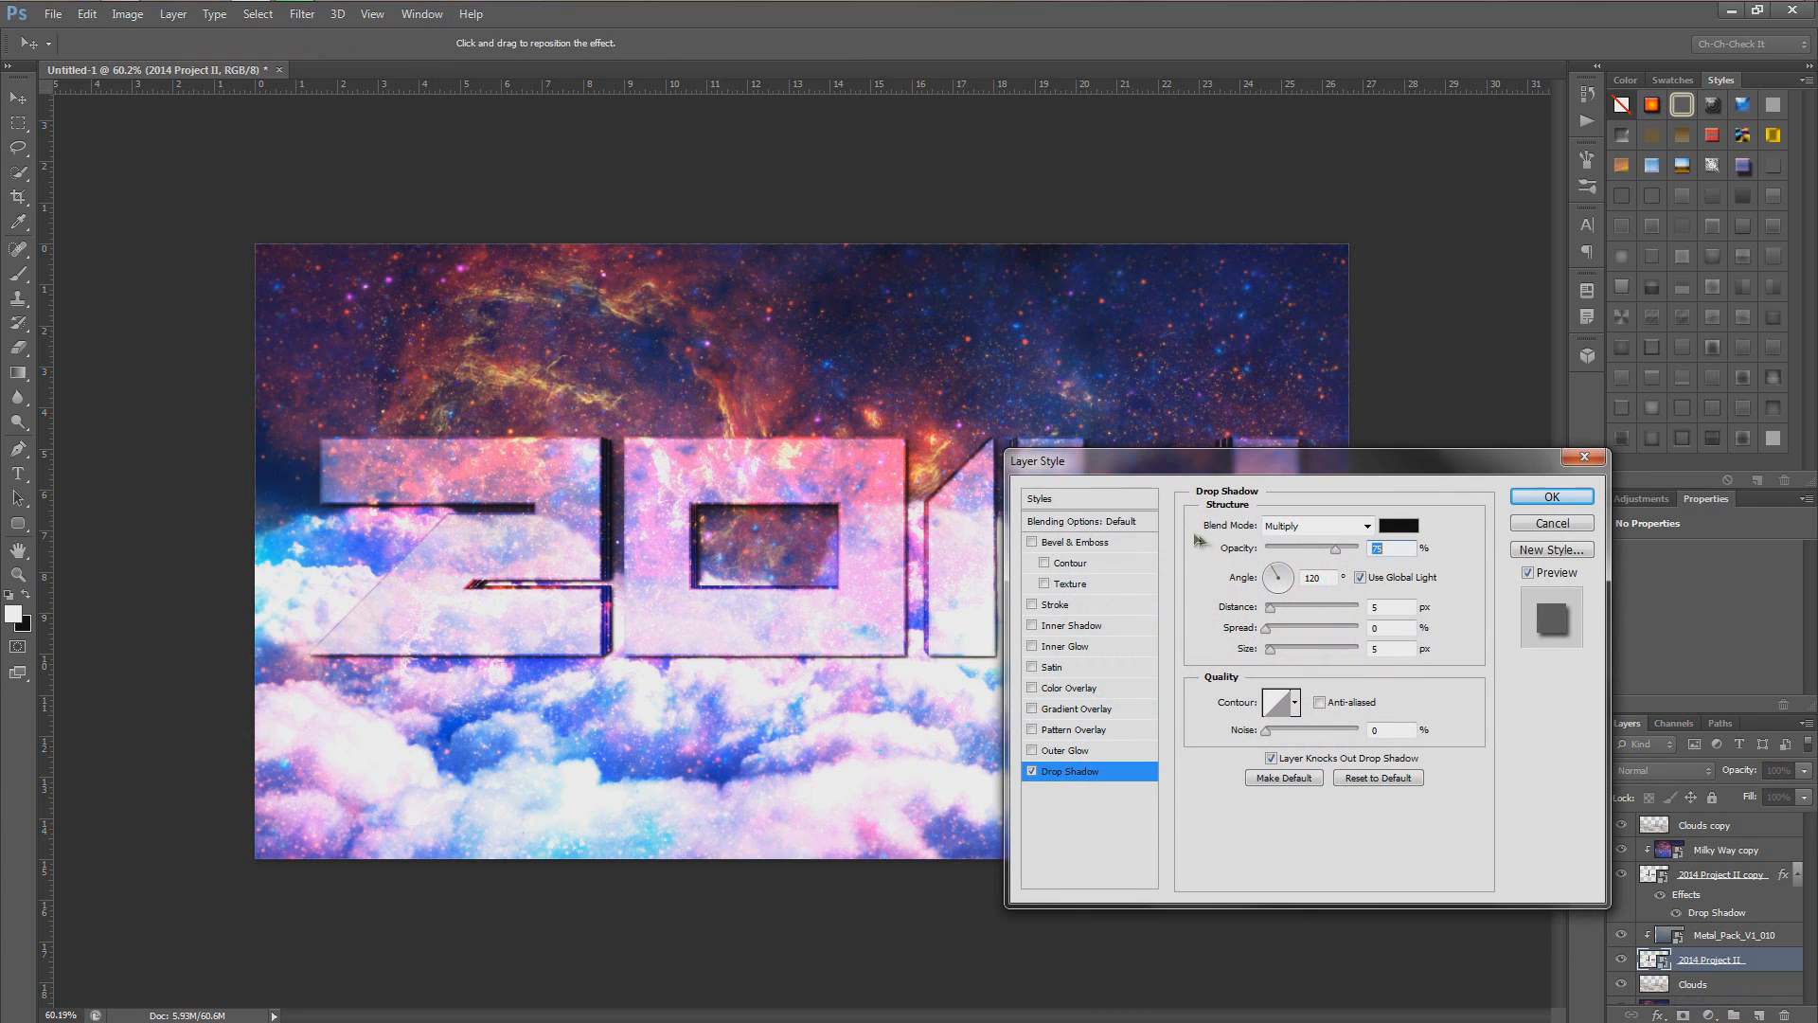
click(1316, 526)
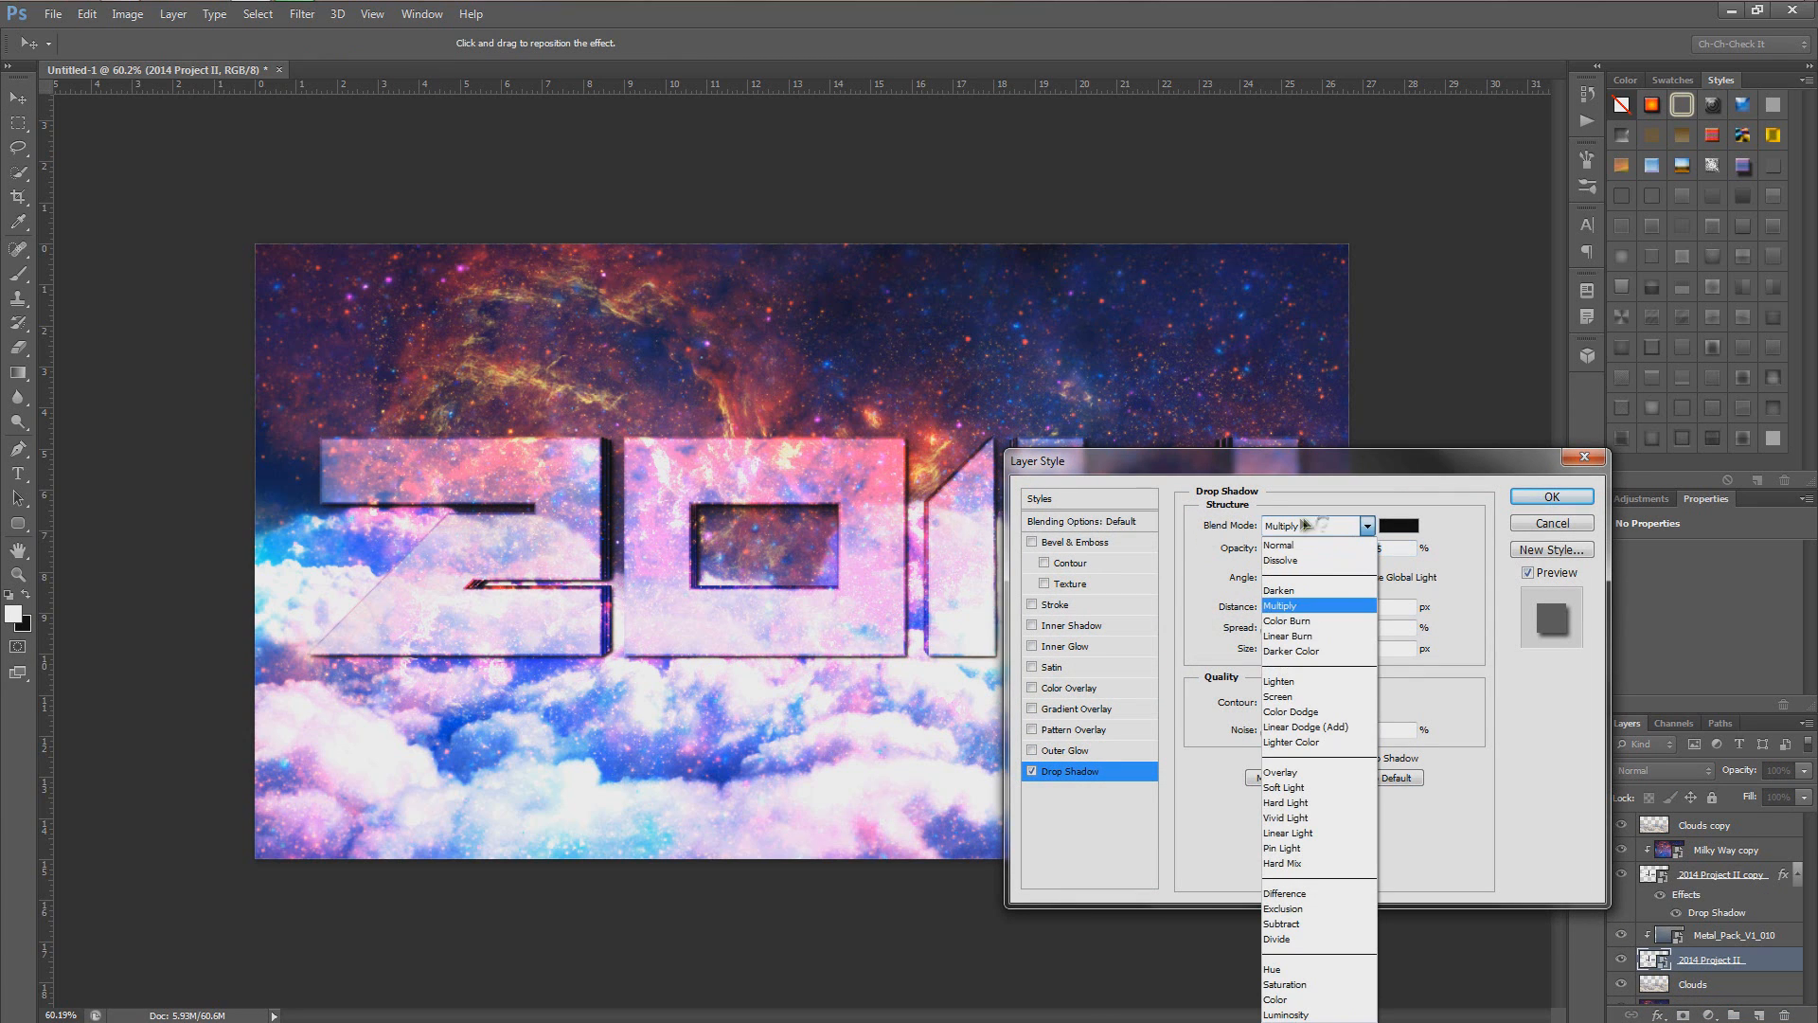
click(1295, 778)
drag(1271, 649, 1291, 647)
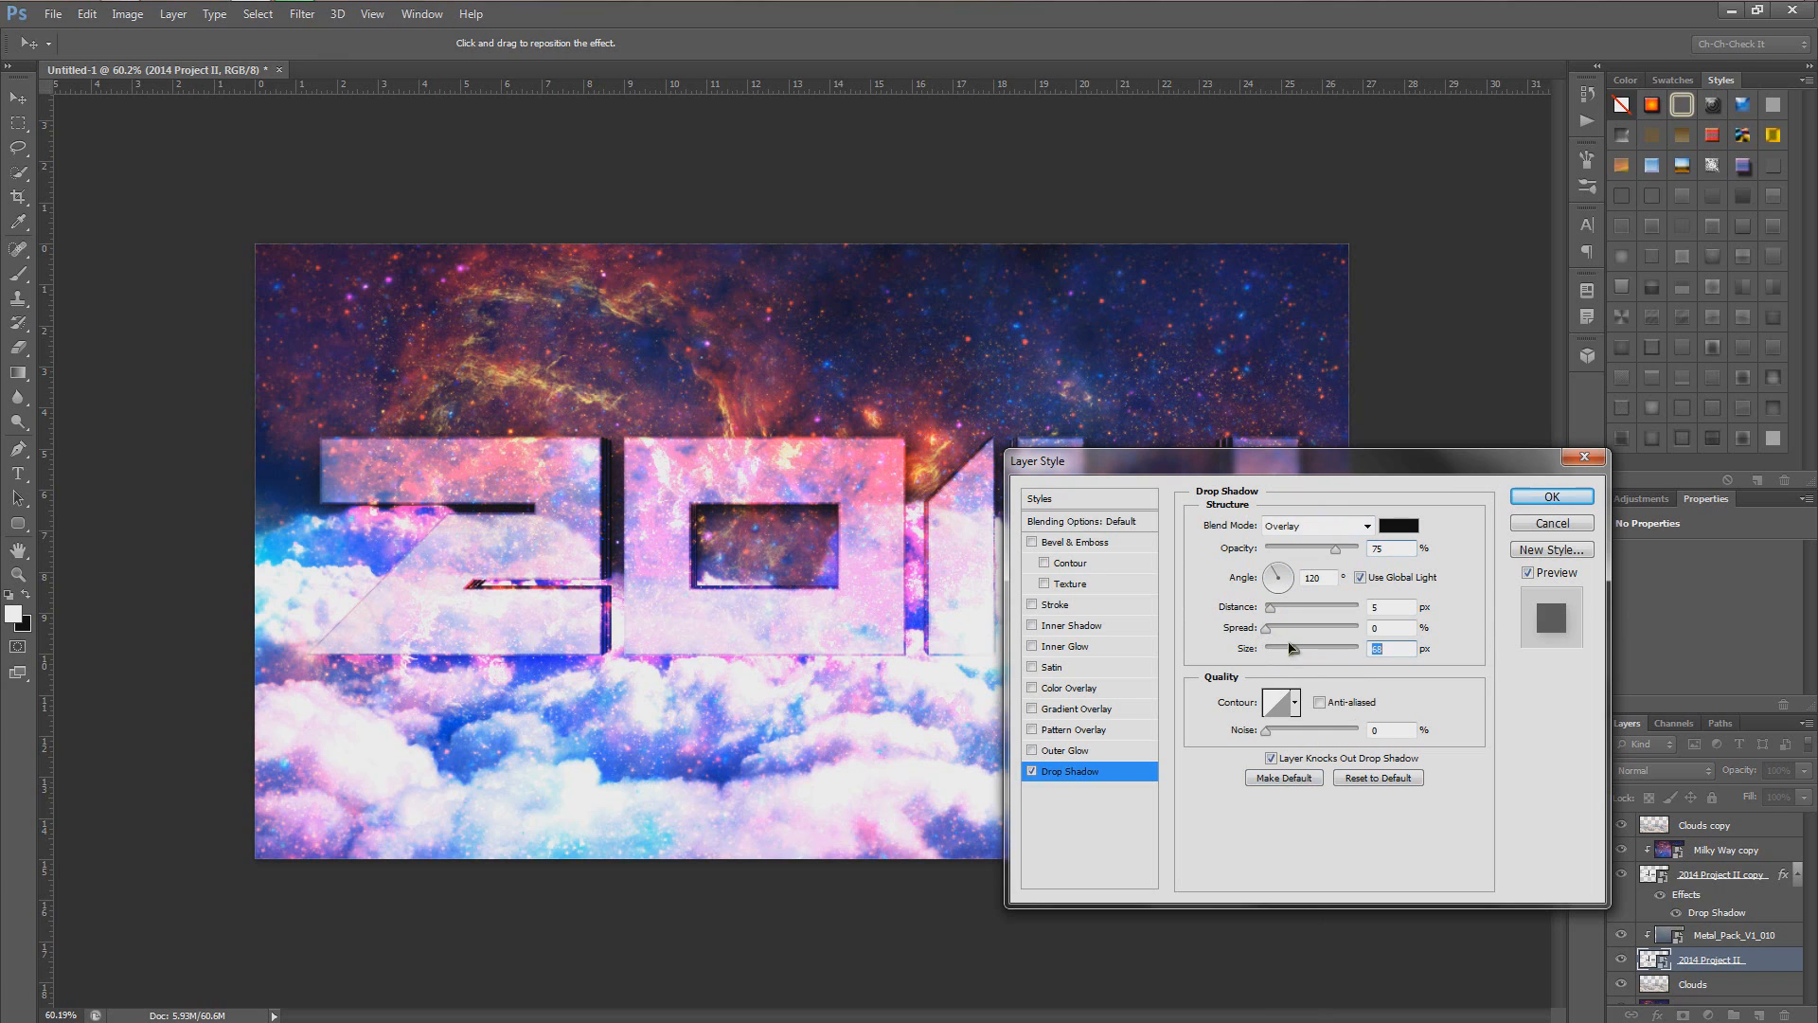
click(1281, 614)
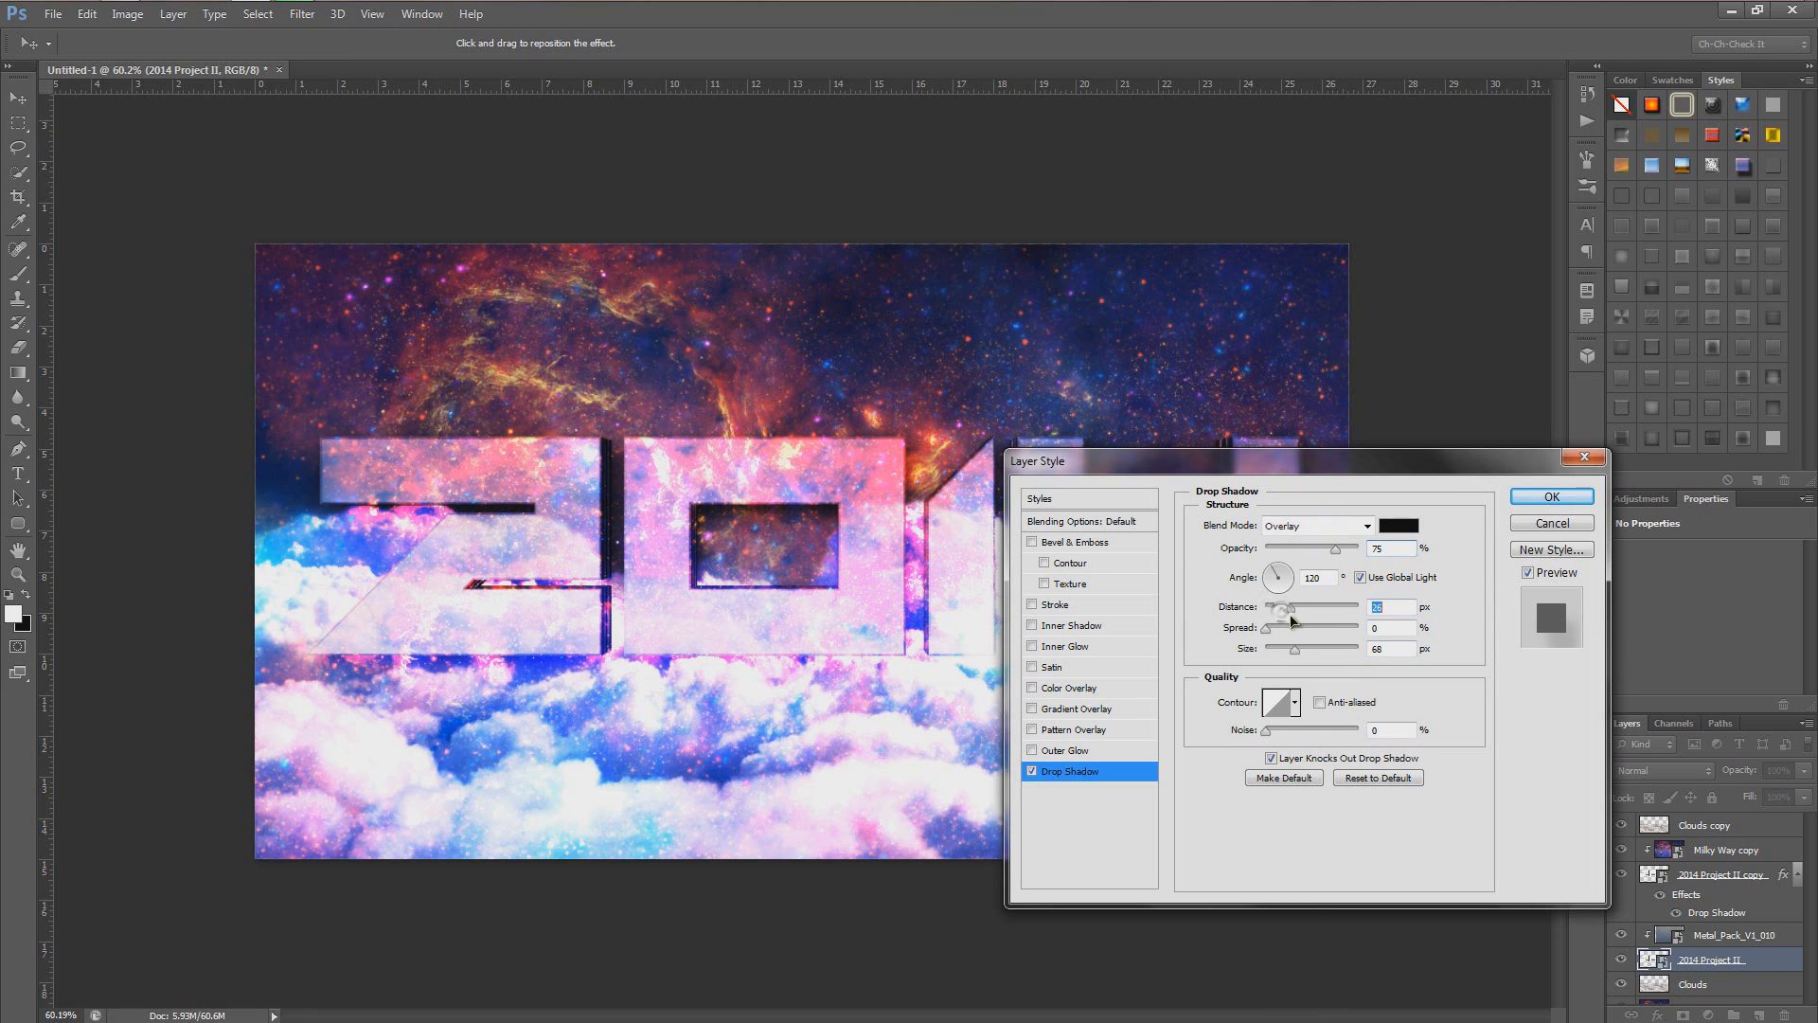
drag(1336, 550, 1412, 550)
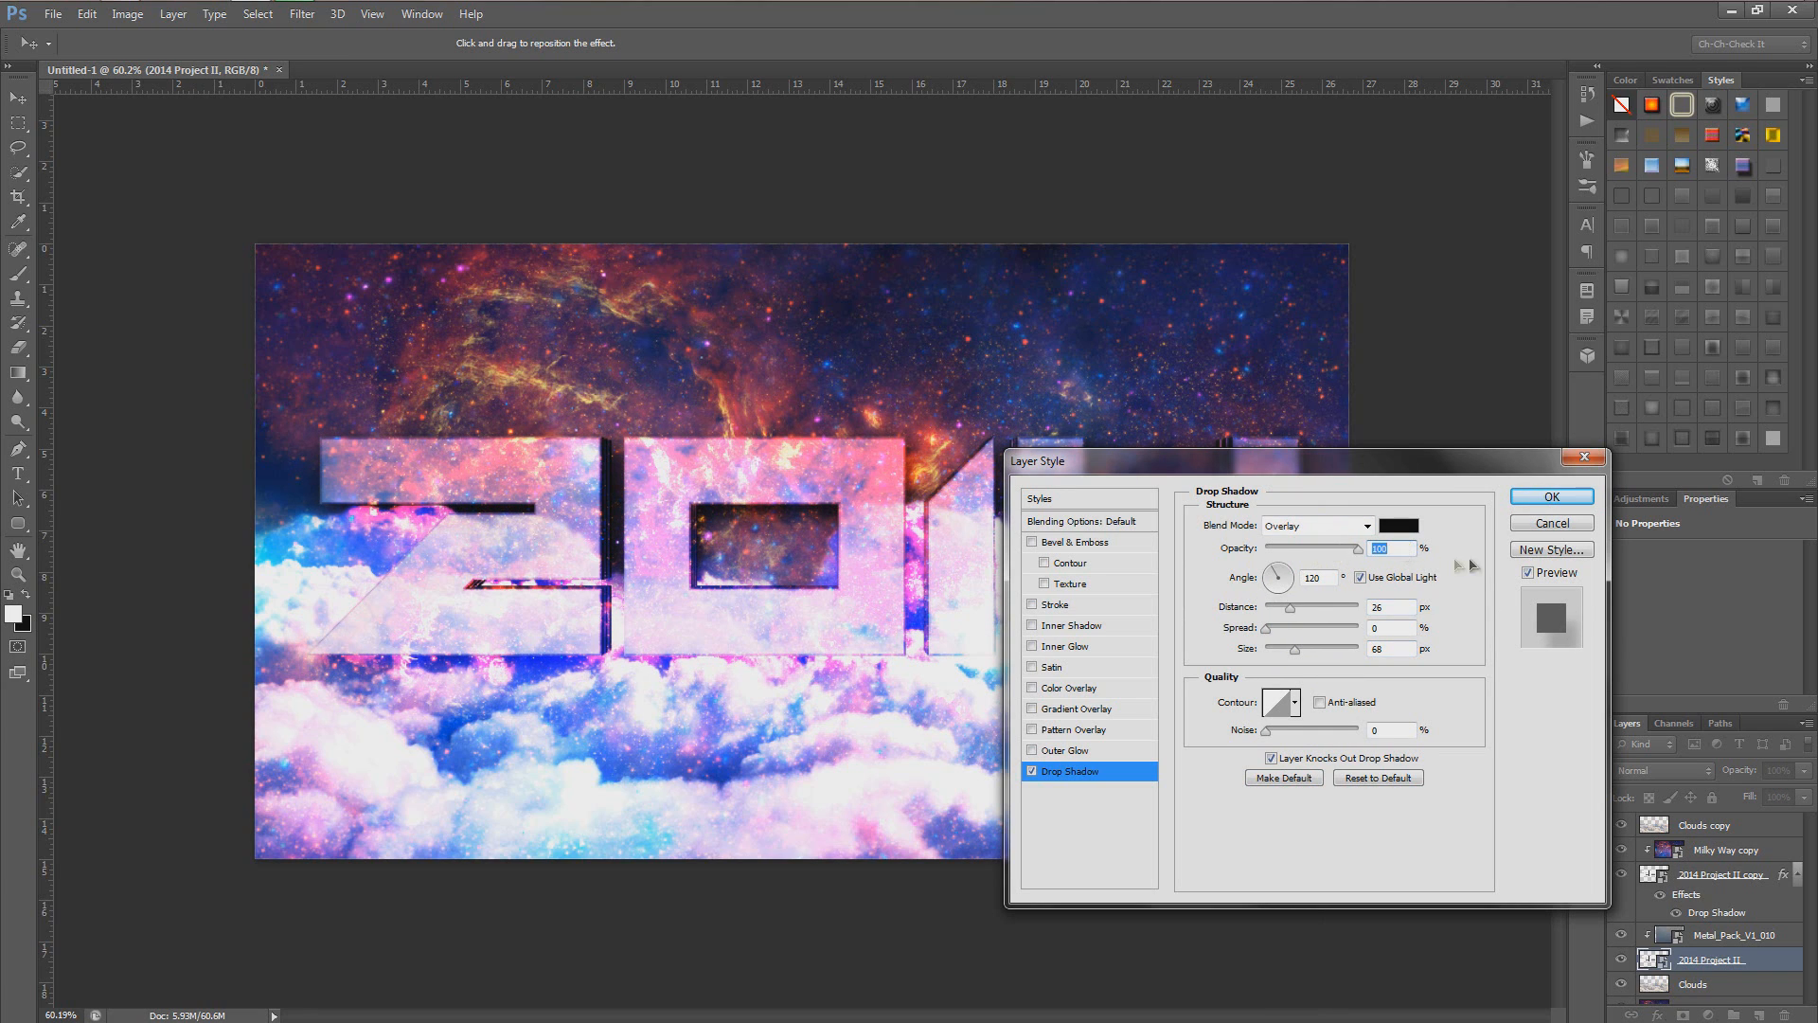
click(1545, 500)
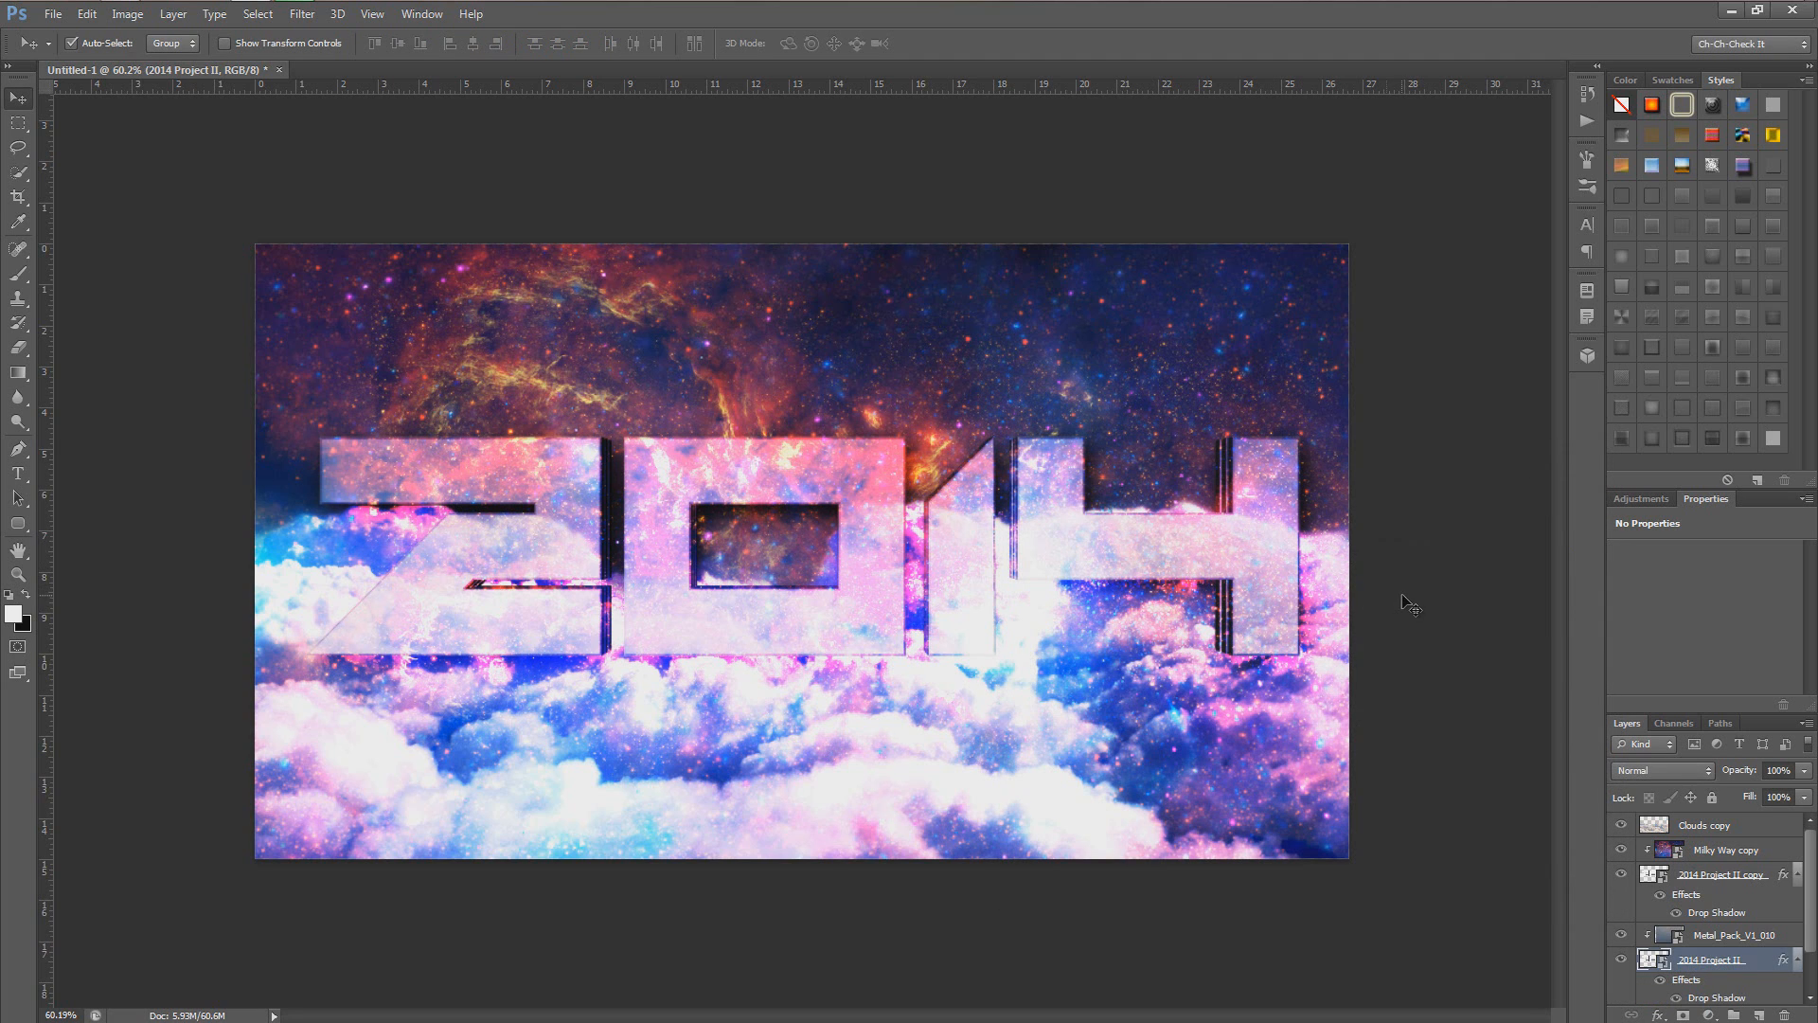
Step: Compare blend modes on the Clouds copy layer and set it to Linear Burn
click(1406, 591)
alt+scroll(1408, 589, down, 8)
alt+scroll(831, 566, up, 4)
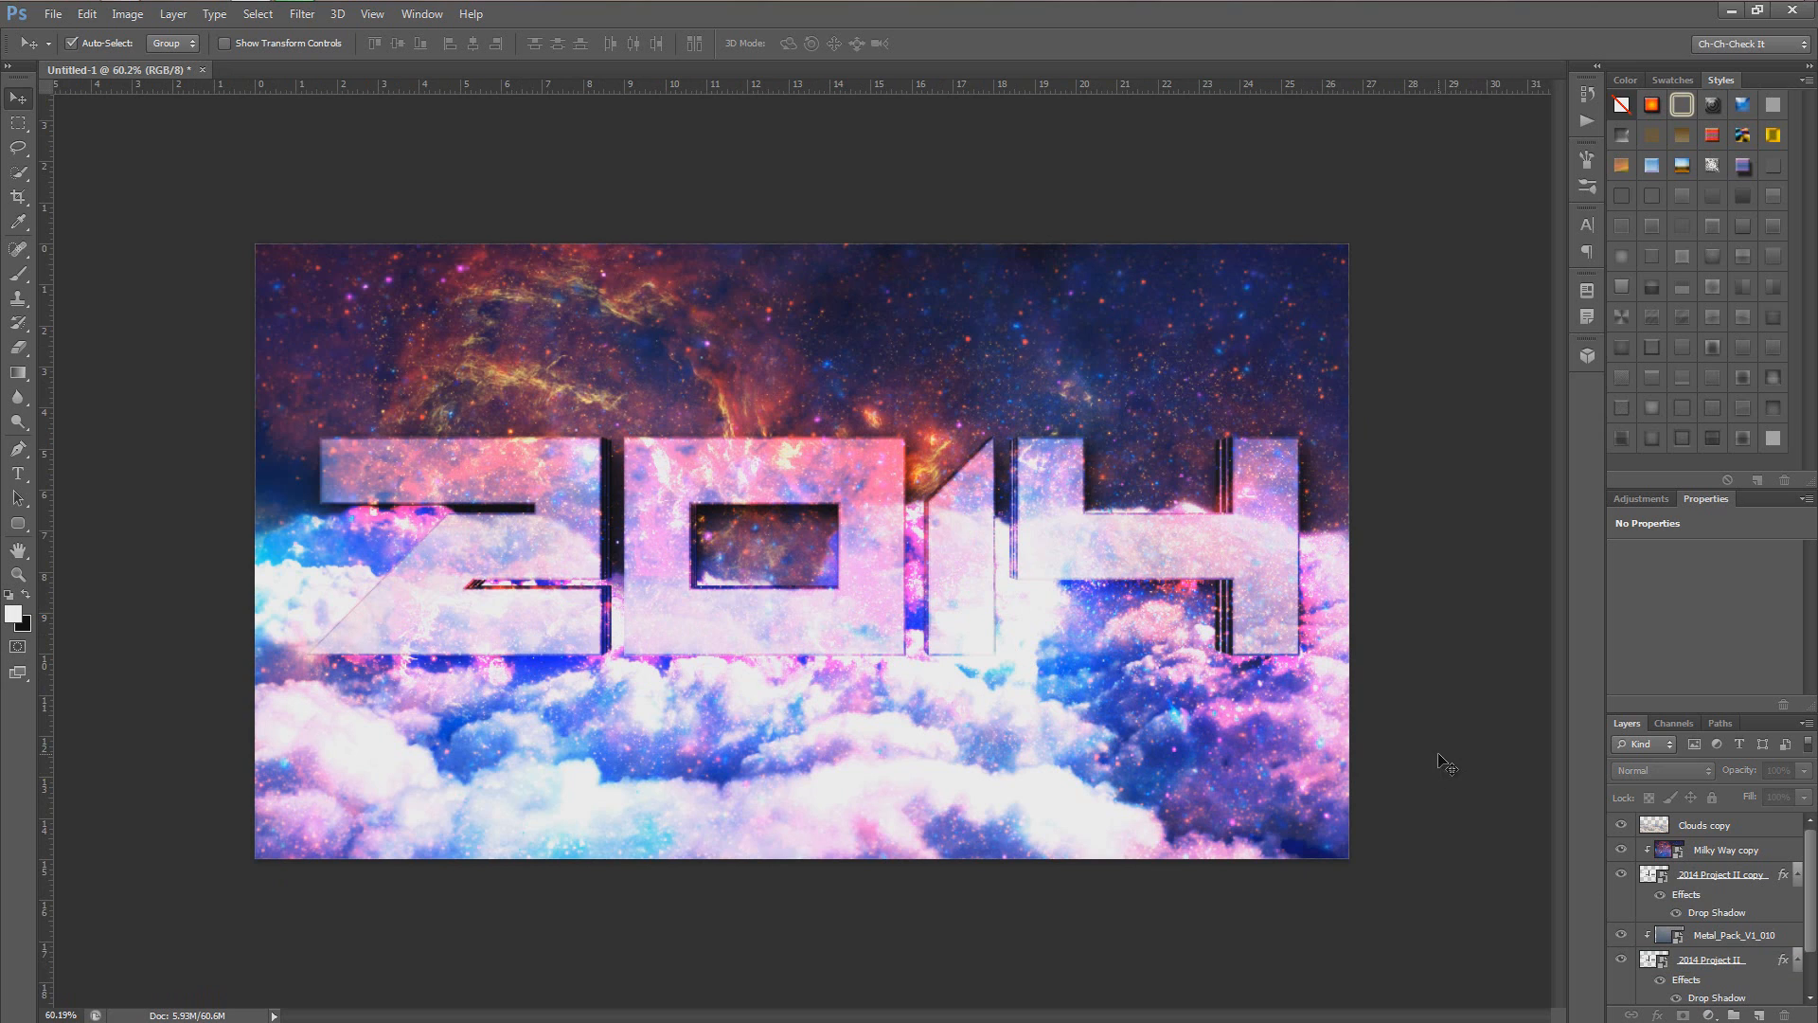
scroll(1731, 912, down, 1)
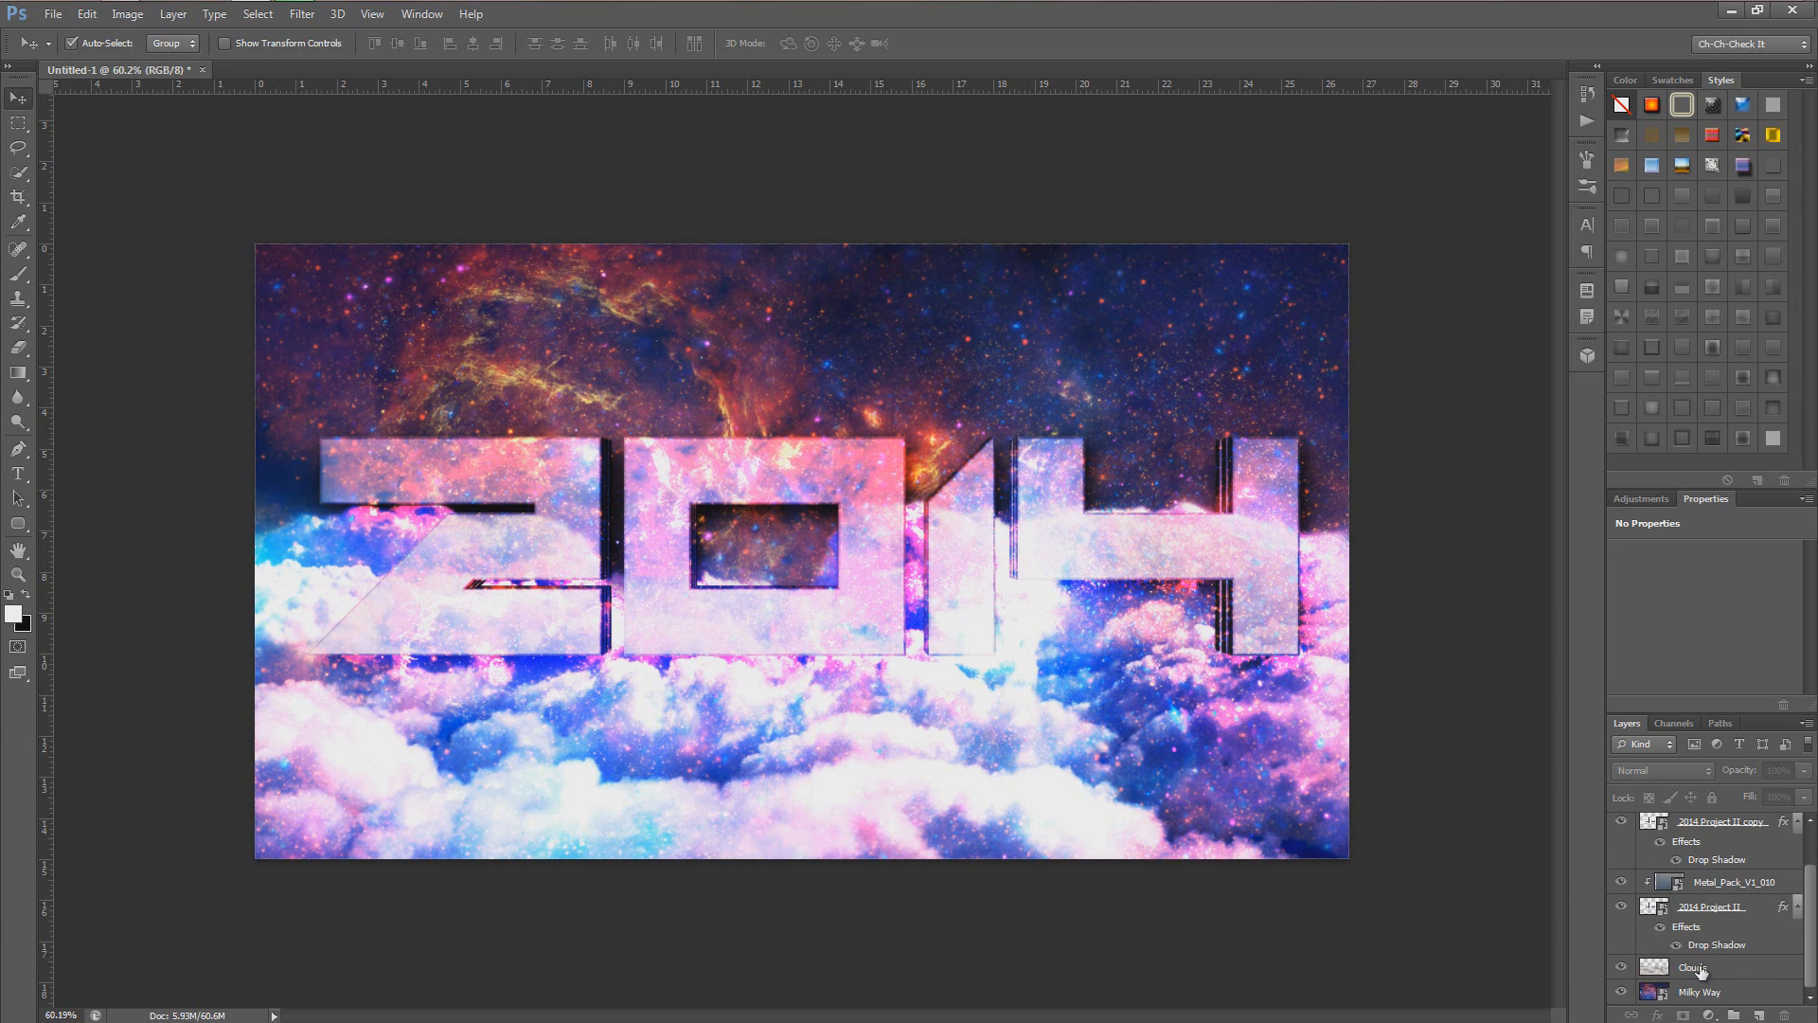
click(1698, 967)
scroll(1702, 909, up, 1)
click(1695, 826)
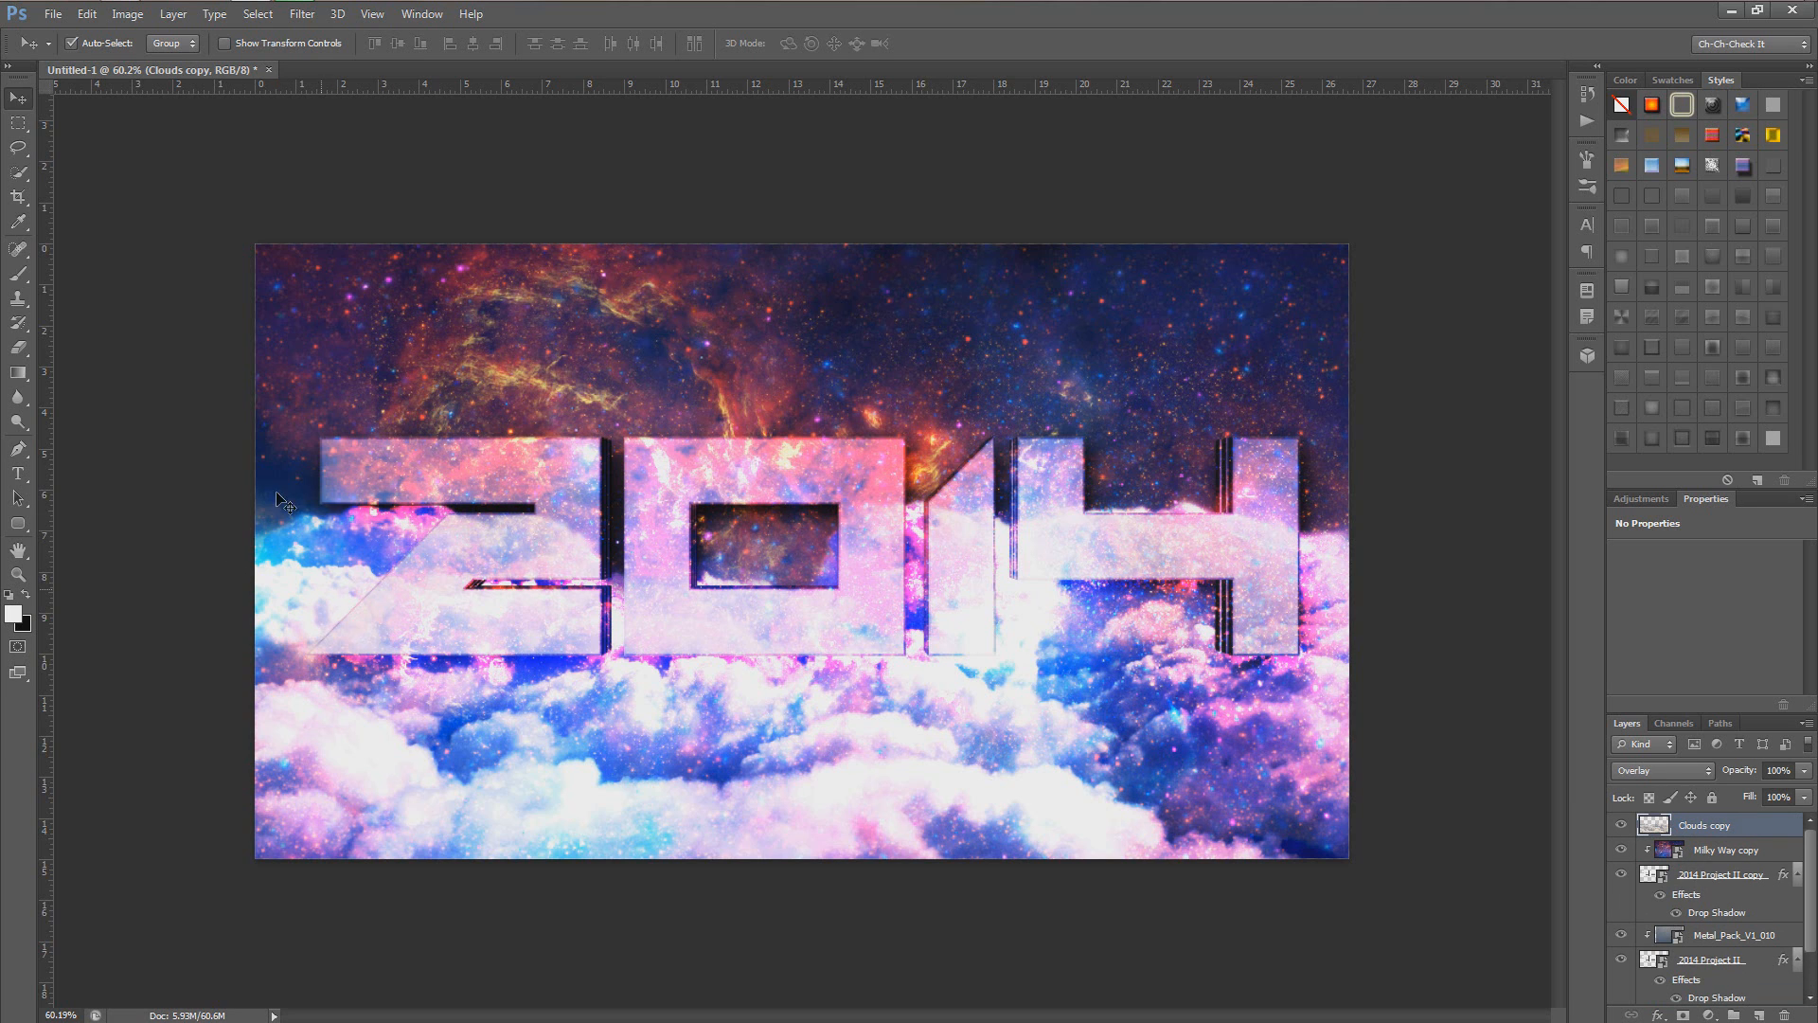
click(1648, 776)
click(1652, 592)
scroll(1655, 779, down, 6)
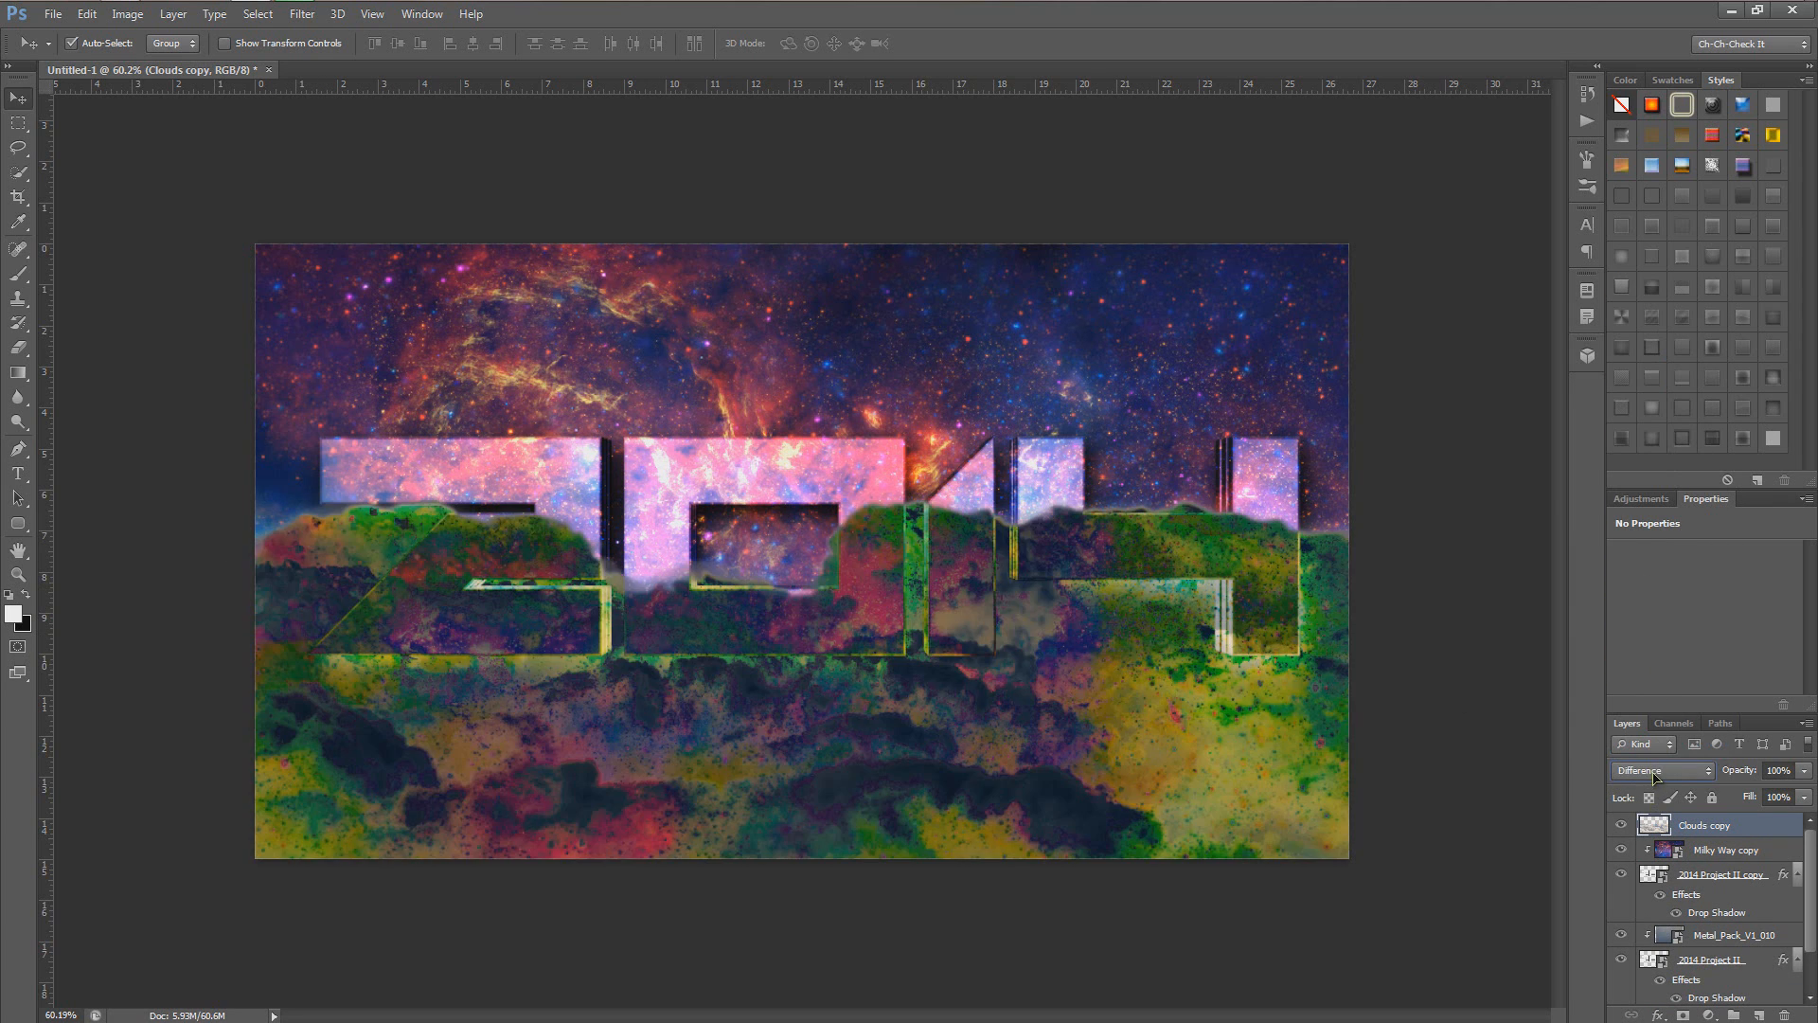
scroll(1655, 779, up, 6)
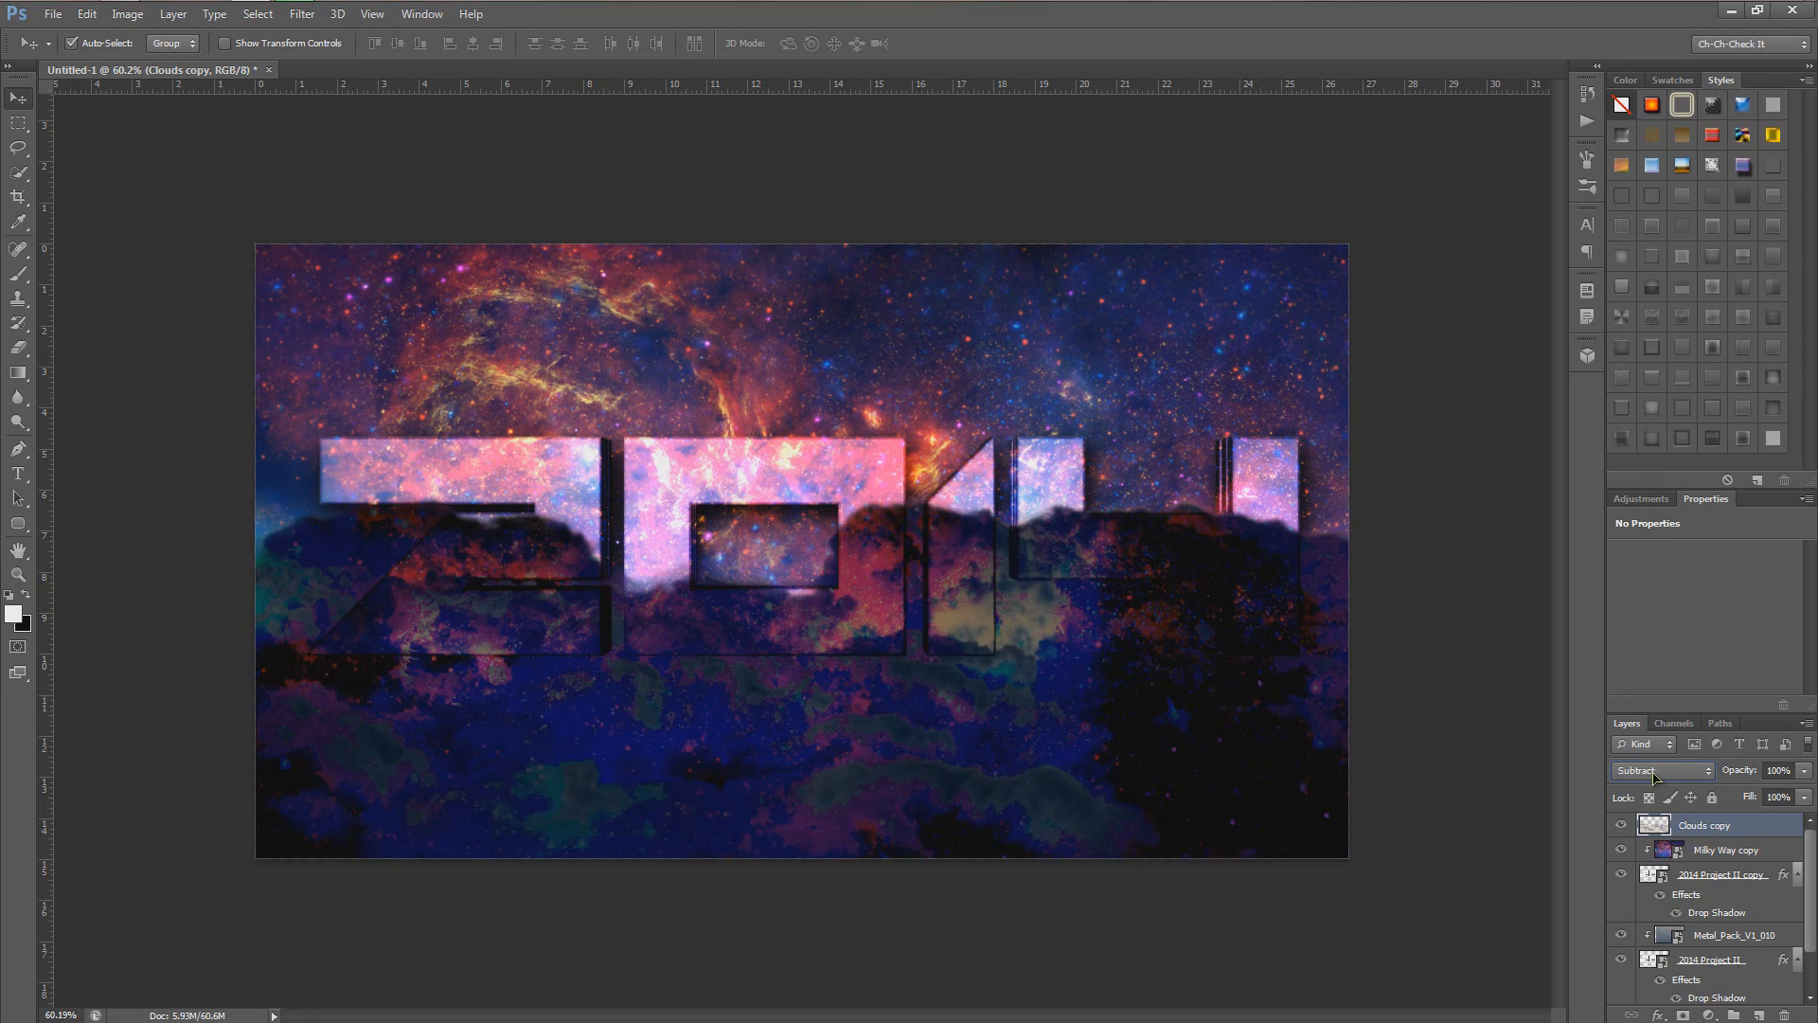
scroll(1655, 778, up, 11)
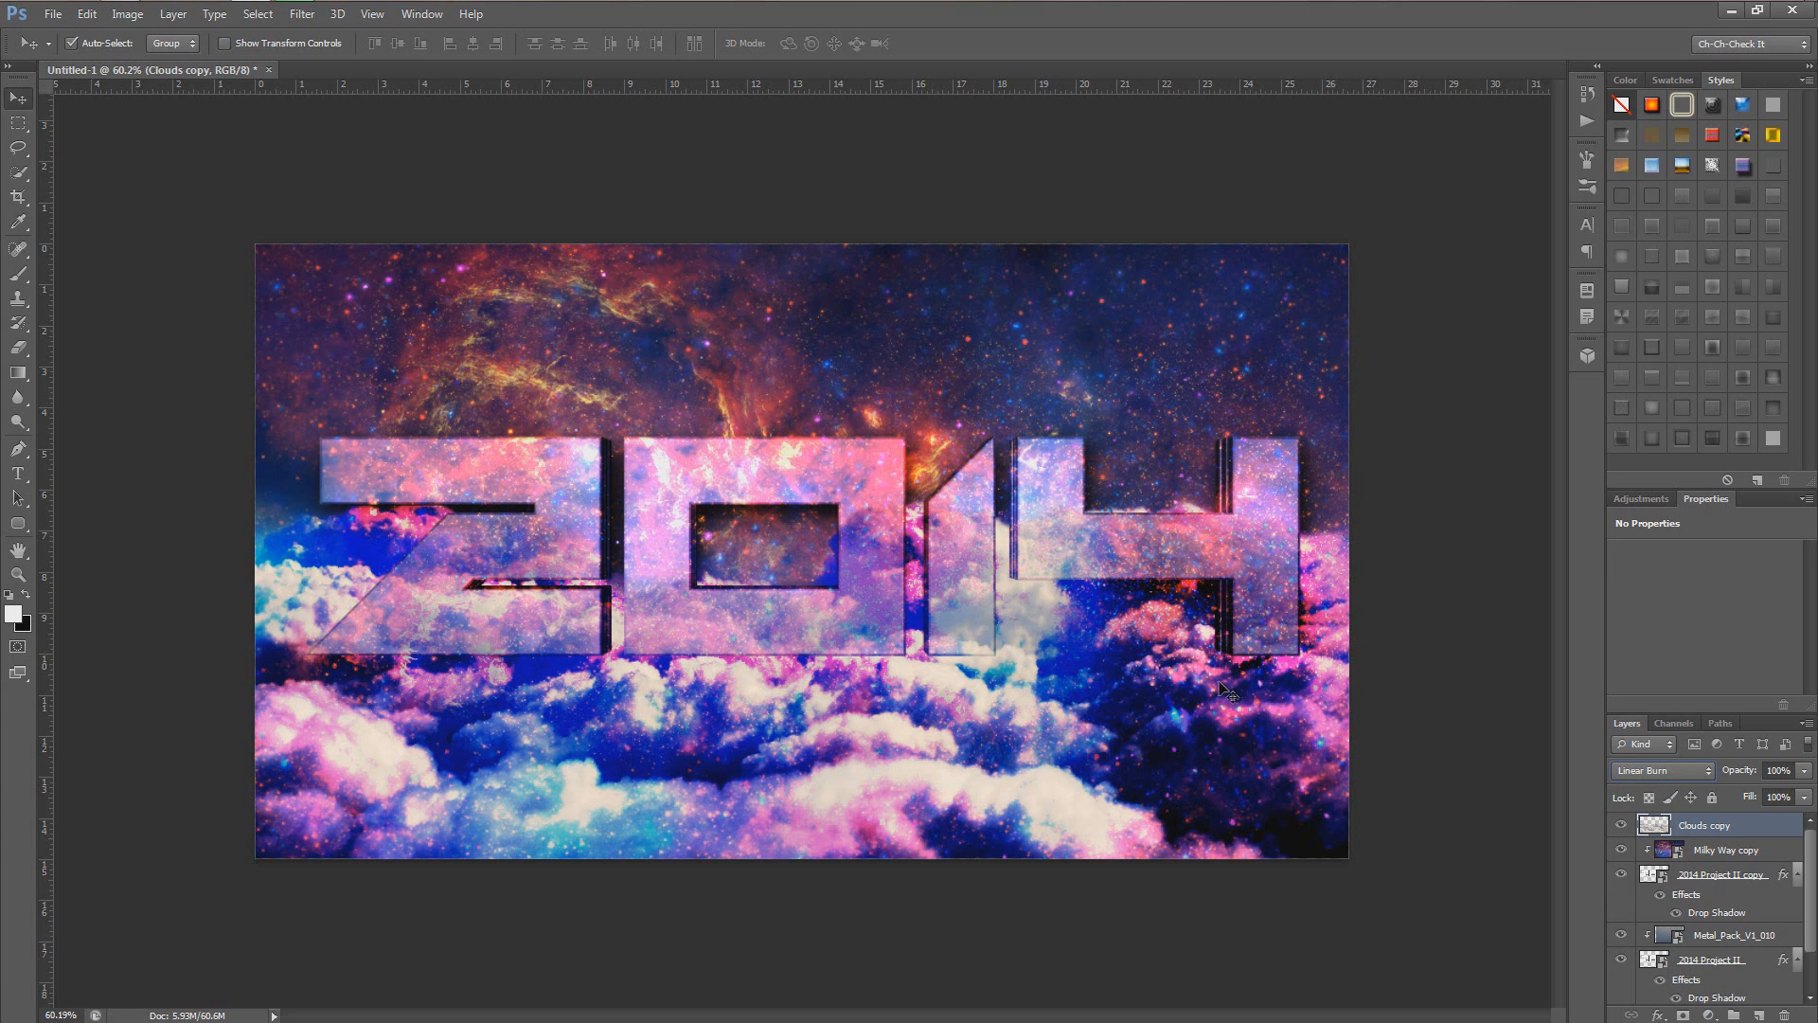
Step: Brush over parts of the Clouds copy layer with the 900 px Eraser, then return to the Move tool
key(e)
alt+scroll(1184, 678, down, 3)
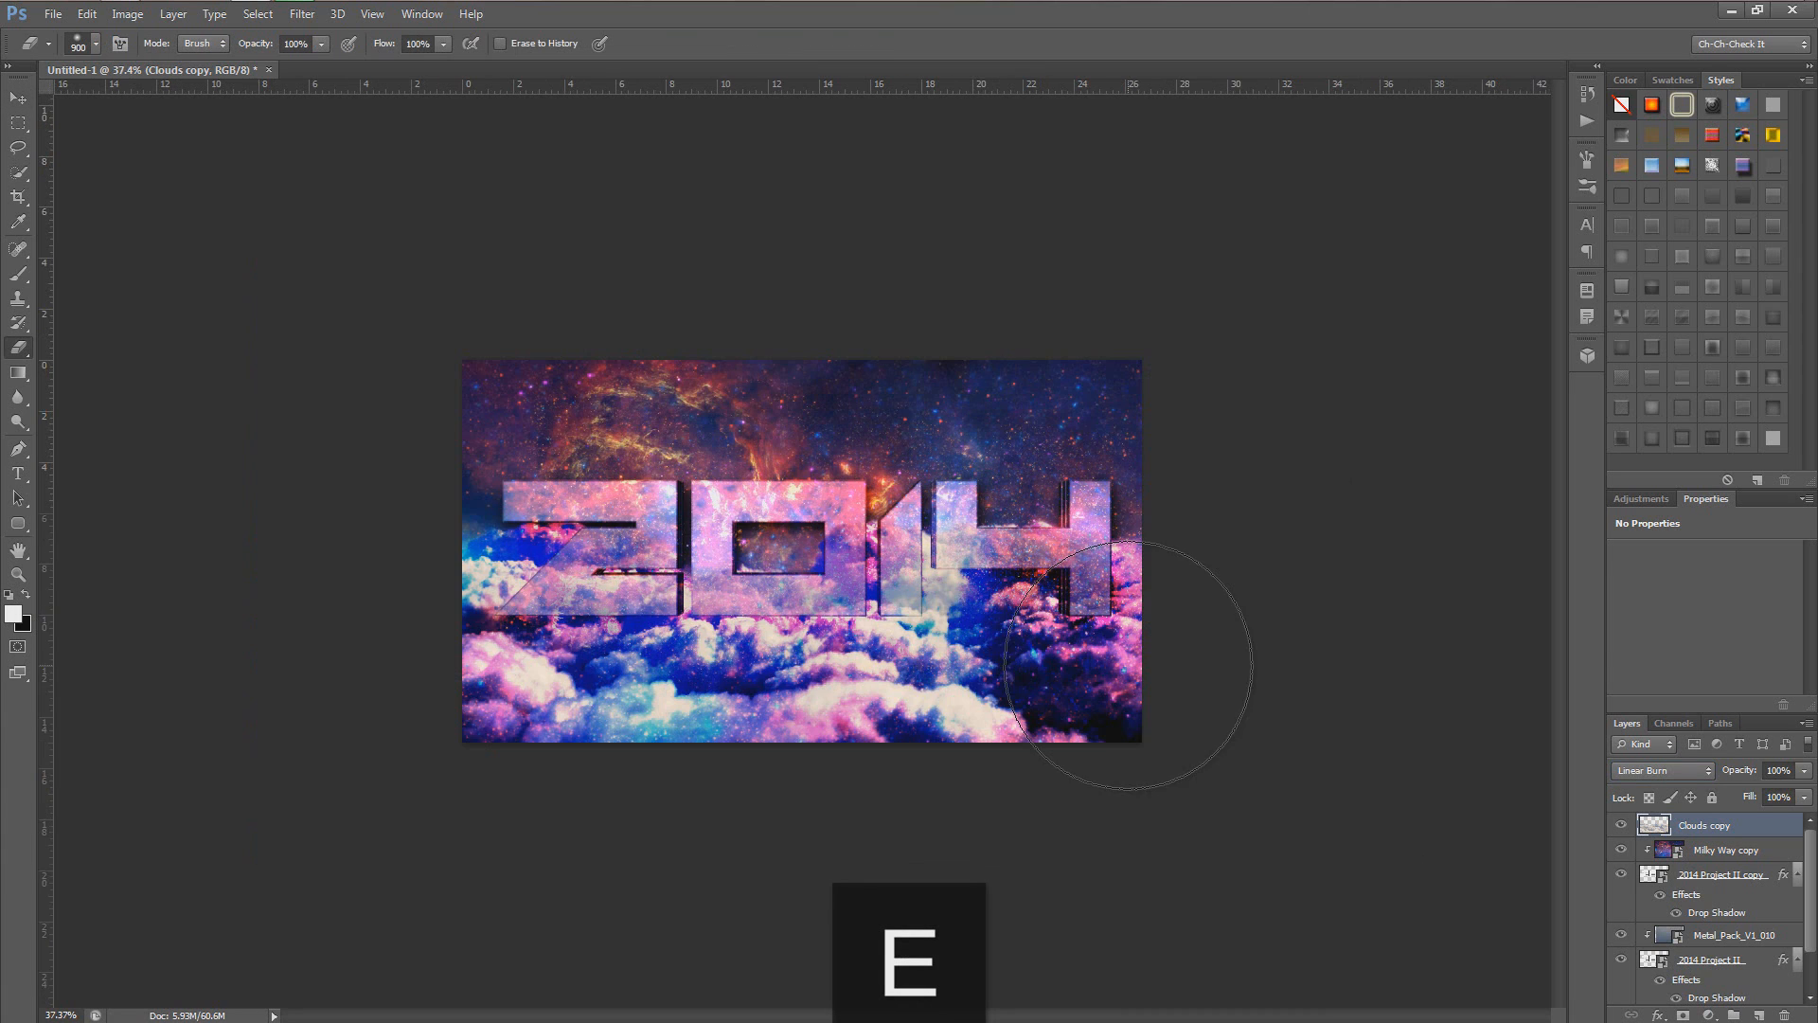
alt+scroll(1108, 663, down, 4)
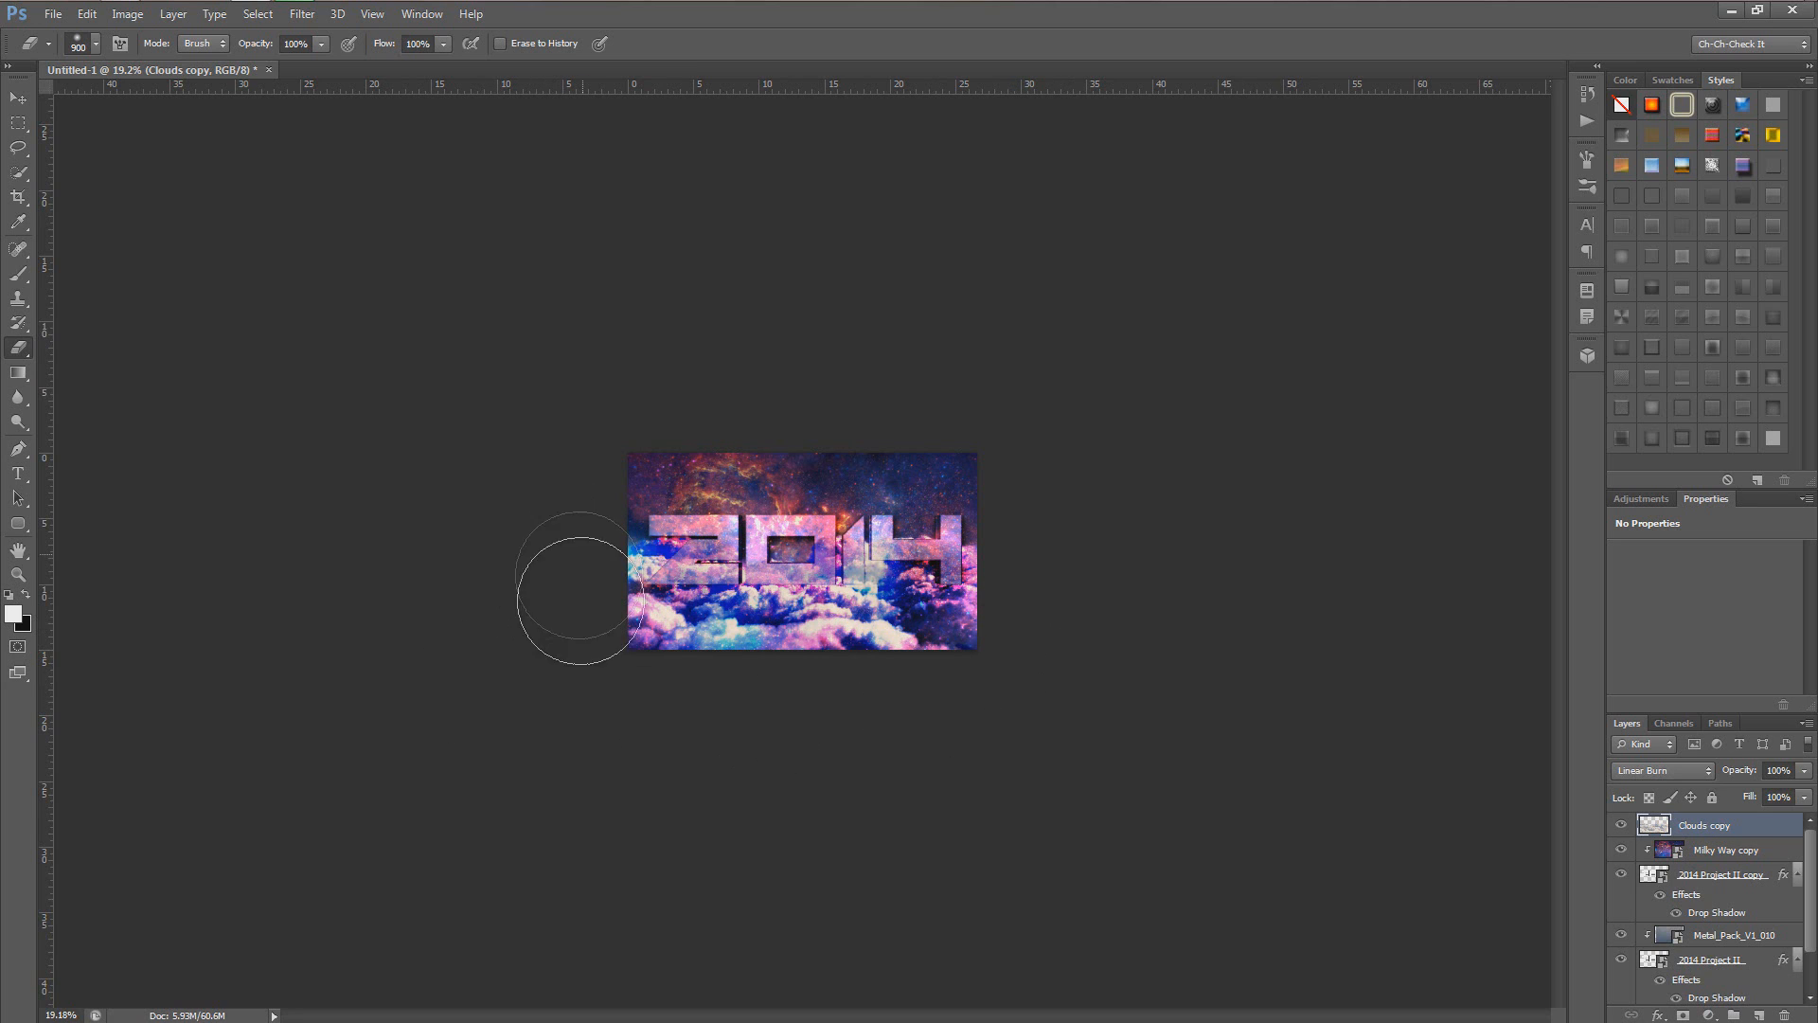
alt+scroll(739, 691, up, 4)
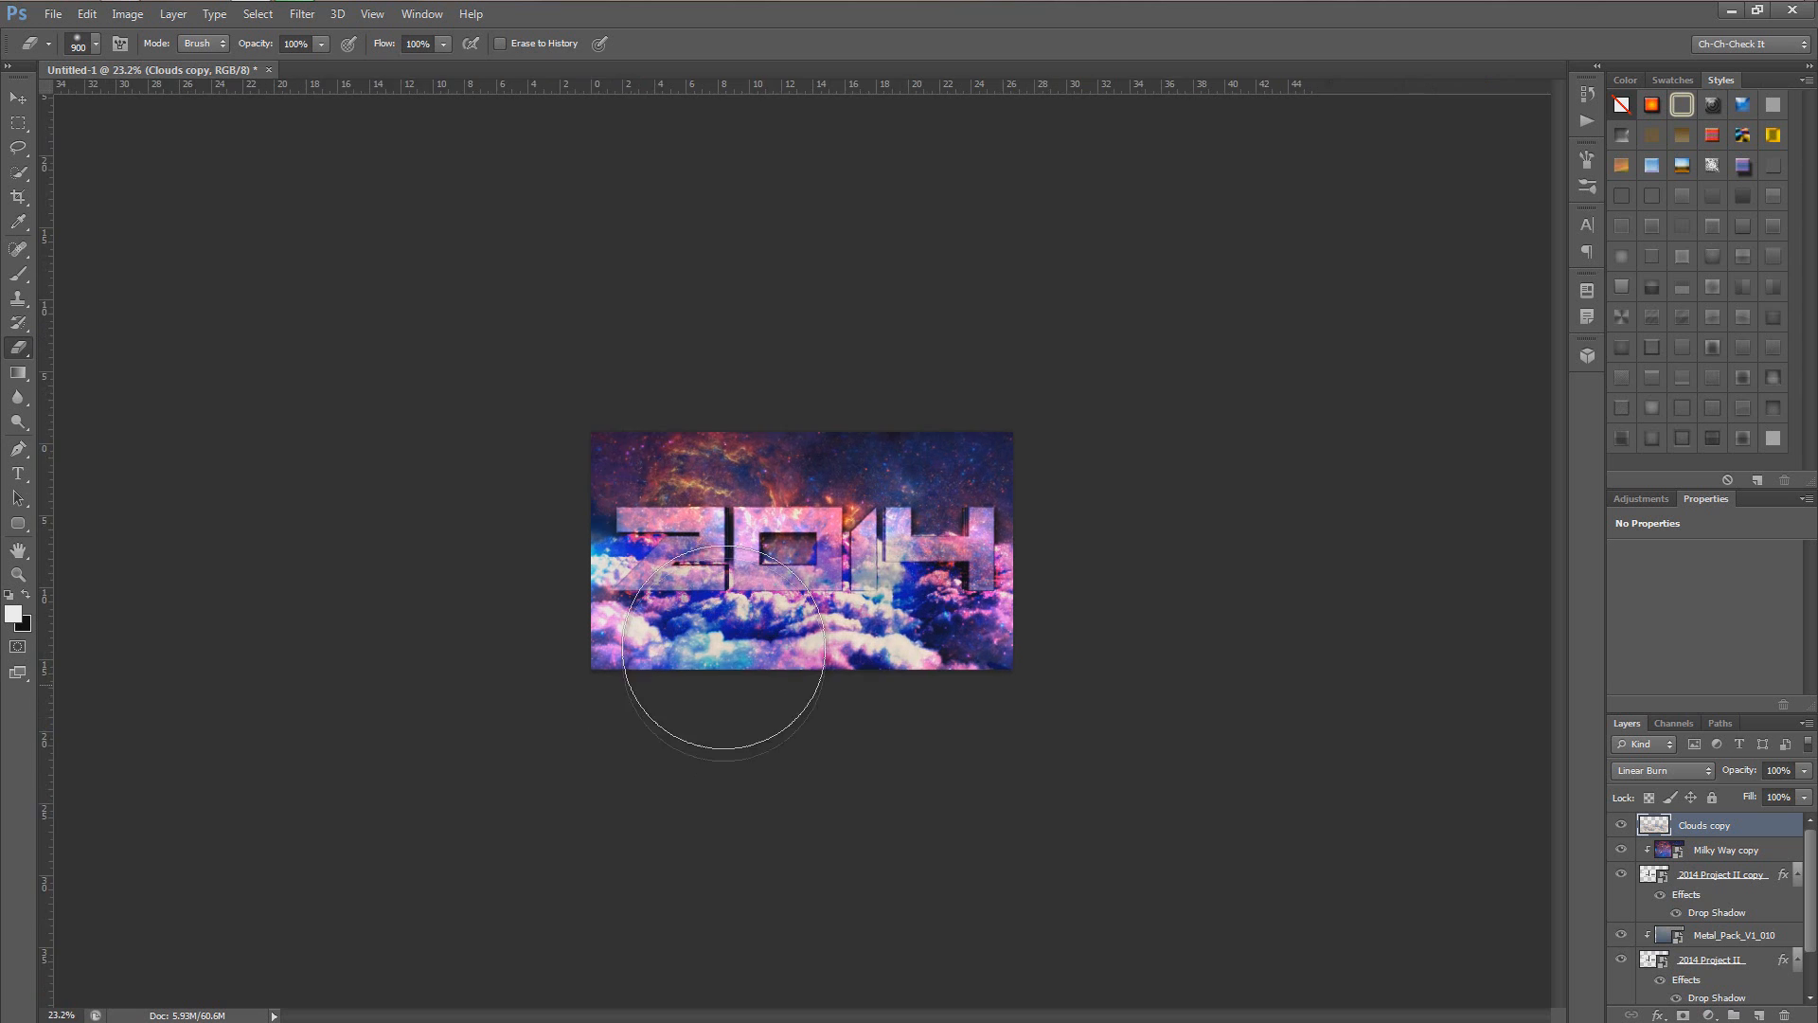
mouse_move(682, 409)
mouse_down()
mouse_move(629, 394)
mouse_move(649, 417)
mouse_move(804, 430)
mouse_move(819, 483)
mouse_up()
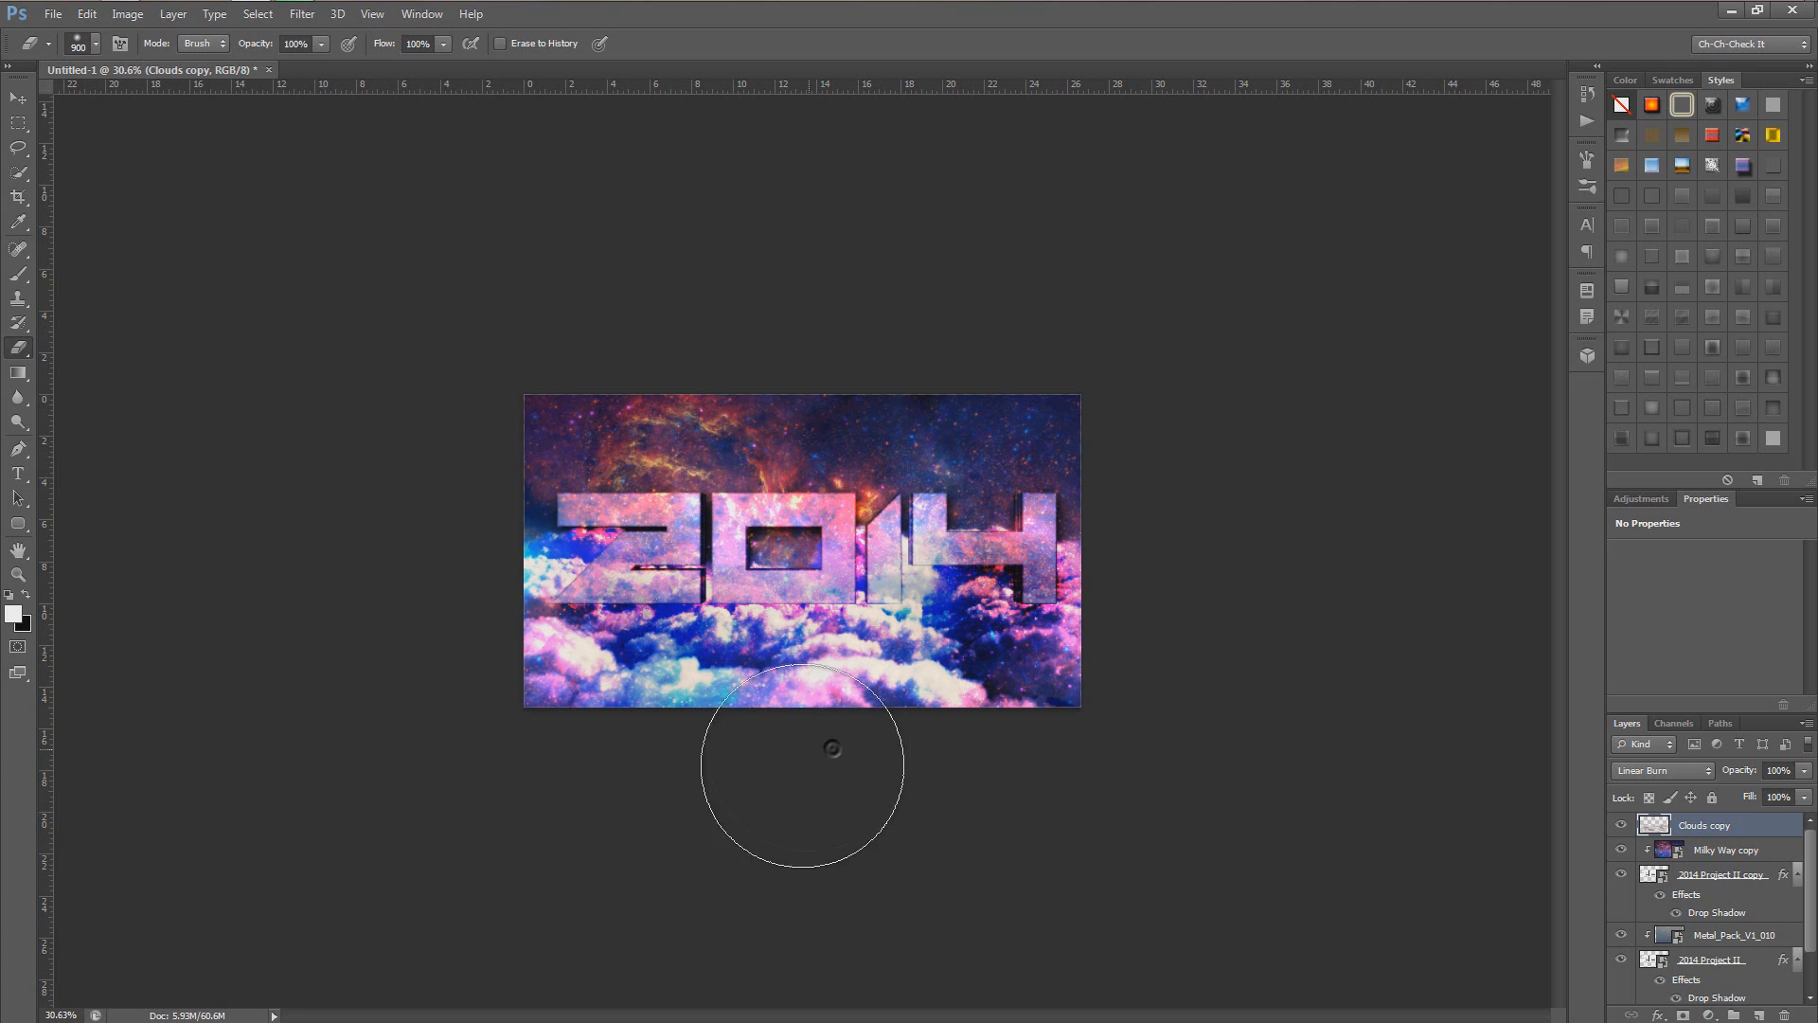
alt+scroll(868, 568, up, 4)
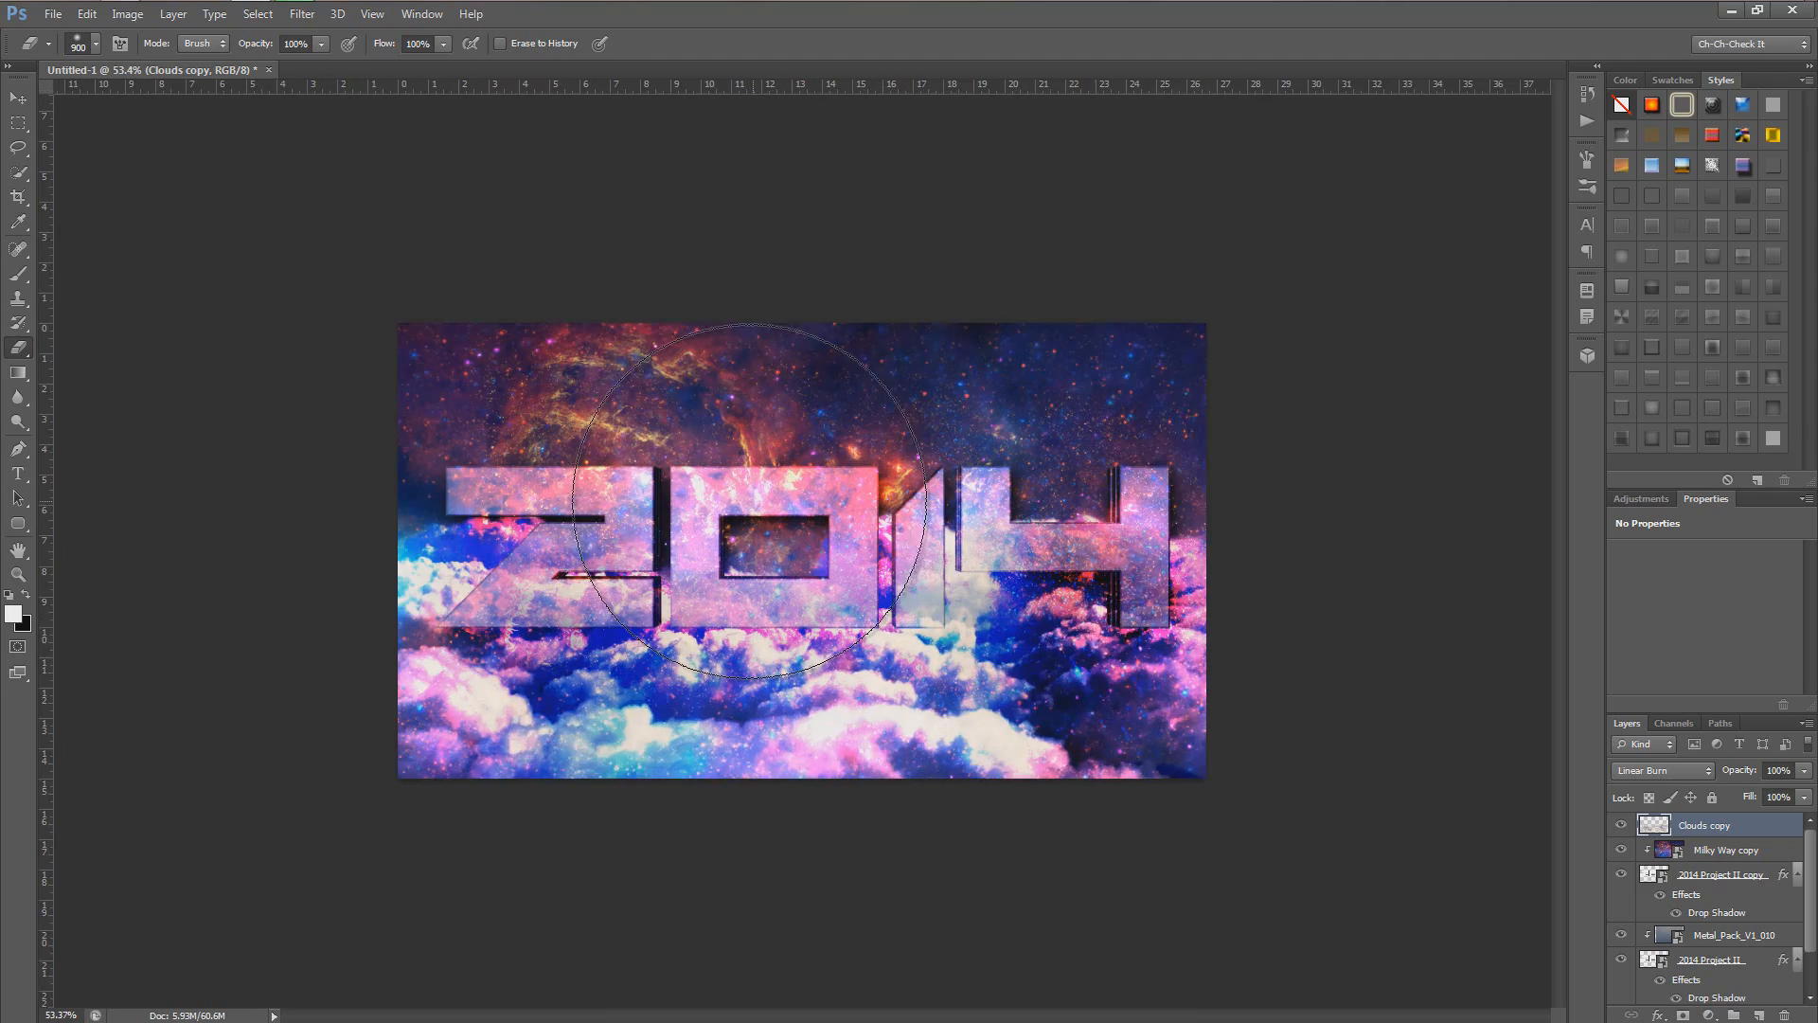
alt+scroll(834, 558, up, 2)
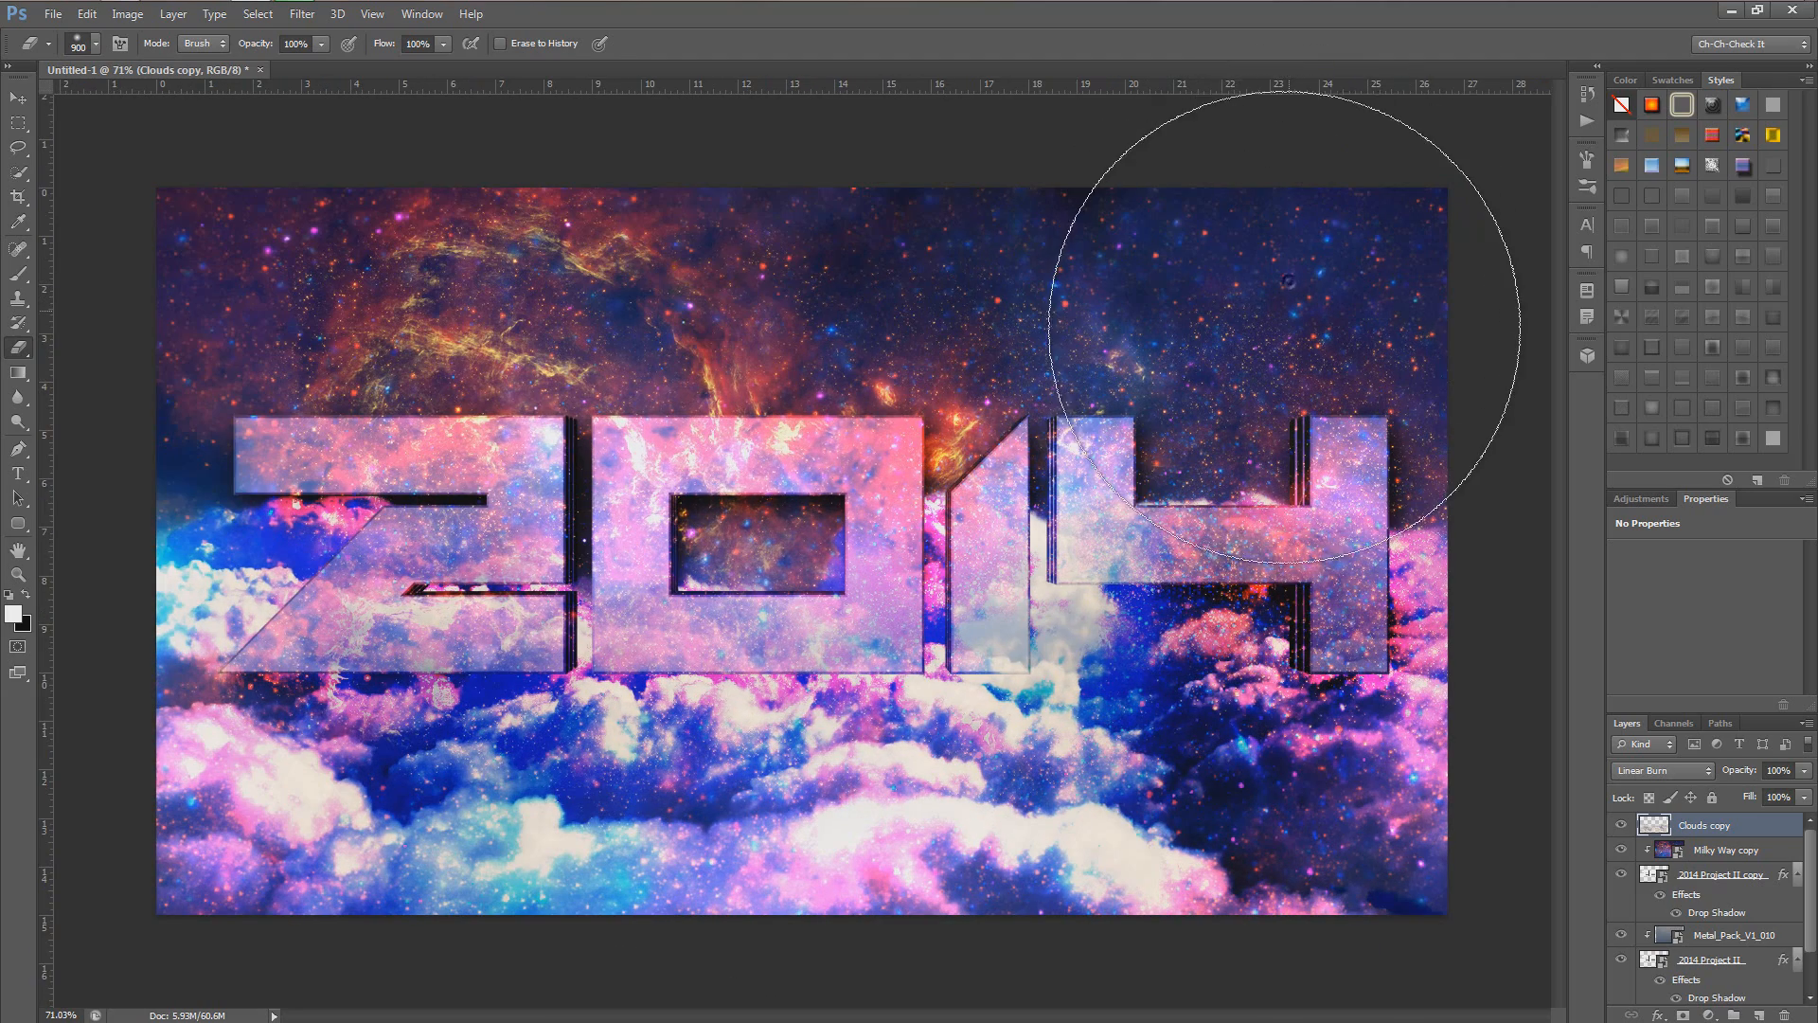
alt+scroll(965, 464, down, 1)
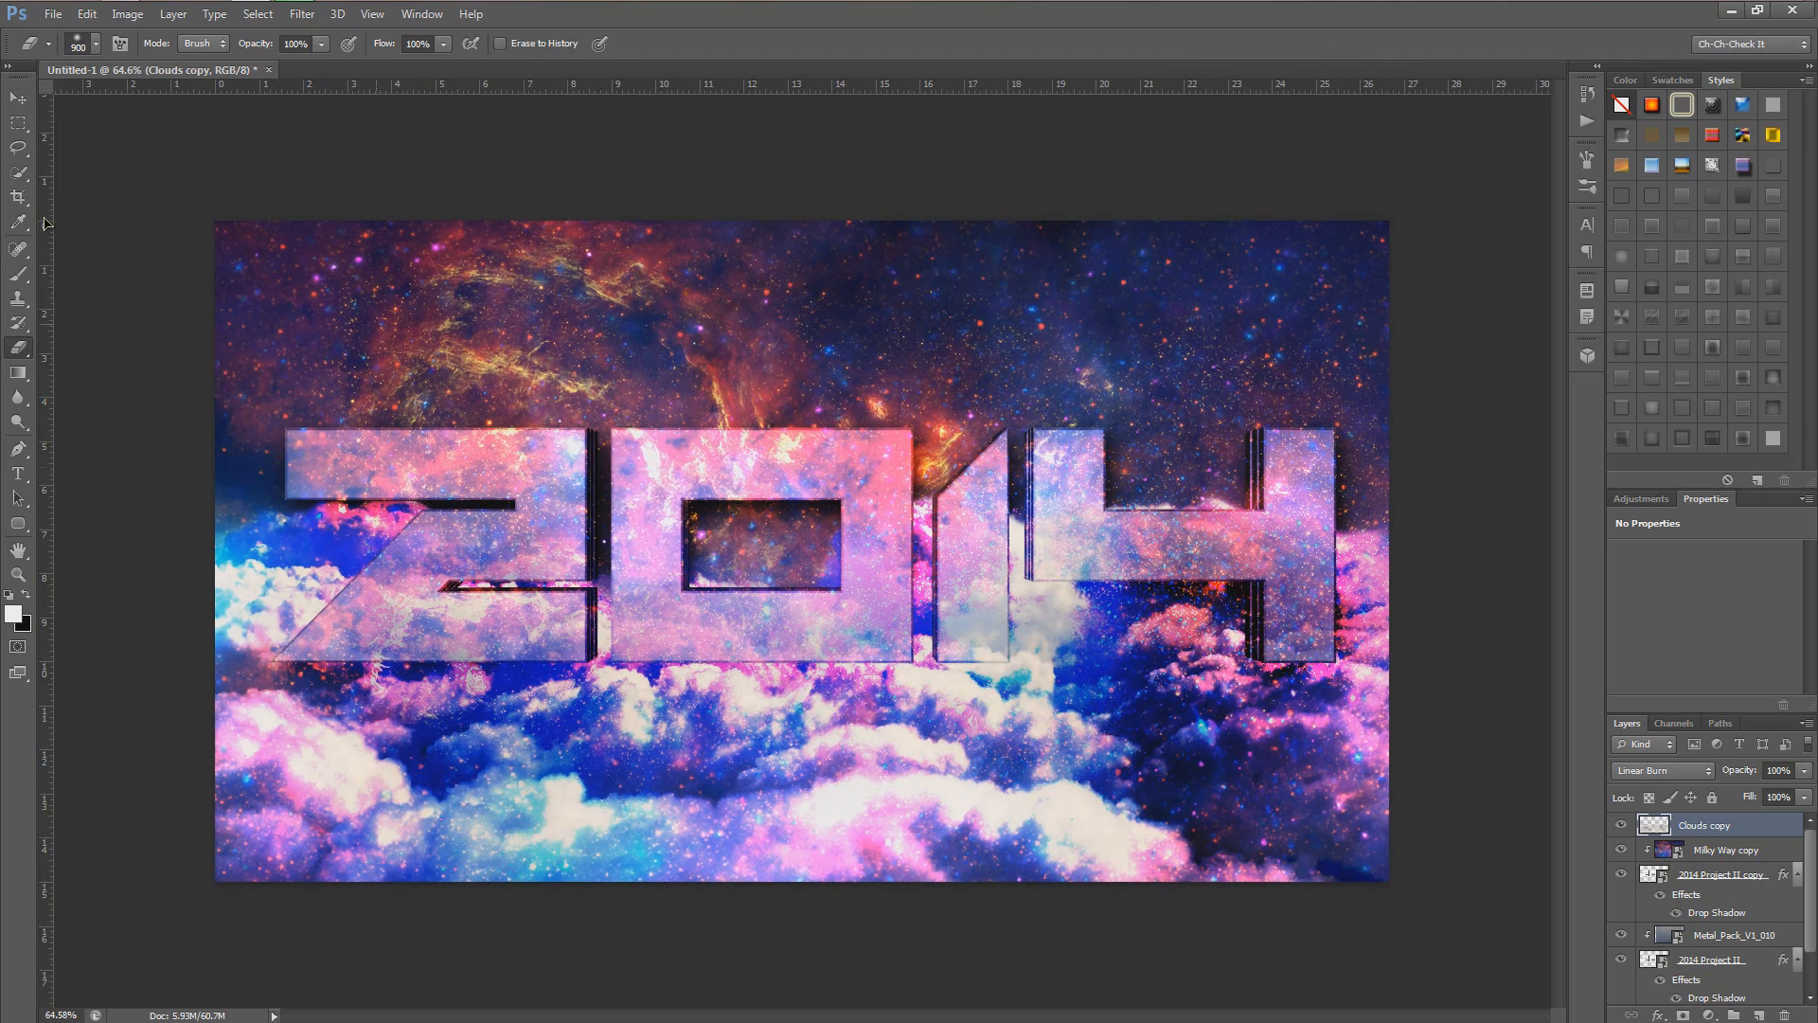
click(18, 97)
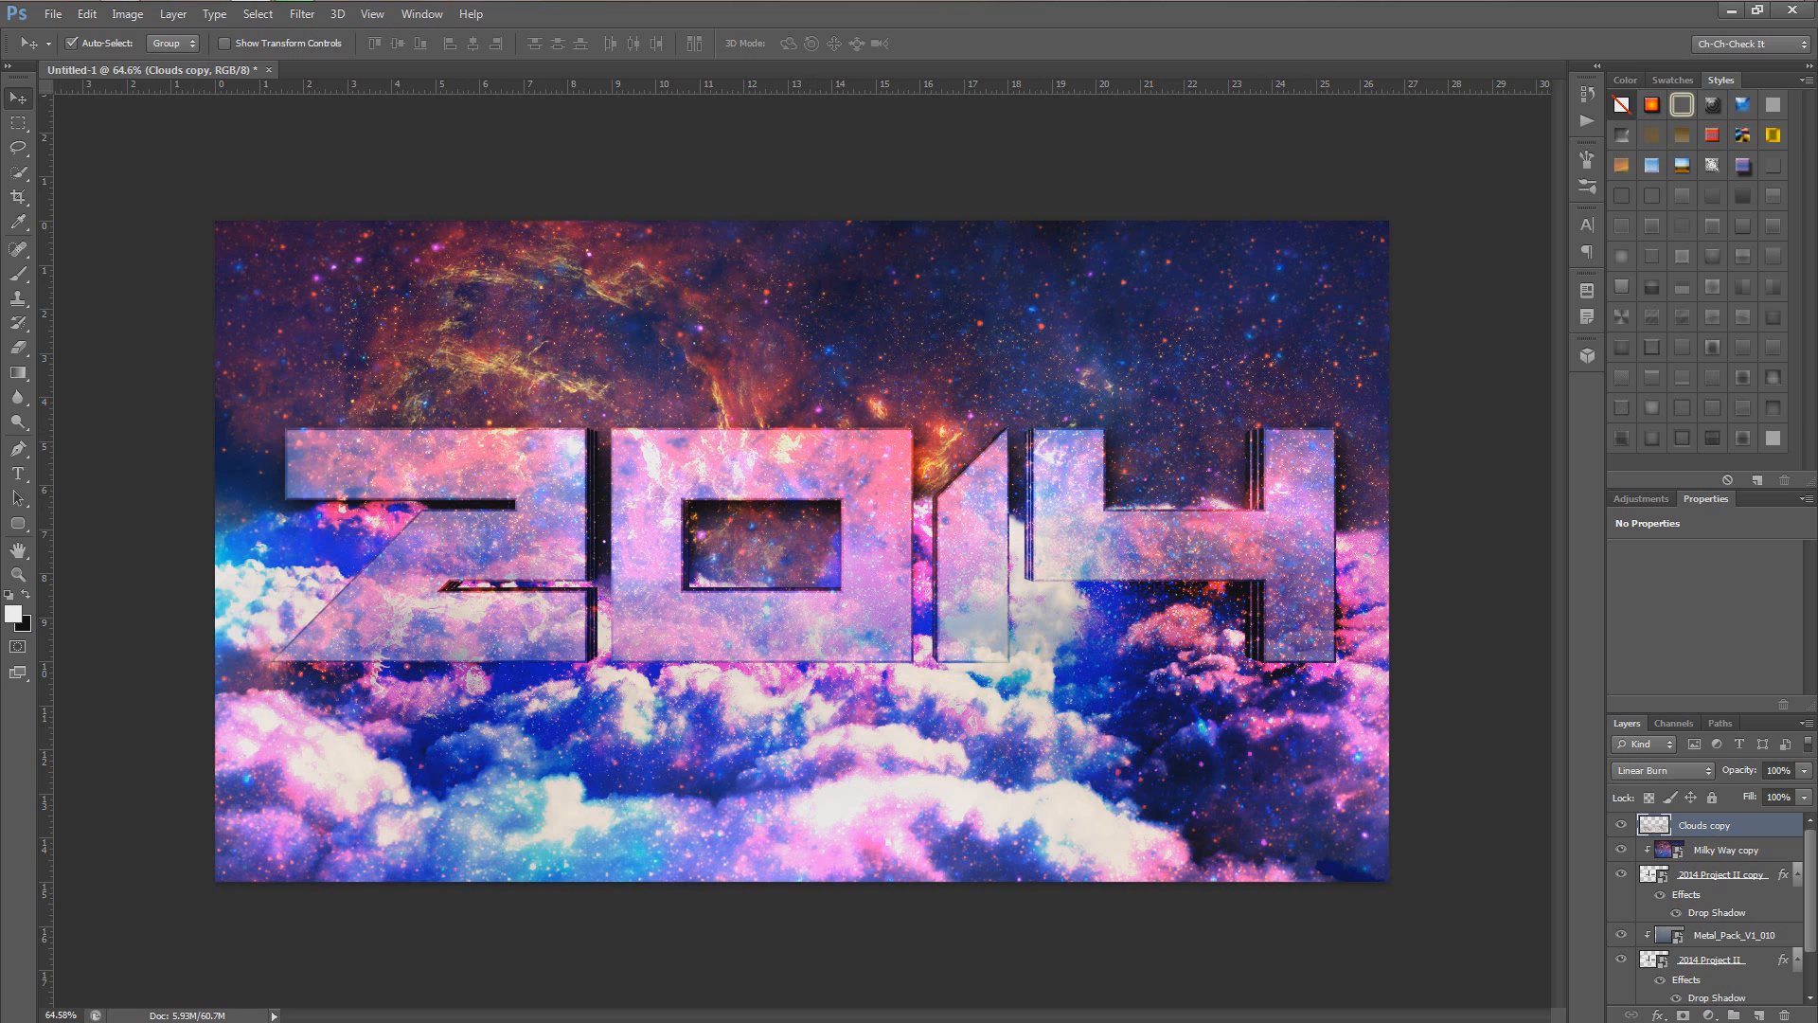
Step: Switch to the file explorer and place image 006 from the MediaMilitia Wisps folder into the composition
click(121, 13)
scroll(915, 529, down, 2)
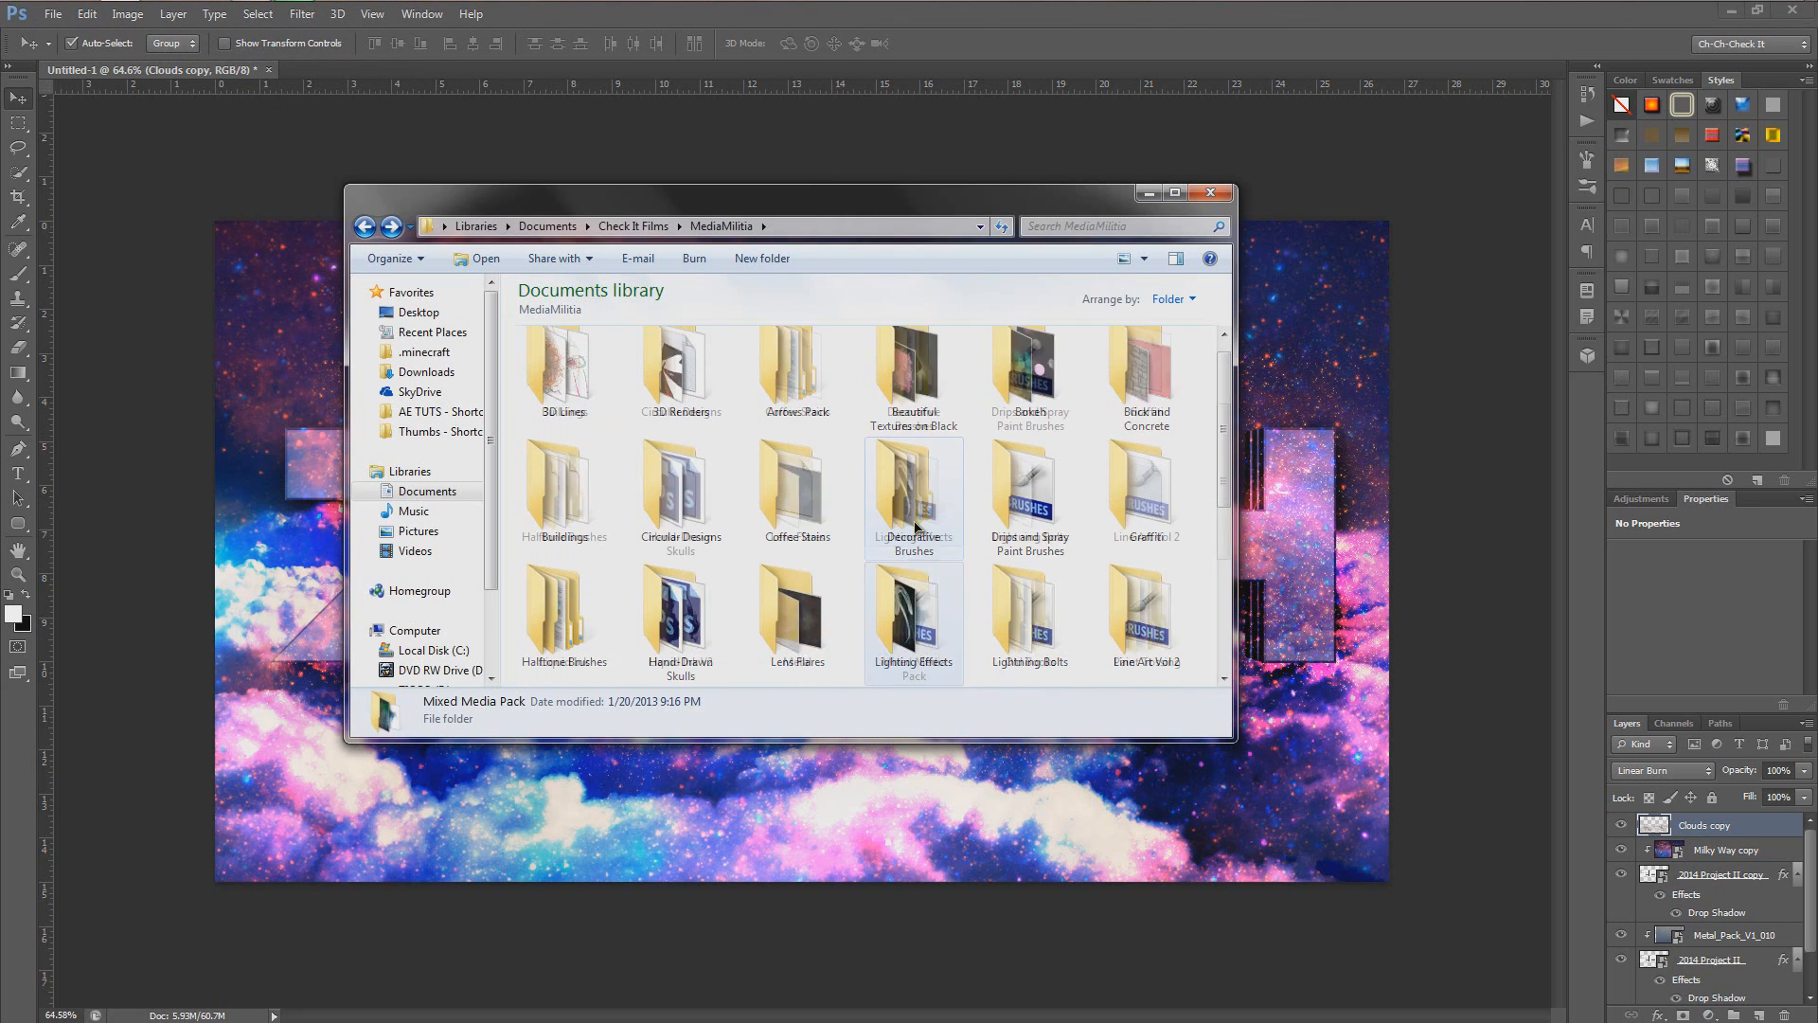
scroll(914, 528, down, 2)
double_click(1031, 630)
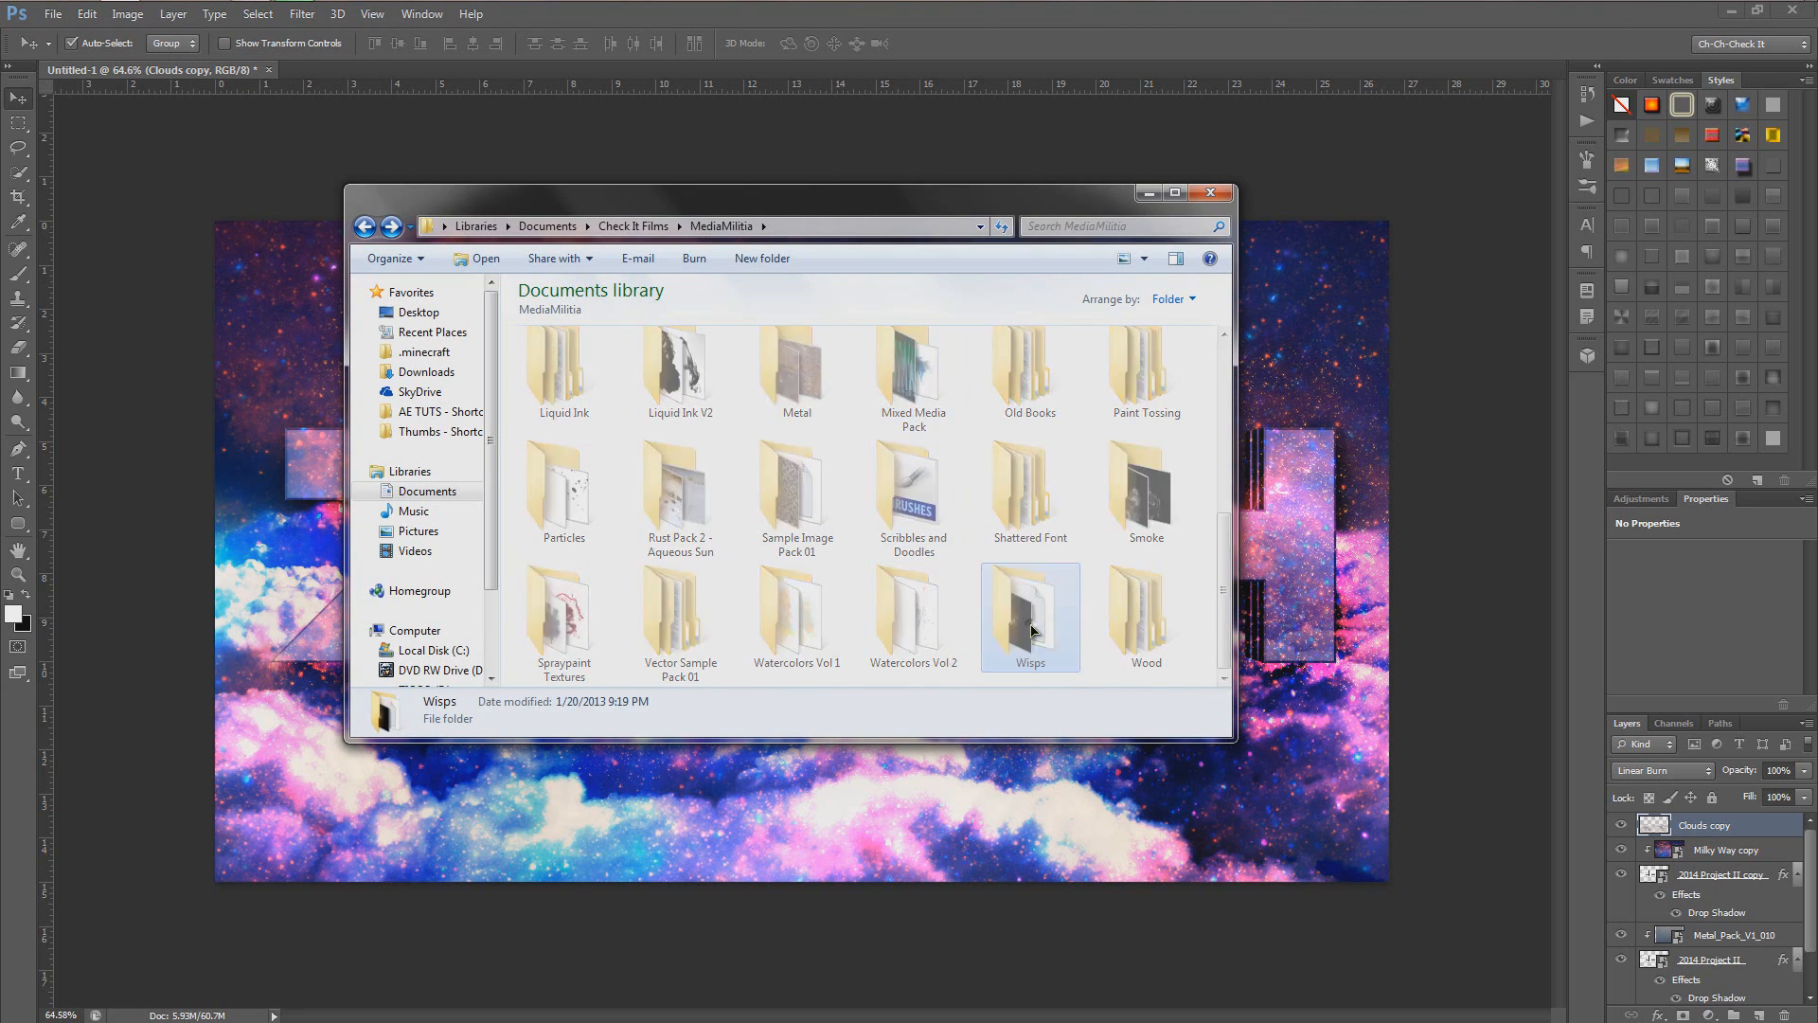
click(1079, 379)
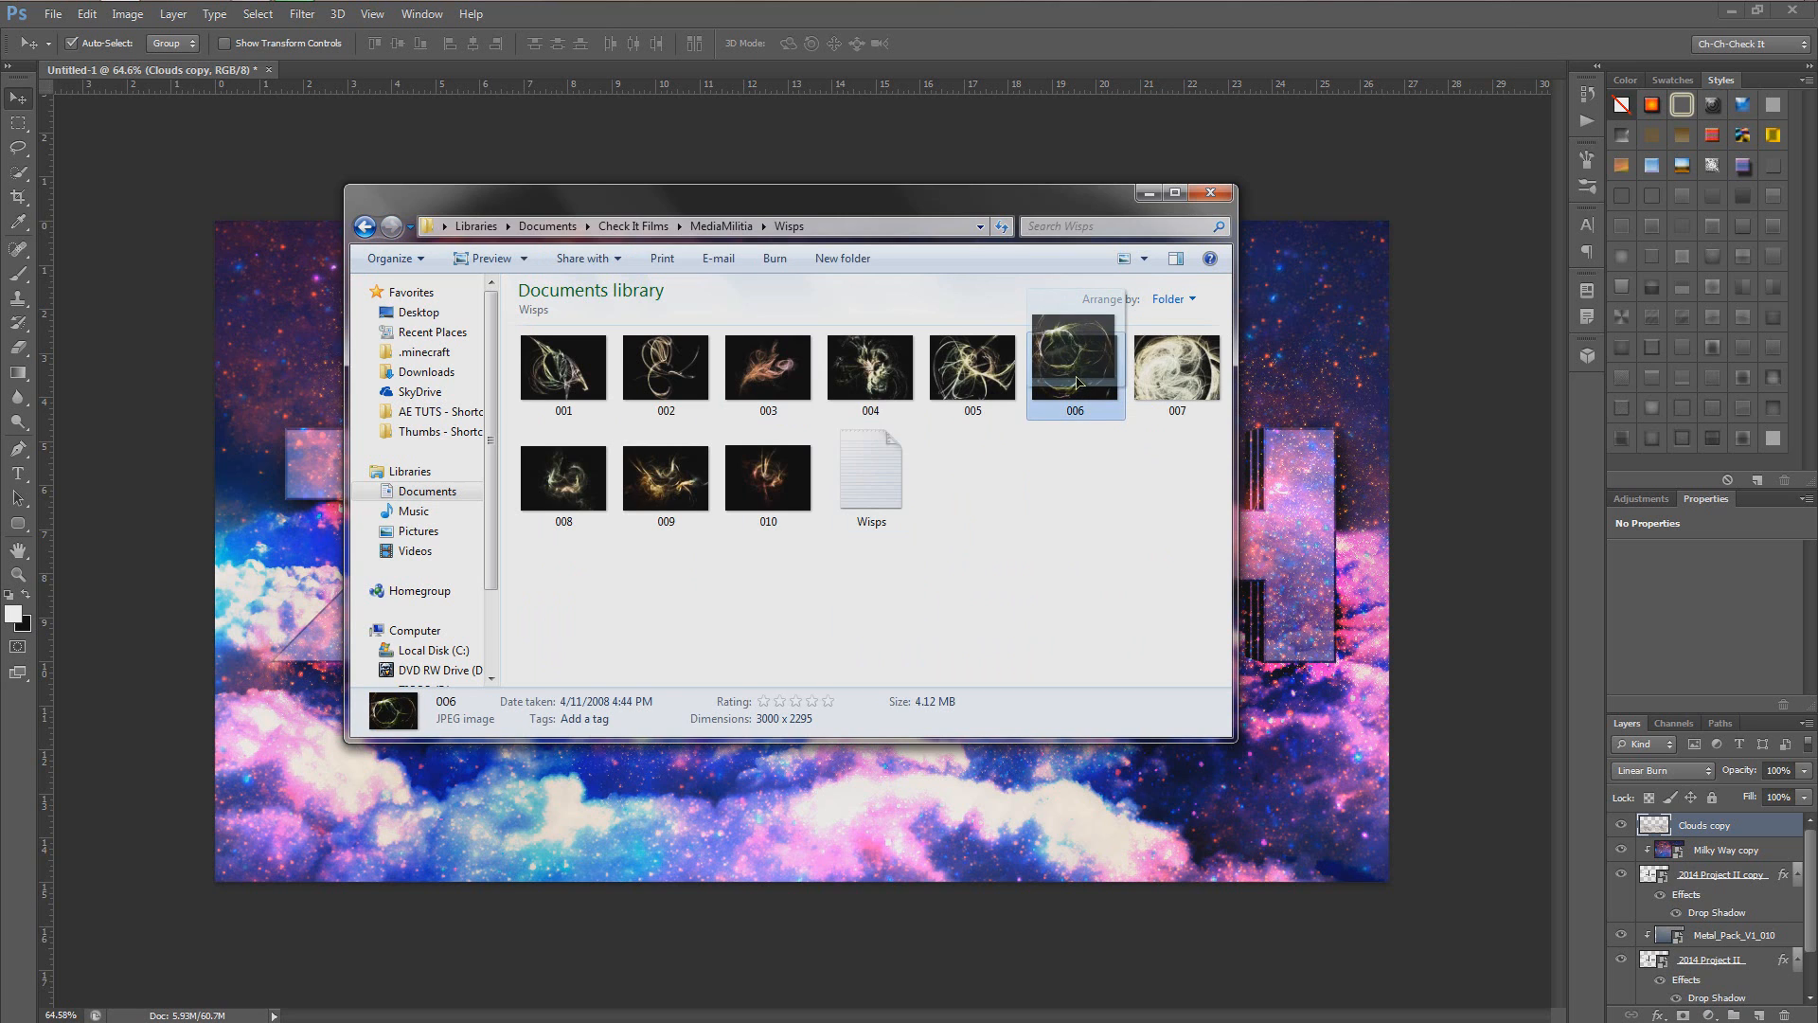
click(1311, 410)
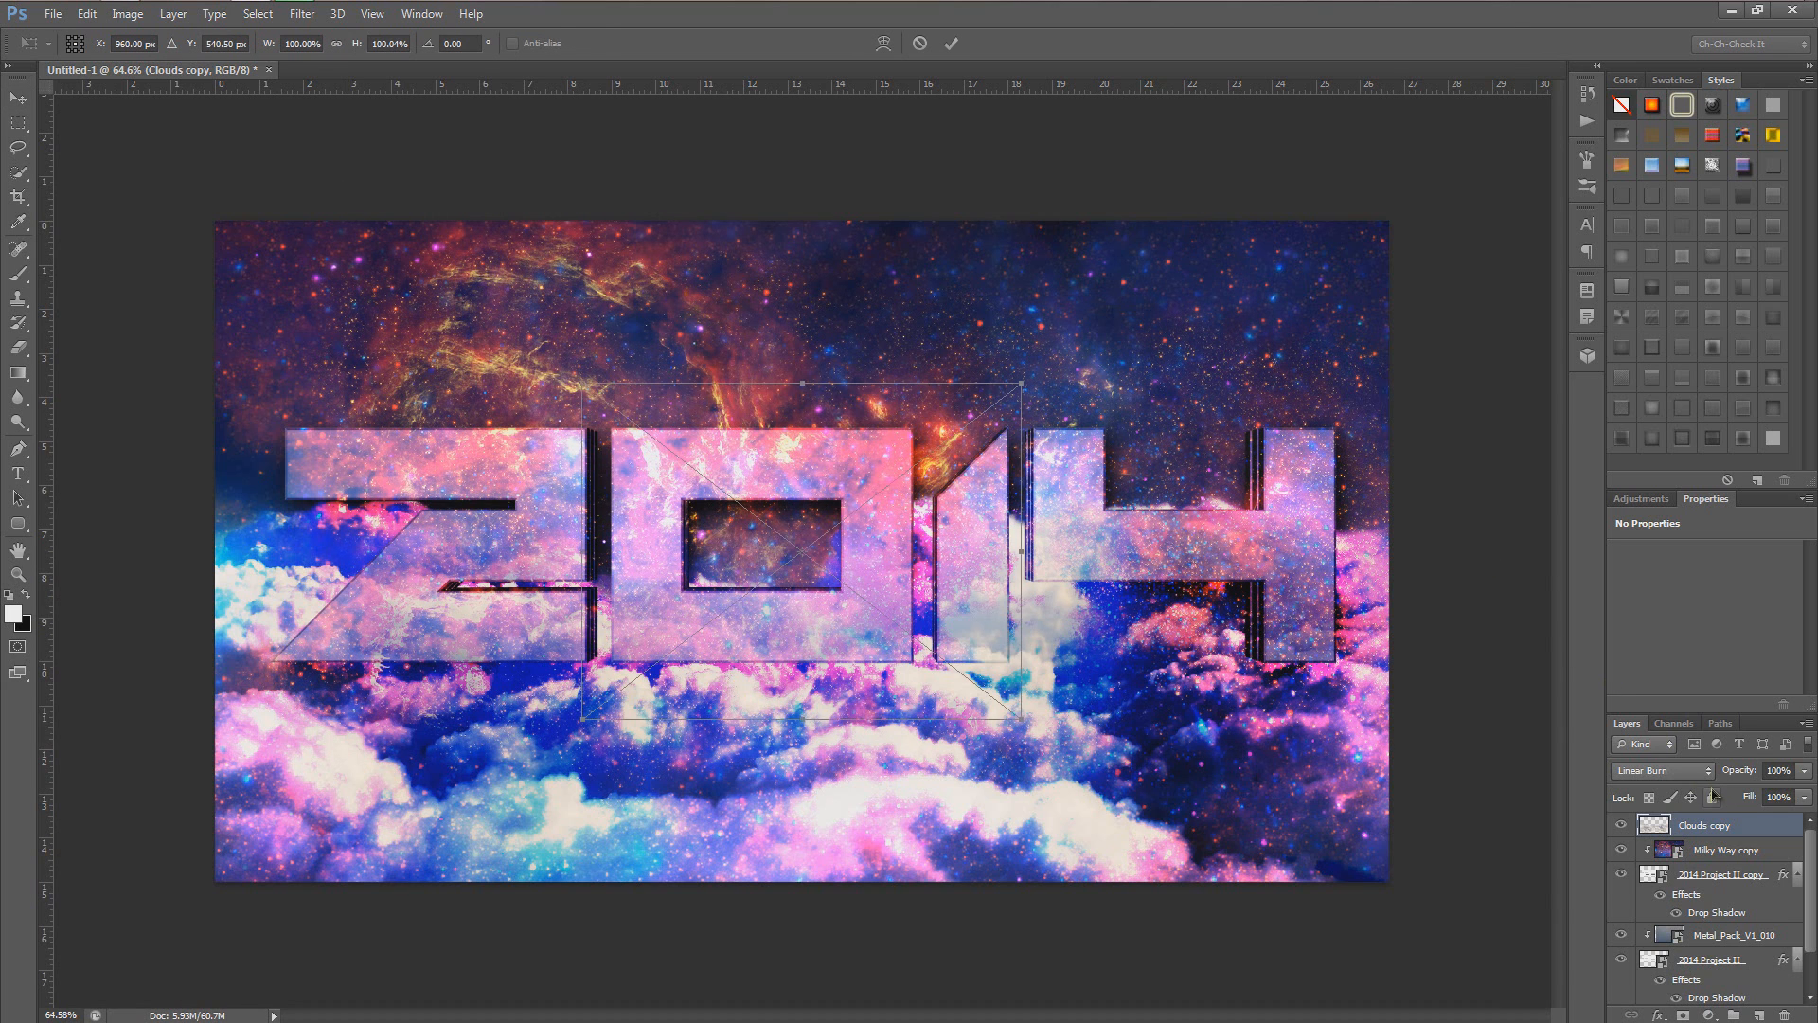
Step: Set the placed 006 wisp to Linear Dodge (Add), position it over the digit 2 and commit the placement
click(1664, 771)
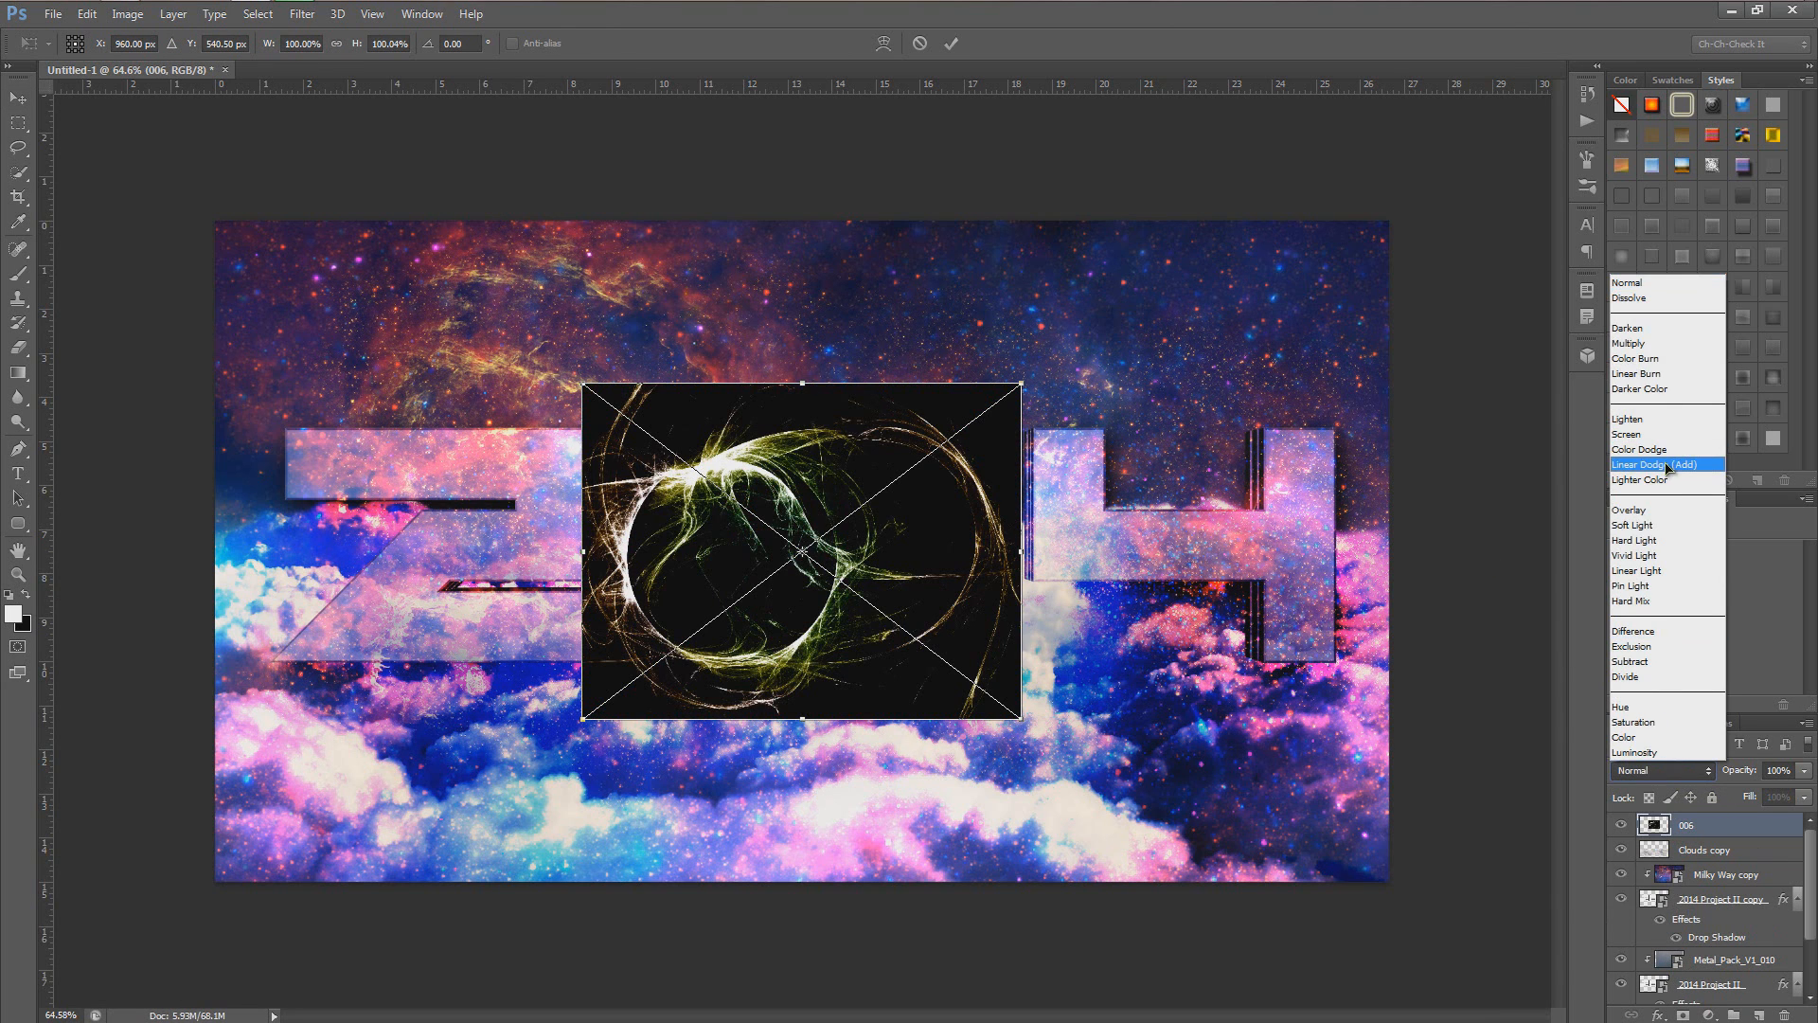
click(1657, 464)
mouse_move(853, 563)
mouse_down()
mouse_move(705, 516)
mouse_move(426, 511)
mouse_move(451, 515)
mouse_up()
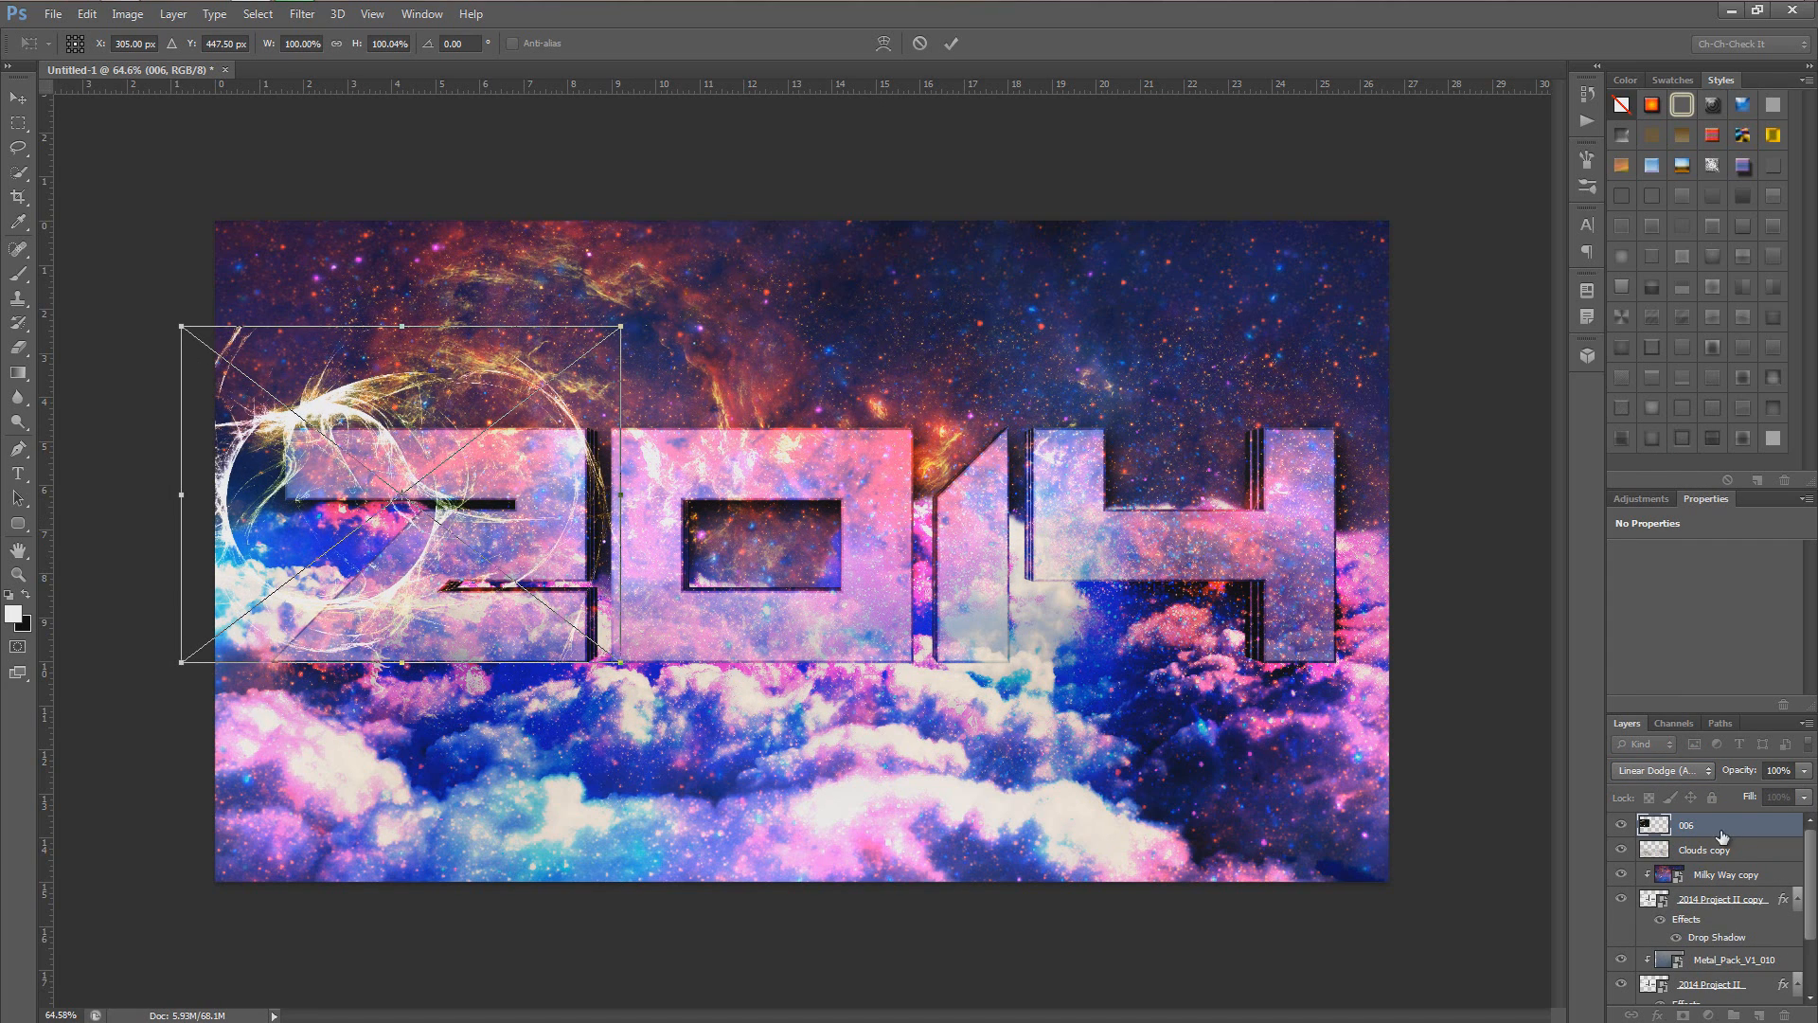
click(951, 44)
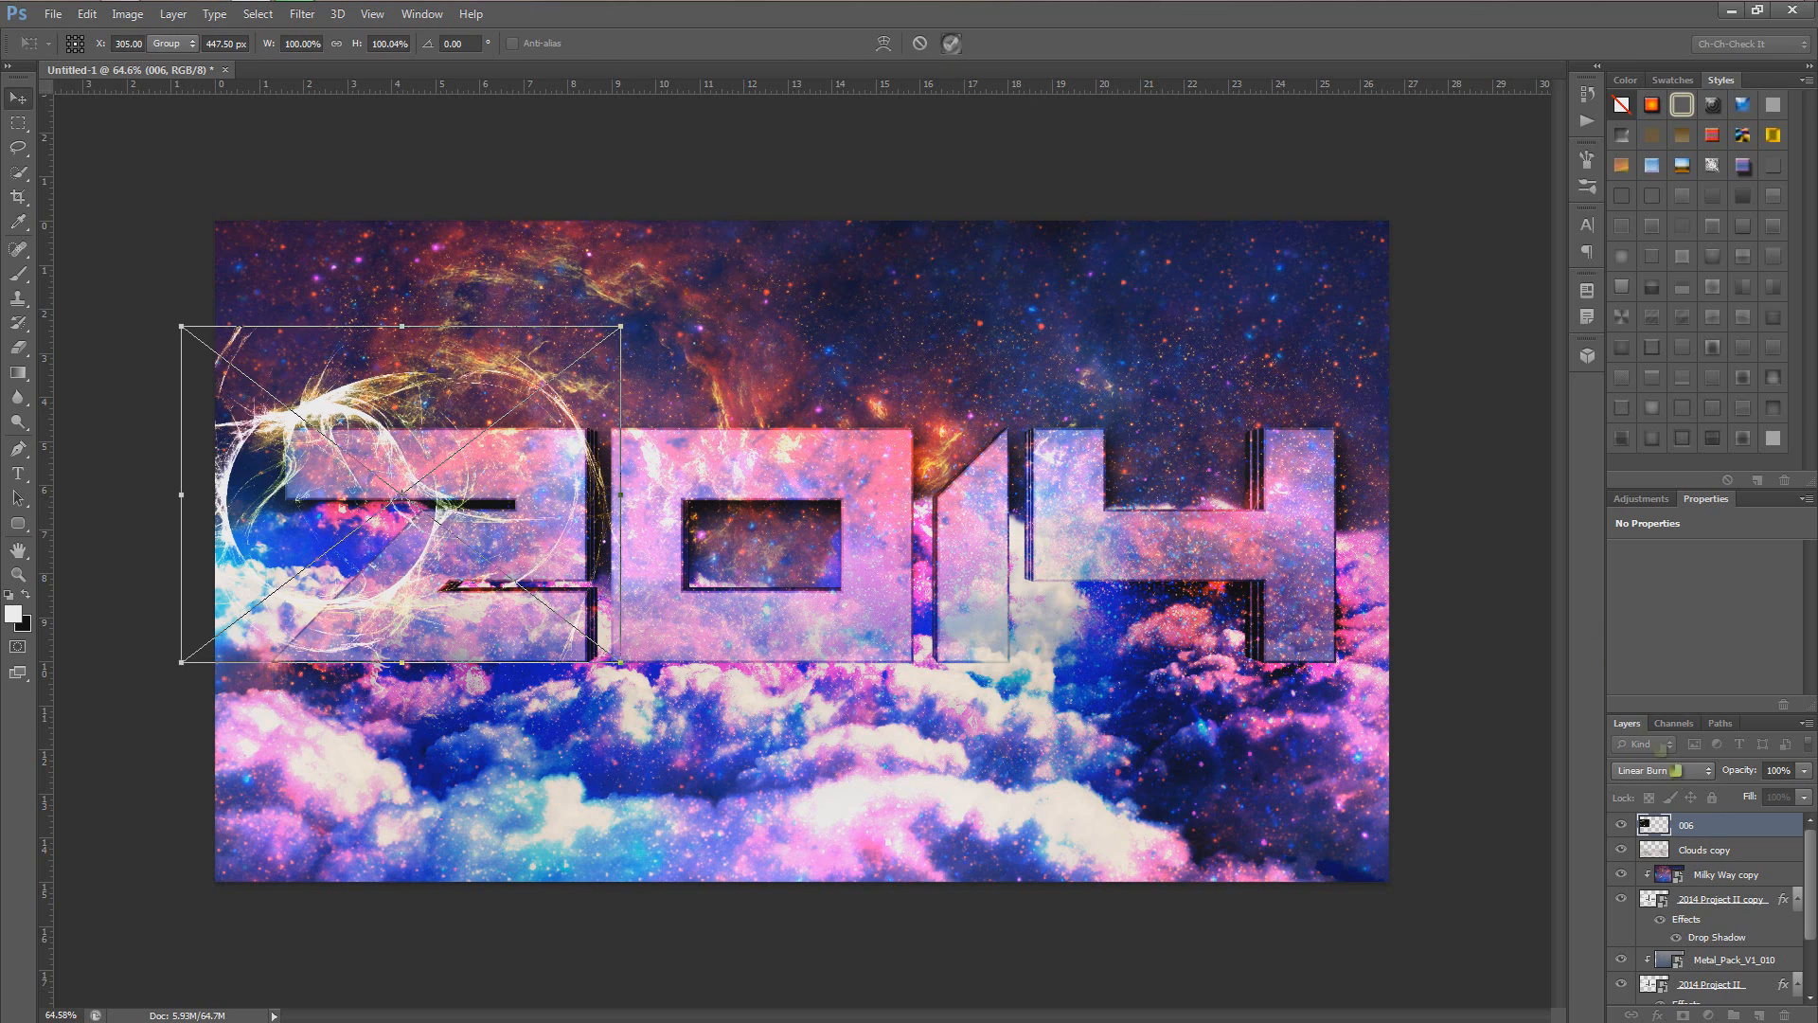
Step: Reorder the 006 layer beneath 2014 Project II and reposition the wisp behind the digit 4
drag(1690, 825, 1722, 991)
drag(322, 409, 1048, 454)
alt+scroll(1079, 488, up, 2)
alt+scroll(1190, 510, down, 5)
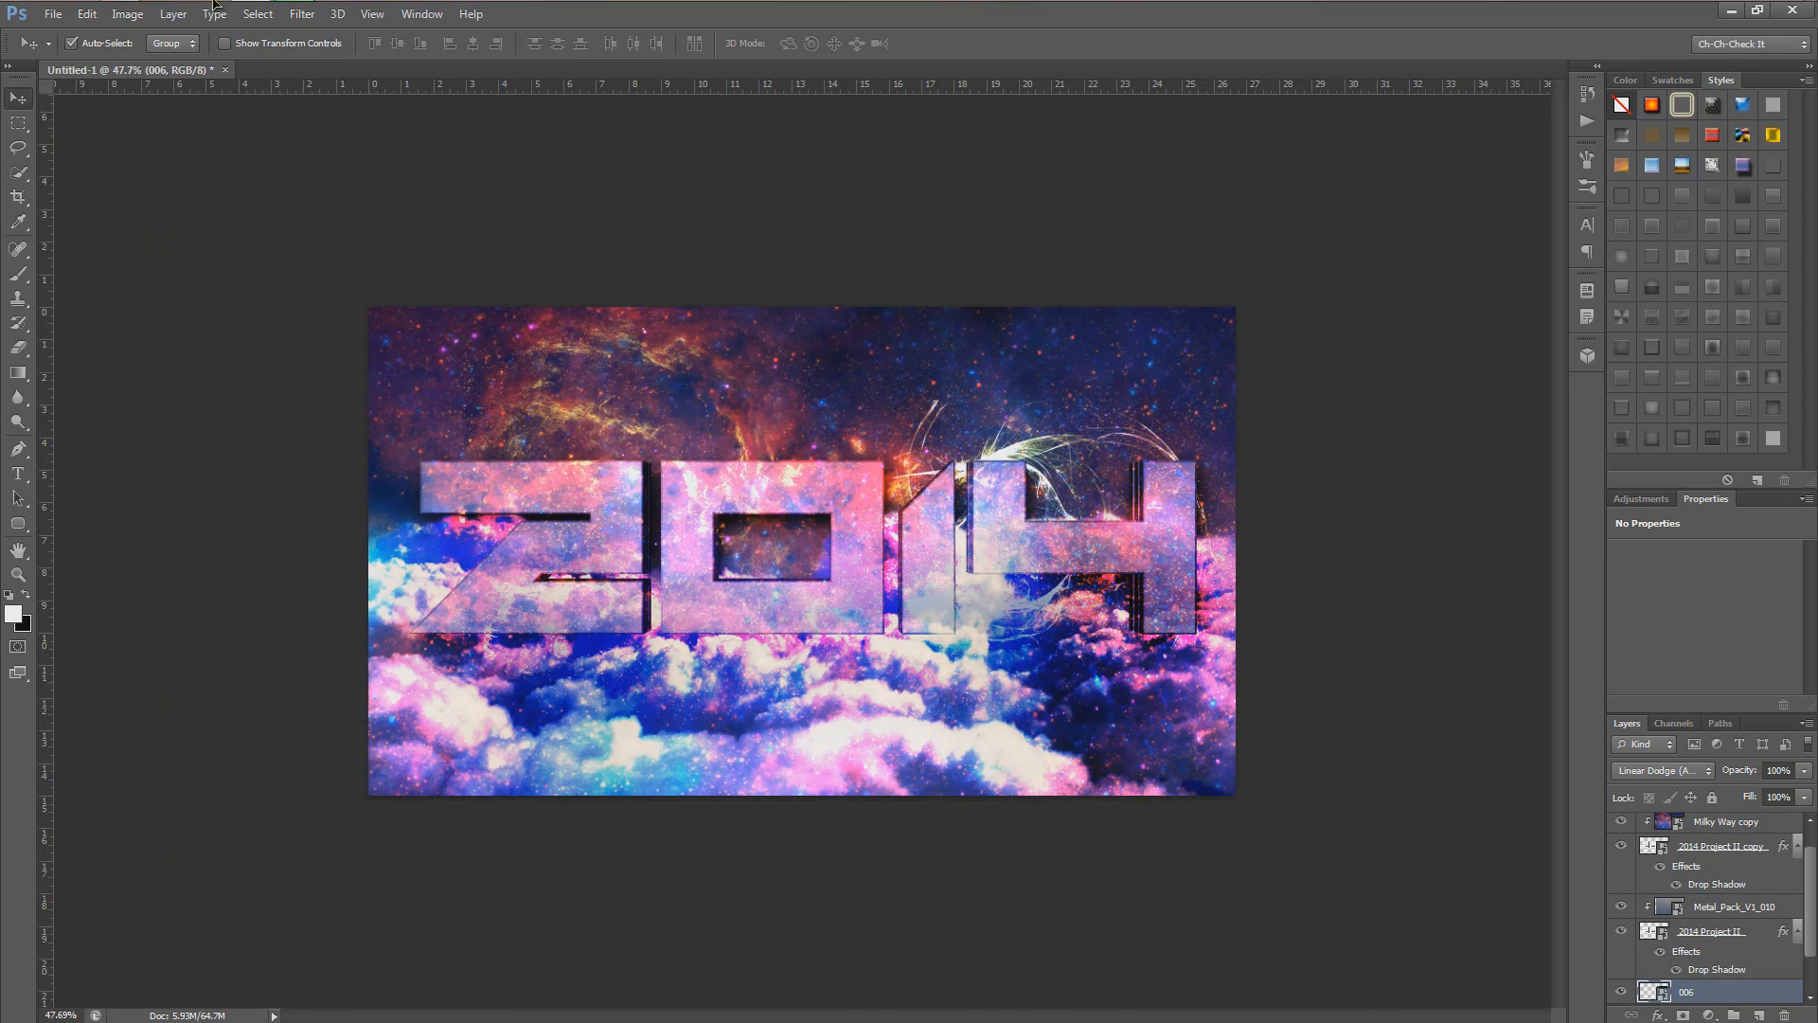
Step: Place wisp image 009, set it to Linear Dodge (Add), position it behind the digit 2 and commit it
click(251, 14)
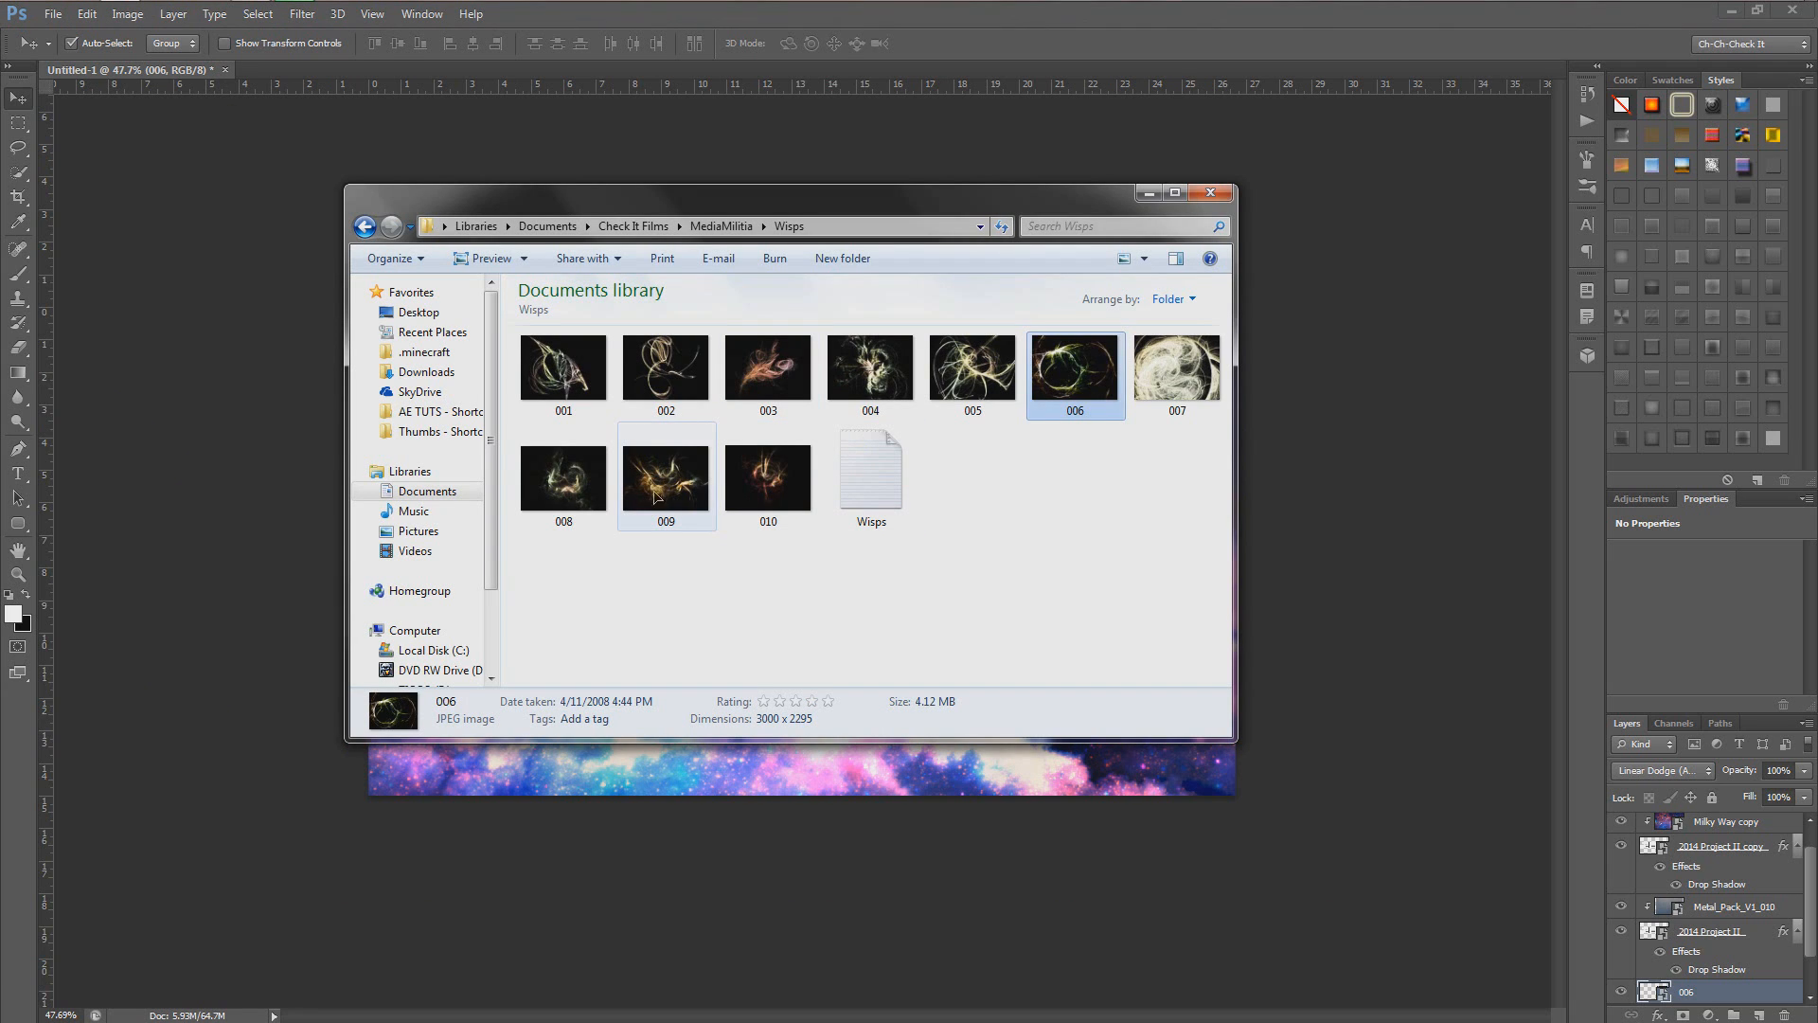
drag(665, 493, 1315, 611)
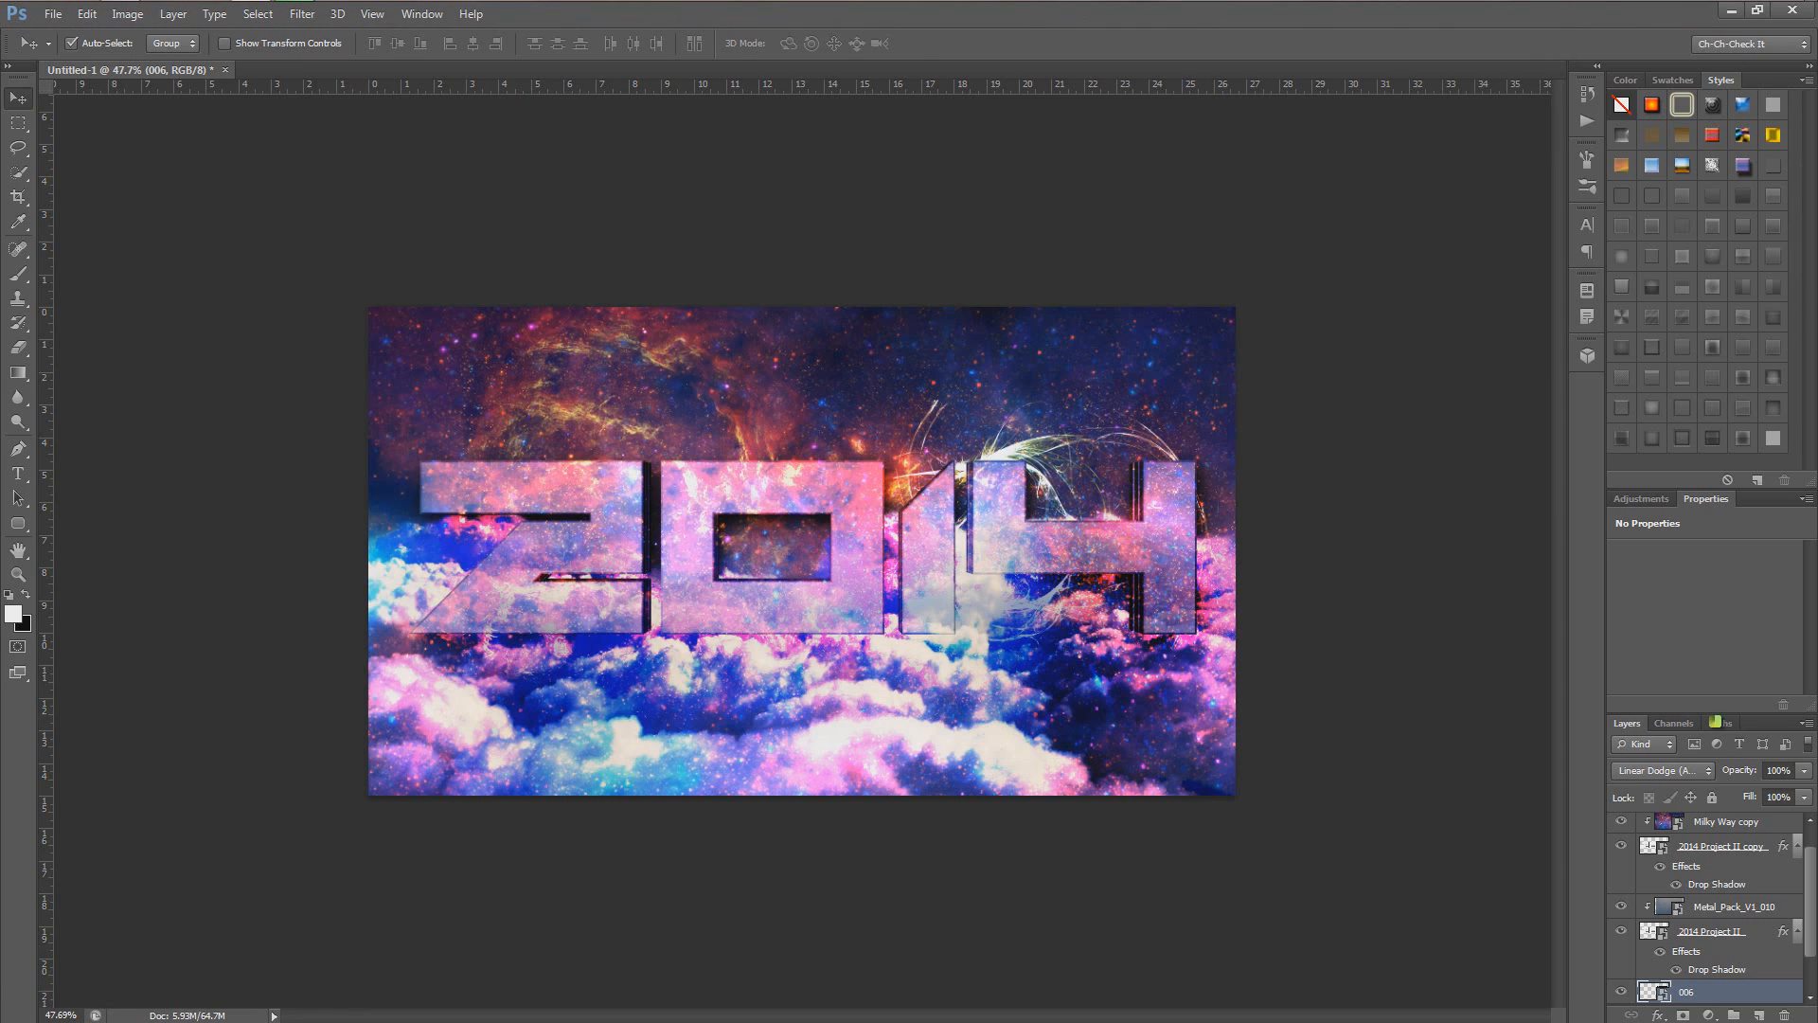
click(1662, 770)
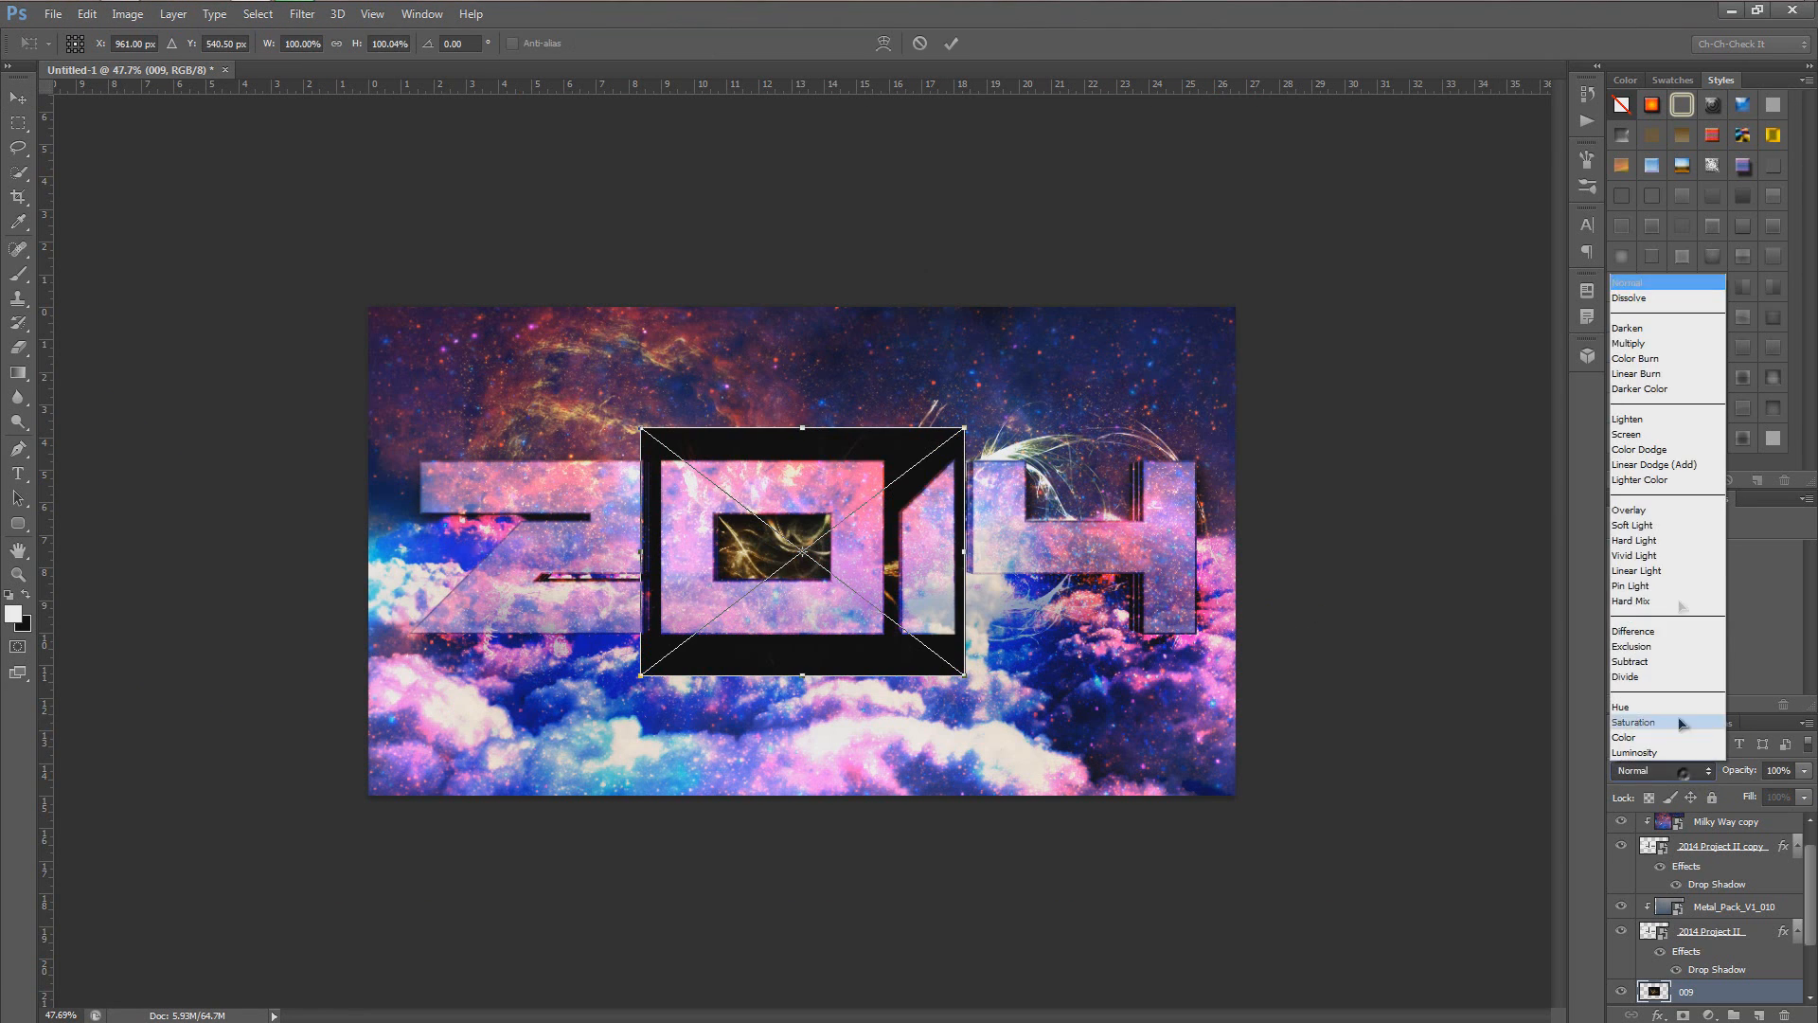
click(1662, 465)
drag(846, 560, 516, 493)
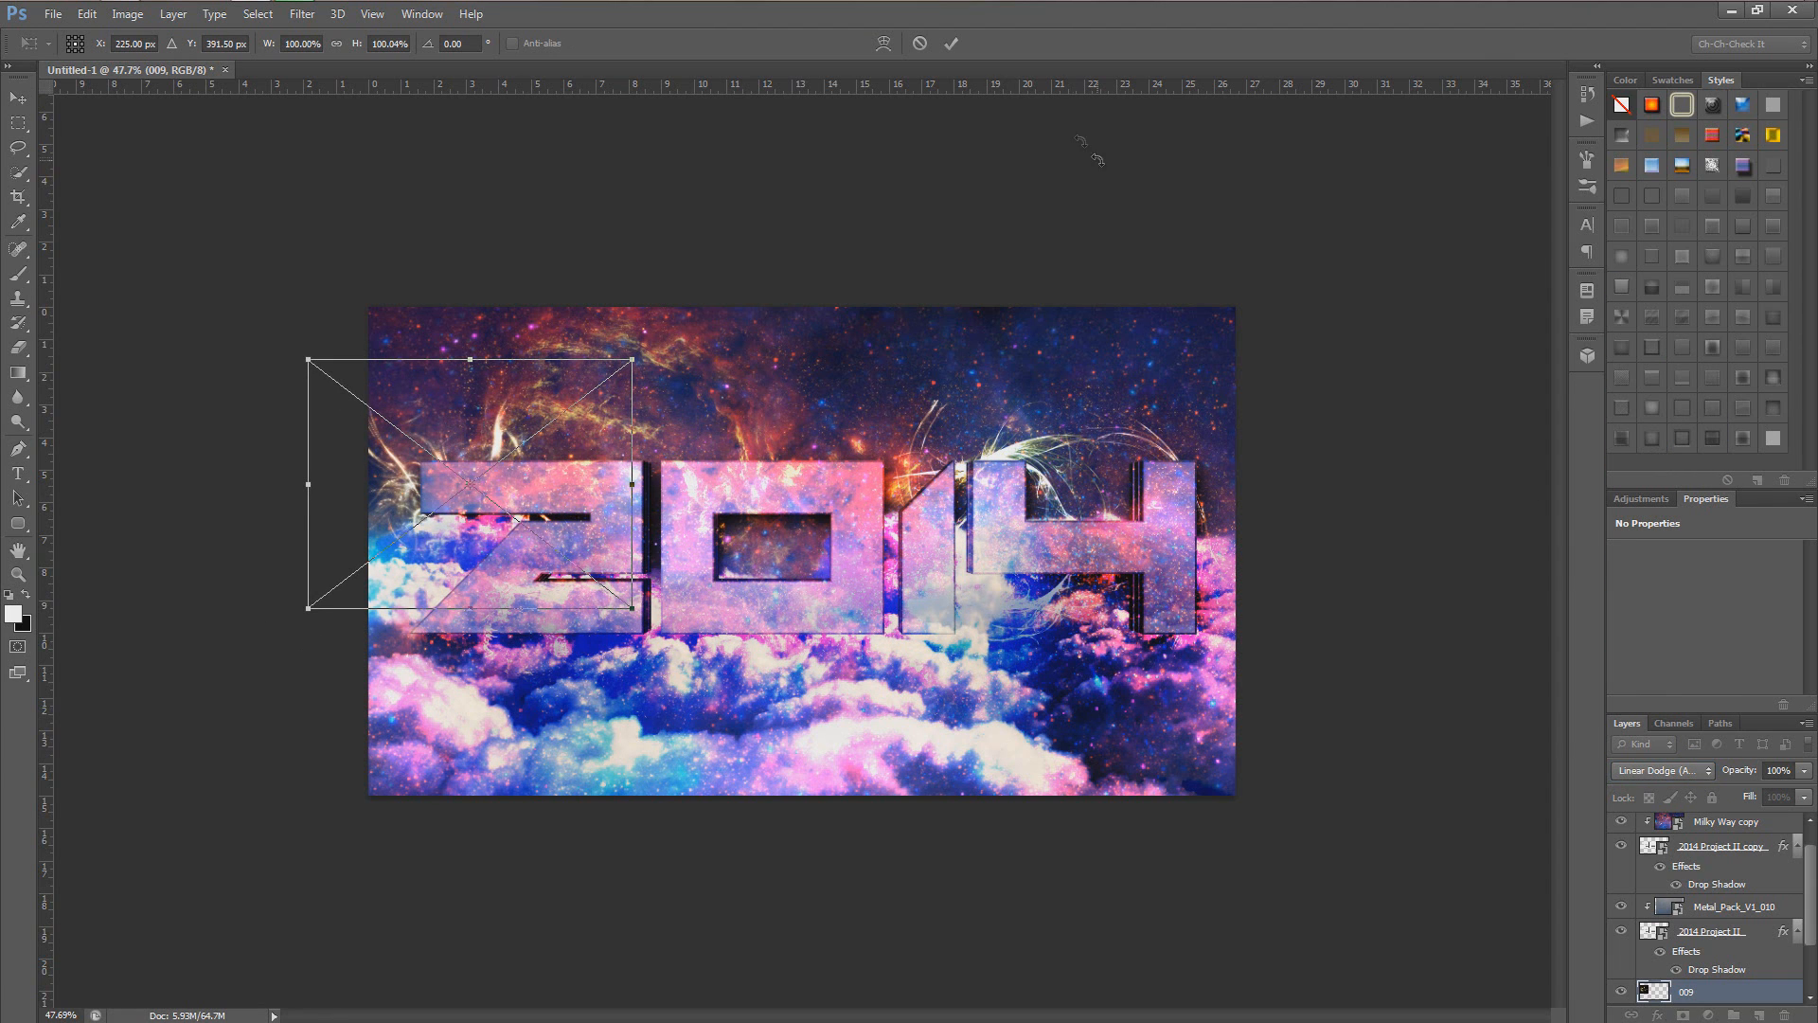
click(952, 48)
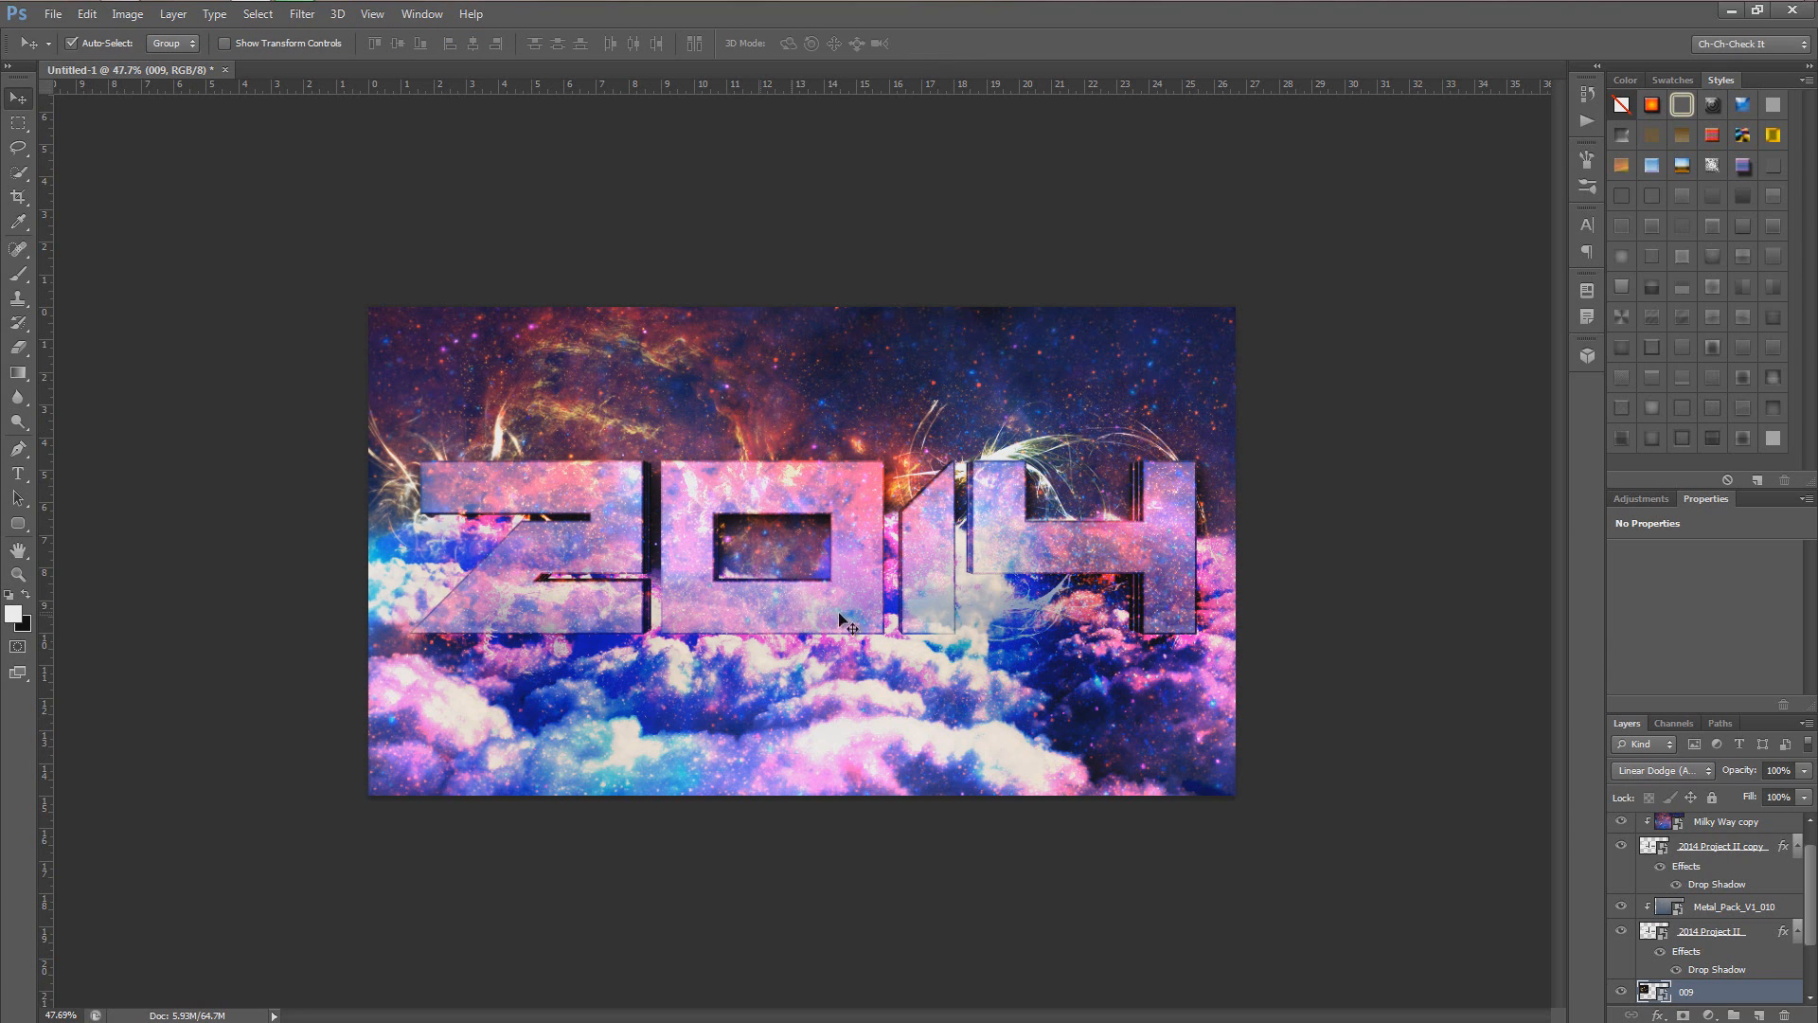
Step: Switch to the file explorer, place Media_Militia_Lighting_Effects_005 from the Lighting Effects folder and set it to Linear Dodge (Add)
click(251, 14)
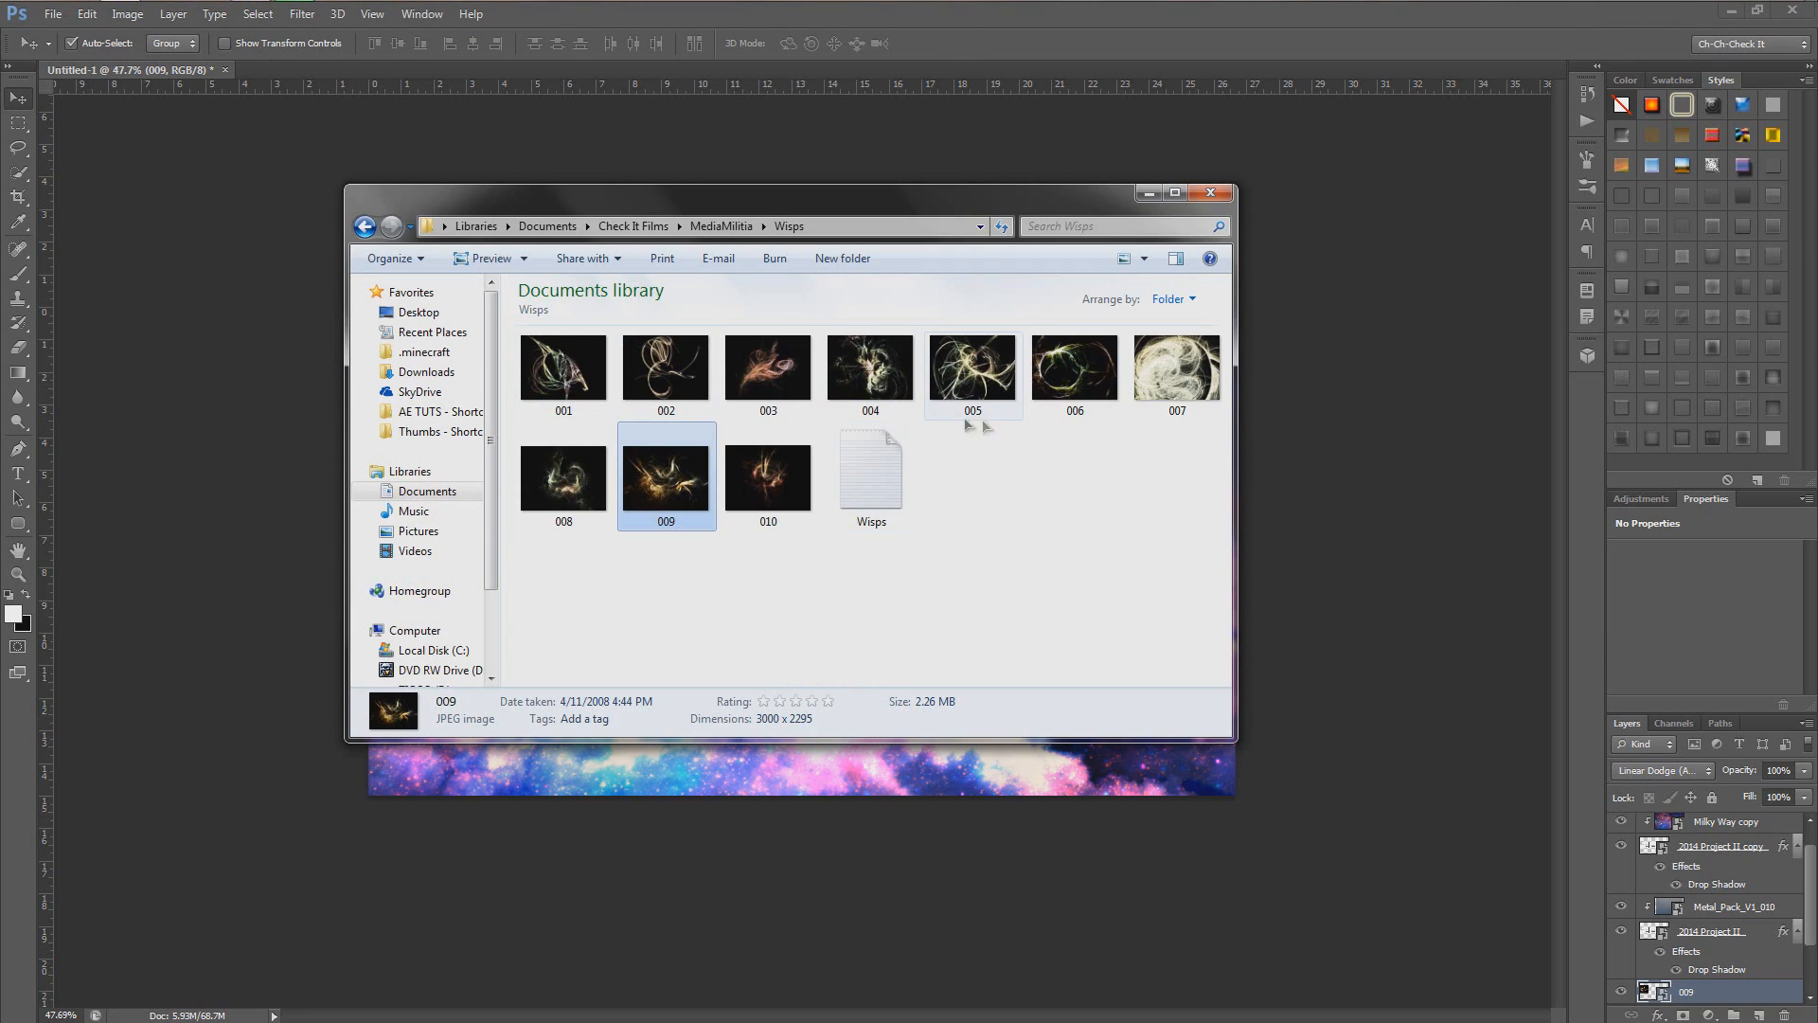
click(370, 230)
scroll(732, 474, up, 5)
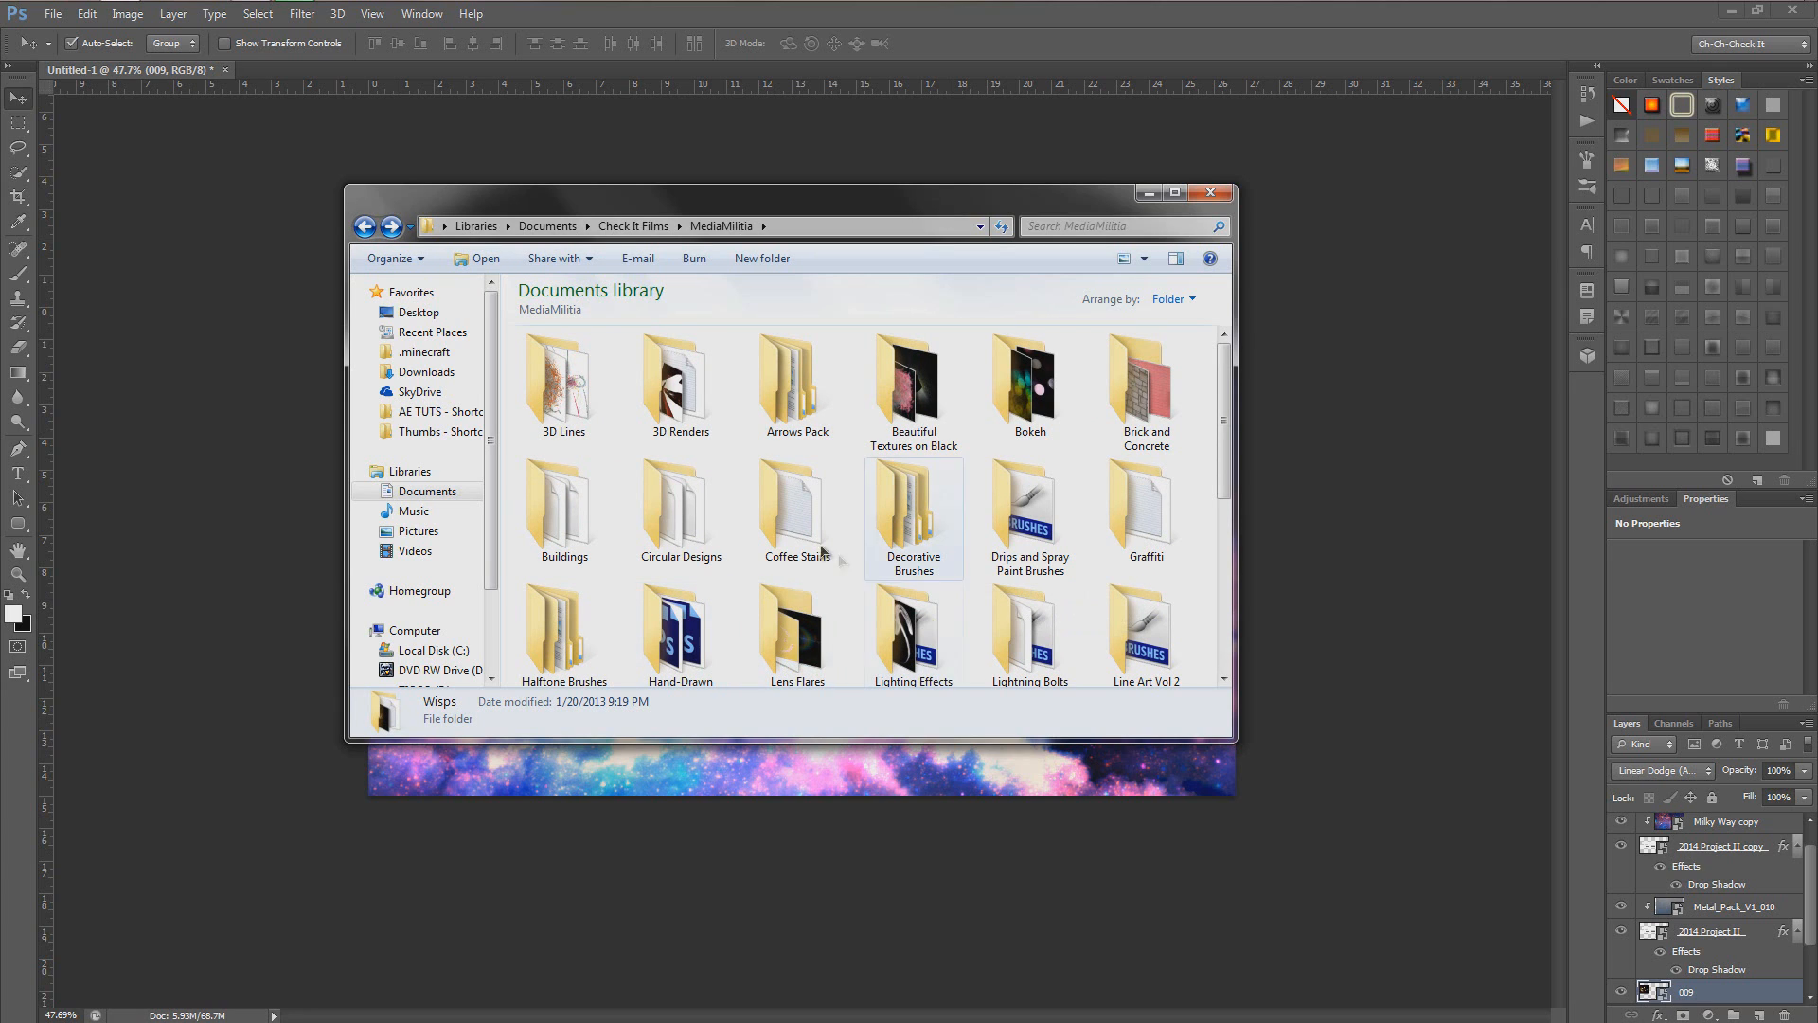
double_click(904, 632)
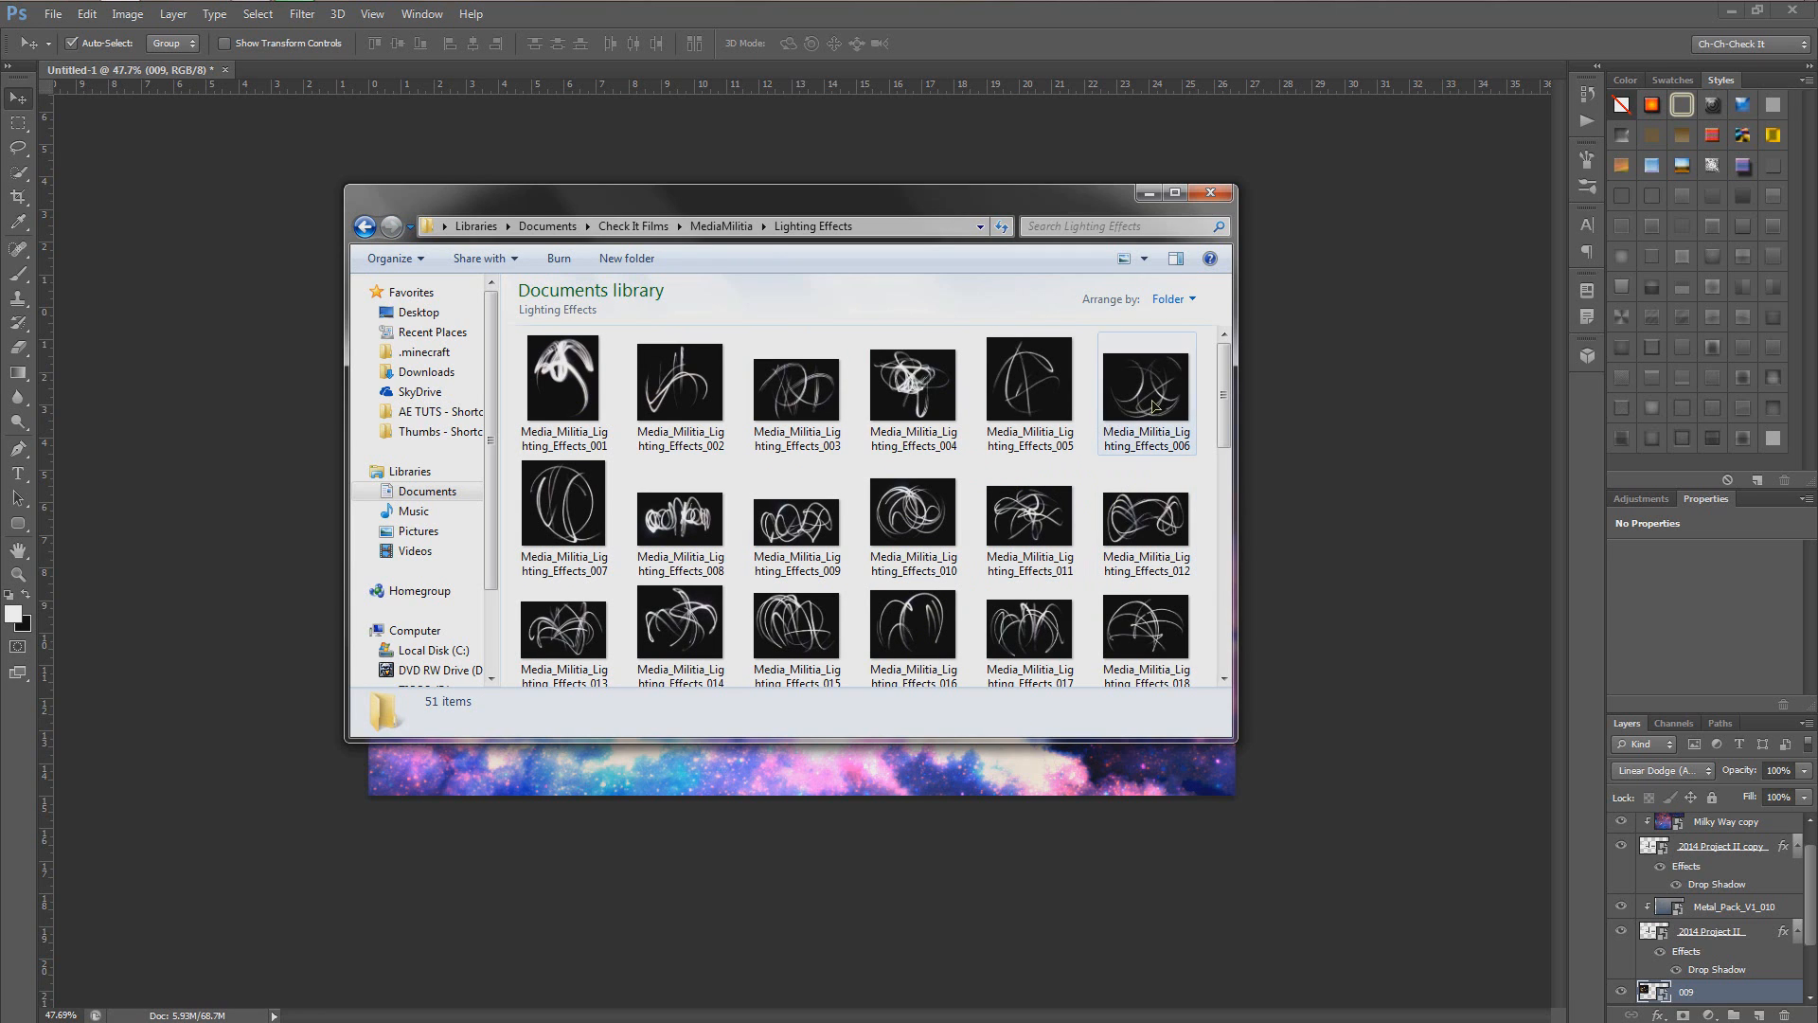
drag(1058, 407, 1312, 453)
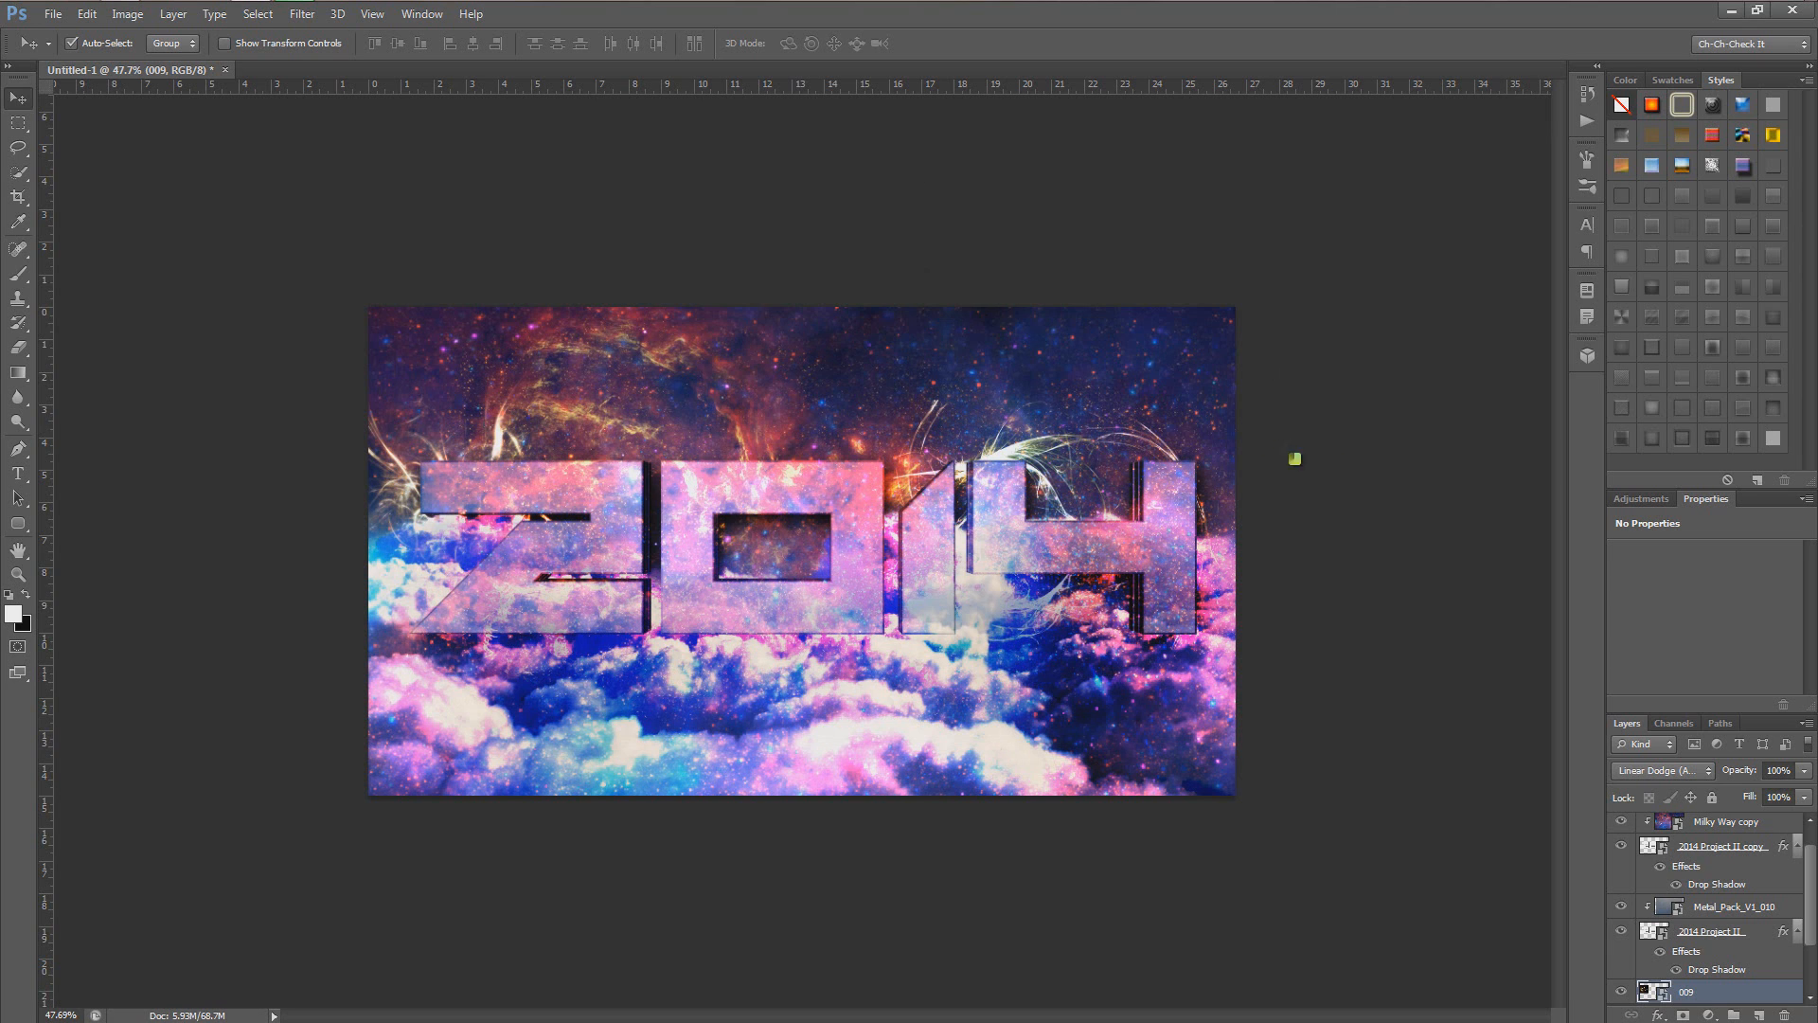
click(1672, 772)
click(1669, 466)
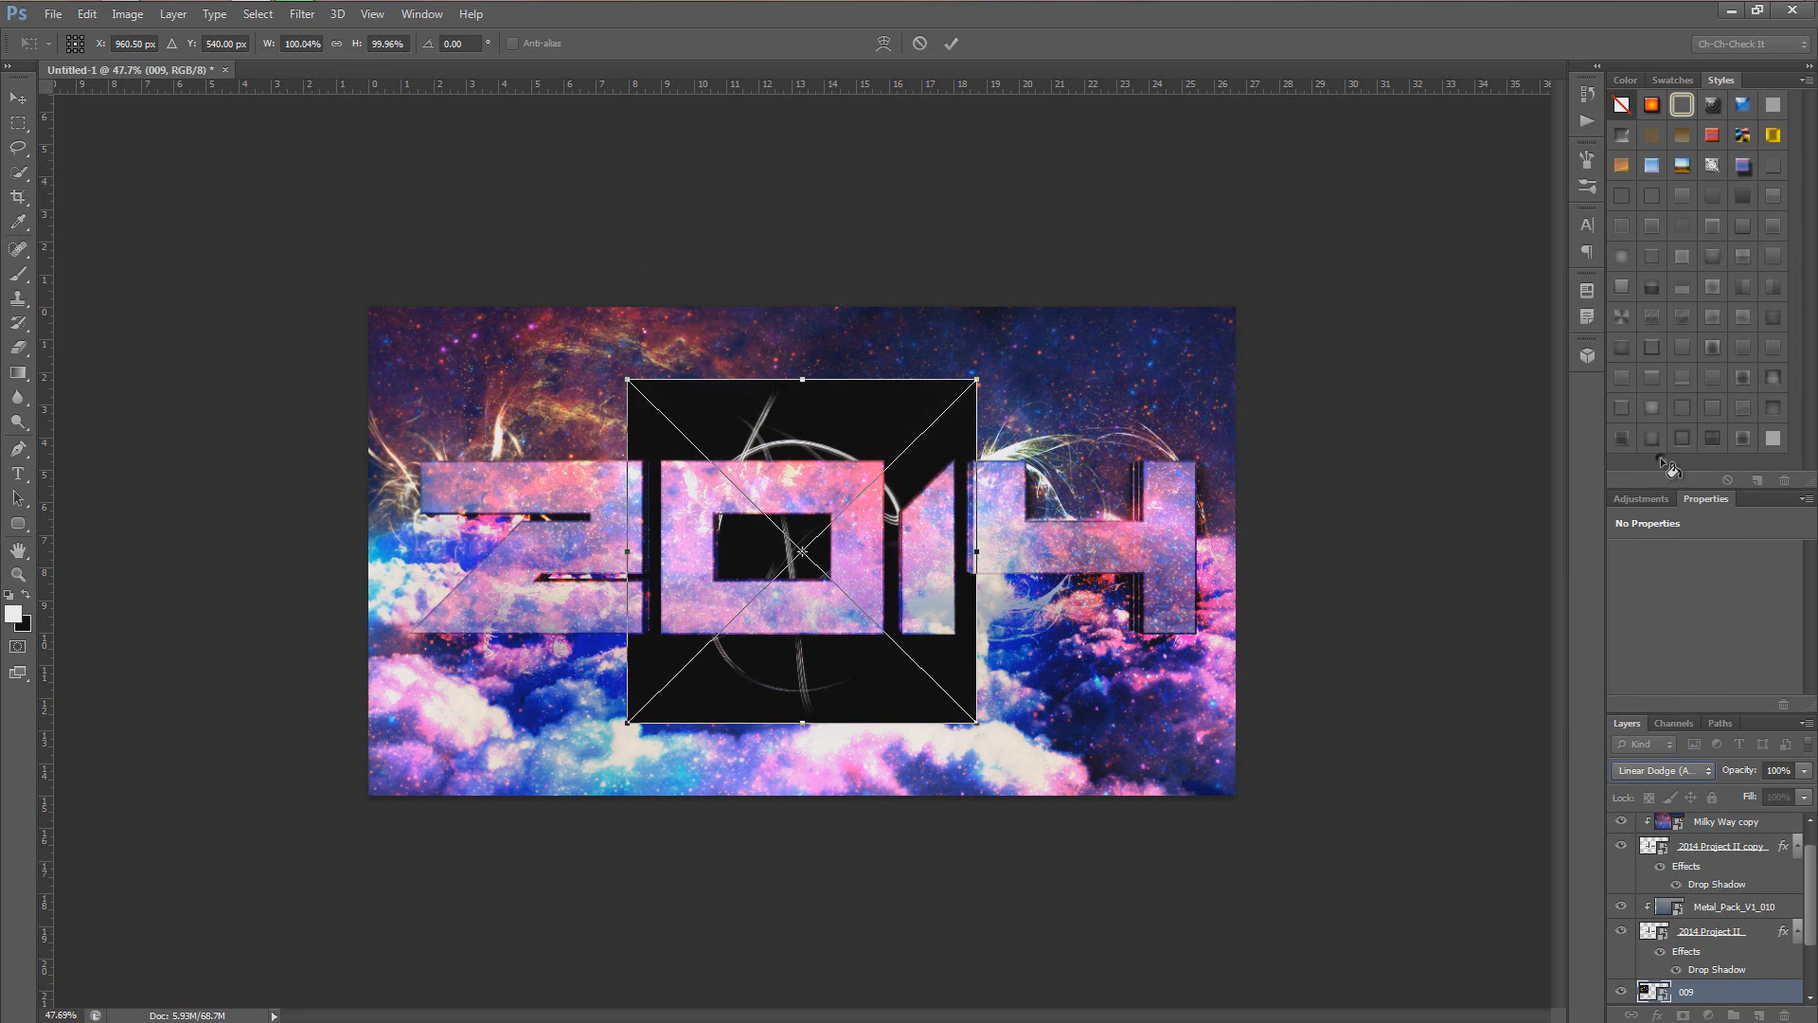
Step: Rotate and position the placed lighting effect behind the digit 0 and commit the placement
drag(871, 495, 788, 566)
drag(911, 720, 900, 497)
drag(862, 629, 861, 553)
click(943, 43)
Step: Move the 006 wisp lower behind the digit 4, rotate it to -26.25° and commit the transform
drag(1038, 447, 1138, 524)
key(ctrl+t)
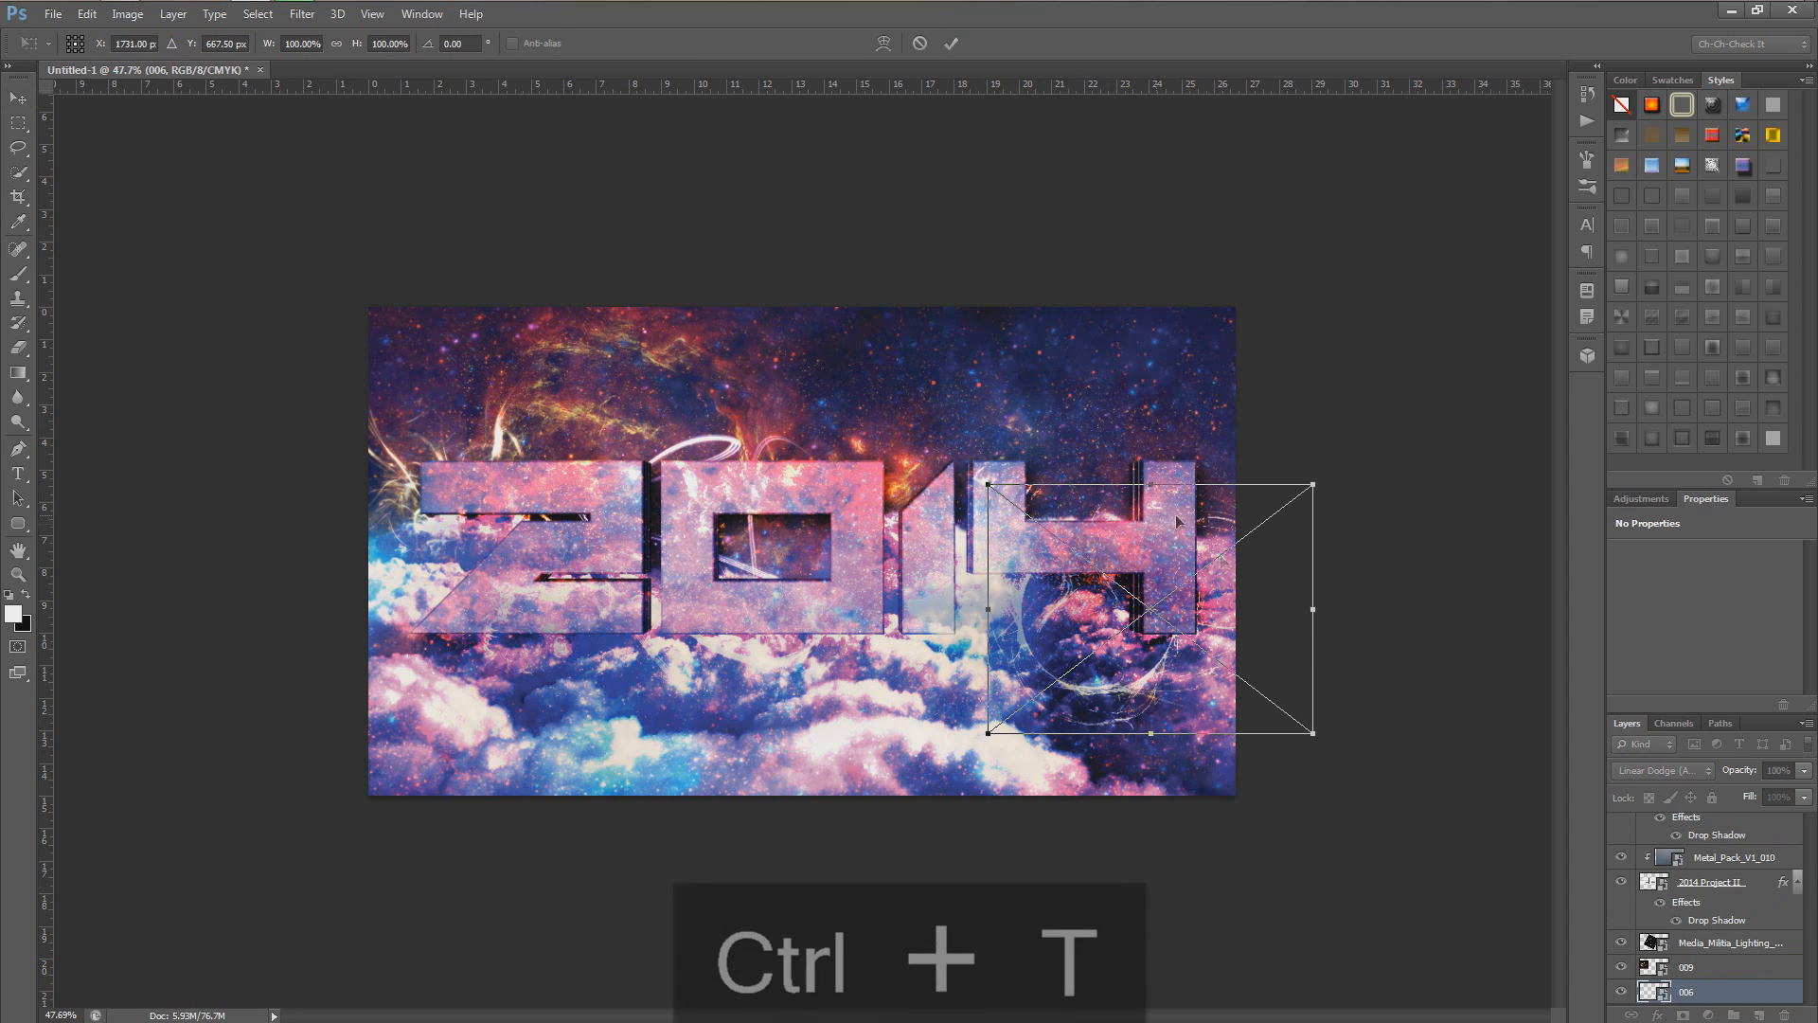
drag(1367, 704, 1368, 648)
drag(1253, 594, 1239, 553)
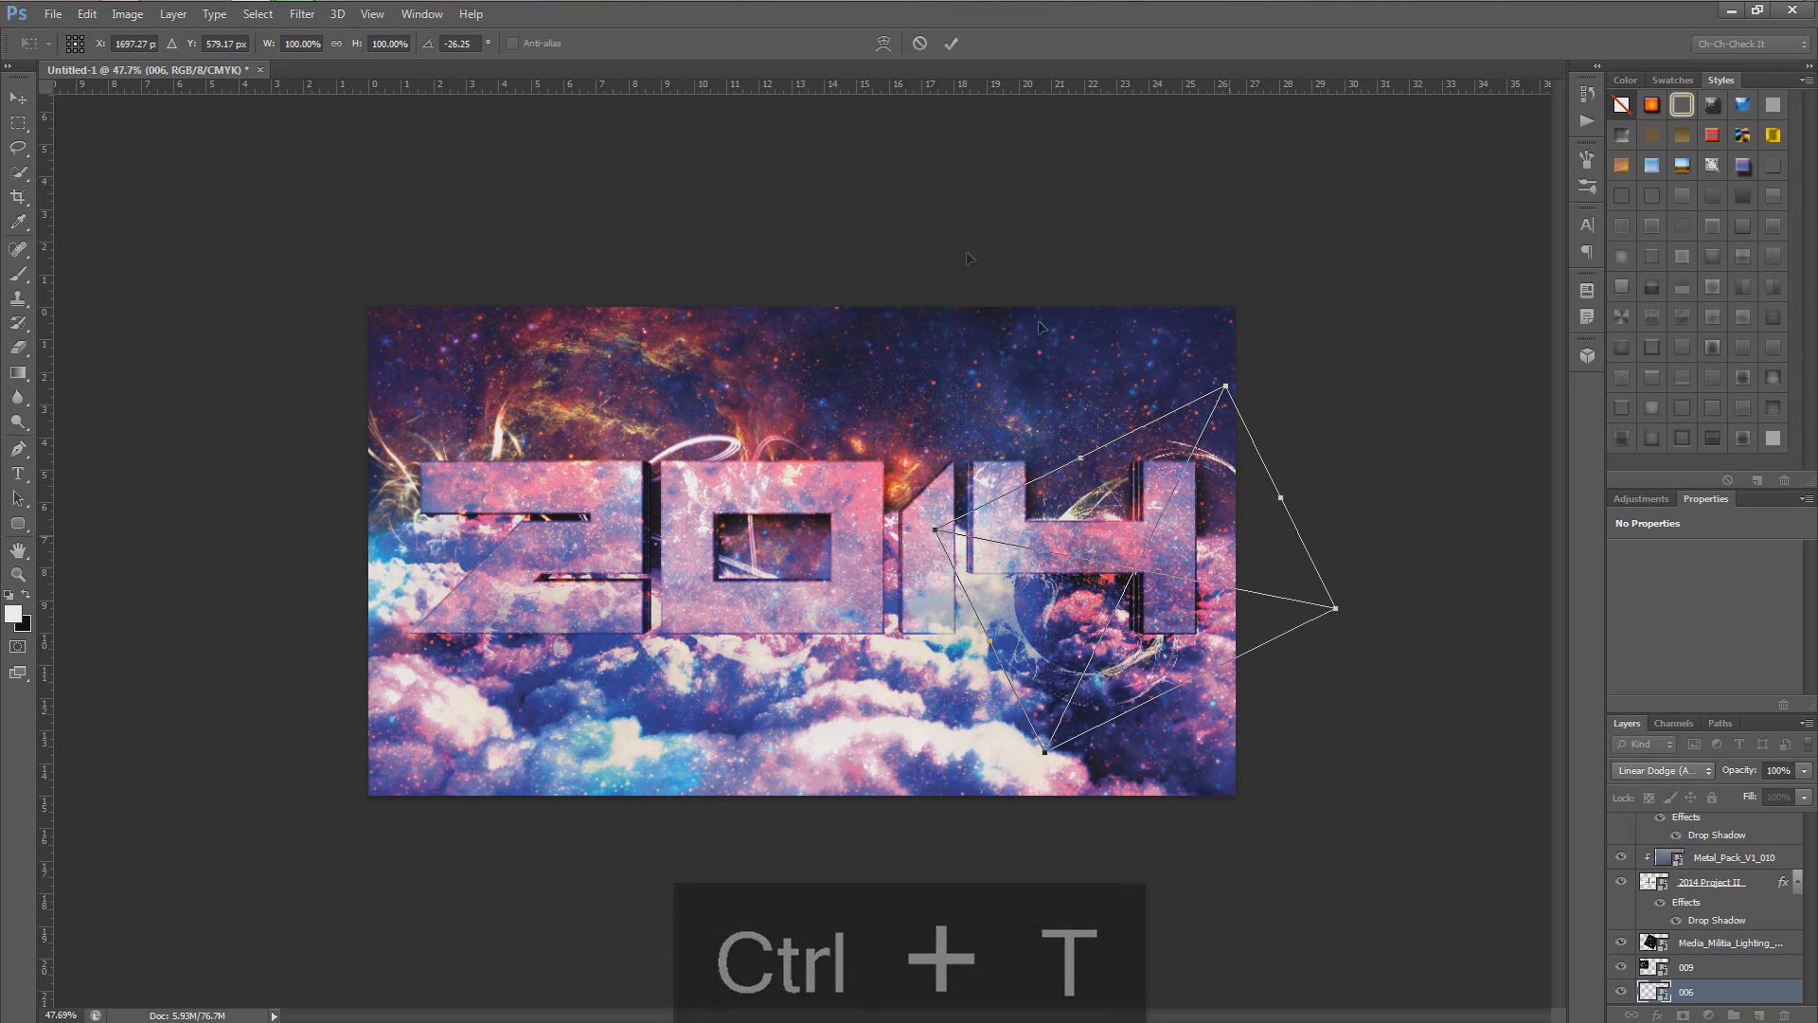
click(952, 45)
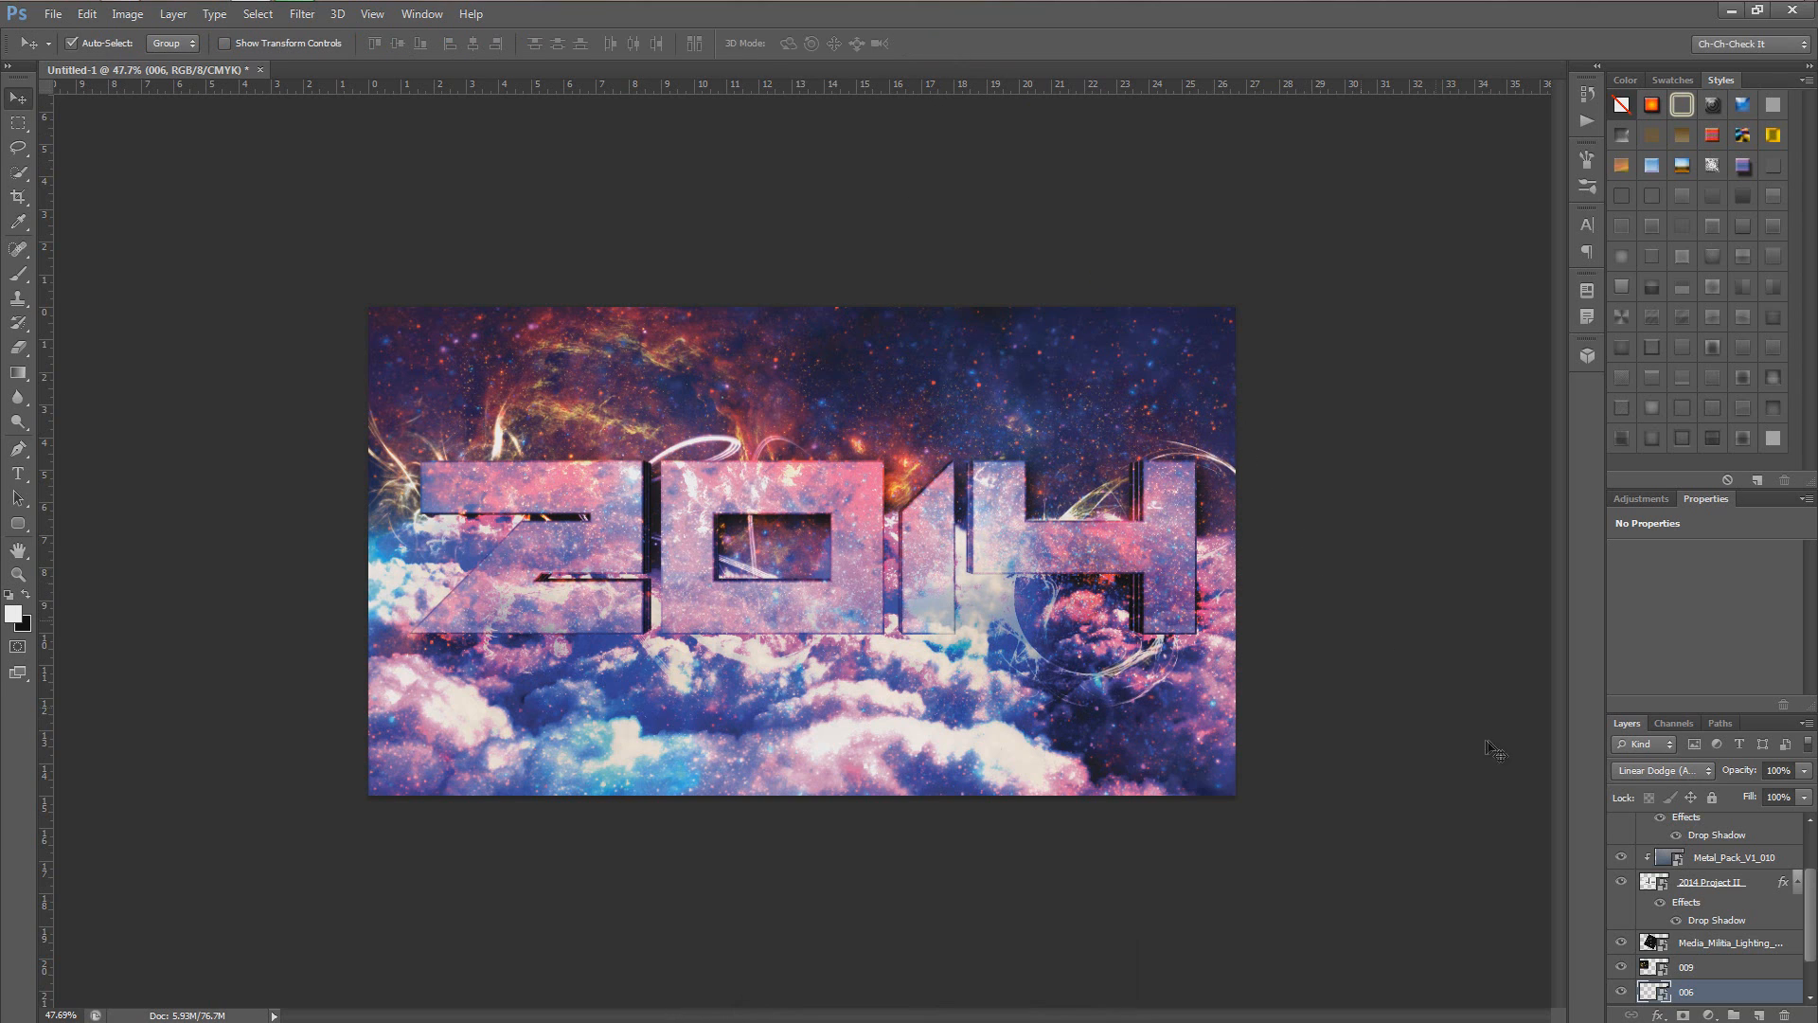
Step: Select the Clouds layer, switch to the desktop and place the Clock image above it
click(1701, 943)
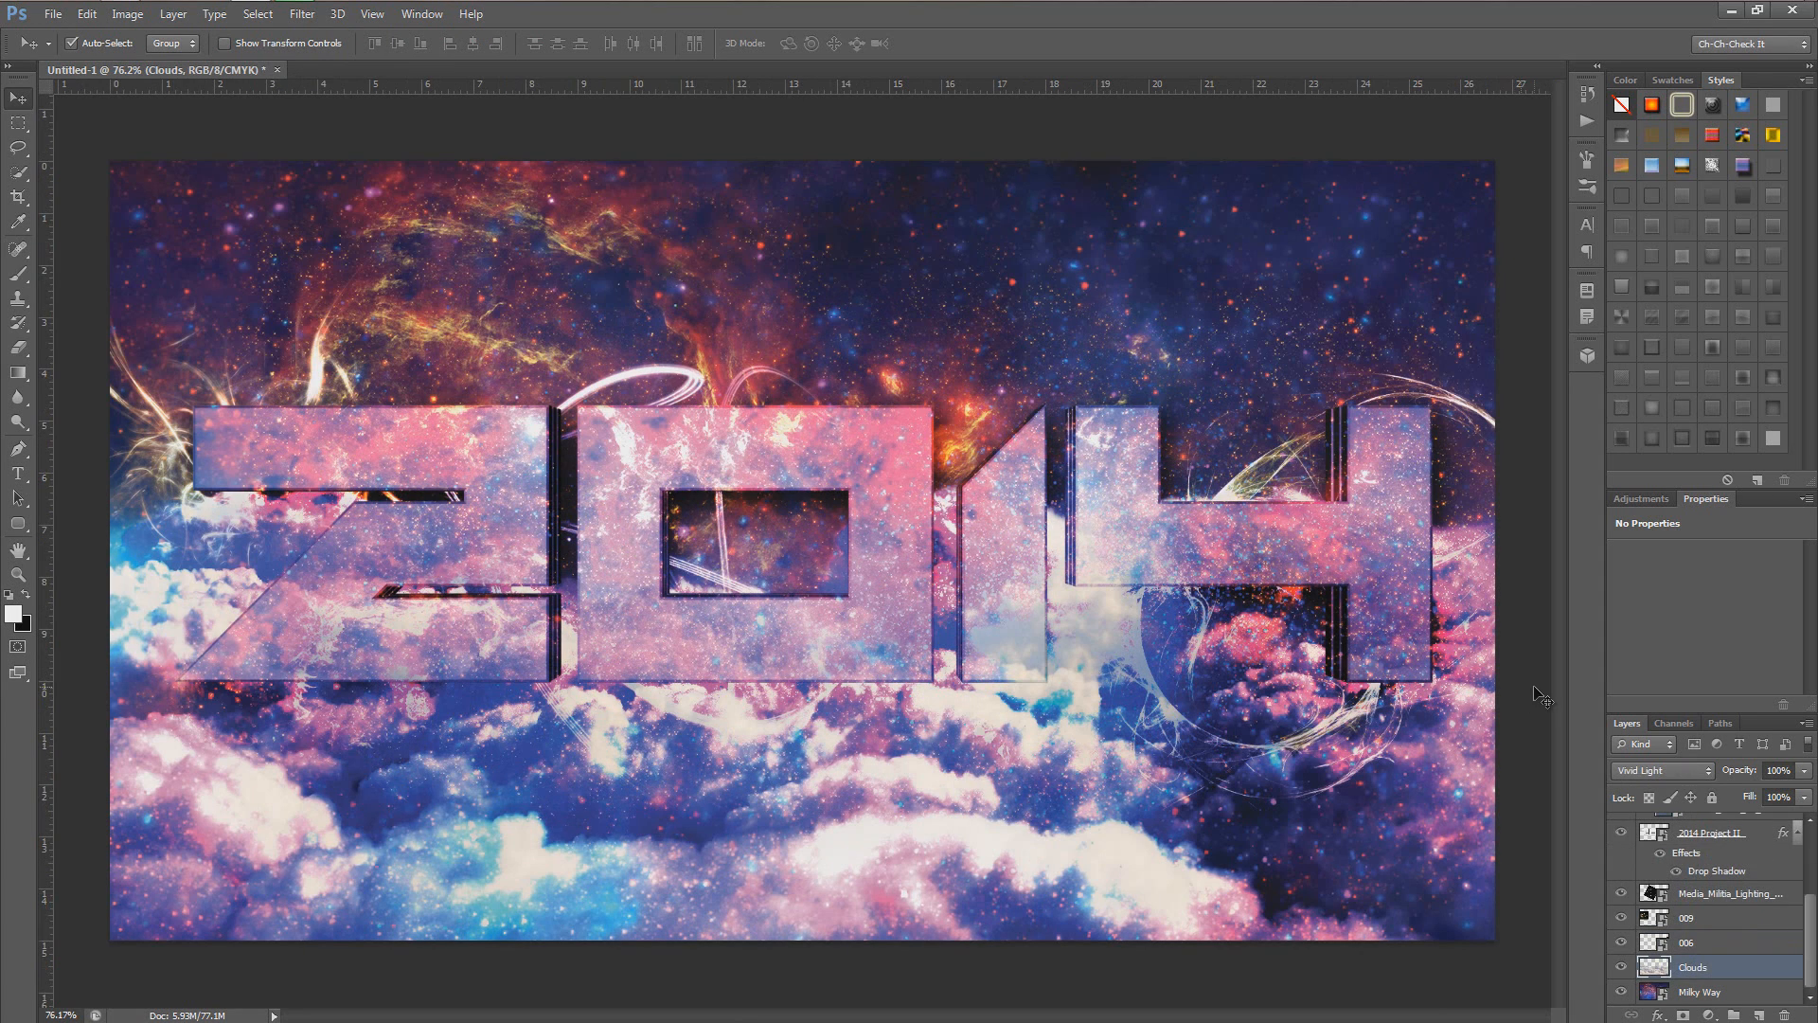
click(126, 15)
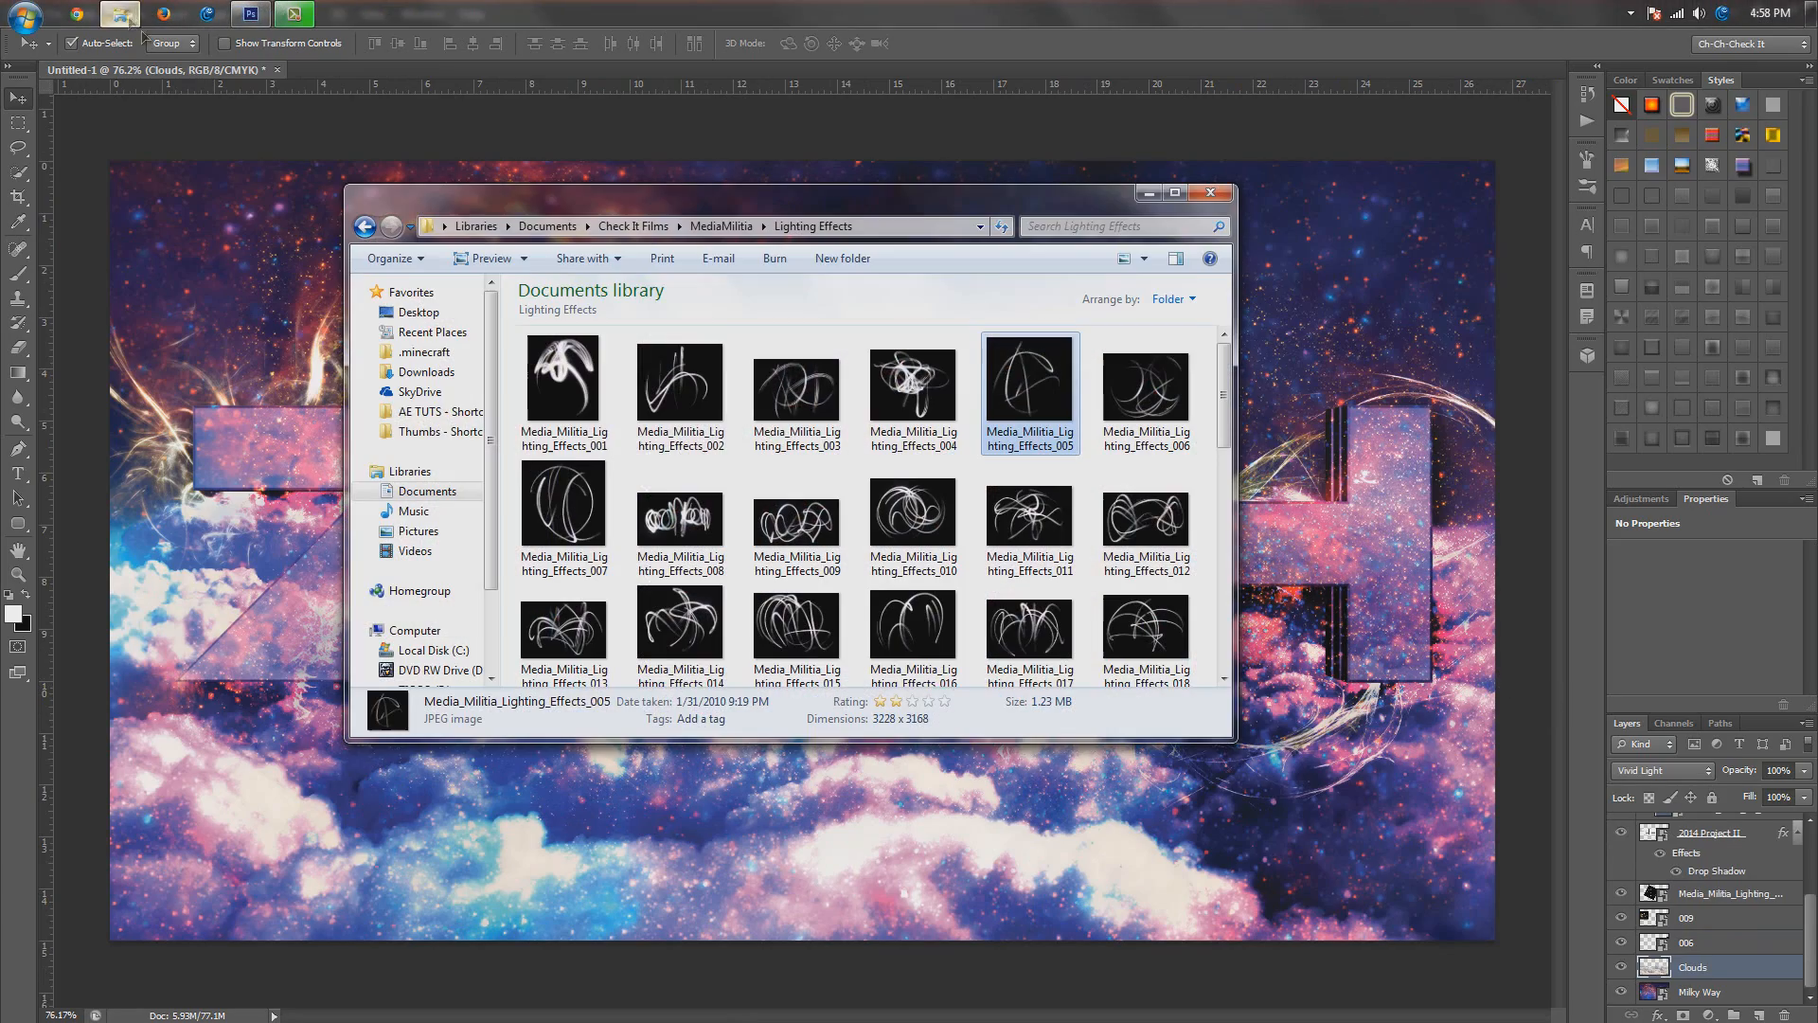
click(1150, 193)
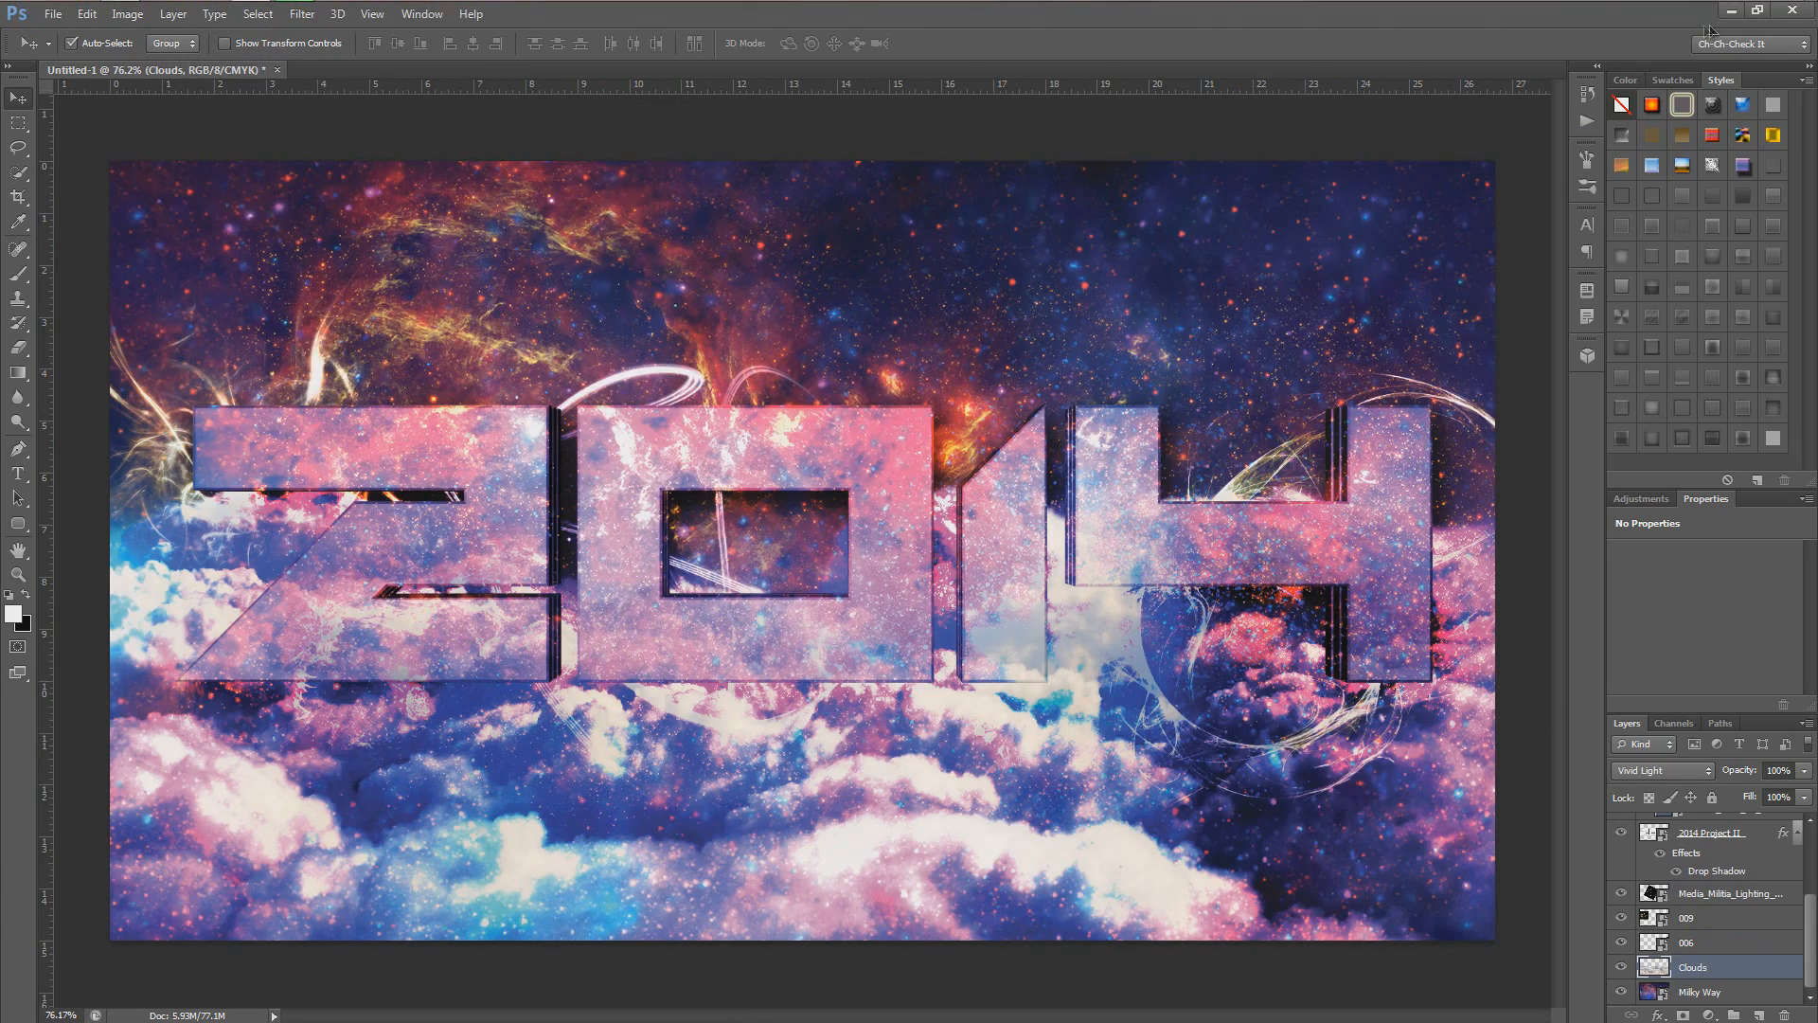
click(1731, 12)
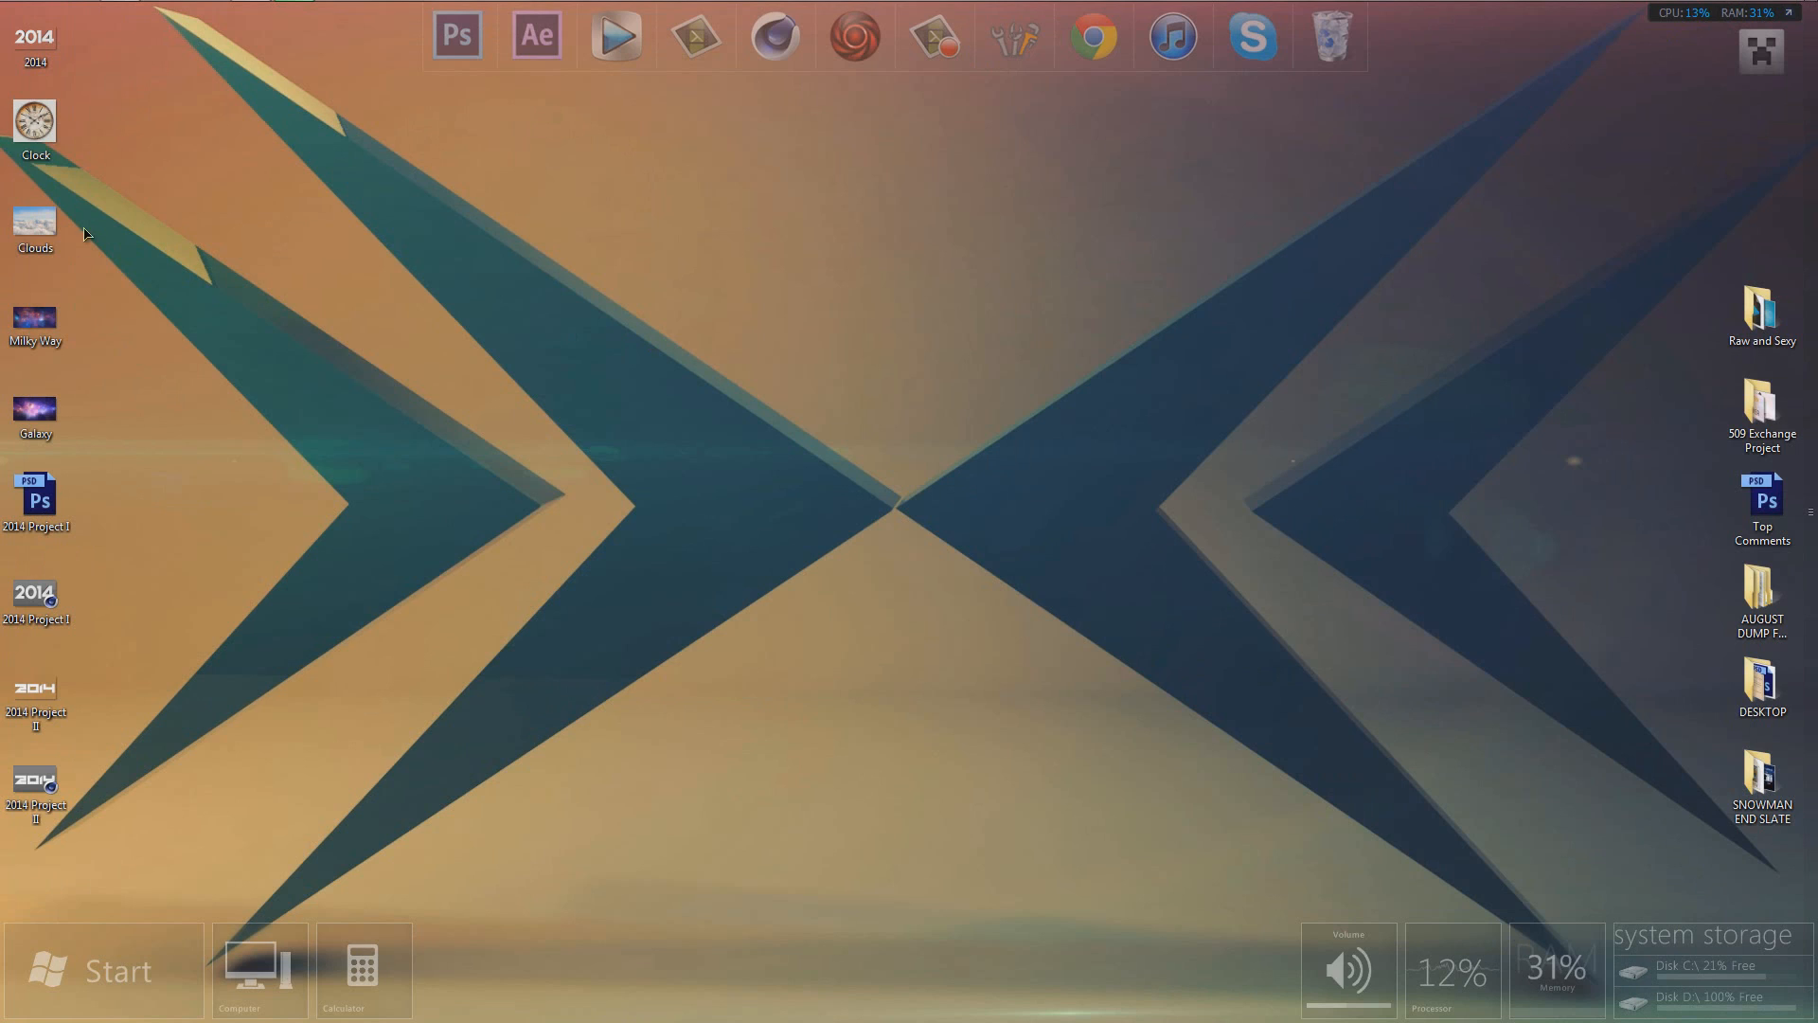
drag(48, 137, 521, 457)
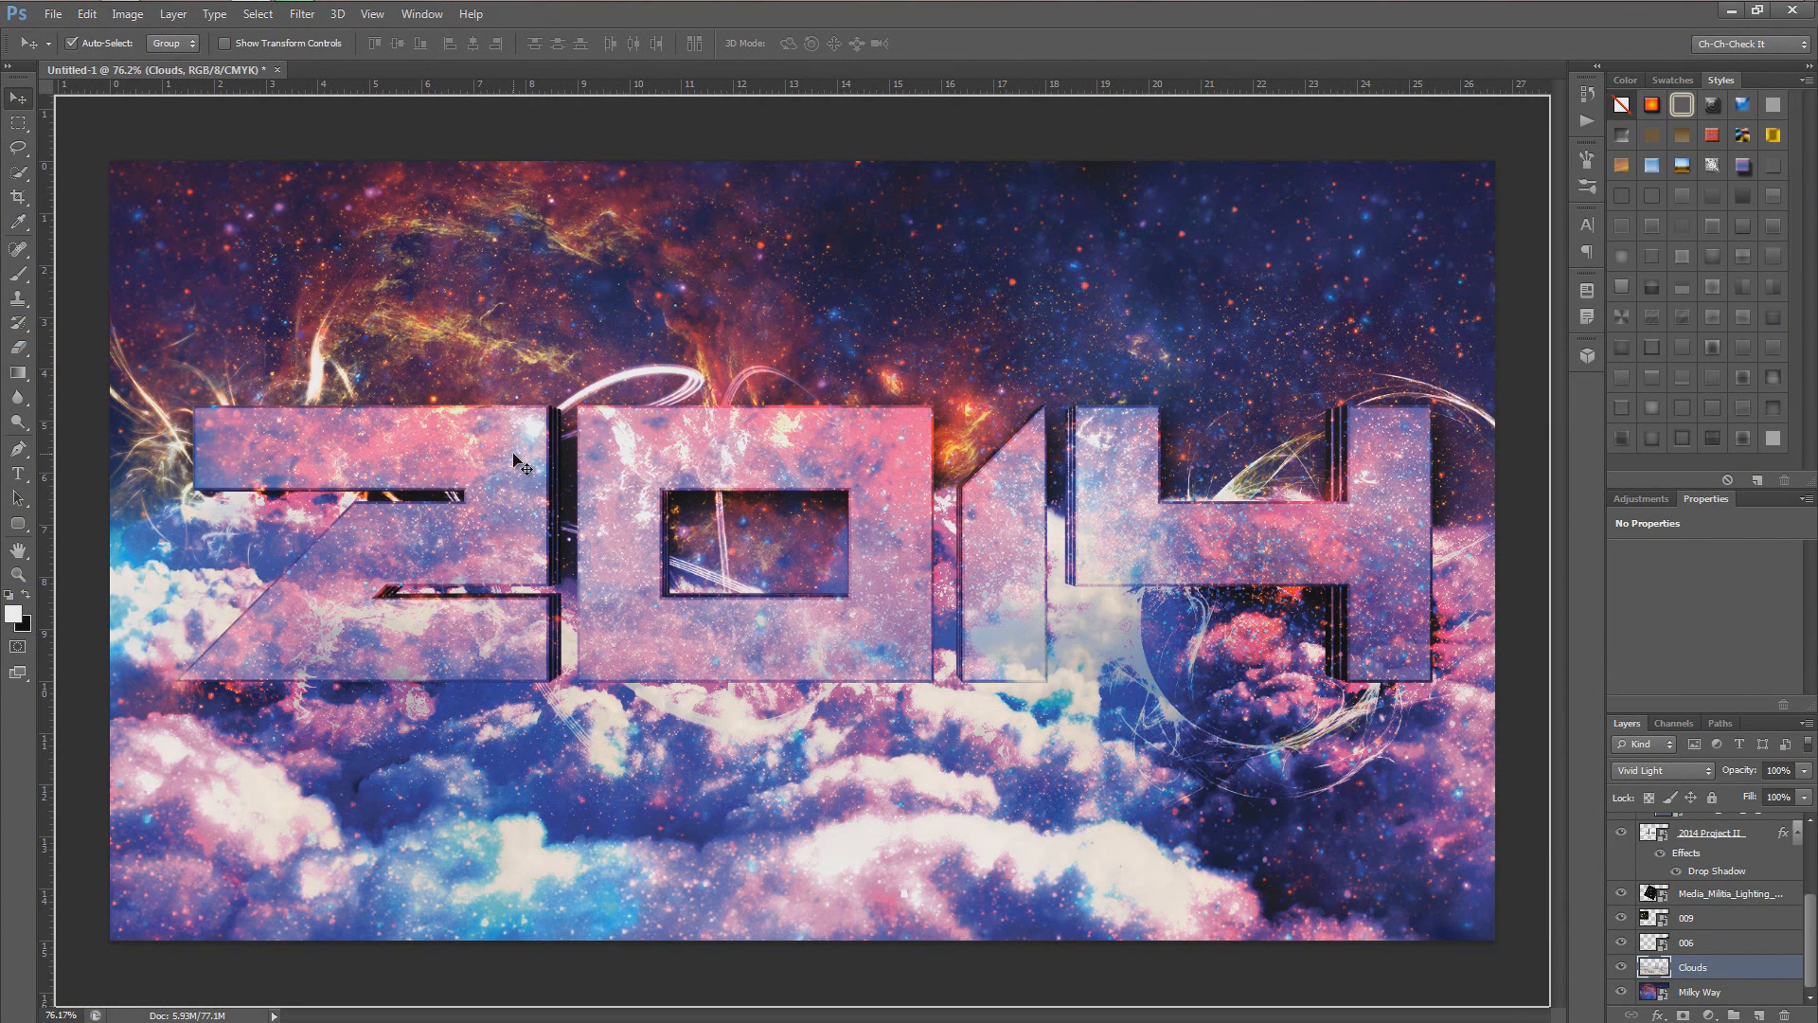
Step: Position the clock behind the digits 2 and 0, commit it and set its blend mode to Divide
drag(1086, 324, 896, 246)
click(951, 42)
click(1677, 772)
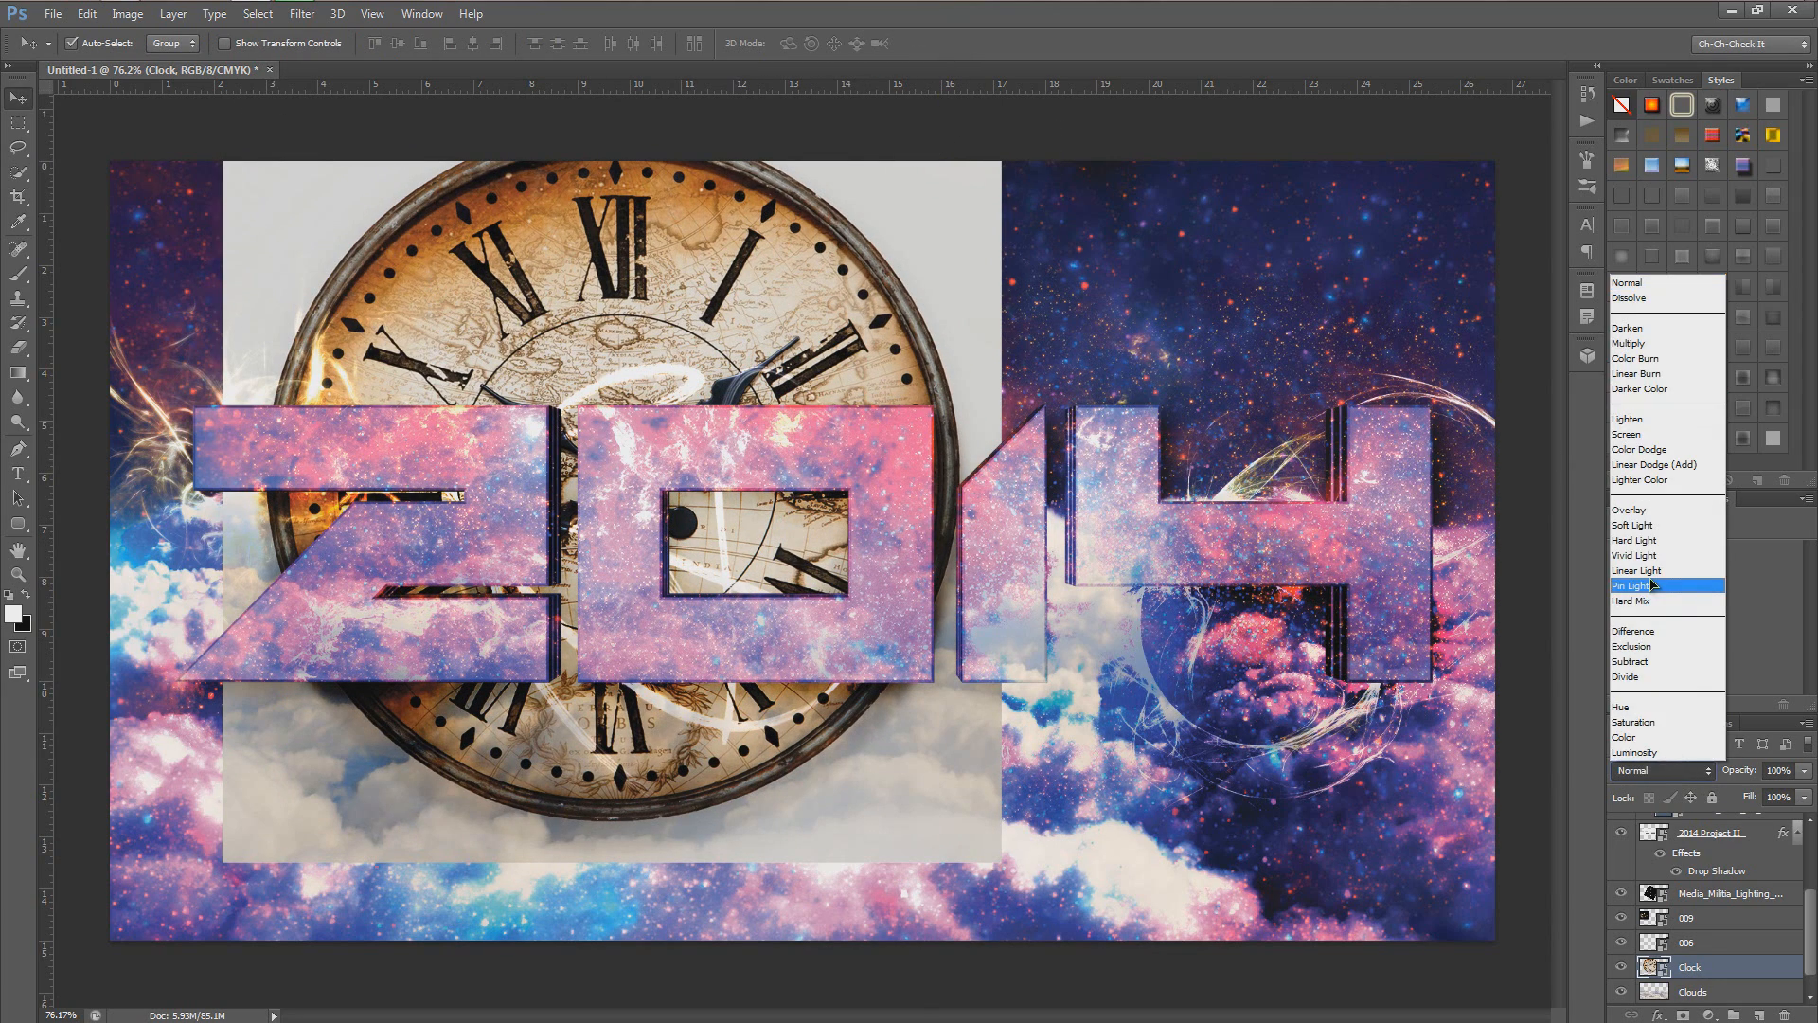
click(1637, 676)
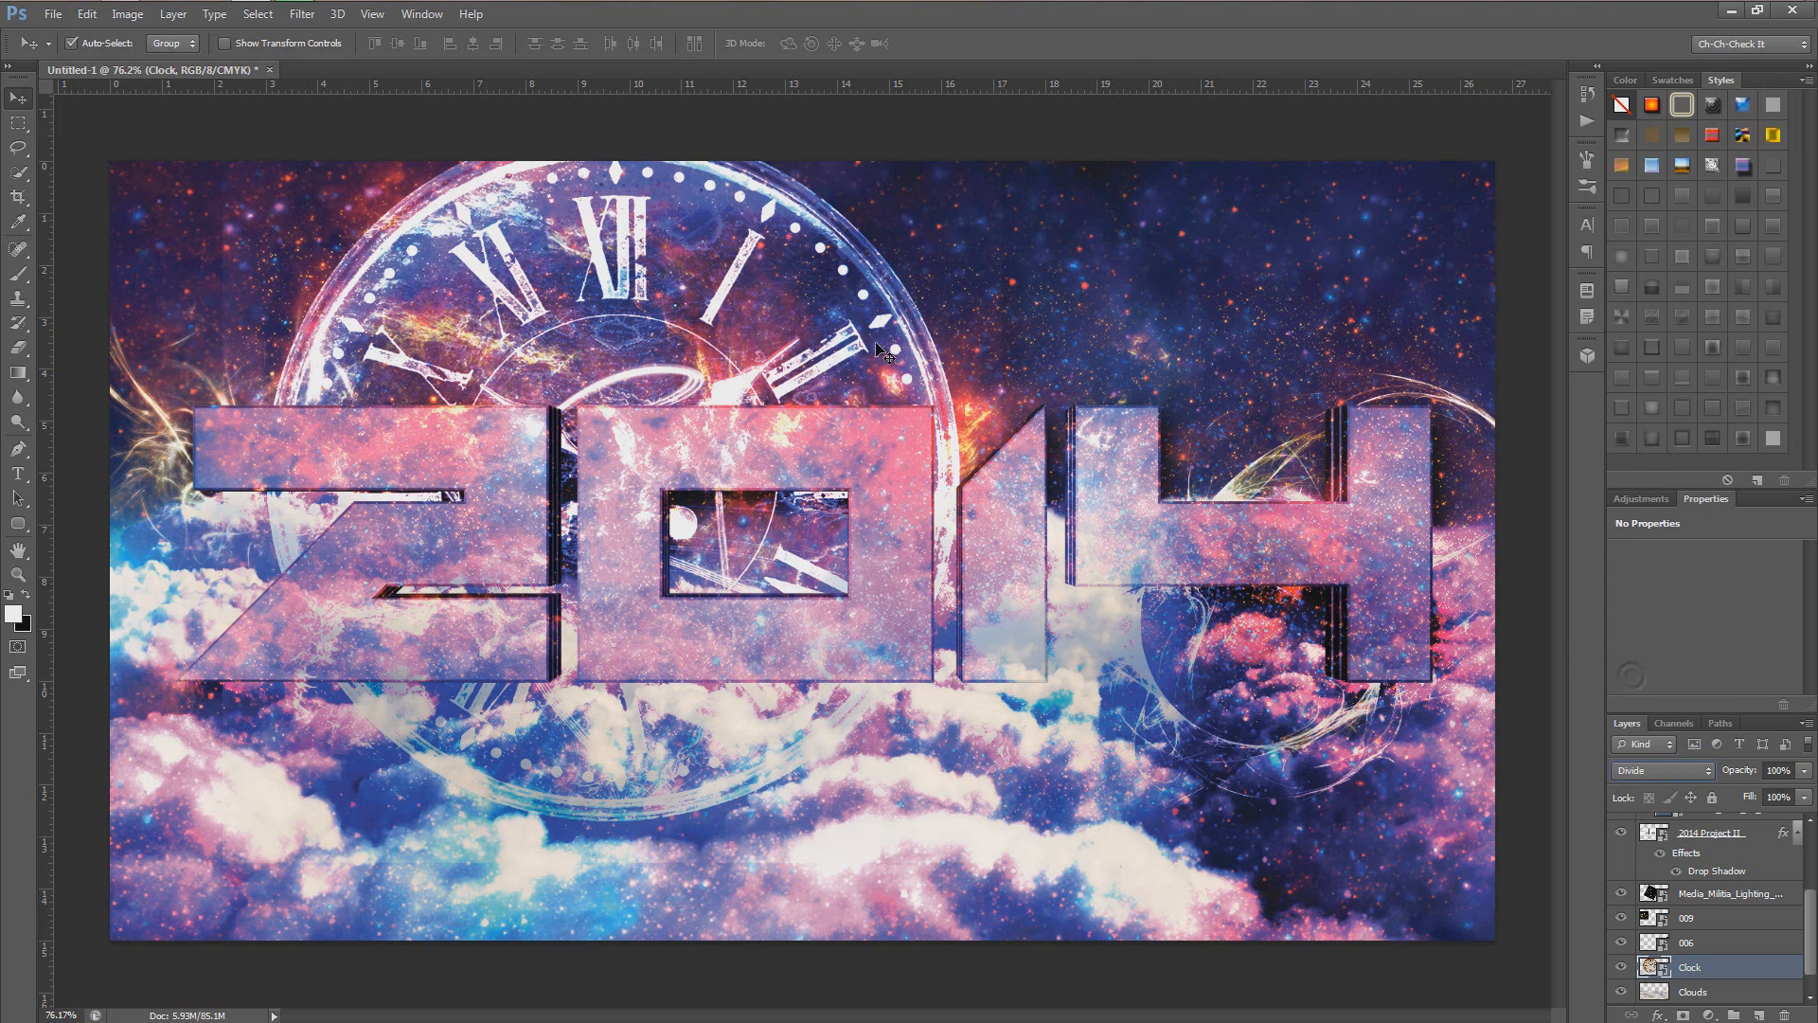
mouse_move(783, 333)
mouse_down()
mouse_move(663, 194)
mouse_move(644, 267)
mouse_up()
key(ctrl+z)
scroll(1719, 907, up, 1)
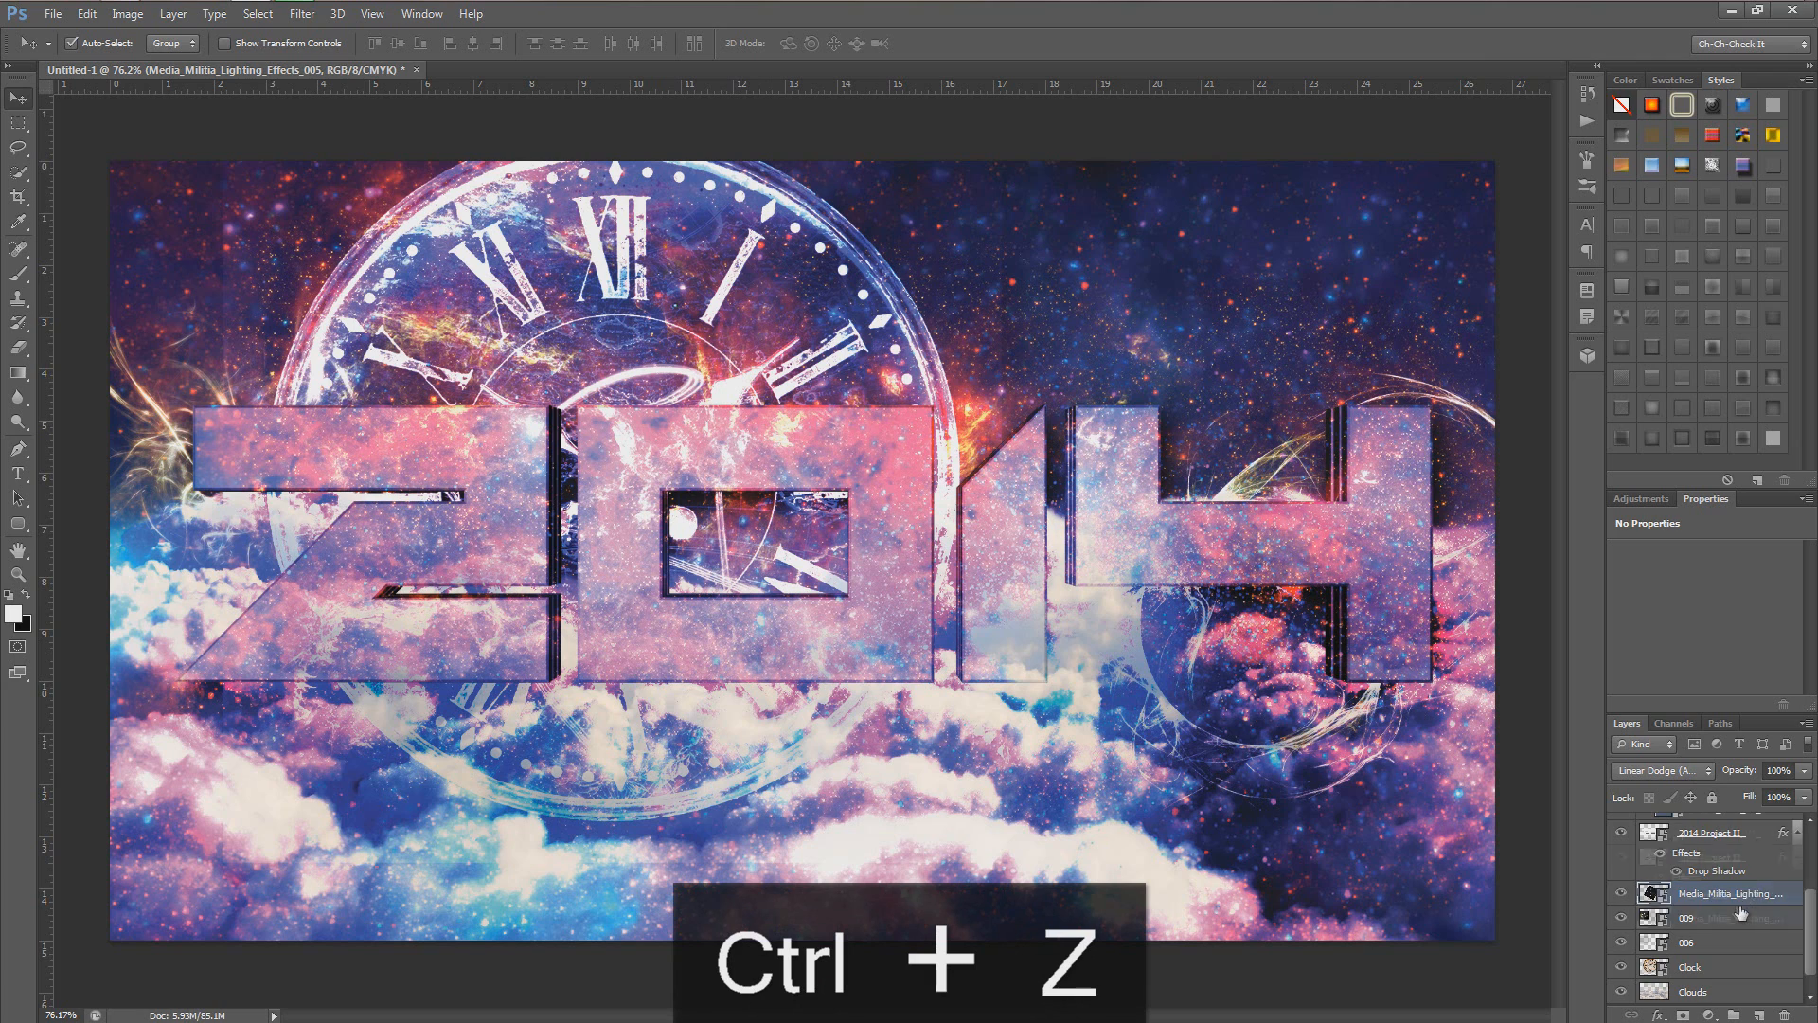
scroll(1715, 881, up, 3)
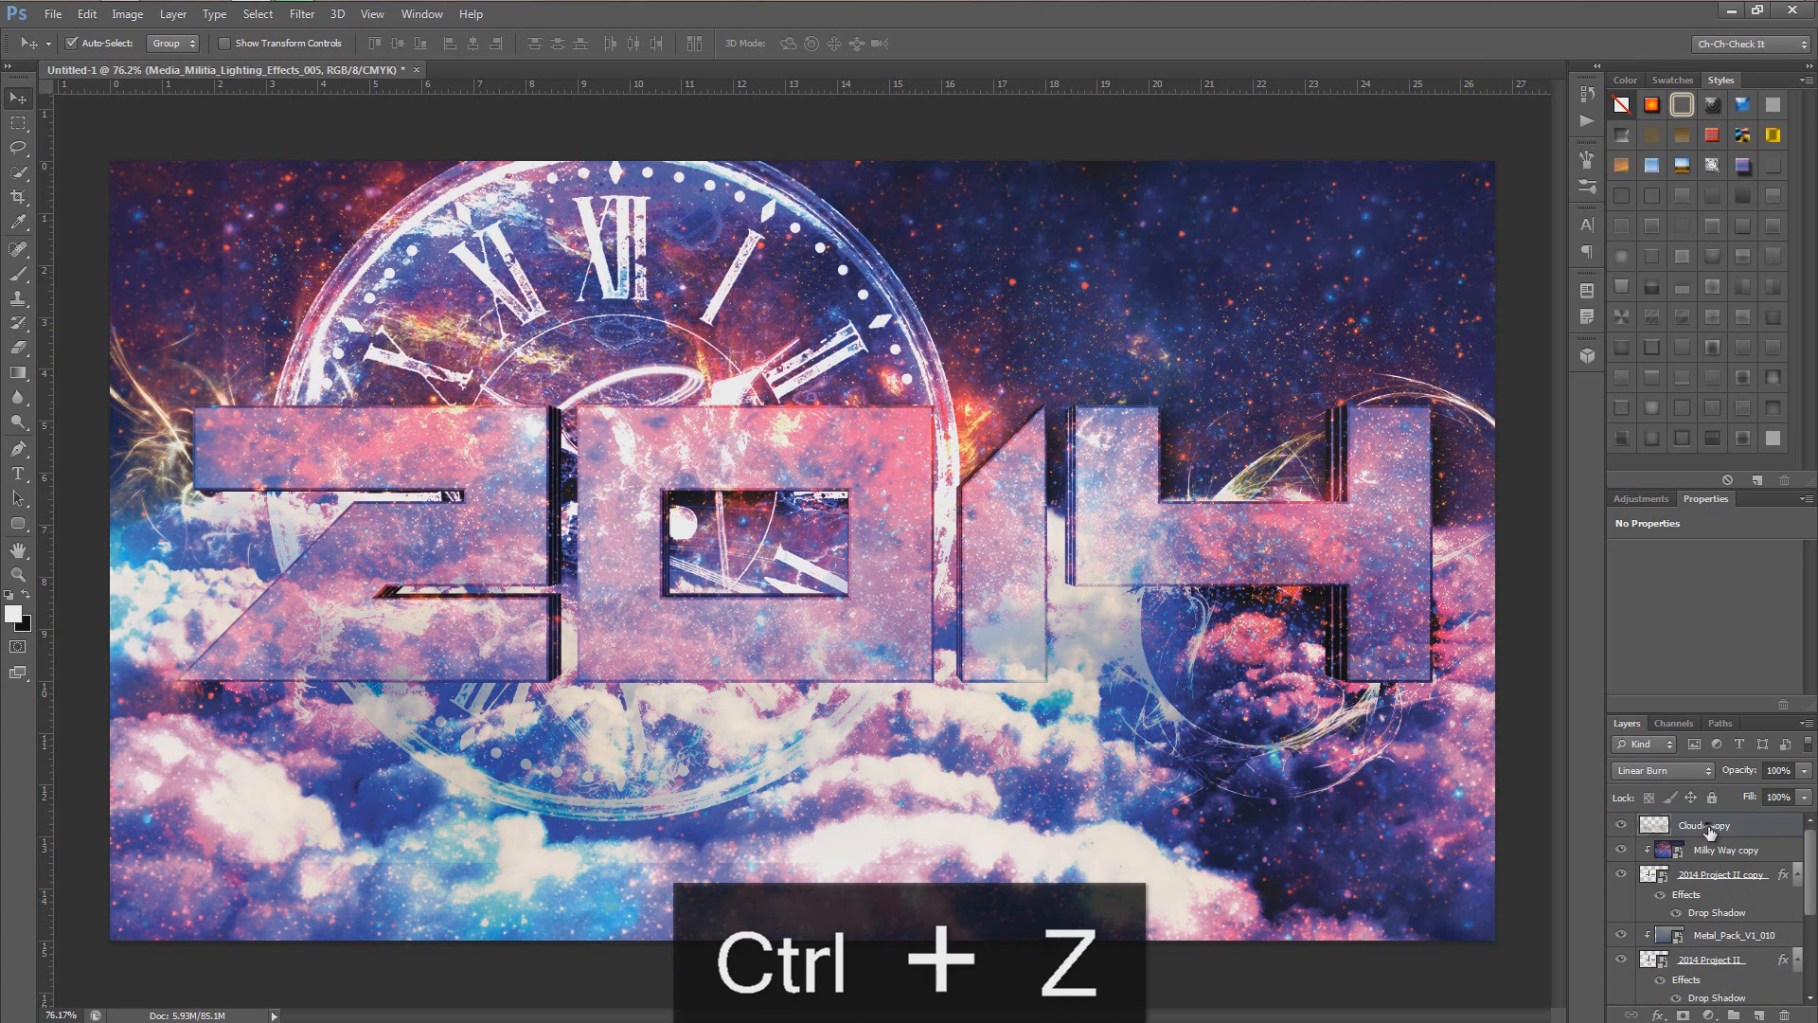
scroll(1709, 852, down, 3)
Step: Scale the Clock layer to 48.55%, move it into the canvas's upper-left corner and commit the transform
click(1709, 947)
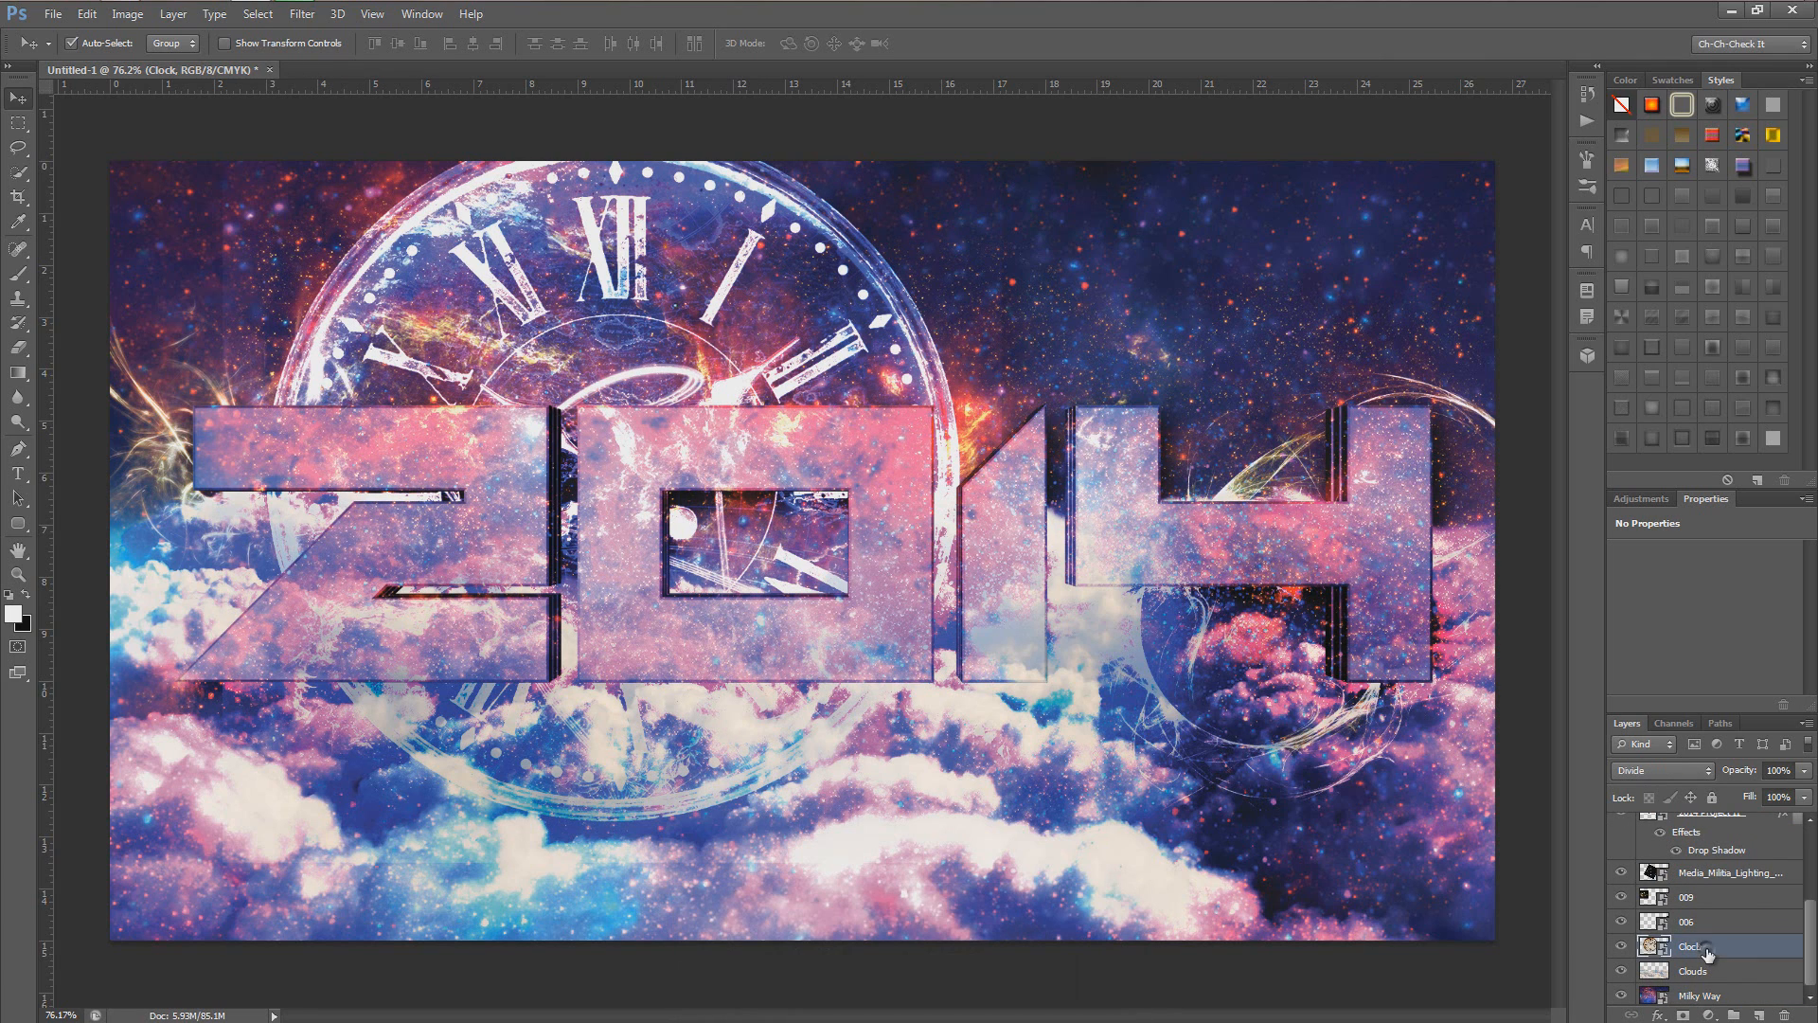
key(ctrl+t)
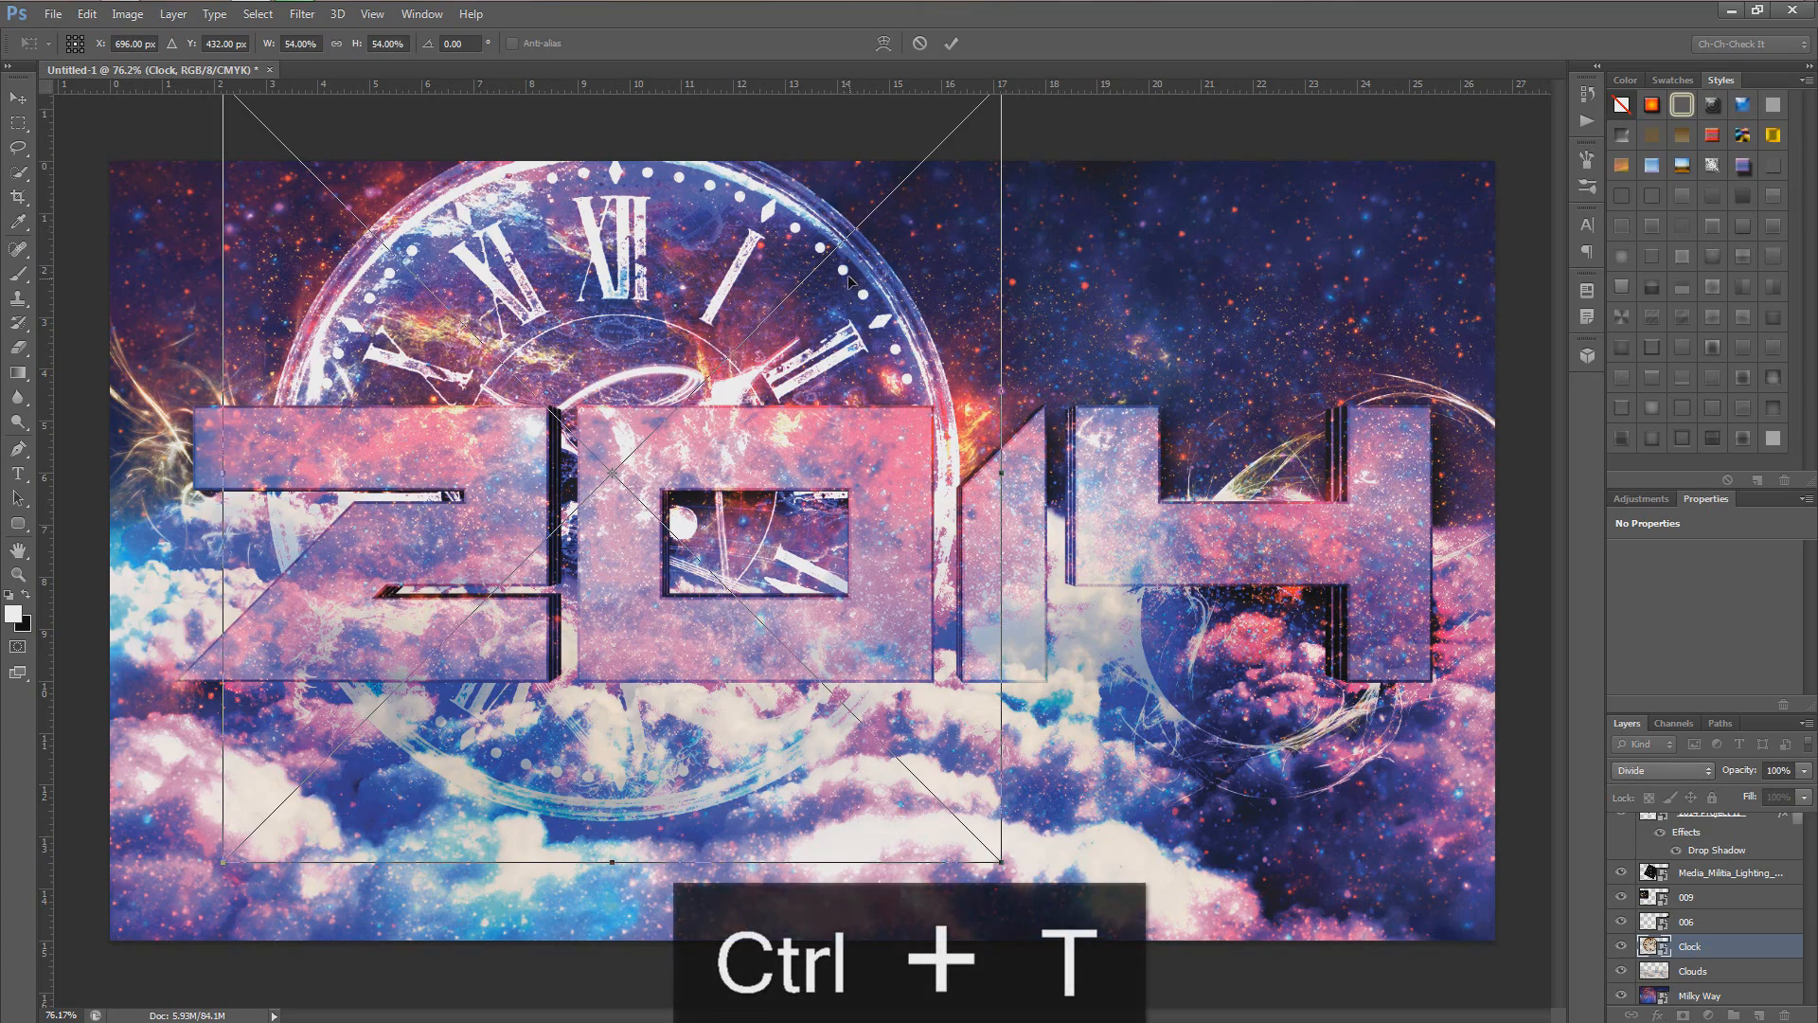
alt+scroll(820, 354, down, 3)
drag(831, 398, 640, 203)
drag(694, 364, 693, 382)
alt+shift+drag(774, 621, 742, 597)
drag(608, 343, 559, 402)
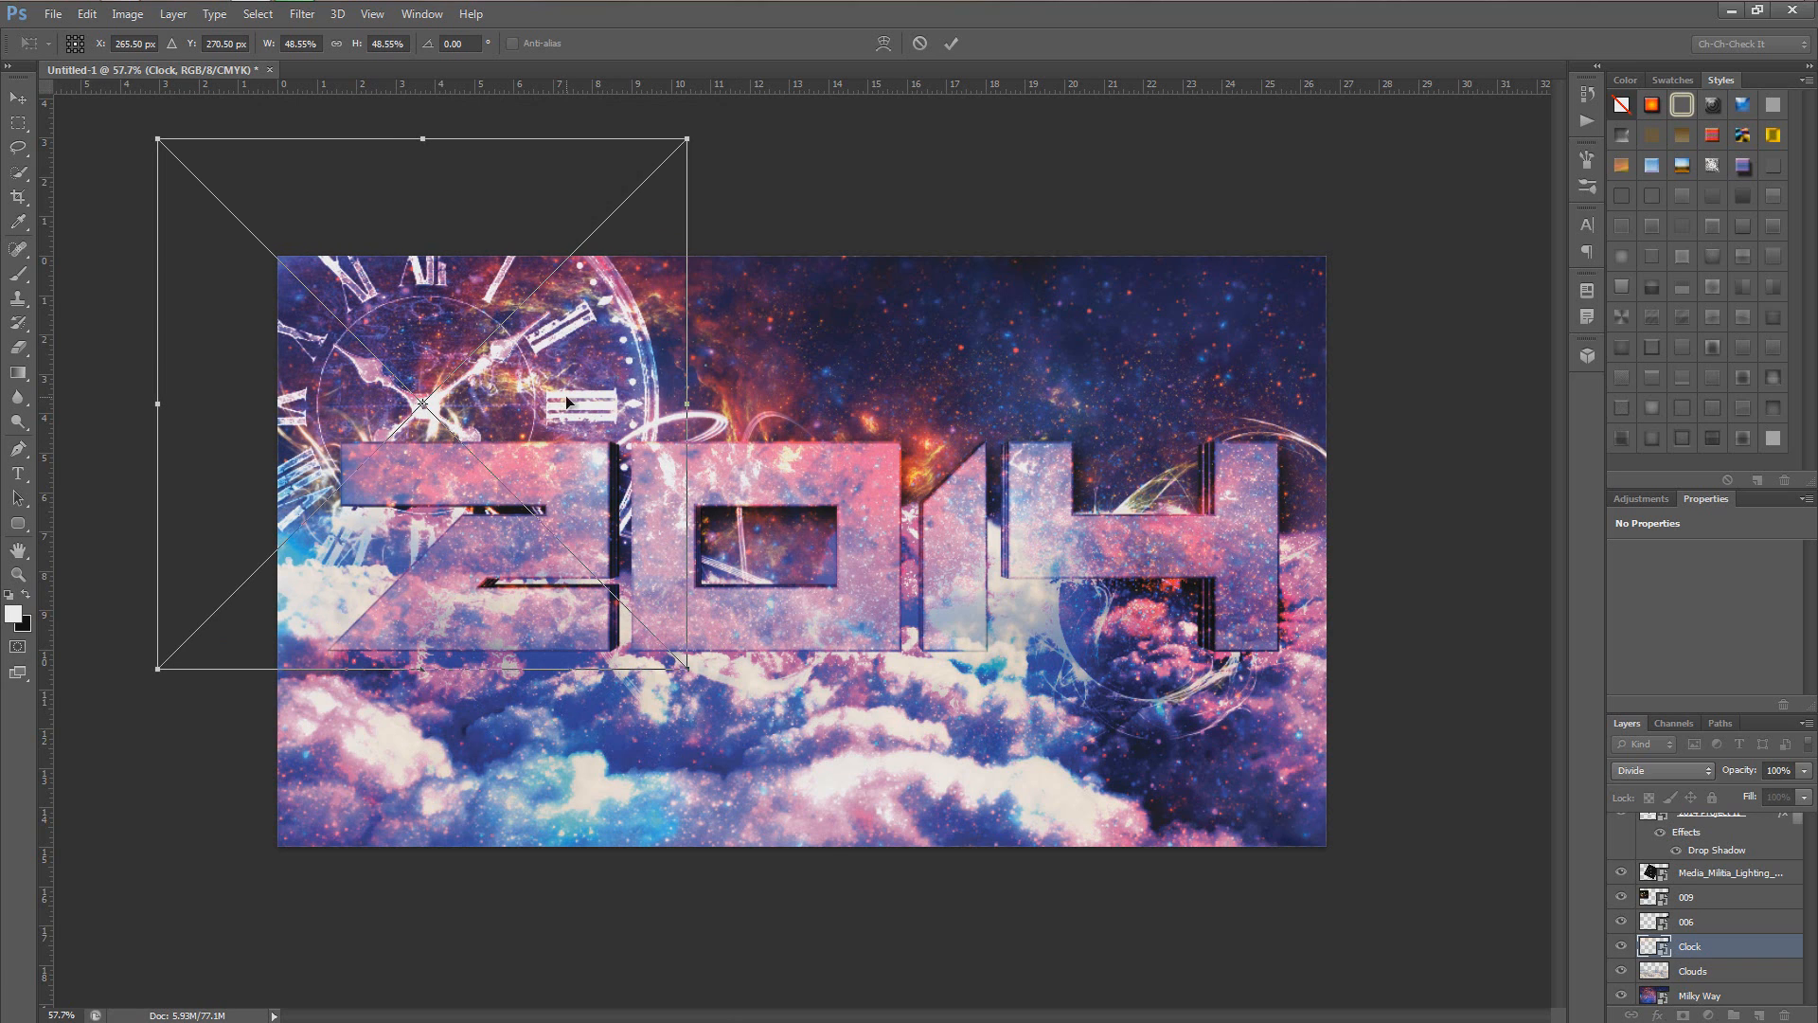
click(949, 44)
Step: Duplicate the Clock layer and move the copy to the canvas's lower-right corner
drag(1714, 944, 1760, 1014)
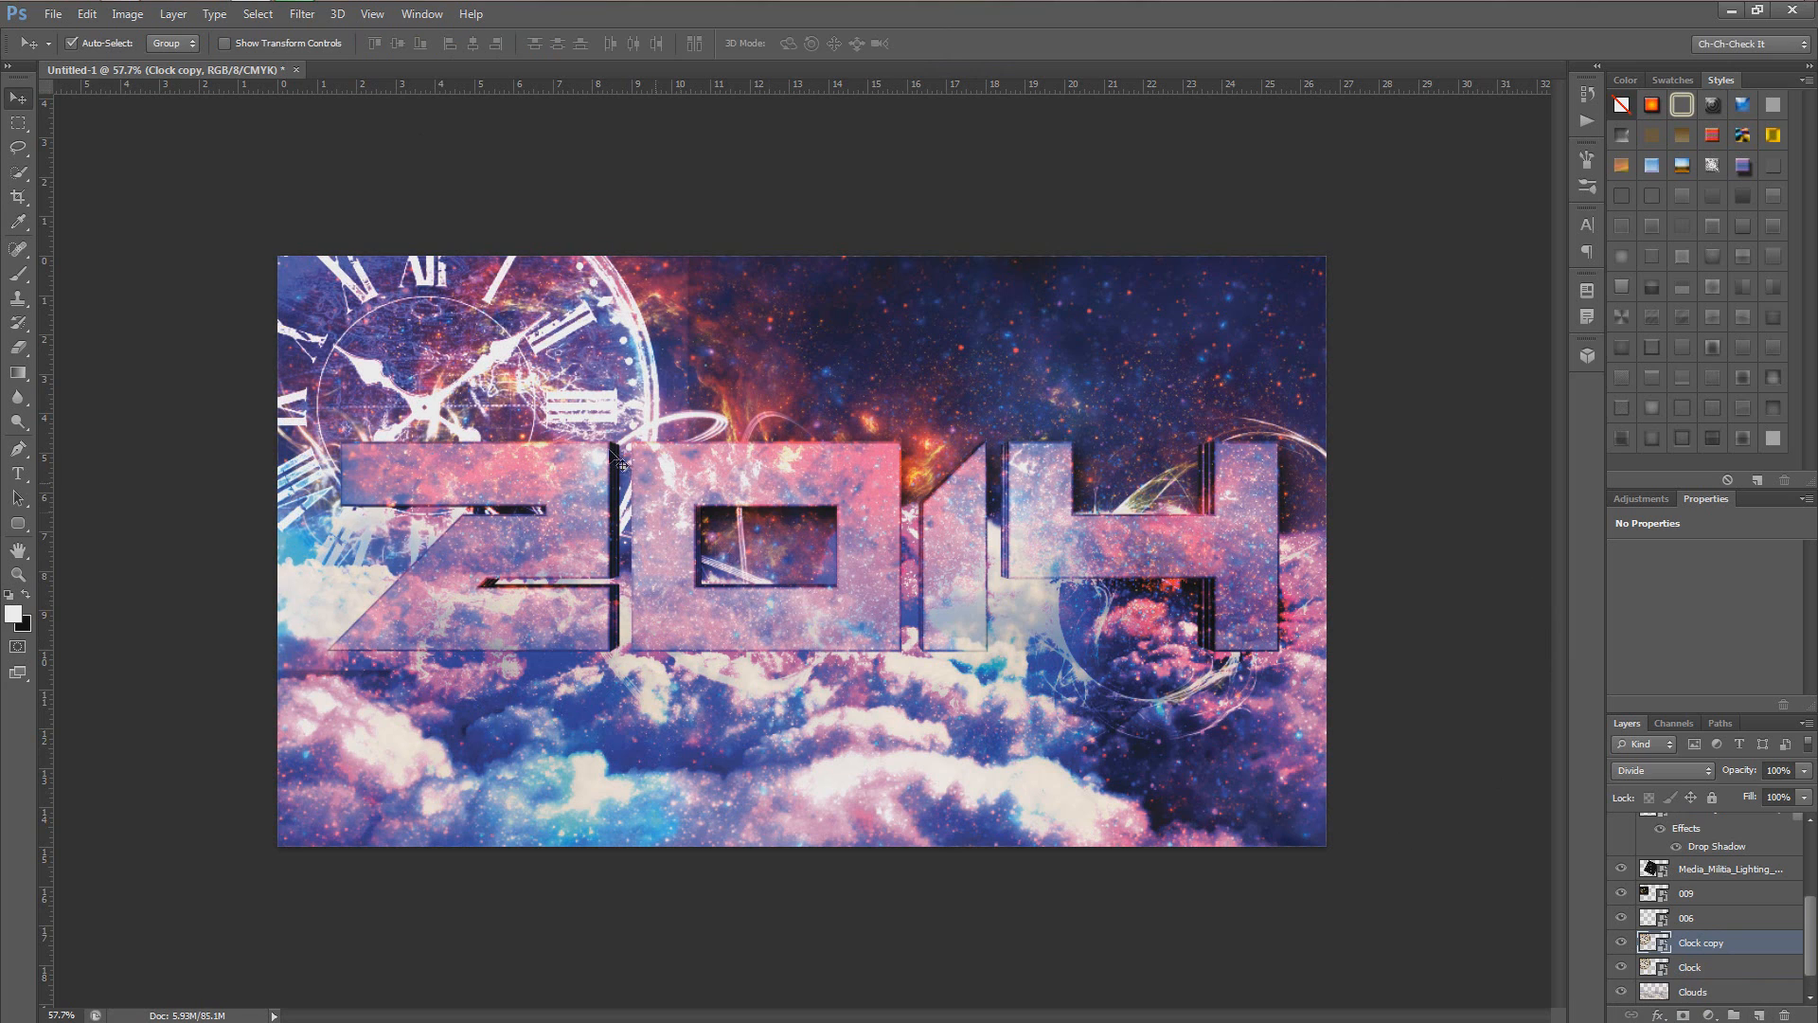
scroll(1718, 924, down, 1)
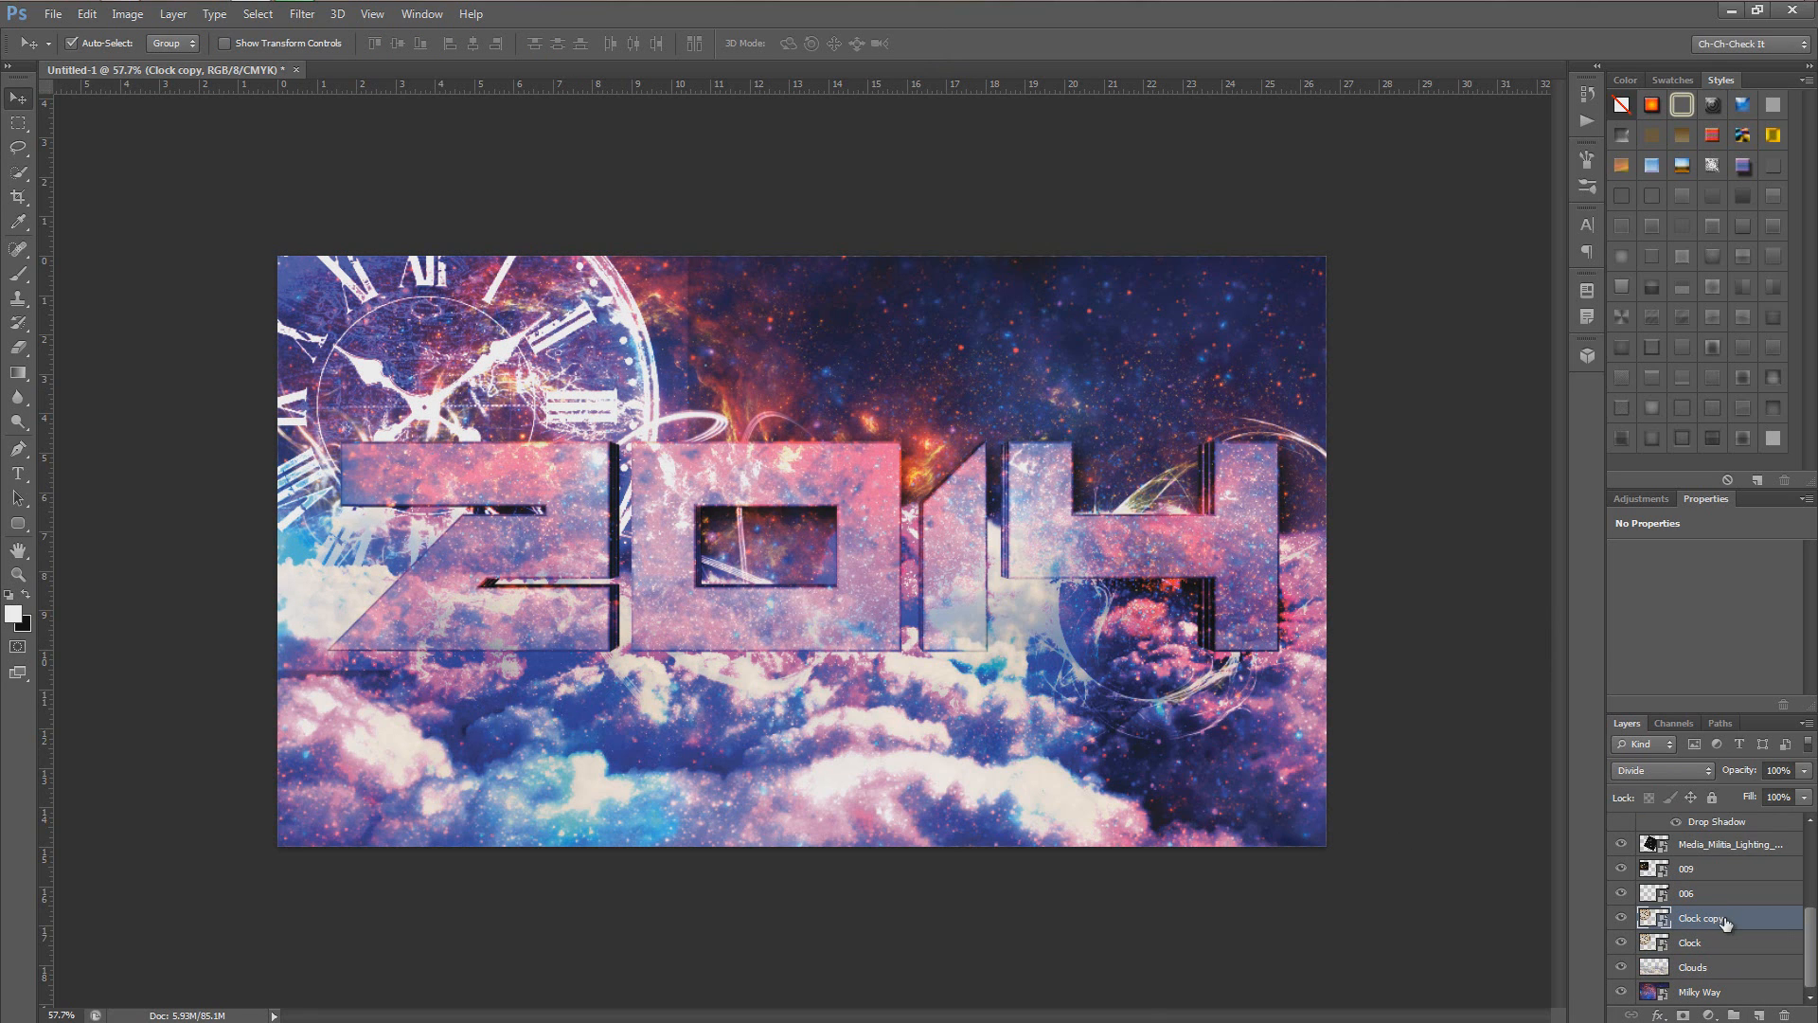
key(ctrl+t)
drag(624, 461, 1430, 818)
alt+scroll(1379, 795, down, 3)
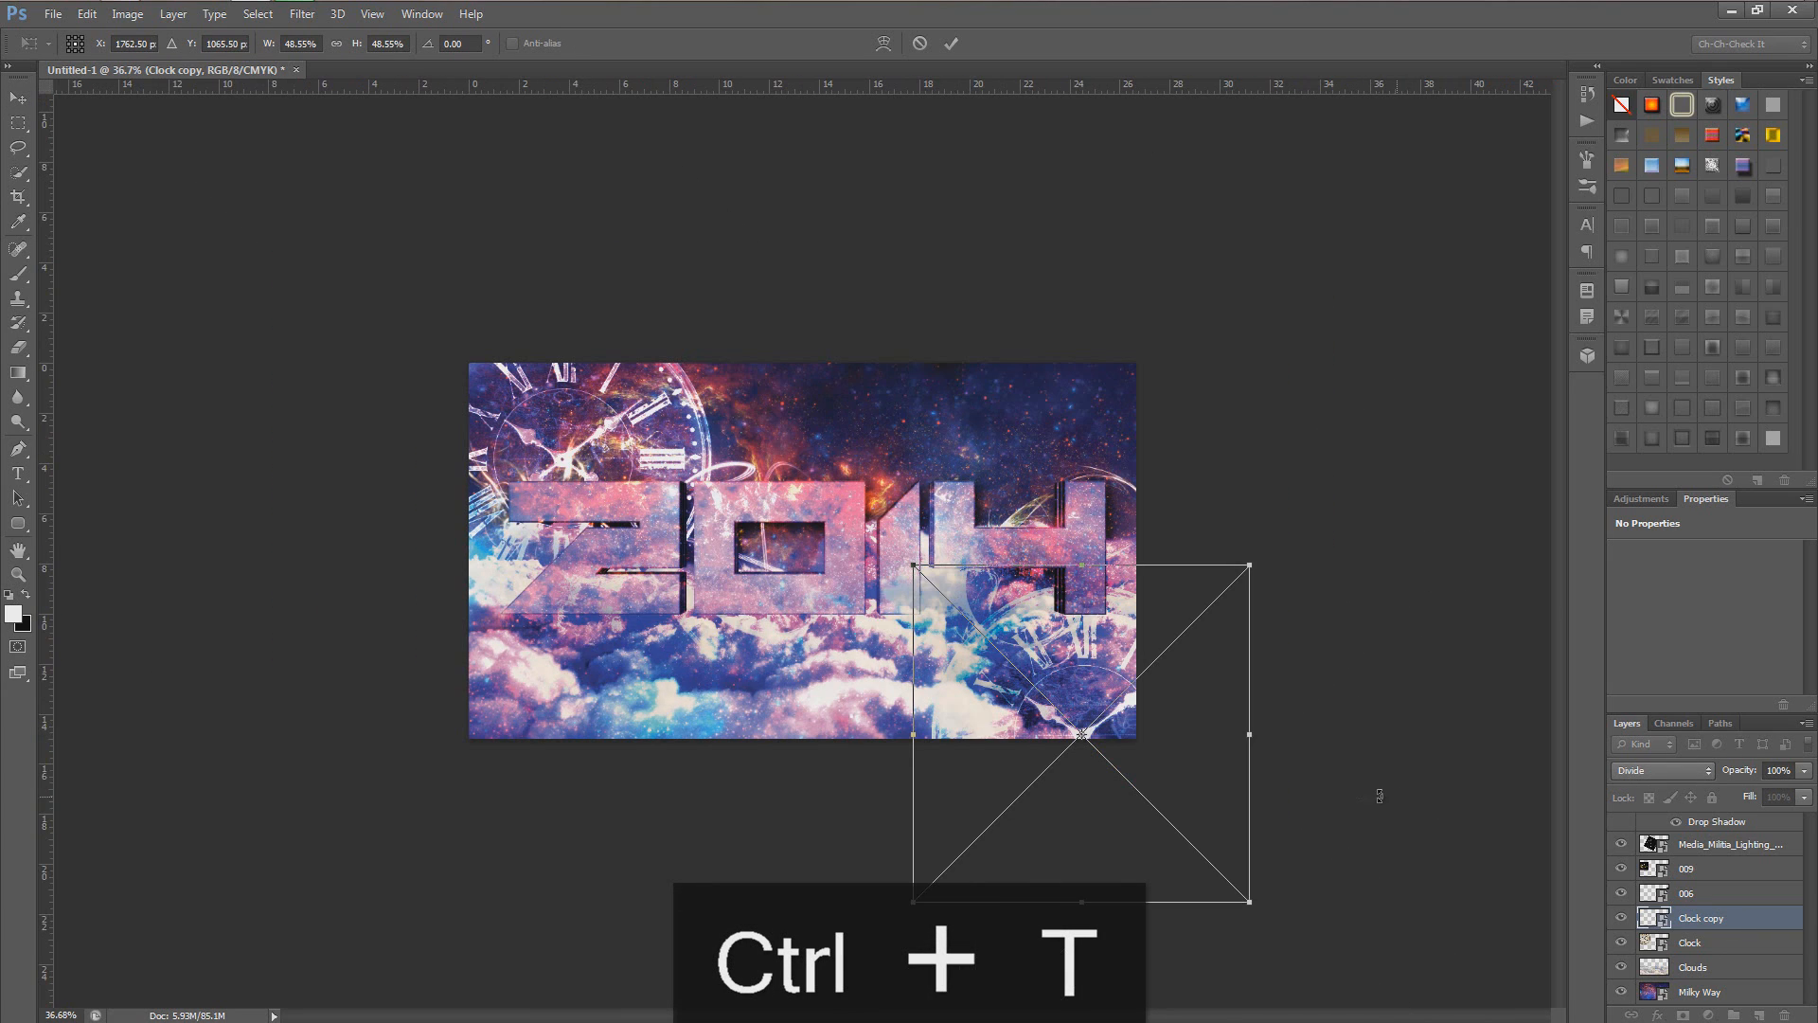
Step: Enlarge the clock copy to 105.85% so it runs off the lower-right corner, and lower its opacity to 62%
alt+shift+drag(1250, 902, 1449, 1018)
drag(1378, 781, 1441, 877)
alt+scroll(1372, 842, down, 1)
drag(1313, 812, 1320, 812)
drag(1190, 655, 1184, 637)
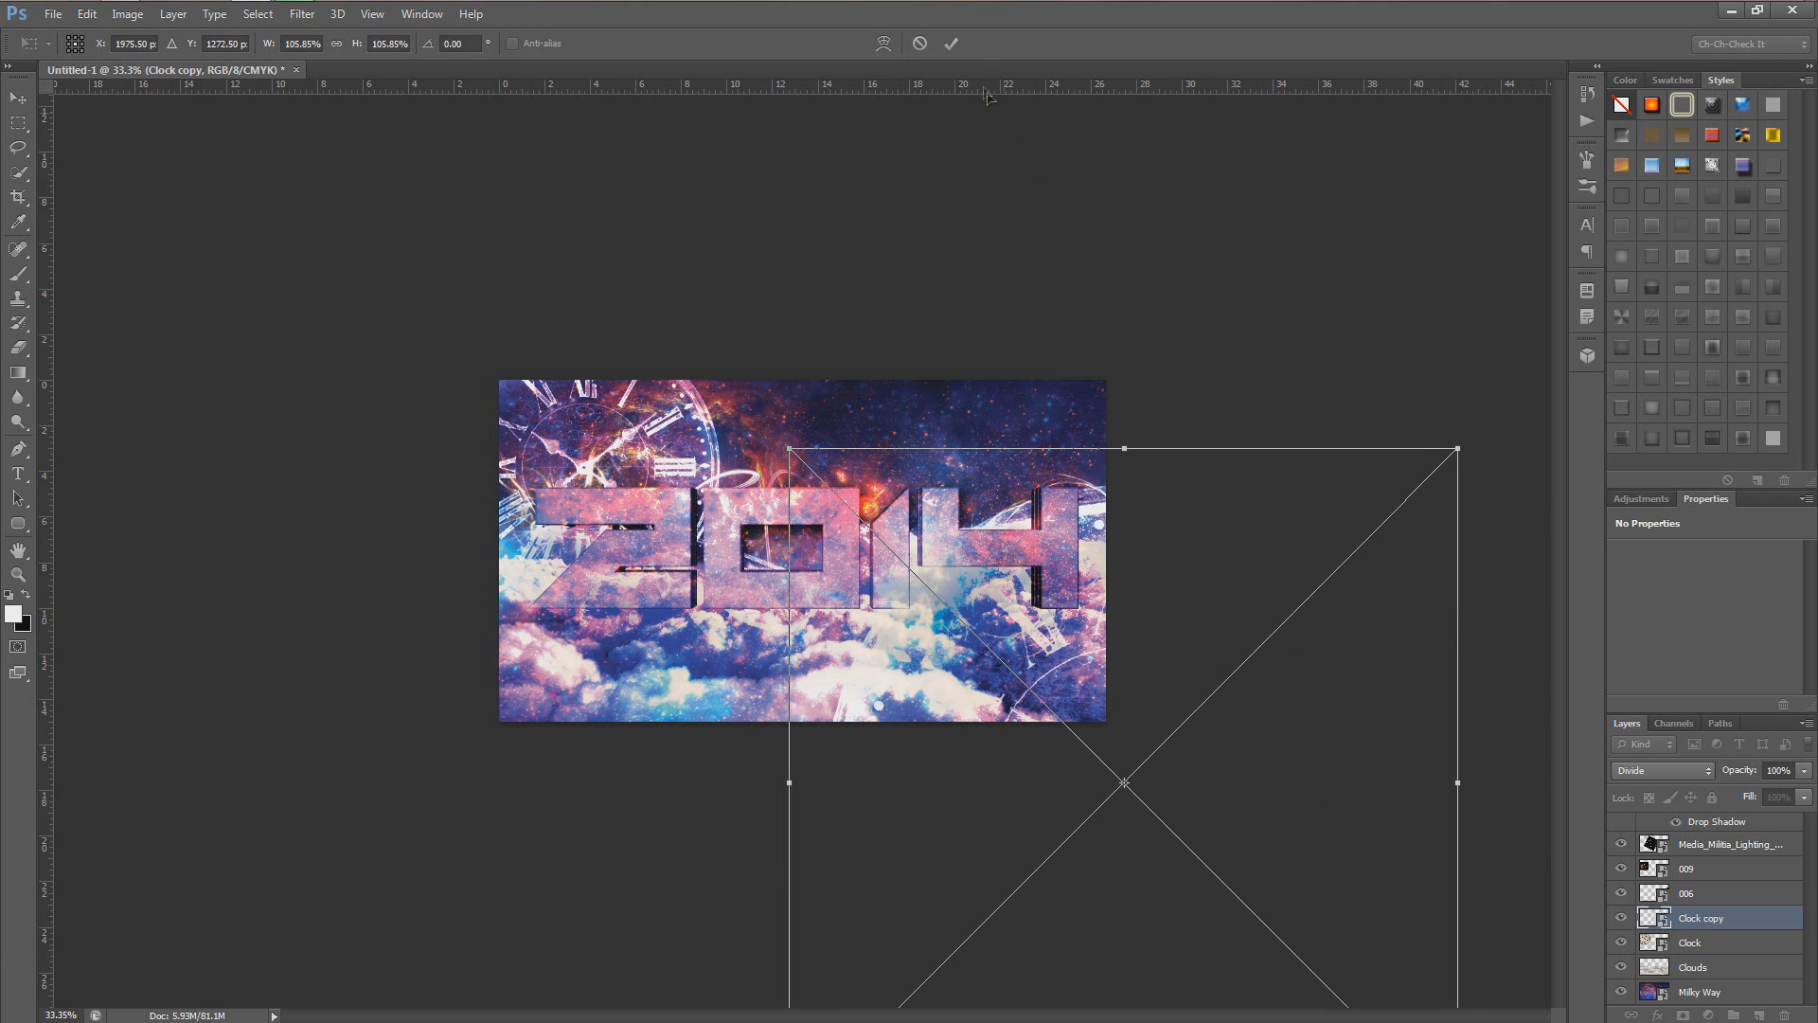
click(951, 43)
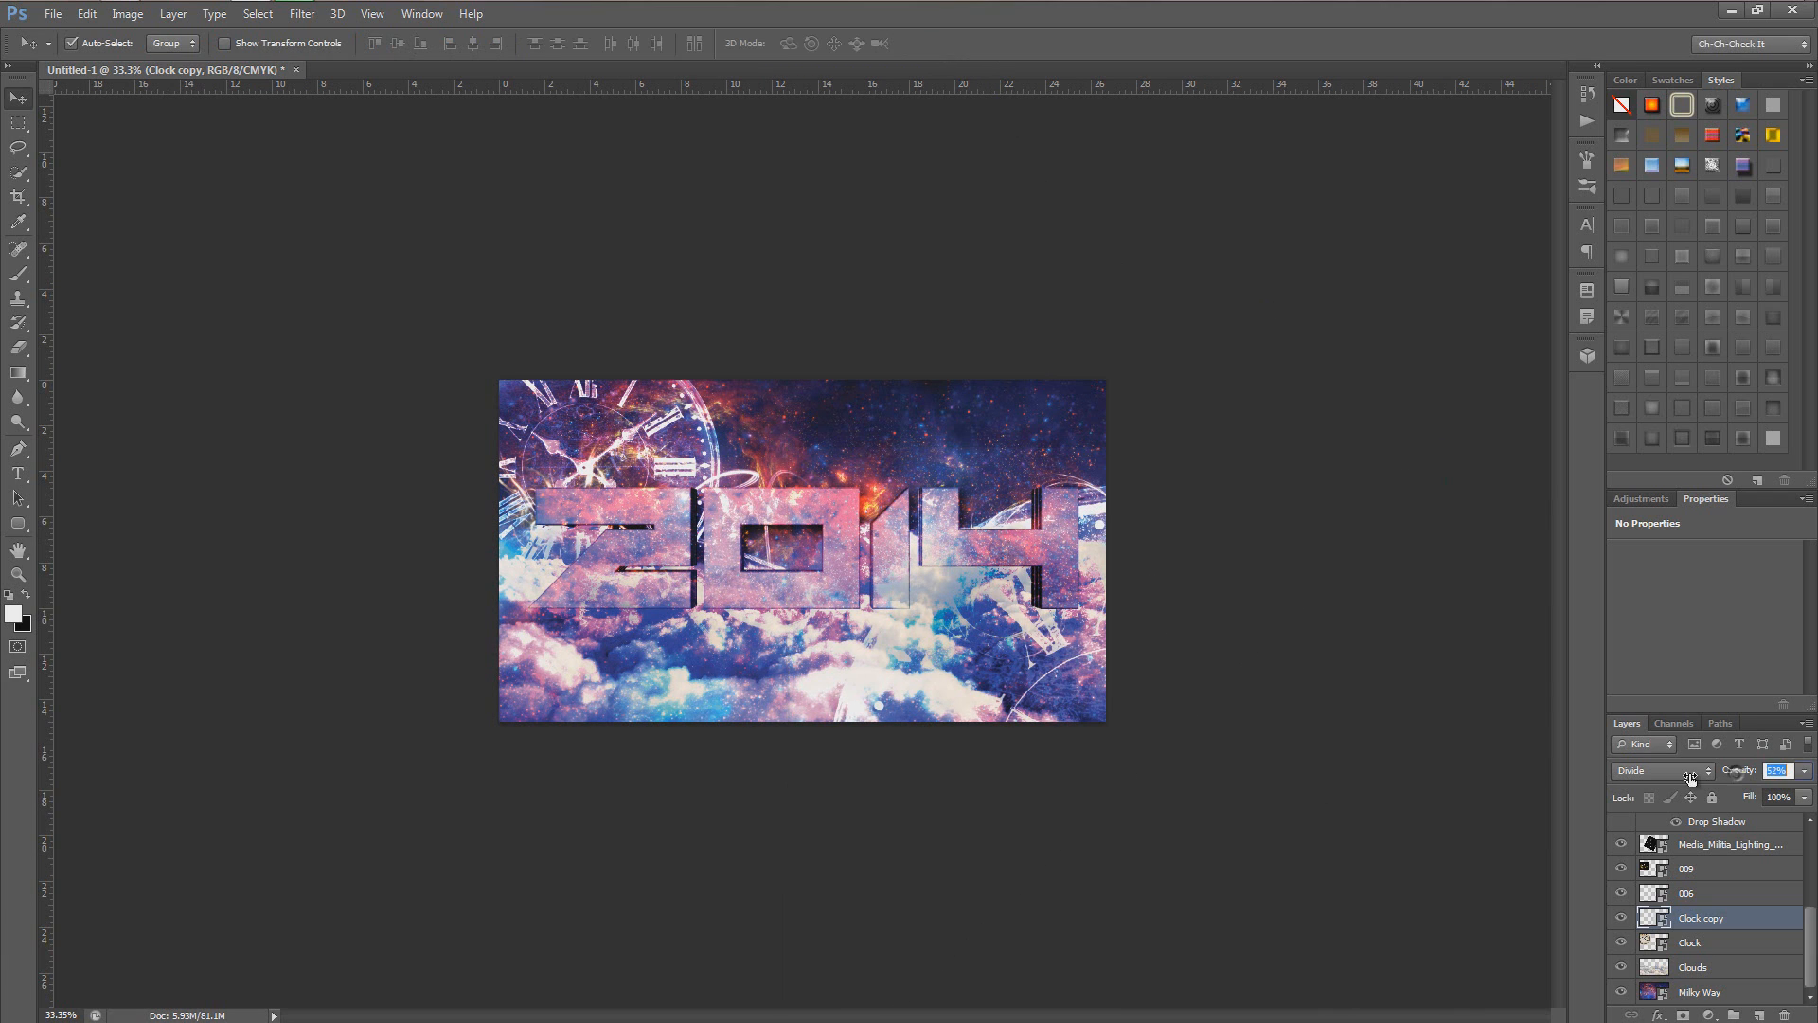
drag(1690, 776, 1681, 777)
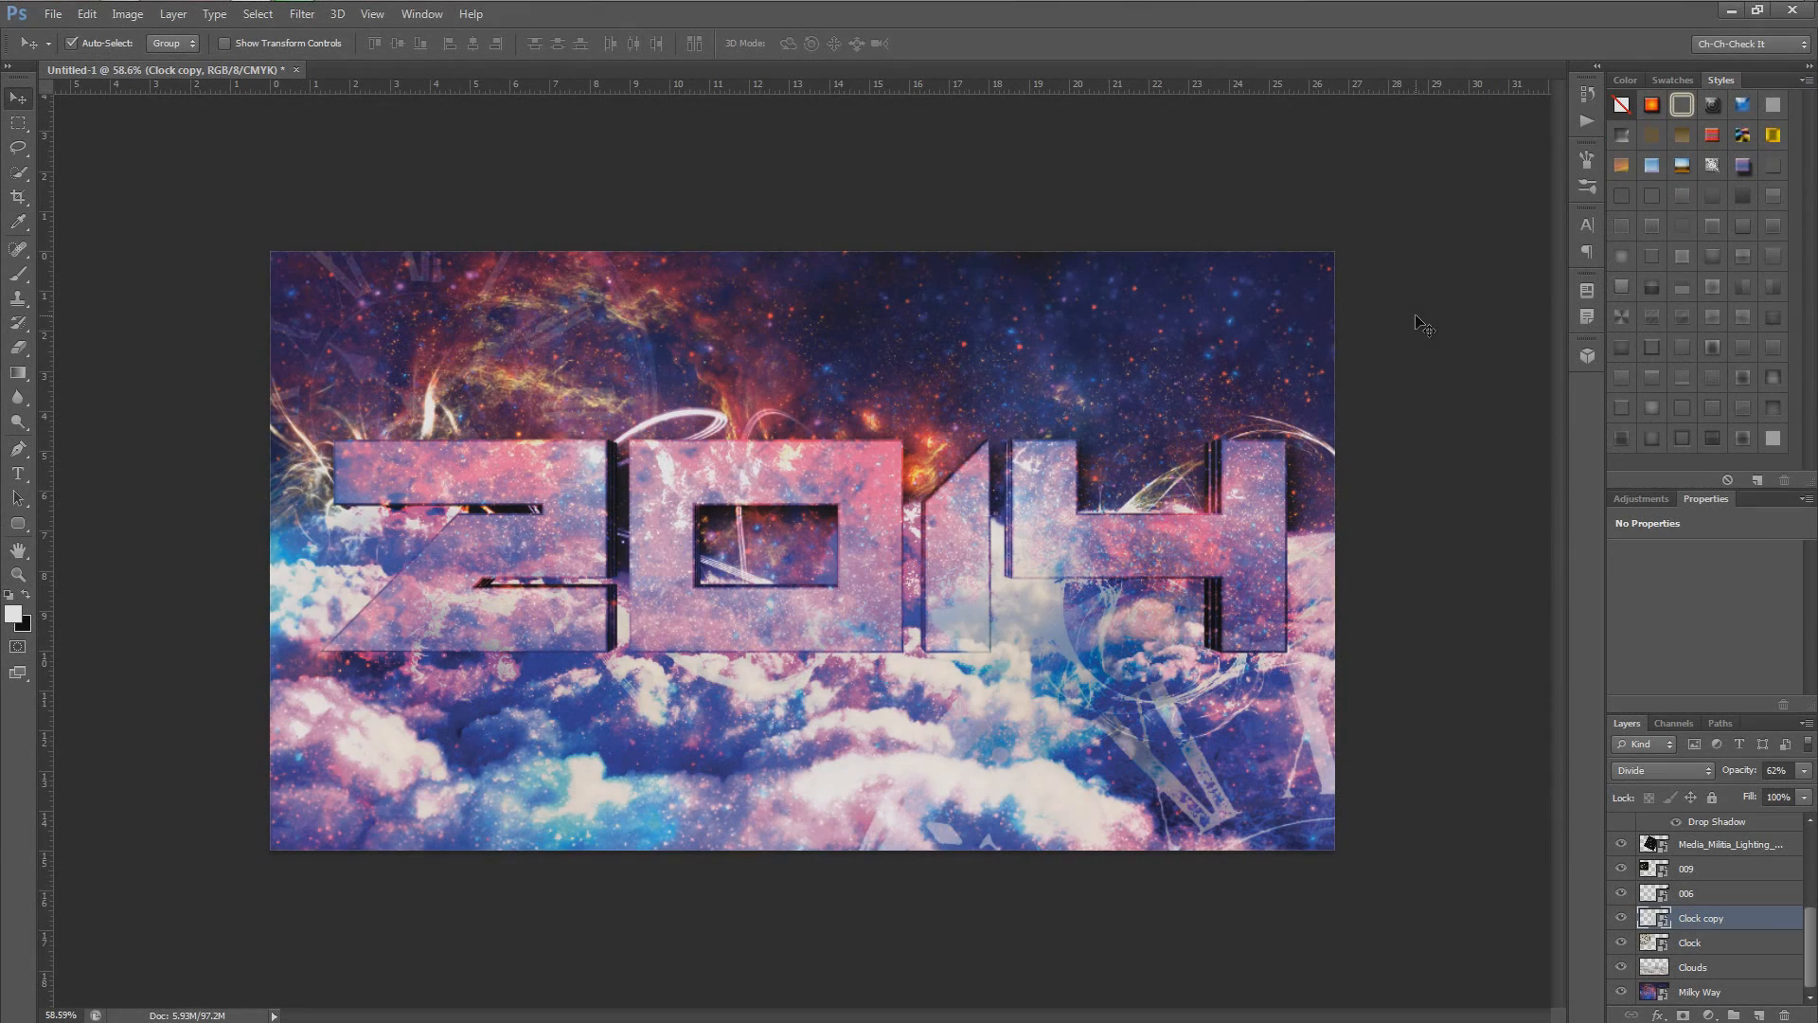
Step: Switch to the file explorer and place image 35 from the MediaMilitia Lens Flares folder into the composition
mouse_move(291, 1)
click(128, 13)
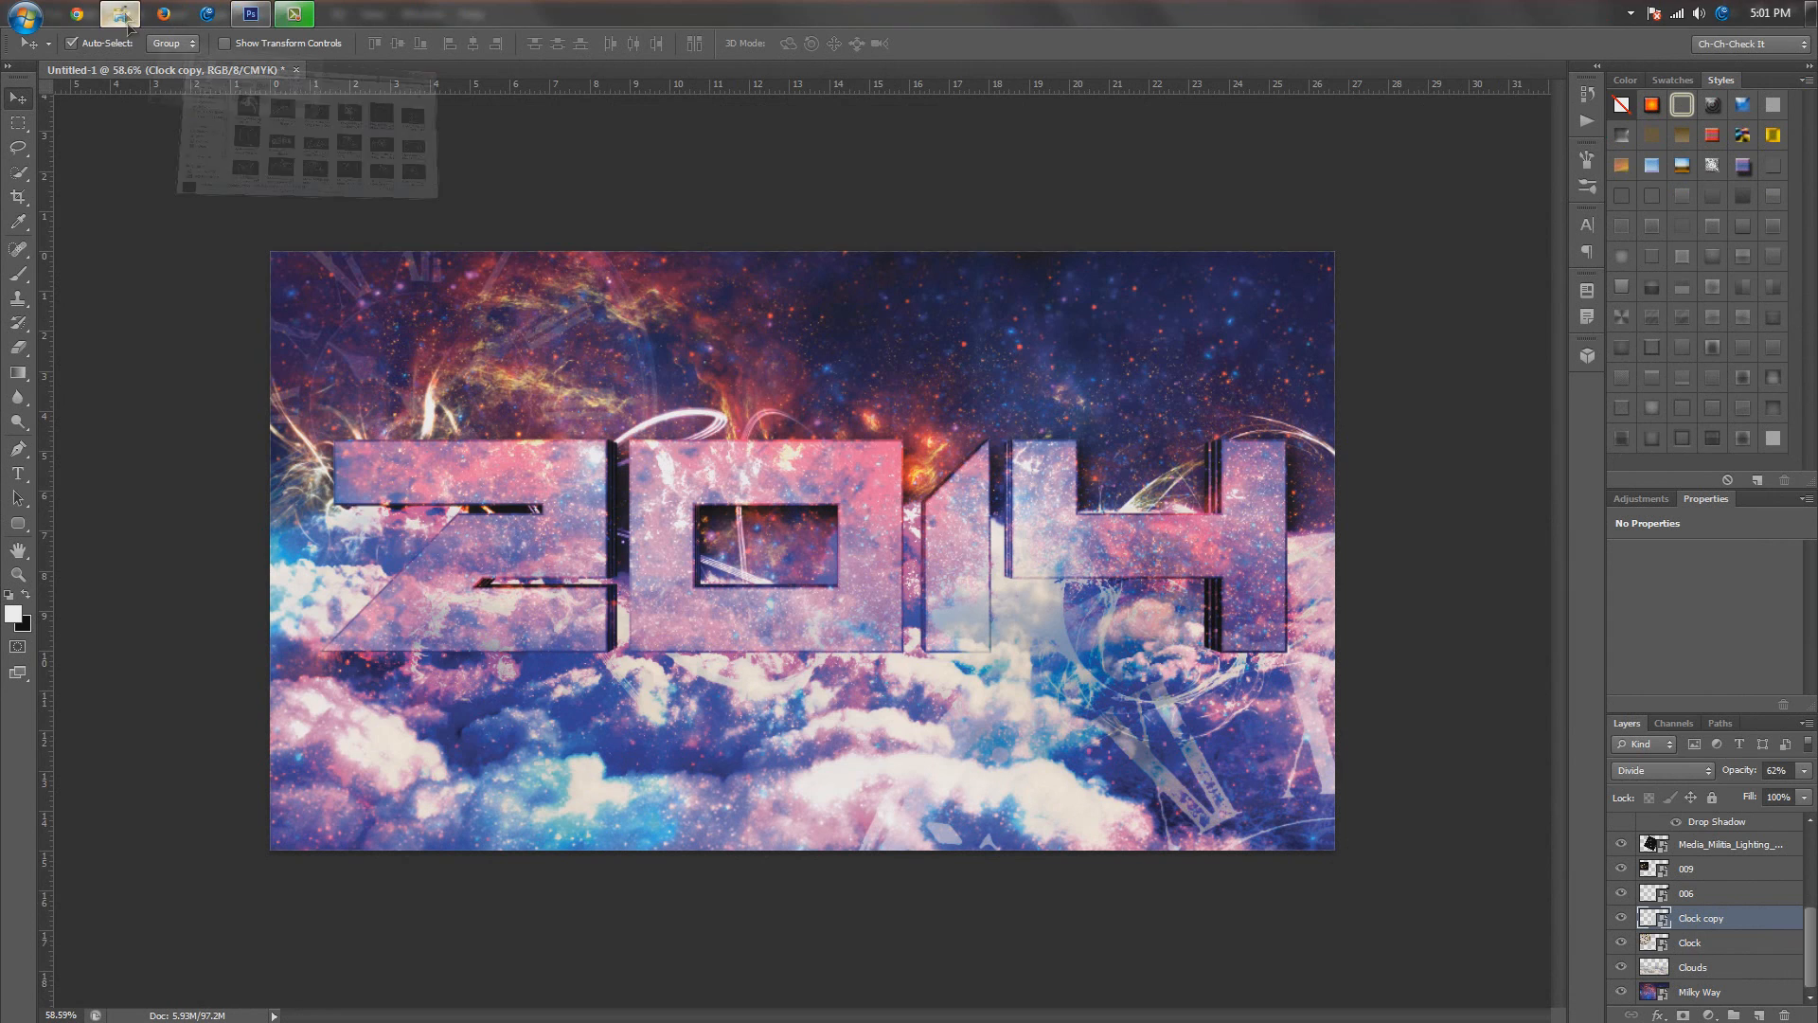
click(362, 228)
scroll(839, 522, down, 2)
double_click(793, 513)
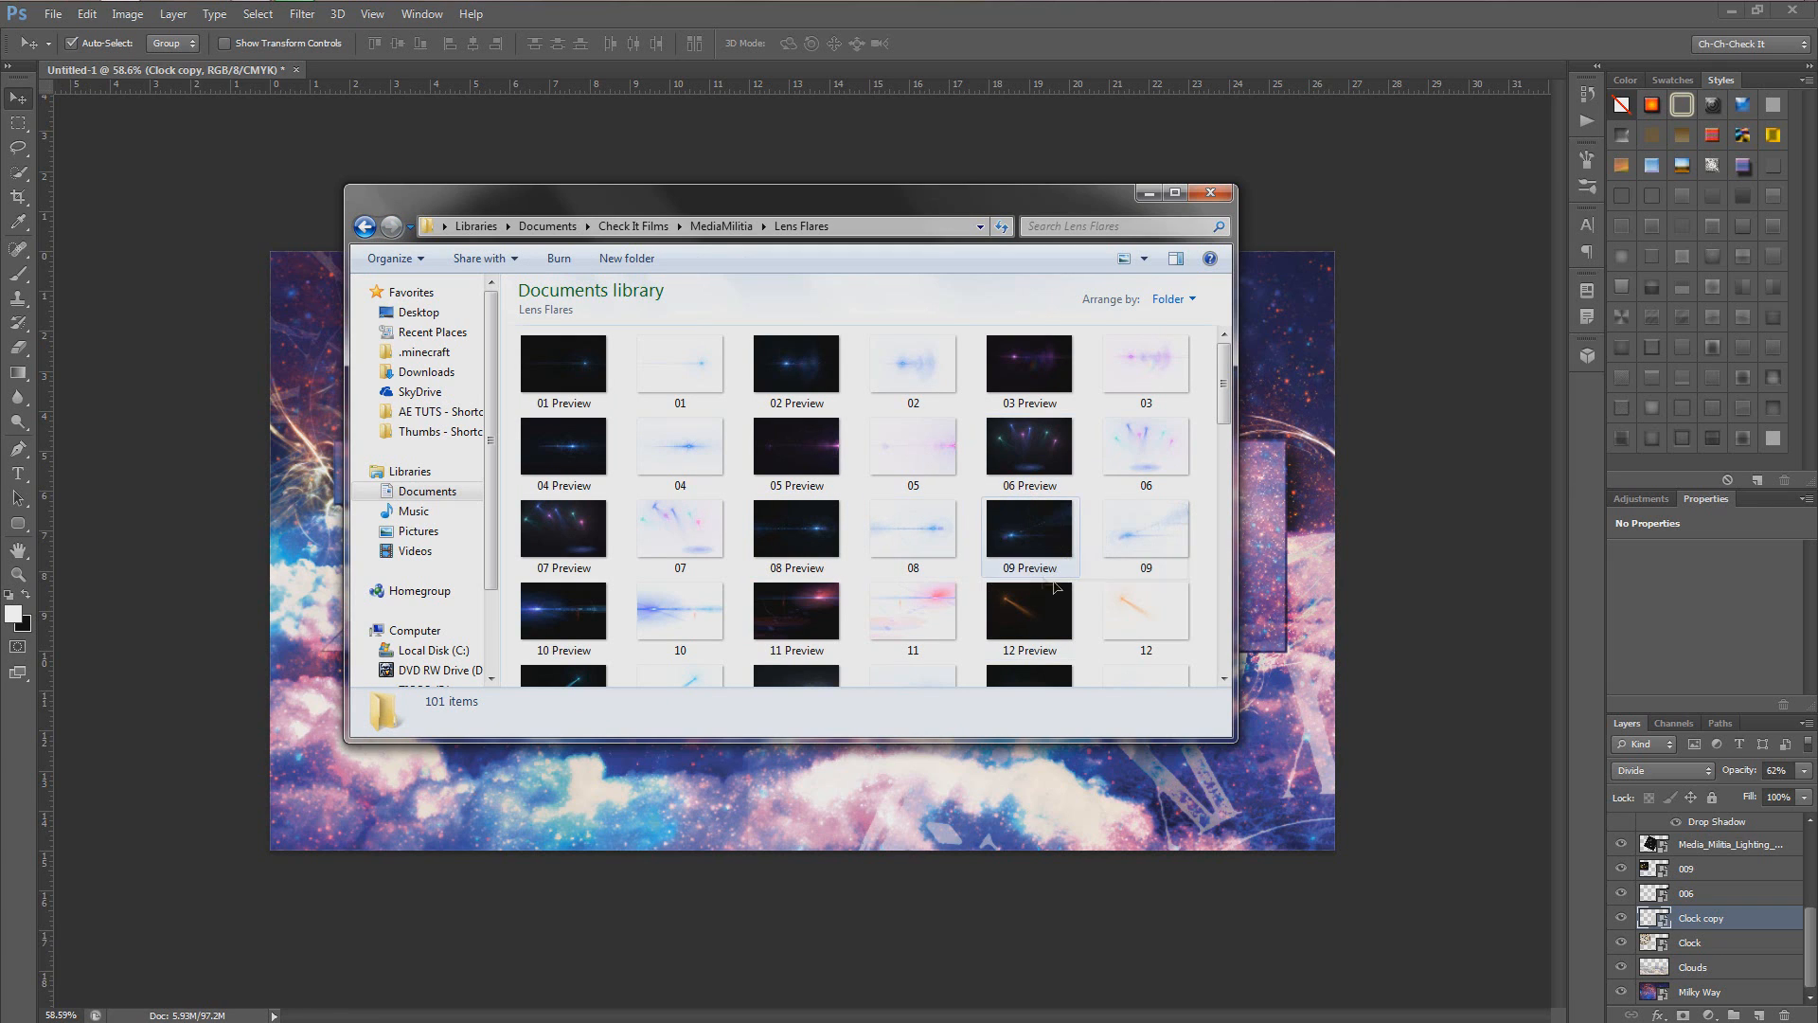
drag(1222, 397, 1227, 562)
drag(913, 587, 288, 722)
Step: Position the 35 flare over the clouds below the digit 2, enlarge it, commit it and set it to Linear Dodge (Add)
drag(823, 678, 128, 950)
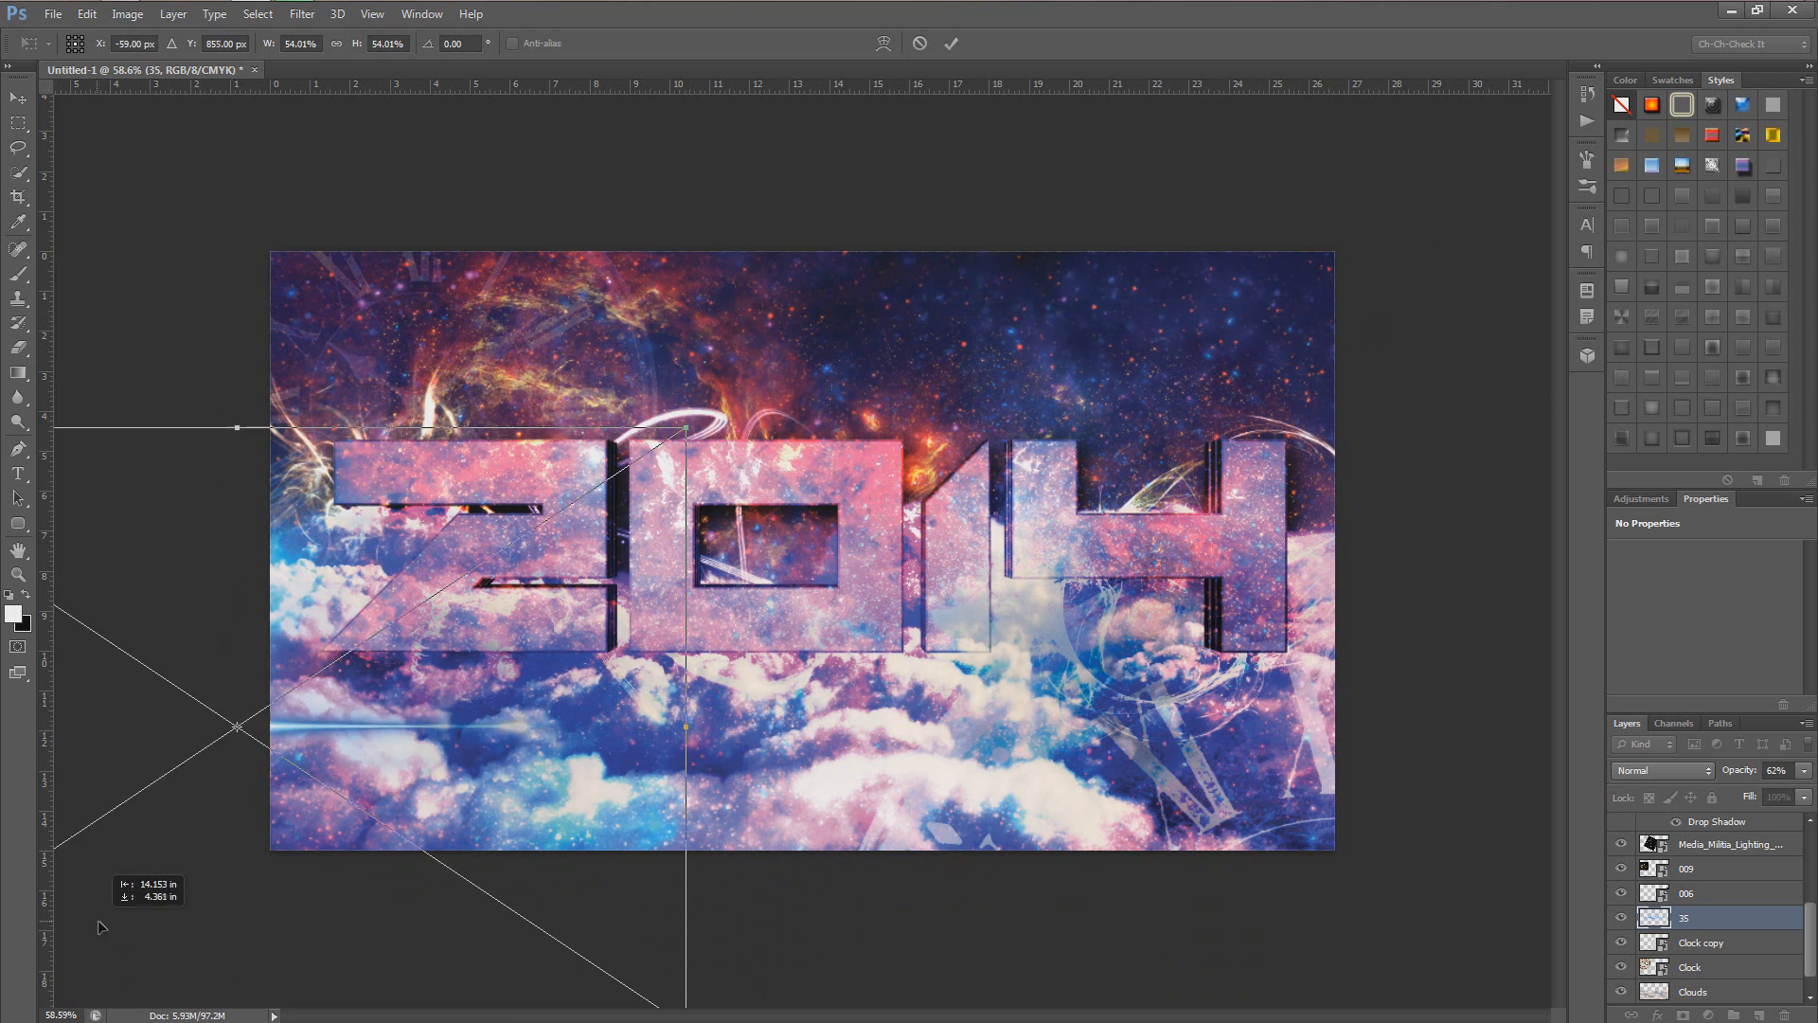
alt+scroll(474, 663, down, 2)
alt+shift+drag(742, 481, 865, 399)
mouse_move(678, 671)
mouse_down()
mouse_move(694, 660)
mouse_move(667, 660)
mouse_up()
click(952, 44)
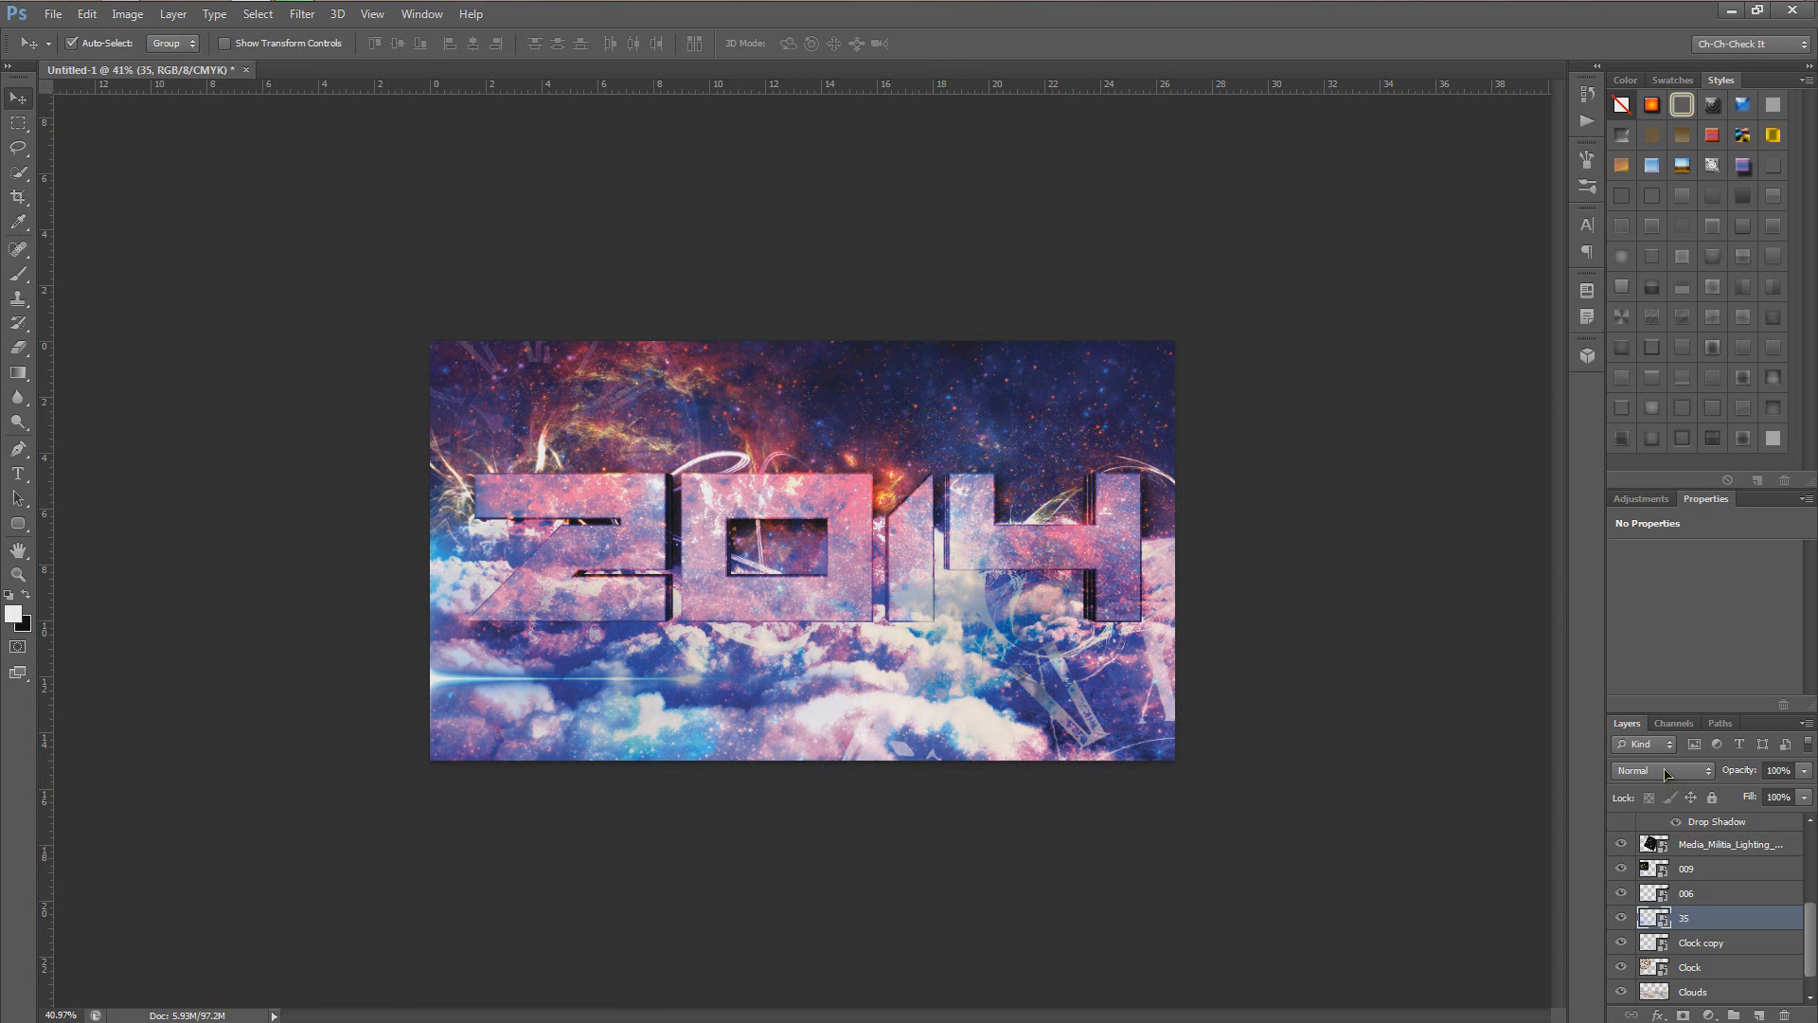
click(1667, 774)
click(1675, 464)
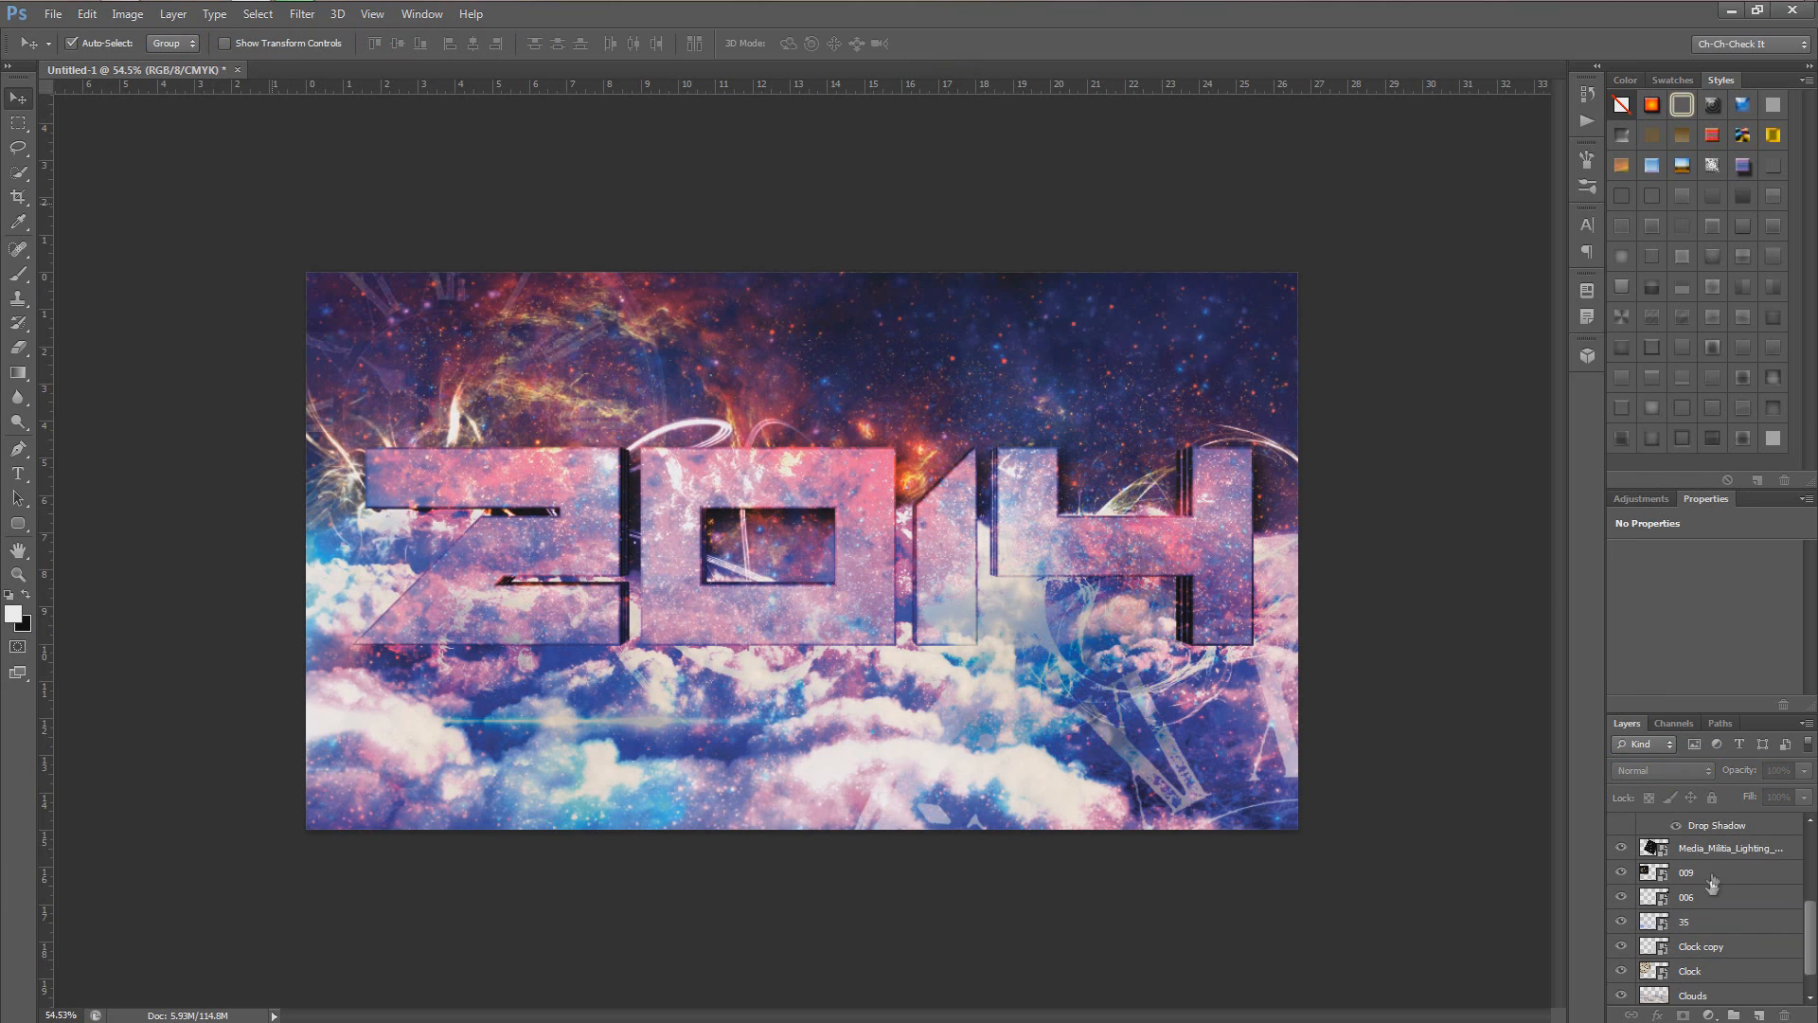
Step: Start the Eraser on the 35 flare layer and rasterize its smart object
click(1683, 921)
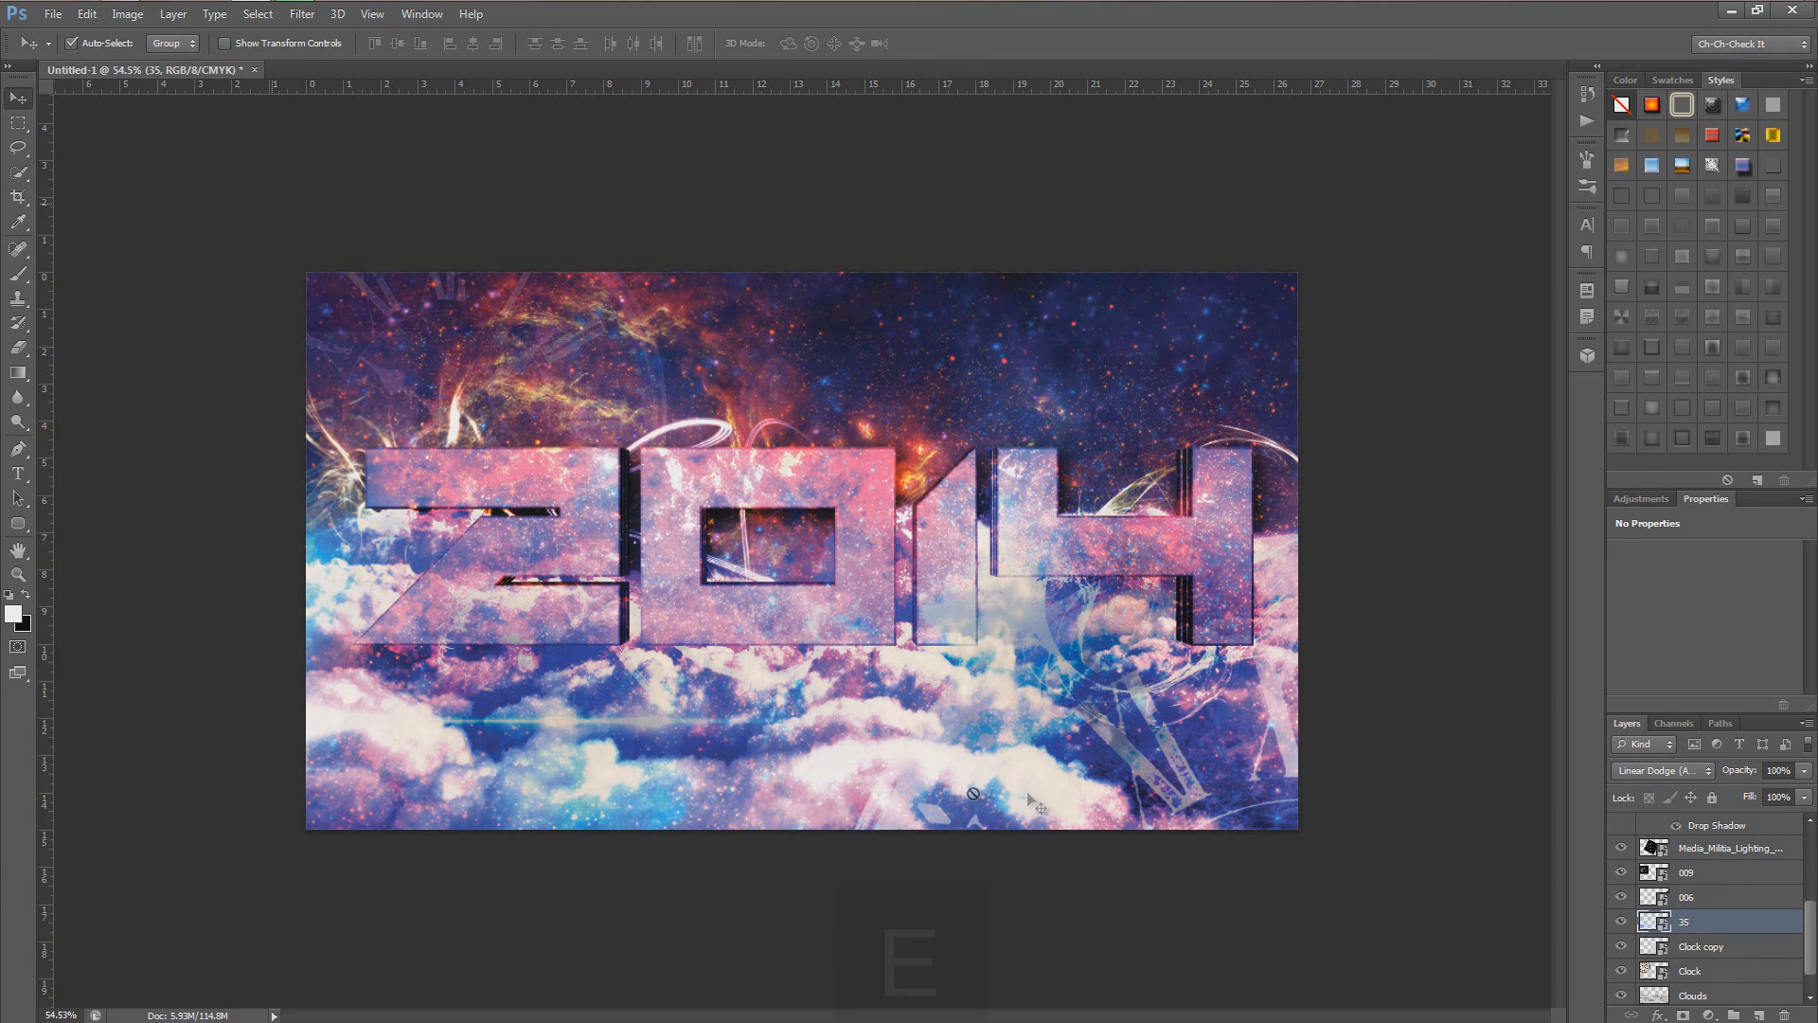
key(e)
click(445, 731)
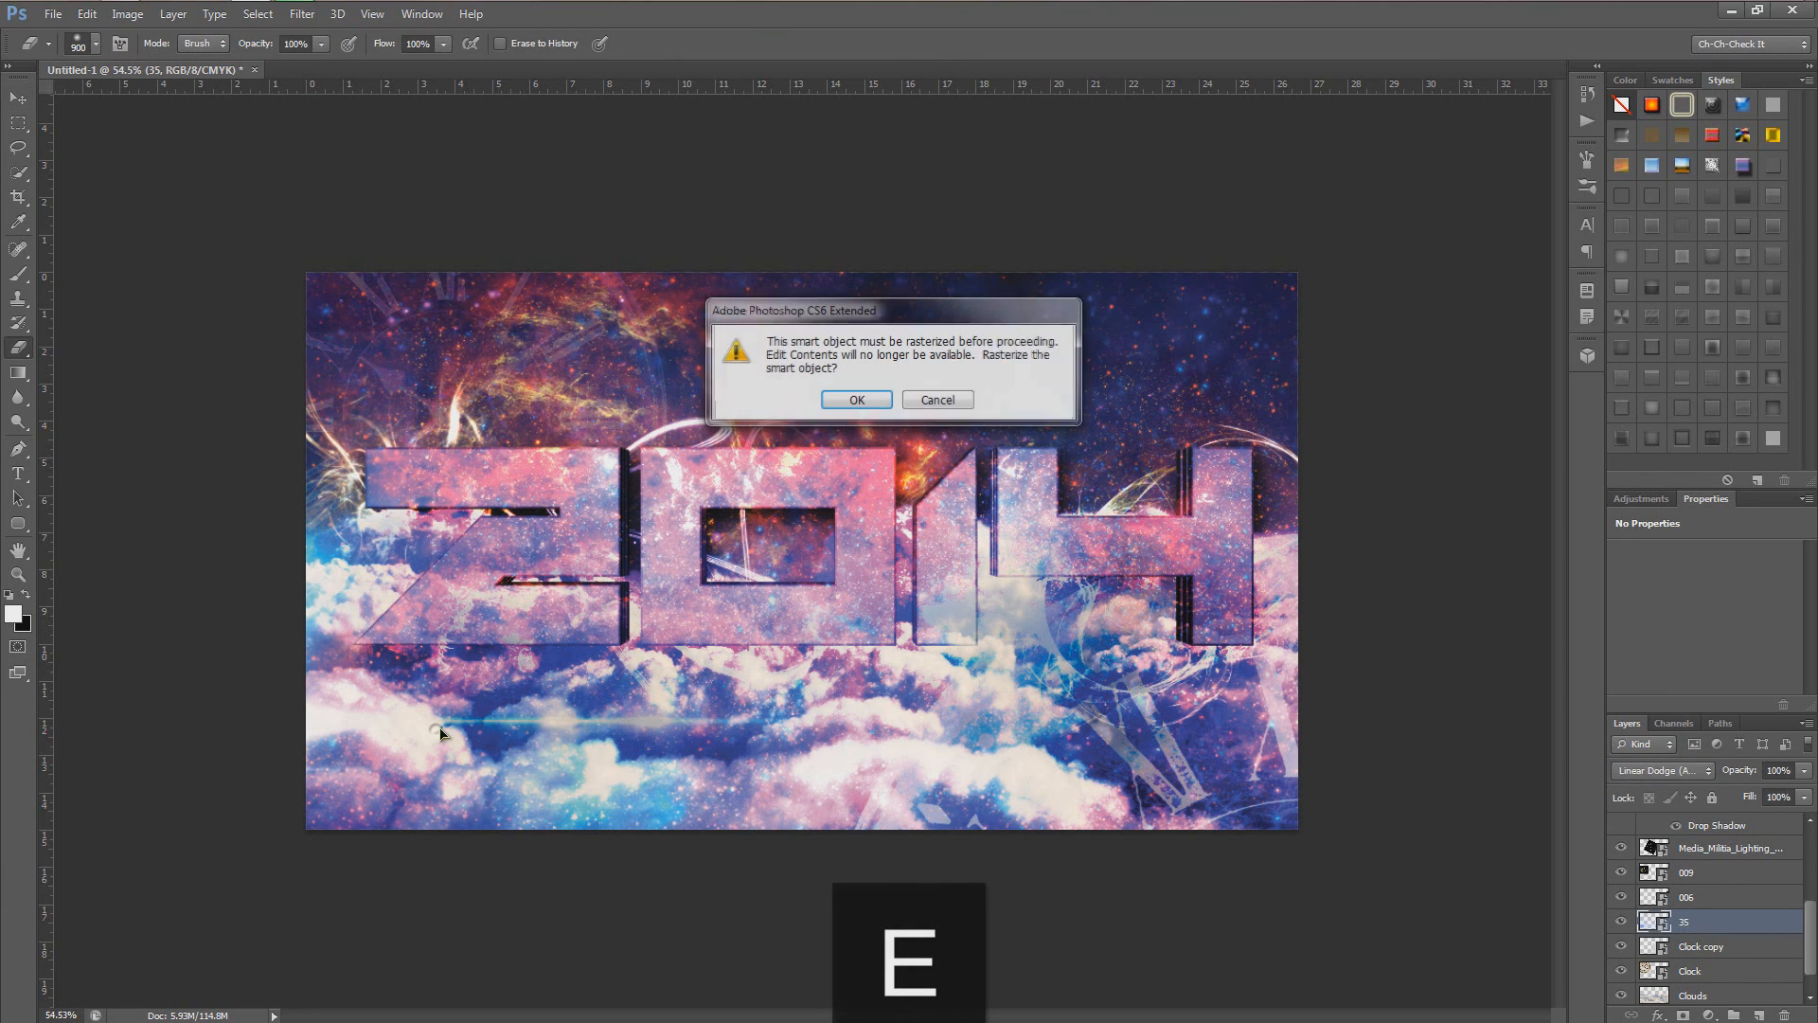
click(855, 399)
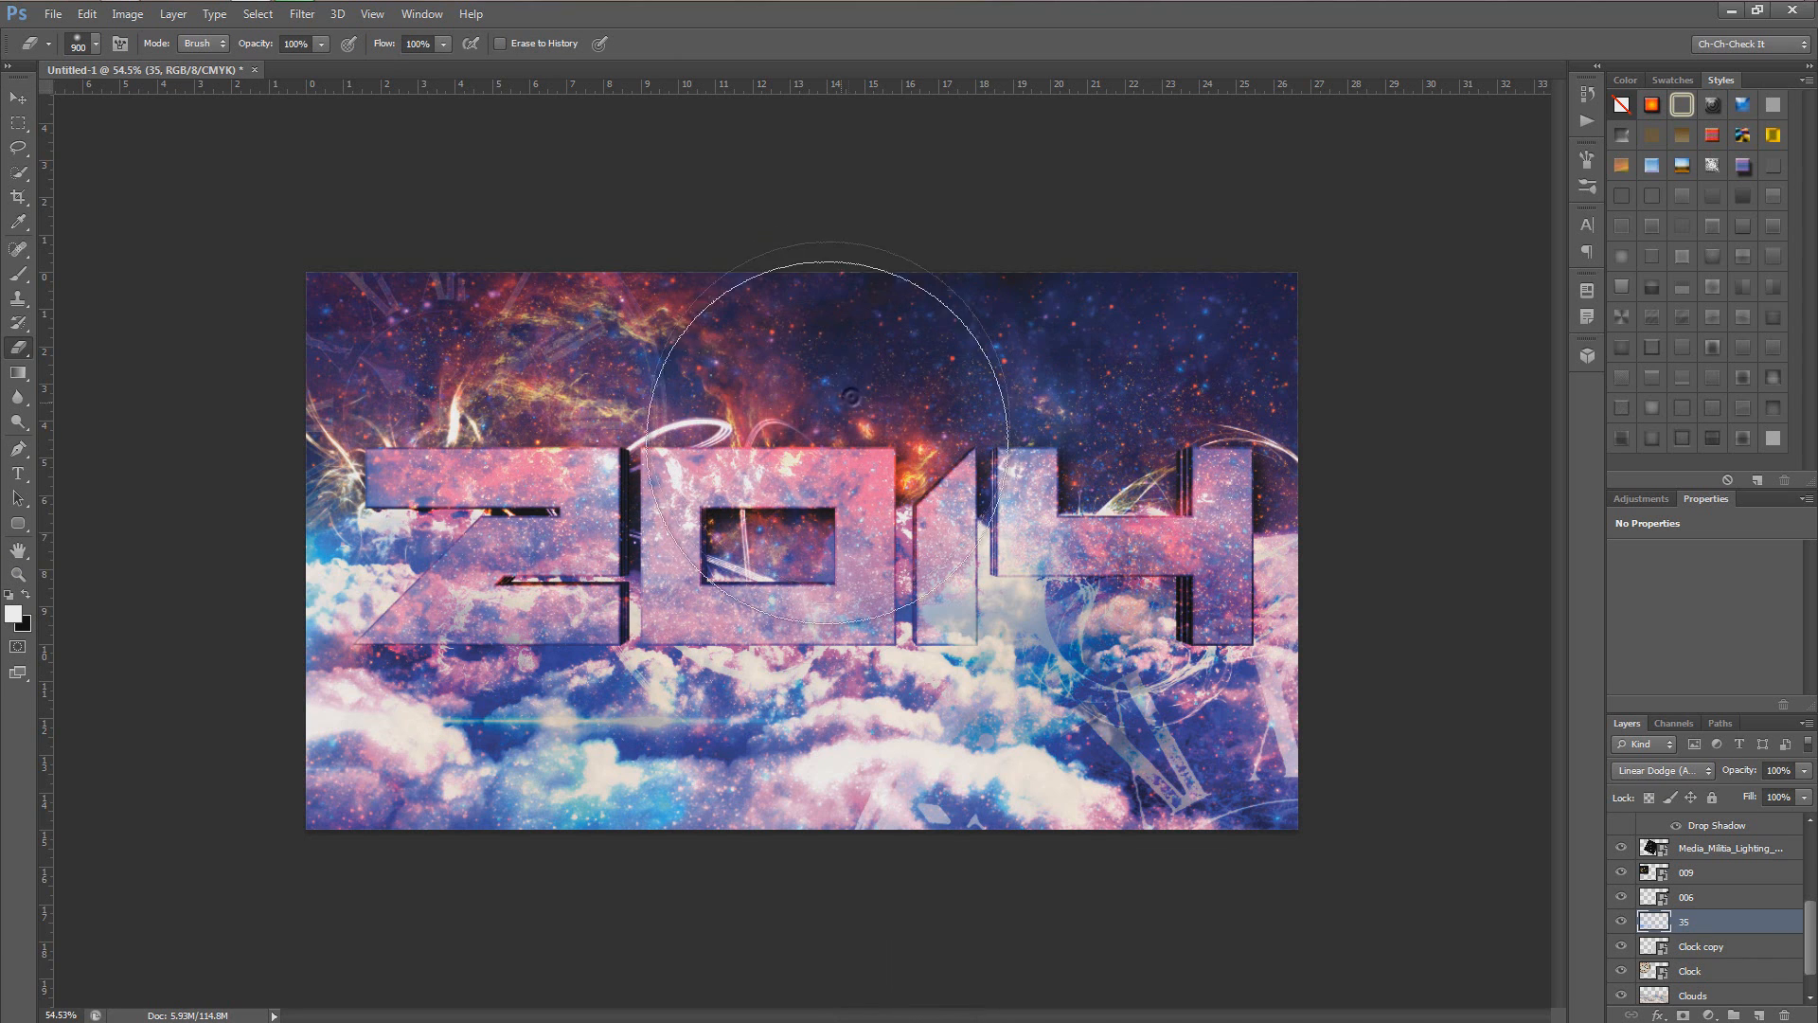
alt+scroll(546, 457, down, 3)
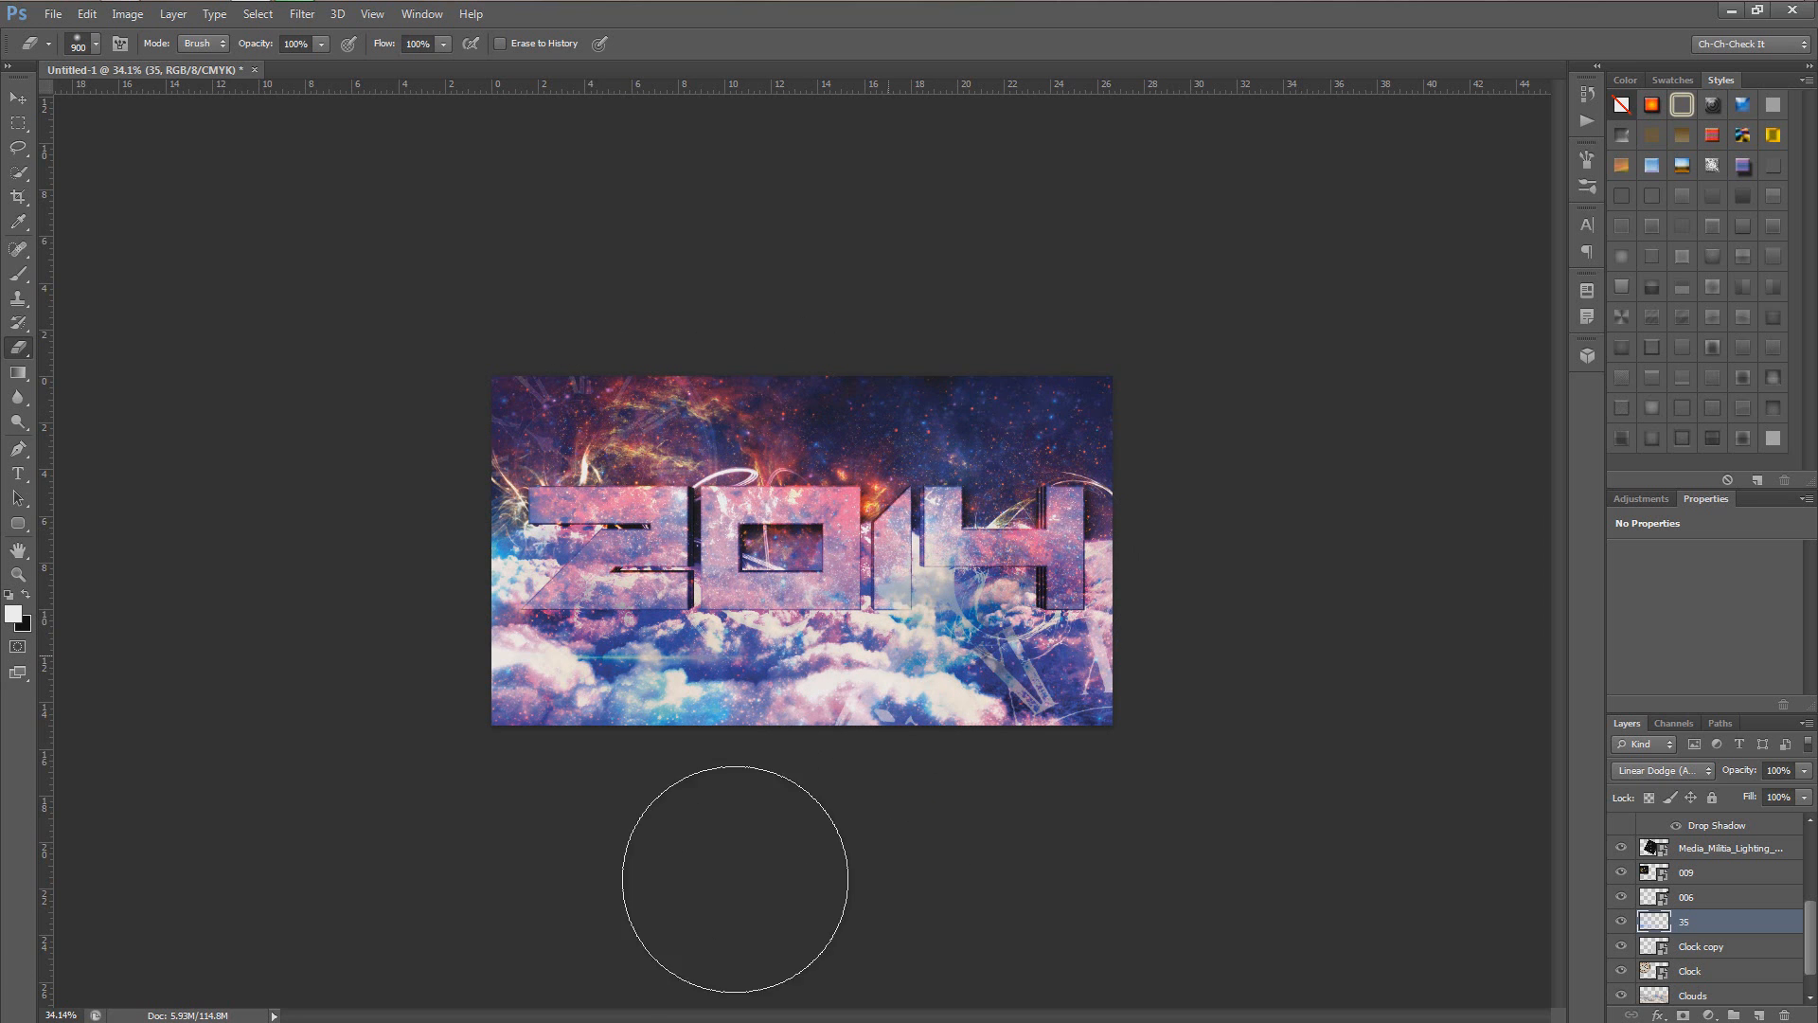
Step: Switch to the file explorer and place image 42 from the MediaMilitia Lens Flares folder into the composition
alt+scroll(802, 539, up, 3)
key(v)
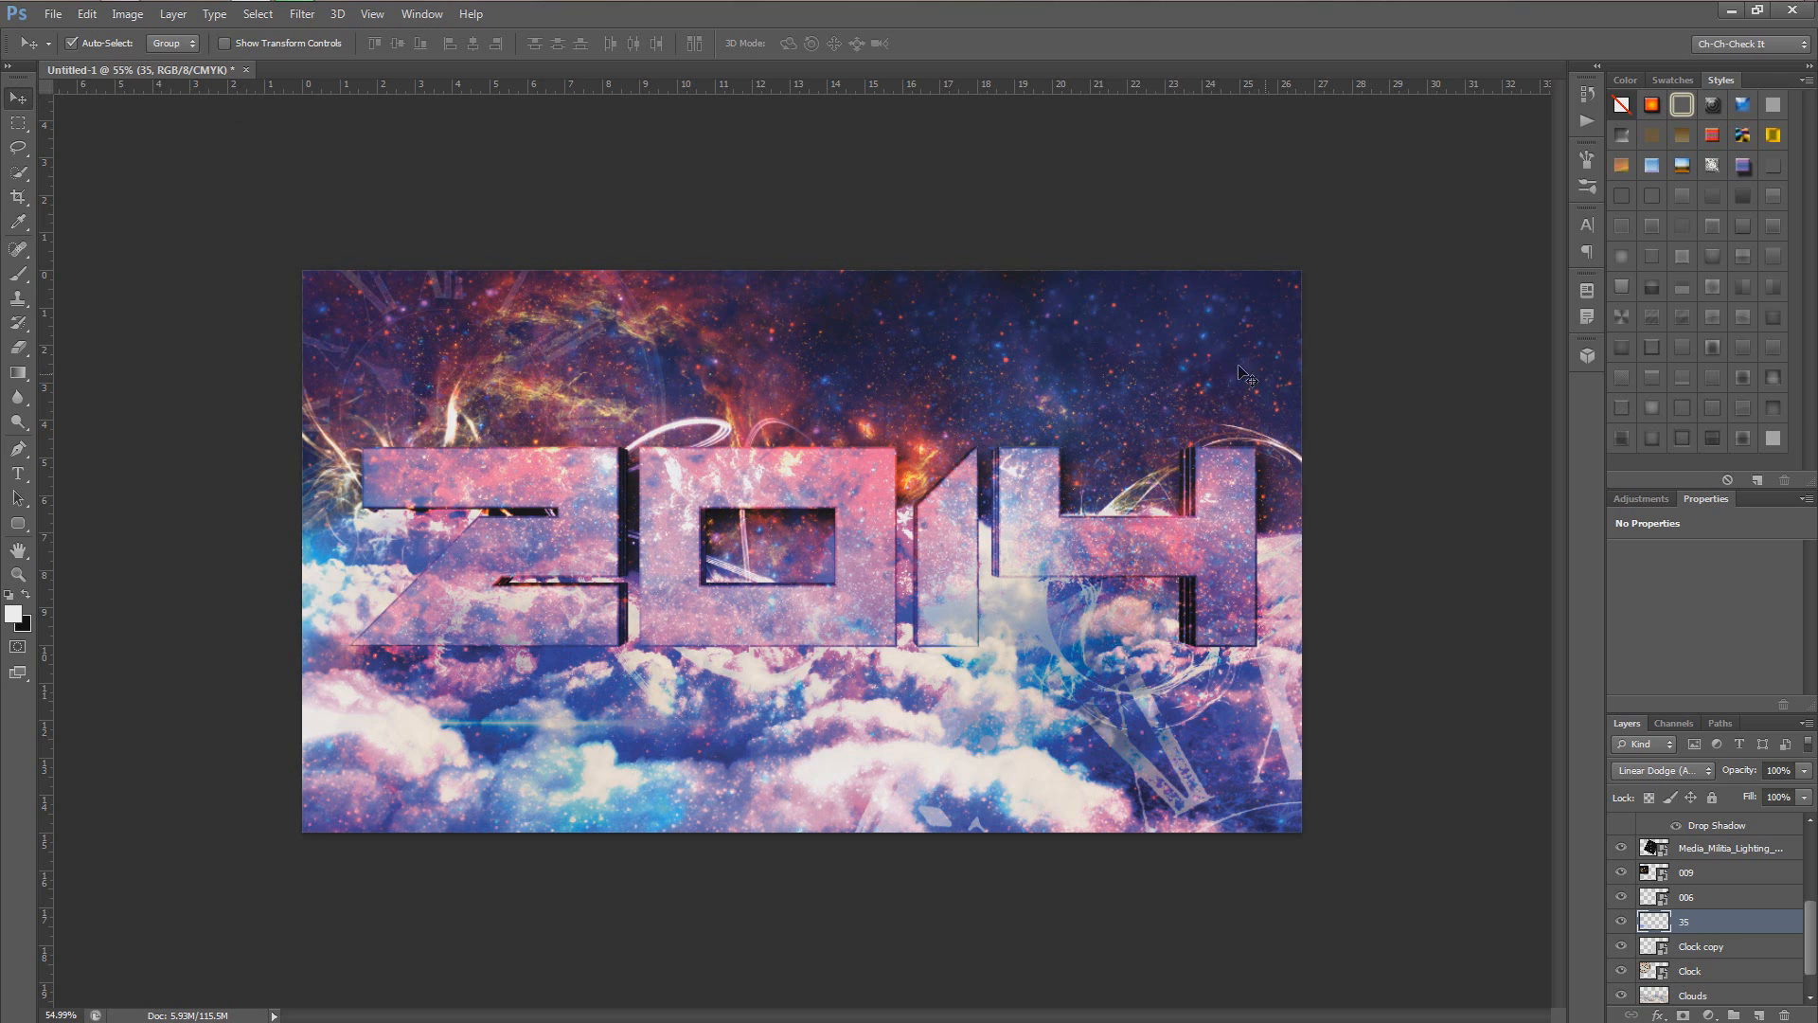
click(122, 11)
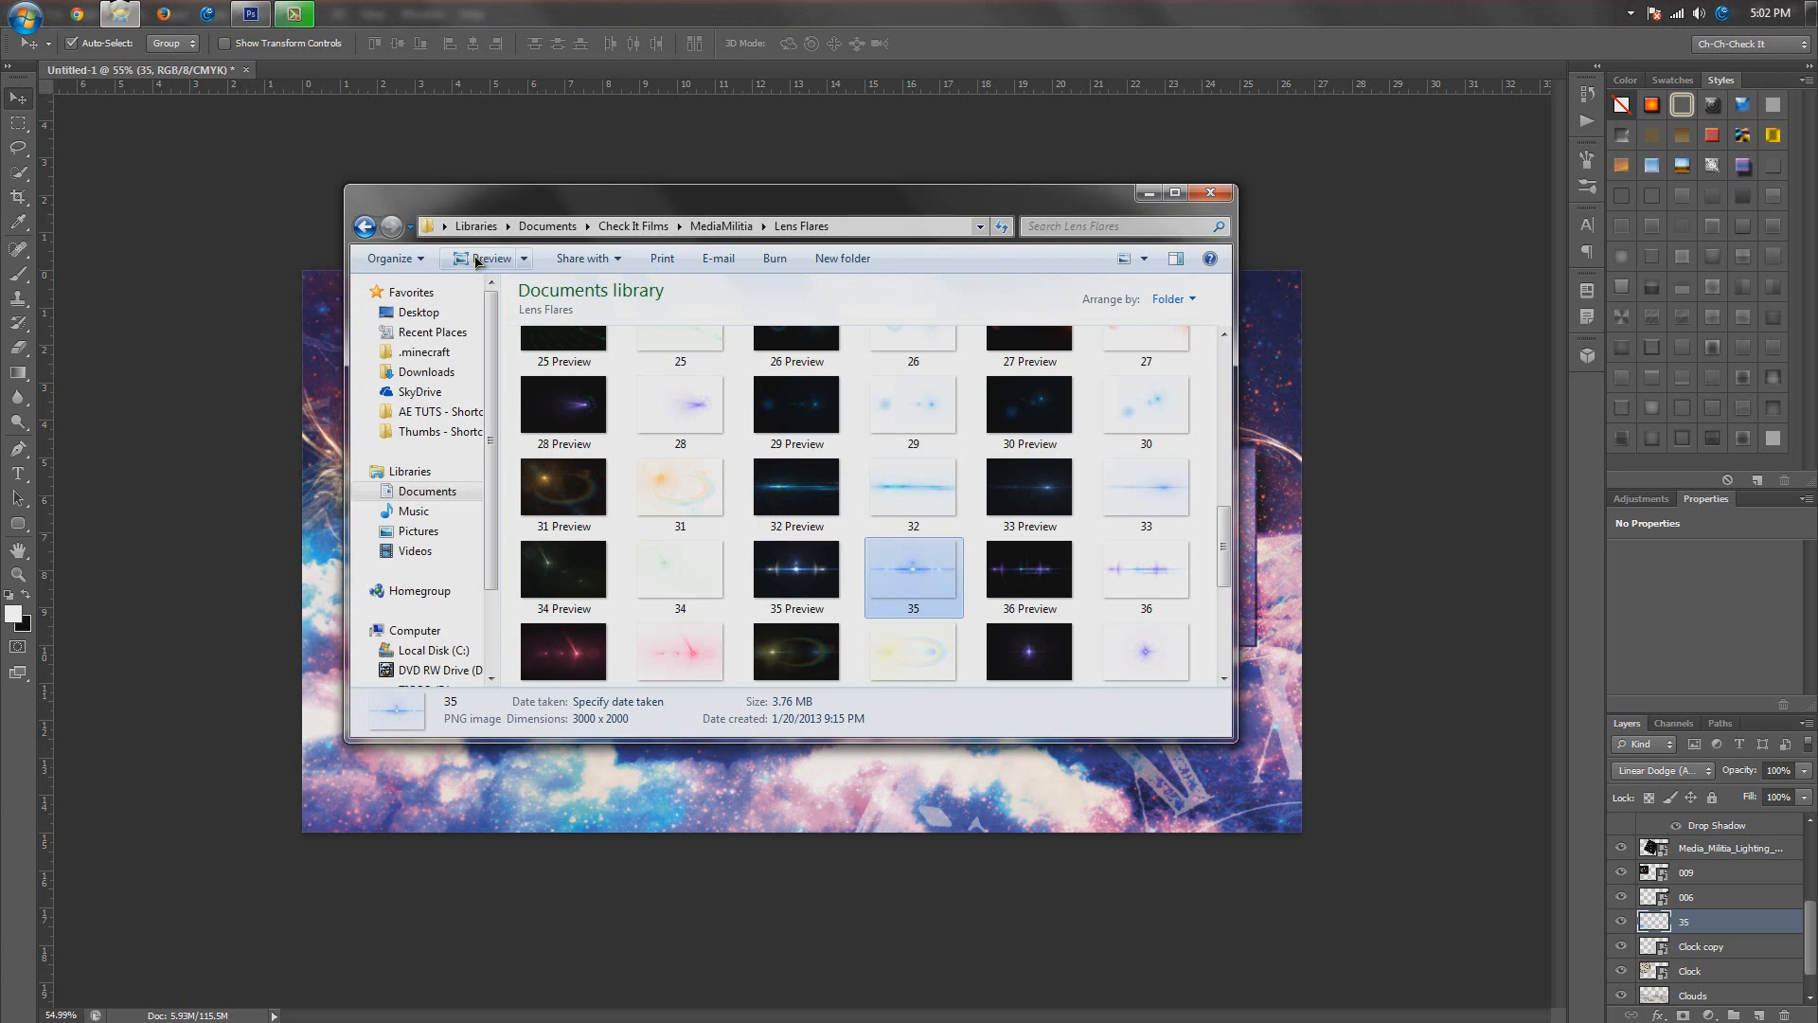
scroll(861, 540, down, 5)
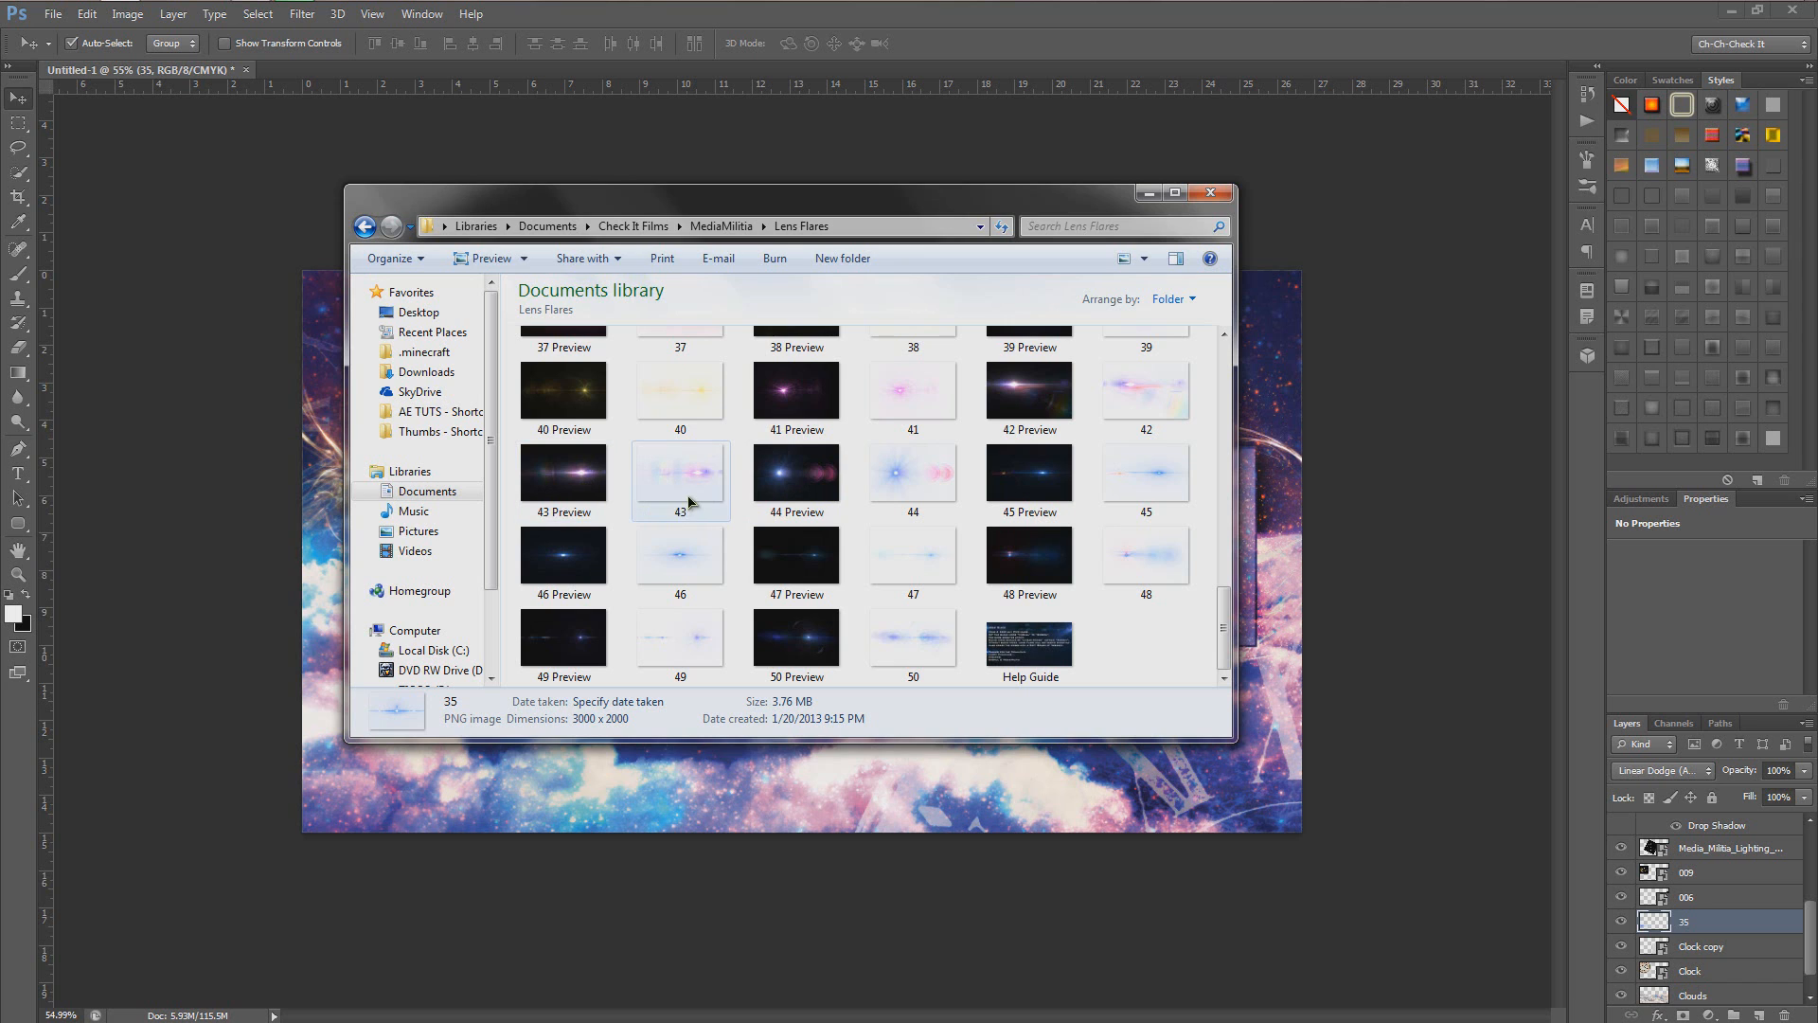
scroll(794, 487, up, 3)
drag(1148, 615, 1380, 511)
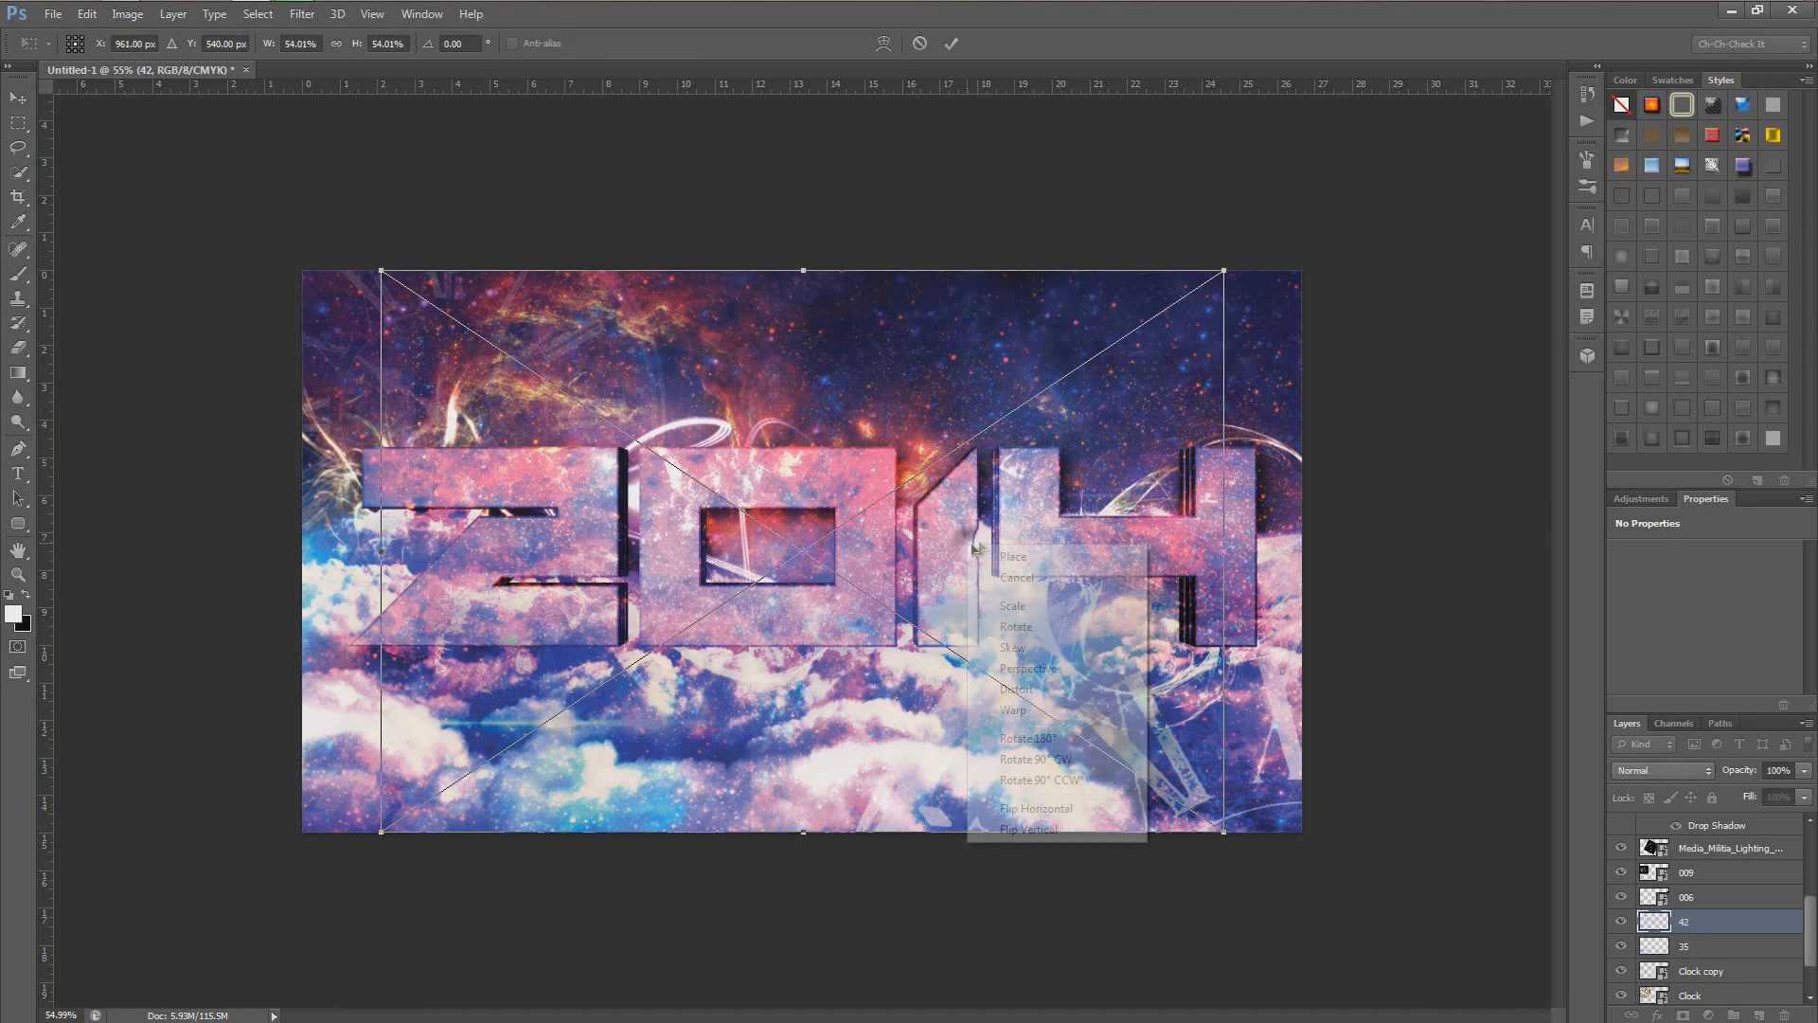
Step: Flip the 42 flare horizontally, enlarge it to about 62%, position it over the sky's upper-right edge and commit the placement
right_click(968, 549)
click(1062, 811)
drag(1121, 493, 1382, 394)
alt+scroll(1382, 394, down, 3)
alt+shift+drag(767, 629, 724, 660)
mouse_move(1268, 450)
mouse_down()
mouse_move(1250, 479)
mouse_move(1267, 485)
mouse_up()
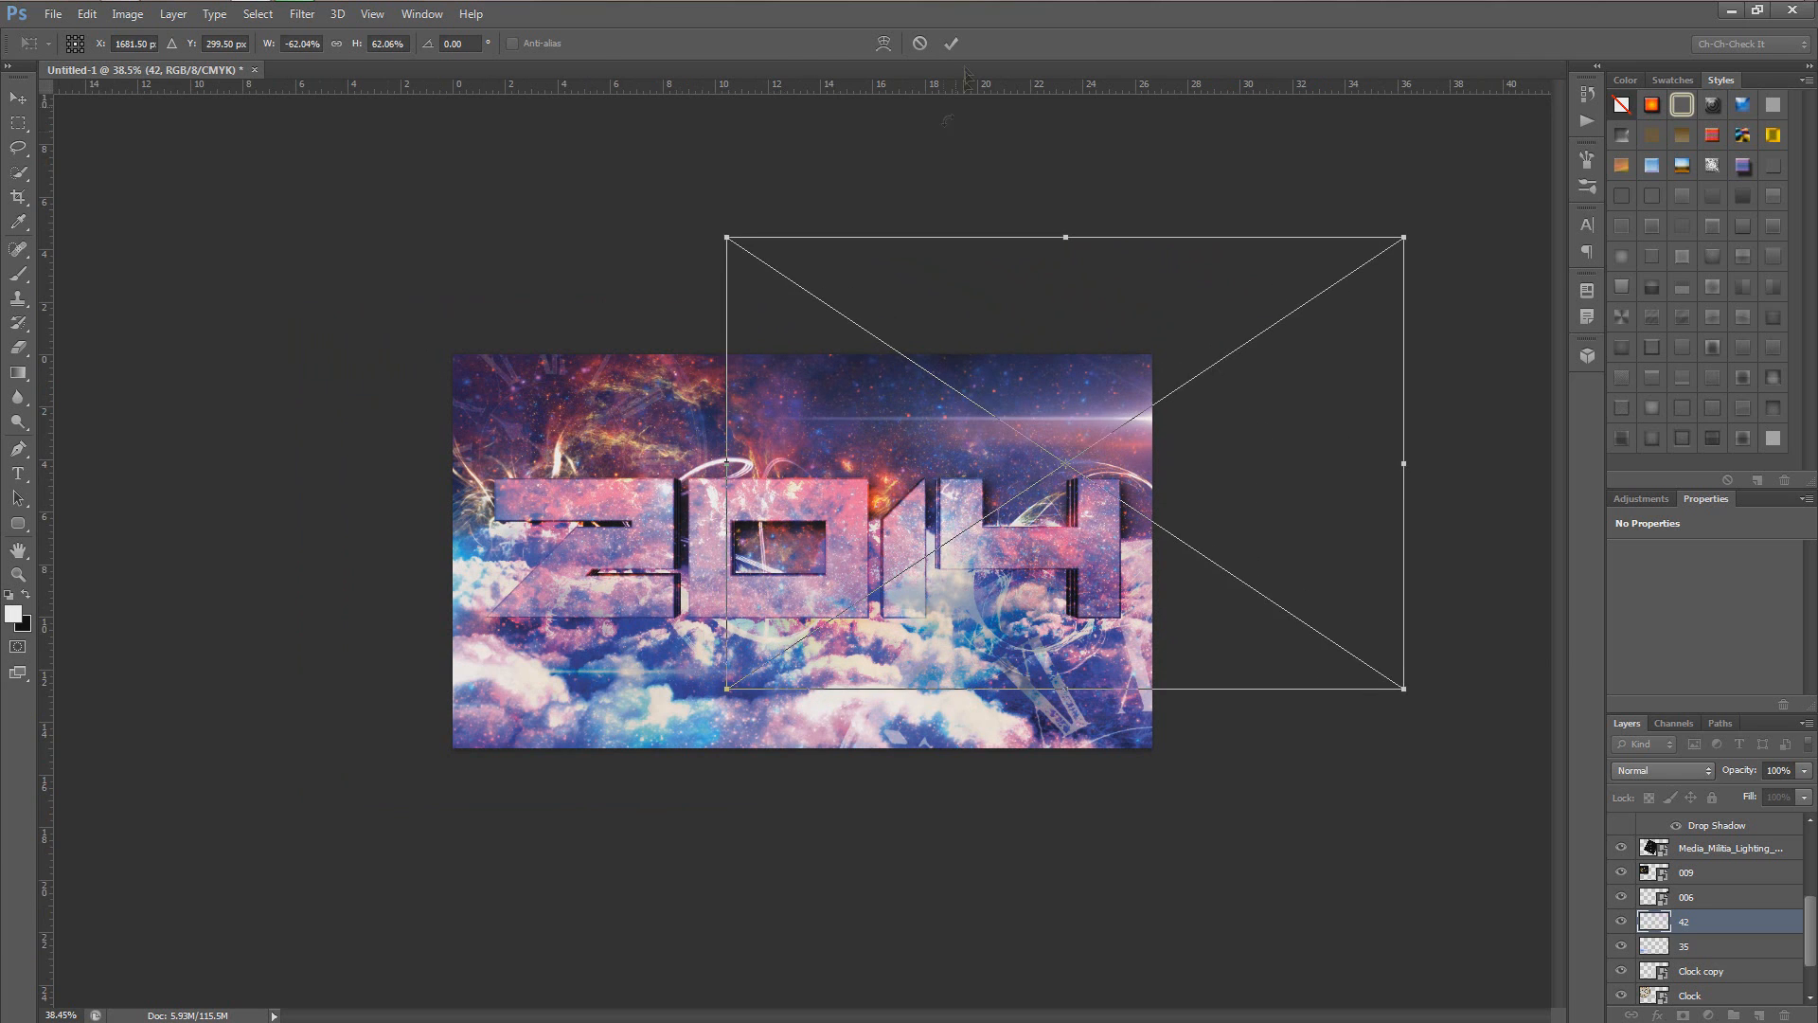
click(950, 44)
Step: Set the 42 flare to Linear Dodge (Add) and rasterize its smart object by starting the Eraser on it
click(1665, 770)
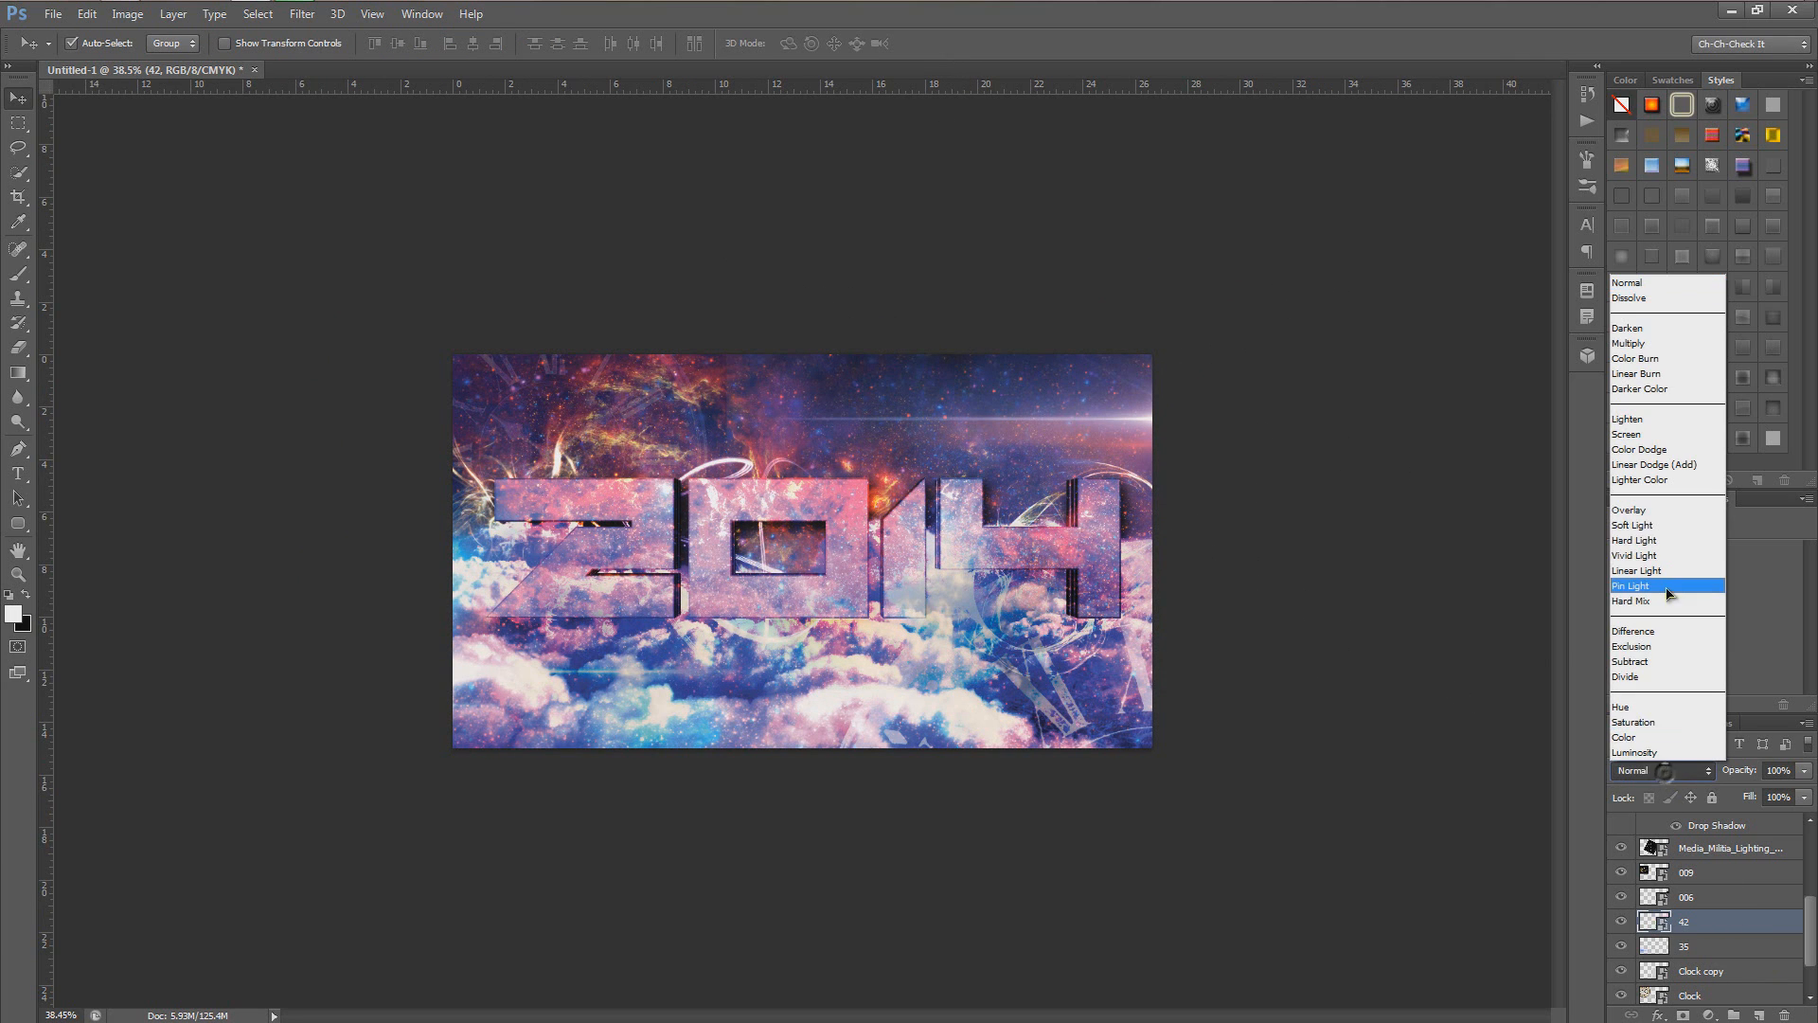
click(1662, 466)
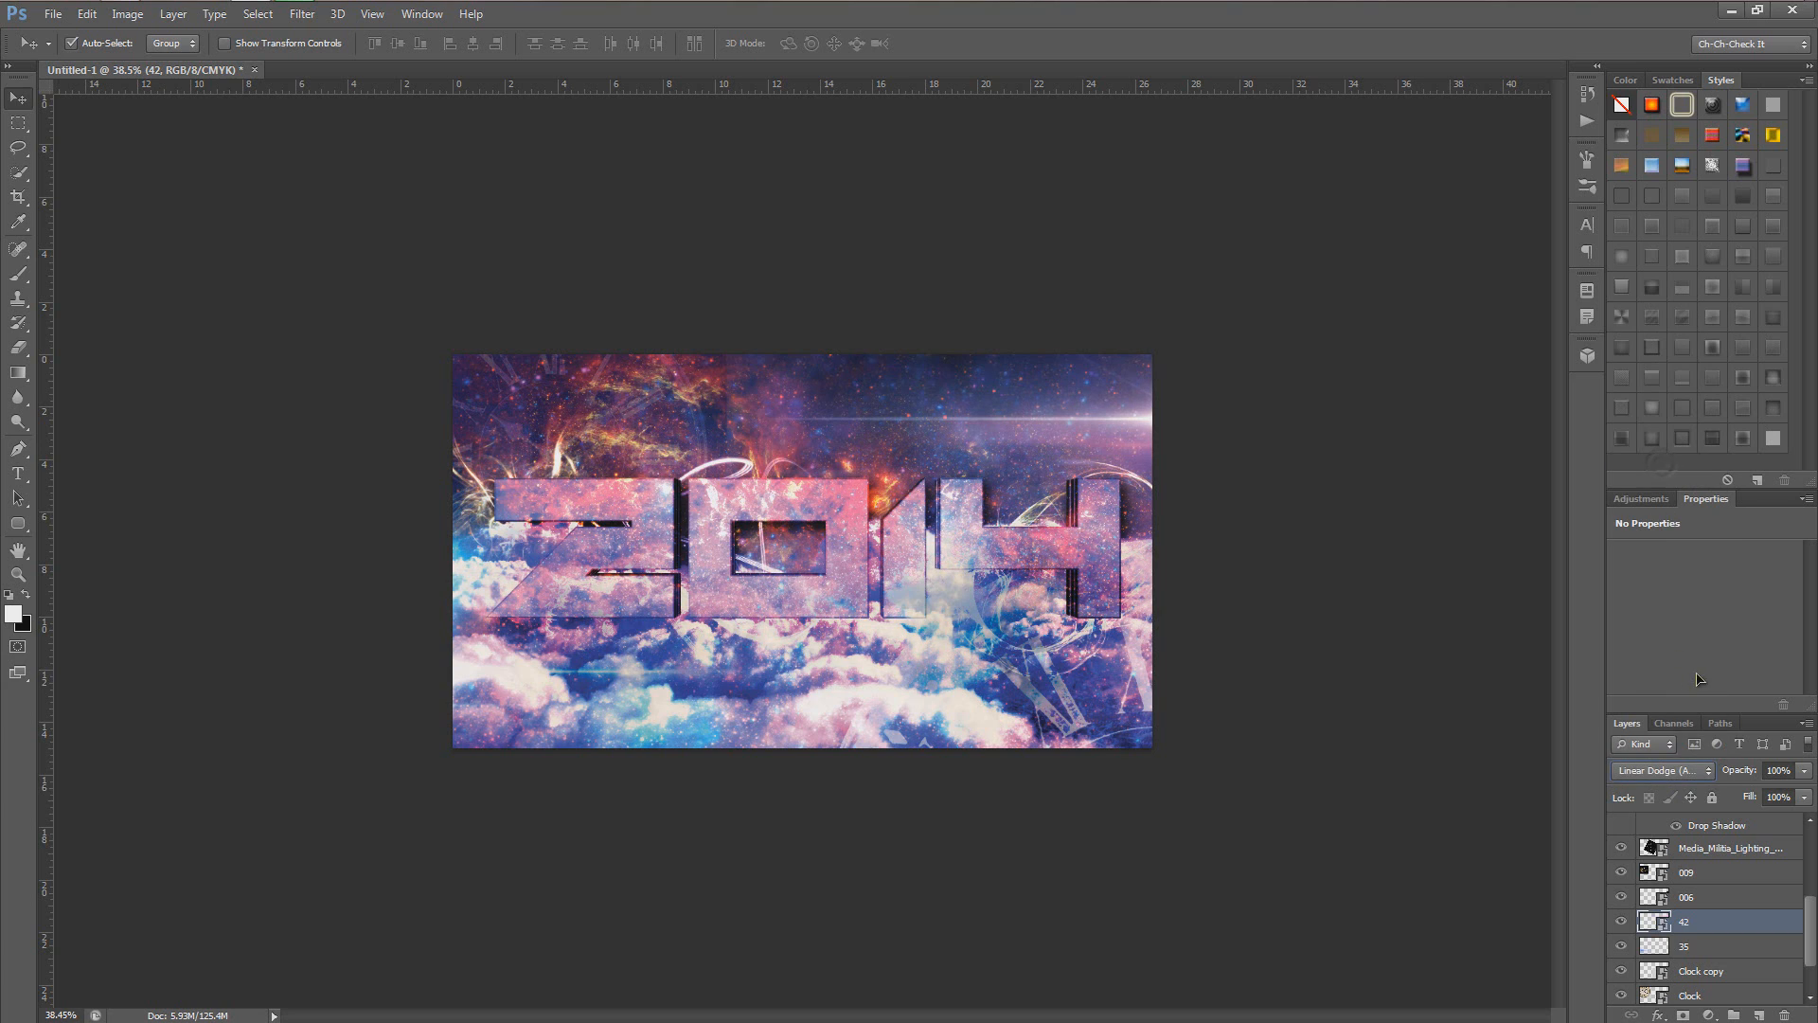
key(e)
click(1046, 516)
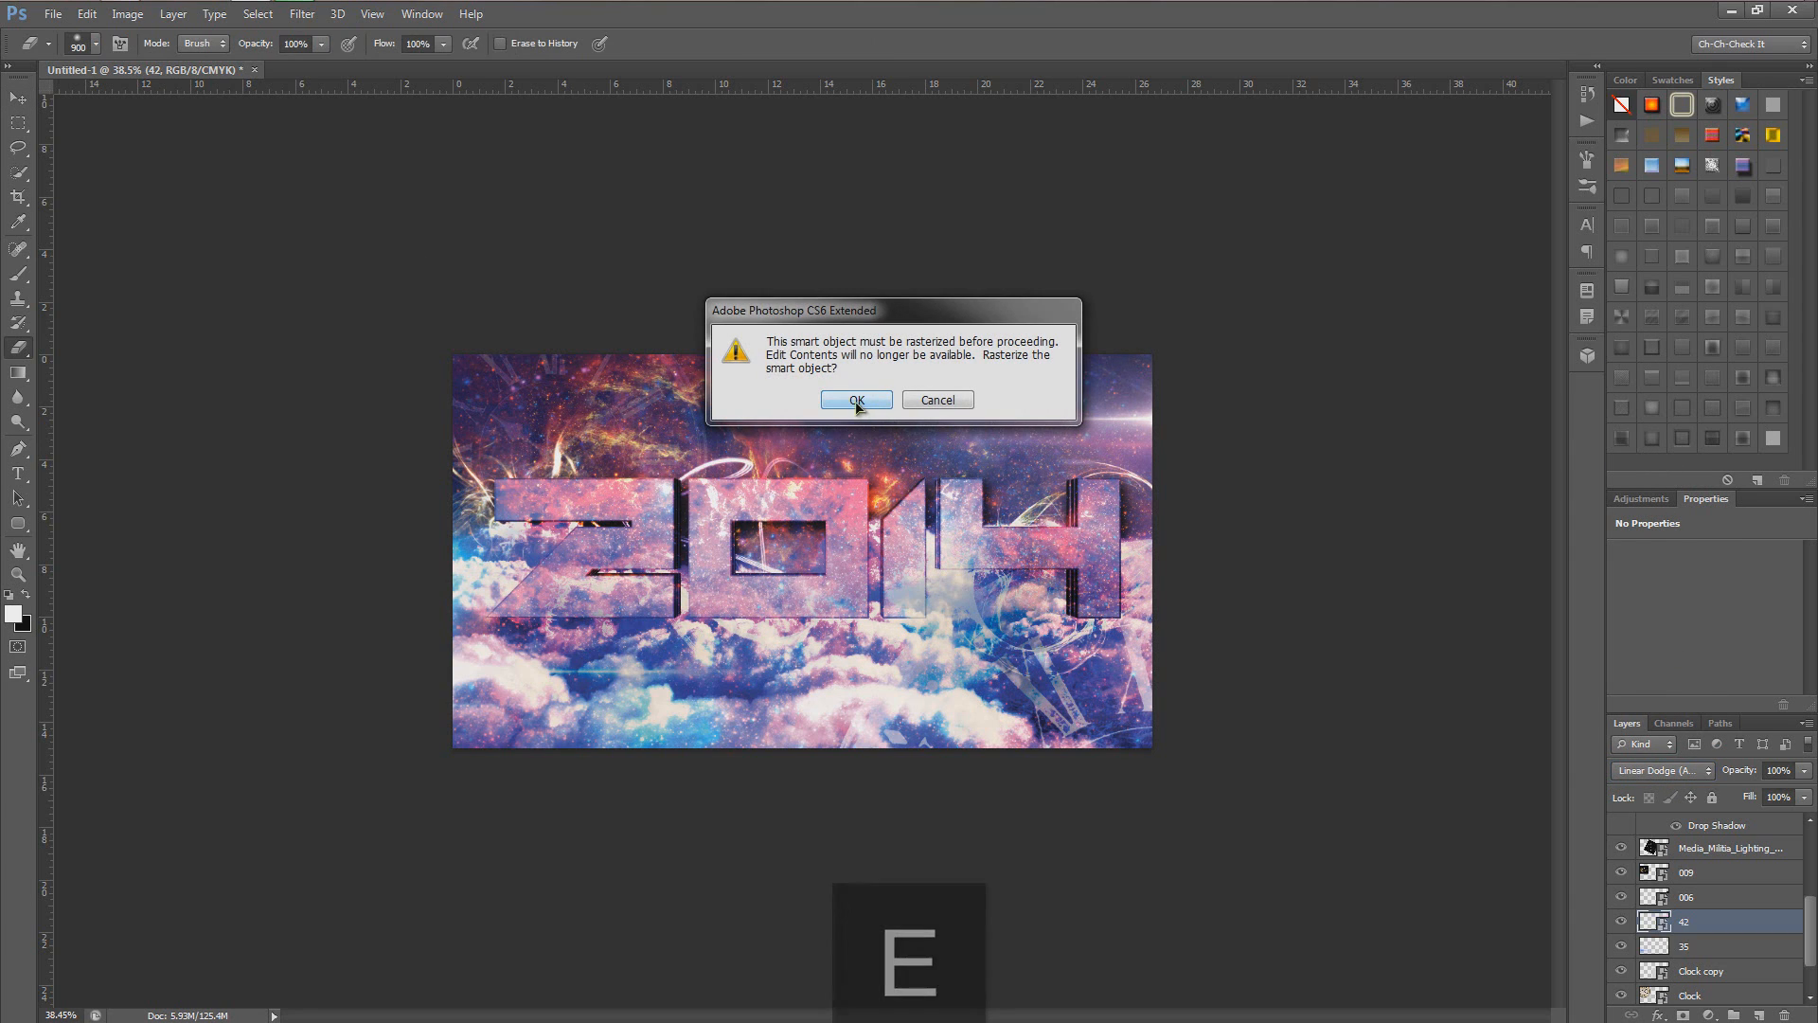
click(855, 399)
alt+scroll(881, 386, down, 4)
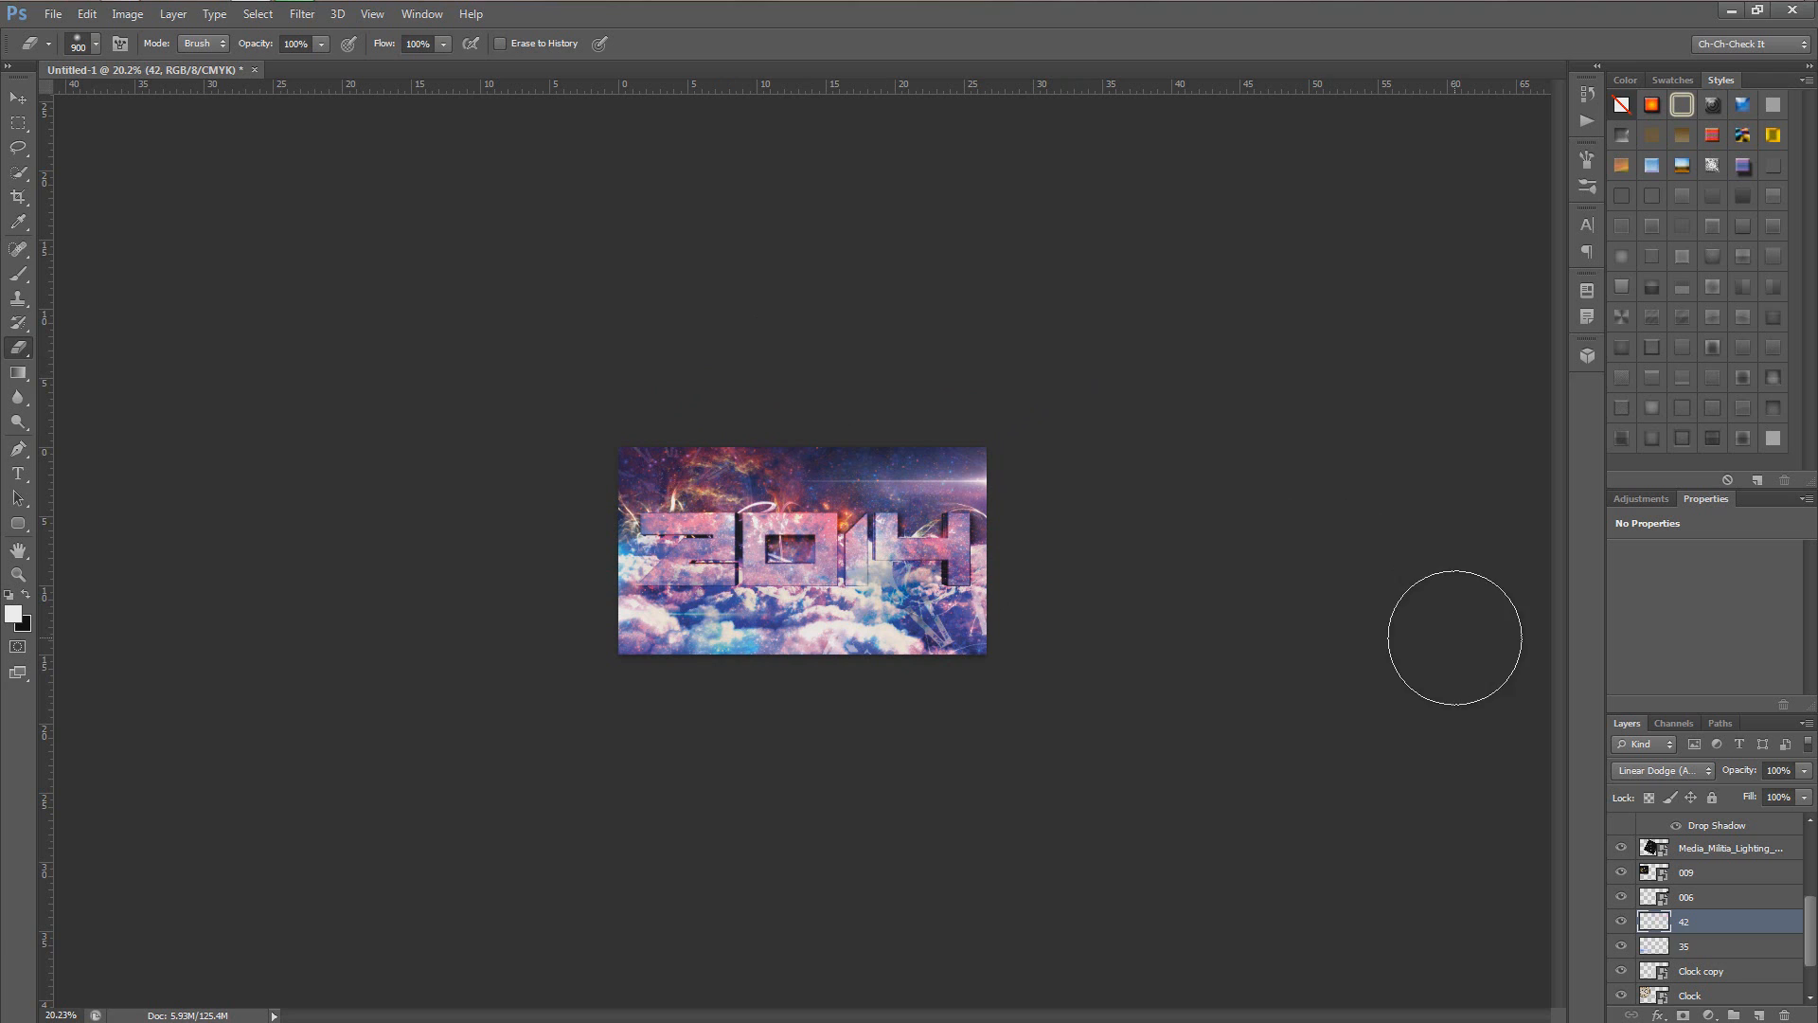
Step: Move the 42 and 35 flare layers together to the top of the layer stack, above Clouds copy, and deselect them
shift+click(1704, 947)
drag(1698, 926, 1704, 829)
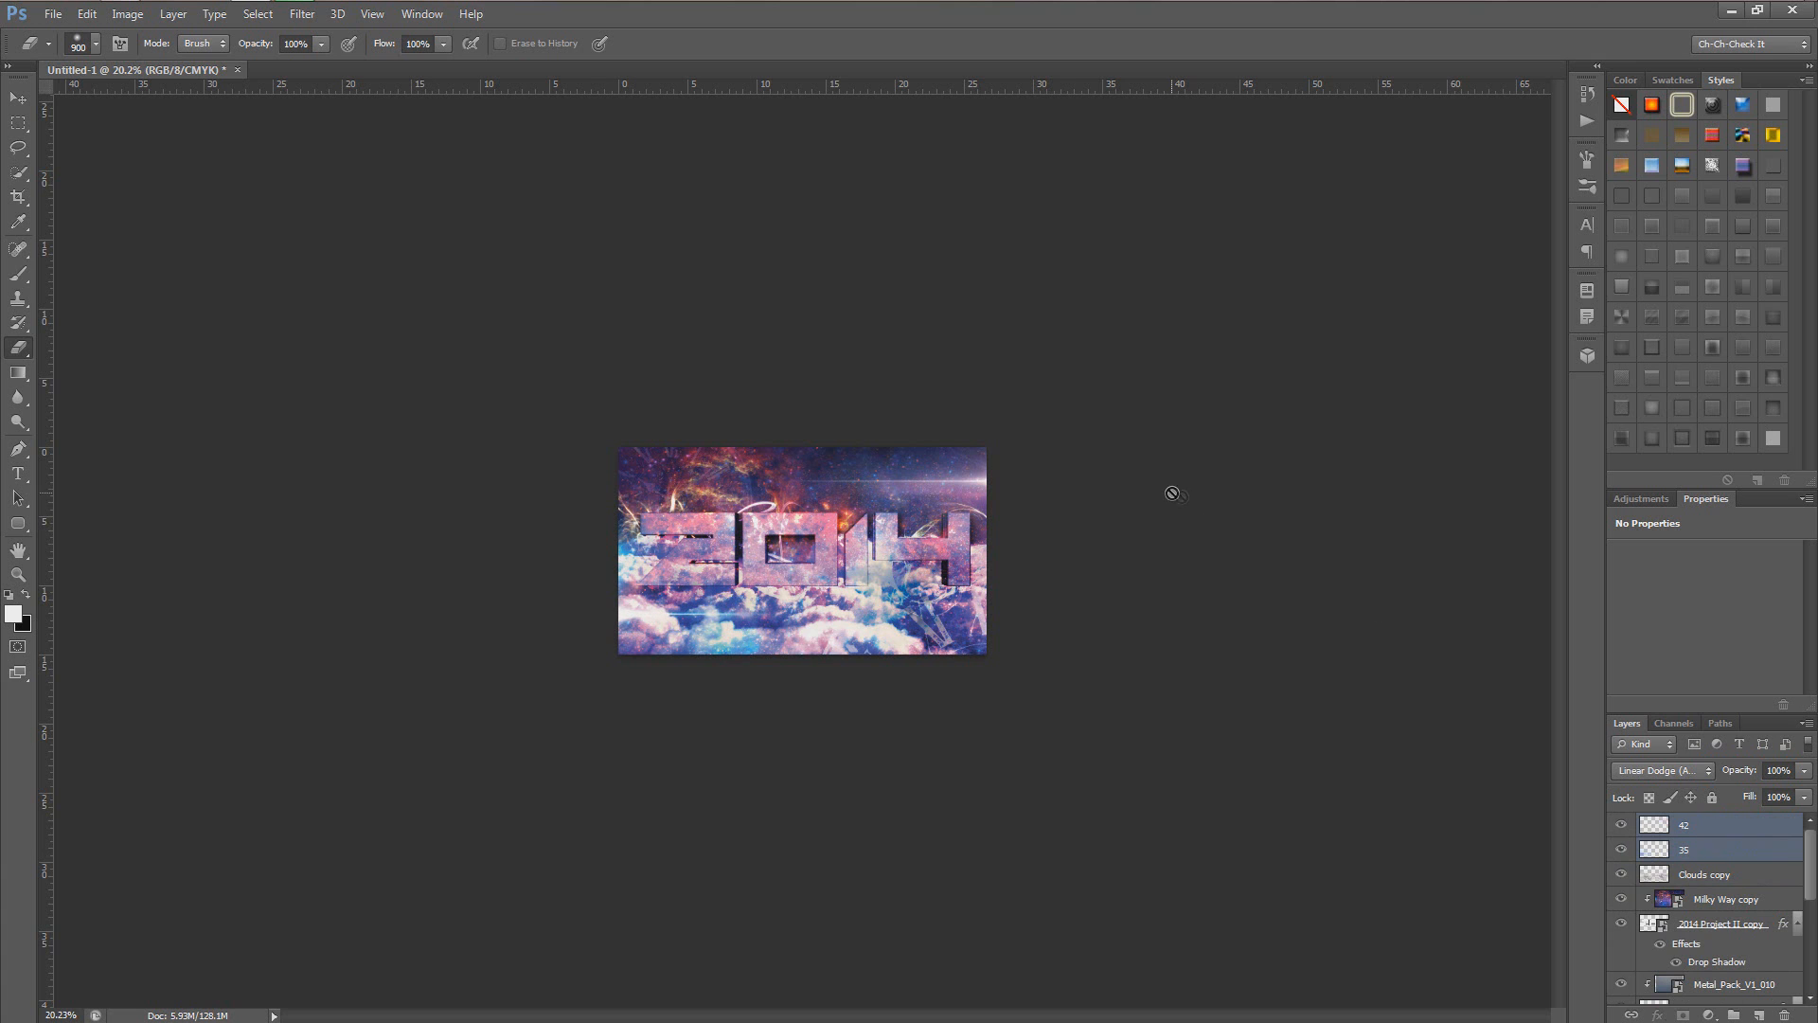
click(18, 101)
click(672, 265)
alt+scroll(884, 385, up, 9)
alt+scroll(876, 383, up, 2)
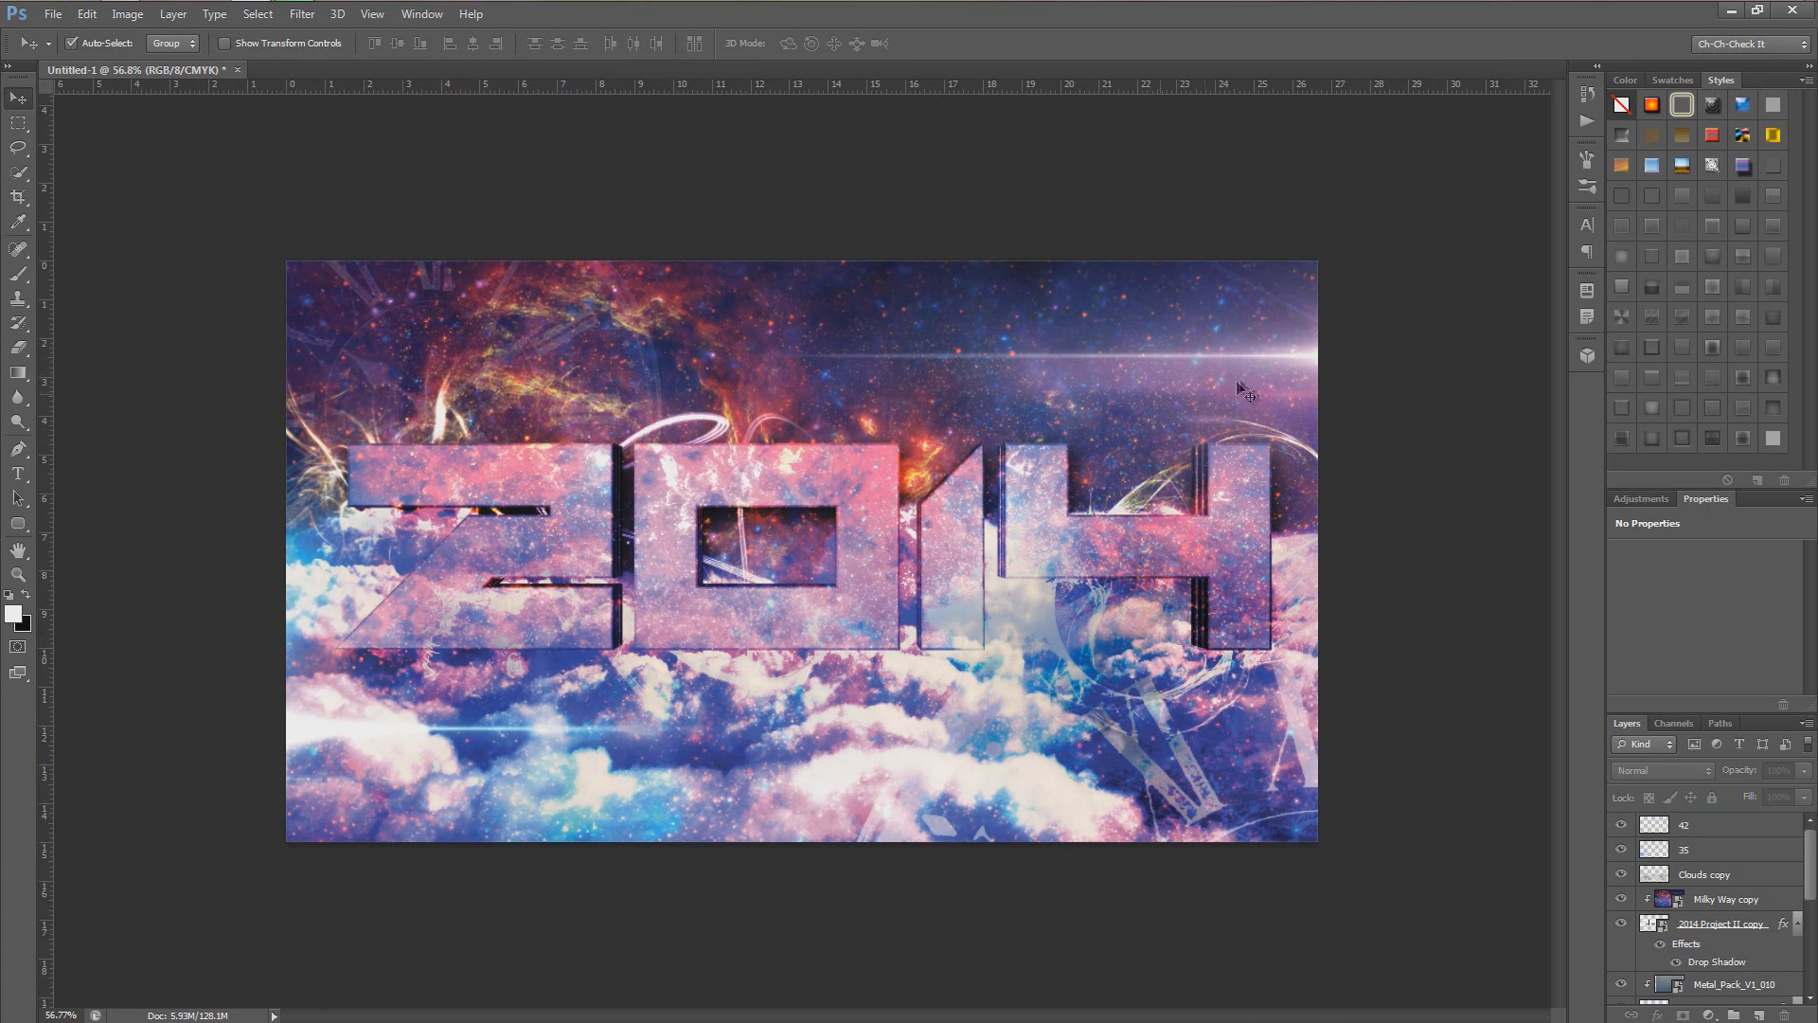
alt+scroll(963, 531, up, 1)
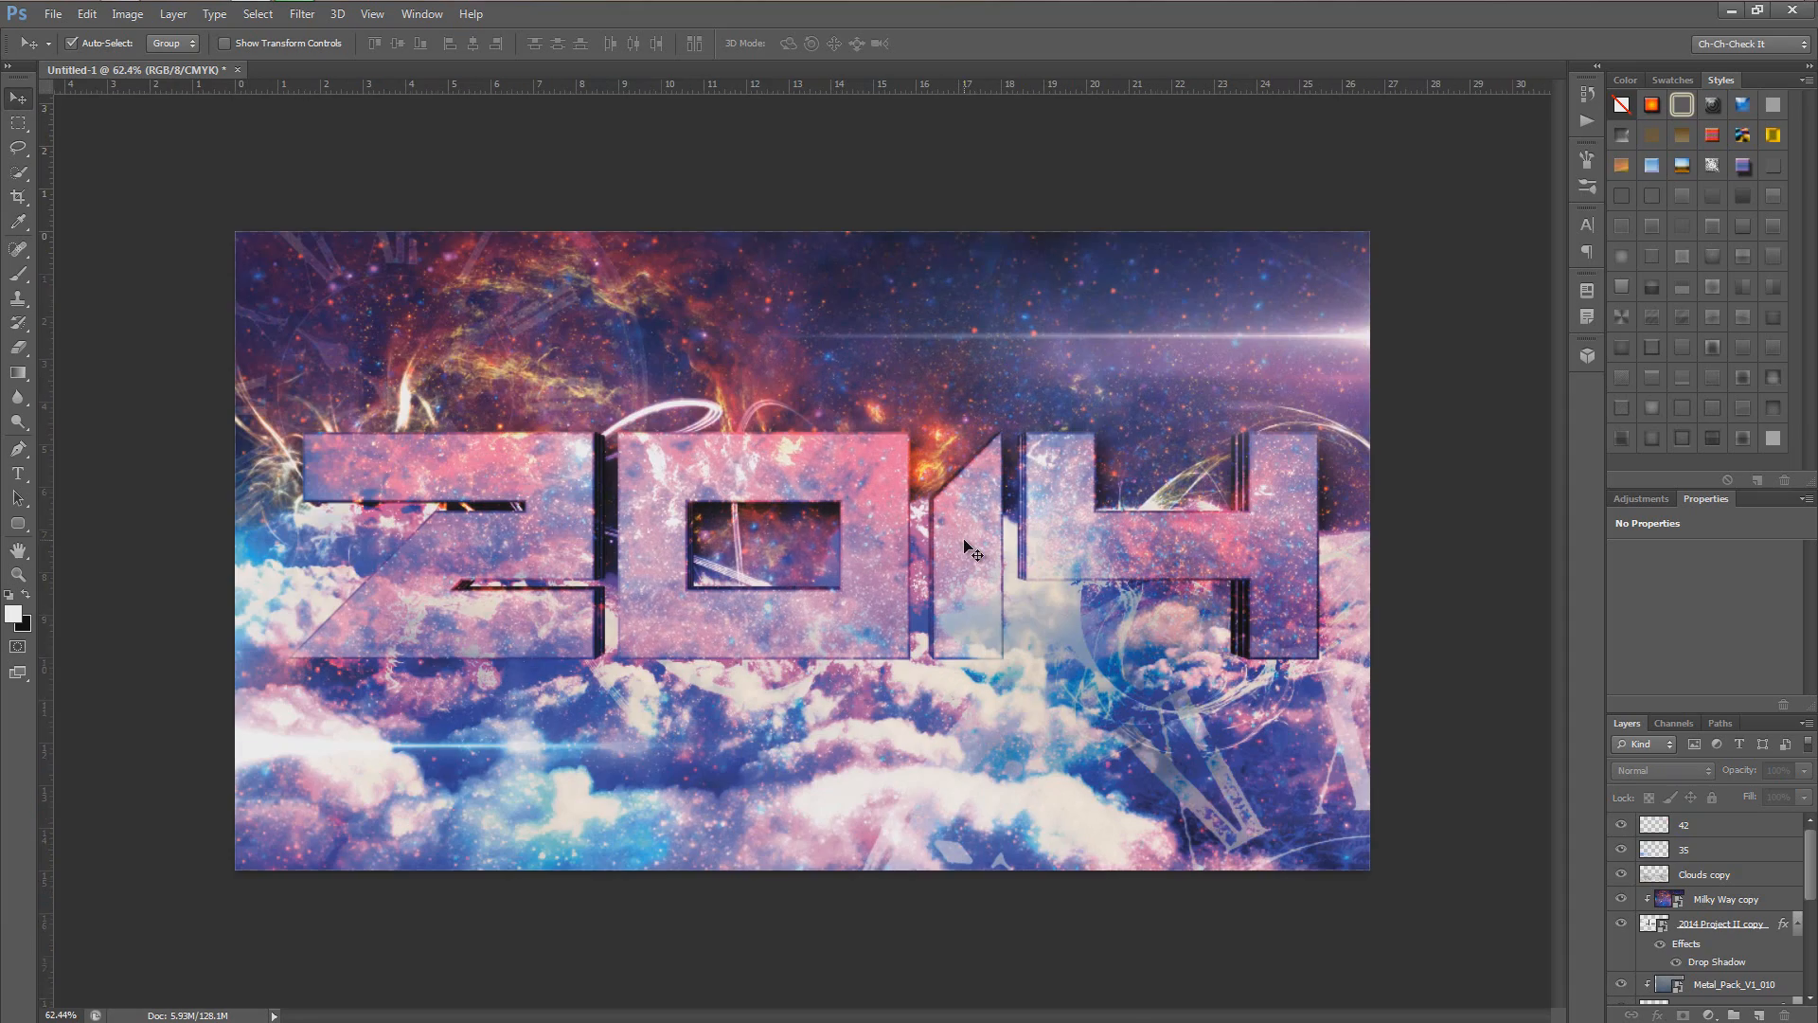
alt+scroll(1070, 610, down, 3)
alt+scroll(1025, 604, up, 4)
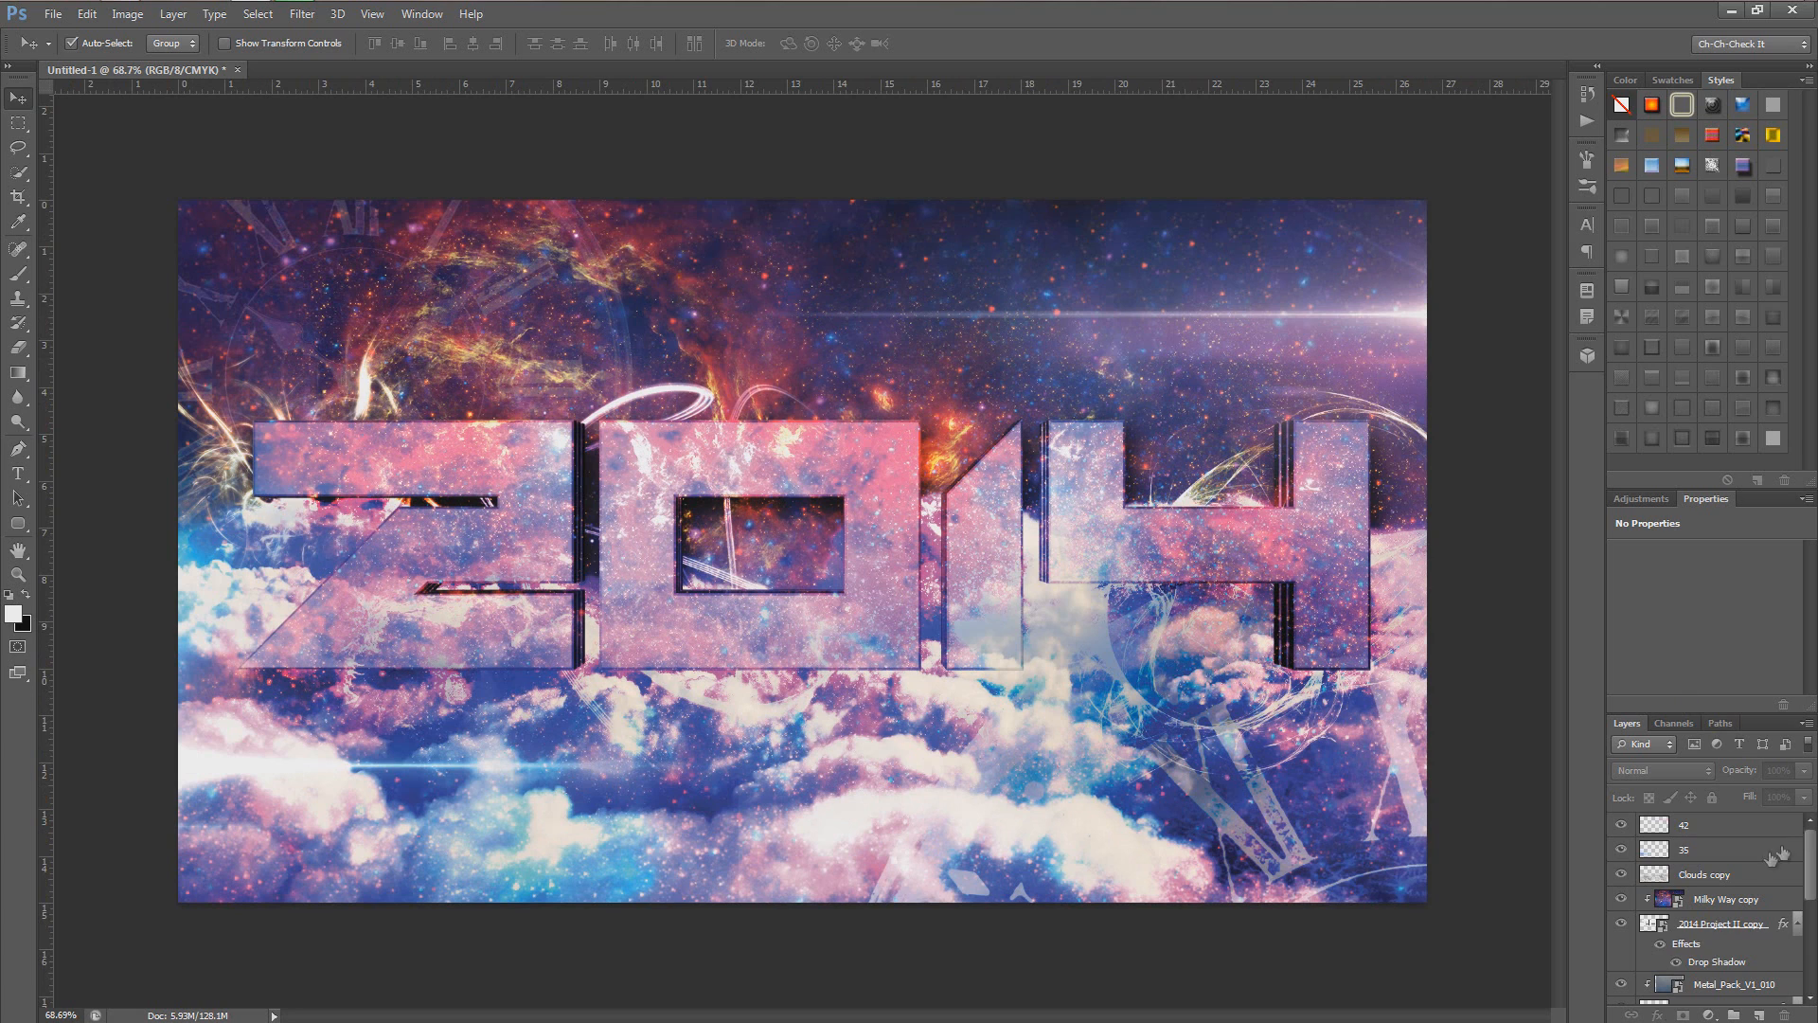
Step: Group all layers from Milky Way up to 42 and name the group Main
scroll(1691, 854, down, 6)
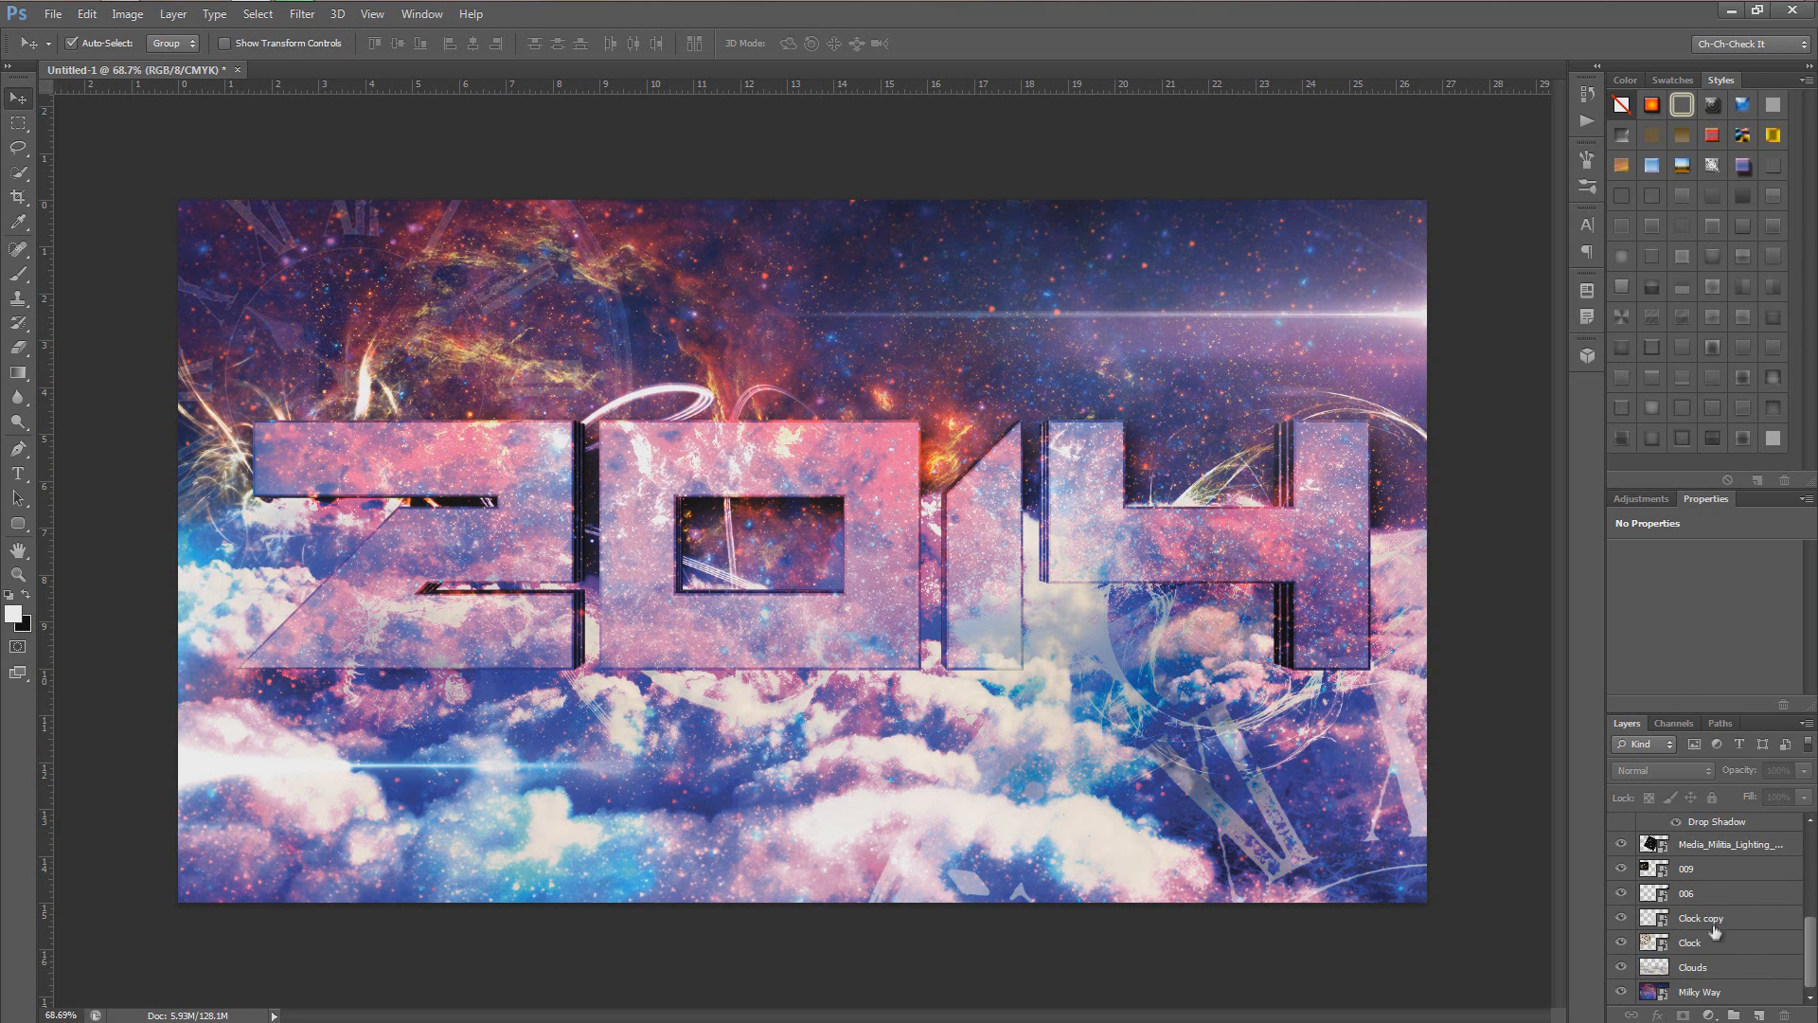
click(1701, 993)
scroll(1714, 909, up, 5)
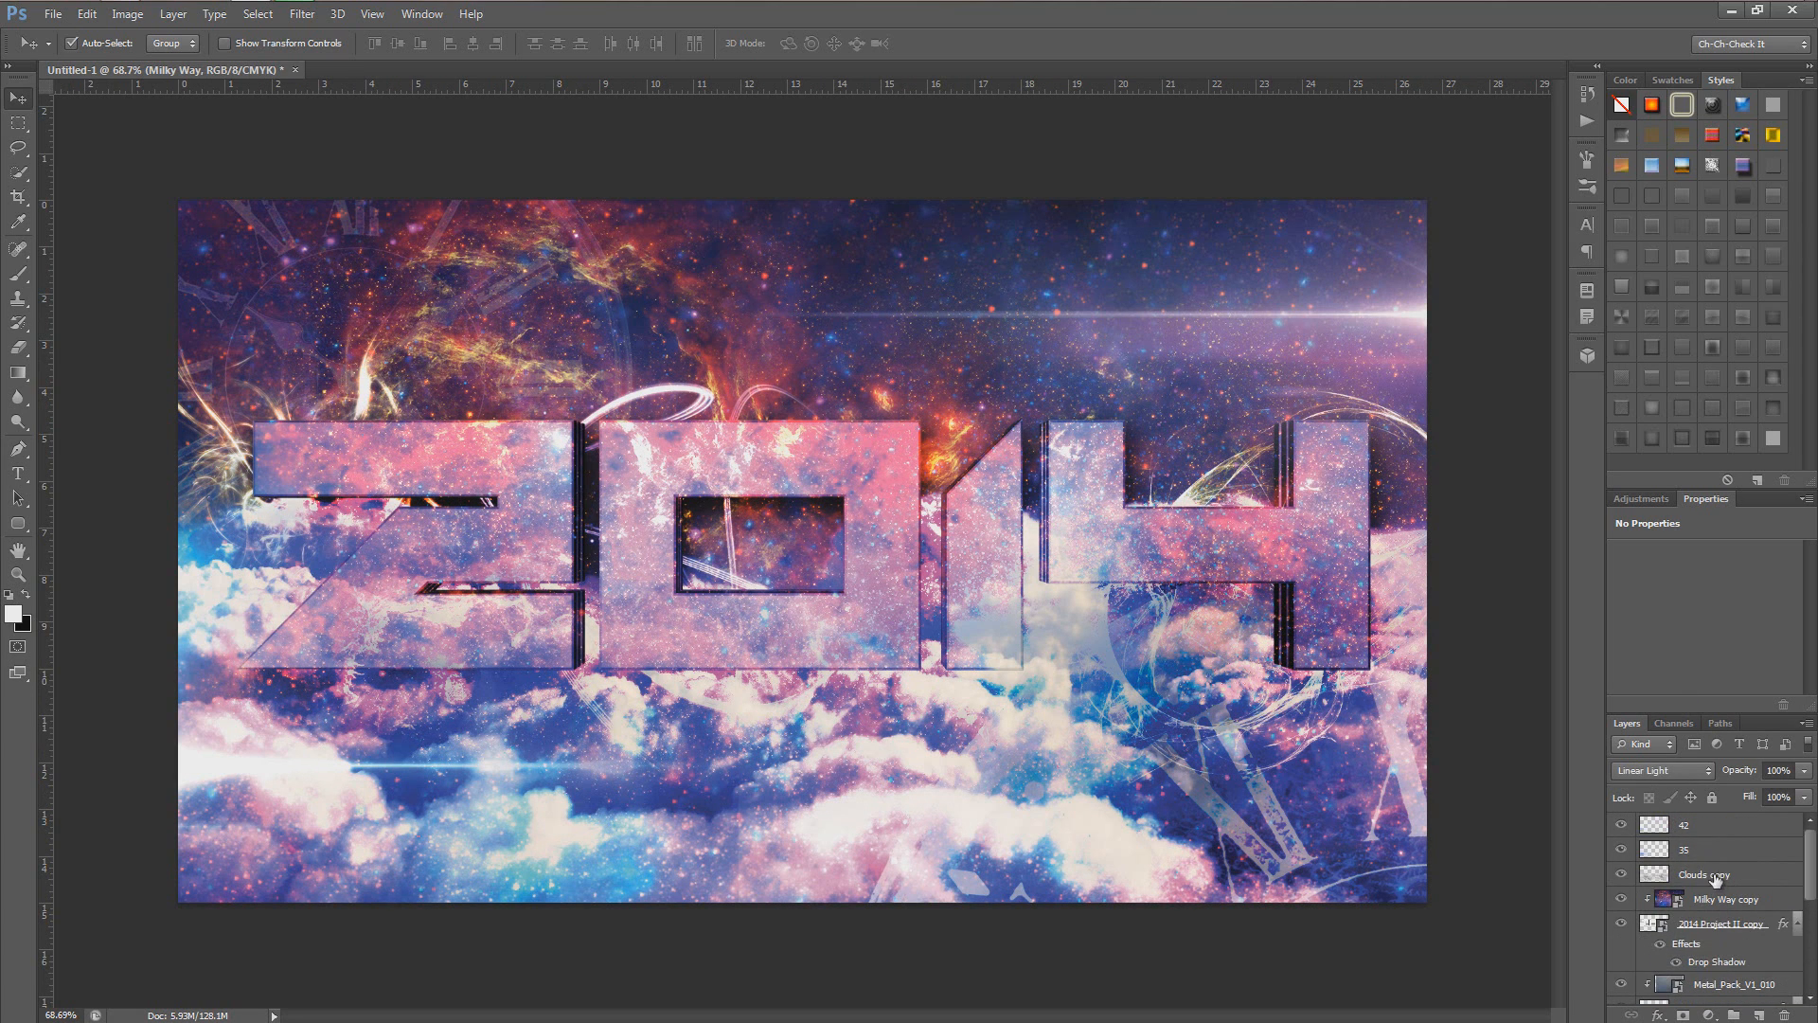
shift+click(1708, 825)
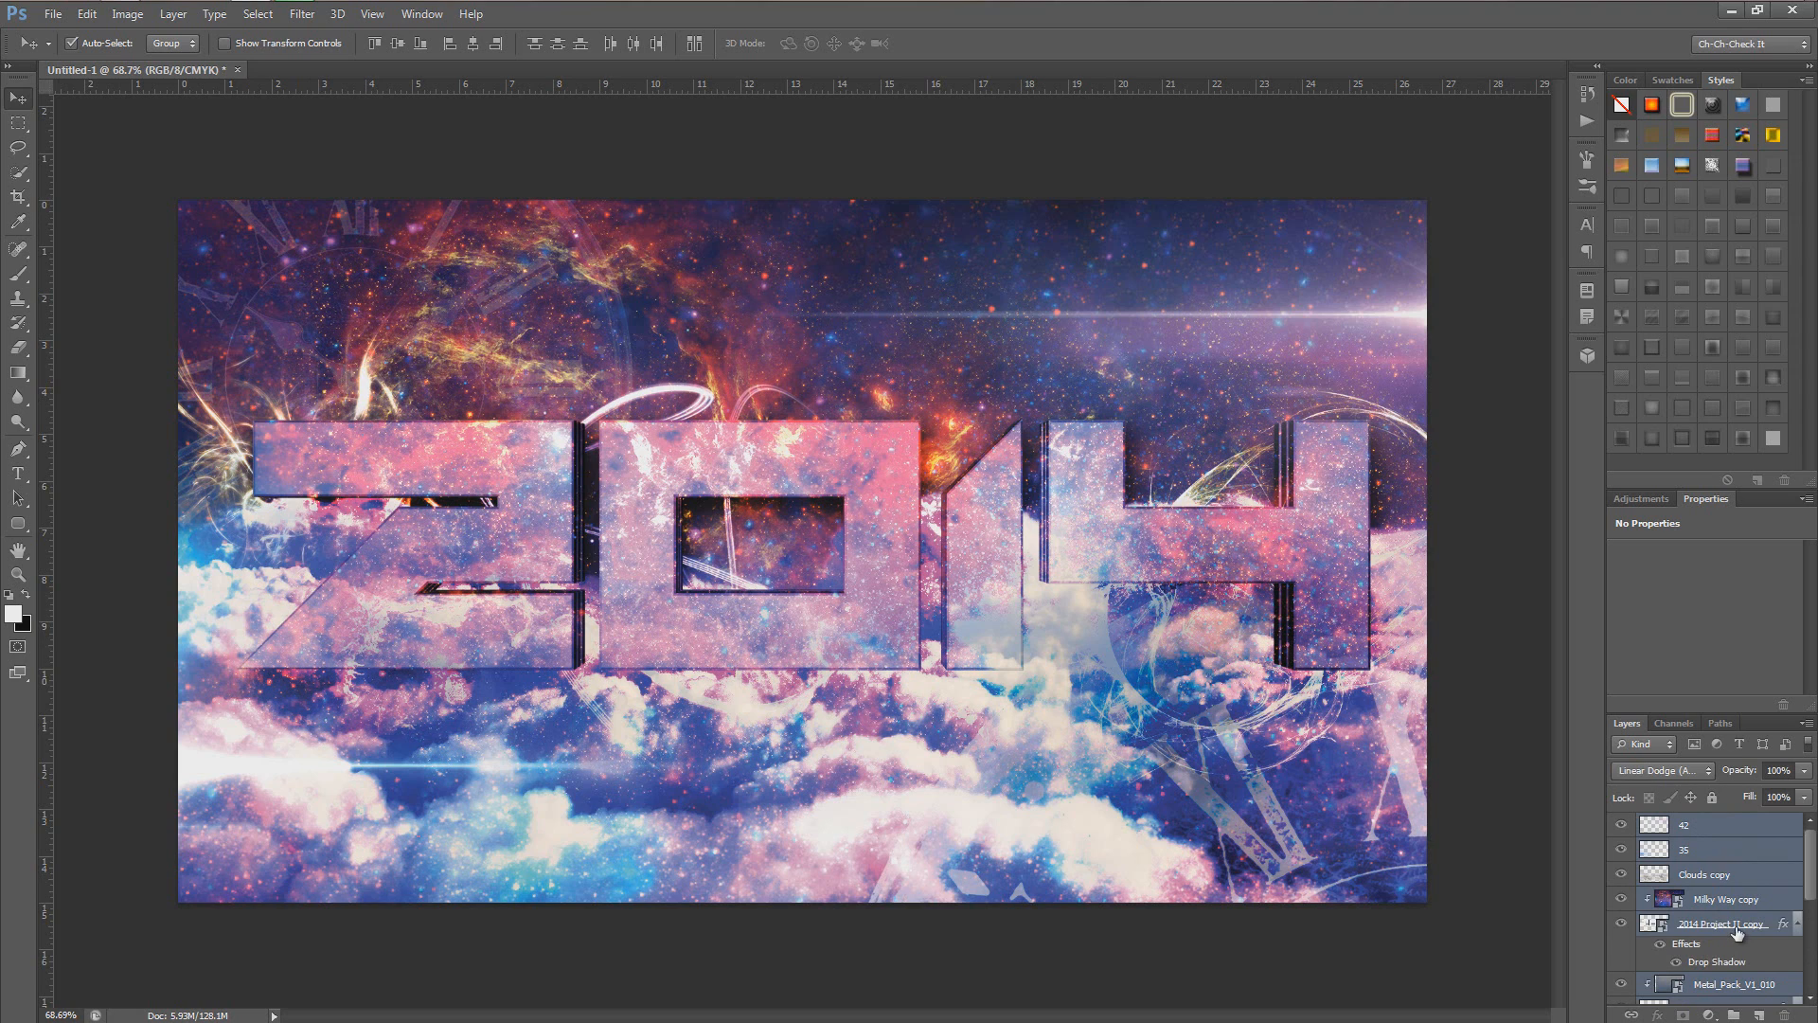
key(ctrl+g)
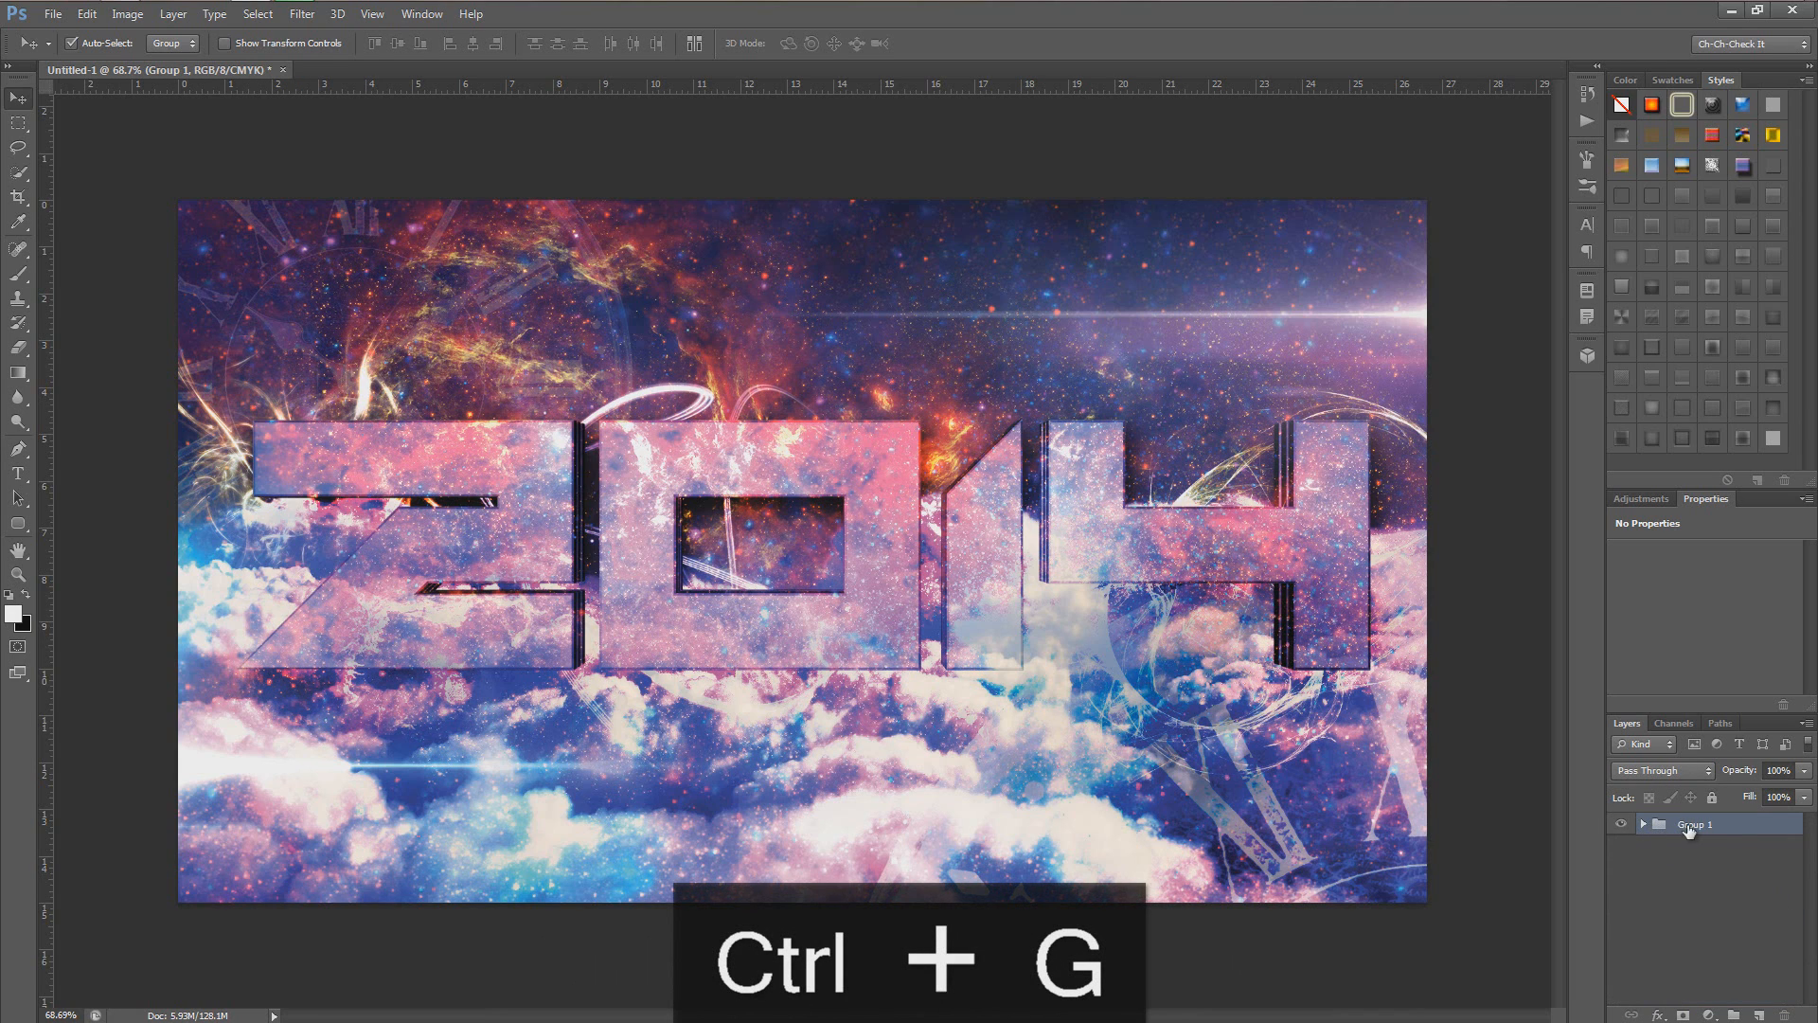
text(Main)
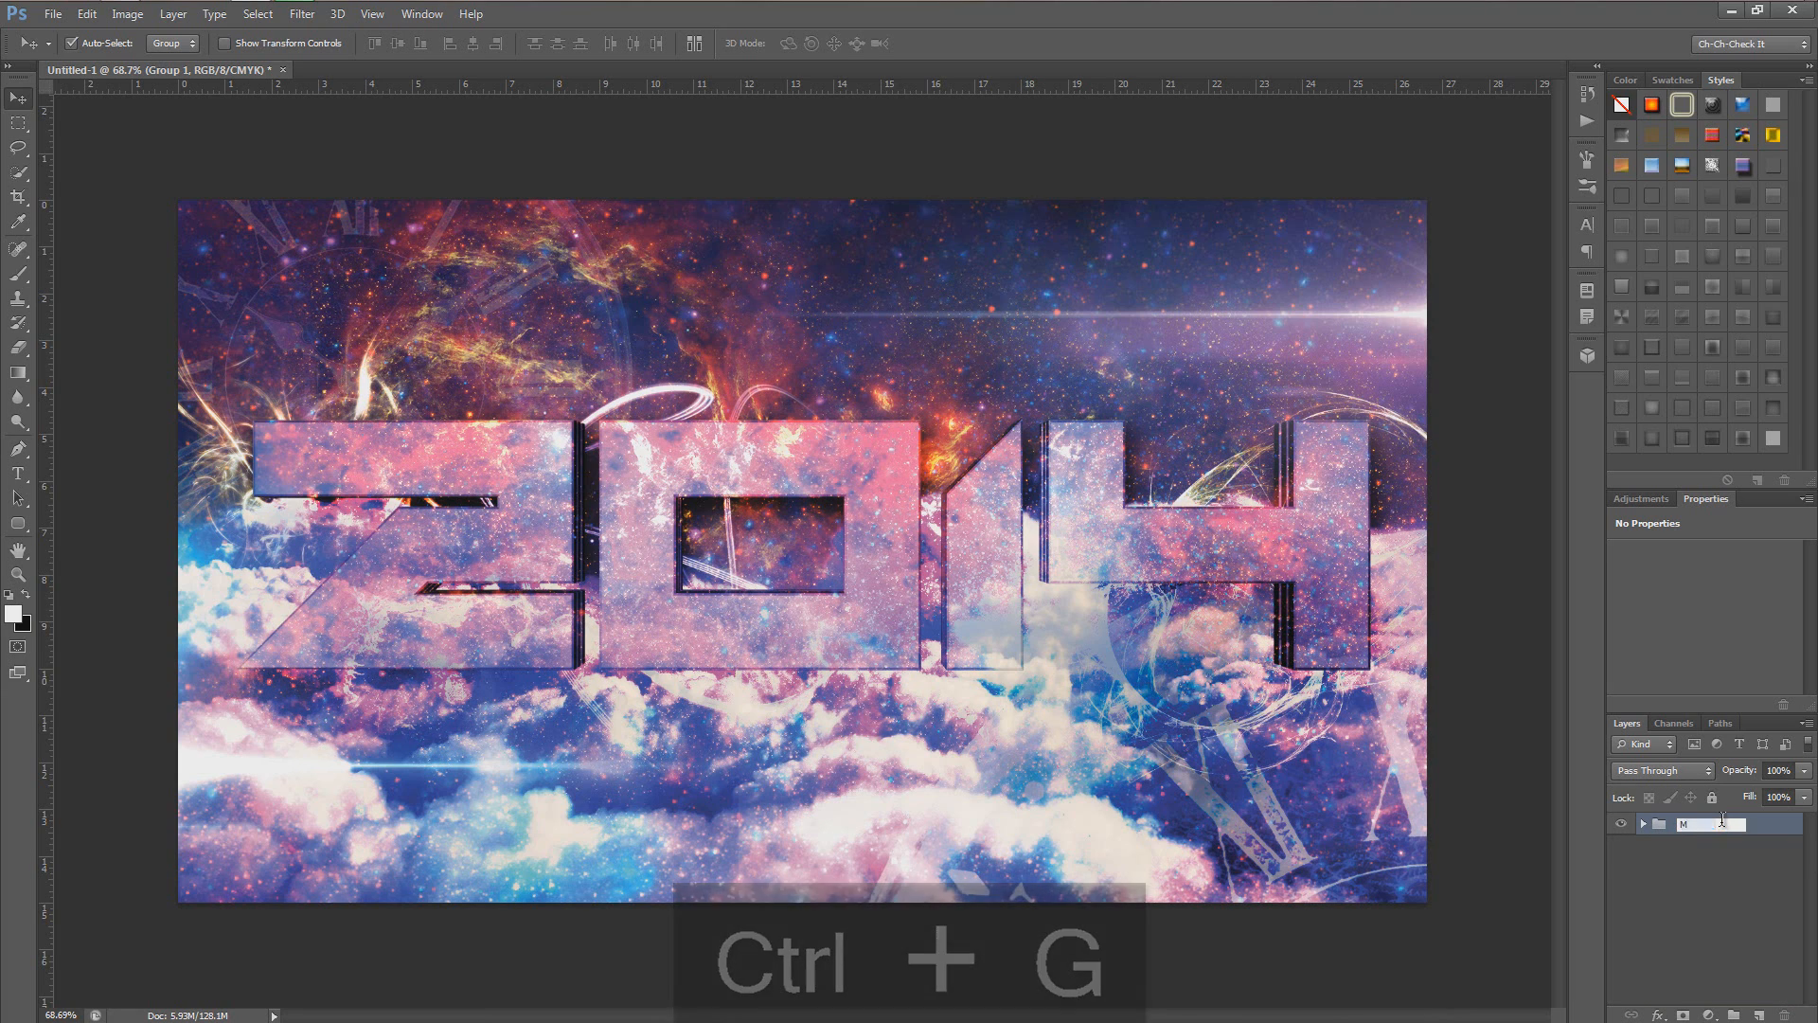
click(1698, 863)
Step: Duplicate the Main group, hide the original and merge the copy into a single layer
drag(1687, 824, 1758, 1002)
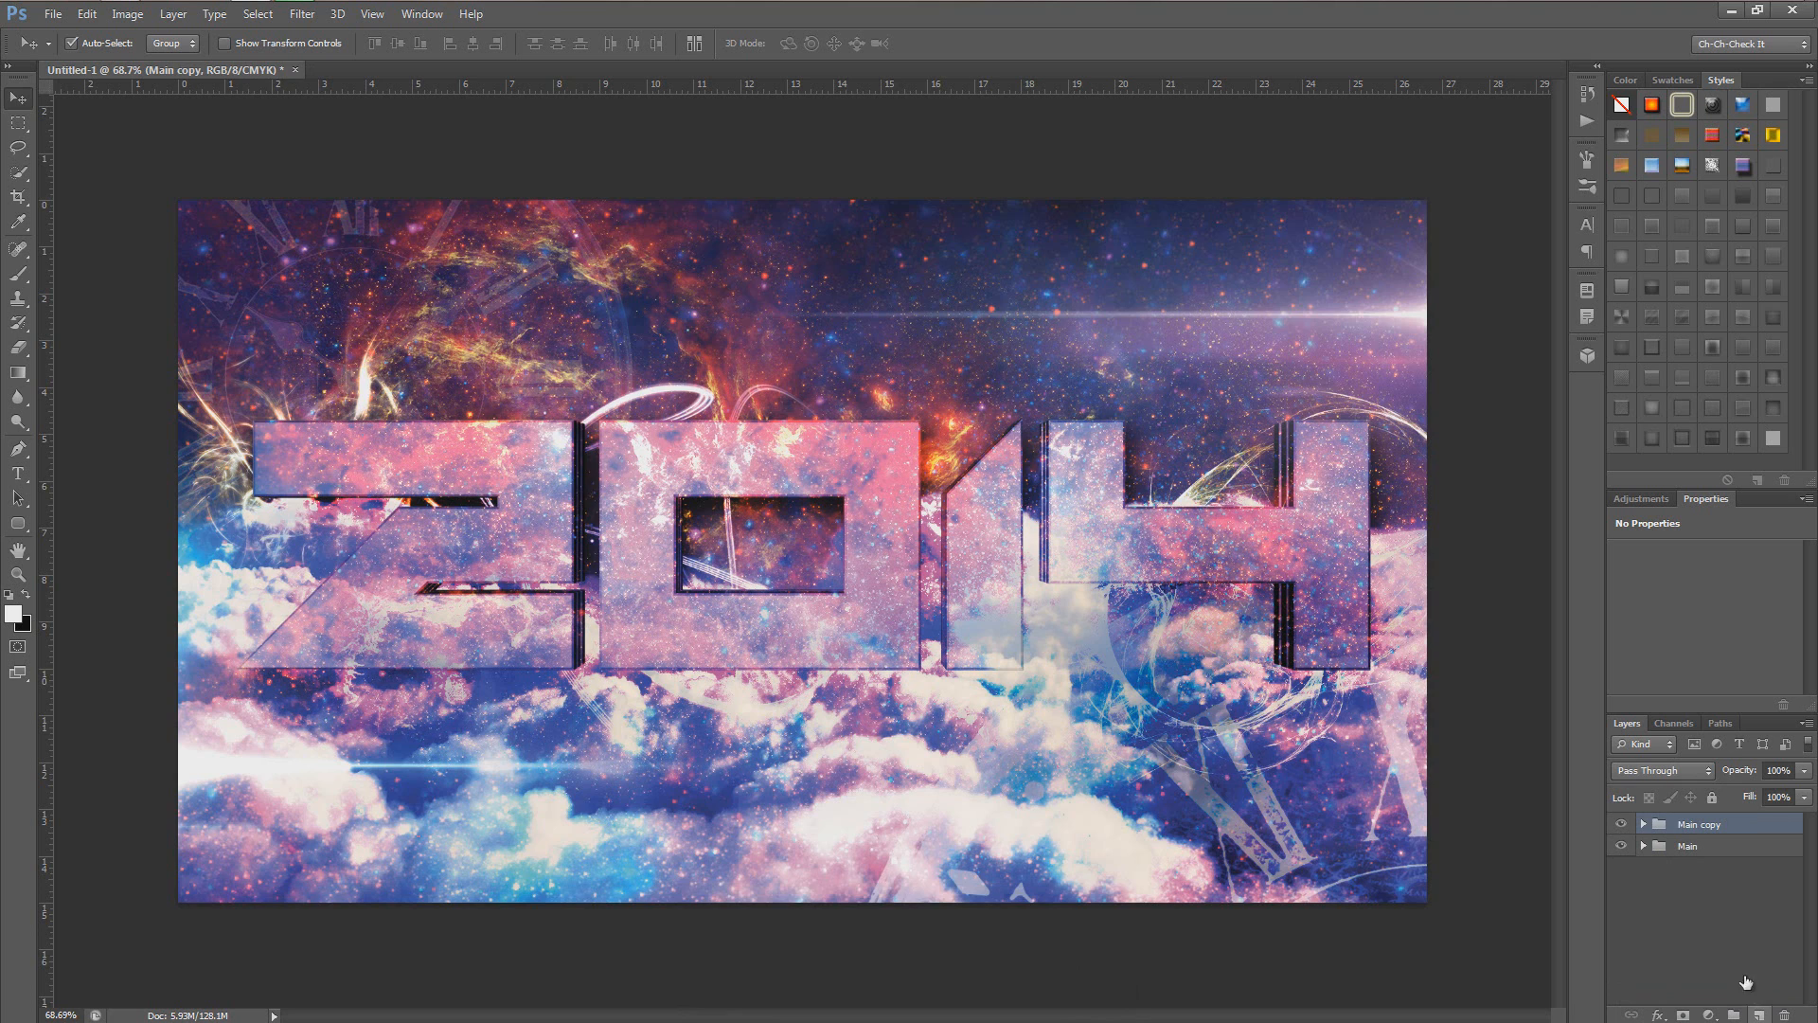
click(1621, 846)
key(ctrl+shift+e)
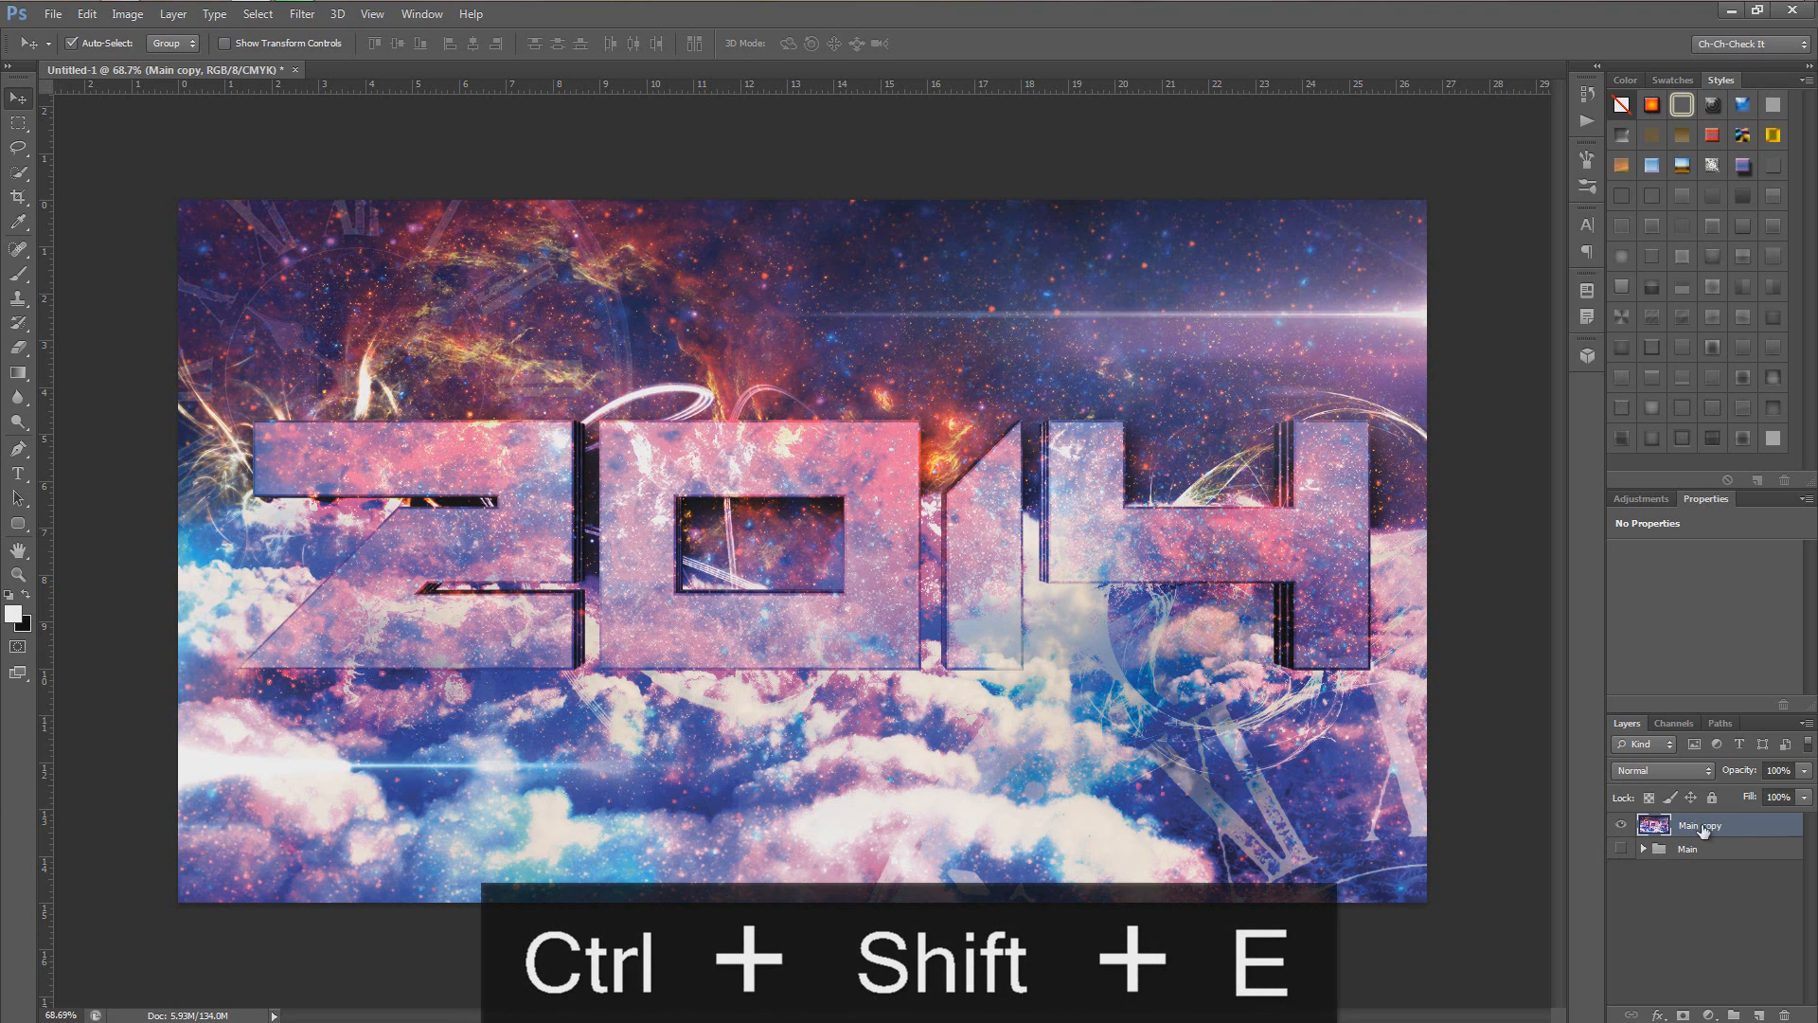
Step: In Magic Bullet PhotoLooks with Dream Look Alternate on Main copy, set the Diffusion exposure compensation to +0.47 and fine-tune the Warm/Cool tool
click(258, 14)
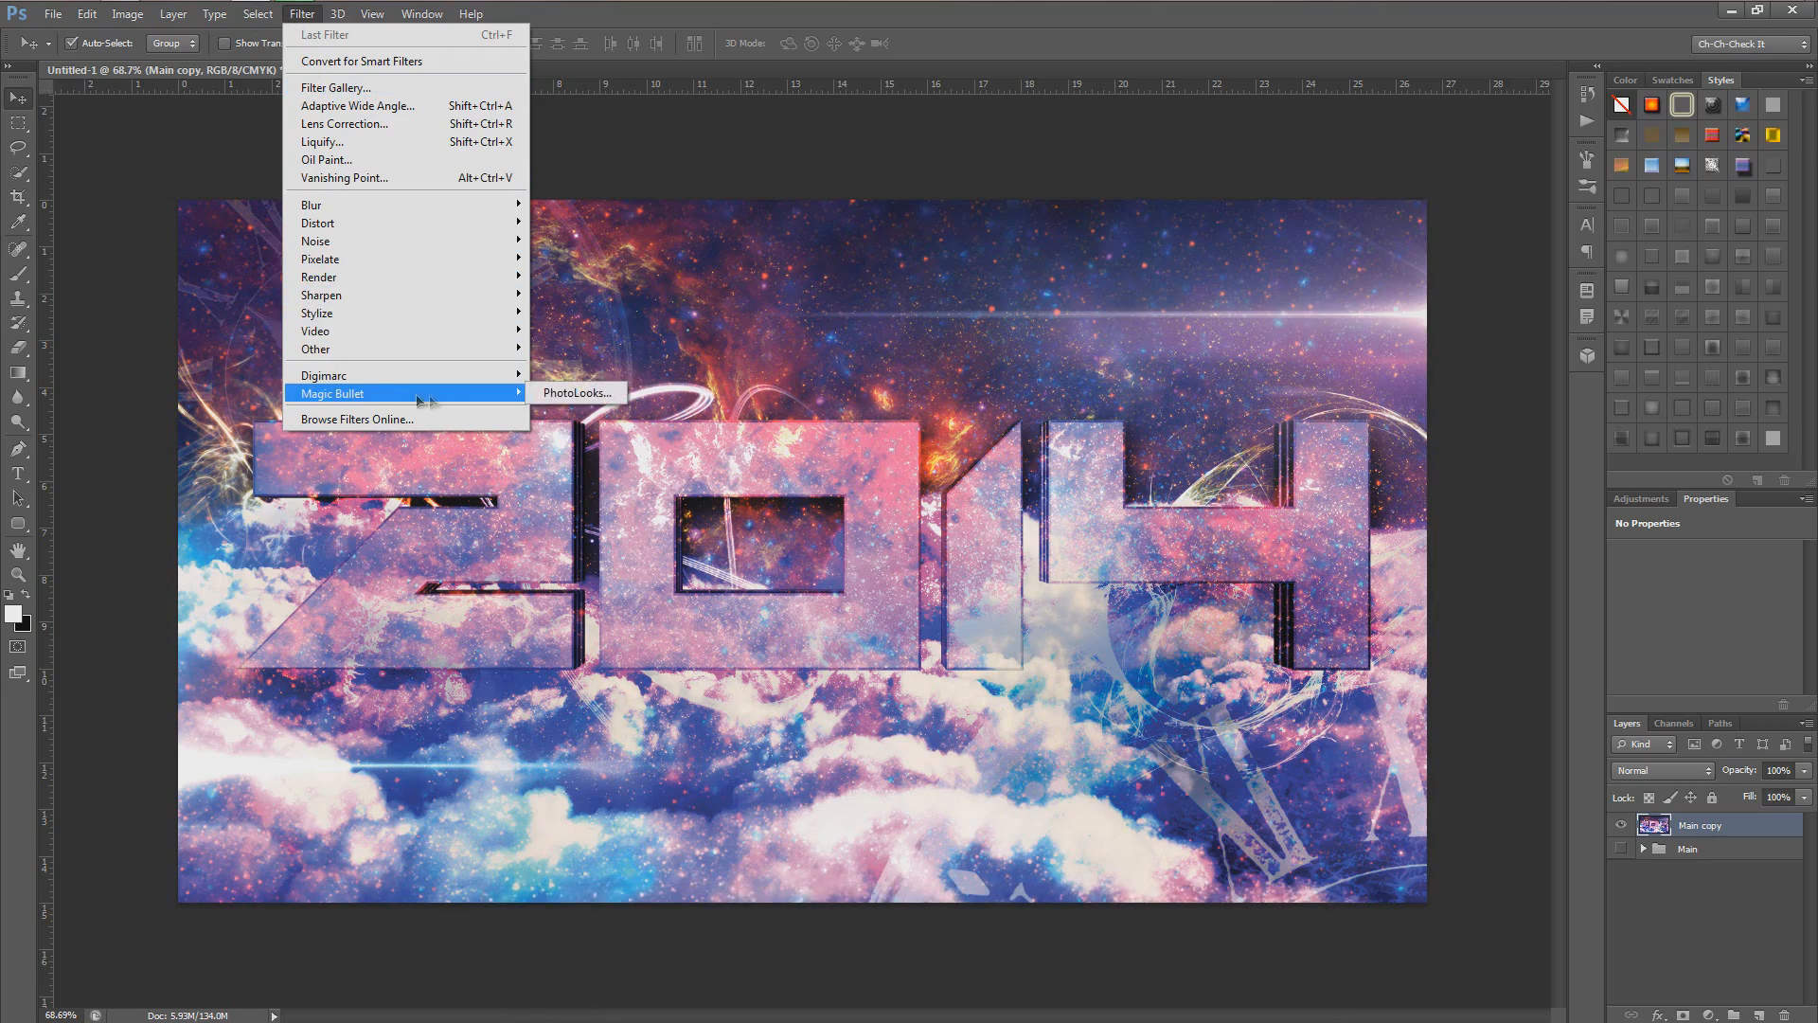
click(550, 393)
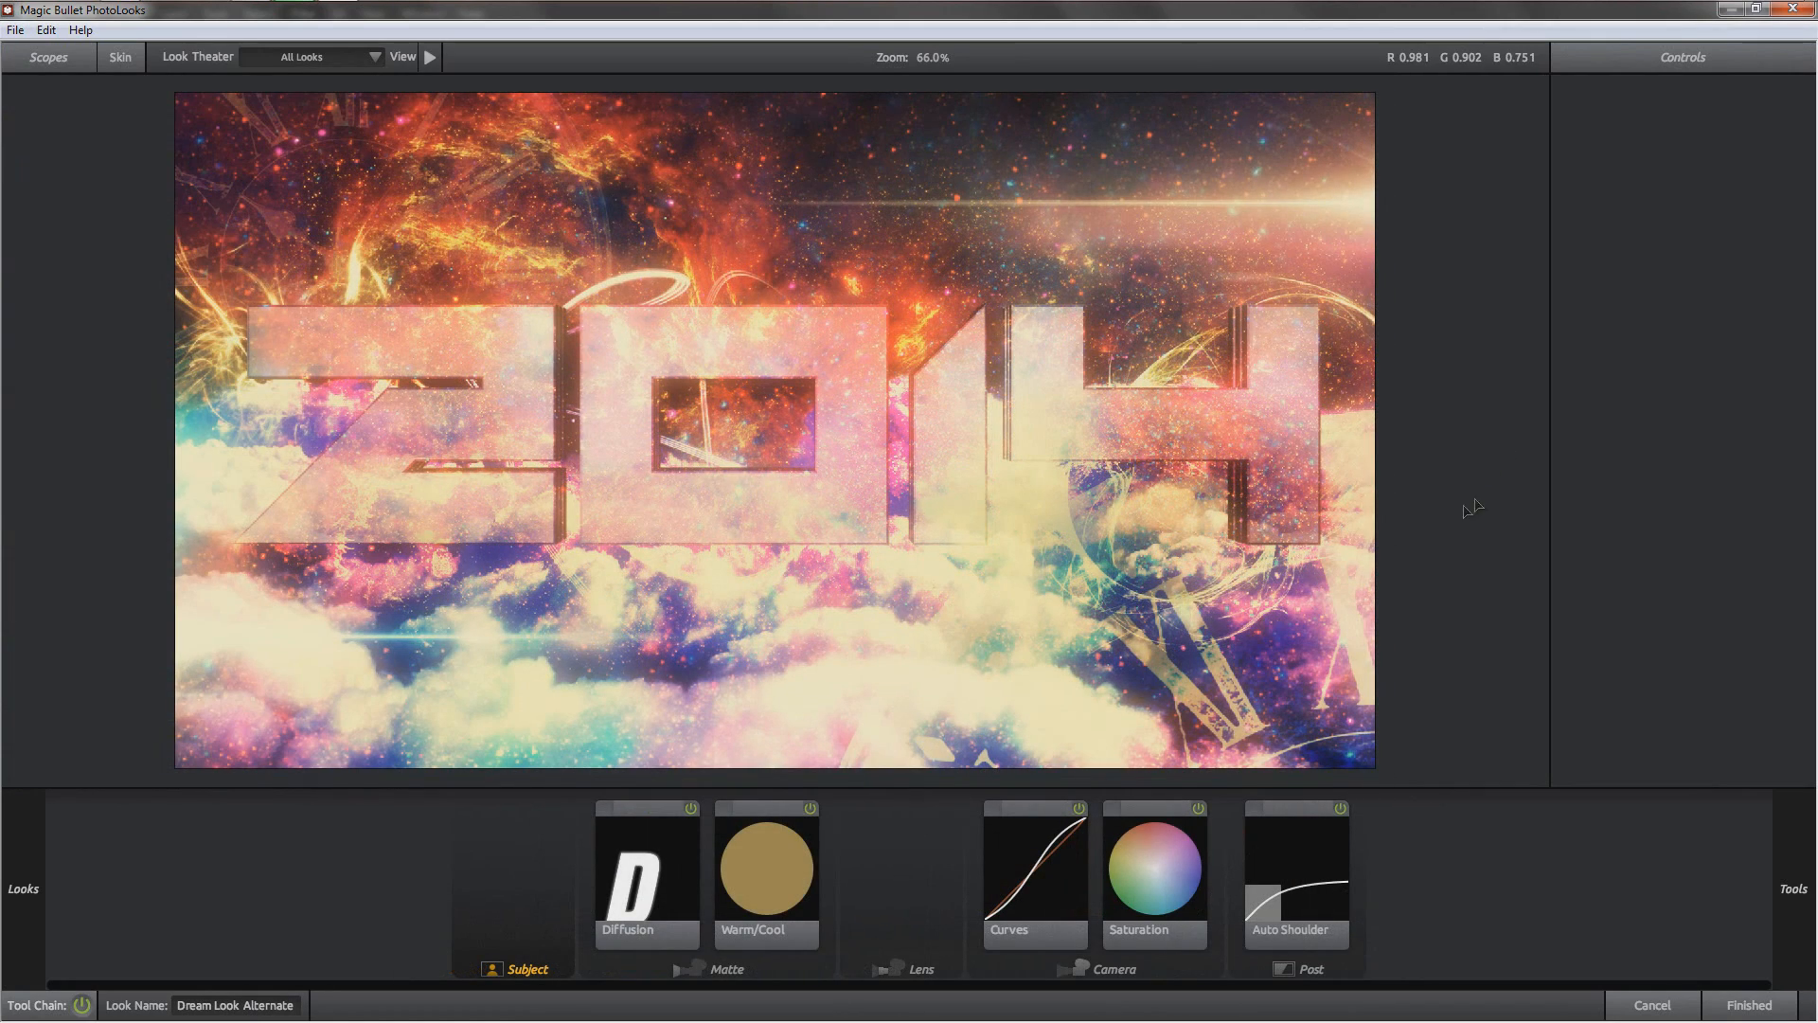
click(680, 879)
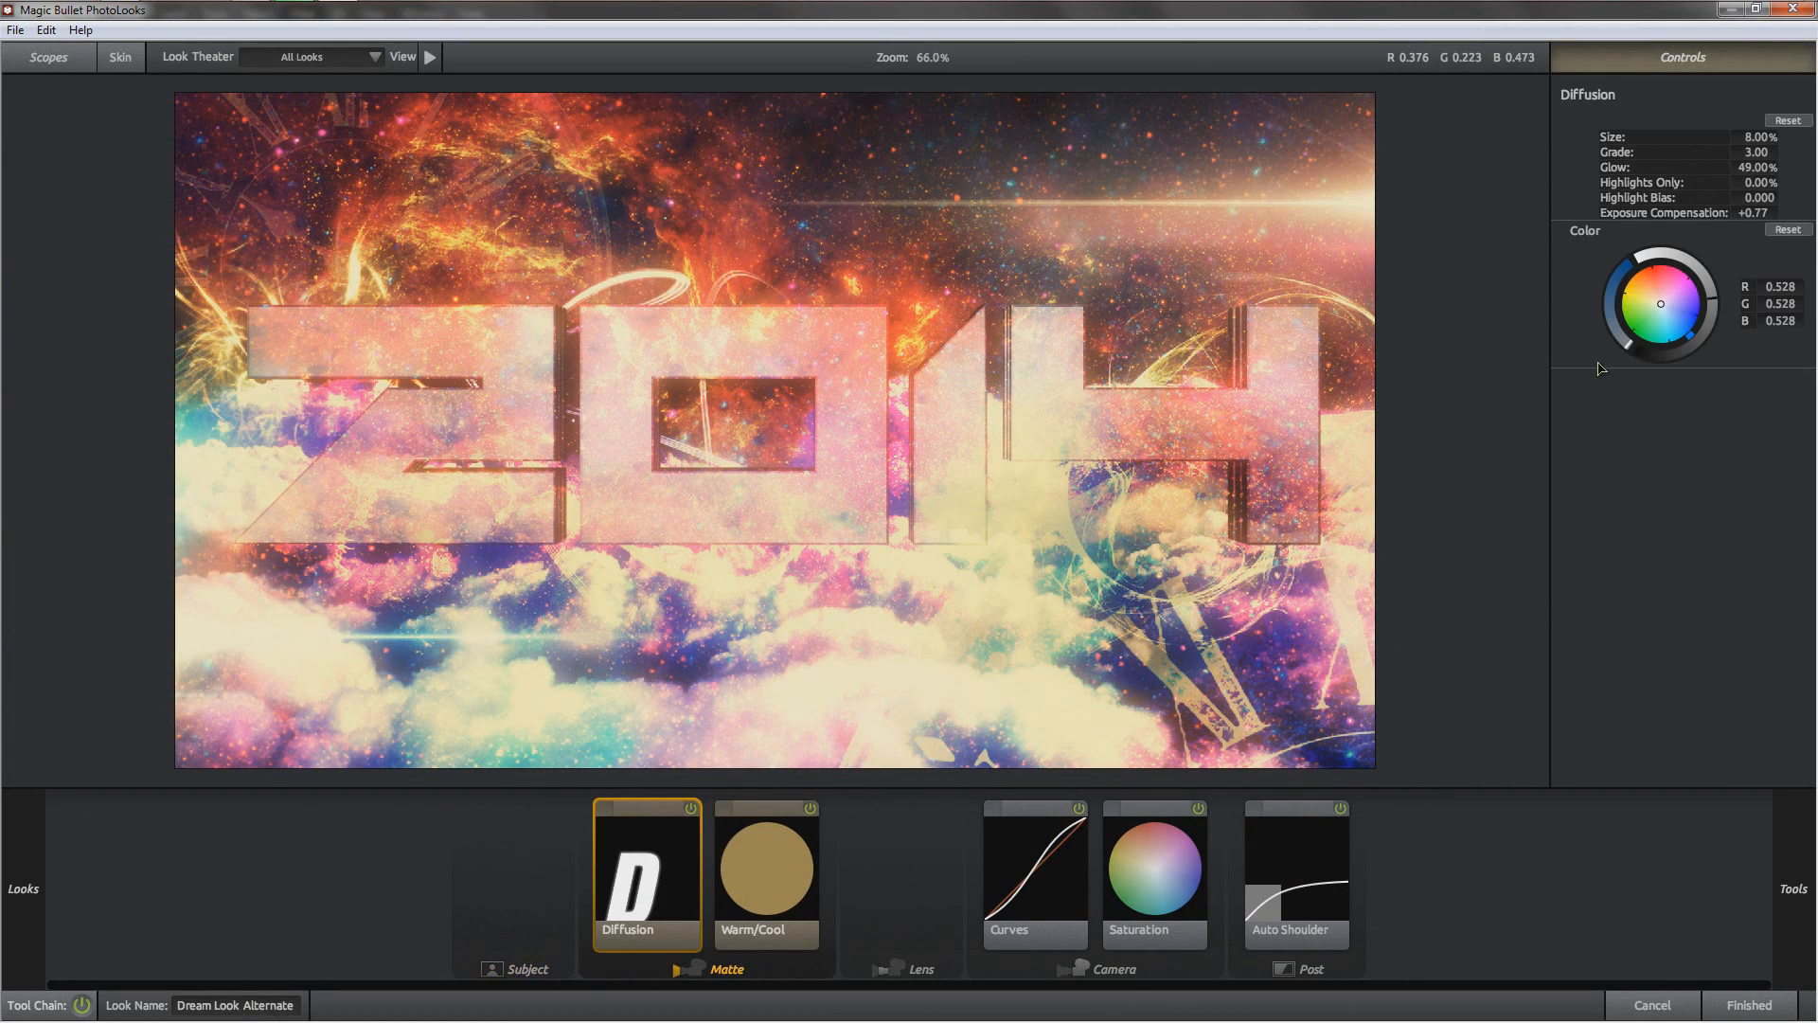
drag(1758, 213, 1748, 213)
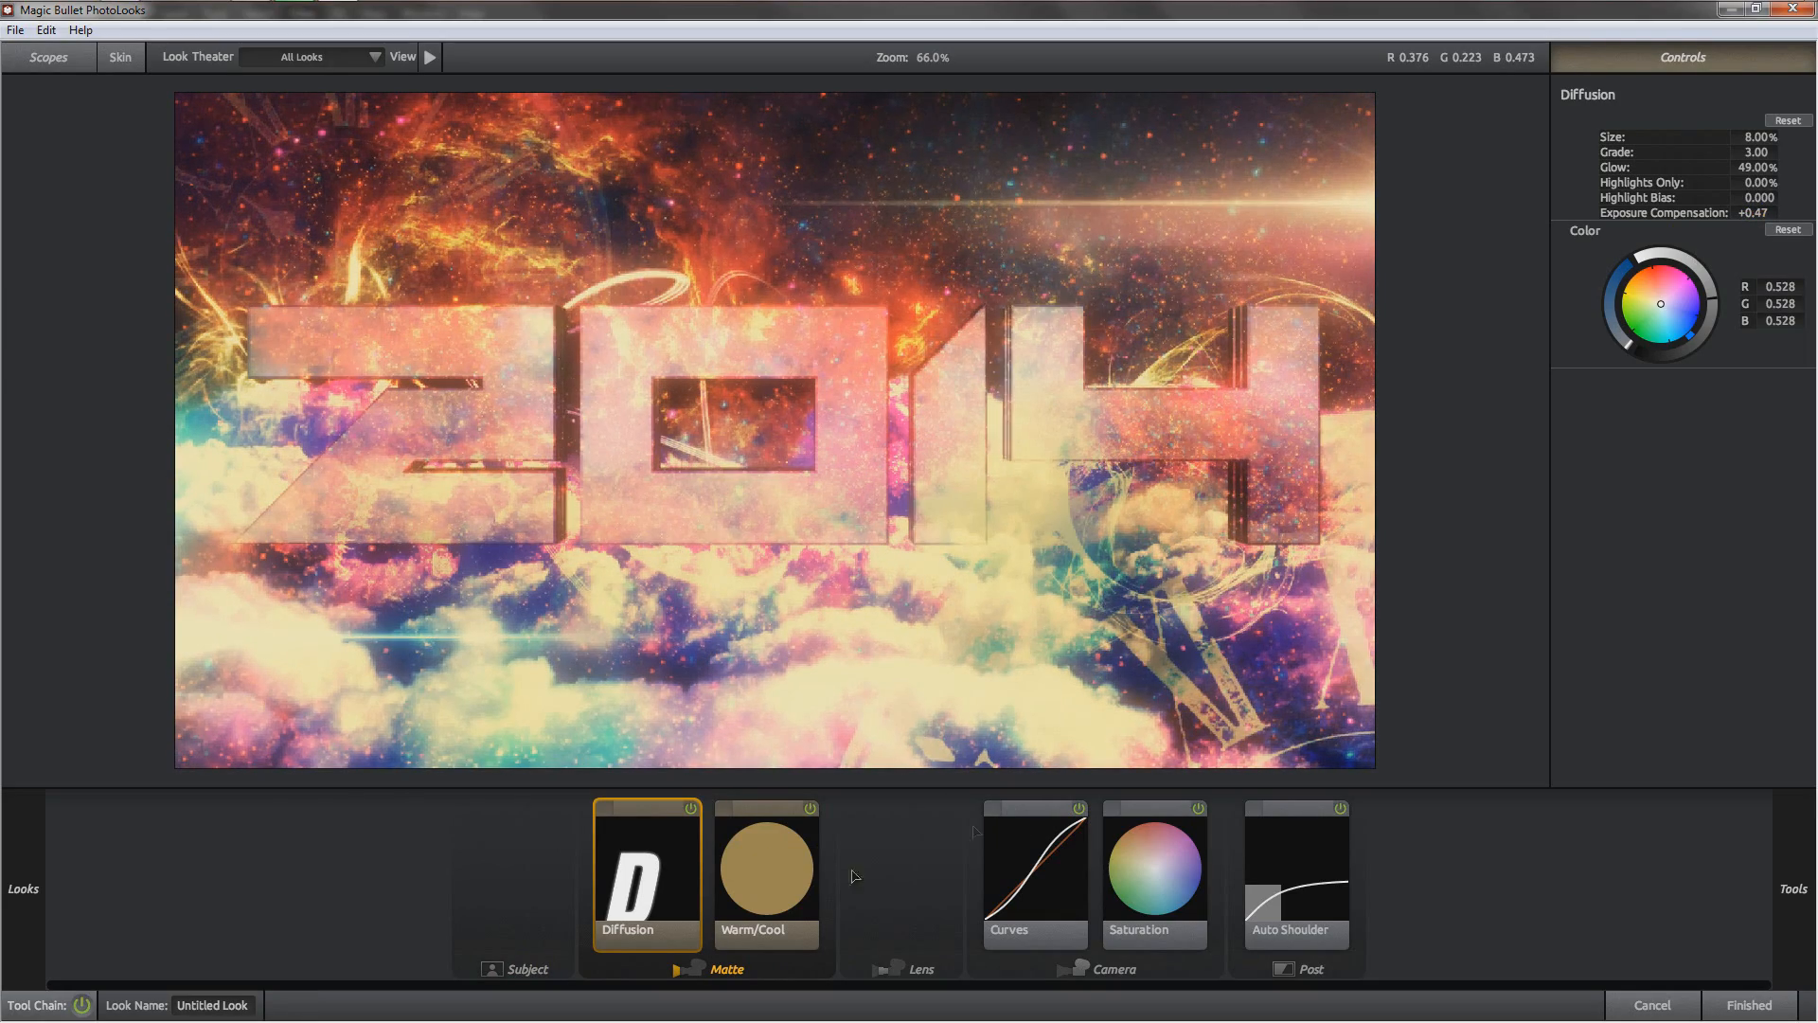
click(767, 881)
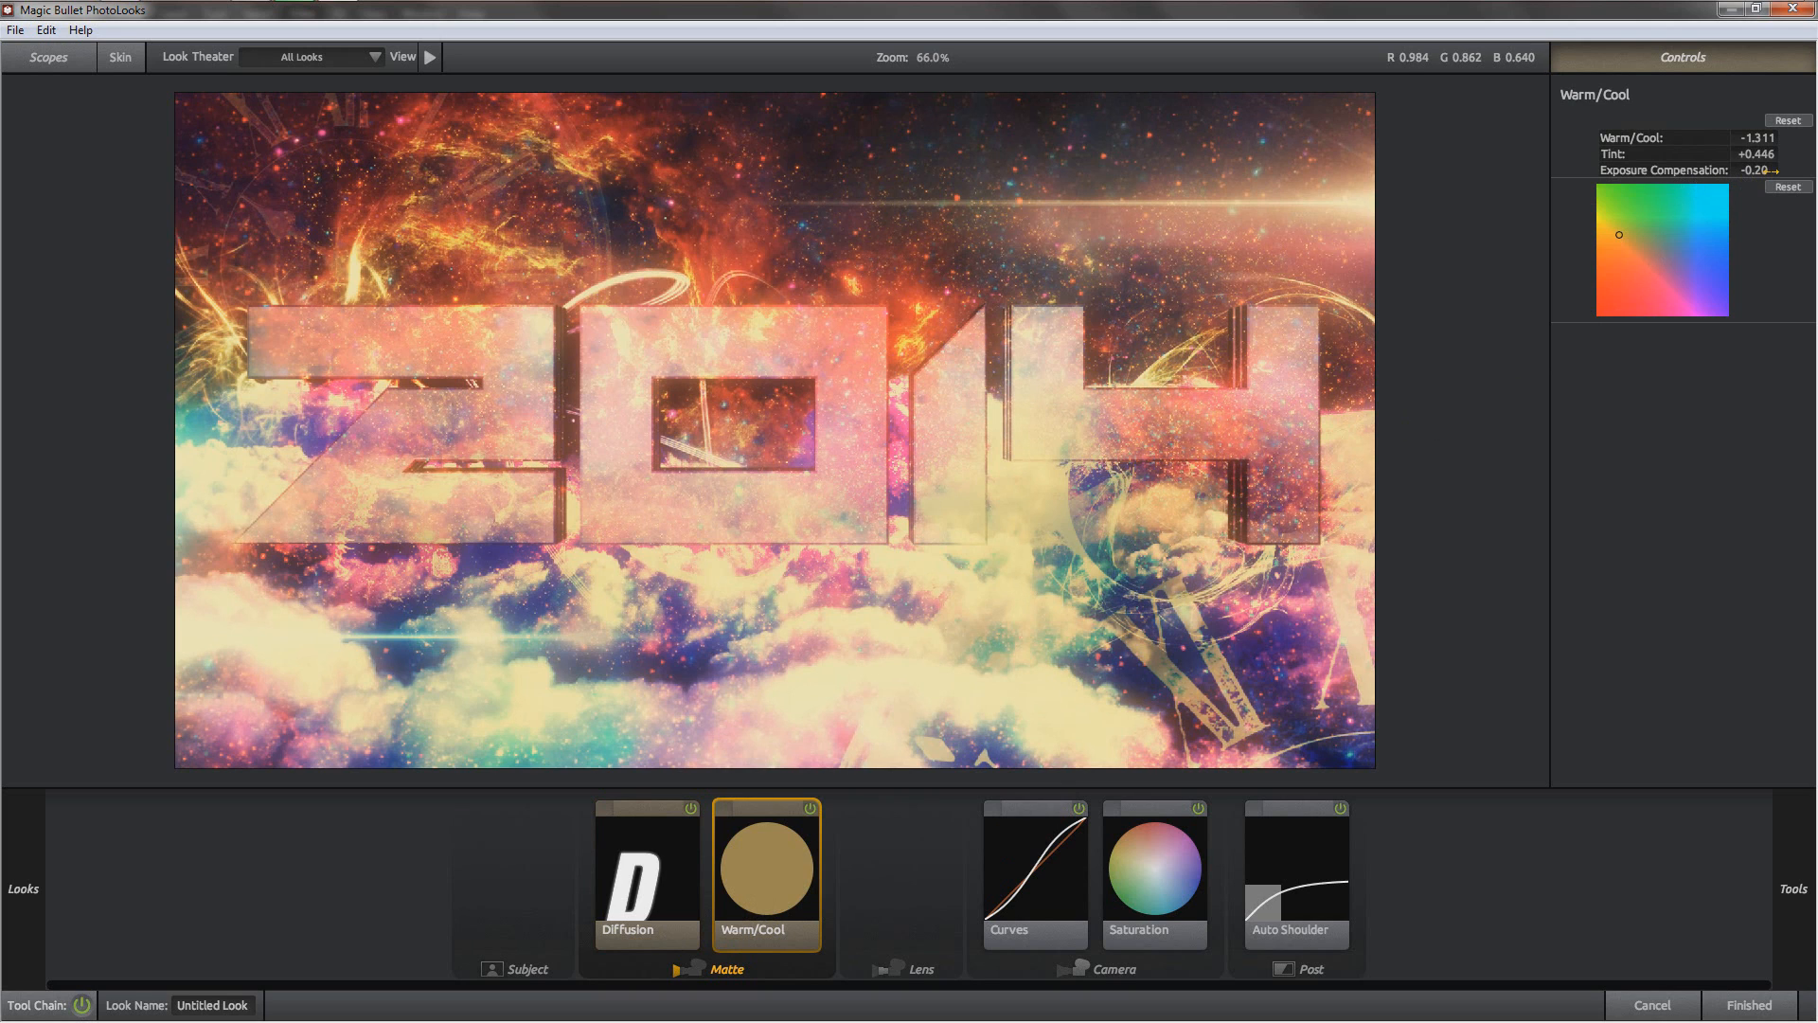
drag(1760, 139, 1758, 139)
Step: Adjust the highlight point and lower the shadow point of the RGB curve, and apply the finished look to the Main copy layer
click(1070, 890)
drag(1713, 178, 1713, 175)
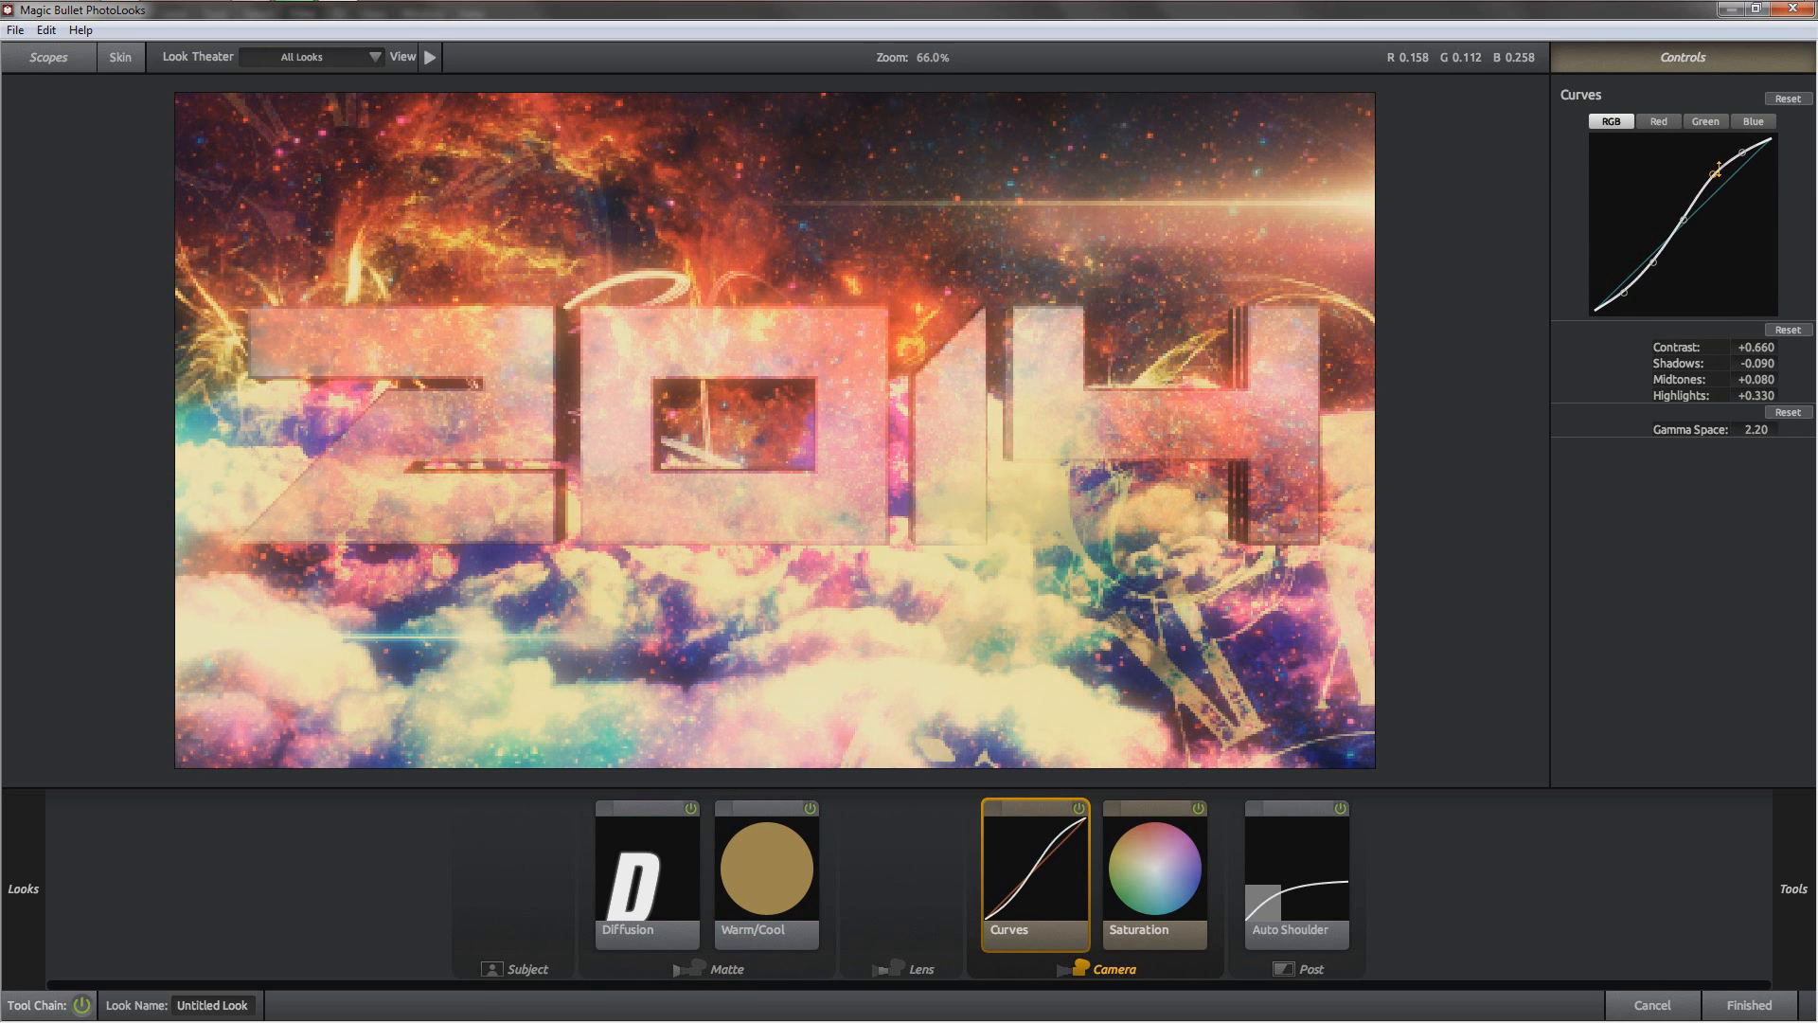
drag(1625, 292, 1625, 289)
drag(1623, 290, 1623, 303)
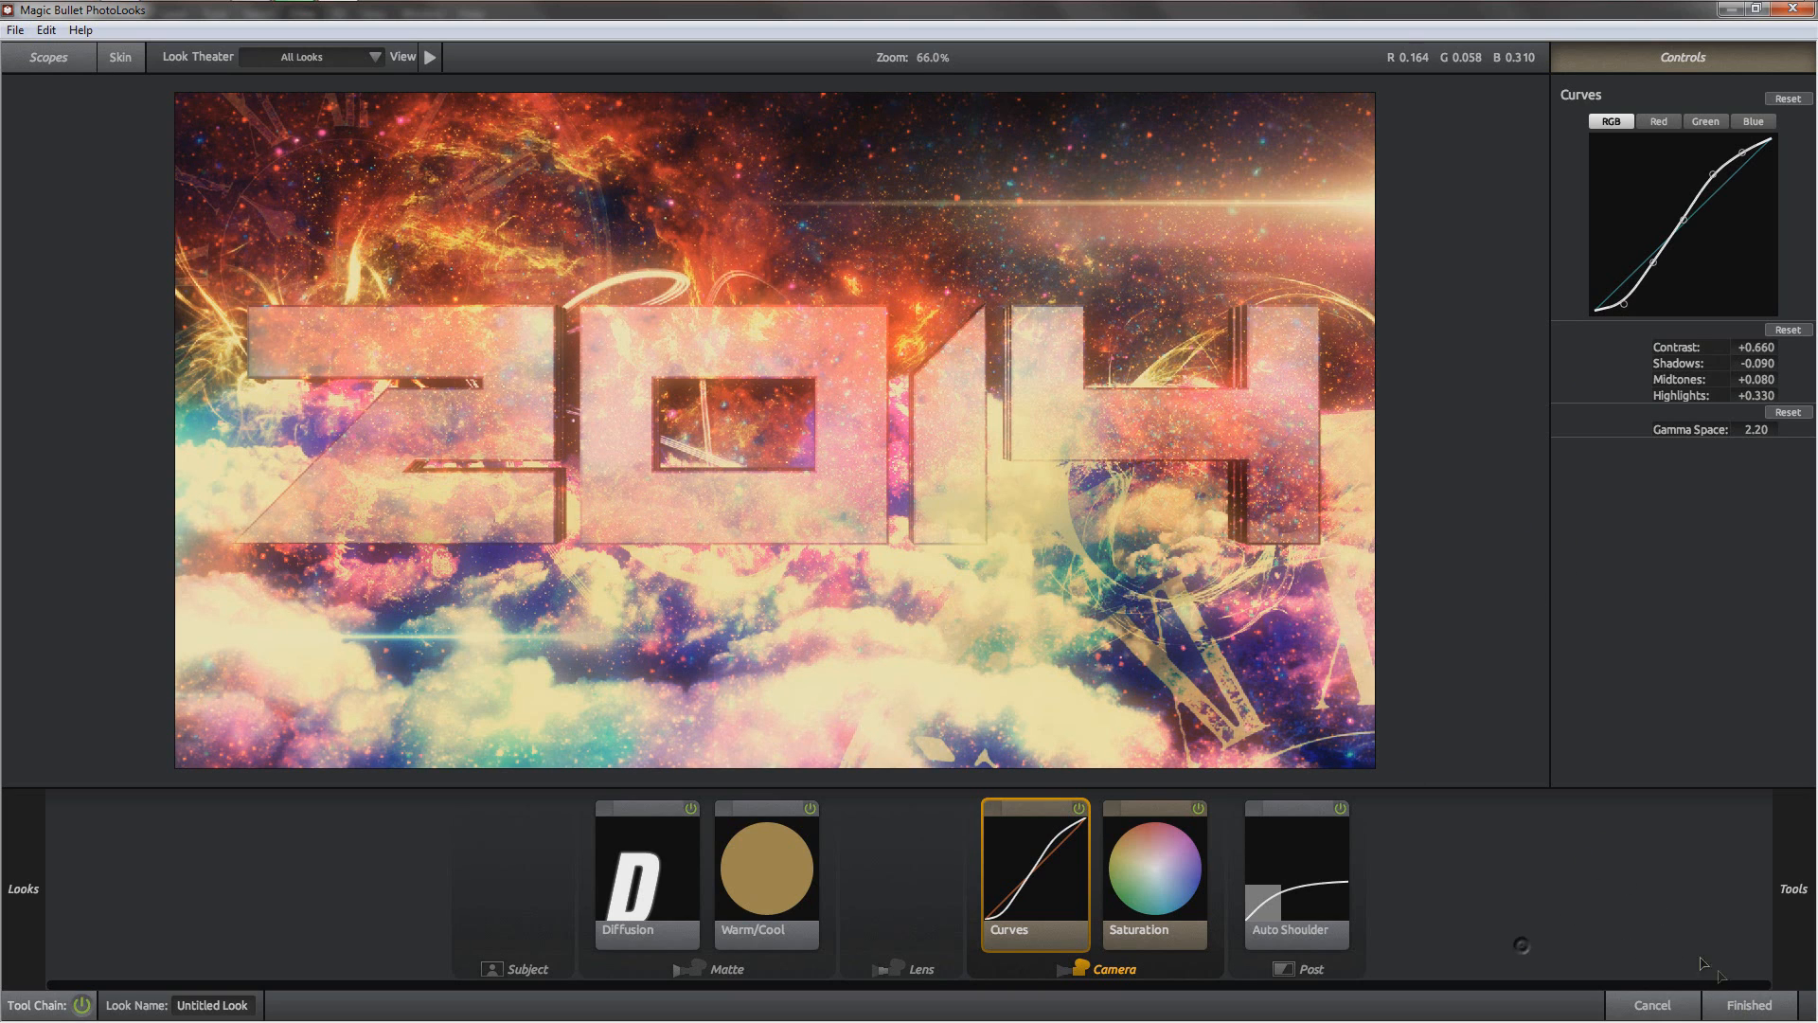
click(1739, 1006)
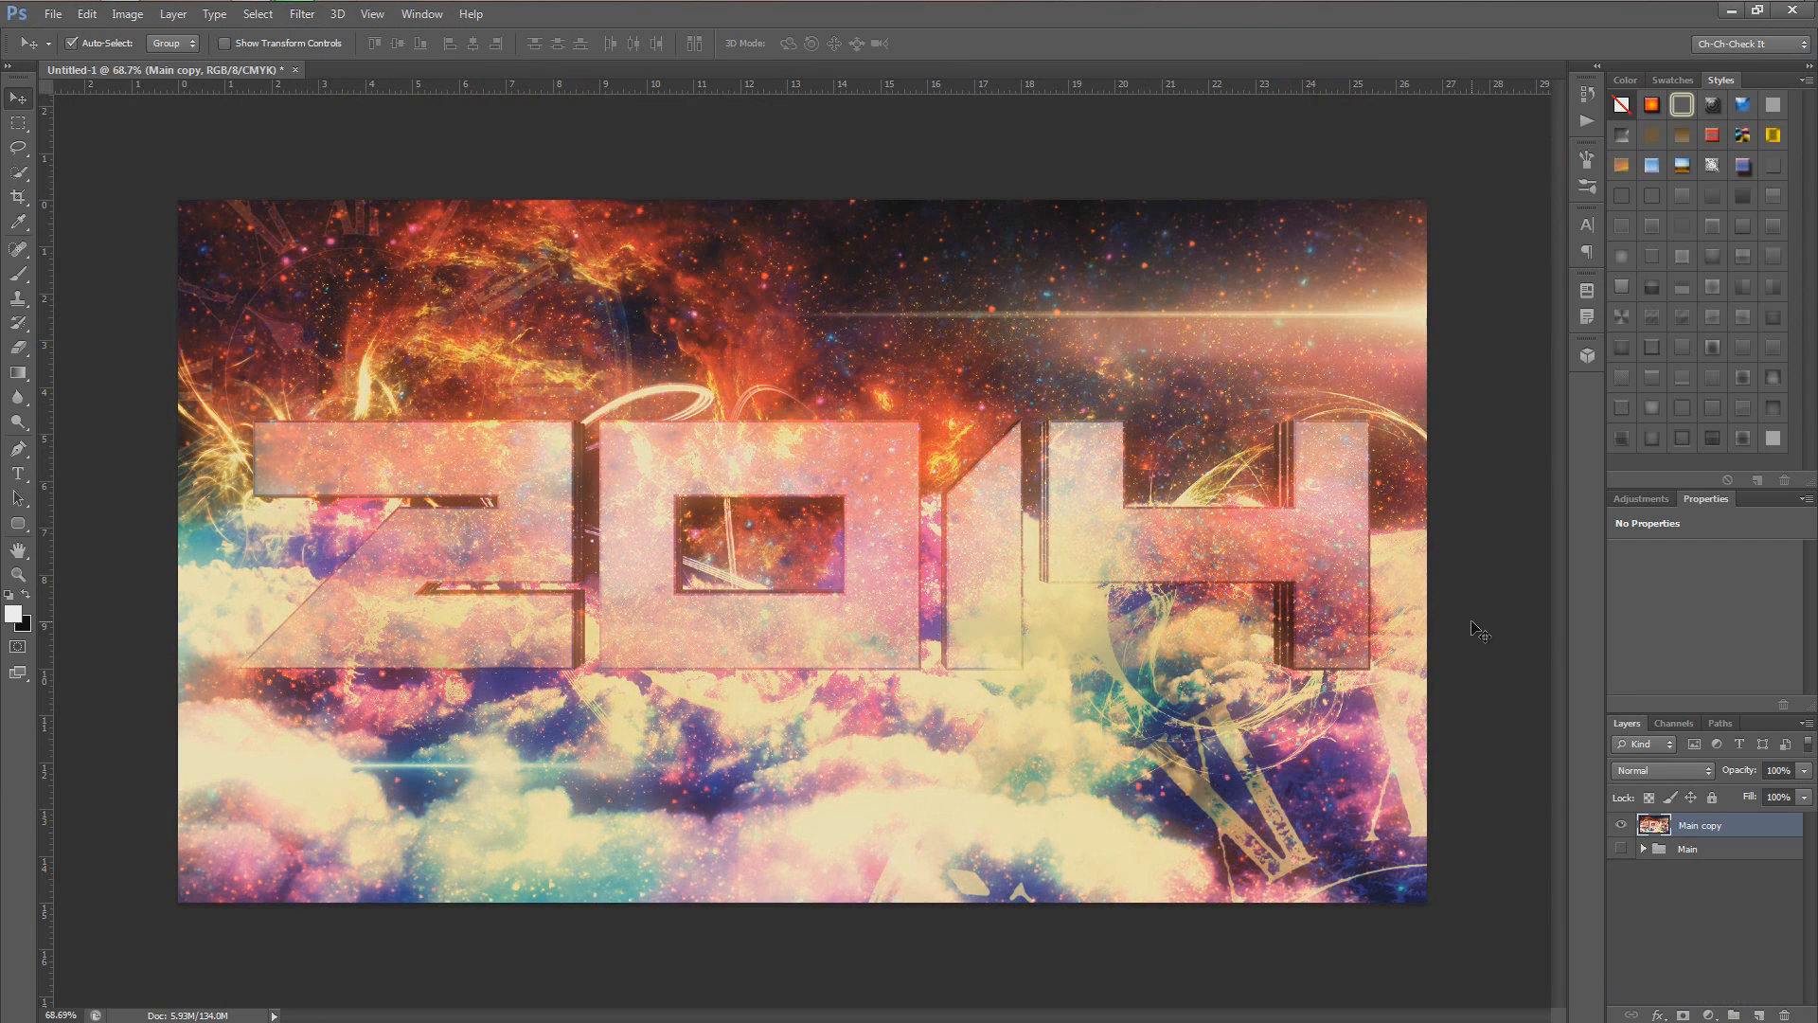
click(1679, 897)
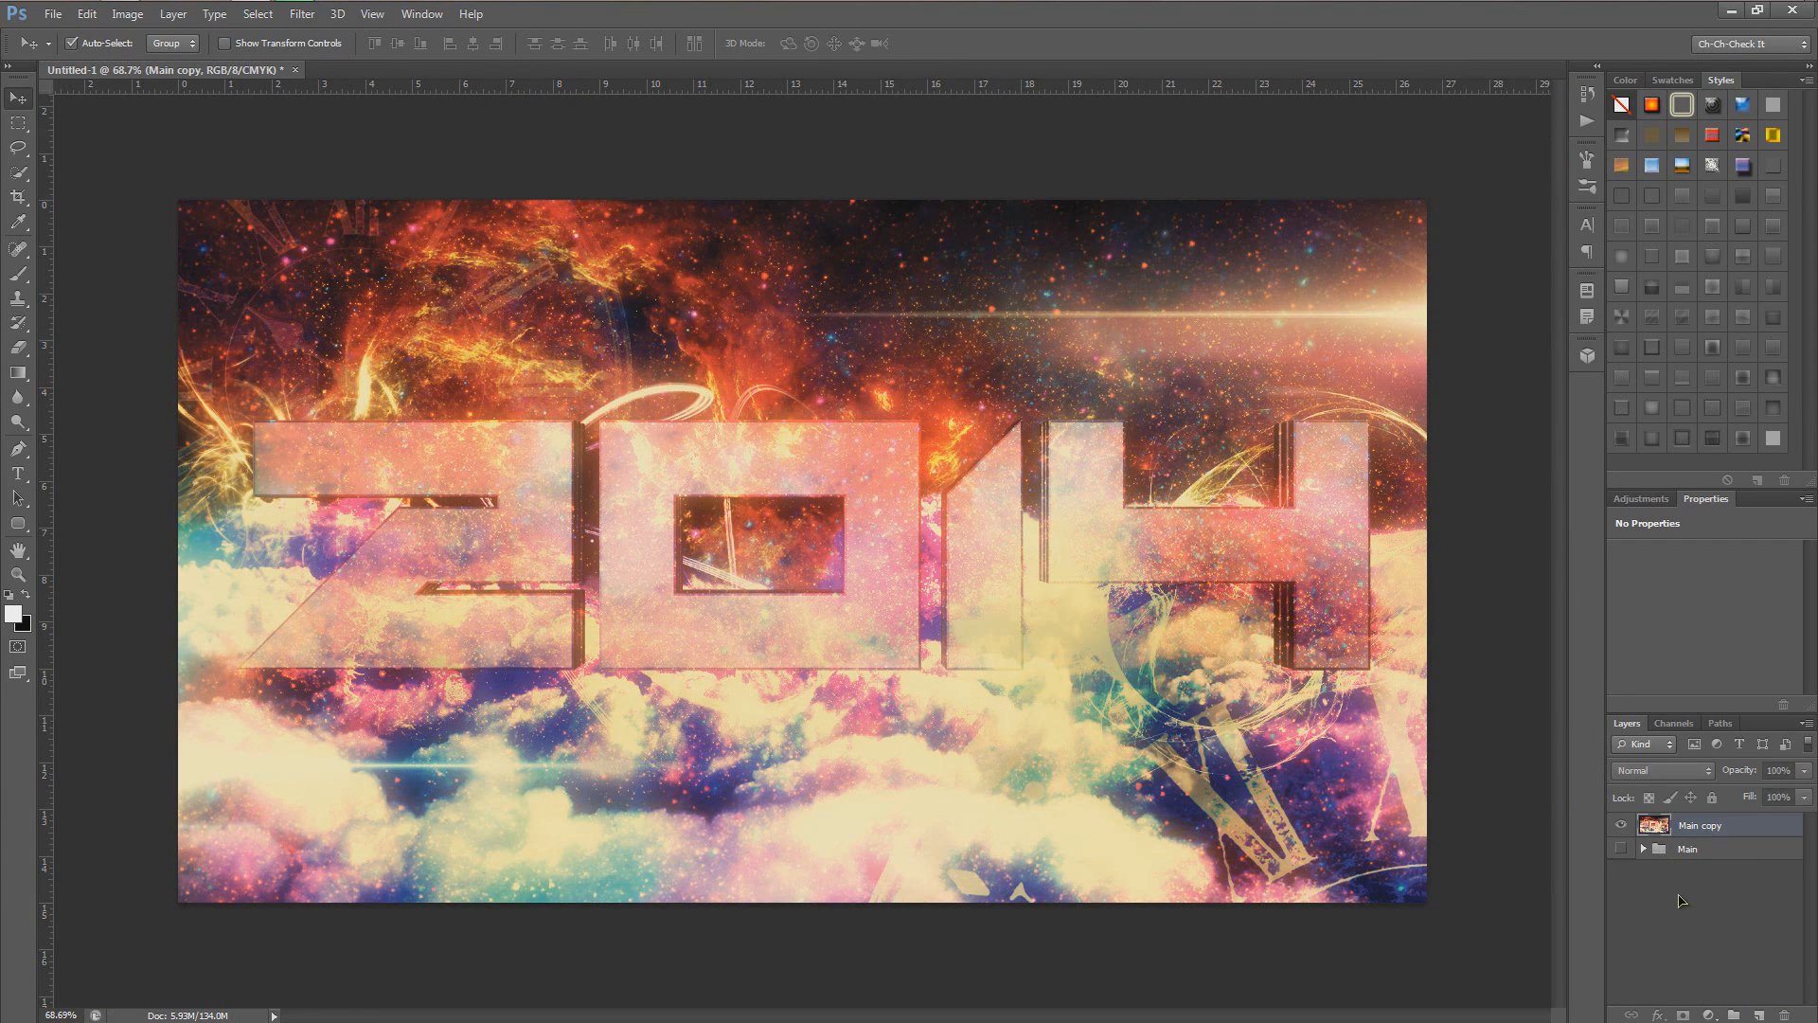
Step: Save the composition to the Desktop as 2014 Project II in Photoshop format with Maximize Compatibility
key(ctrl+shift+s)
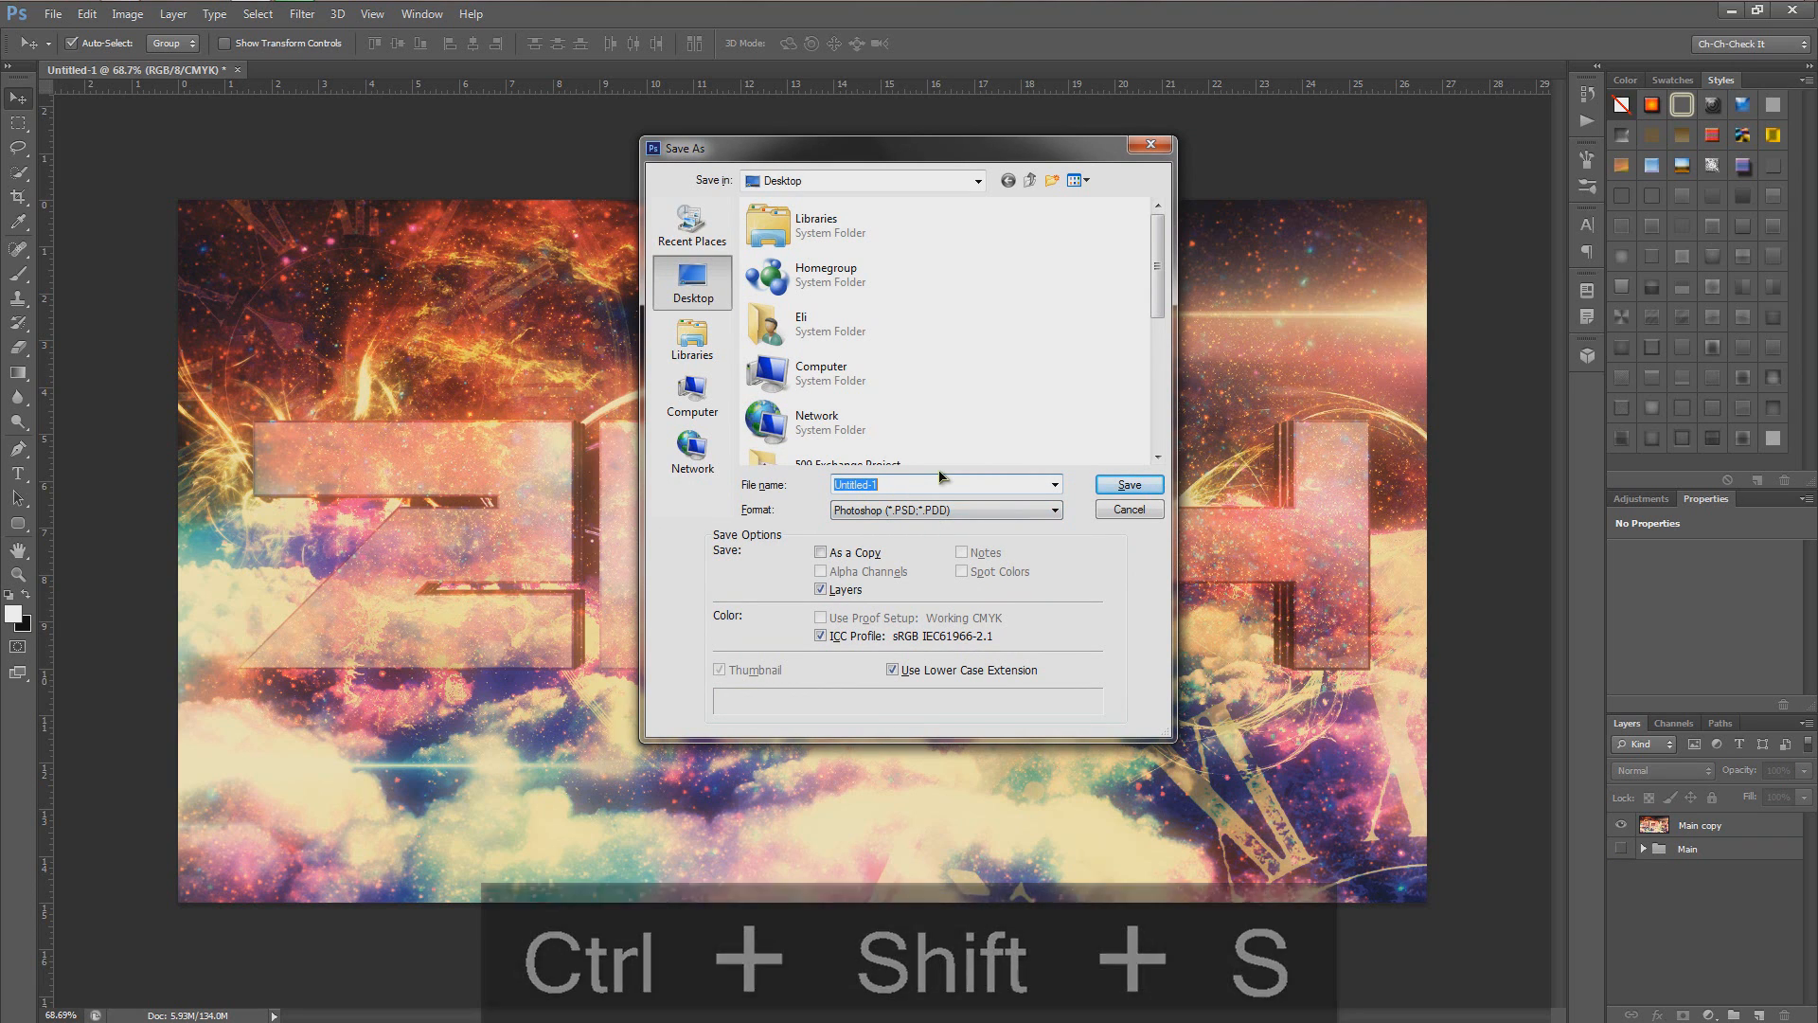
text(2014)
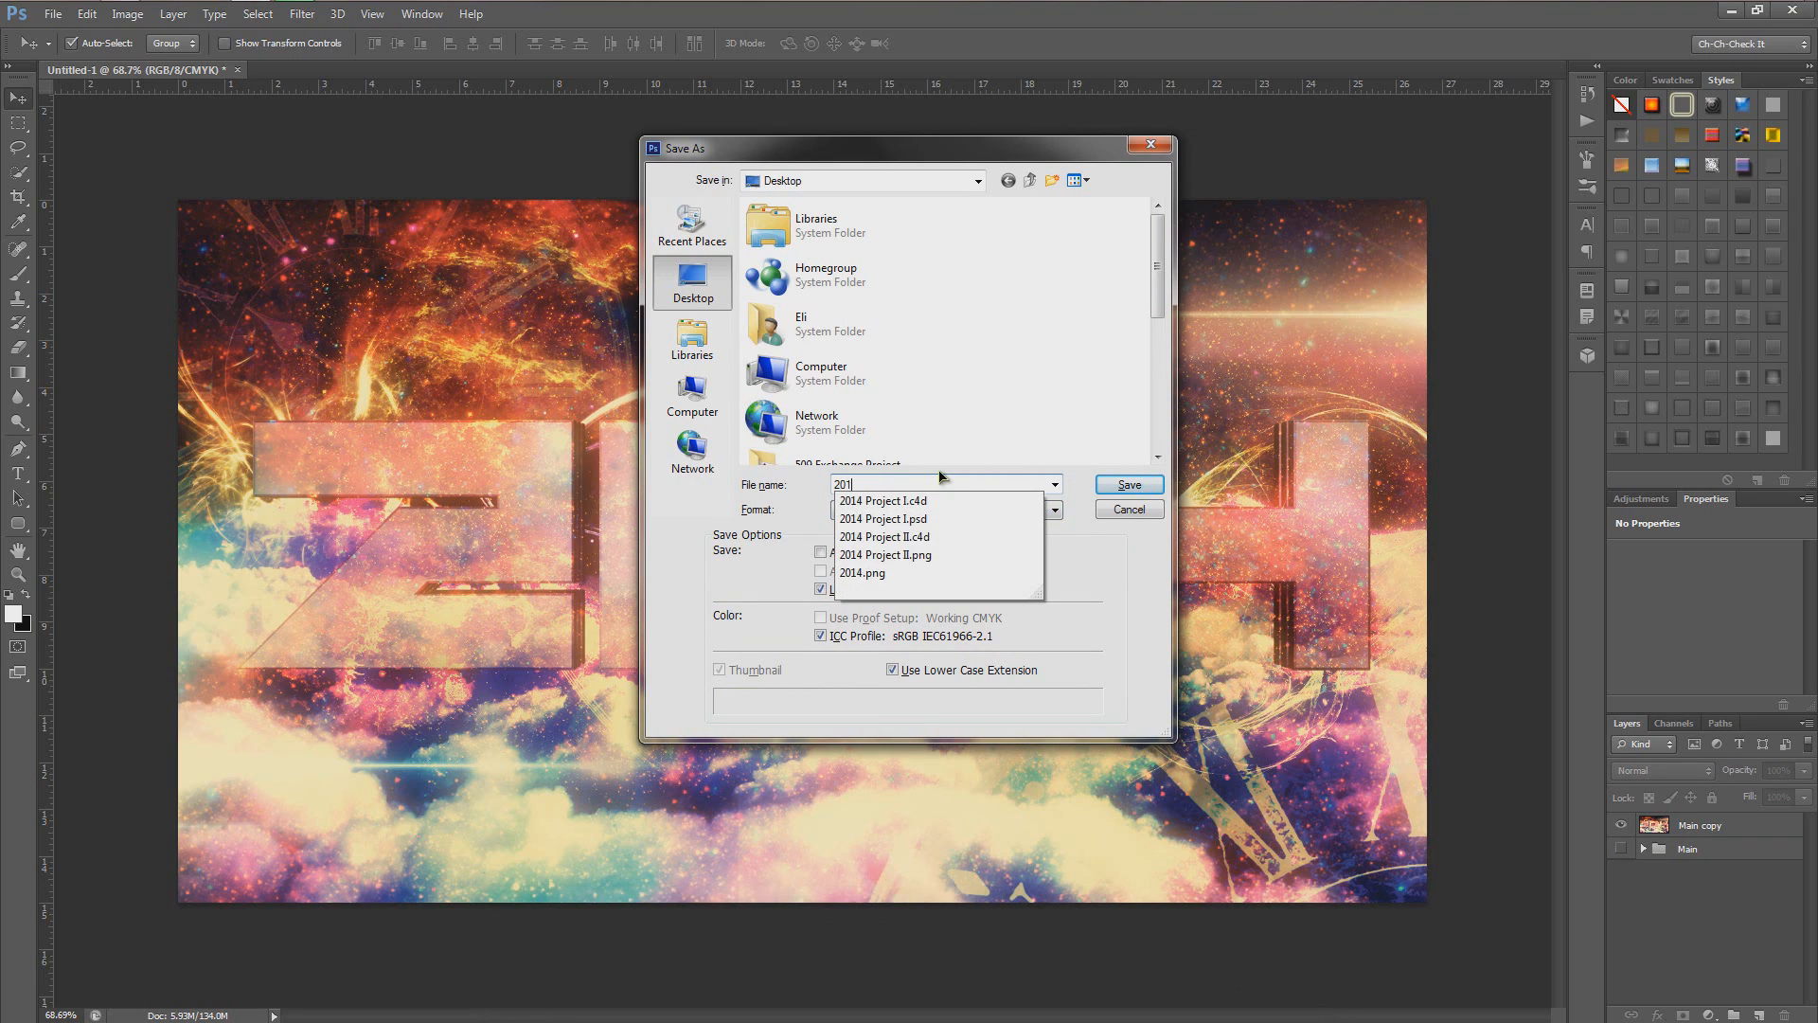
key(Right)
key(Down)
key(Down)
key(Down)
key(BackSpace)
key(BackSpace)
key(BackSpace)
key(BackSpace)
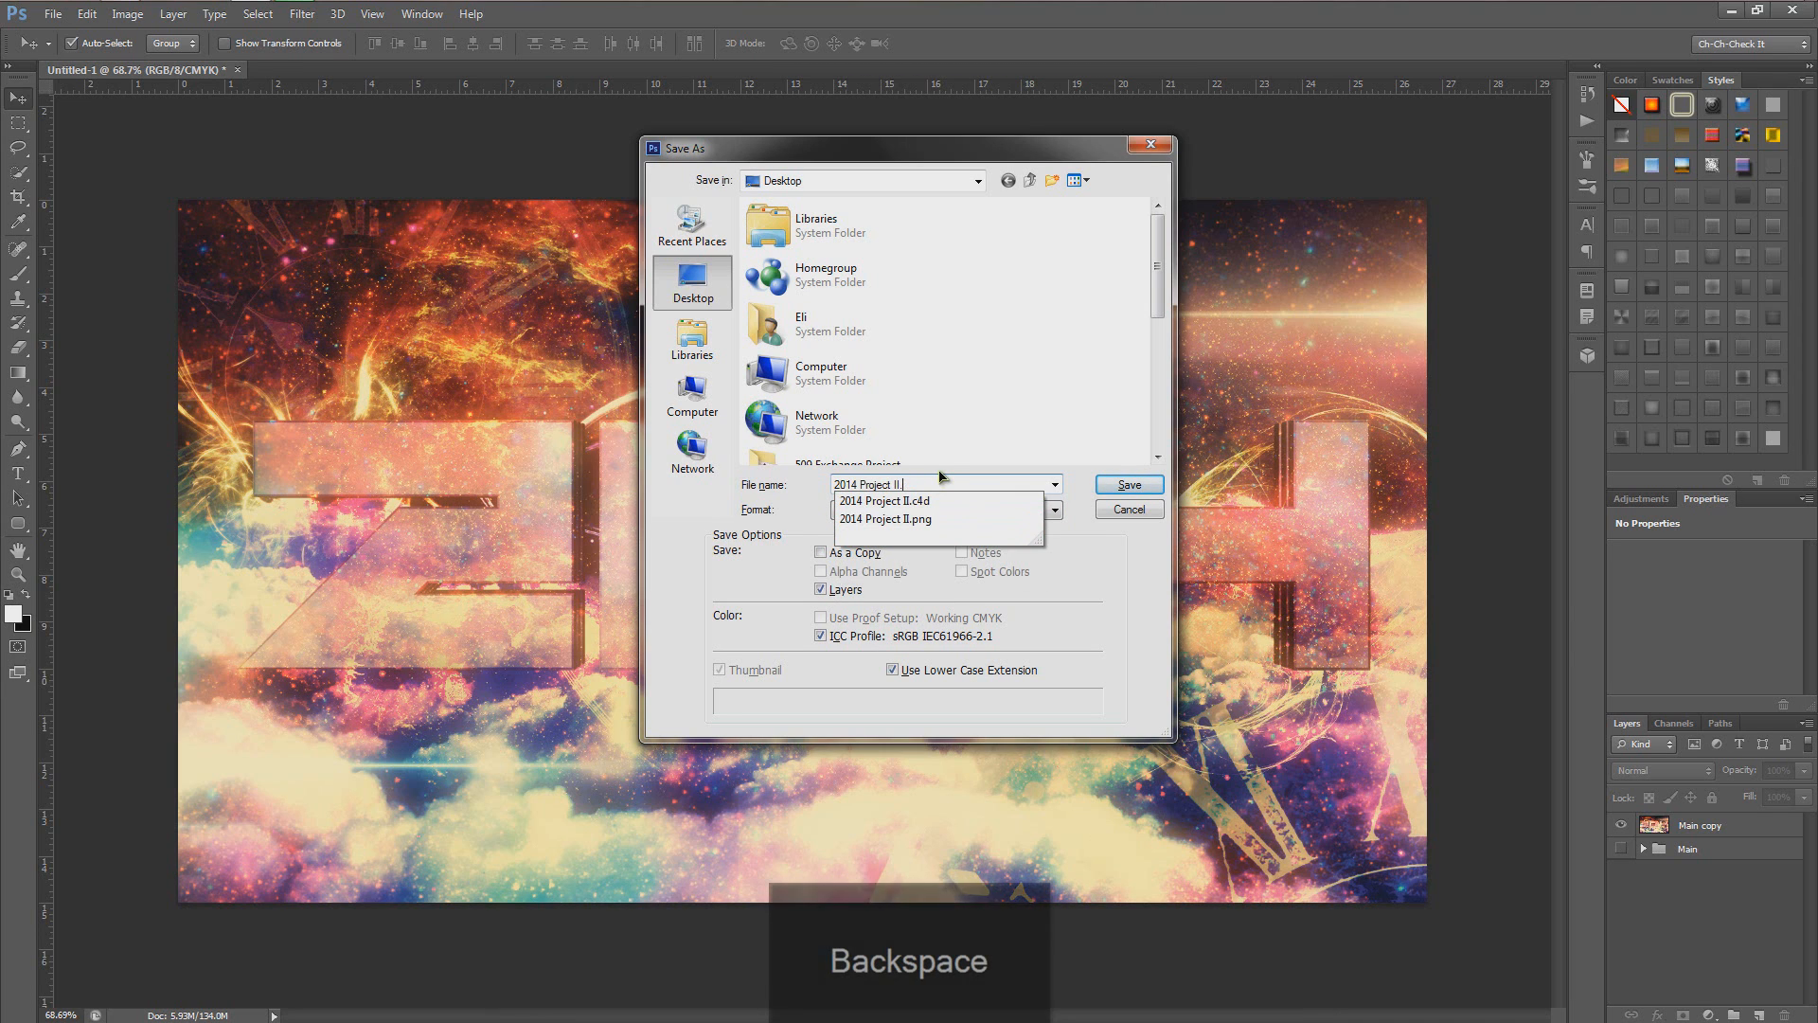
click(1123, 482)
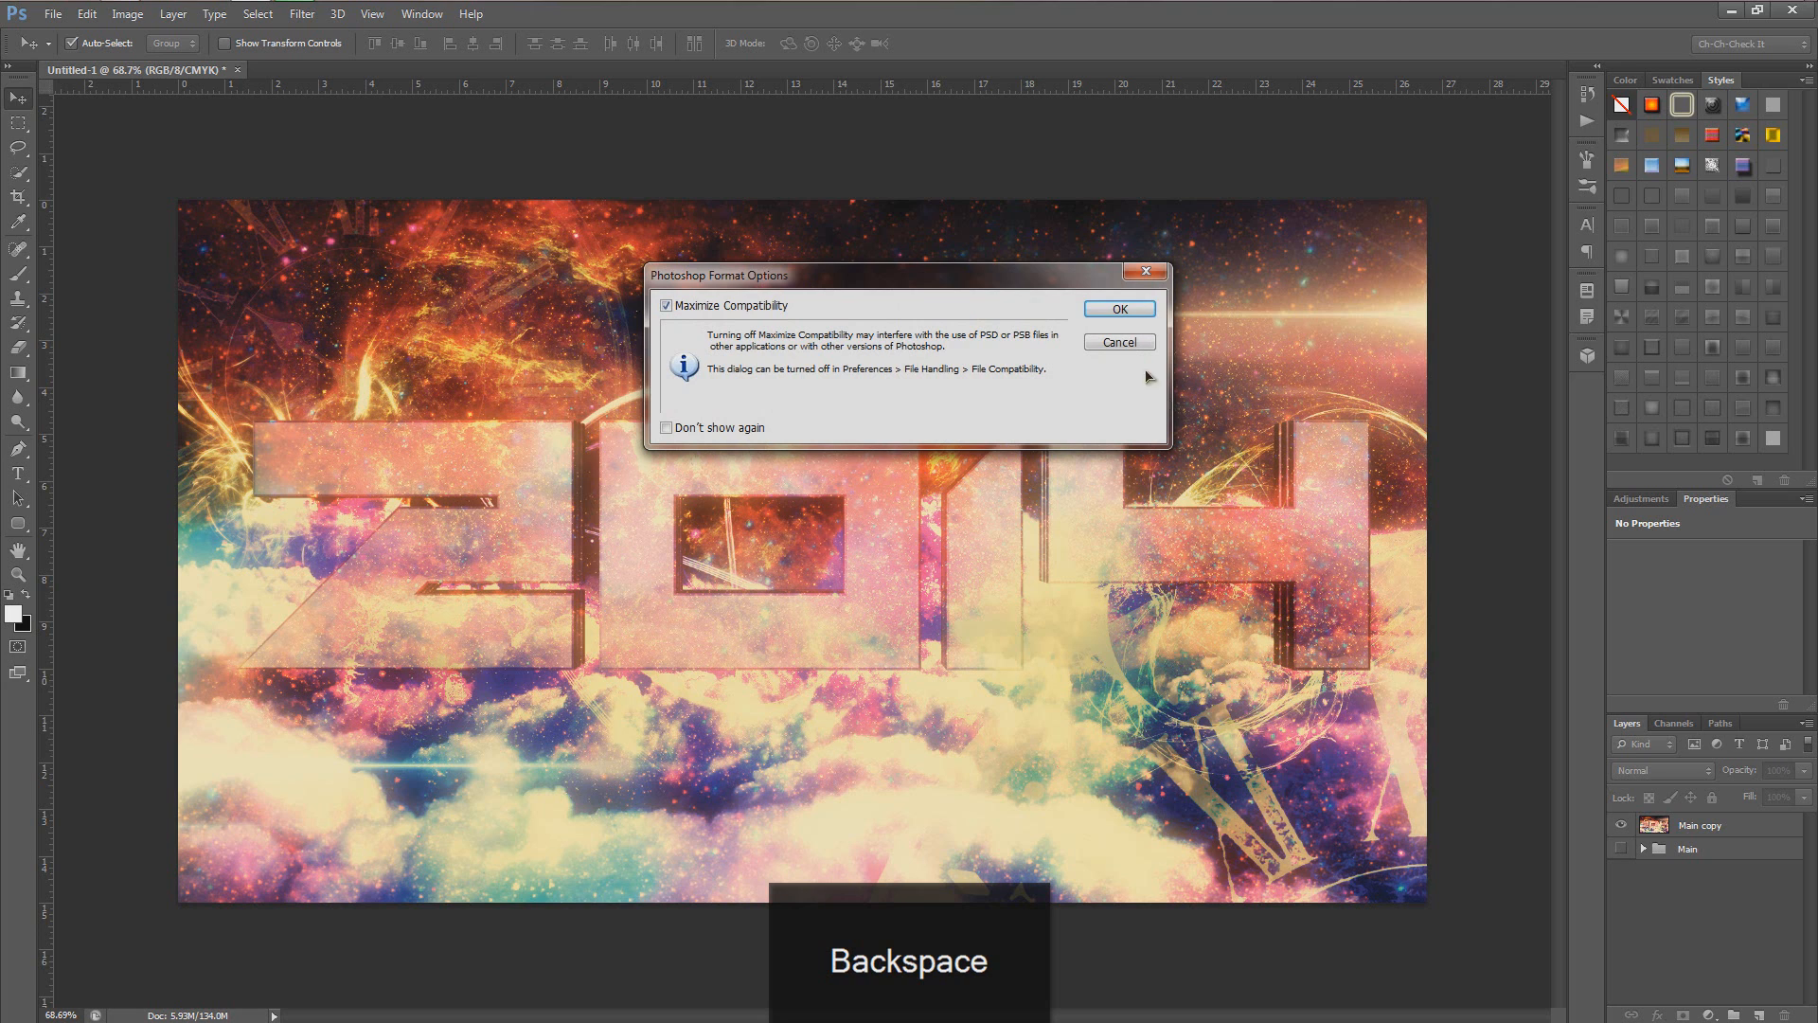
click(1123, 305)
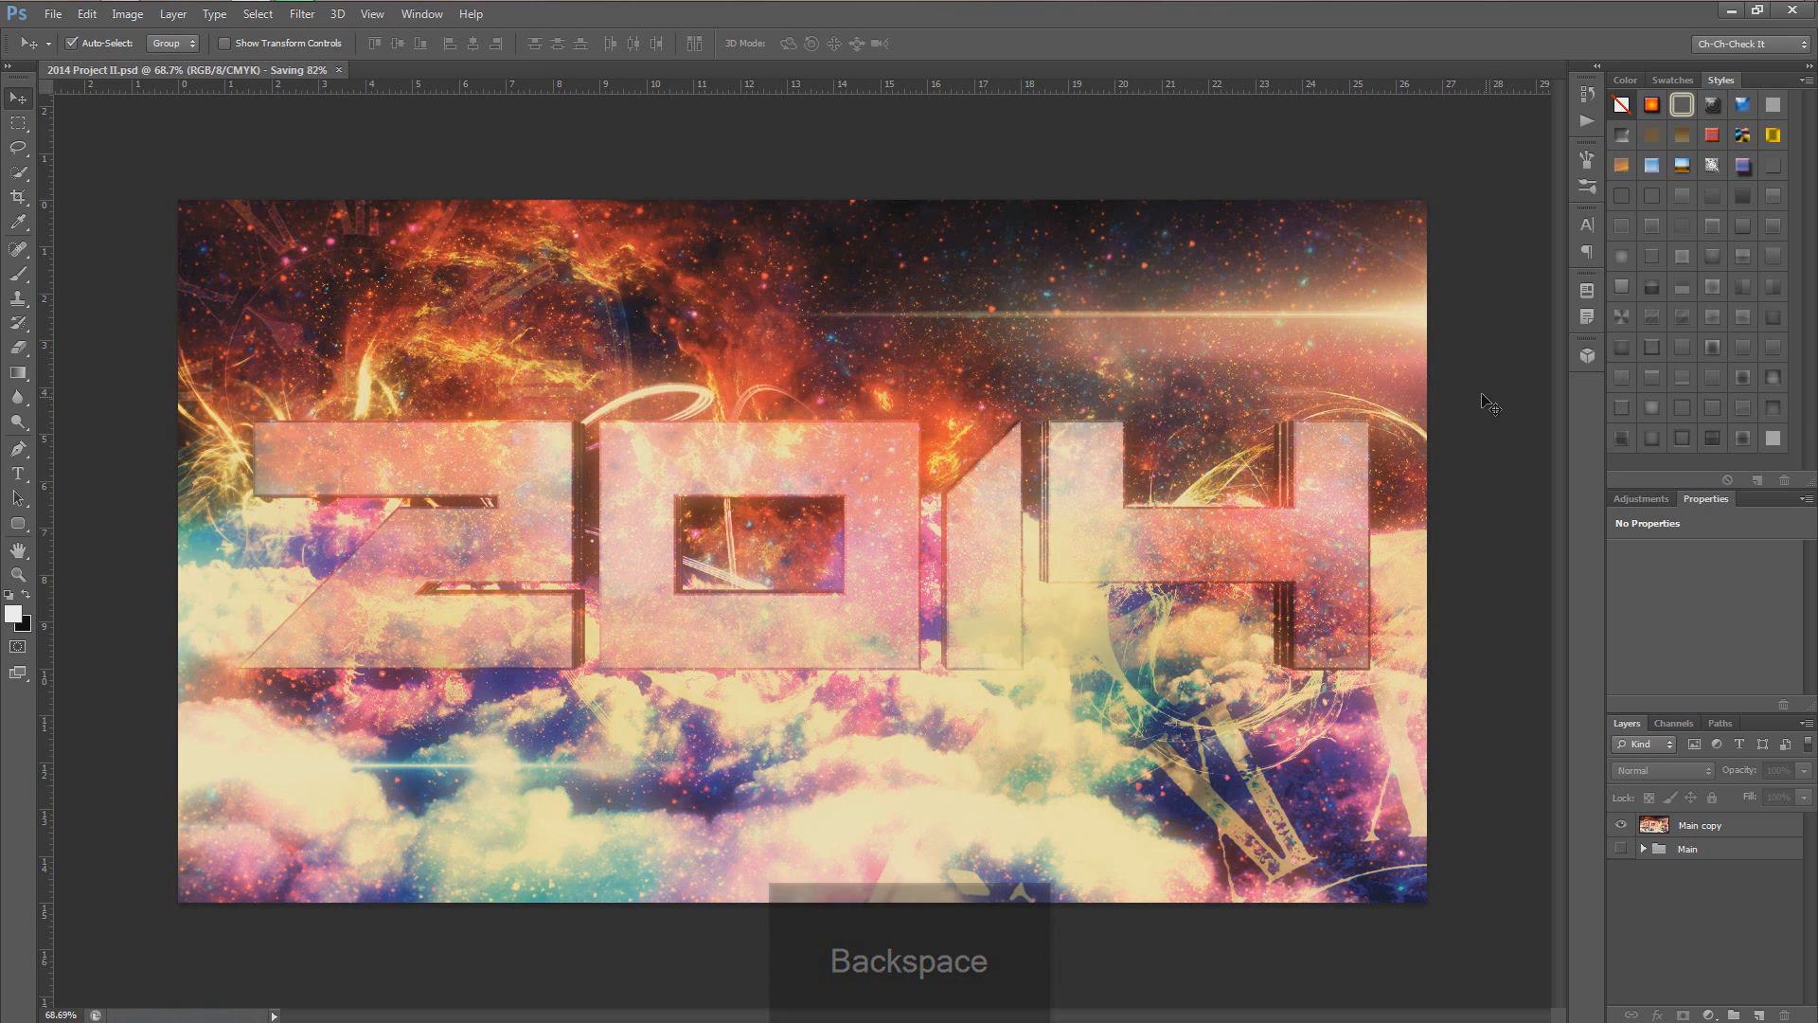
alt+scroll(1499, 392, up, 1)
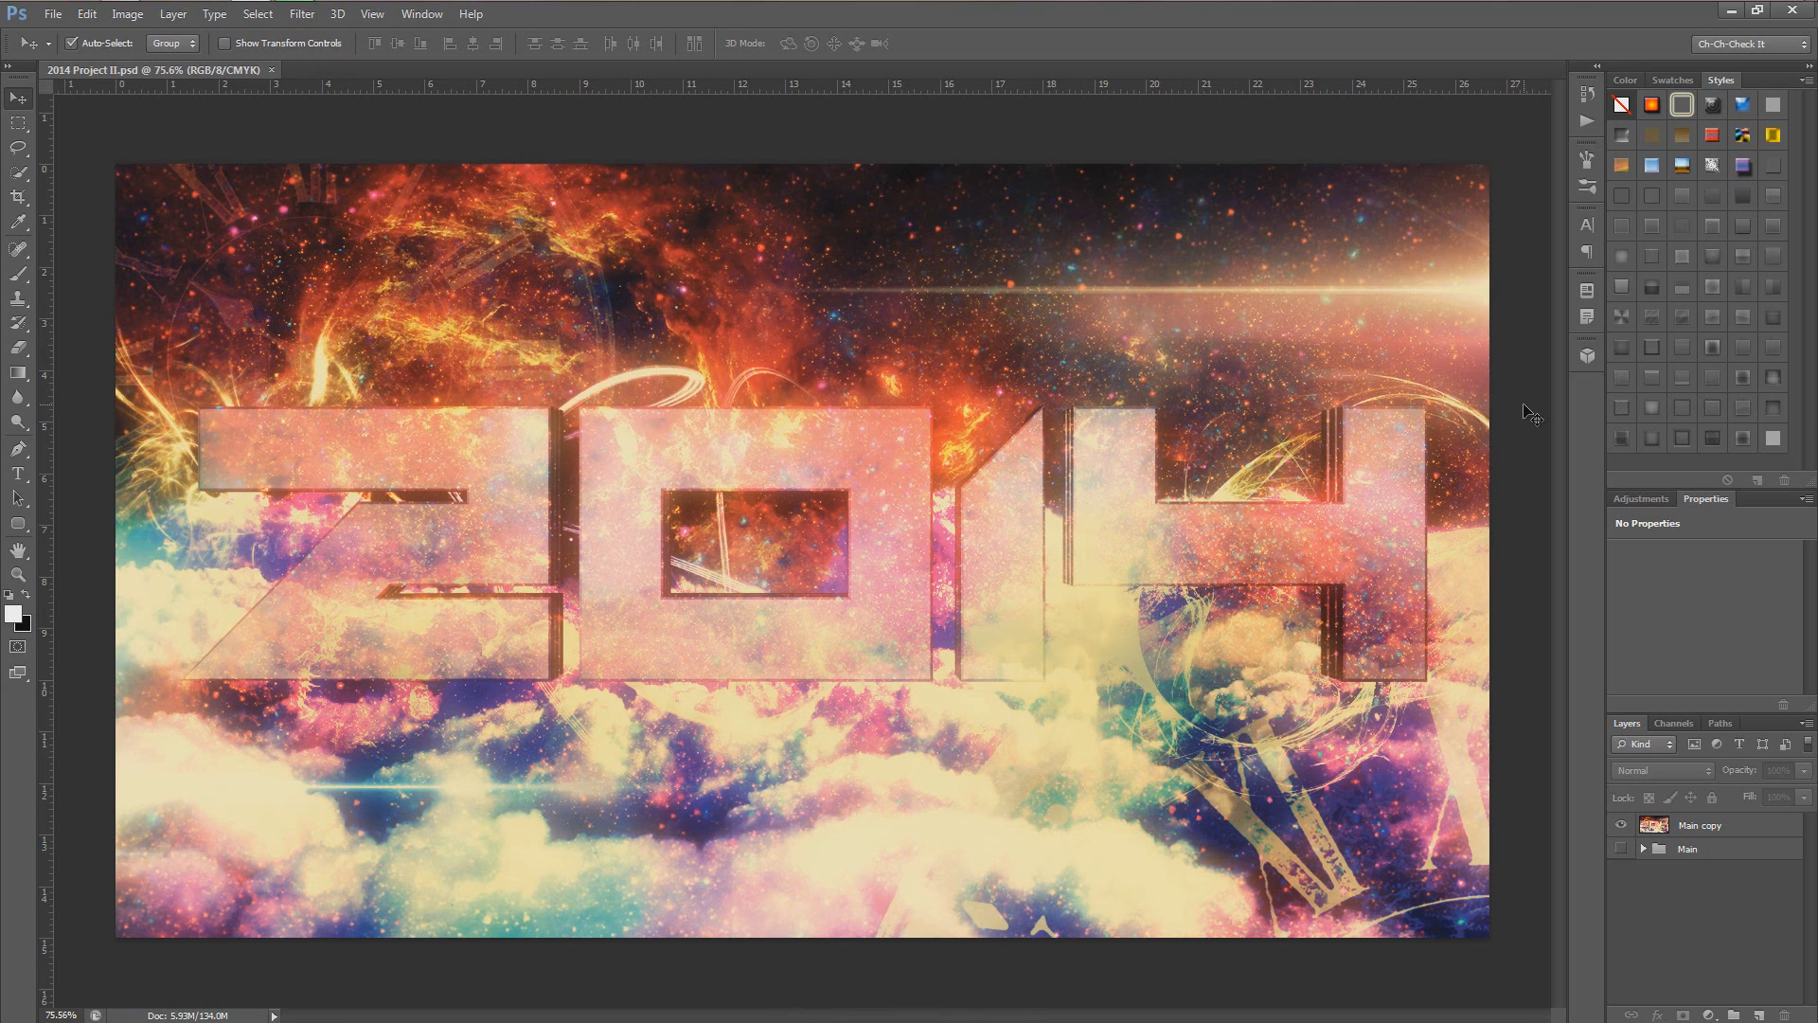